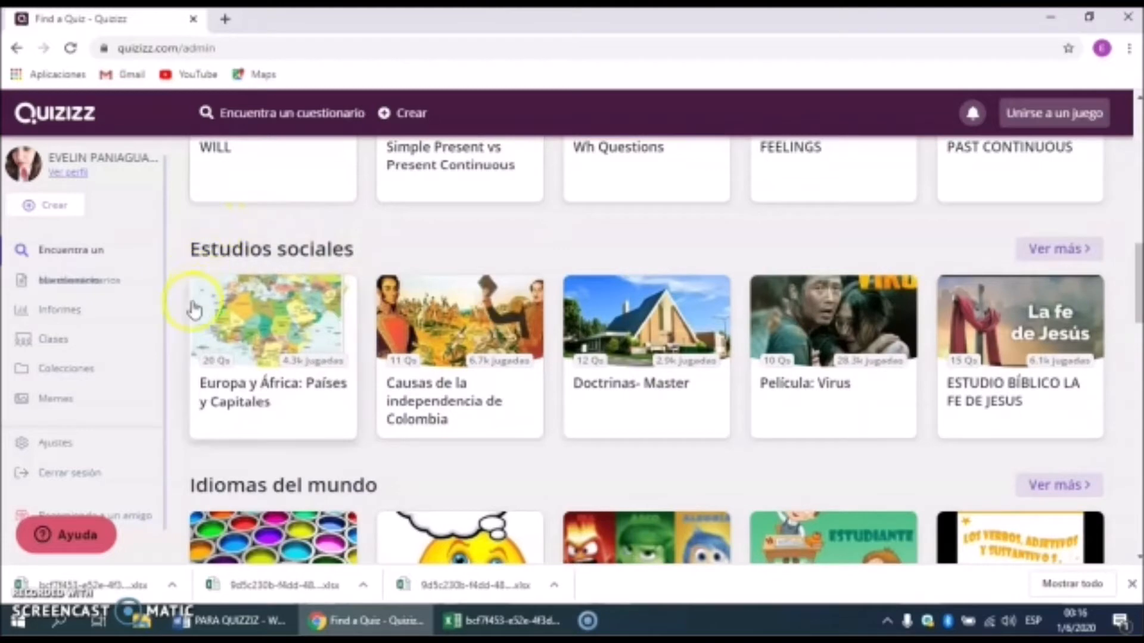
# Step: Scroll down and back up through the Find a Quiz page
pyautogui.scroll(-7, 182, 330)
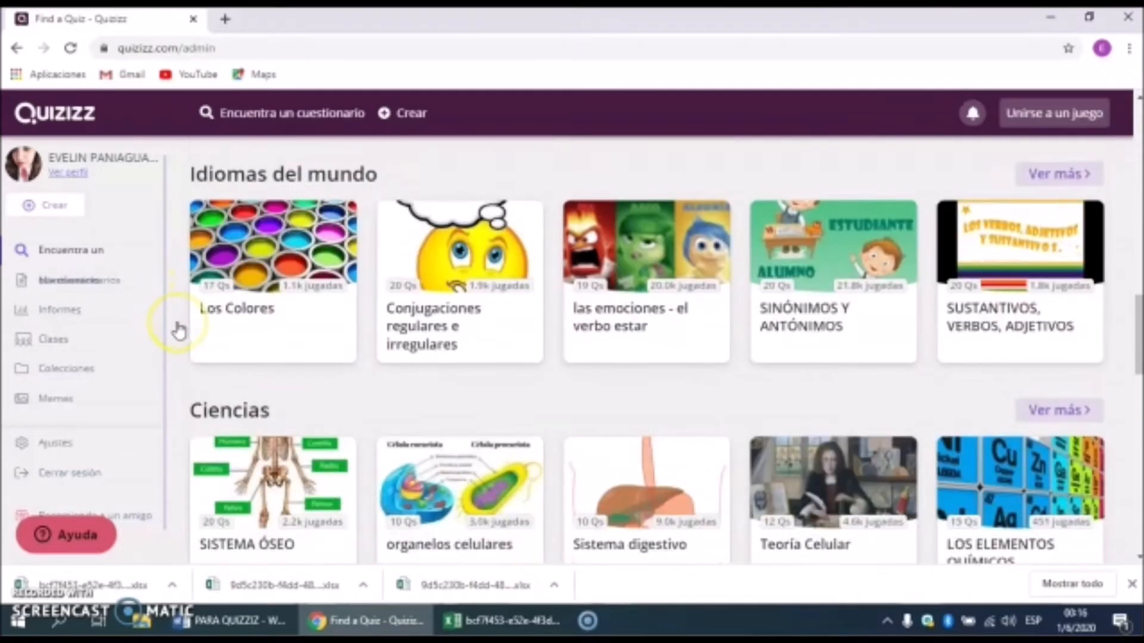
pyautogui.scroll(-8, 177, 329)
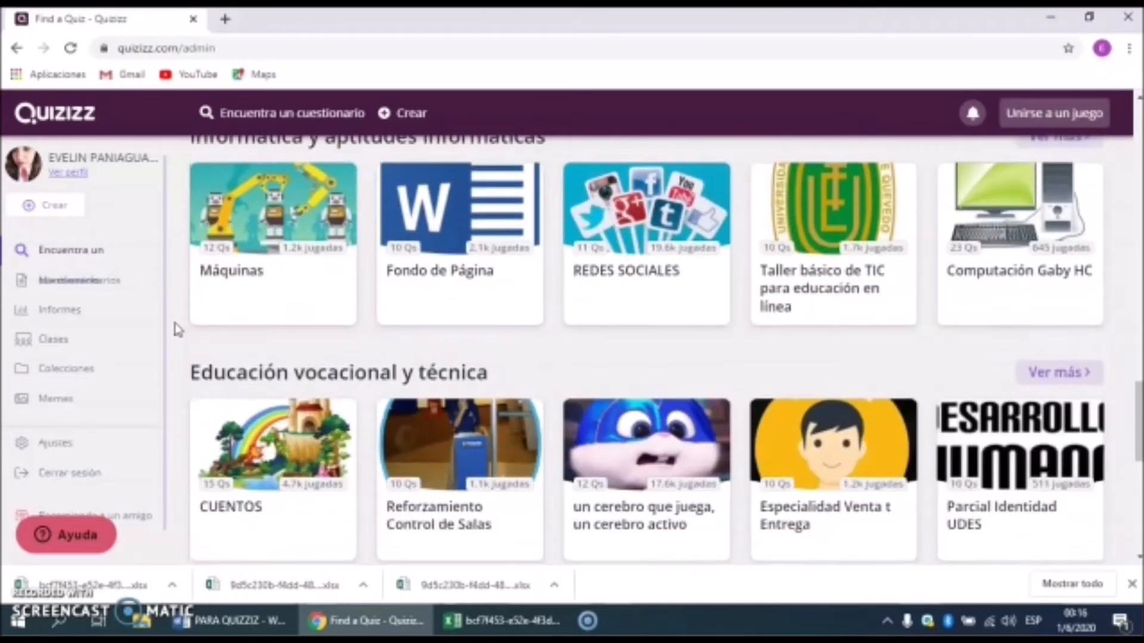
pyautogui.scroll(-2, 175, 333)
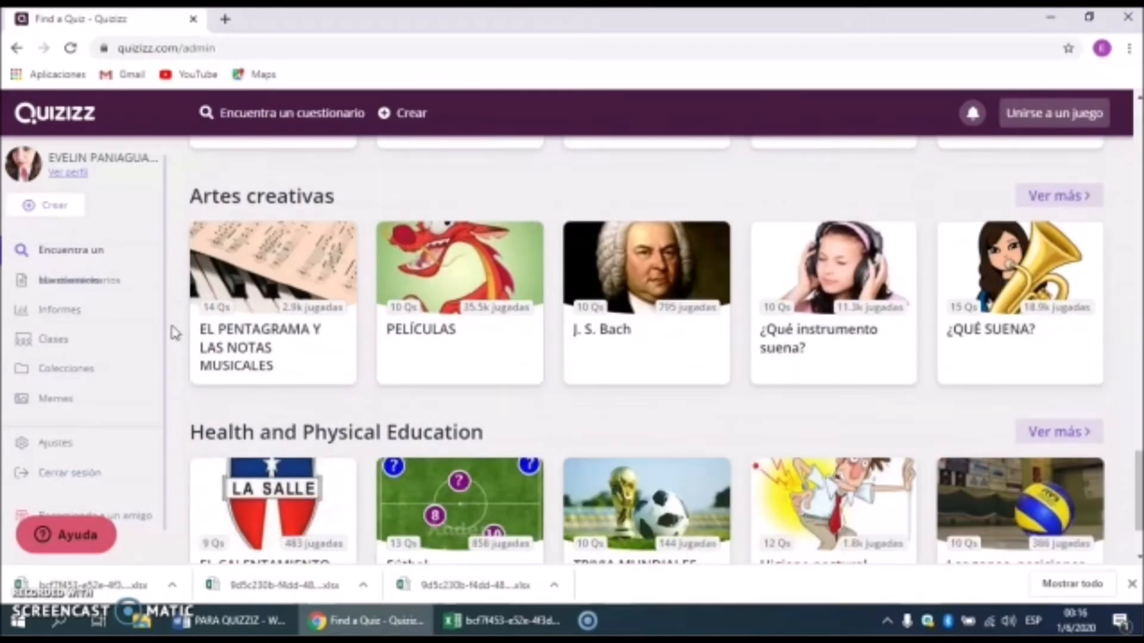
pyautogui.scroll(10, 174, 333)
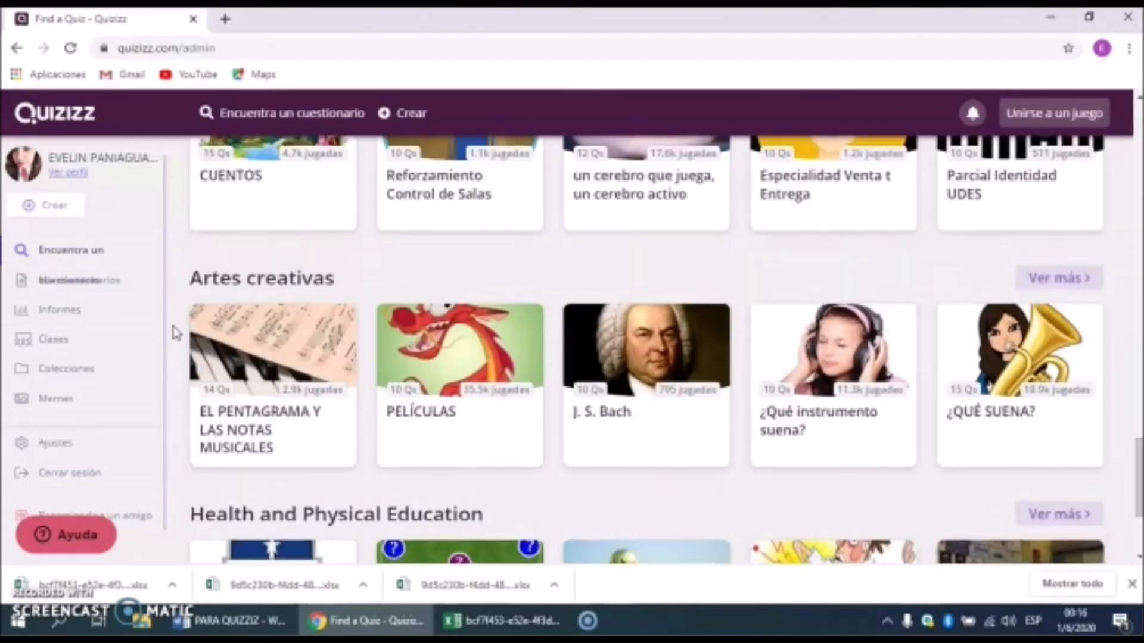
pyautogui.scroll(12, 174, 332)
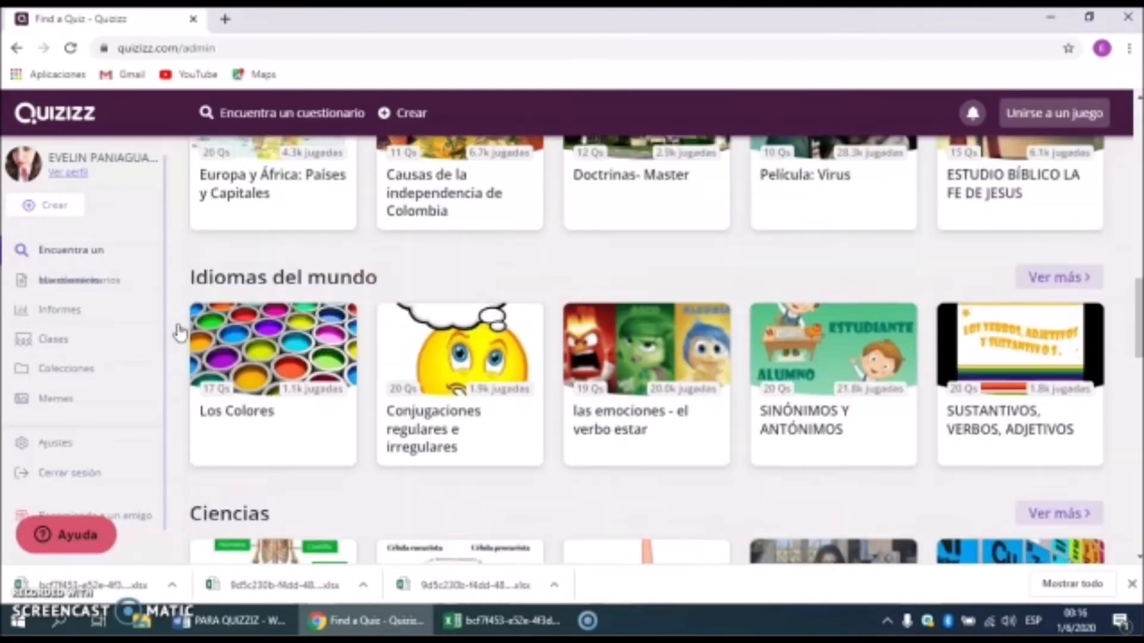
pyautogui.scroll(8, 179, 332)
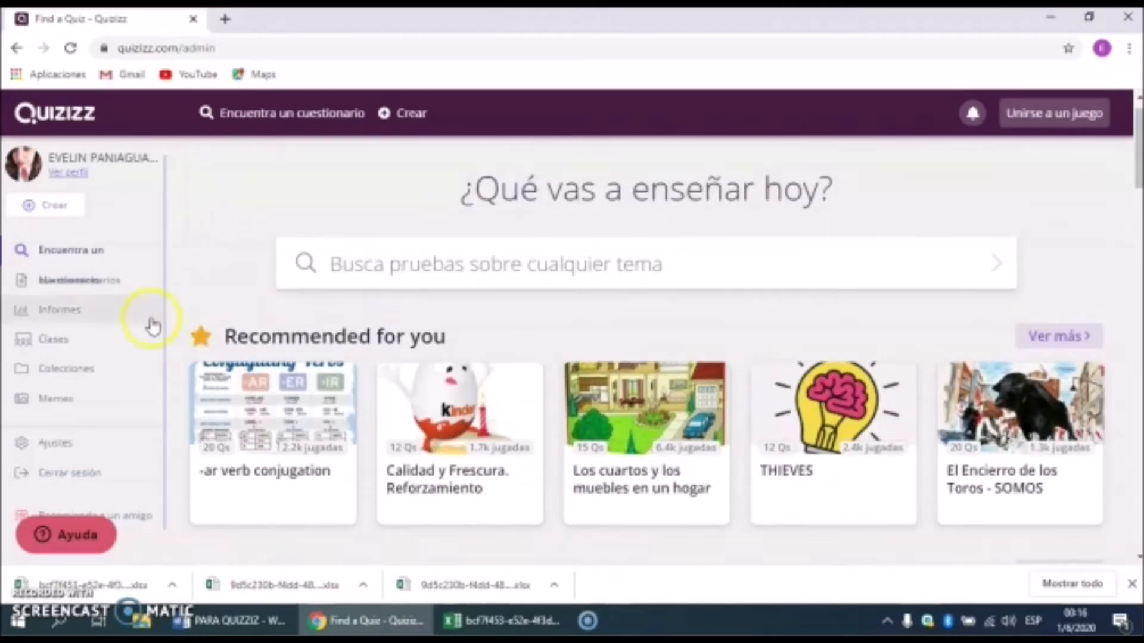
# Step: Open Informes under Mis cuestionarios, then bring up the exported CONJUGACIONES INCORRECTAS report in Excel
pyautogui.click(102, 289)
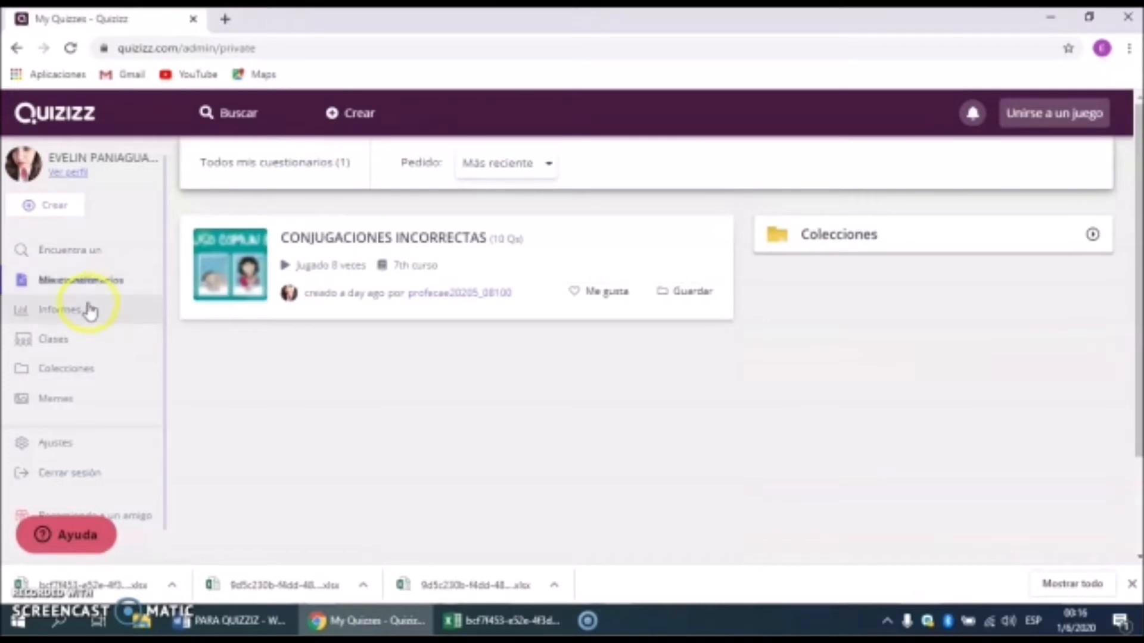
pyautogui.click(88, 310)
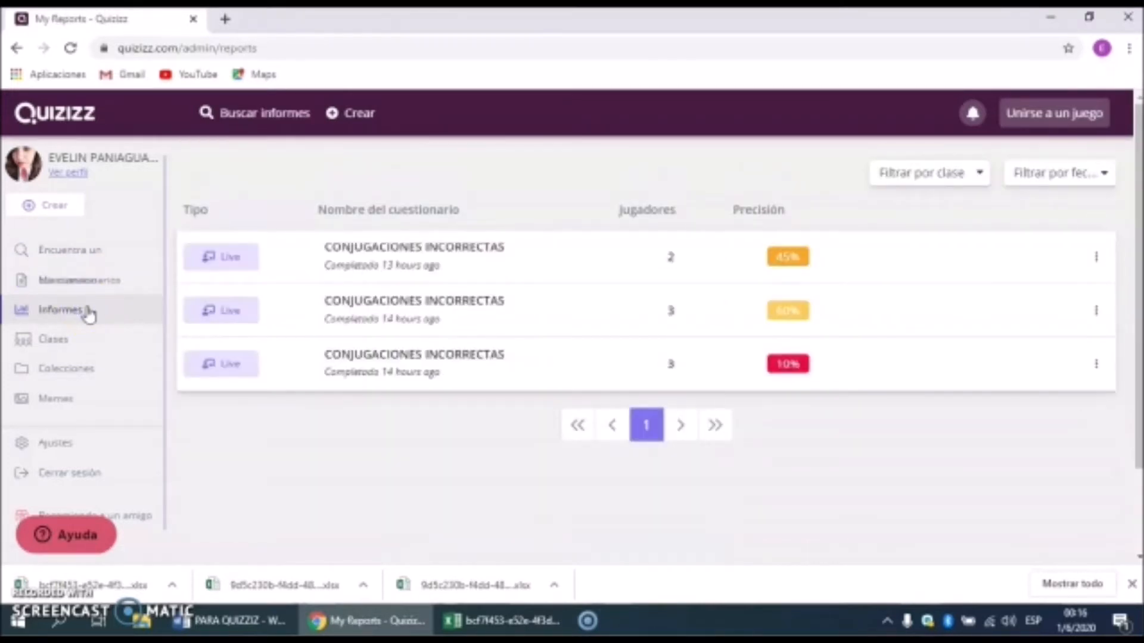
pyautogui.click(509, 627)
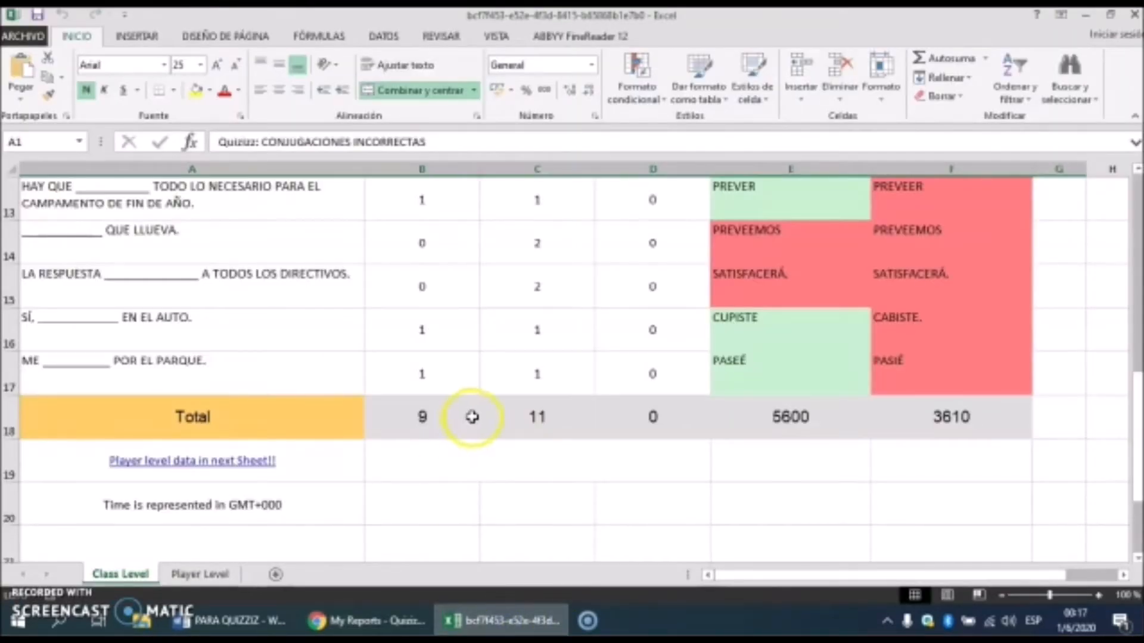
pyautogui.scroll(5, 472, 417)
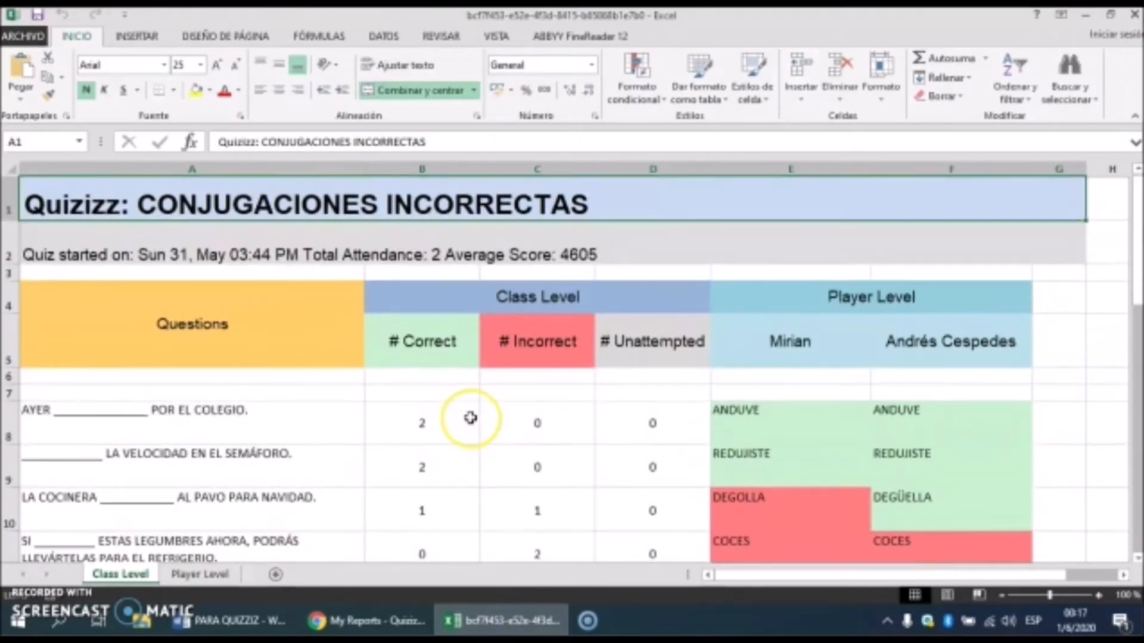
pyautogui.scroll(-1, 470, 418)
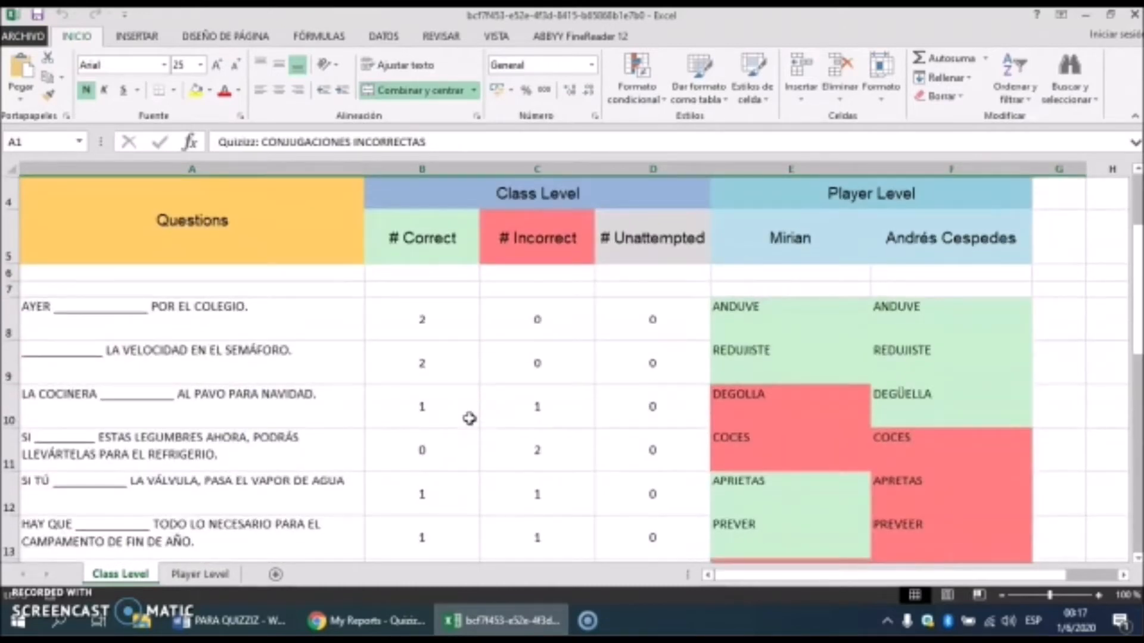
pyautogui.scroll(-3, 469, 418)
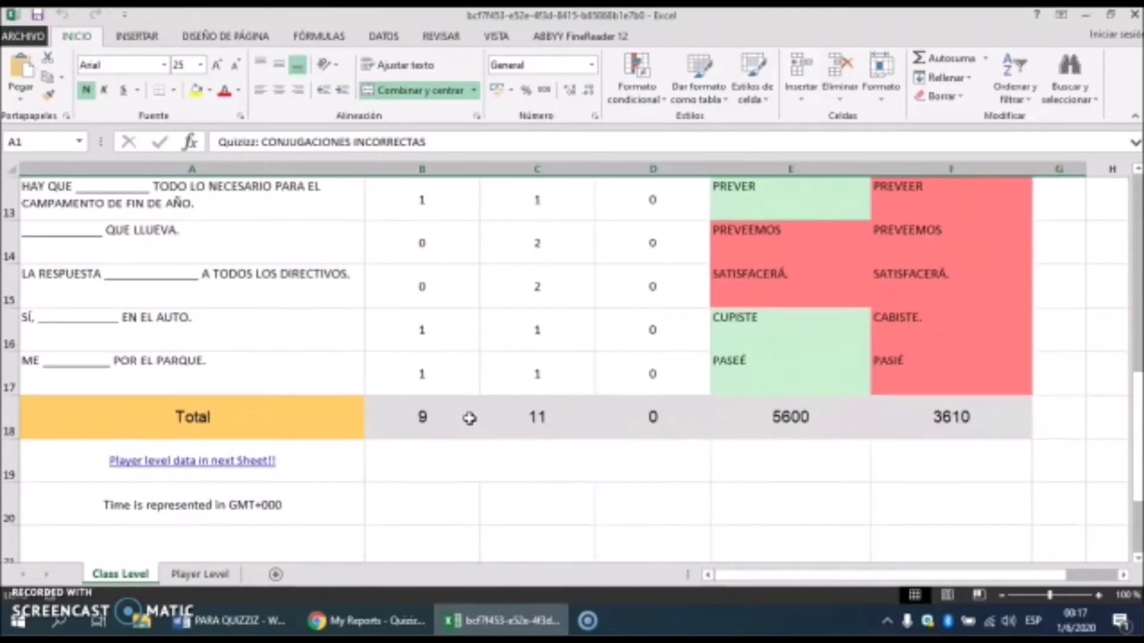
pyautogui.click(375, 620)
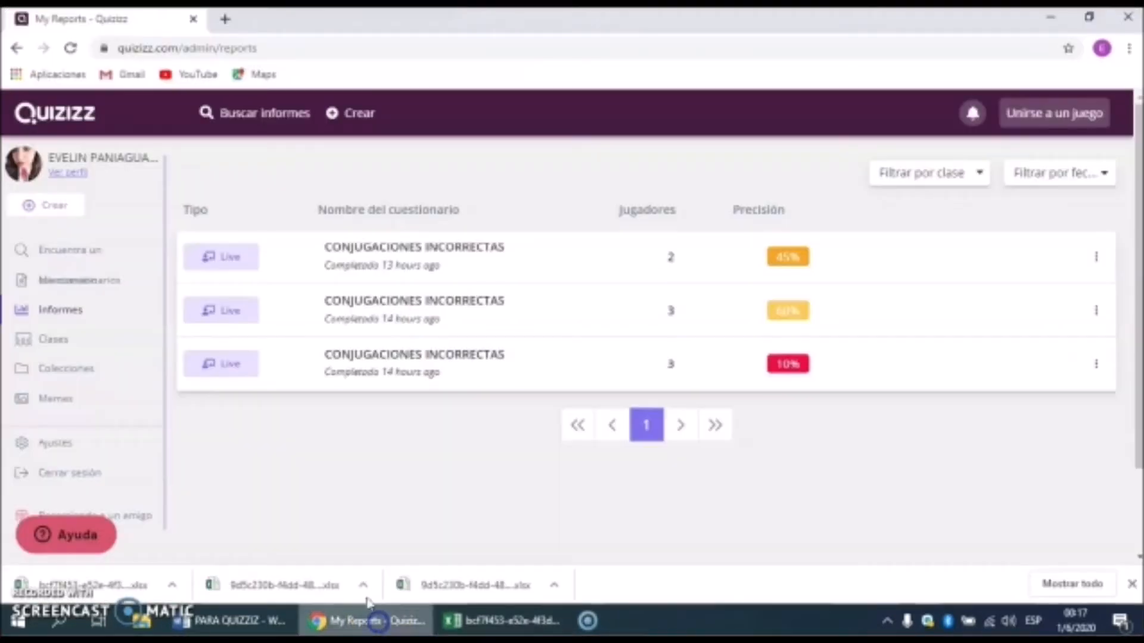
# Step: Browse Clases, Colecciones and Memes, return to the search home, and start a new quiz
pyautogui.click(105, 335)
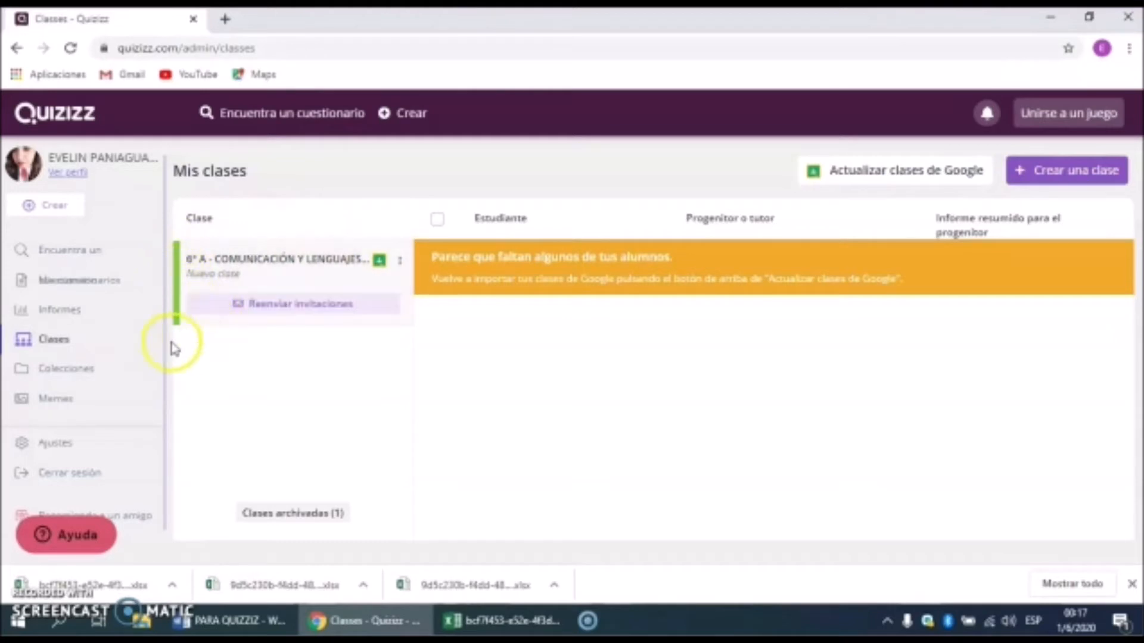
pyautogui.click(138, 373)
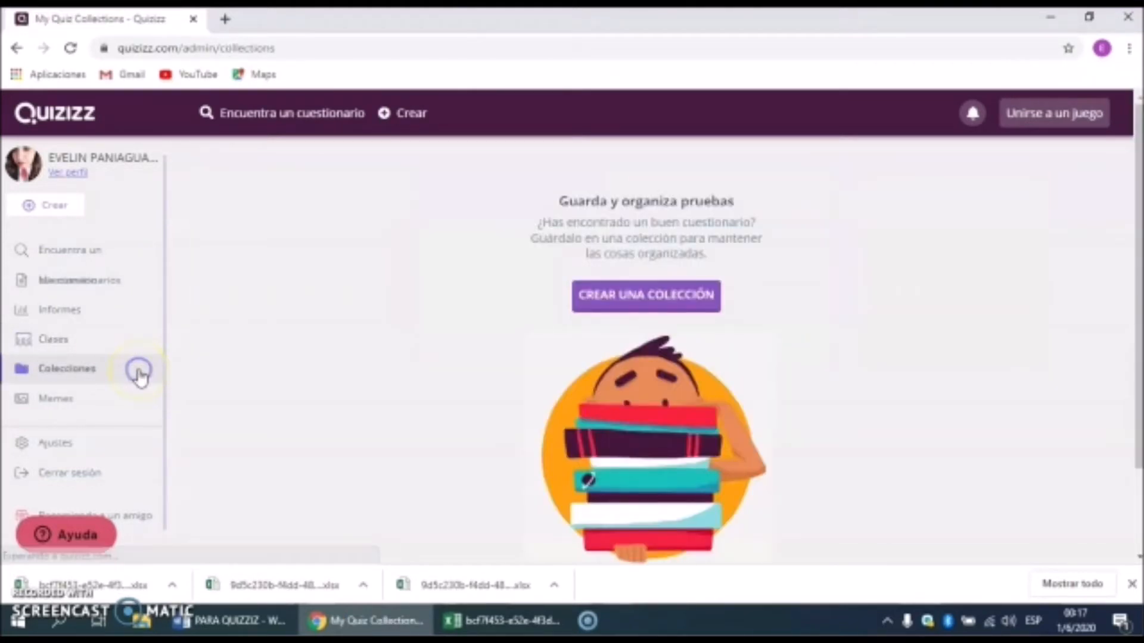
pyautogui.click(128, 404)
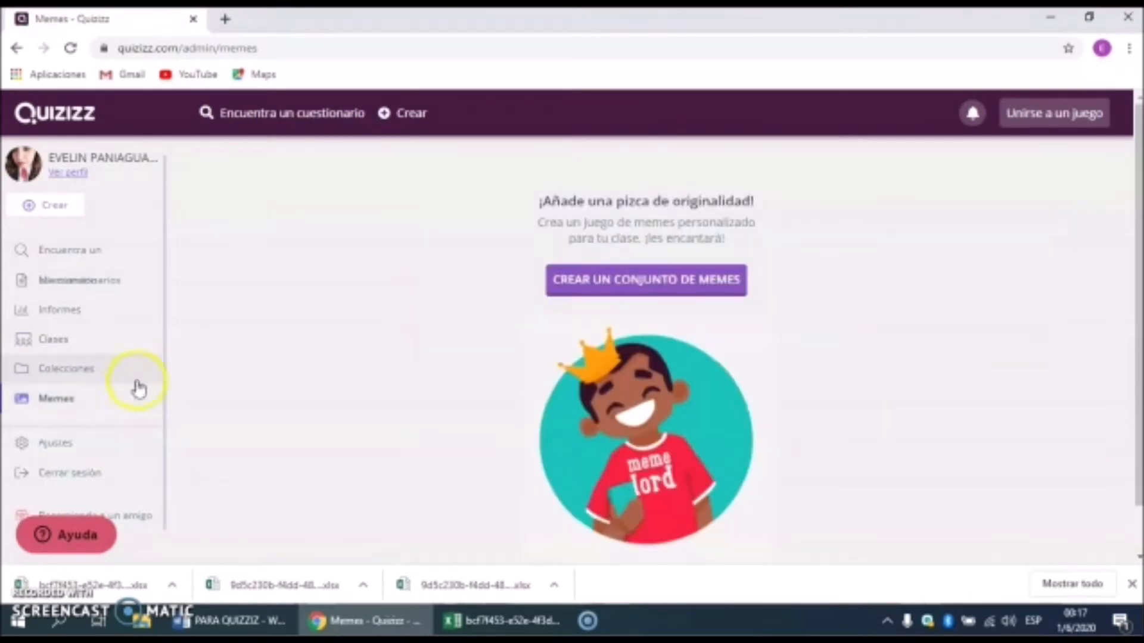
pyautogui.click(95, 256)
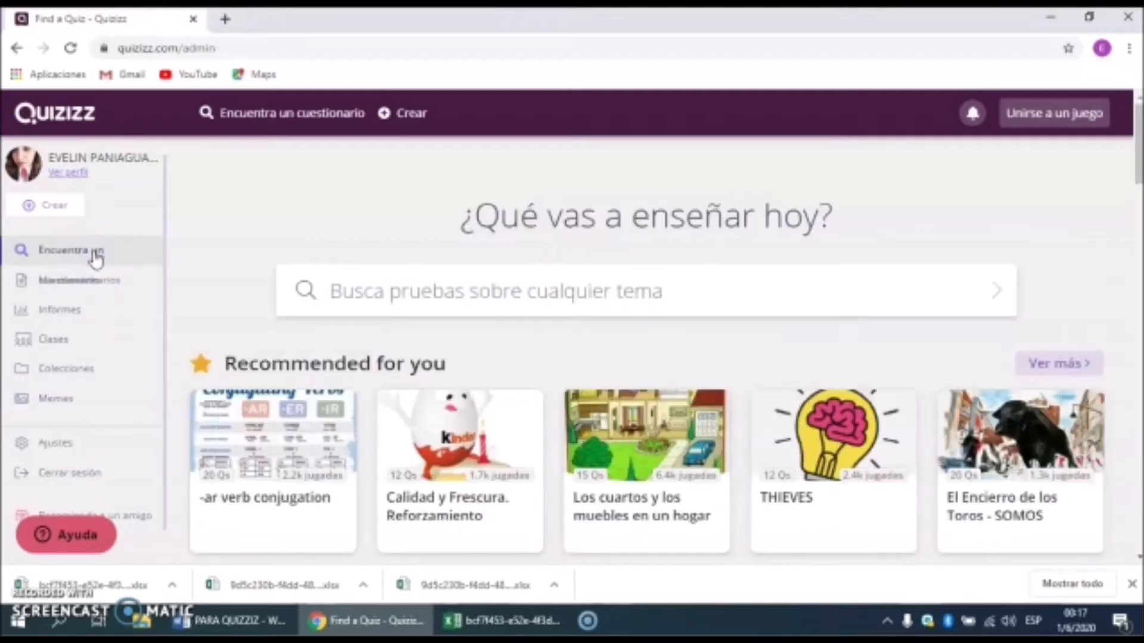
pyautogui.click(70, 207)
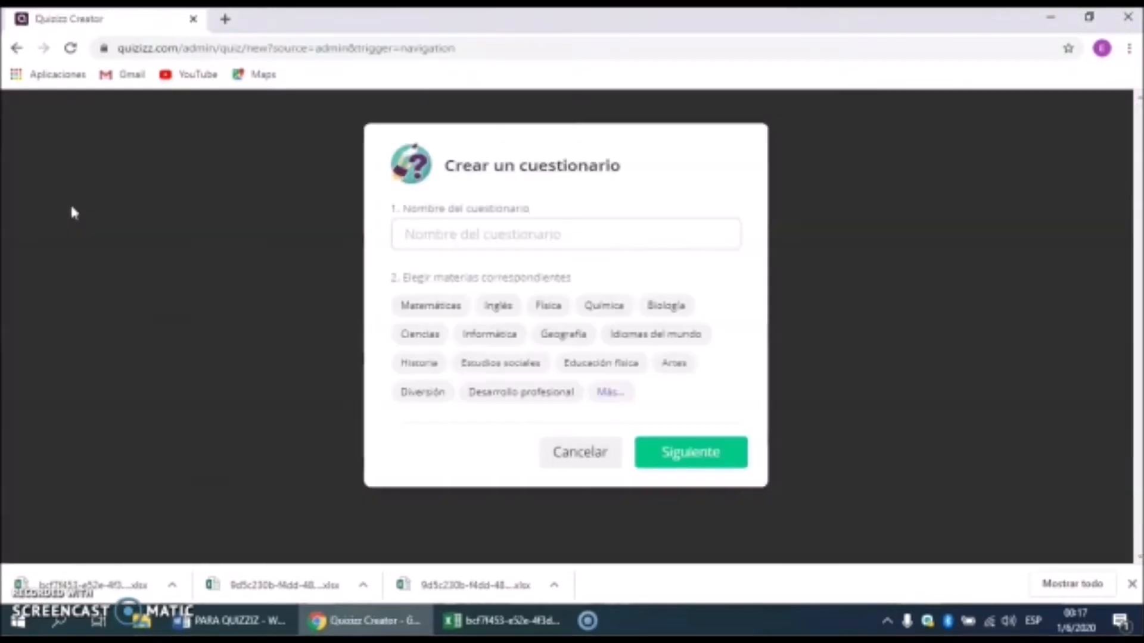
# Step: Name the quiz CONJUGACIÓN, tag it Idiomas del mundo, and add a multiple-choice question
pyautogui.click(500, 232)
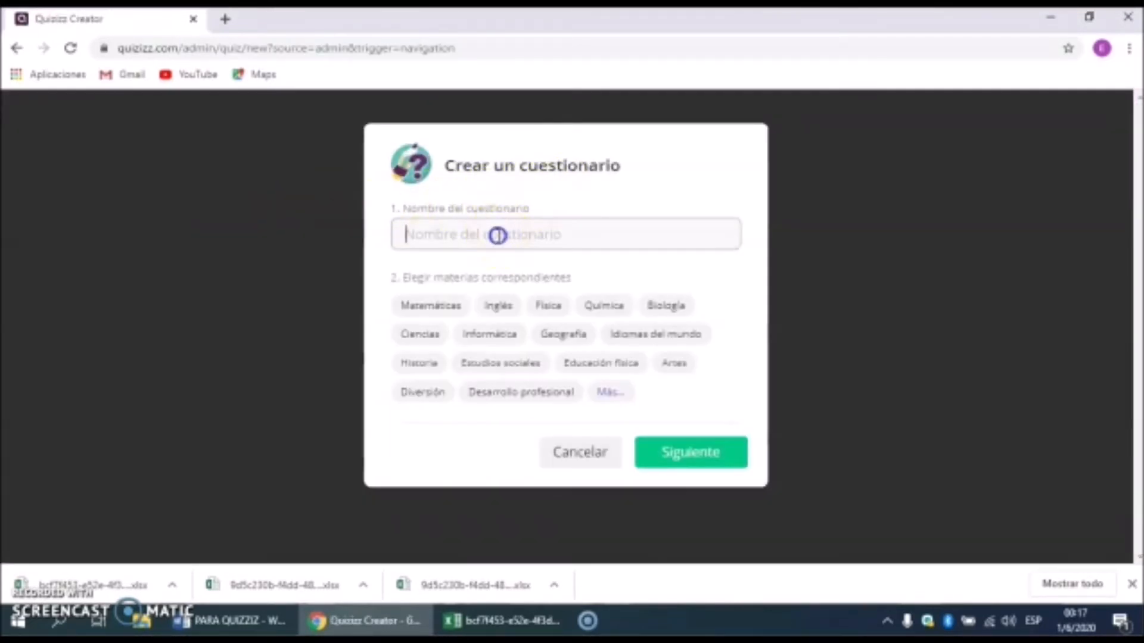
pyautogui.write('C')
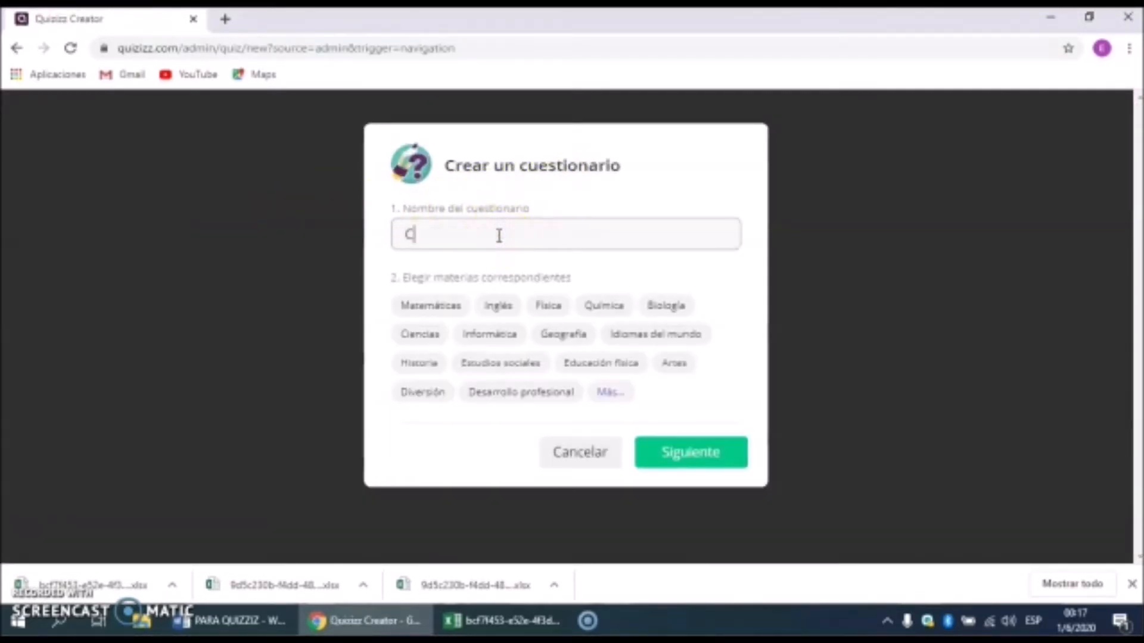
pyautogui.write('ONJUGACIÓN')
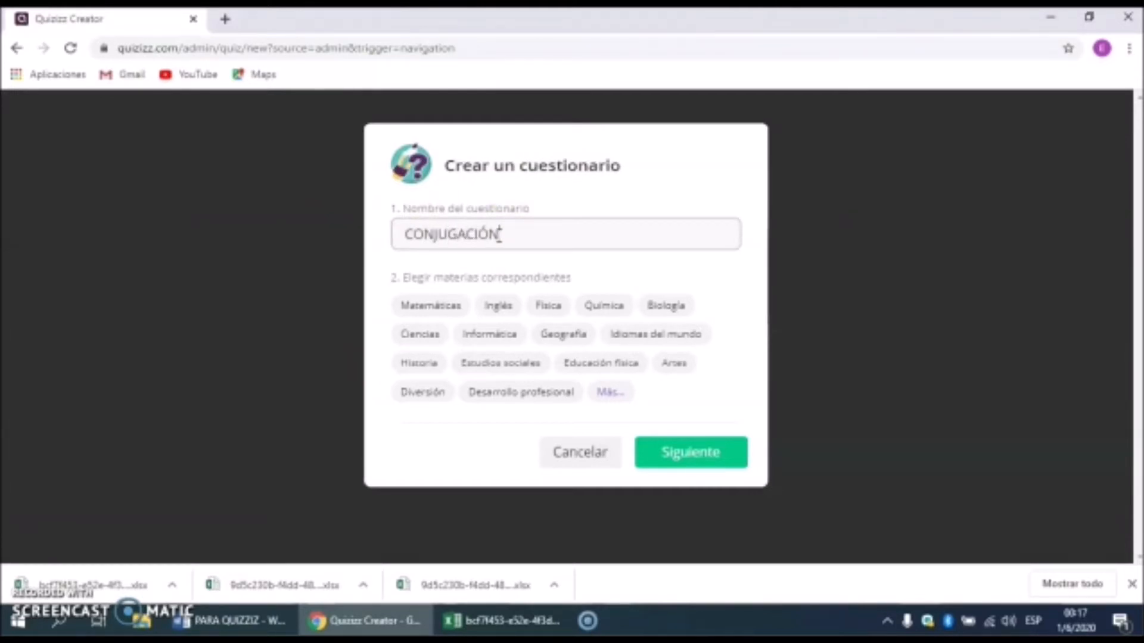
pyautogui.click(653, 334)
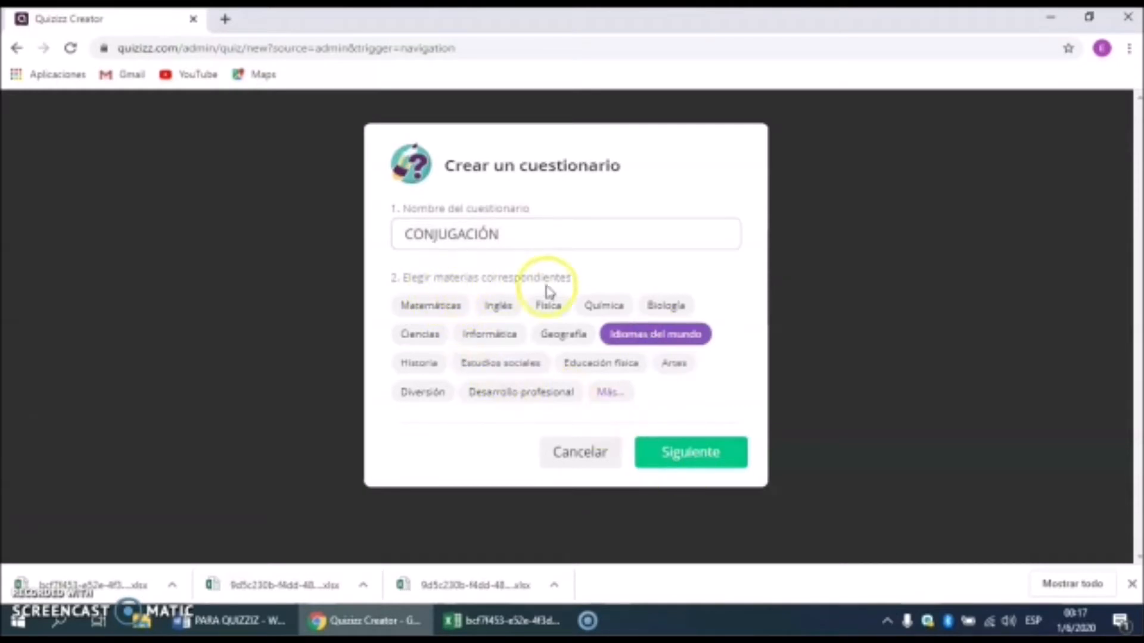
pyautogui.click(696, 468)
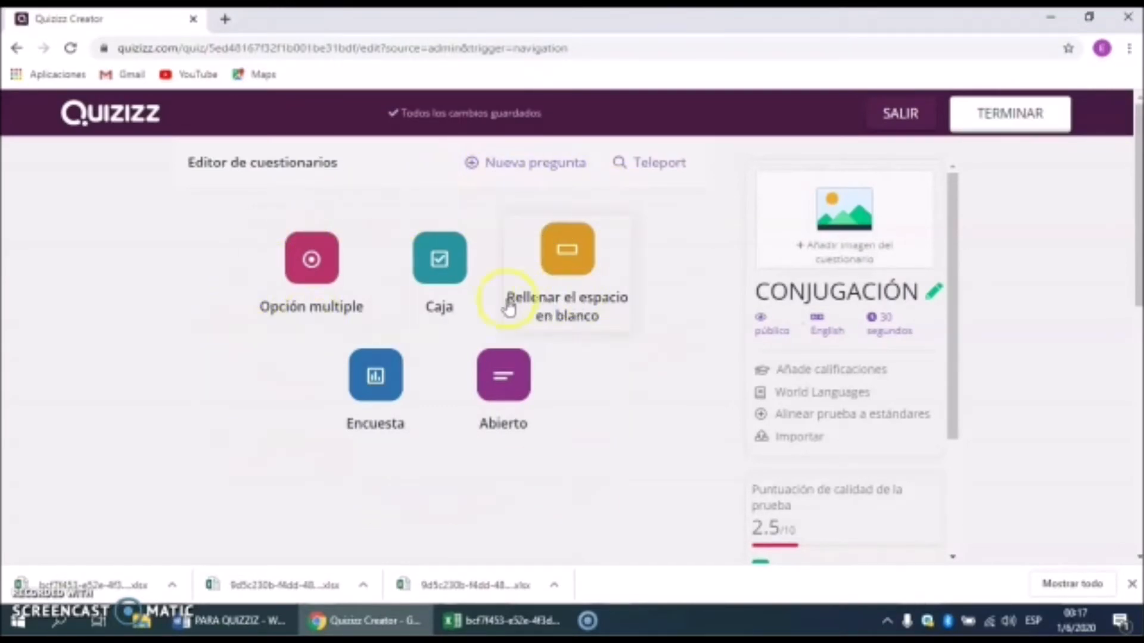
pyautogui.click(311, 261)
# Step: Copy question 11 from Word and paste it as the question text 'YO ______ TODAS LAS RESPUESTAS.'
pyautogui.click(292, 241)
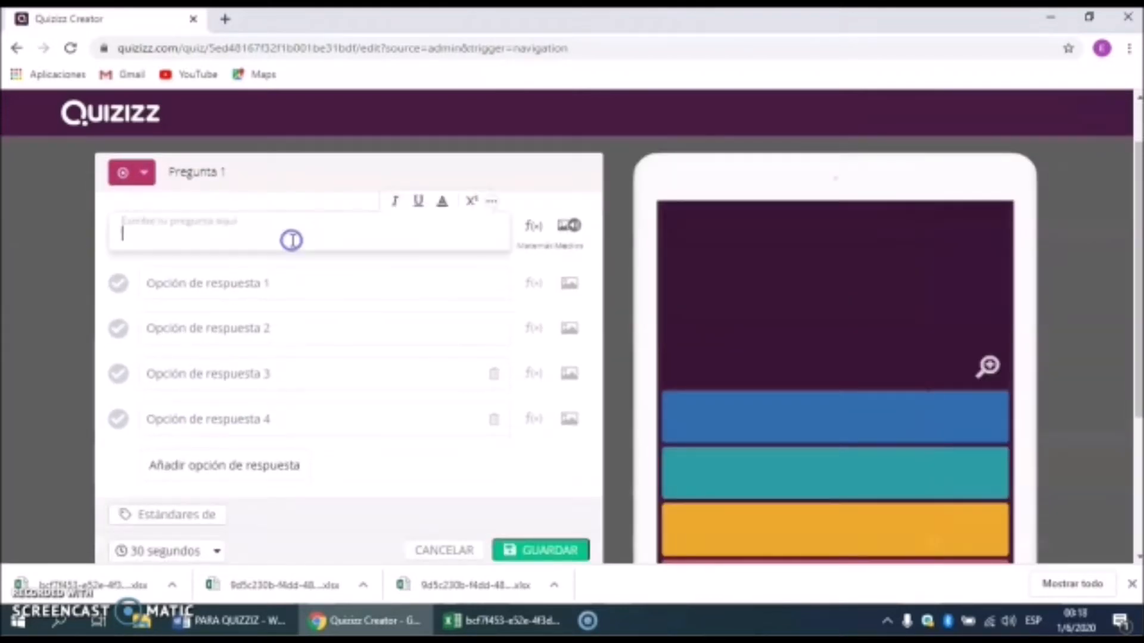
pyautogui.click(235, 620)
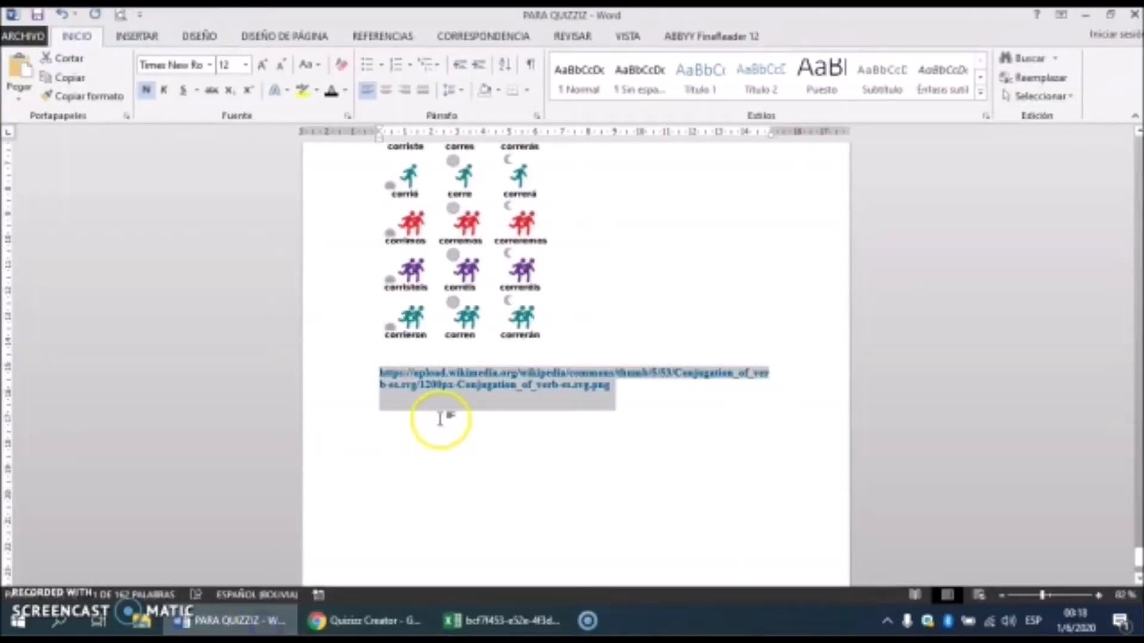
pyautogui.scroll(10, 441, 417)
pyautogui.scroll(8, 459, 414)
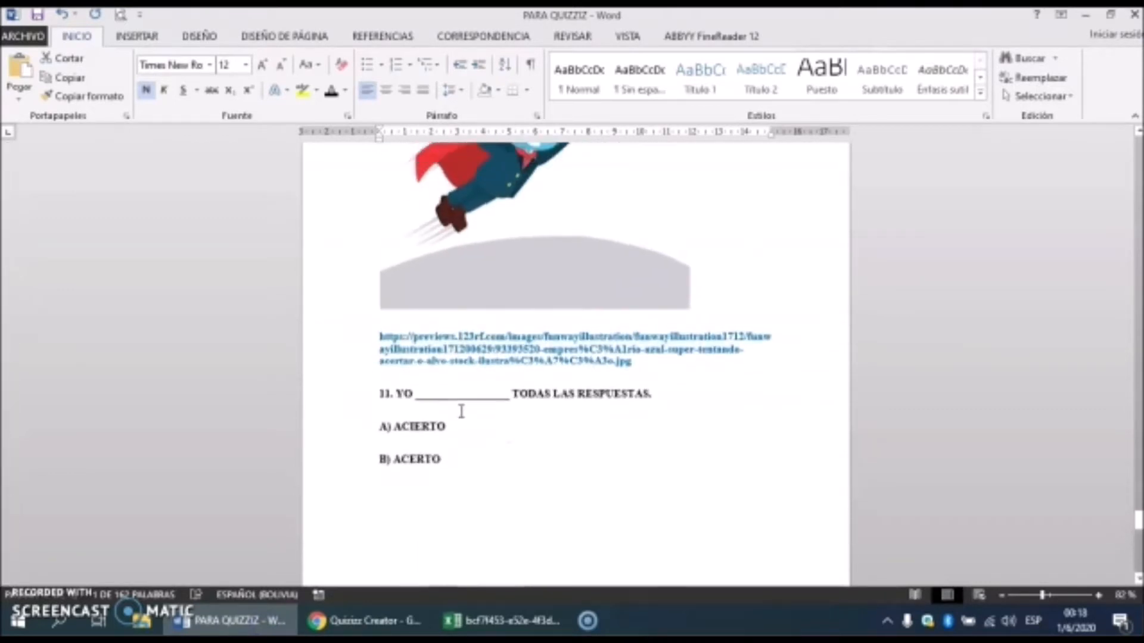
pyautogui.scroll(2, 461, 411)
pyautogui.moveTo(669, 439); pyautogui.dragTo(408, 437)
pyautogui.rightClick(408, 437)
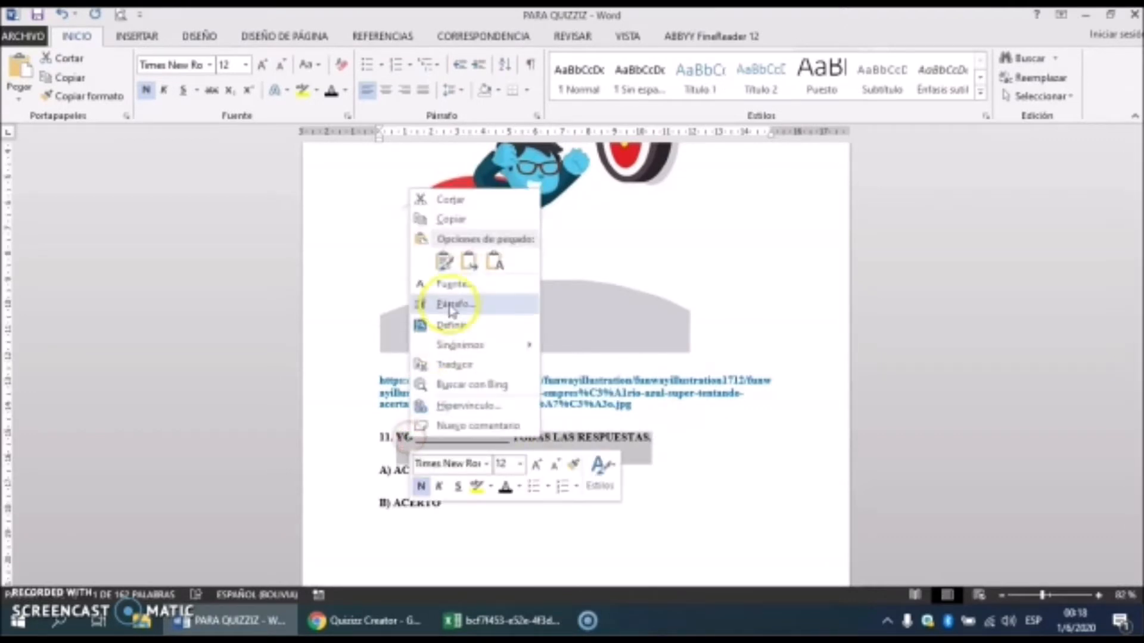
pyautogui.click(453, 220)
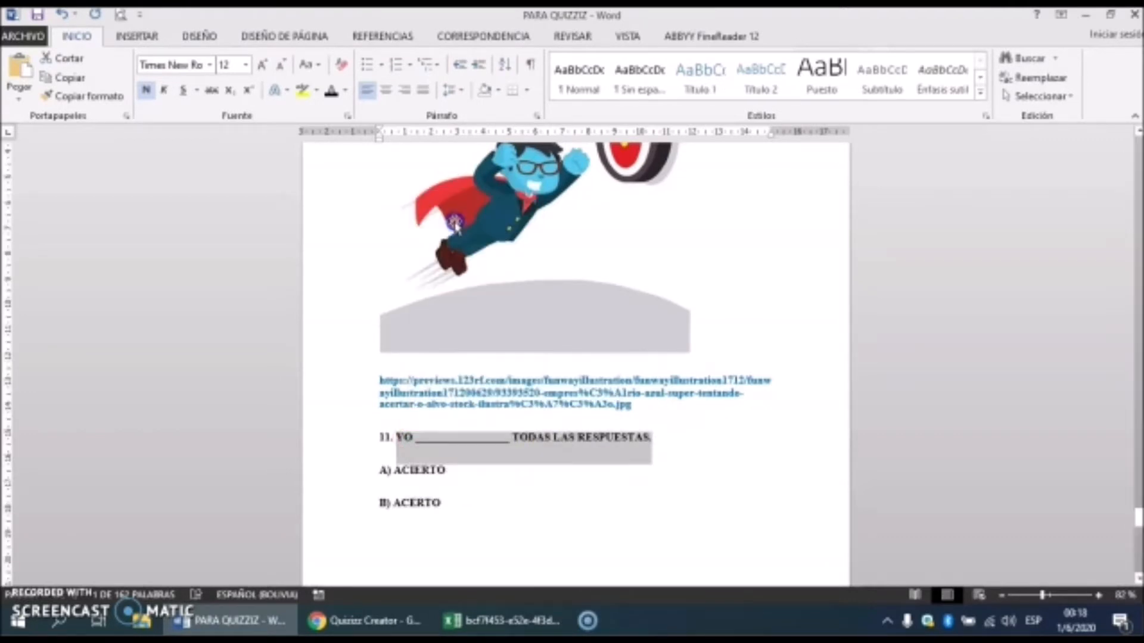
pyautogui.click(360, 620)
pyautogui.click(240, 233)
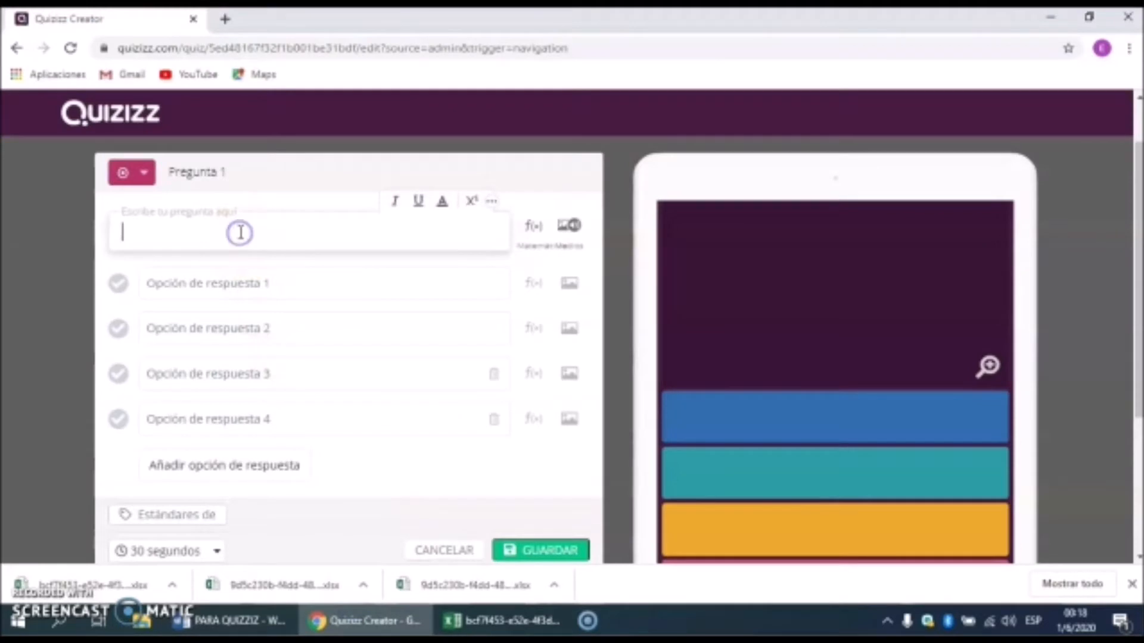
pyautogui.hotkey('ctrl', 'v')
# Step: Copy the answer ACIERTO from item 11 in Word, undoing an accidental text move
pyautogui.click(230, 286)
pyautogui.click(246, 621)
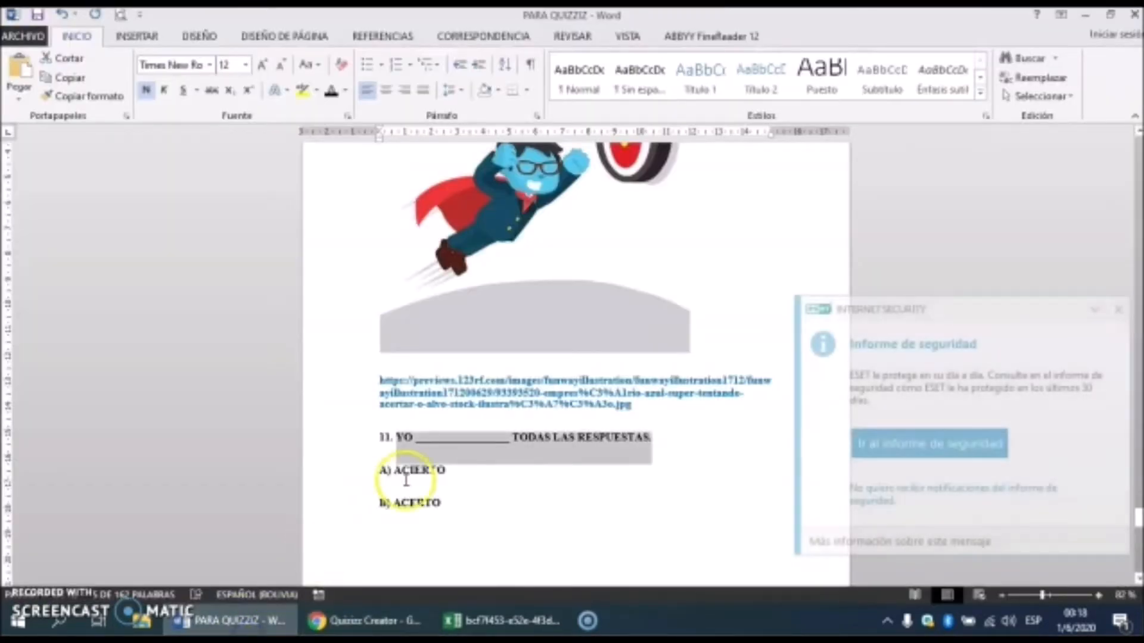
pyautogui.click(1118, 309)
pyautogui.moveTo(426, 446); pyautogui.dragTo(438, 466)
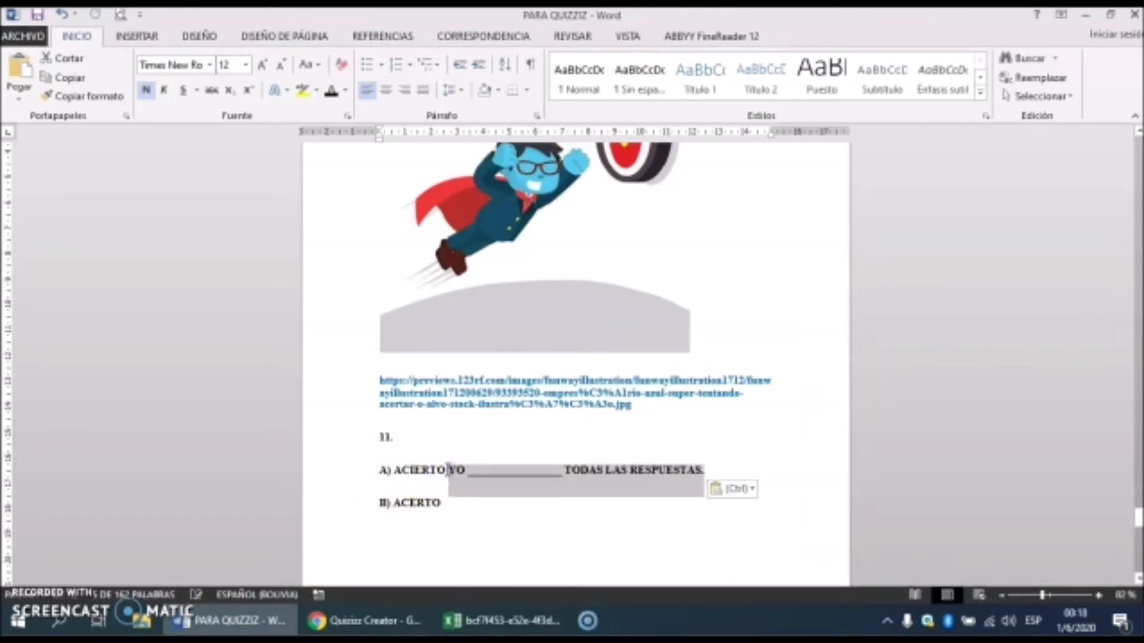
pyautogui.hotkey('ctrl', 'z')
pyautogui.moveTo(448, 470); pyautogui.dragTo(396, 471)
pyautogui.rightClick(403, 477)
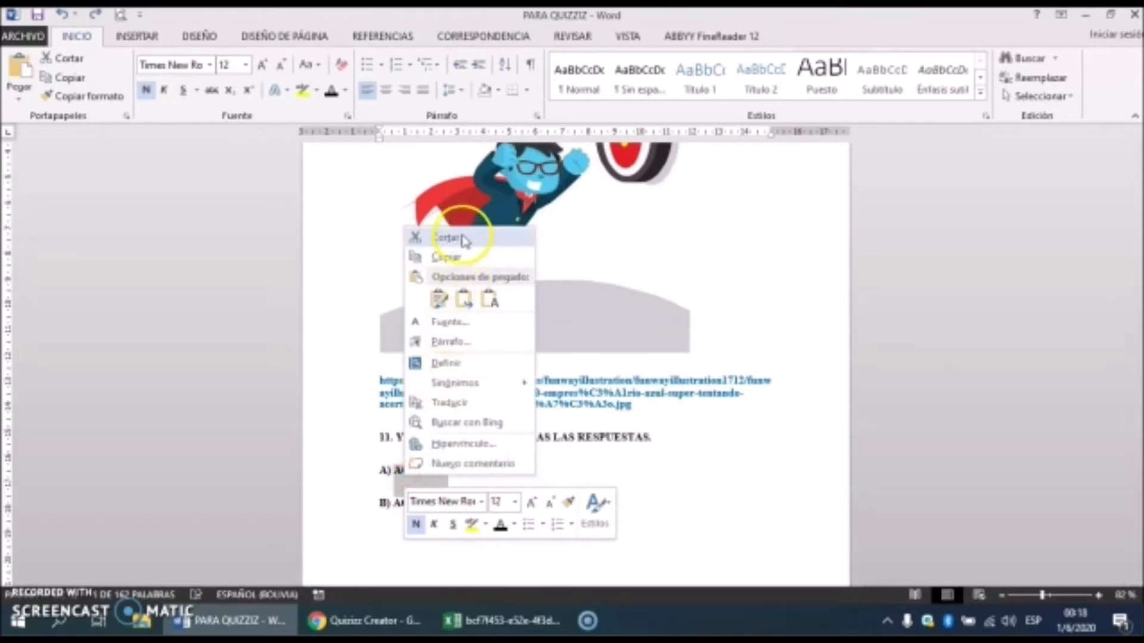
pyautogui.click(445, 257)
pyautogui.click(360, 622)
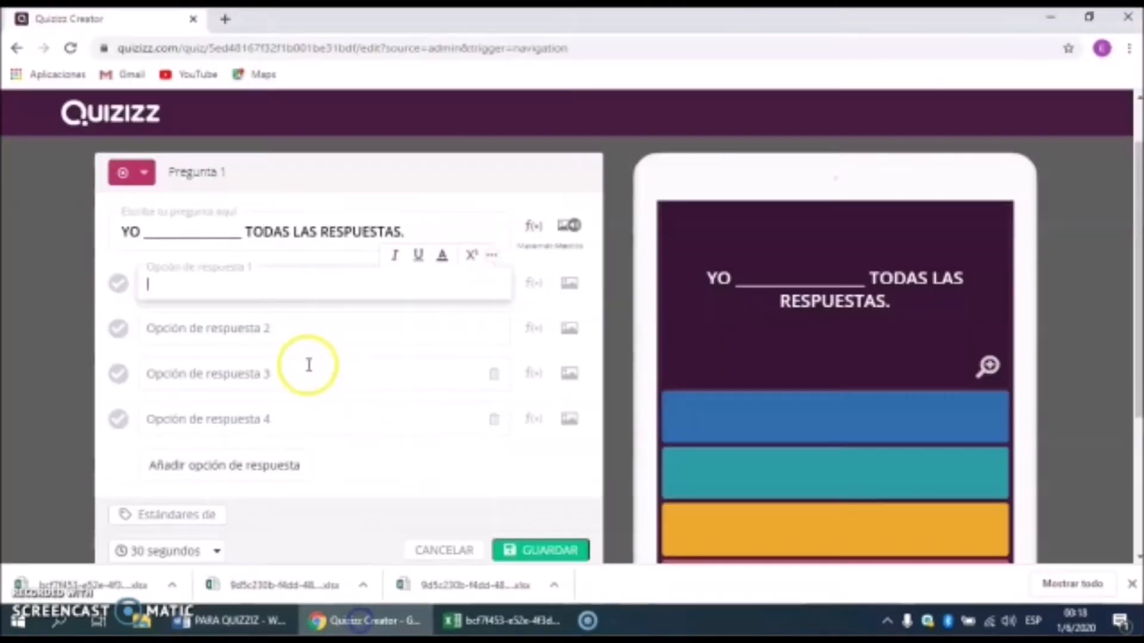
# Step: Paste ACIERTO as answer 1 and ACERTO from Word as answer 2
pyautogui.hotkey('ctrl', 'v')
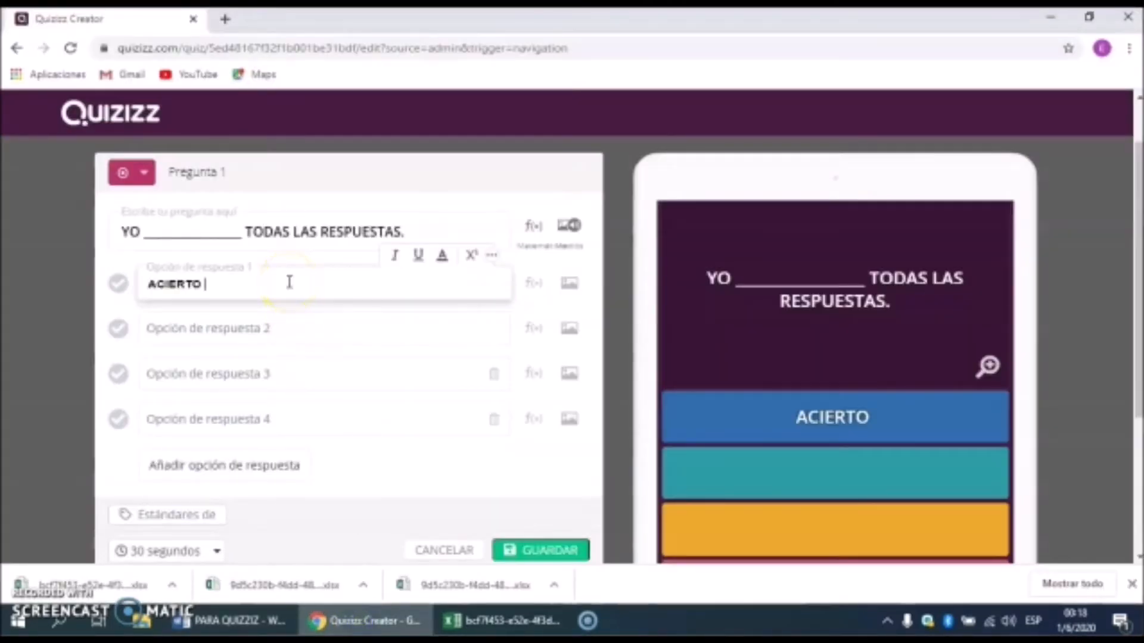
pyautogui.click(278, 330)
pyautogui.click(232, 621)
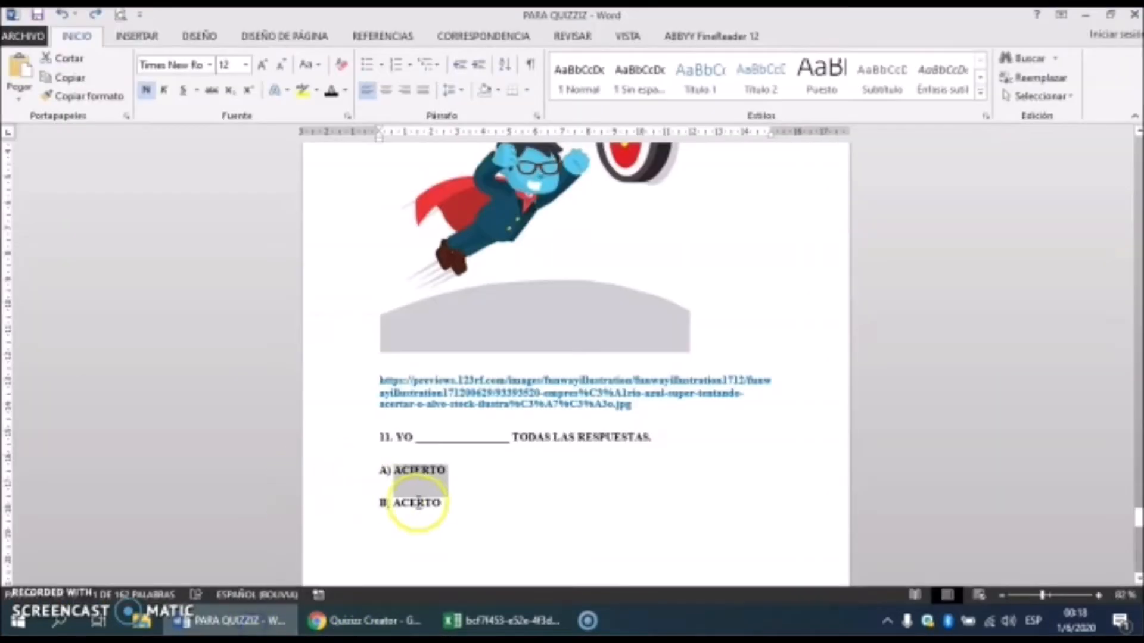
pyautogui.moveTo(440, 503); pyautogui.dragTo(395, 505)
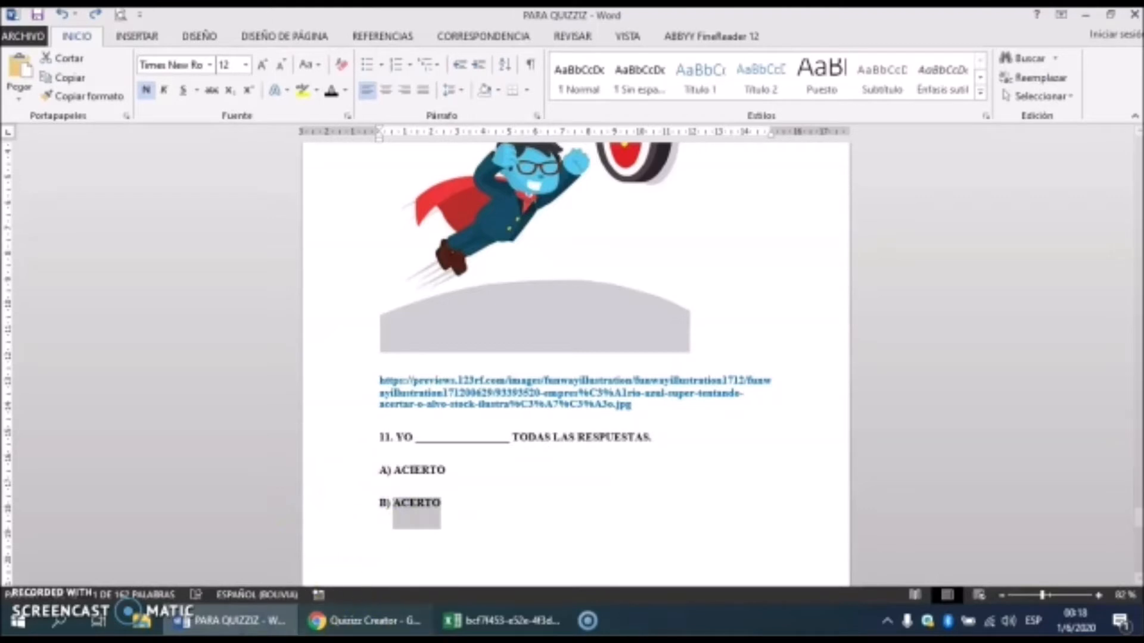
pyautogui.click(365, 620)
pyautogui.hotkey('ctrl', 'v')
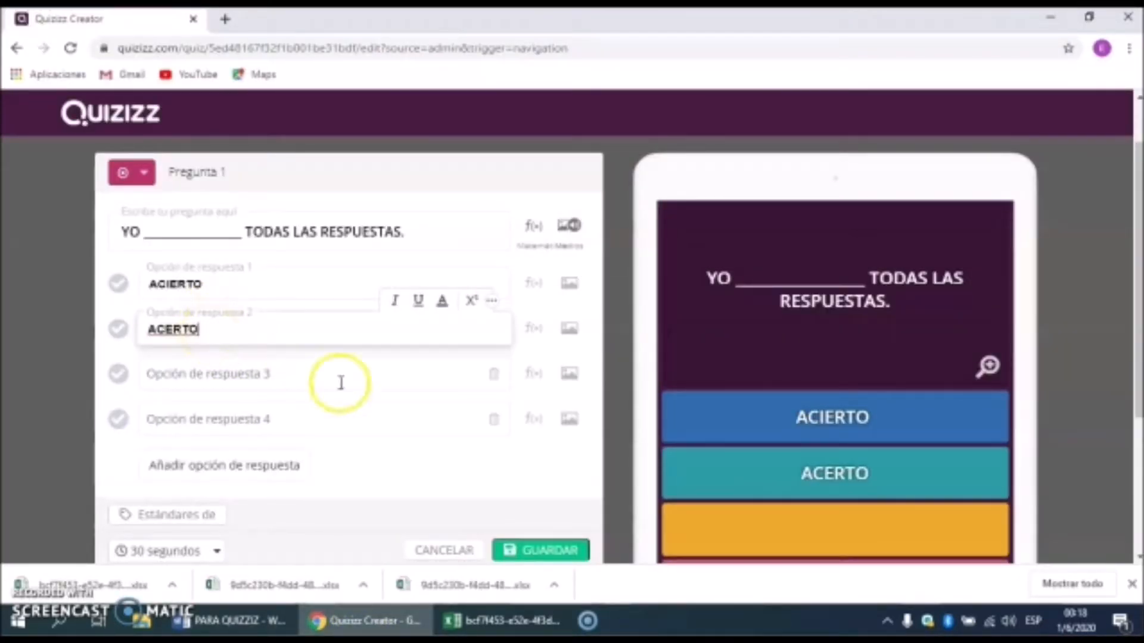
# Step: Delete the two empty extra answer options
pyautogui.click(494, 376)
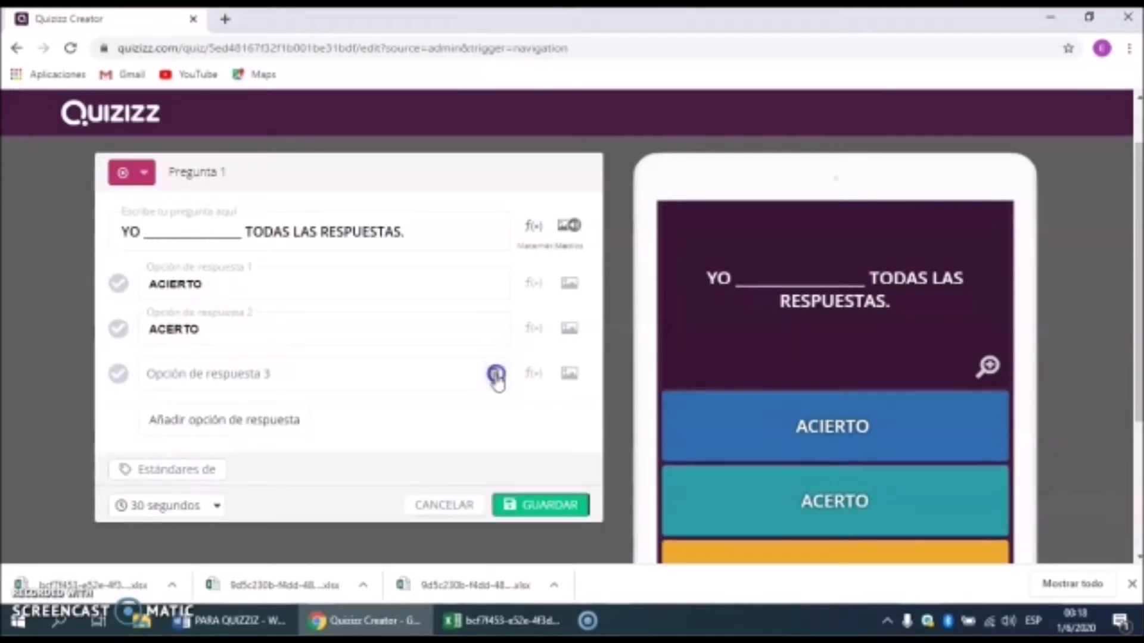
pyautogui.click(495, 376)
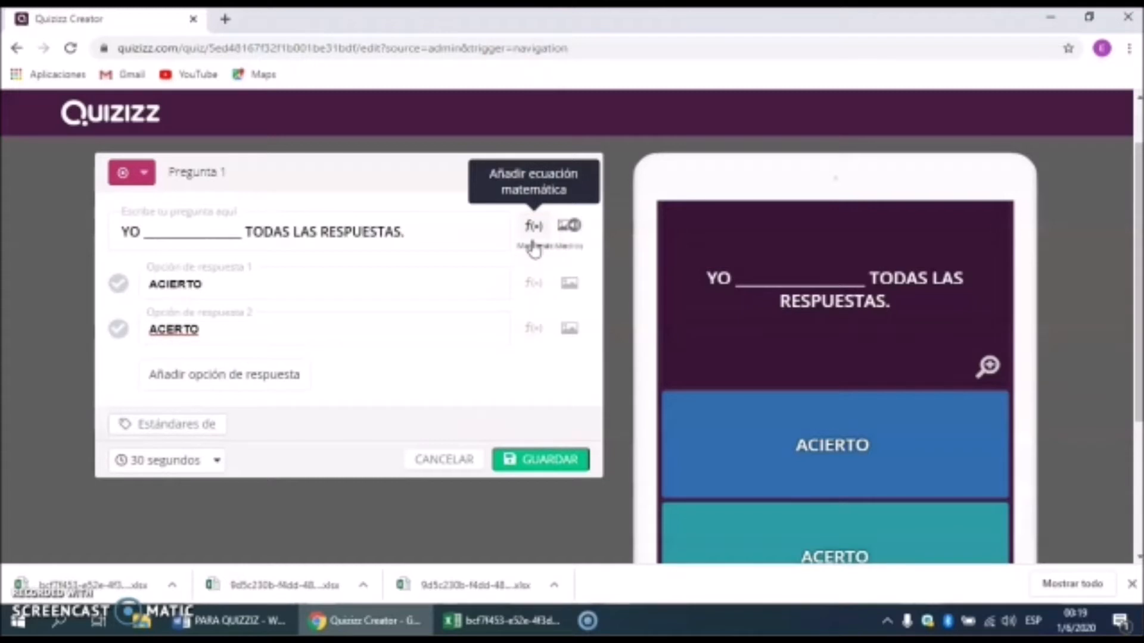
pyautogui.click(567, 226)
# Step: Copy the superhero image URL from Word, paste it as the question's image link, and save
pyautogui.click(531, 353)
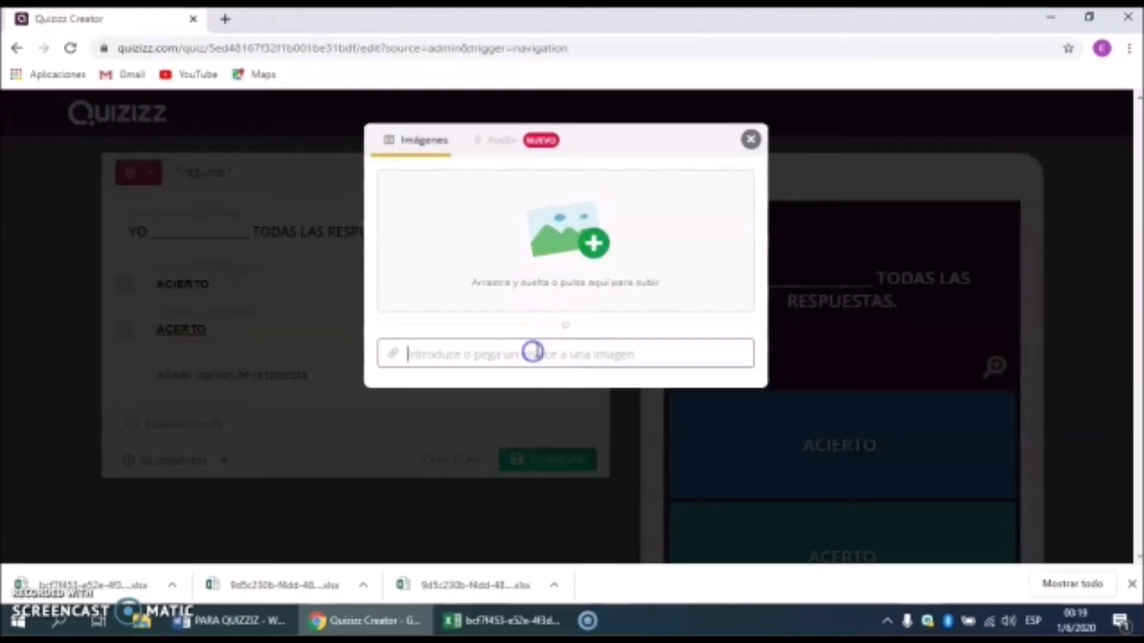
pyautogui.click(274, 620)
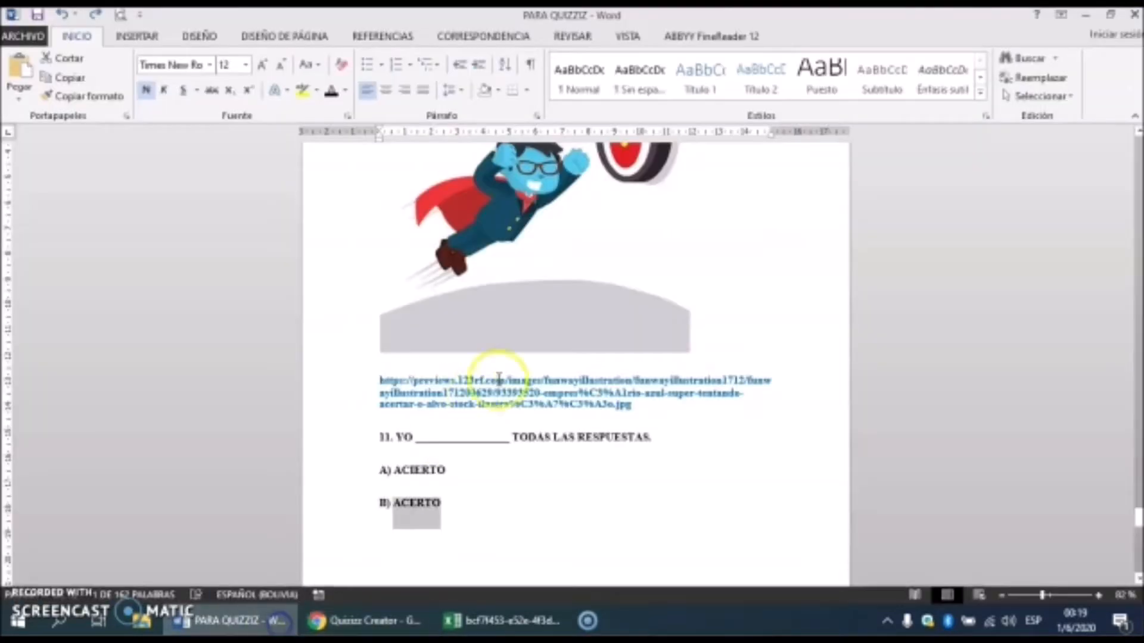
pyautogui.tripleClick(530, 391)
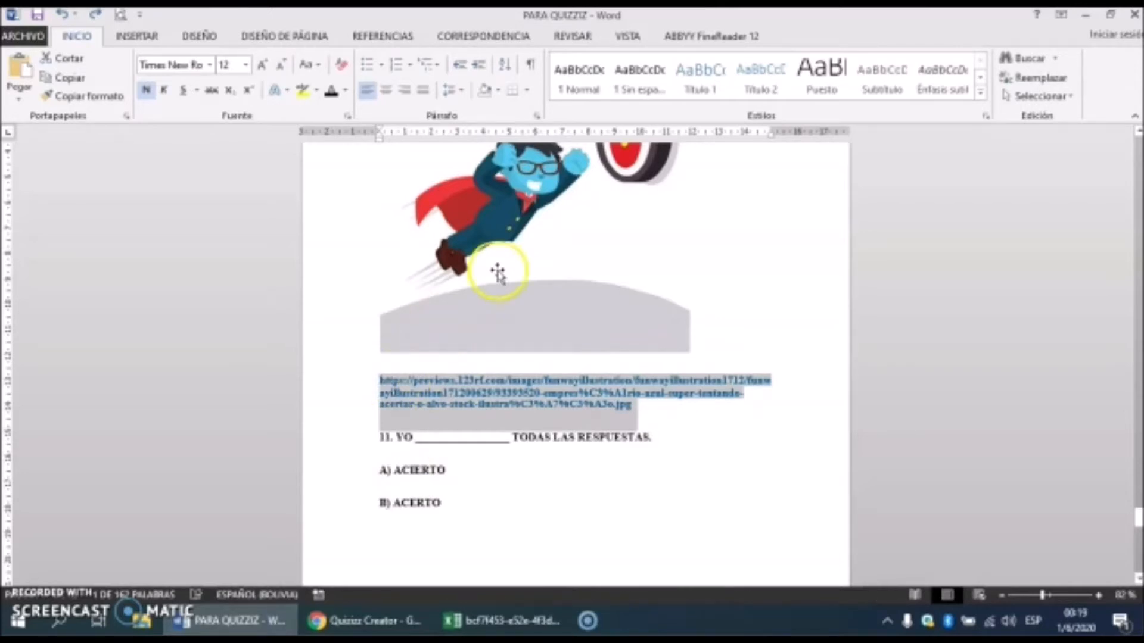
pyautogui.scroll(1, 497, 273)
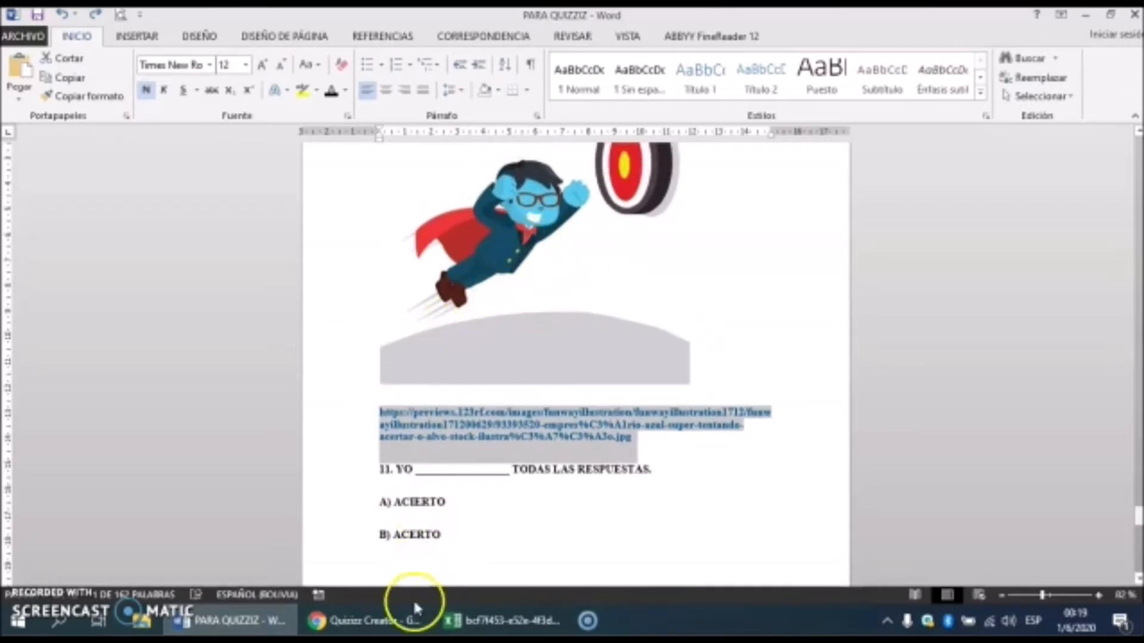
pyautogui.click(416, 613)
pyautogui.click(516, 355)
pyautogui.hotkey('ctrl', 'v')
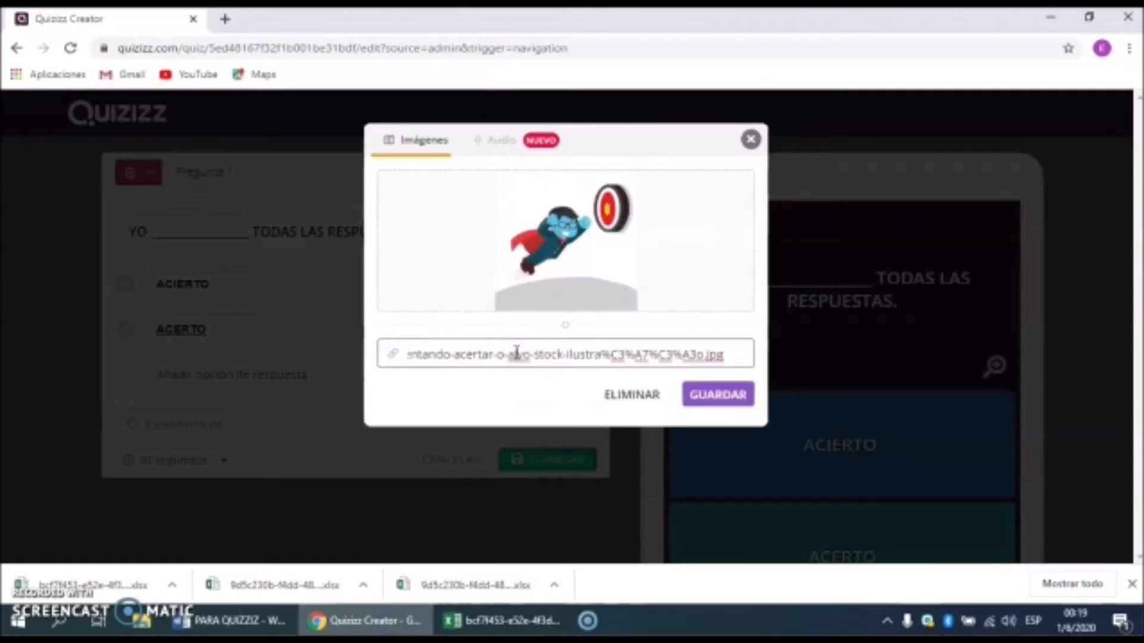
pyautogui.click(709, 395)
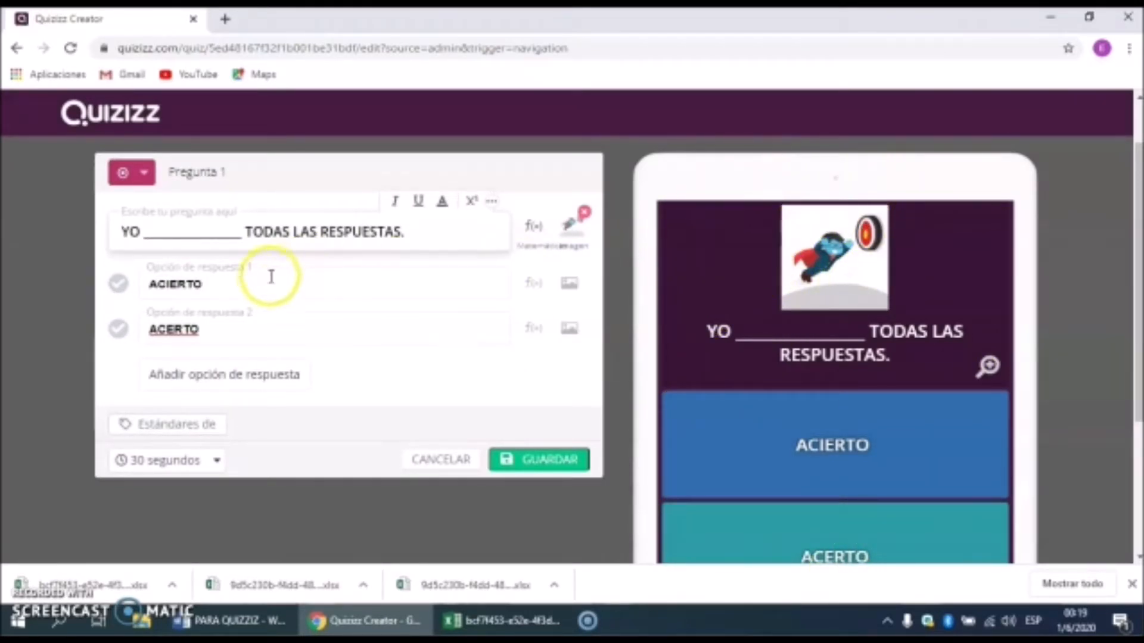
# Step: After the missing-answer warning, mark ACIERTO as correct and save question 1
pyautogui.click(542, 459)
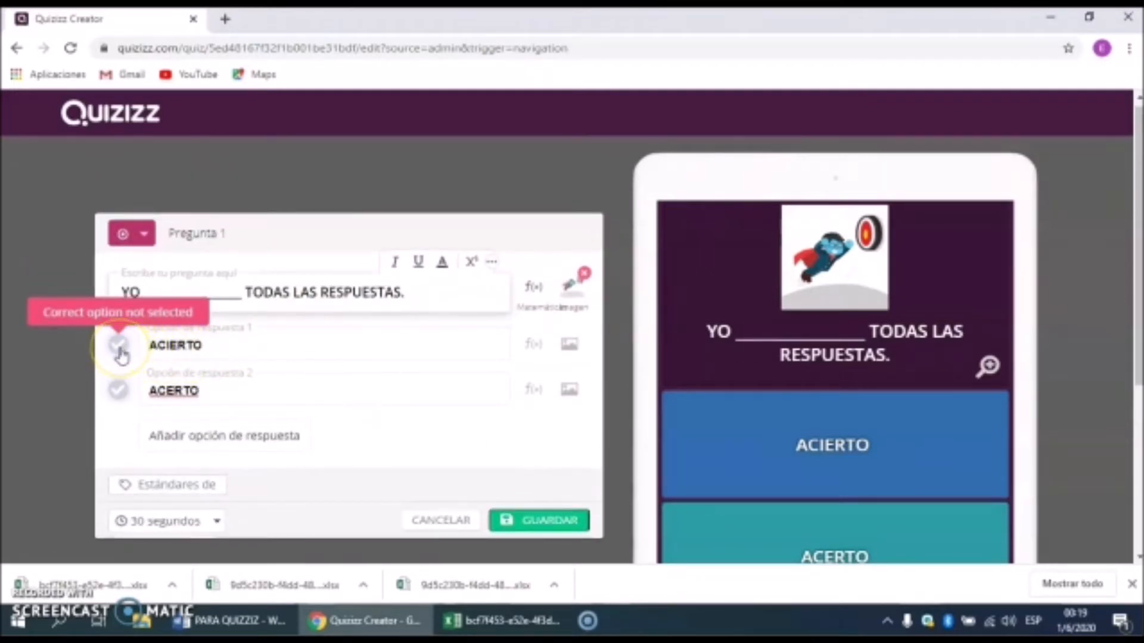
pyautogui.click(127, 301)
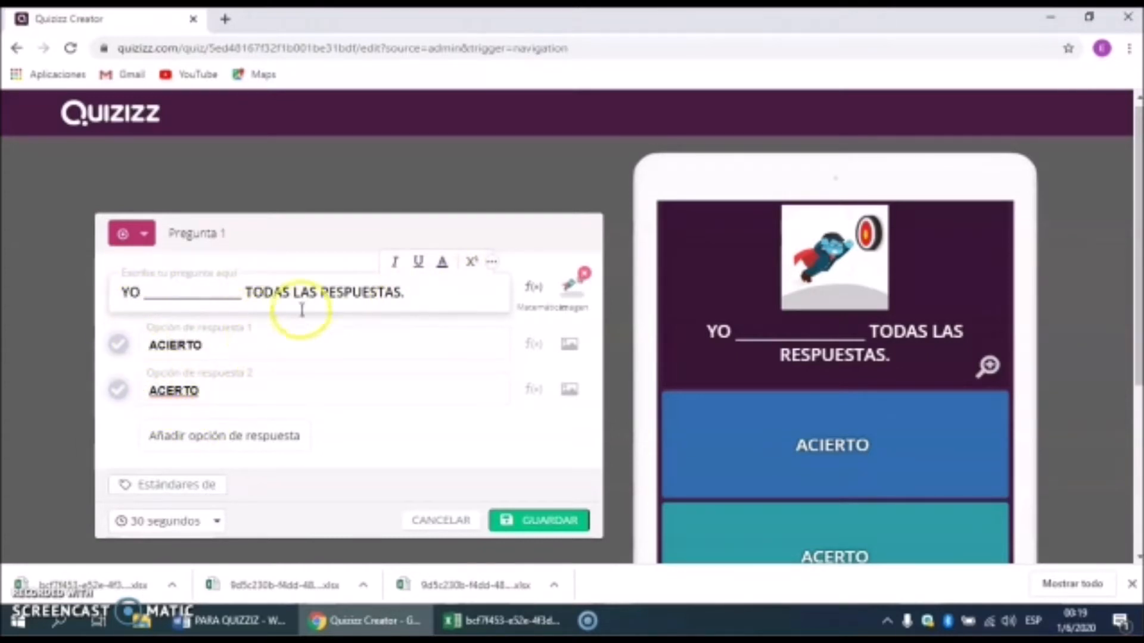
pyautogui.click(118, 344)
pyautogui.click(536, 521)
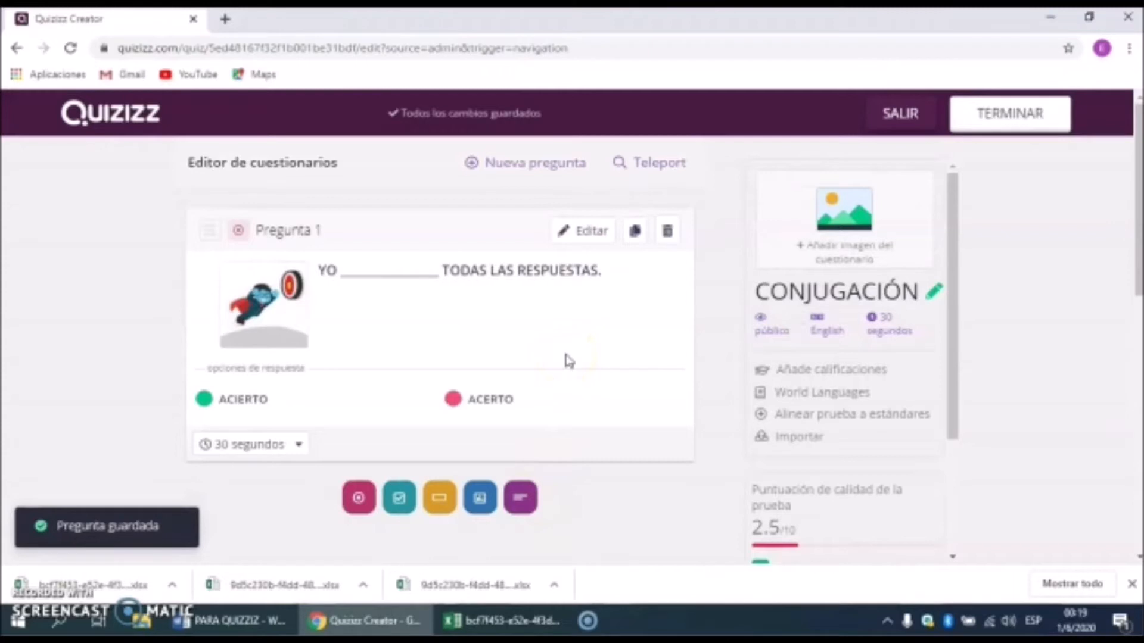
# Step: Search Teleport for CONJUGACIÓN and add the Comer (yo) question from Conjugación (12 Qs)
pyautogui.click(656, 163)
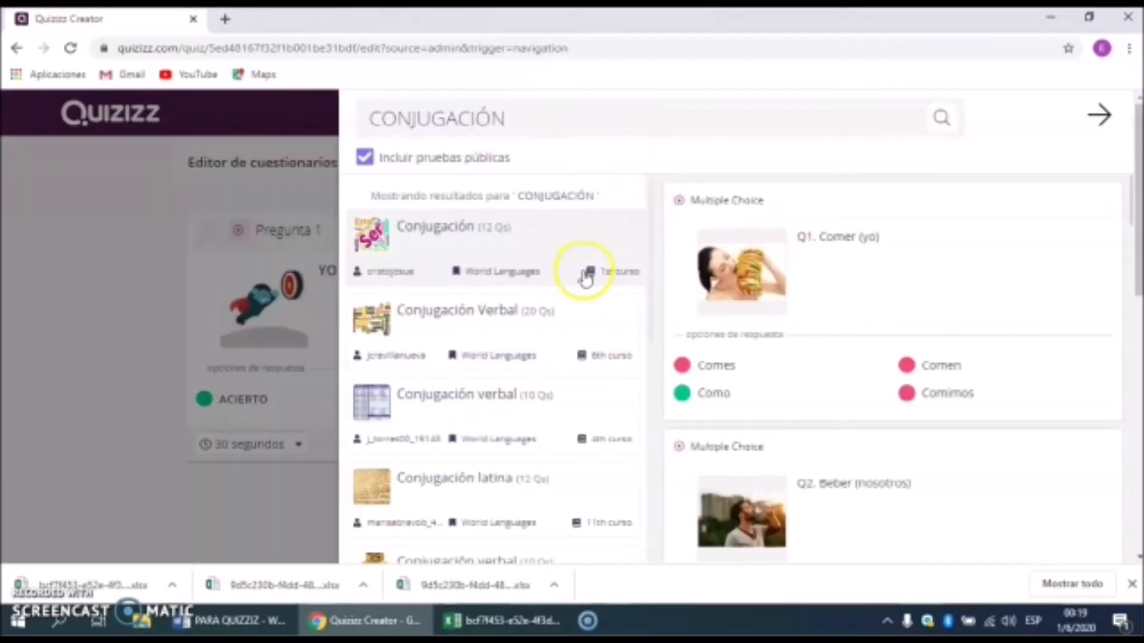
pyautogui.click(583, 333)
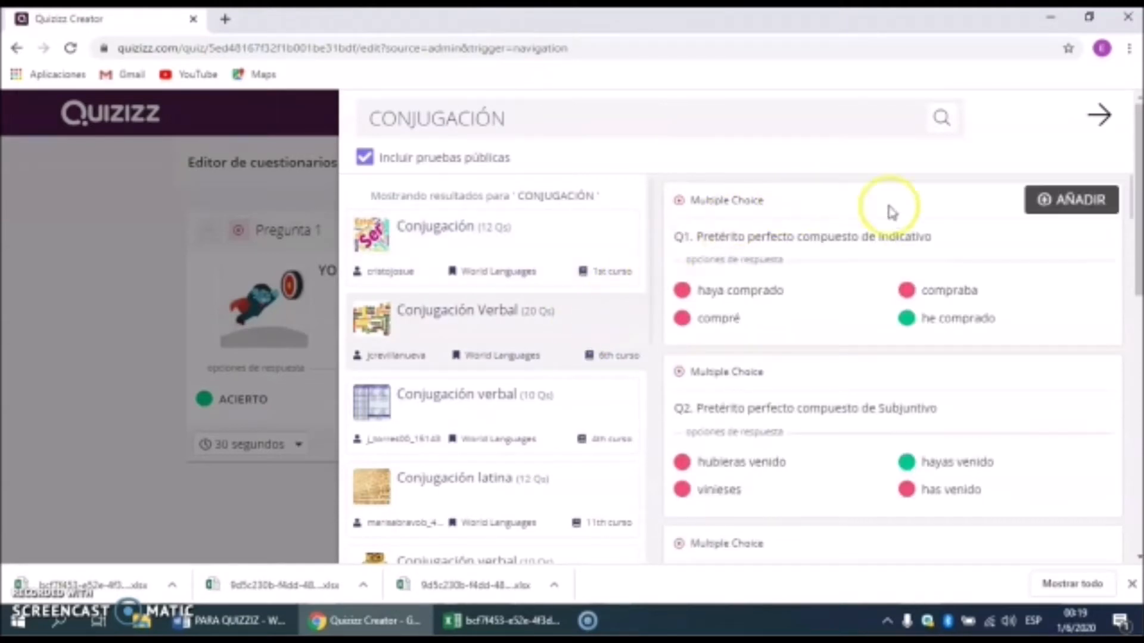
pyautogui.click(535, 412)
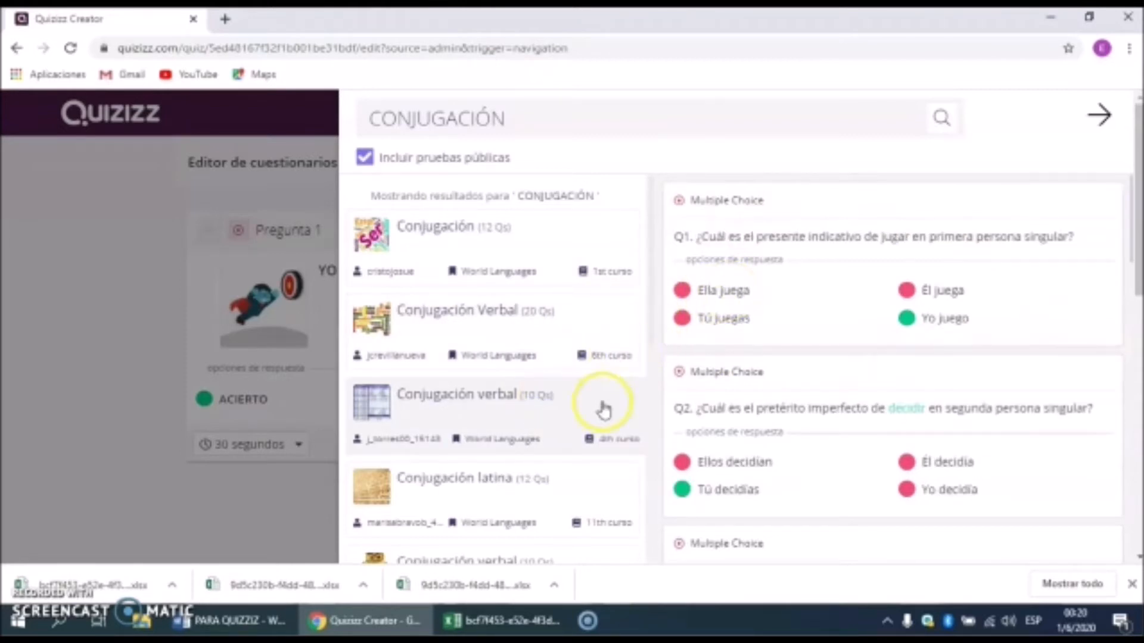
pyautogui.moveTo(780, 331)
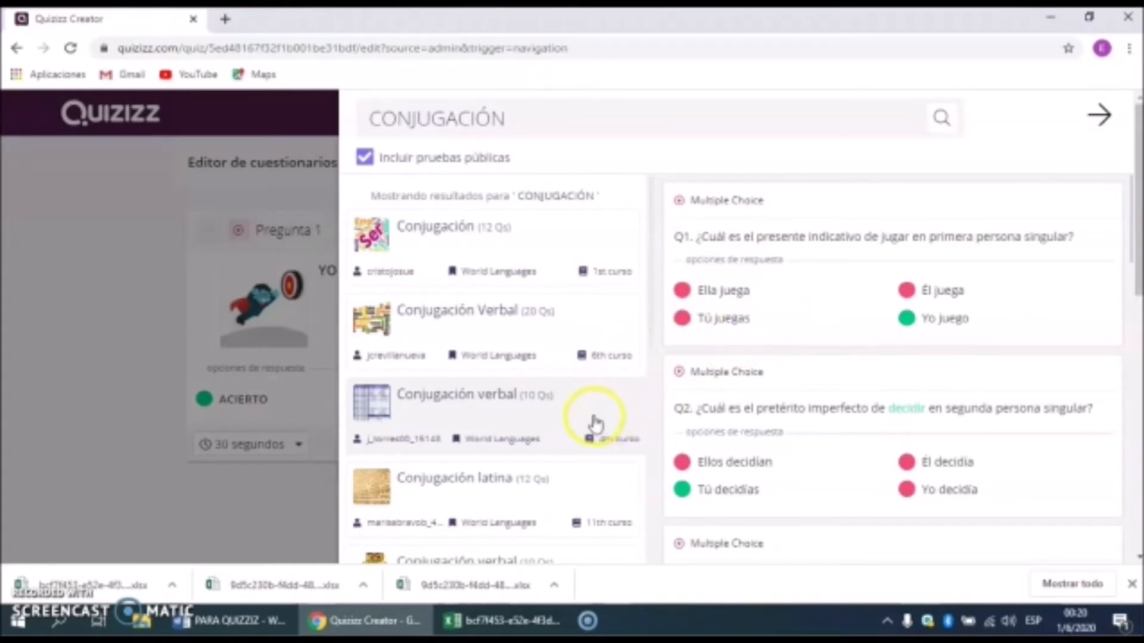
pyautogui.moveTo(718, 428)
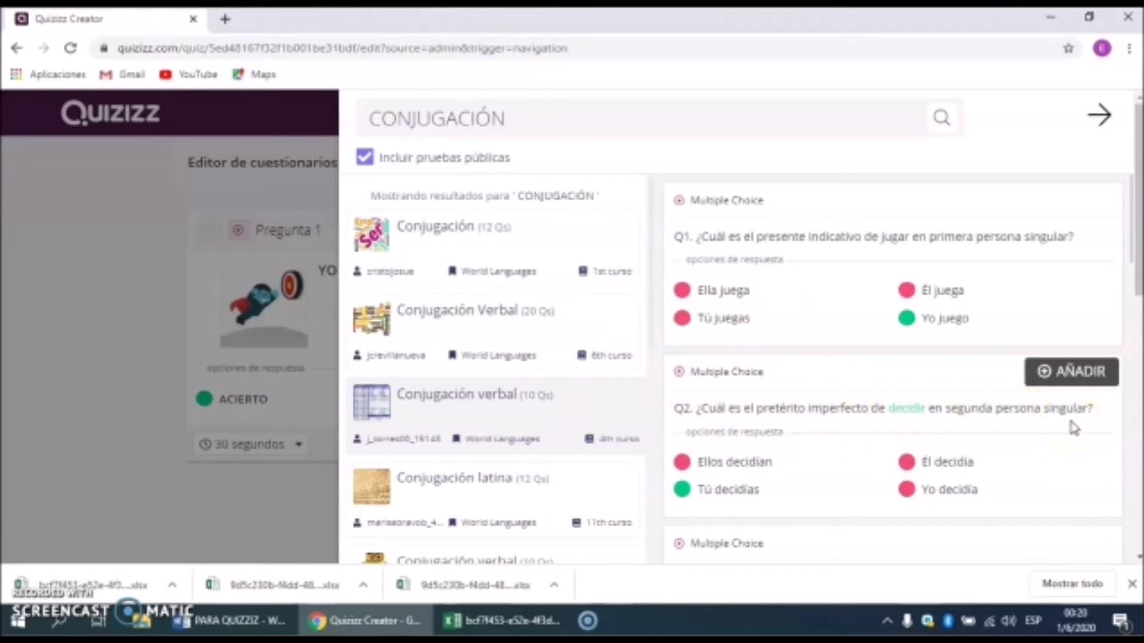
pyautogui.click(548, 238)
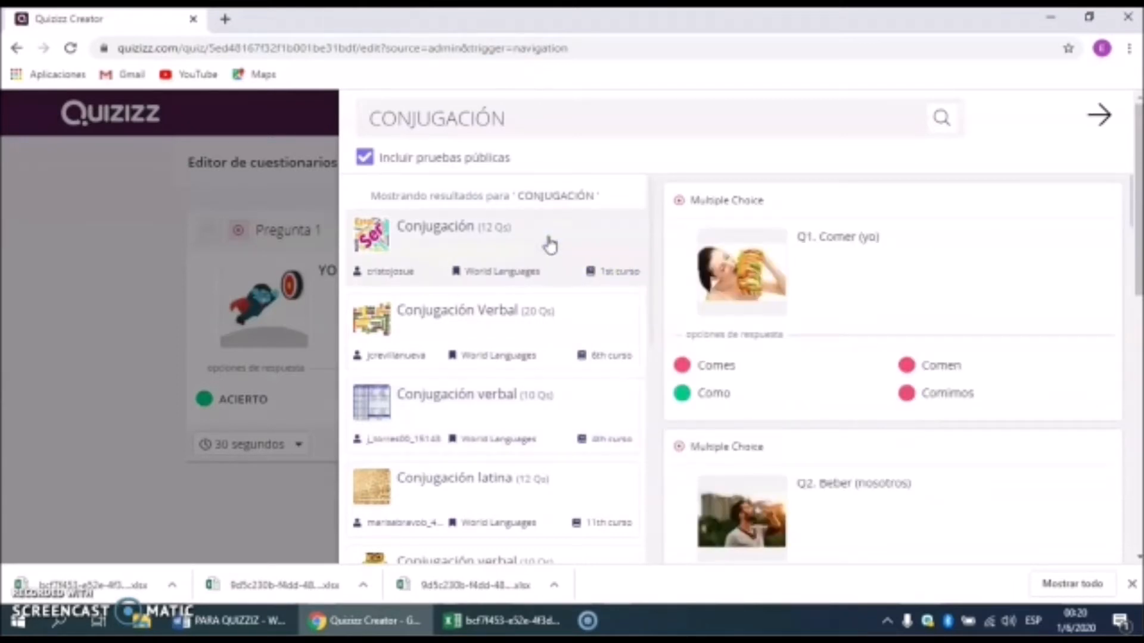
pyautogui.moveTo(865, 261)
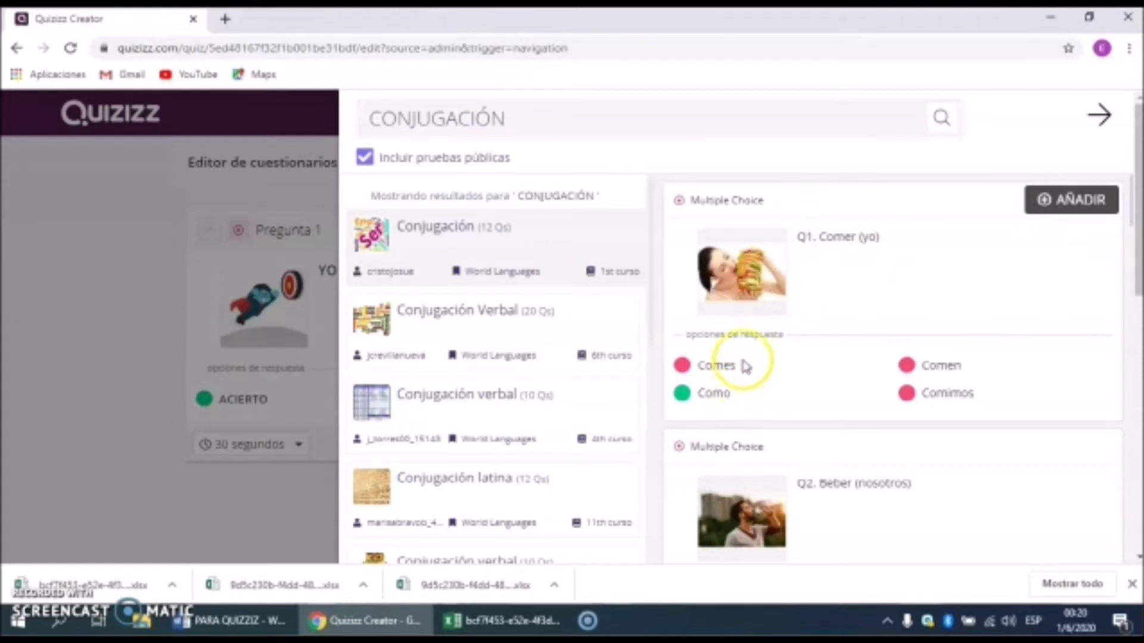
pyautogui.click(1066, 210)
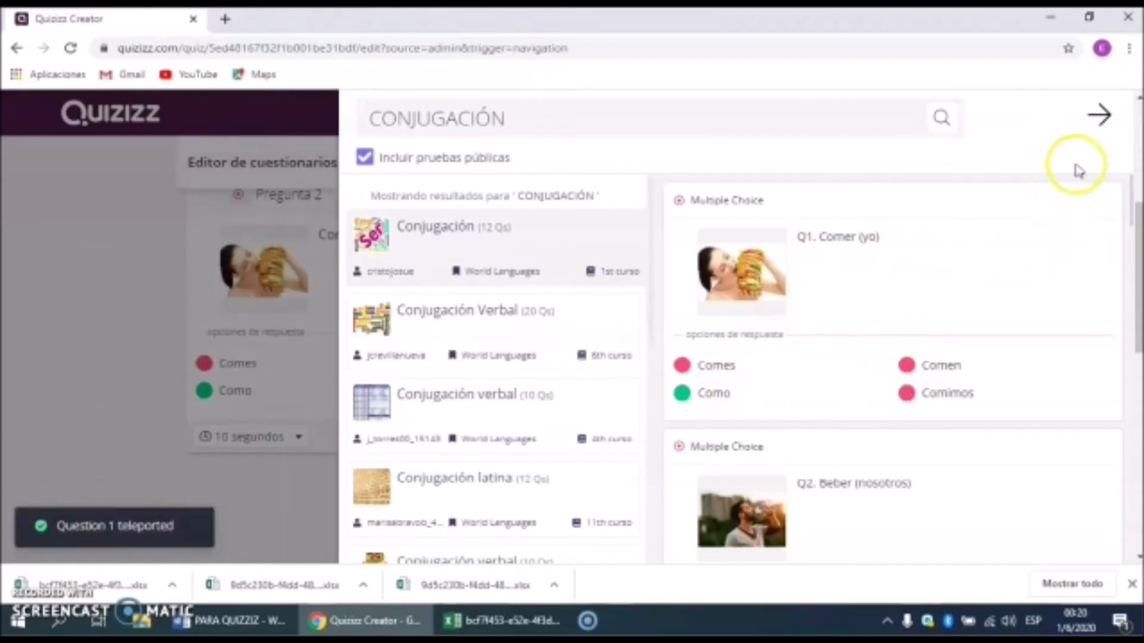
pyautogui.click(1100, 119)
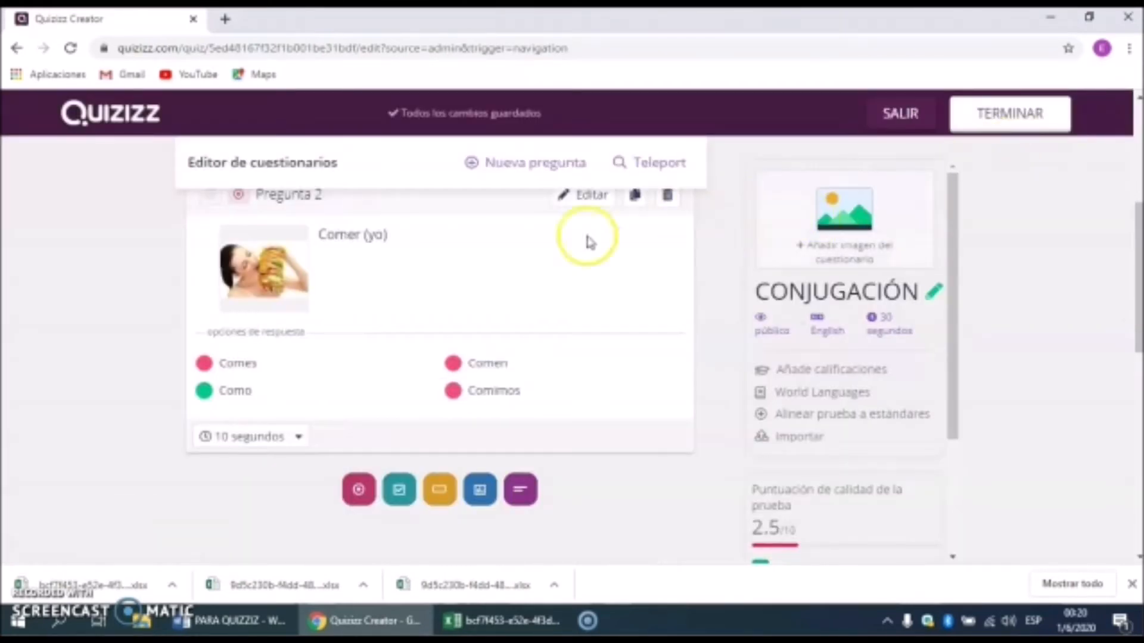
# Step: Open the Información de la prueba settings to add a quiz title image
pyautogui.scroll(5, 166, 333)
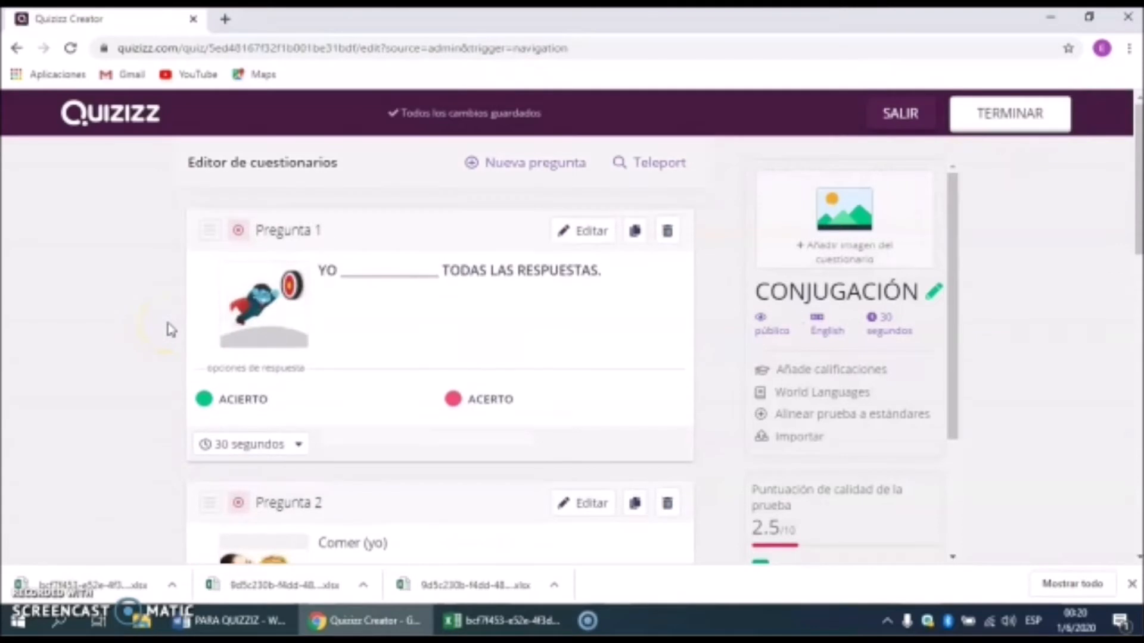
pyautogui.scroll(-5, 167, 332)
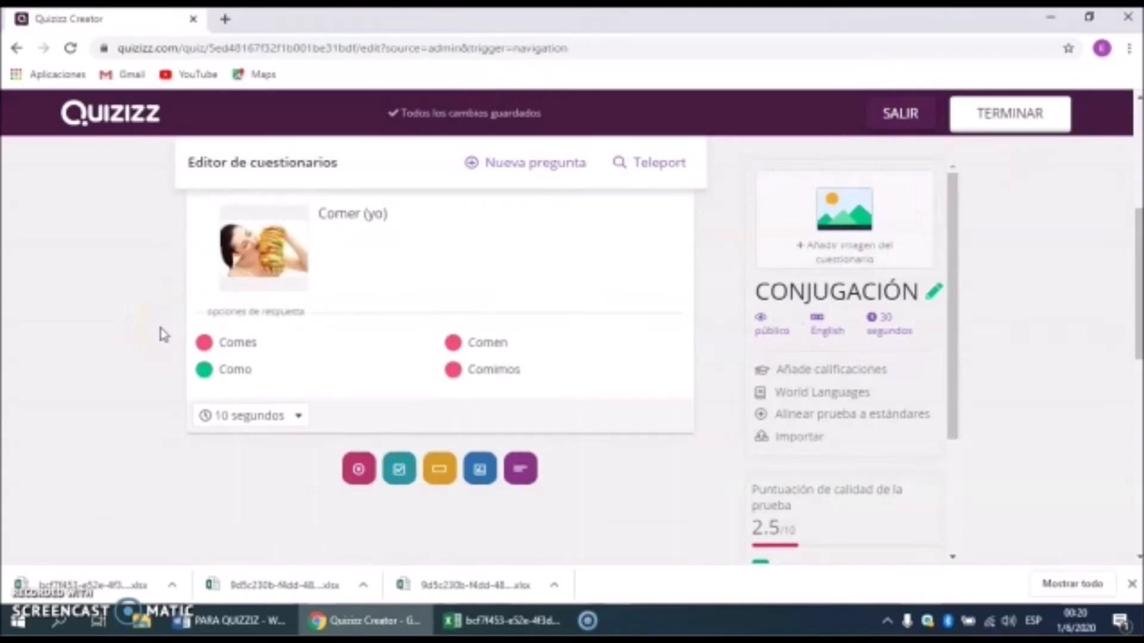
pyautogui.scroll(2, 156, 335)
pyautogui.scroll(4, 156, 335)
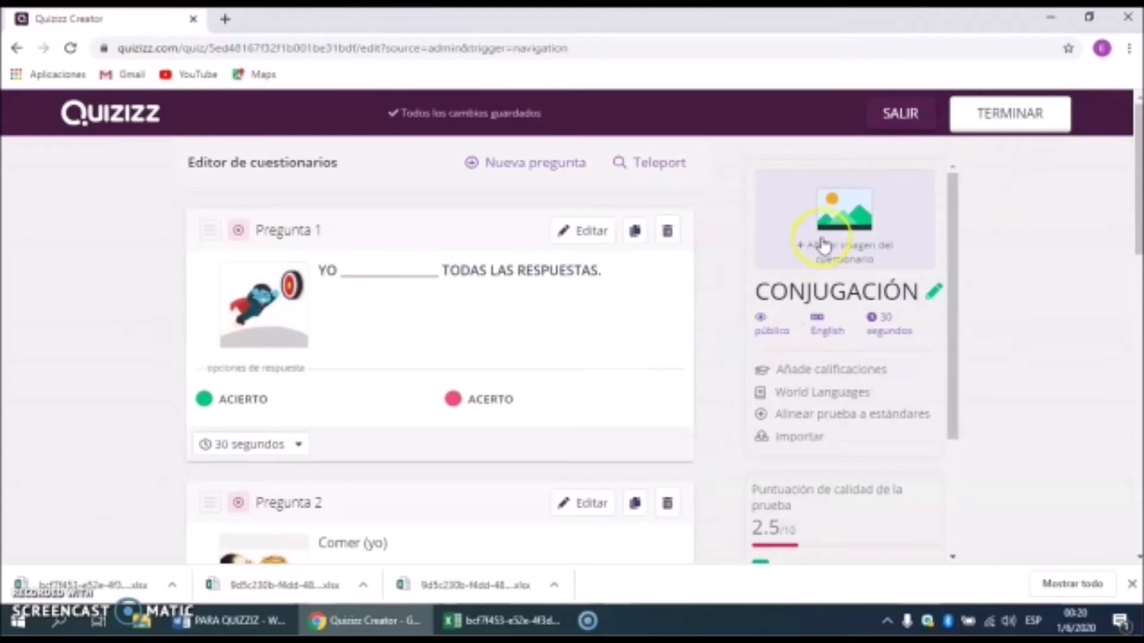
pyautogui.click(844, 217)
pyautogui.click(700, 265)
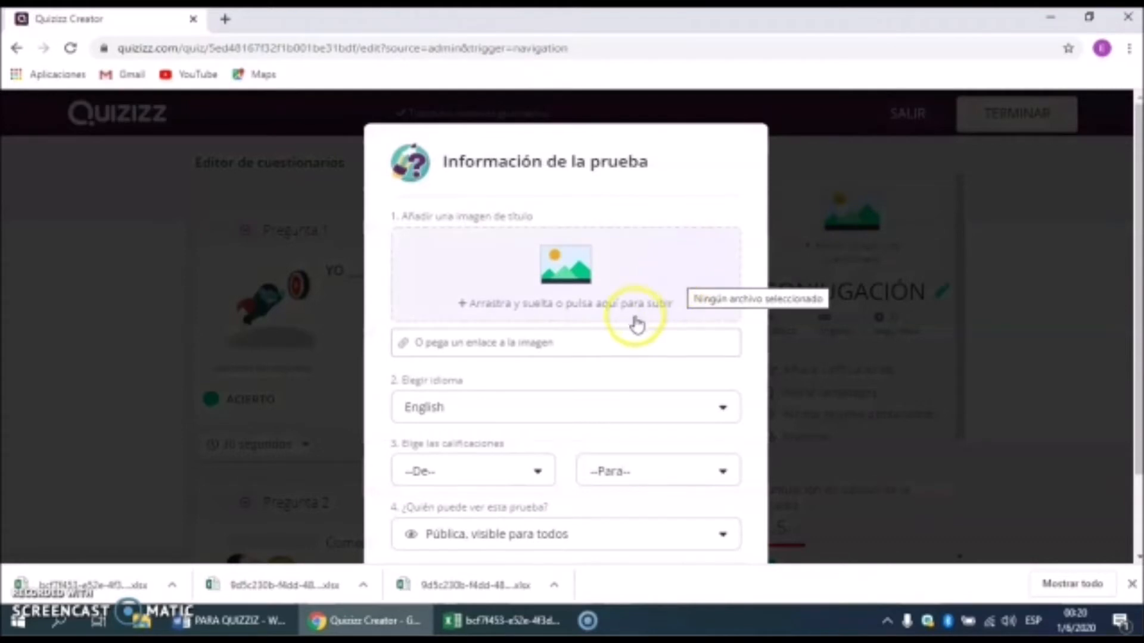
# Step: Scroll the Word document down to the correr conjugation chart's web address
pyautogui.click(283, 622)
pyautogui.scroll(-10, 540, 485)
pyautogui.scroll(-8, 538, 483)
# Step: Copy the Wikimedia correr chart link from Word and paste it as the quiz's title-image link
pyautogui.moveTo(590, 358); pyautogui.dragTo(377, 343)
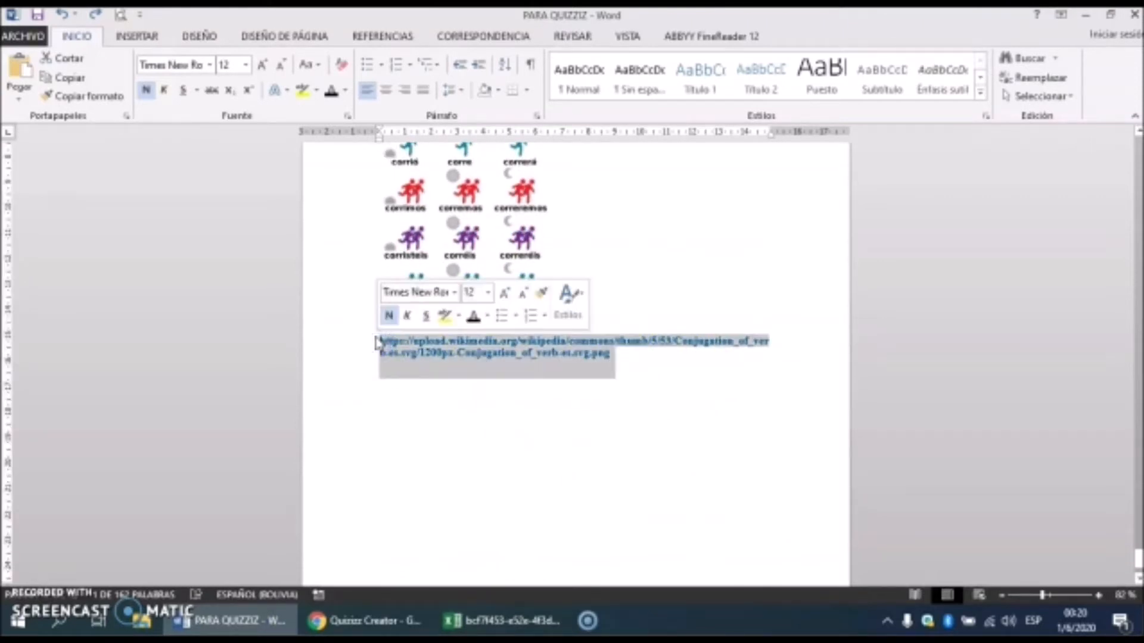
pyautogui.click(364, 620)
pyautogui.click(491, 342)
pyautogui.hotkey('ctrl', 'v')
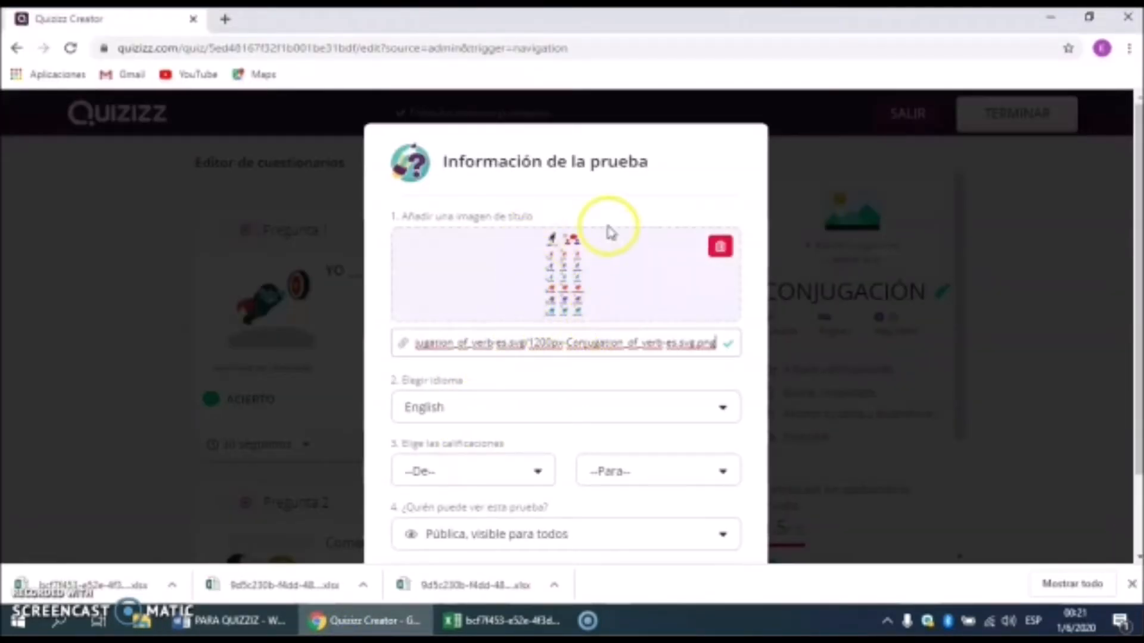
# Step: Give the quiz grade 12th, Pública visibility and Spanish; Castilian language, then save the settings
pyautogui.scroll(-1, 591, 363)
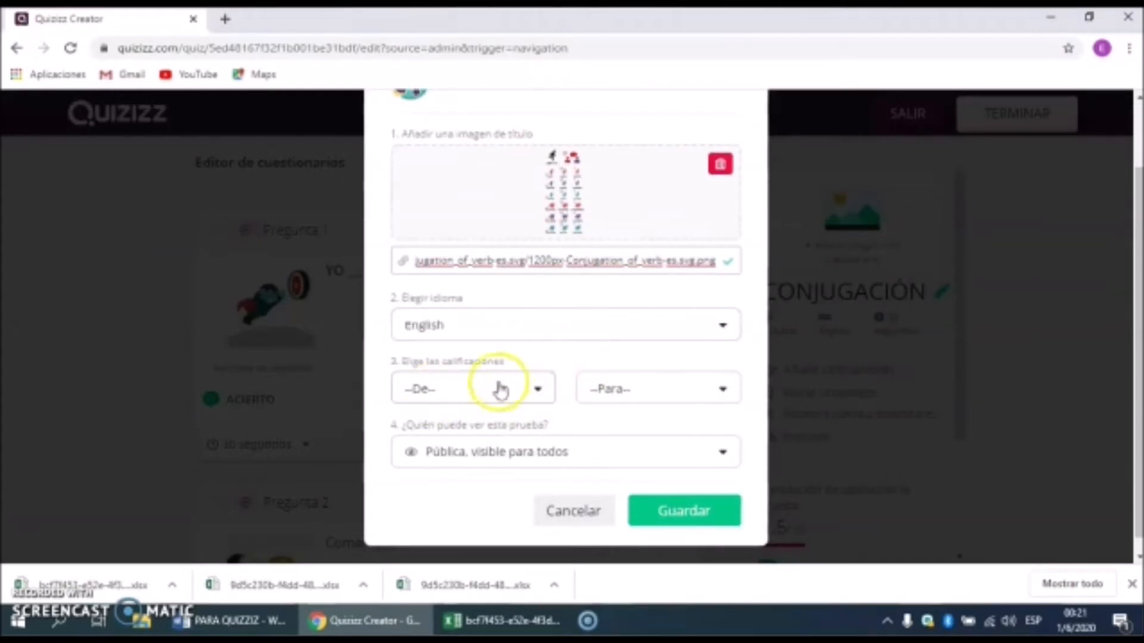
pyautogui.click(536, 387)
pyautogui.moveTo(568, 450); pyautogui.dragTo(567, 523)
pyautogui.click(454, 479)
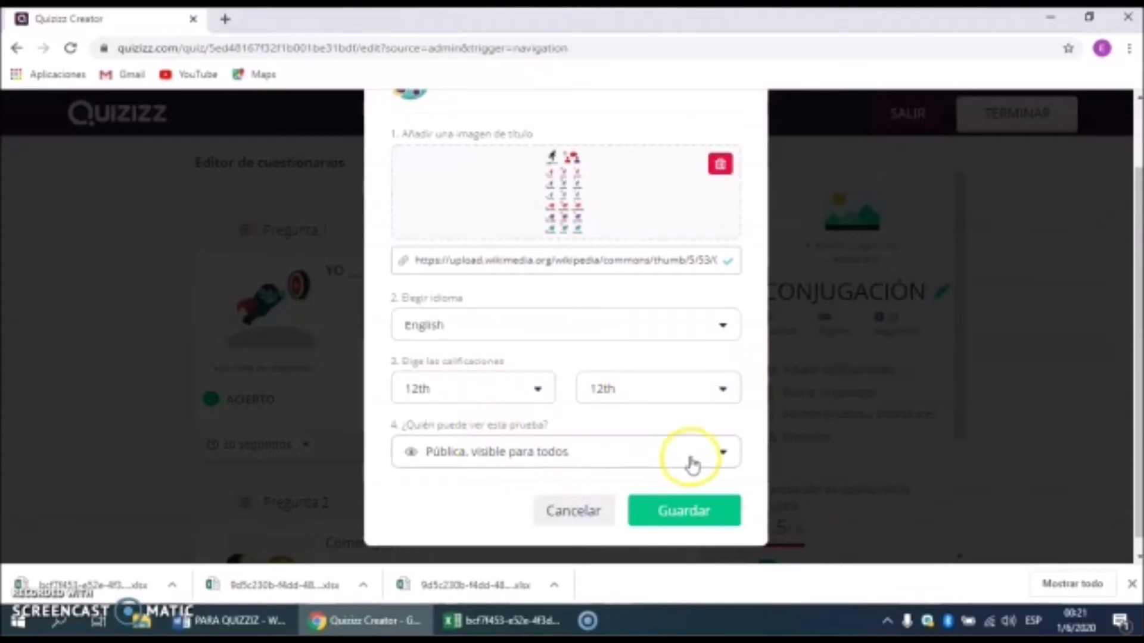
pyautogui.click(722, 453)
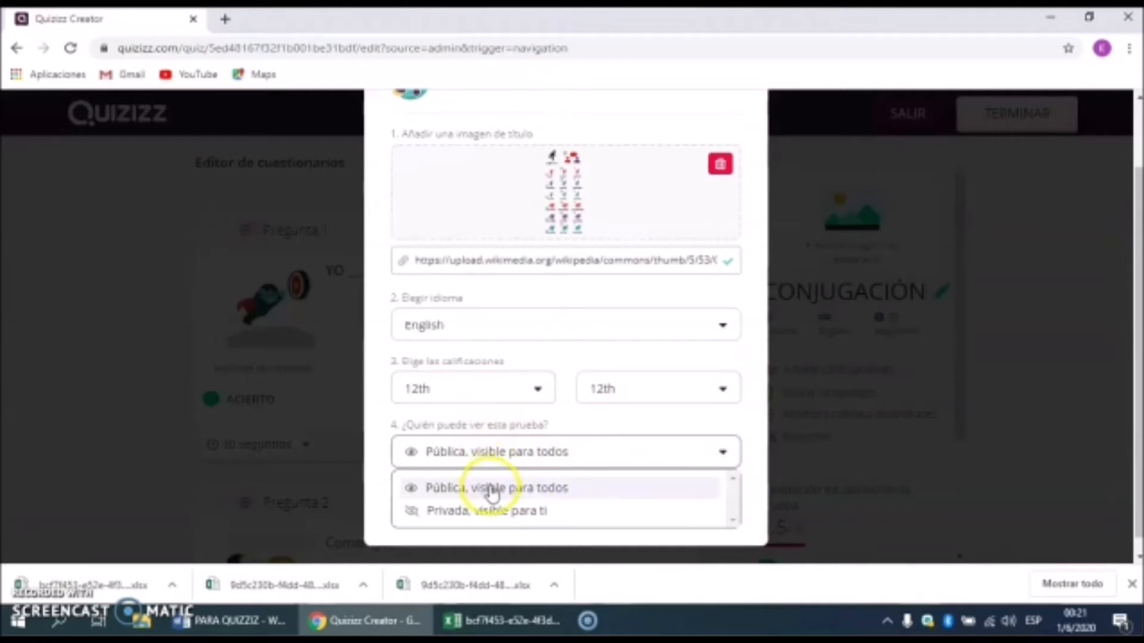
pyautogui.click(494, 485)
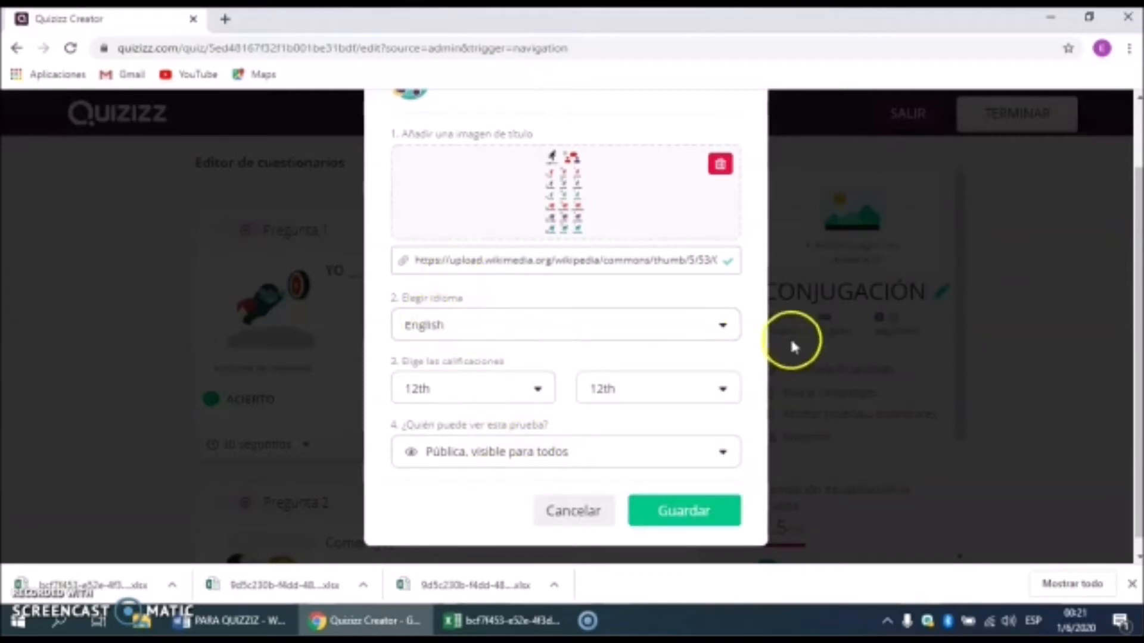
pyautogui.click(724, 325)
pyautogui.moveTo(734, 367); pyautogui.dragTo(742, 455)
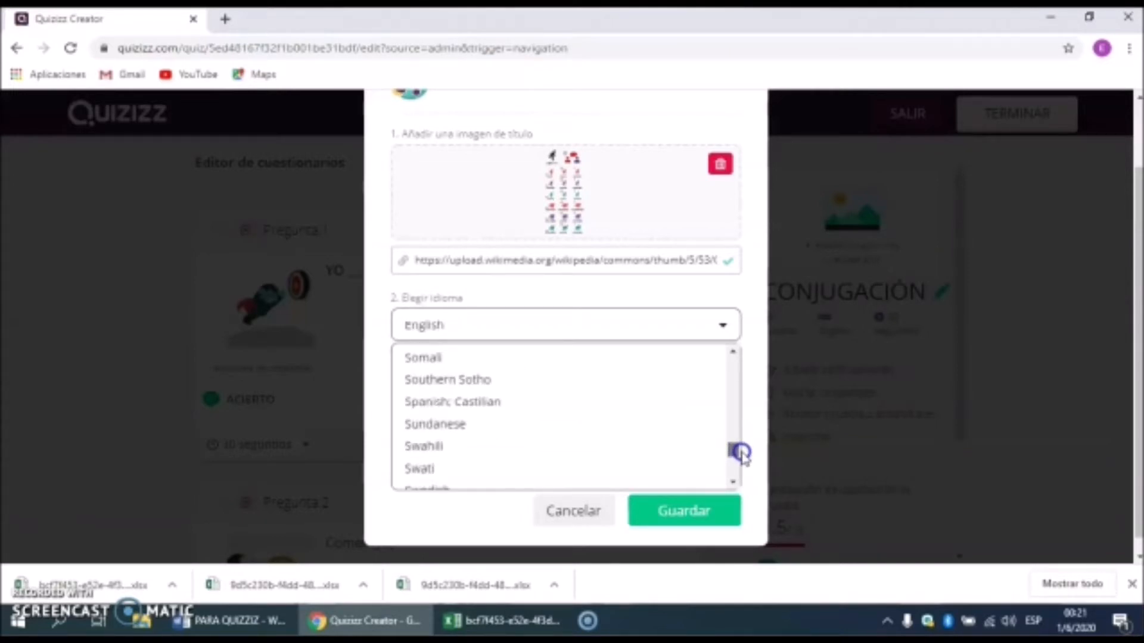
pyautogui.click(531, 401)
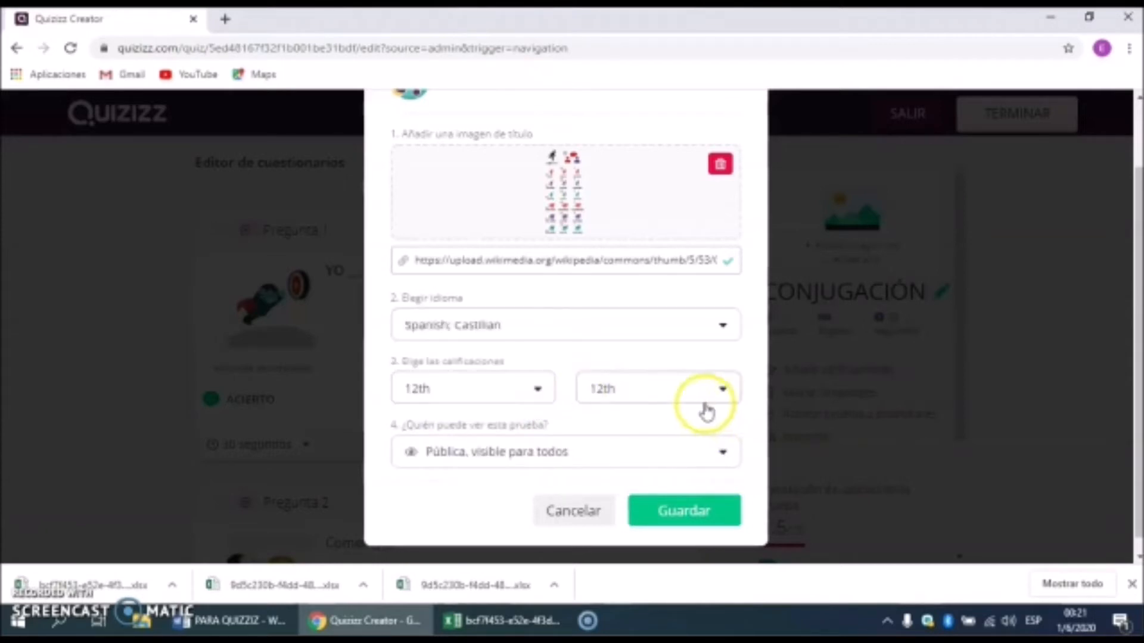
pyautogui.click(697, 522)
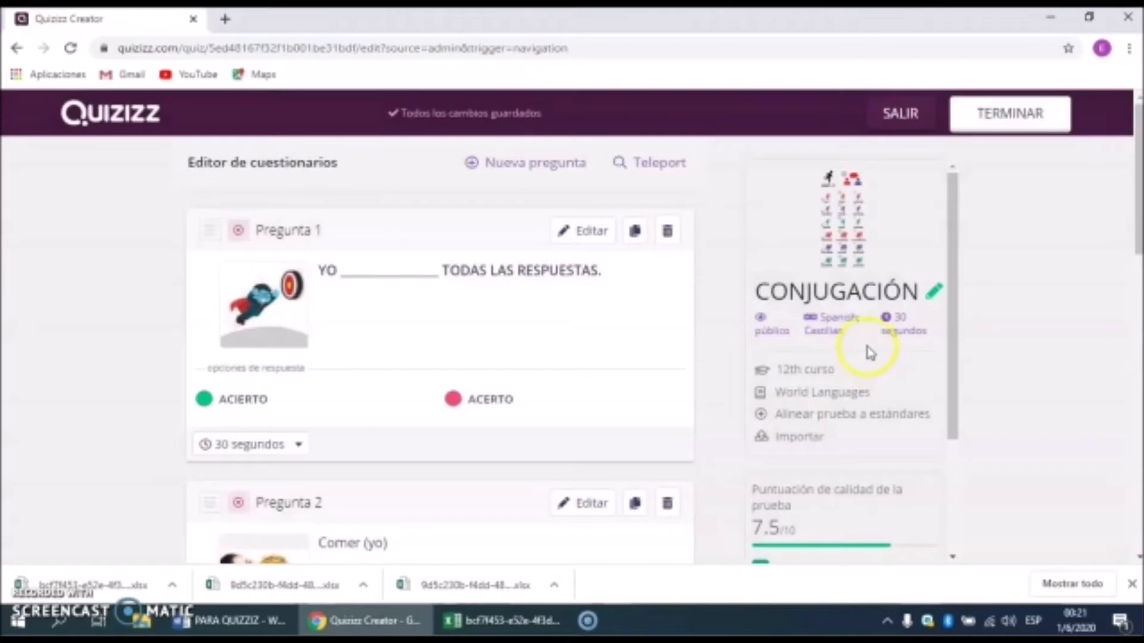
# Step: Finish the CONJUGACIÓN quiz with TERMINAR and start assigning it as homework
pyautogui.moveTo(953, 370); pyautogui.dragTo(963, 332)
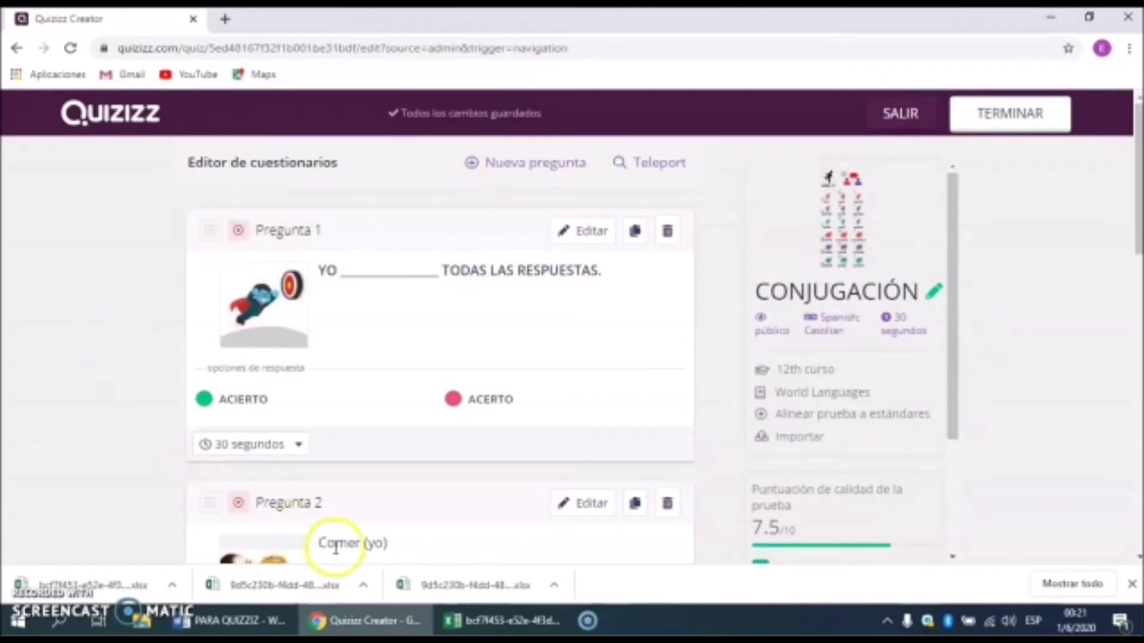
pyautogui.click(1018, 118)
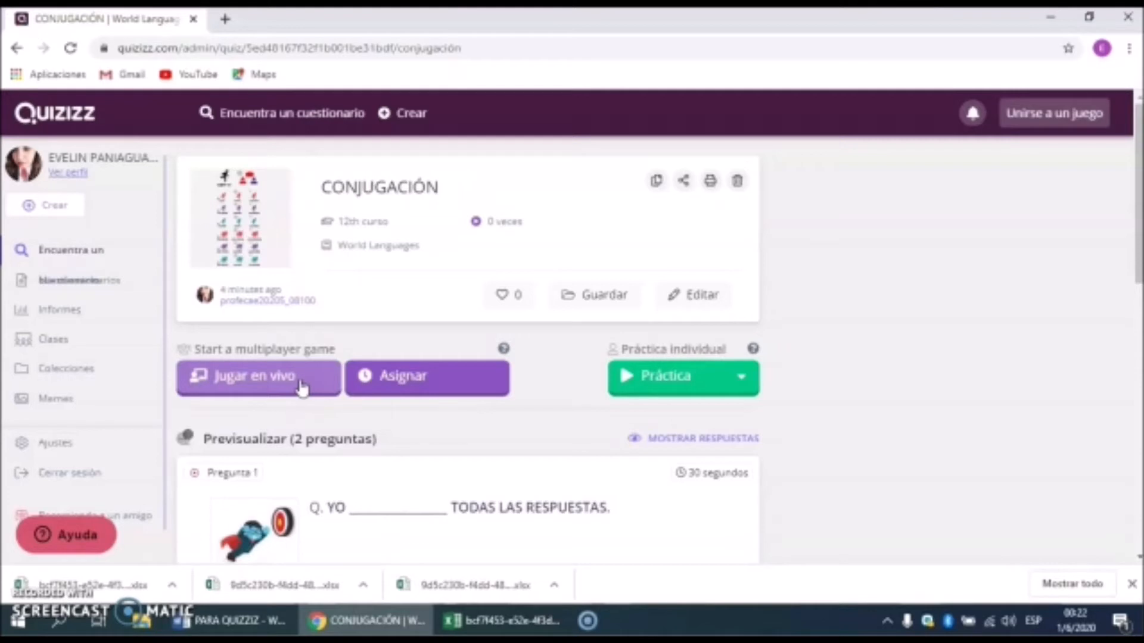
pyautogui.click(411, 383)
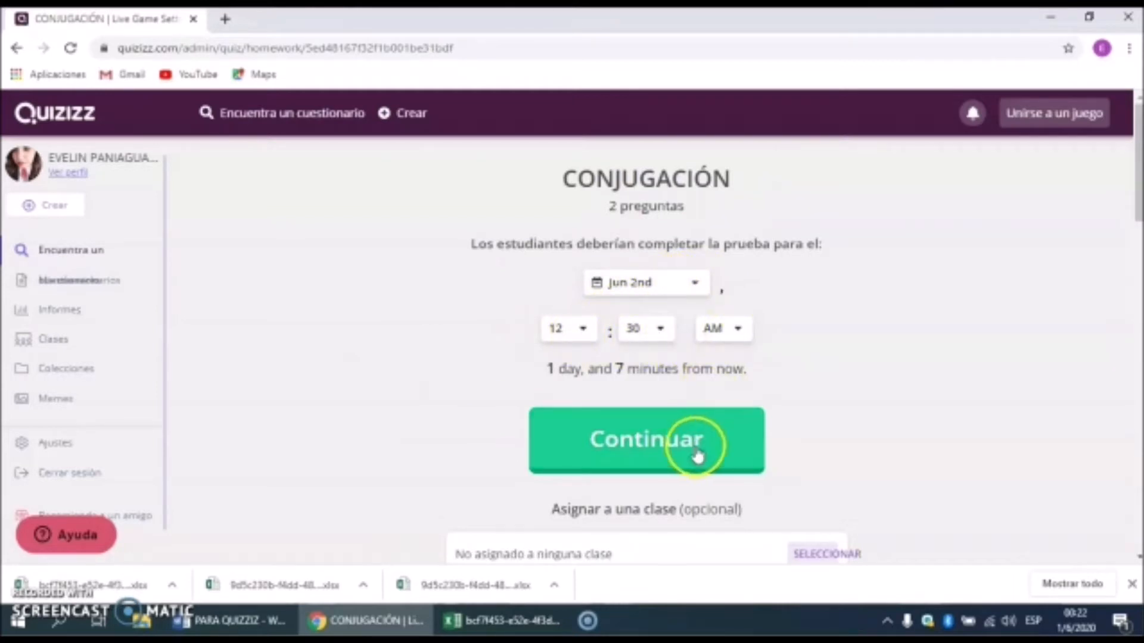
# Step: Set the homework deadline to Jun 3rd at 11:30 AM
pyautogui.scroll(-1, 689, 444)
pyautogui.scroll(-1, 689, 444)
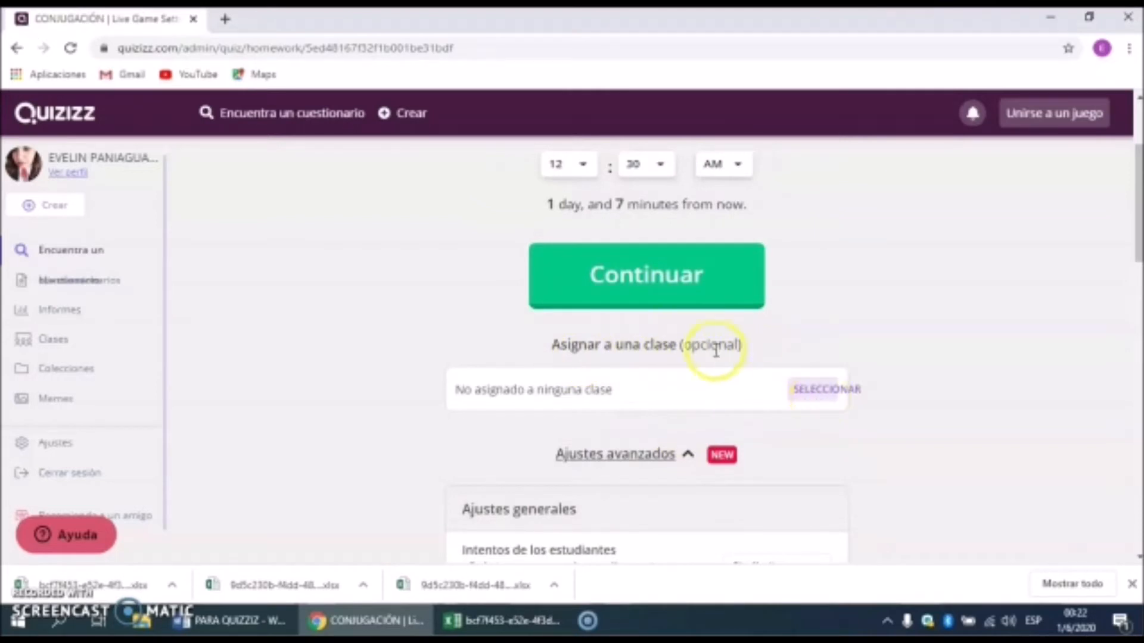
pyautogui.scroll(2, 718, 351)
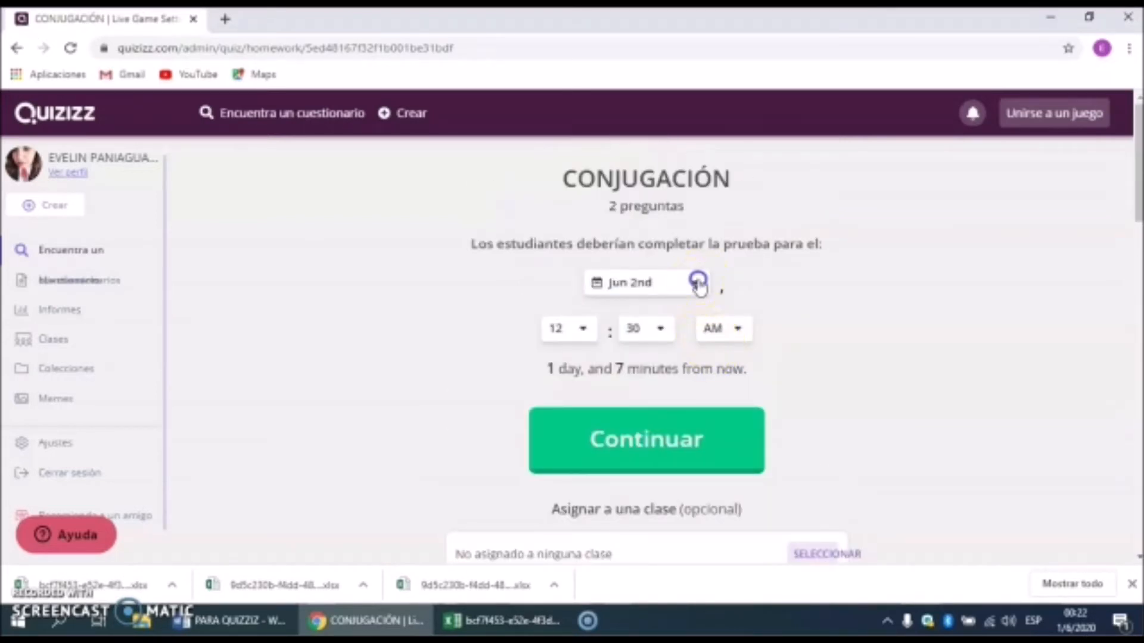
pyautogui.click(698, 283)
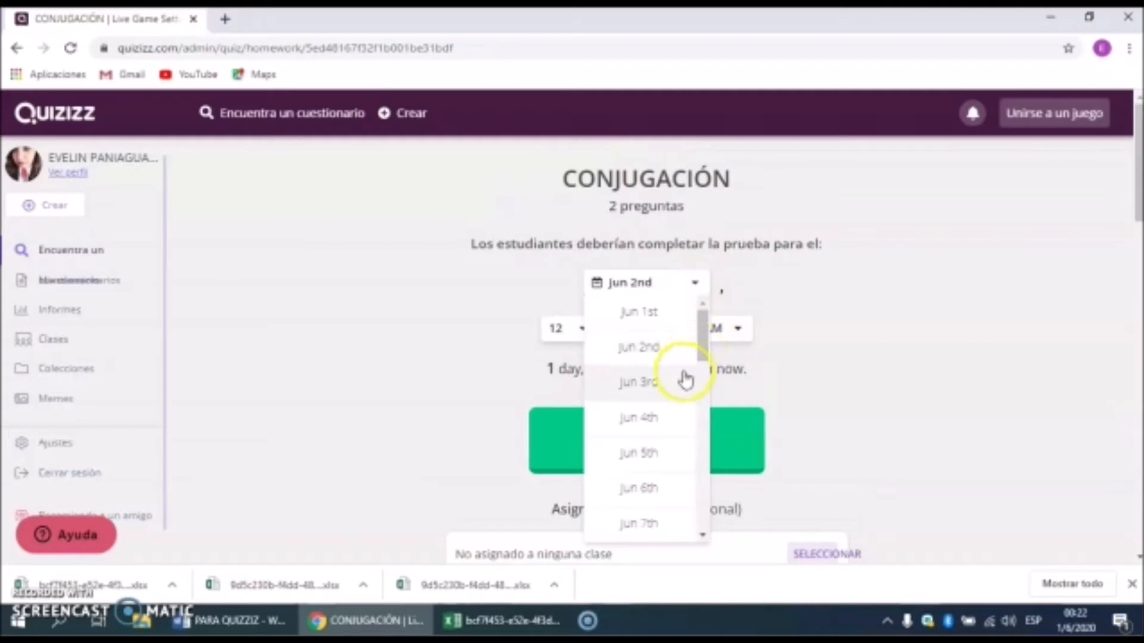
pyautogui.click(656, 385)
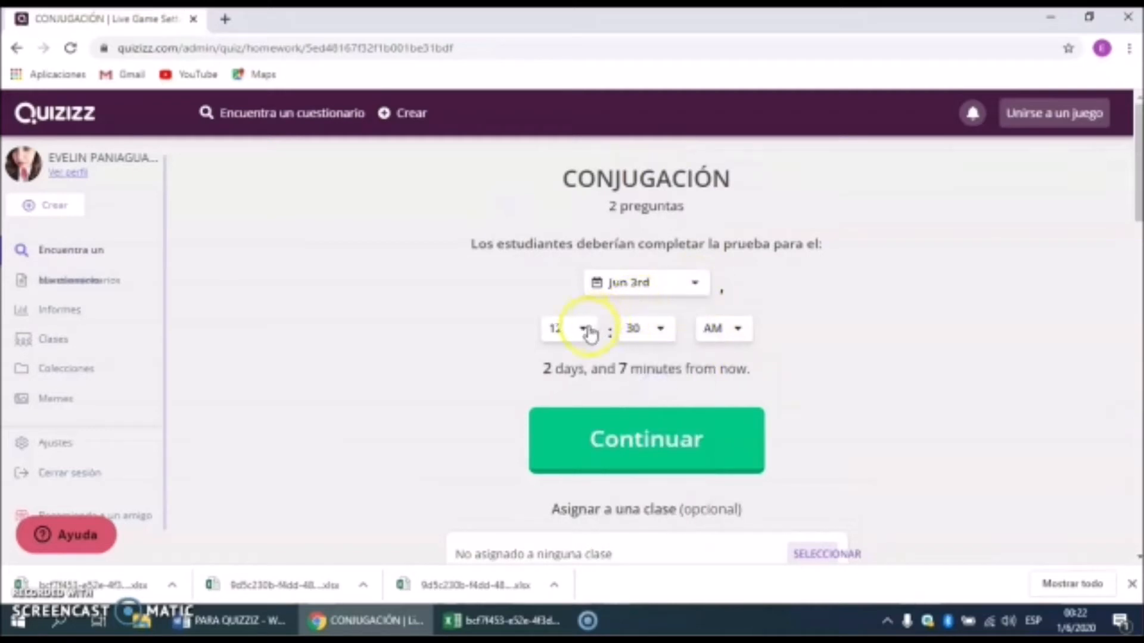
pyautogui.click(584, 330)
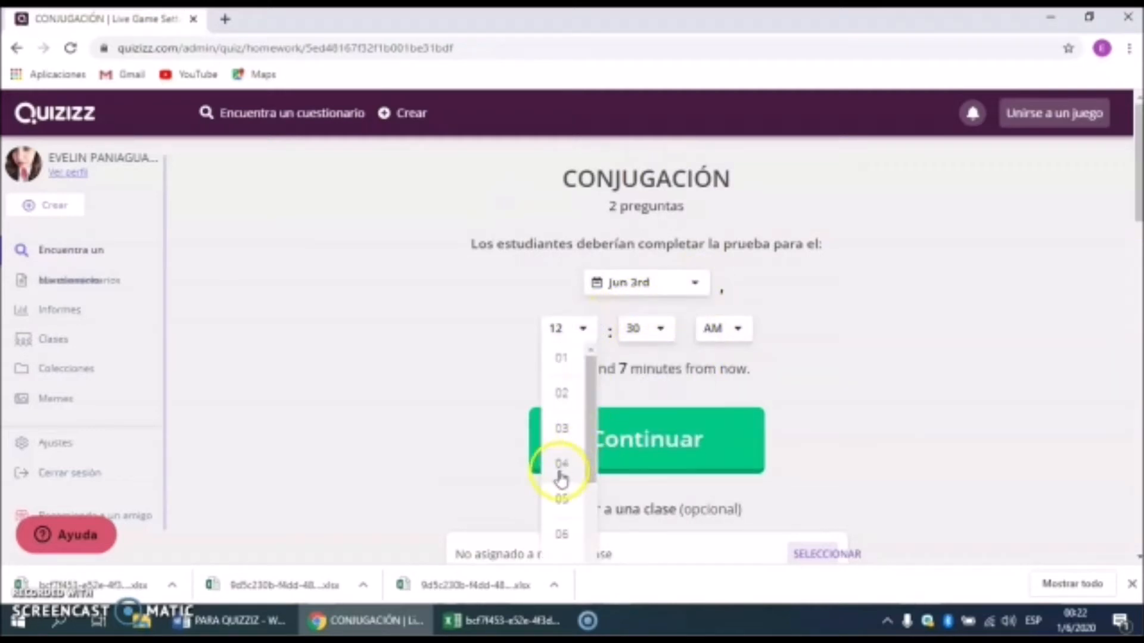
pyautogui.scroll(-5, 579, 435)
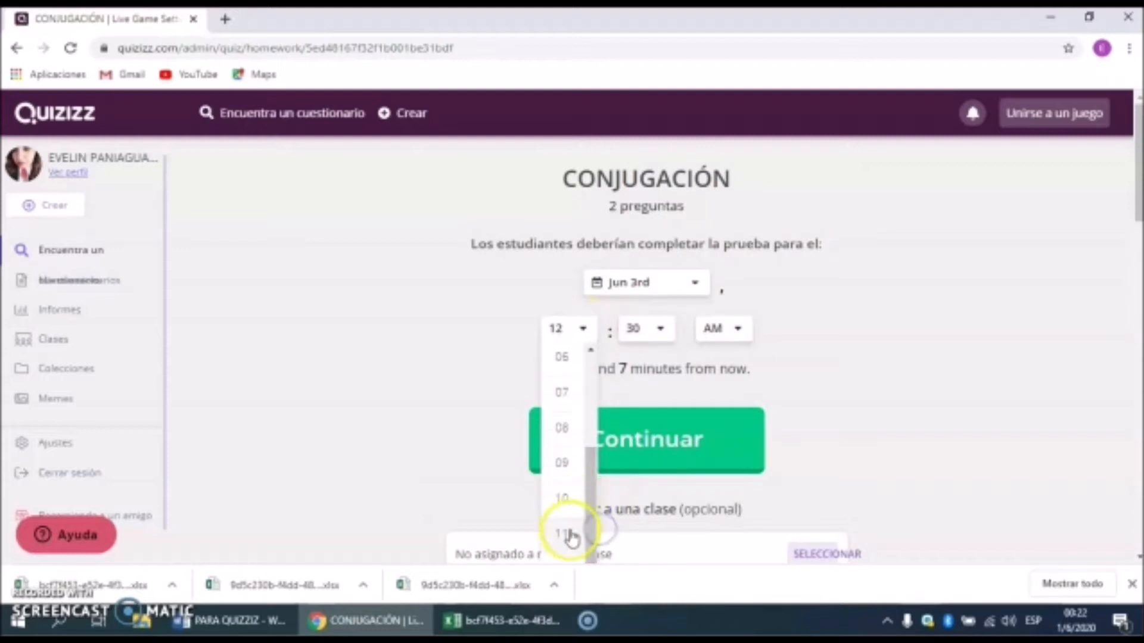
pyautogui.click(570, 530)
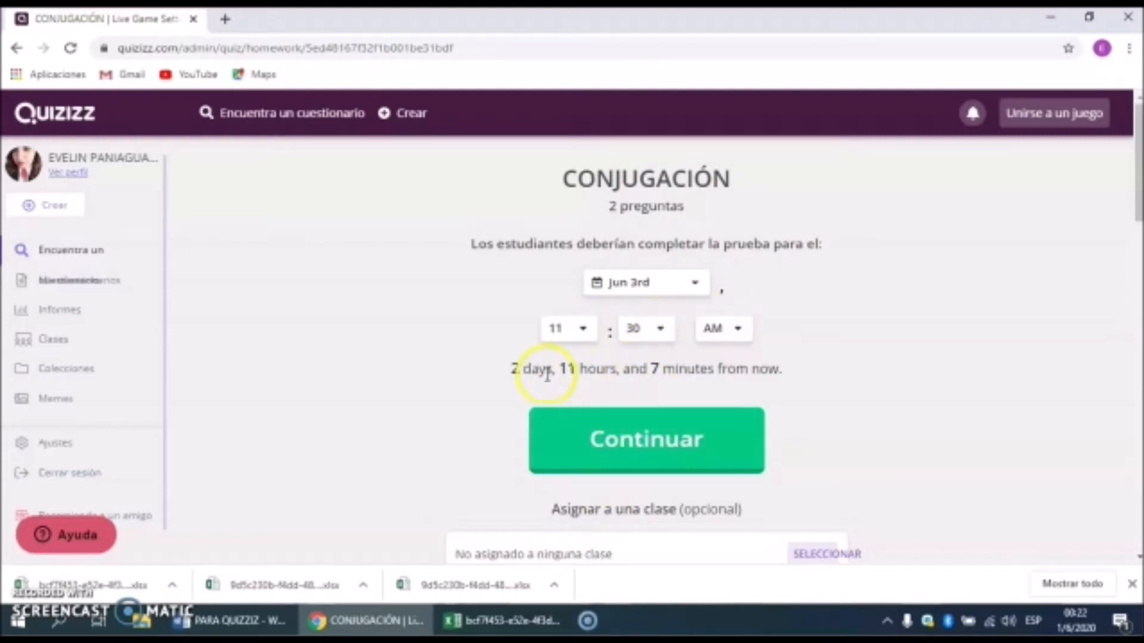
pyautogui.scroll(-1, 668, 432)
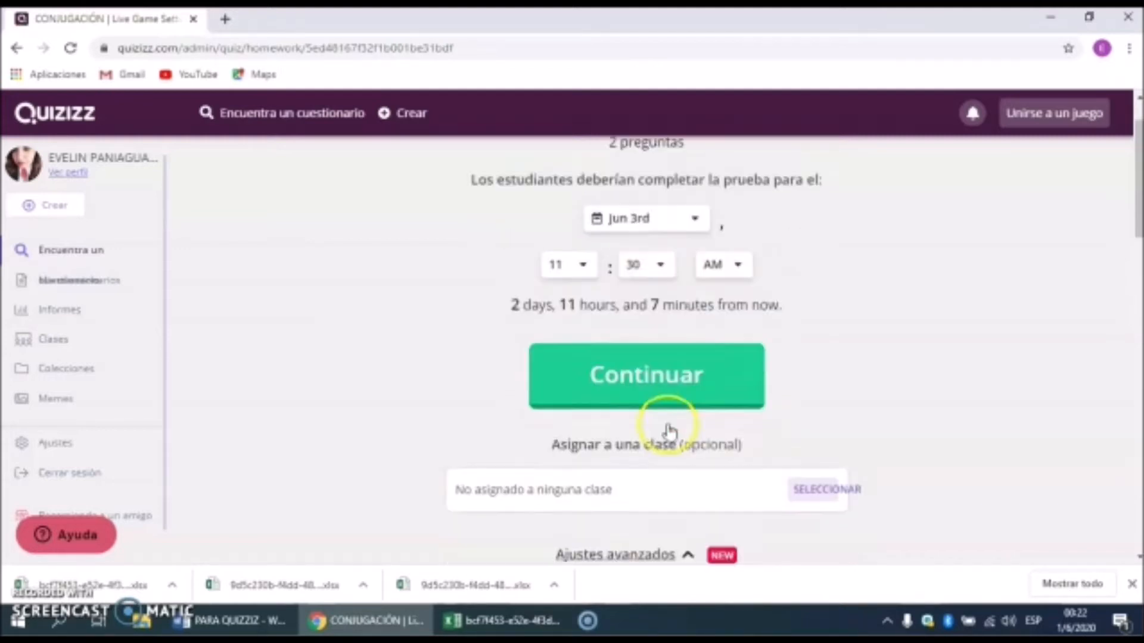
pyautogui.click(814, 473)
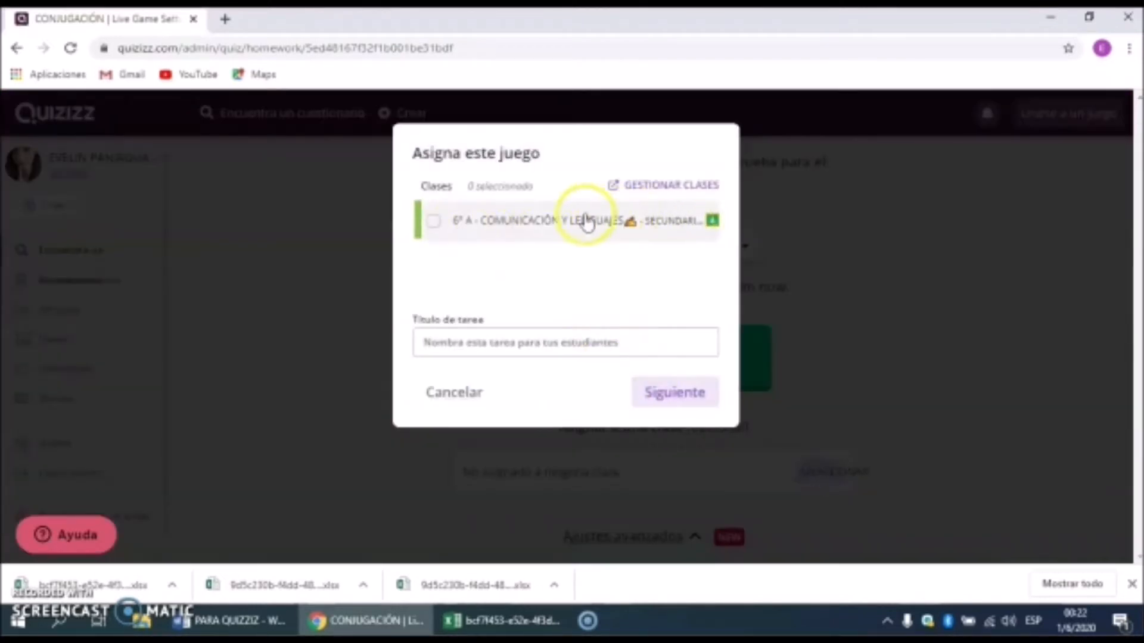
# Step: Attach the 6° A - COMUNICACIÓN Y LENGUAJES class to the homework
pyautogui.click(523, 222)
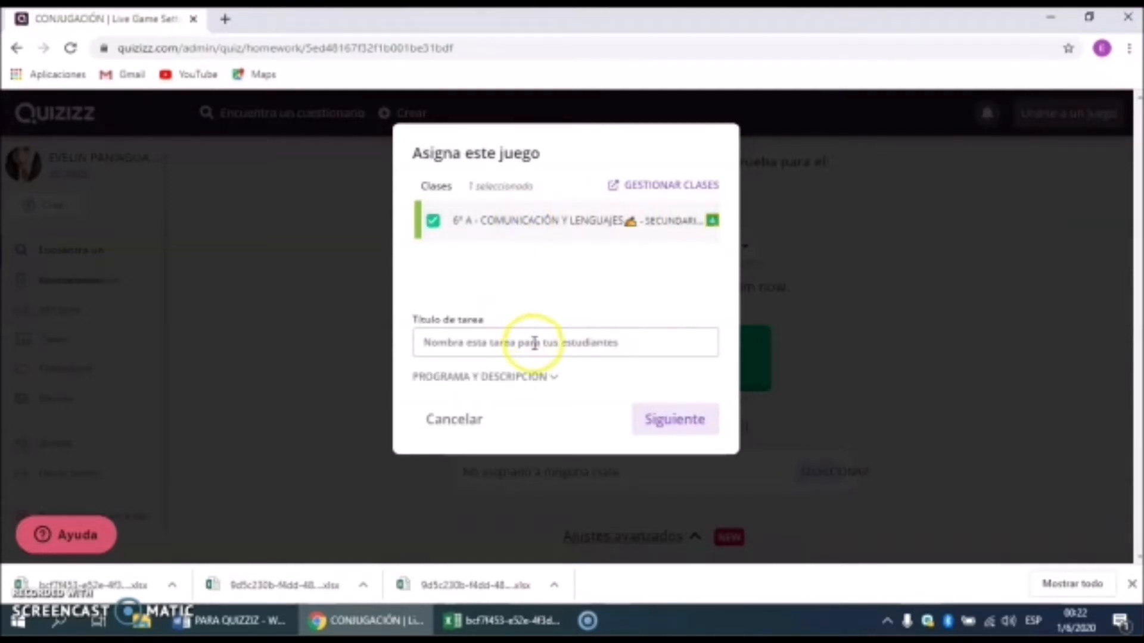
pyautogui.click(671, 427)
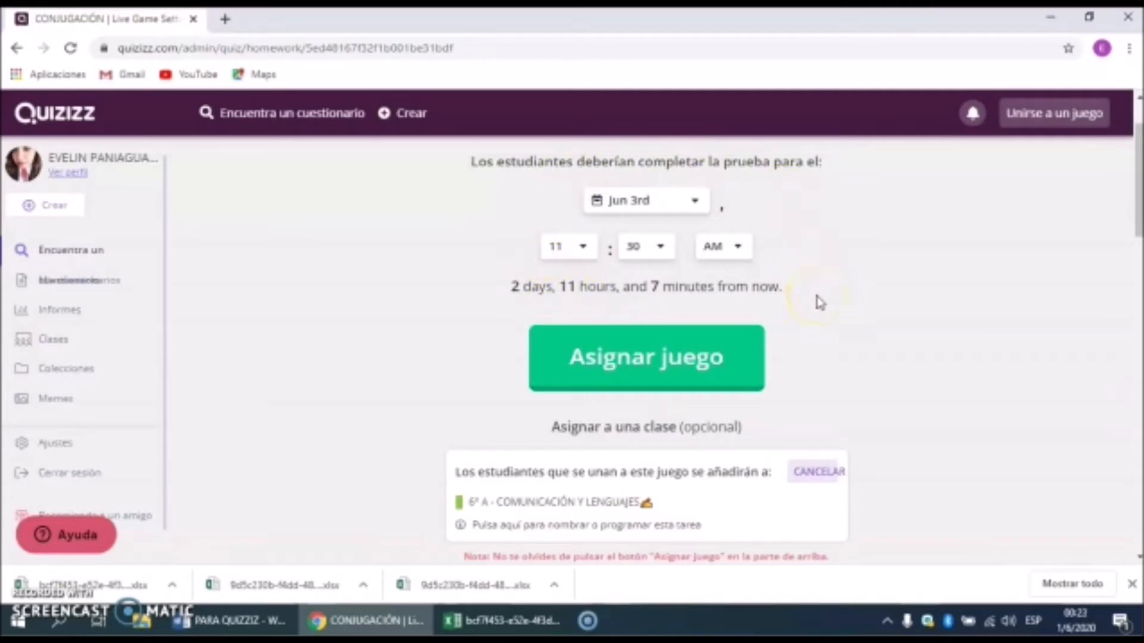
# Step: Switch Tiempo on and Mostrar memes off, then assign the game to the class
pyautogui.scroll(-8, 820, 303)
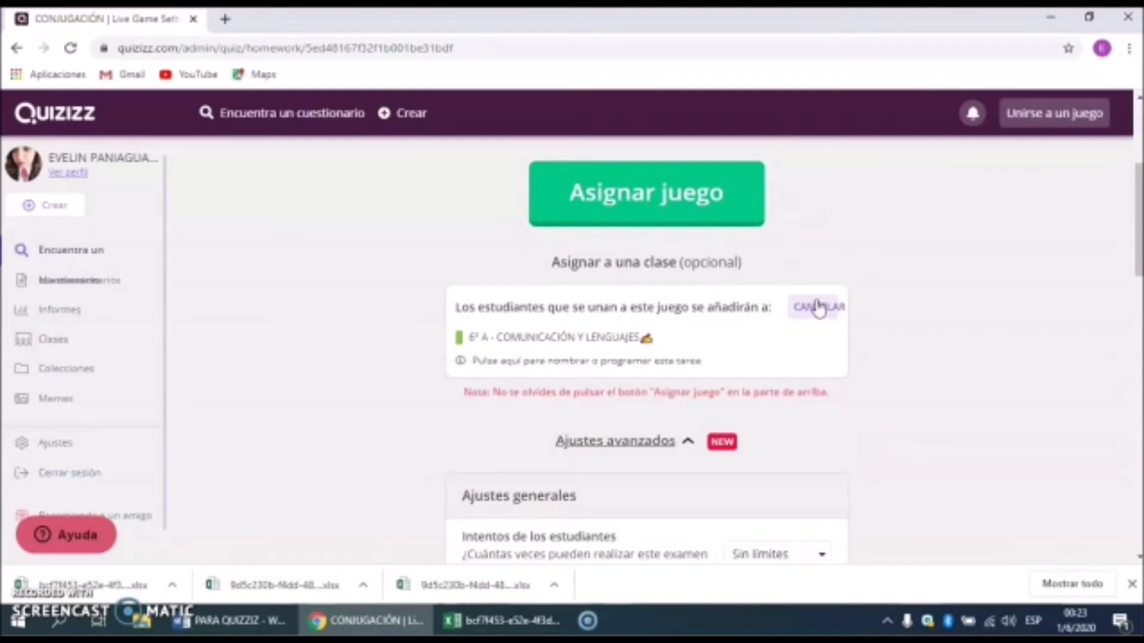
pyautogui.scroll(-4, 818, 309)
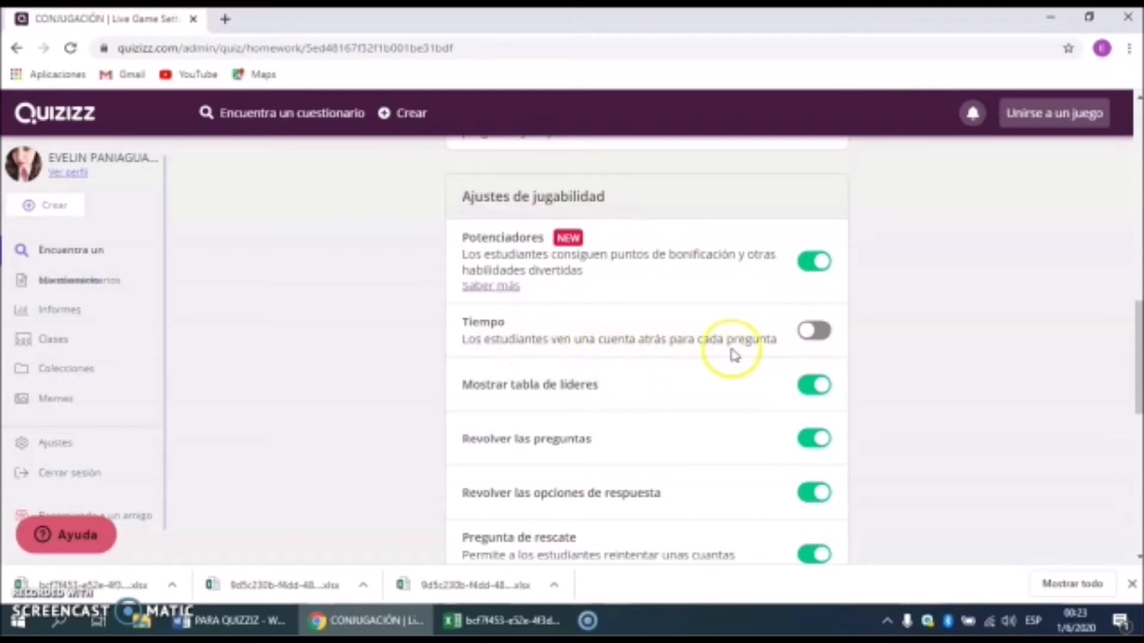
pyautogui.click(829, 332)
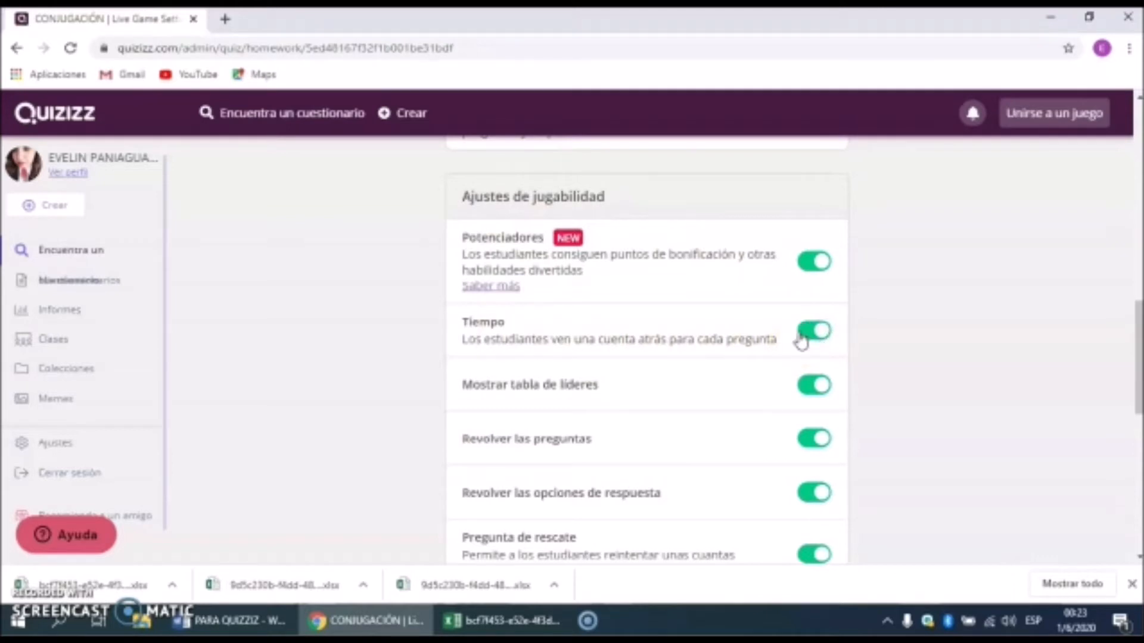
pyautogui.scroll(-3, 801, 342)
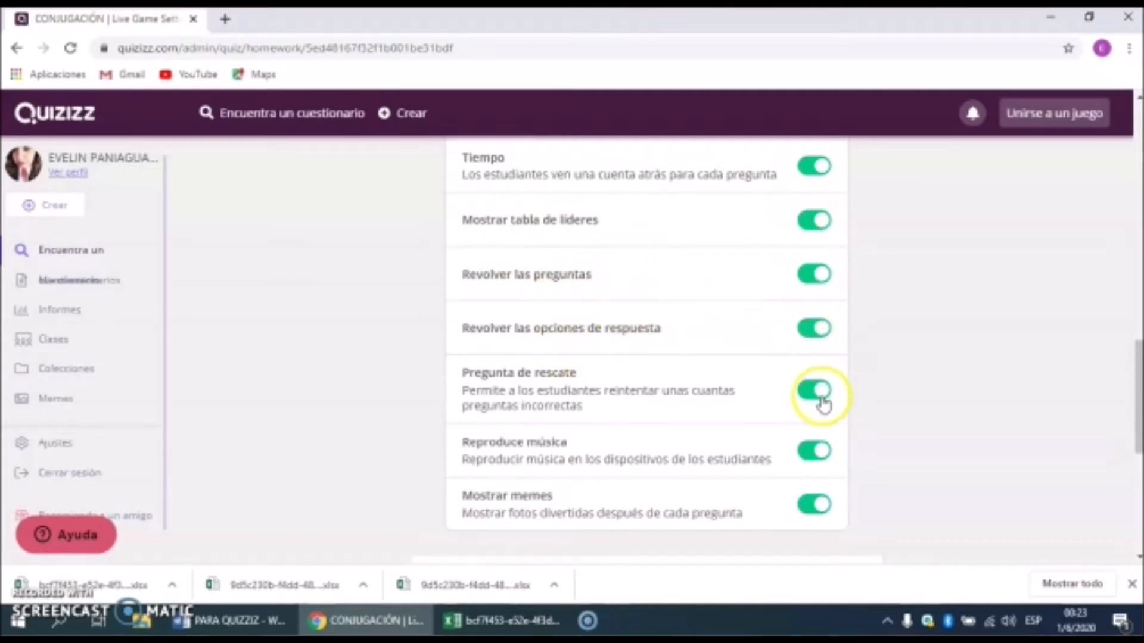
pyautogui.scroll(-2, 822, 402)
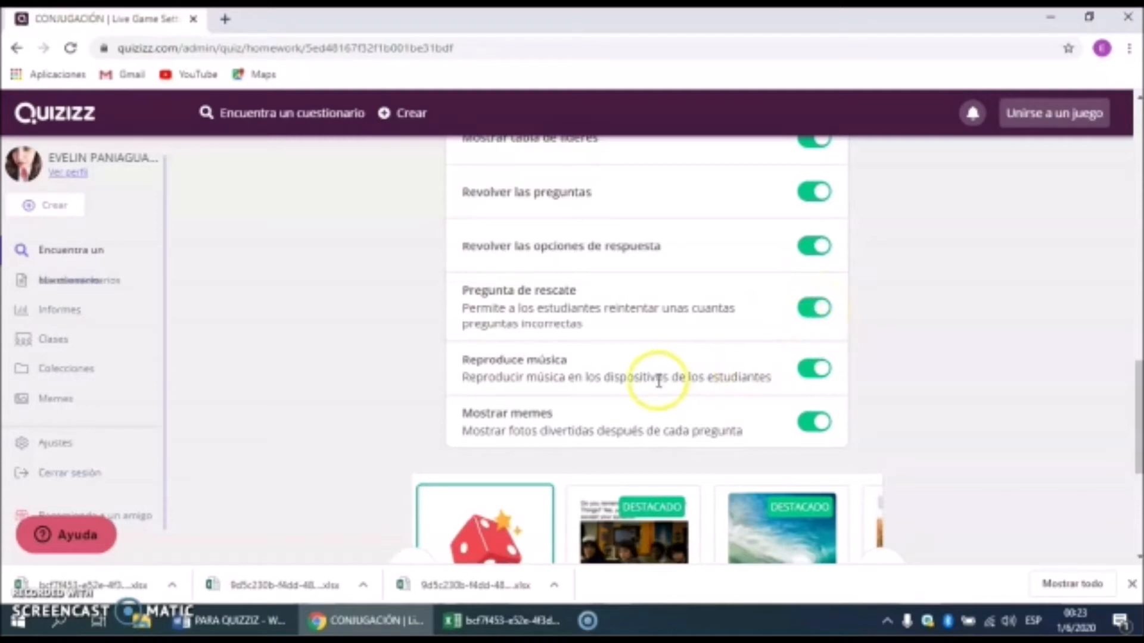
pyautogui.click(809, 424)
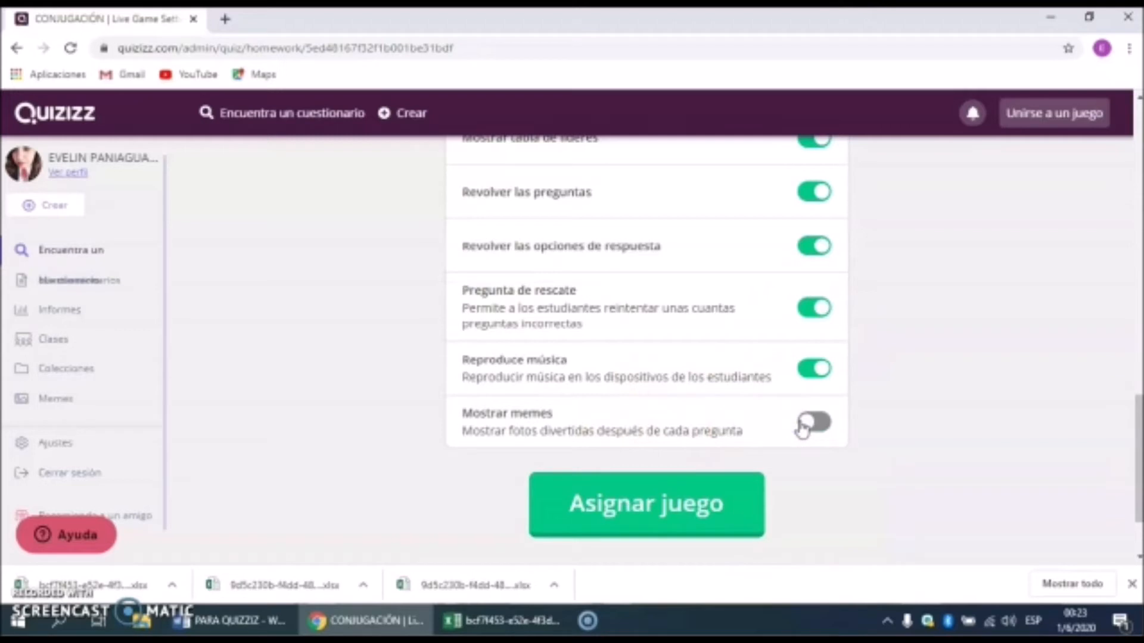
pyautogui.click(668, 507)
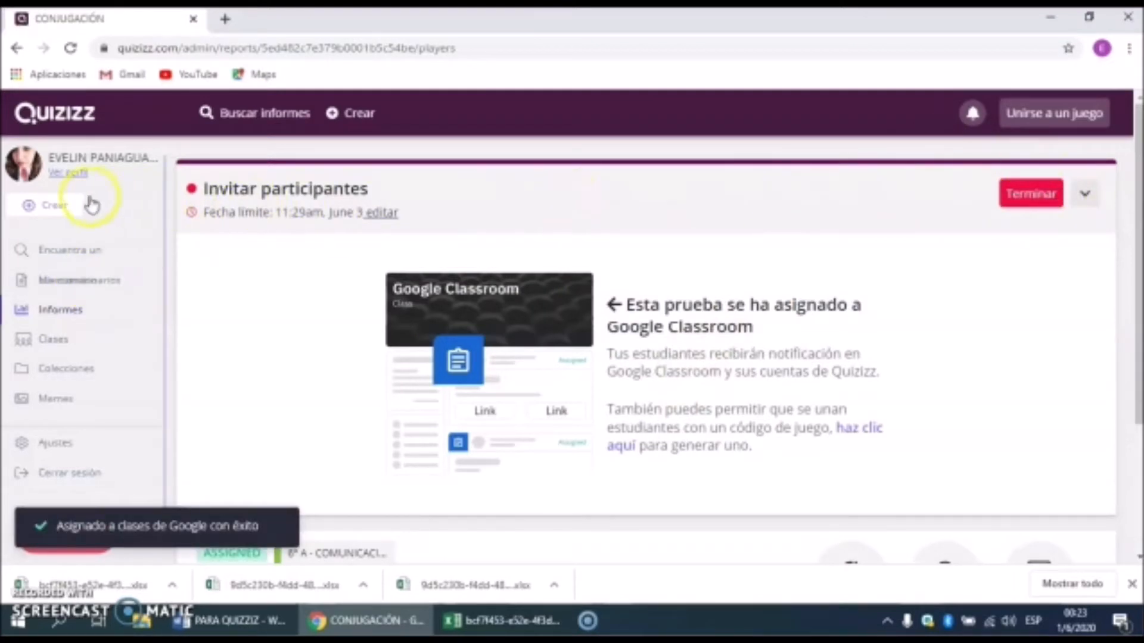
# Step: Open the CONJUGACIÓN quiz from Mis cuestionarios and start a live game
pyautogui.click(83, 277)
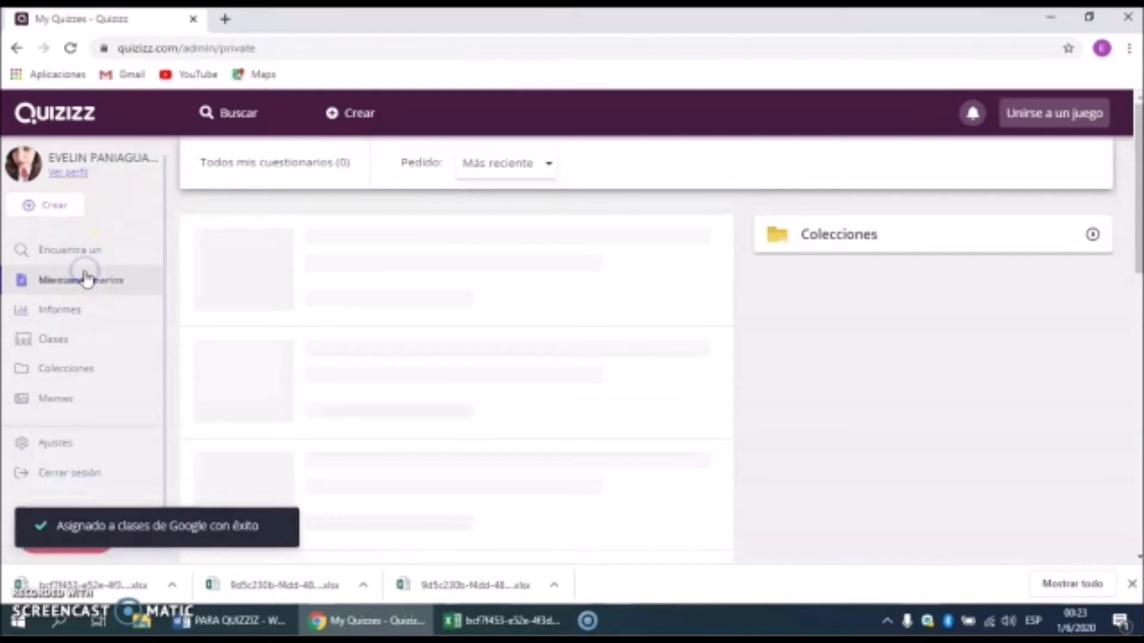
pyautogui.click(497, 246)
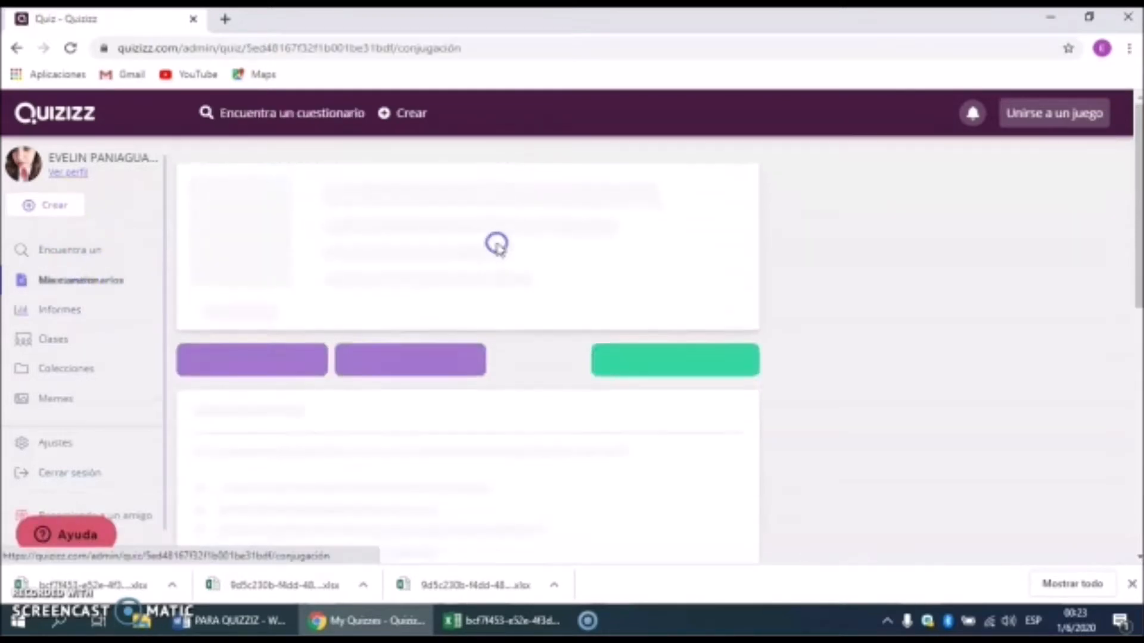
pyautogui.click(279, 387)
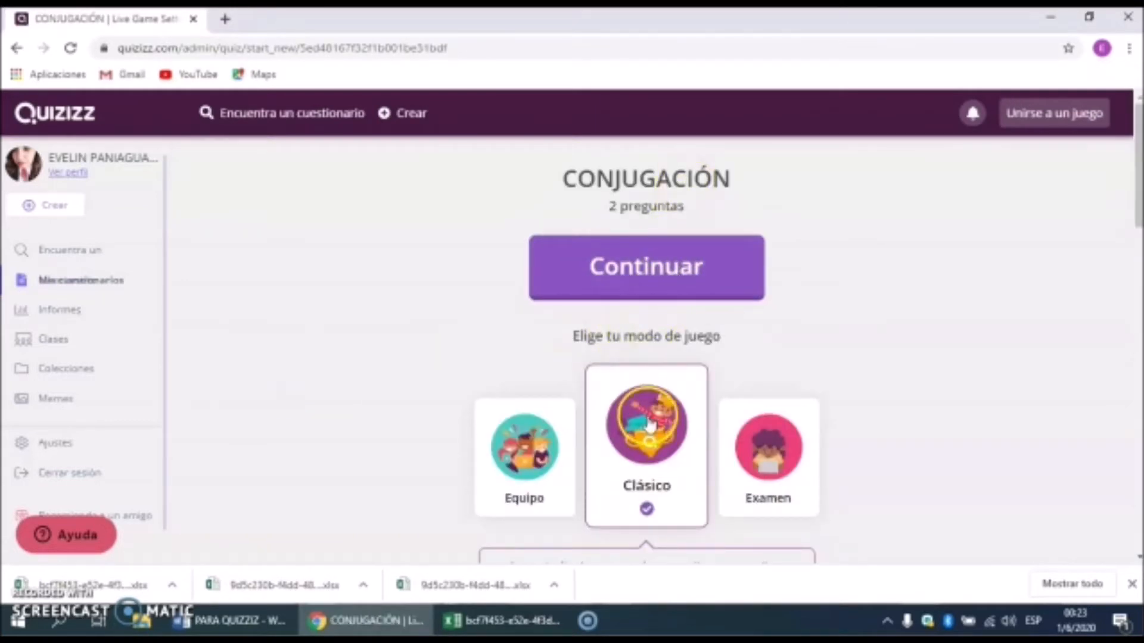
# Step: Leave Fábrica de nombres off and keep showing answers in game set to Activado
pyautogui.scroll(-3, 646, 393)
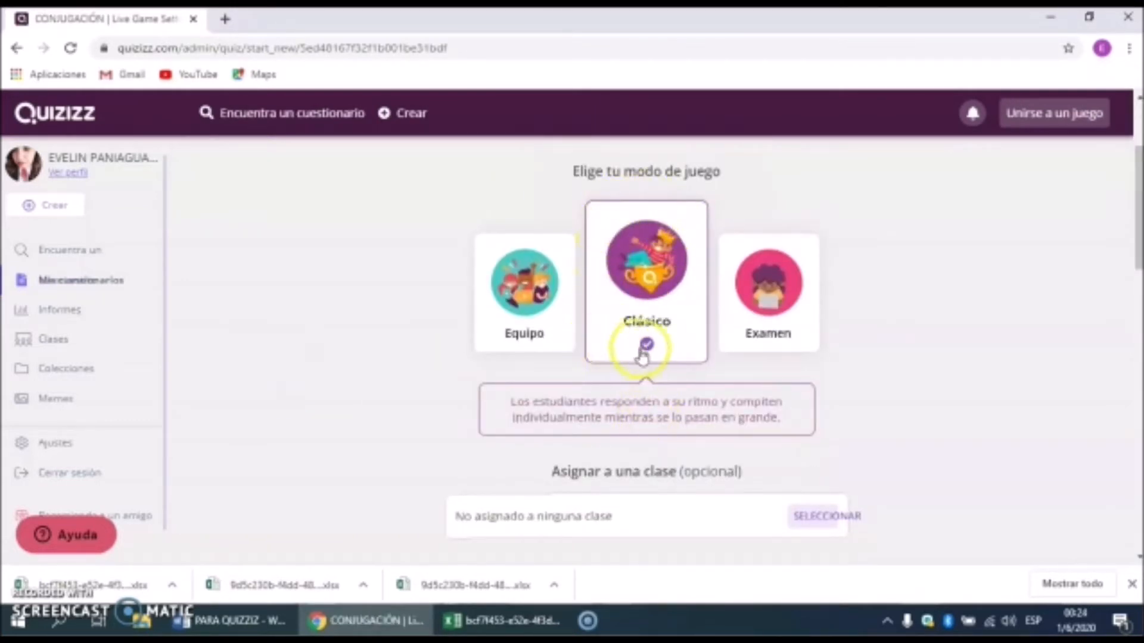
pyautogui.scroll(-3, 636, 351)
pyautogui.scroll(-5, 636, 352)
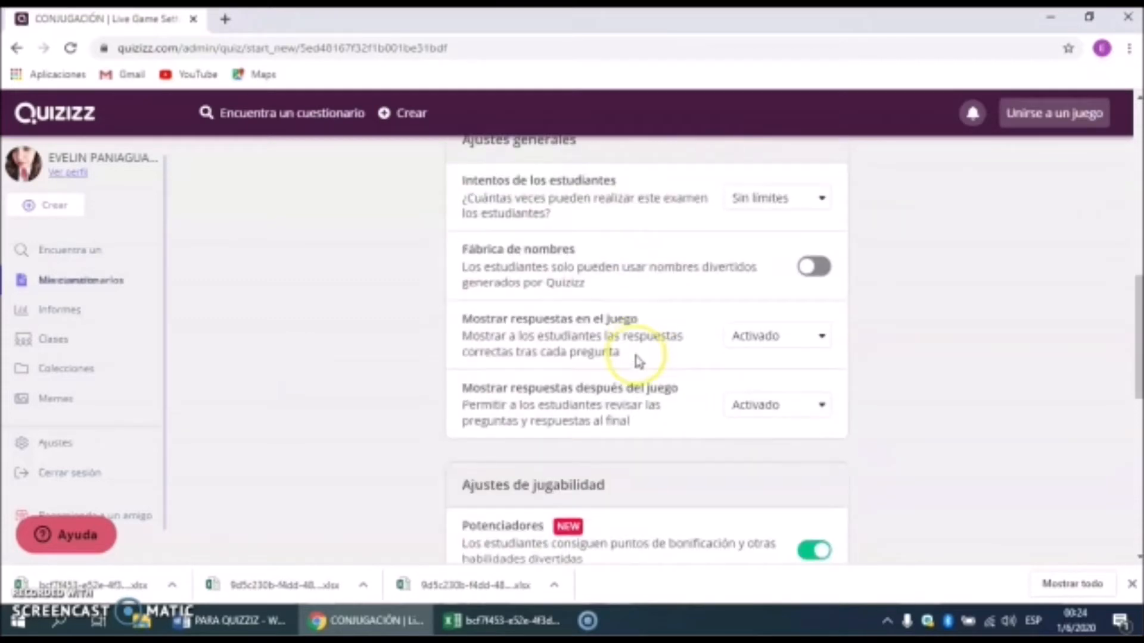
pyautogui.scroll(1, 639, 362)
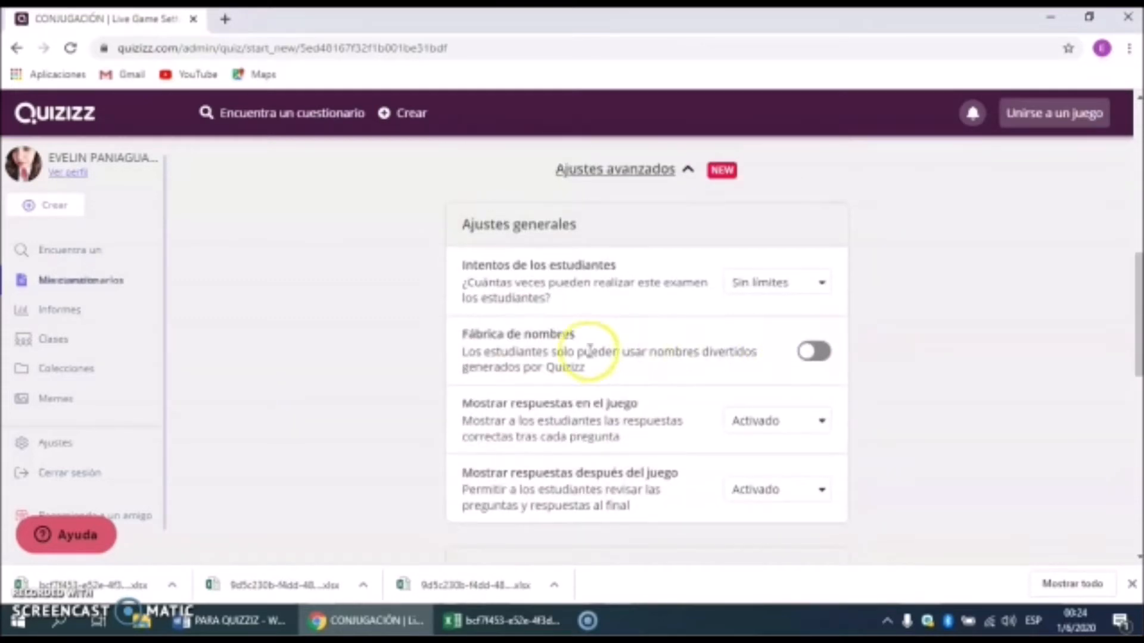
pyautogui.click(811, 357)
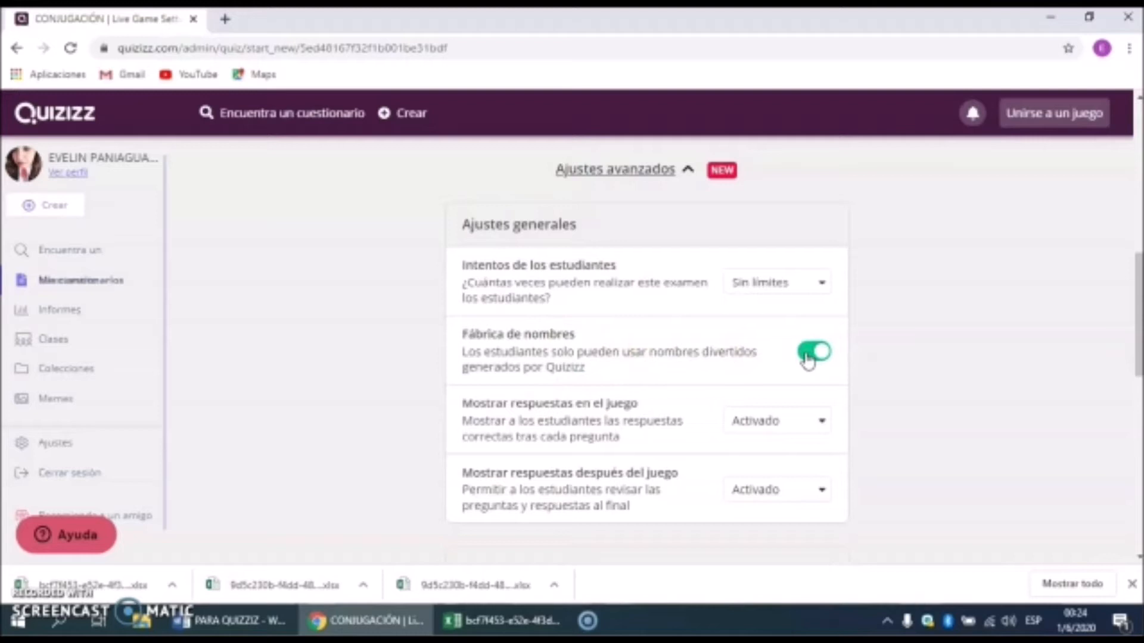
pyautogui.click(808, 357)
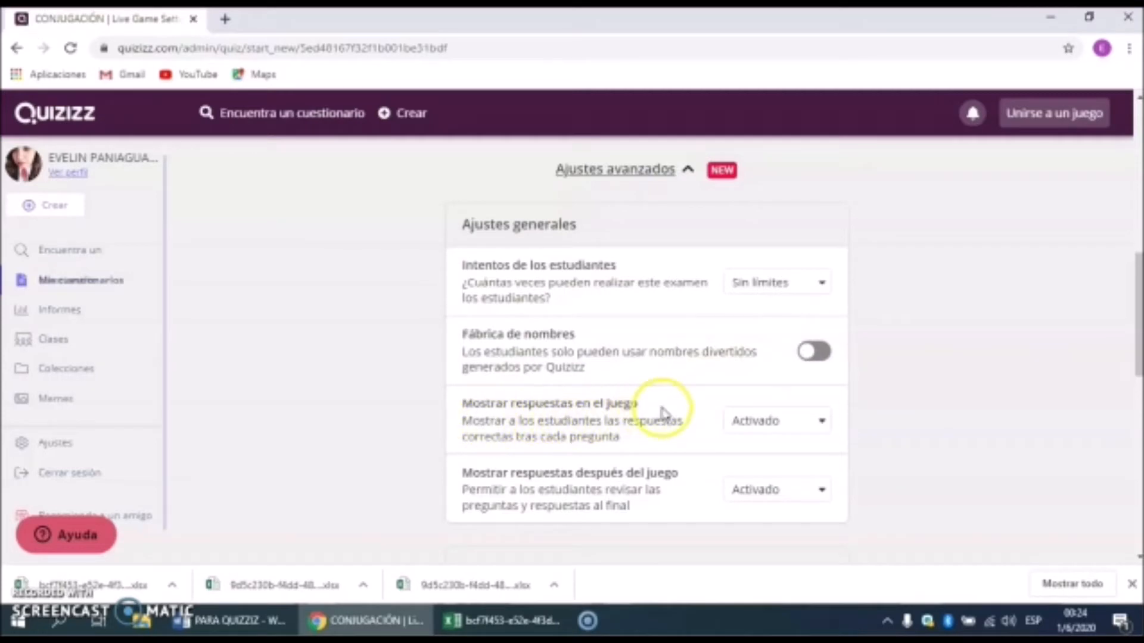
pyautogui.click(823, 424)
pyautogui.click(823, 426)
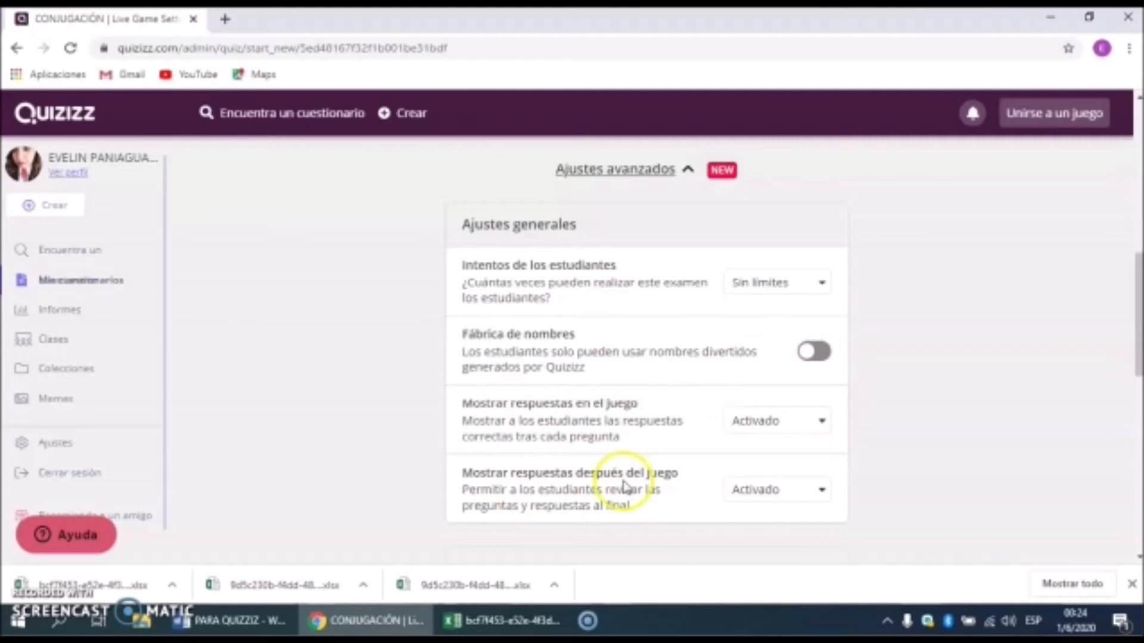
# Step: Enable Pregunta de rescate and continue to host the live game
pyautogui.scroll(-5, 624, 487)
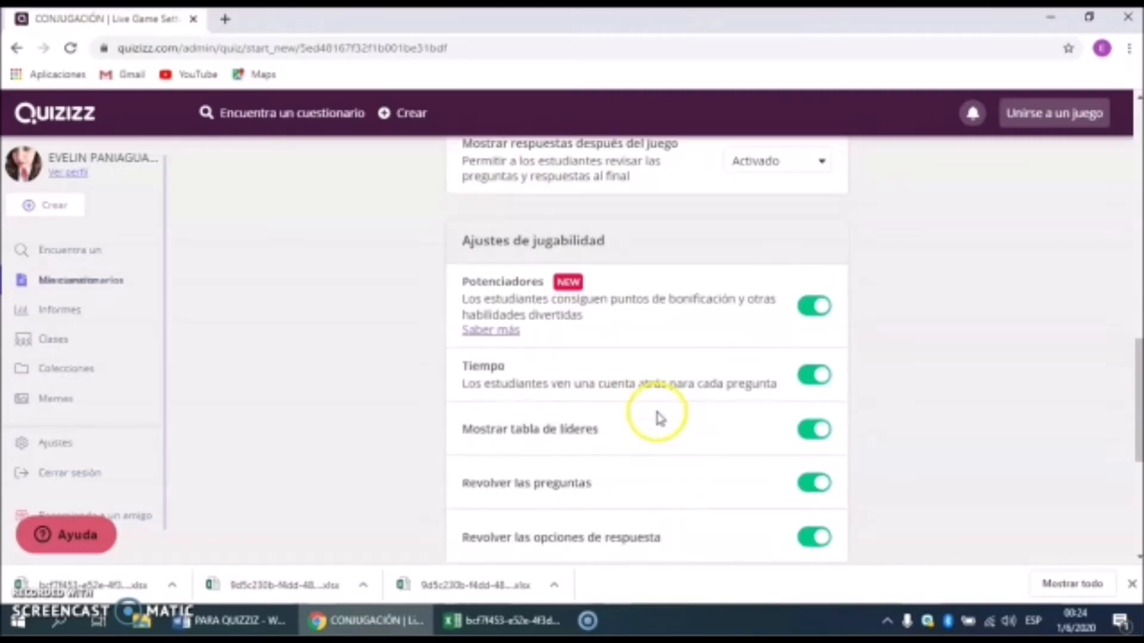
pyautogui.scroll(-3, 657, 414)
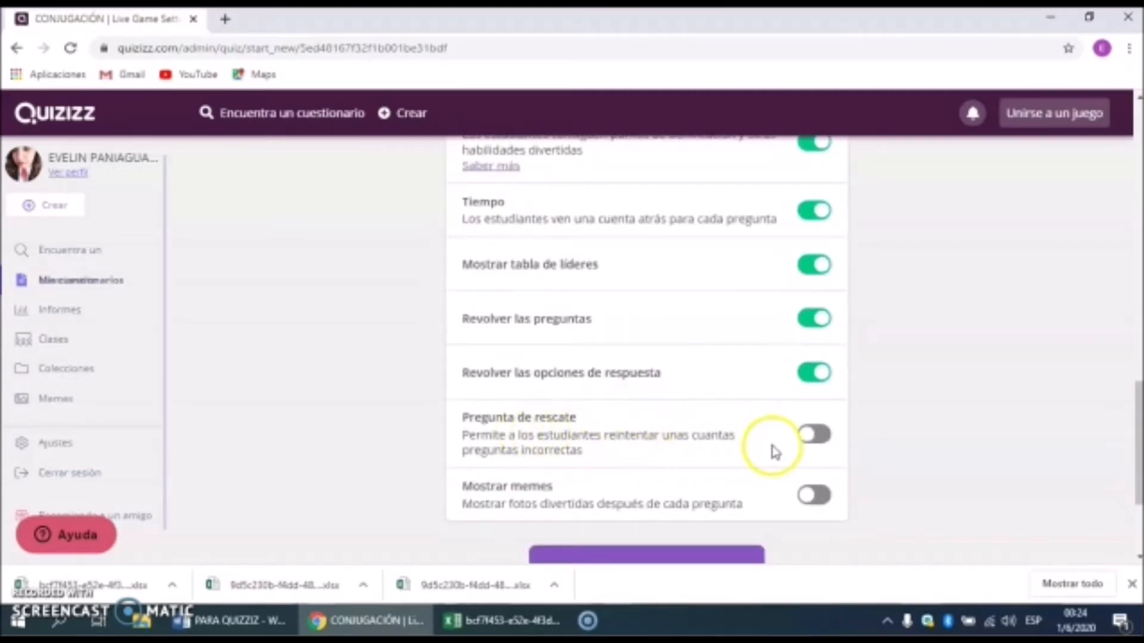
pyautogui.scroll(3, 774, 451)
pyautogui.scroll(-1, 661, 479)
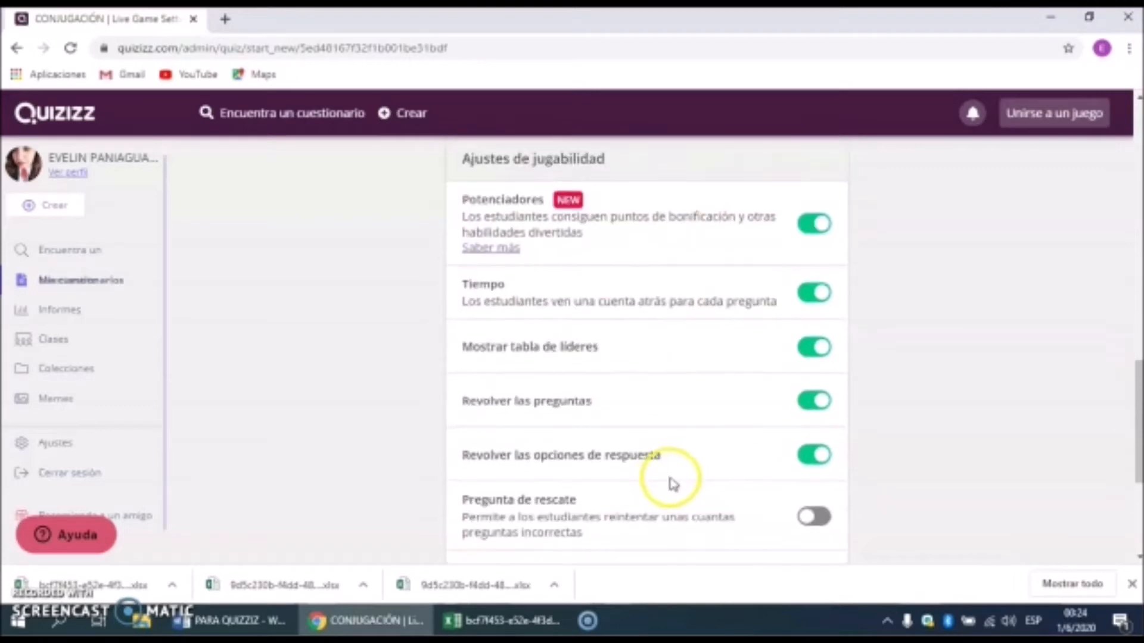
pyautogui.scroll(-3, 671, 481)
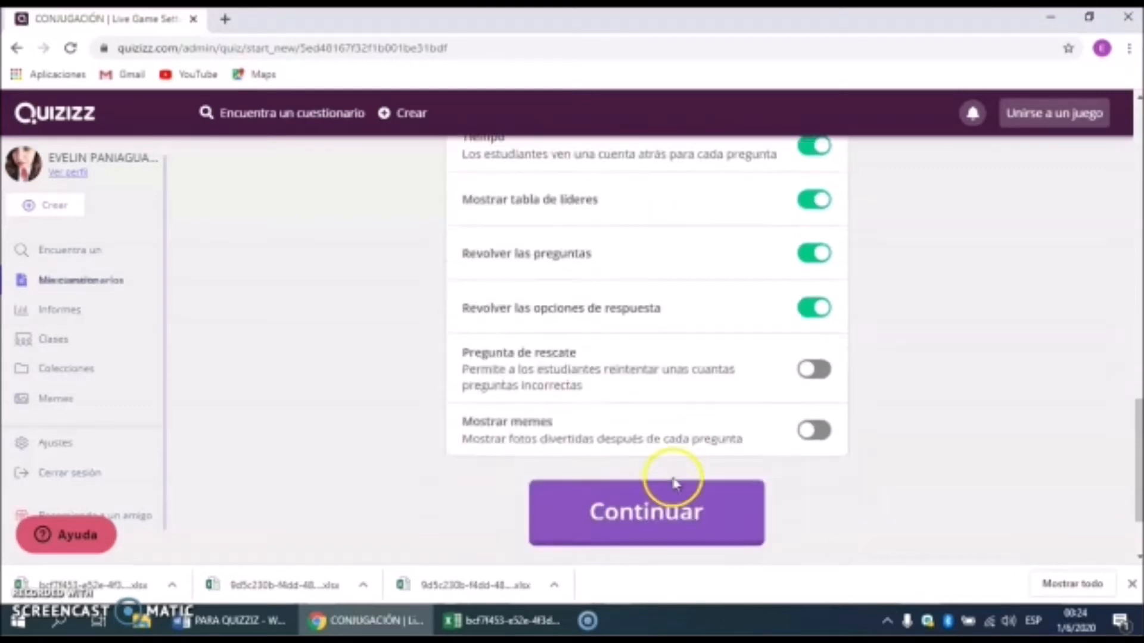
pyautogui.click(820, 357)
pyautogui.click(634, 495)
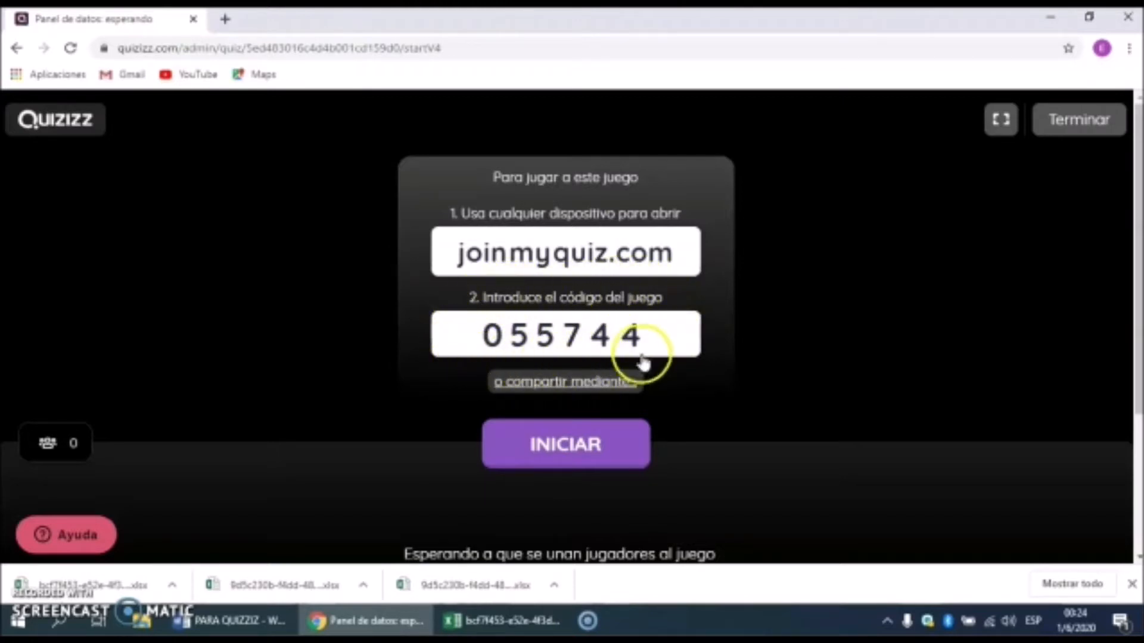
# Step: Copy the live game's join link from the sharing options
pyautogui.click(604, 386)
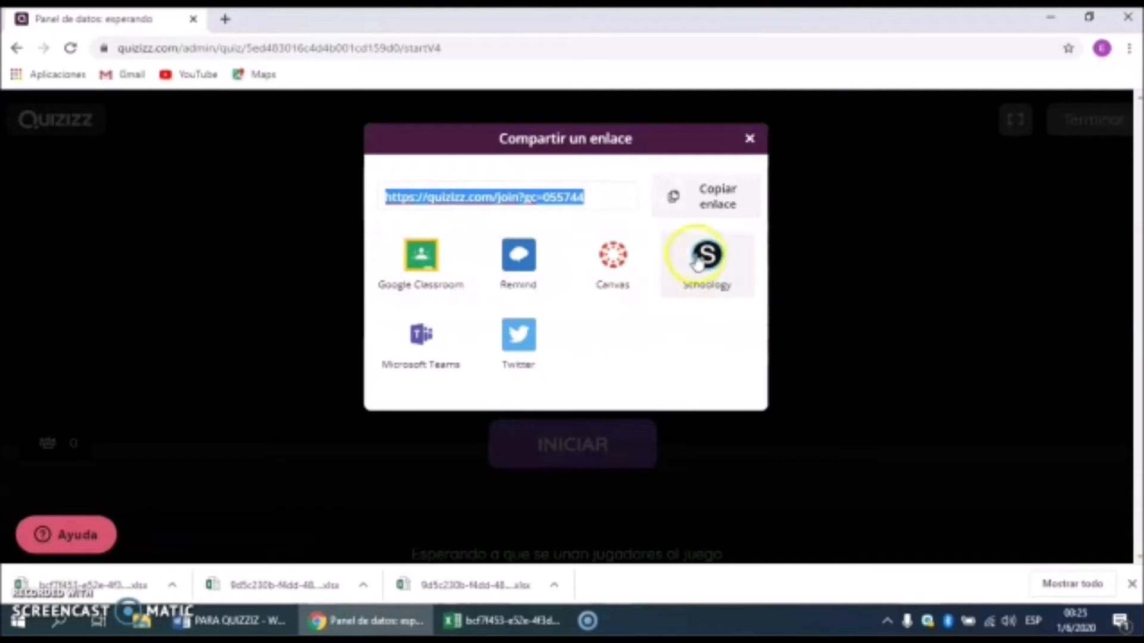
pyautogui.click(726, 203)
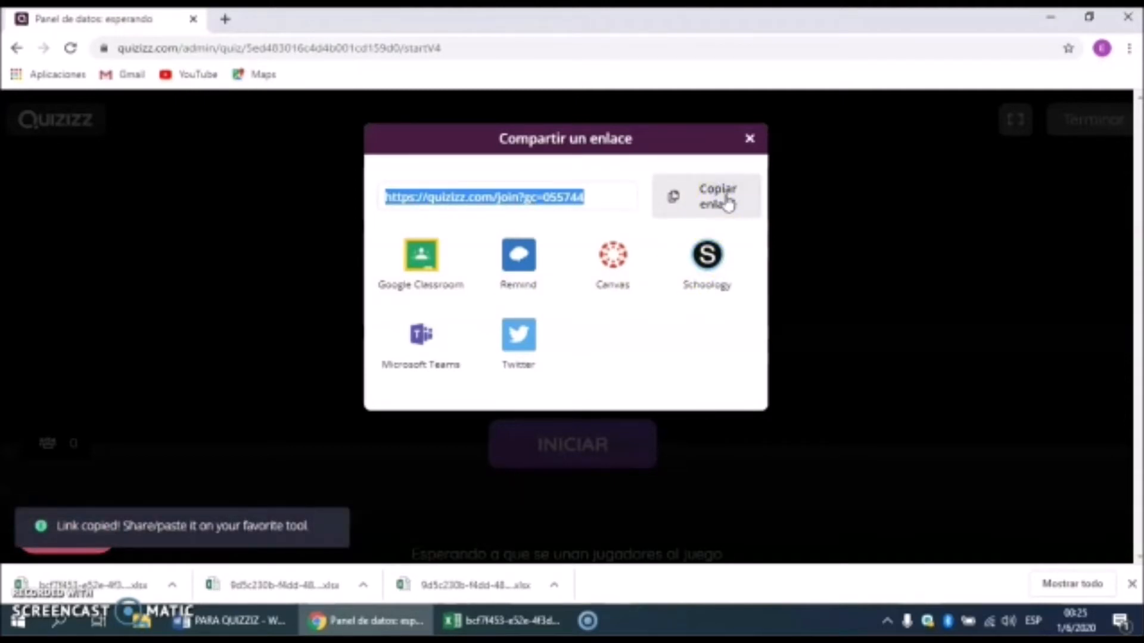
pyautogui.click(749, 138)
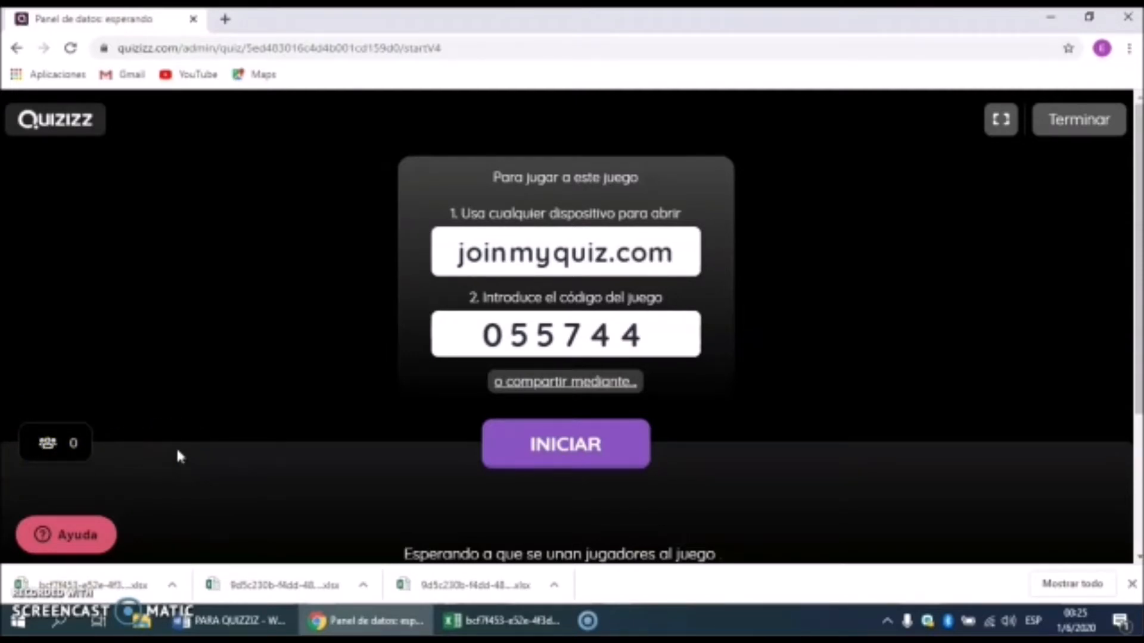
# Step: End the empty waiting game and confirm TERMINAR
pyautogui.click(594, 454)
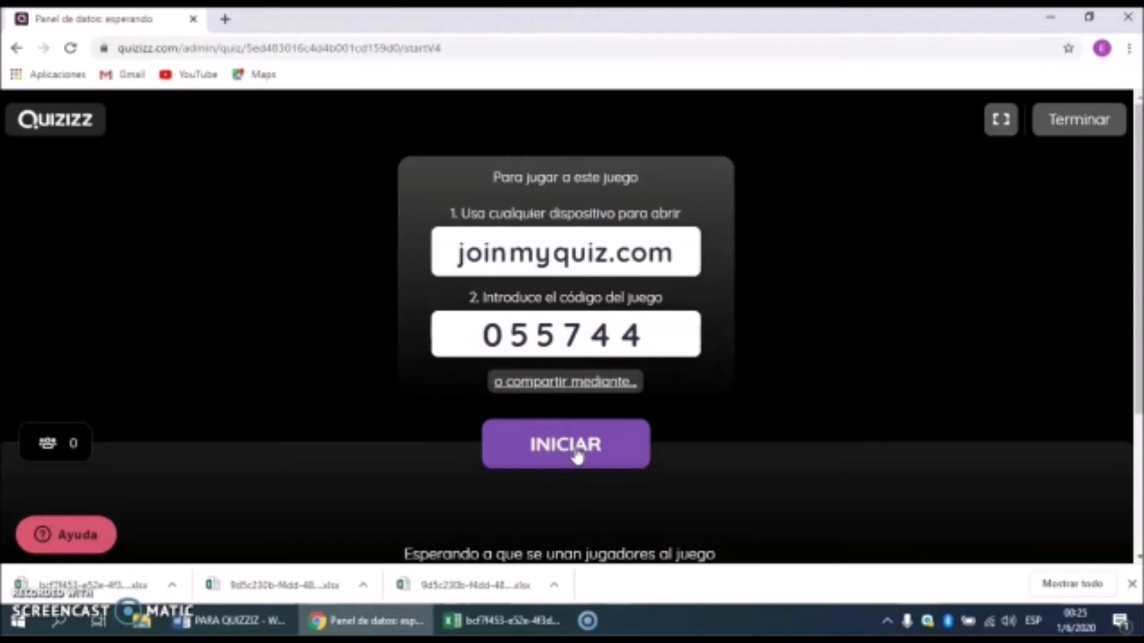
pyautogui.click(851, 306)
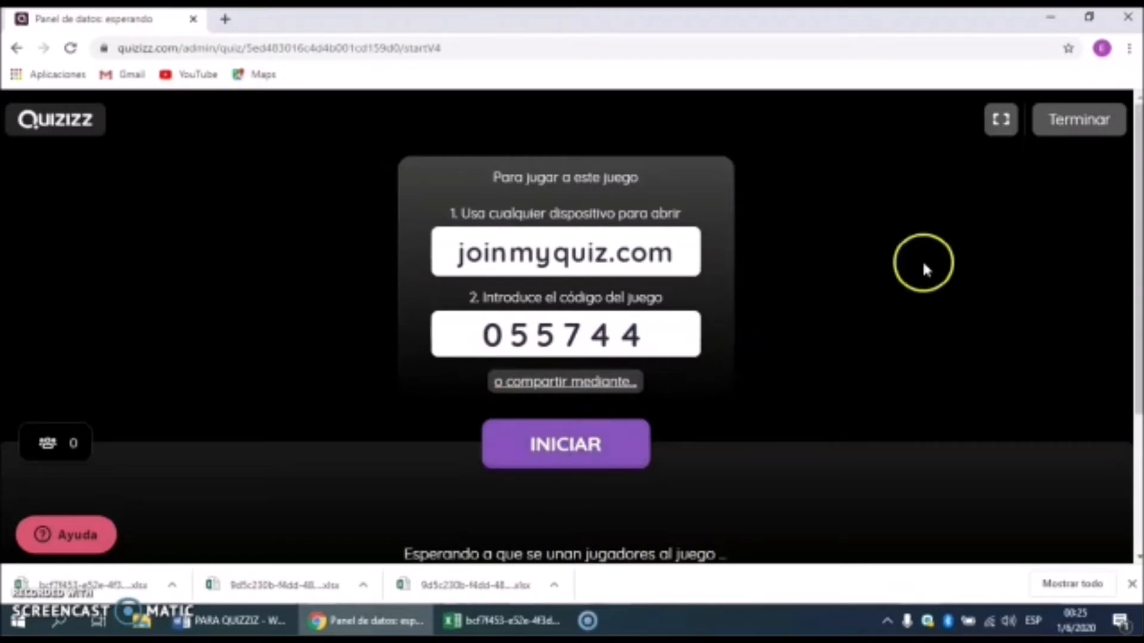
pyautogui.click(1078, 122)
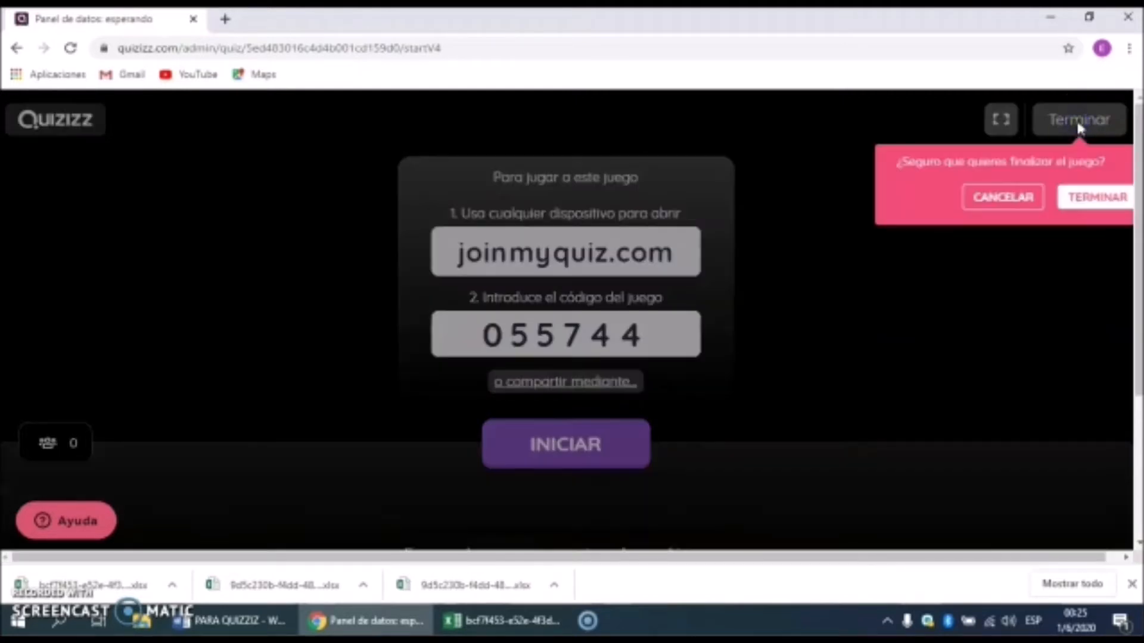
pyautogui.click(1098, 198)
pyautogui.click(1022, 235)
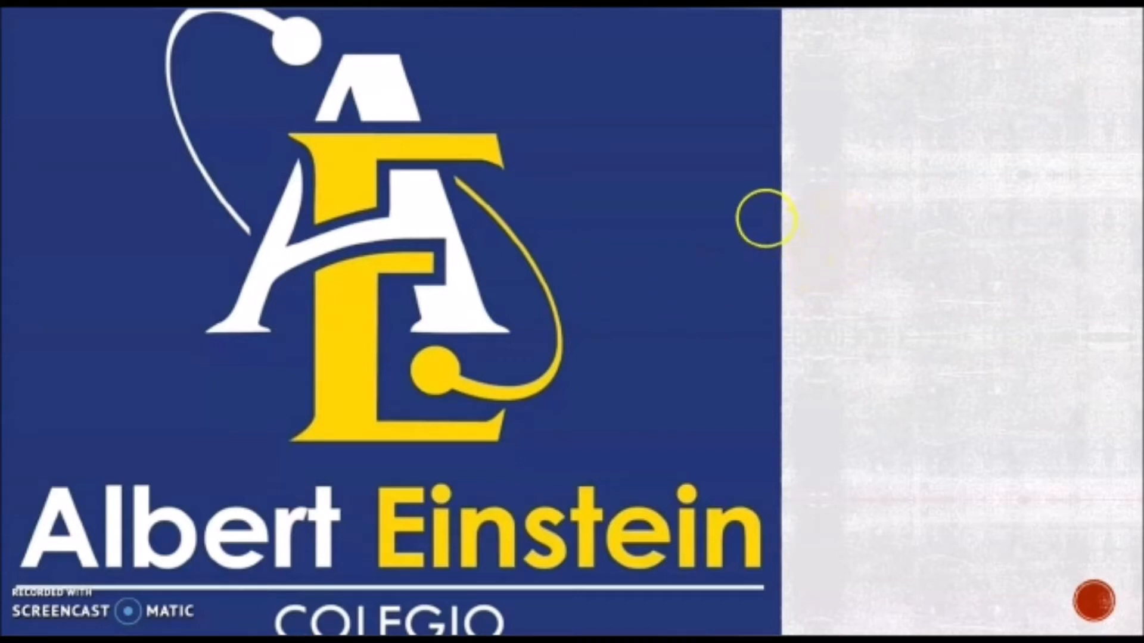
pyautogui.click(742, 203)
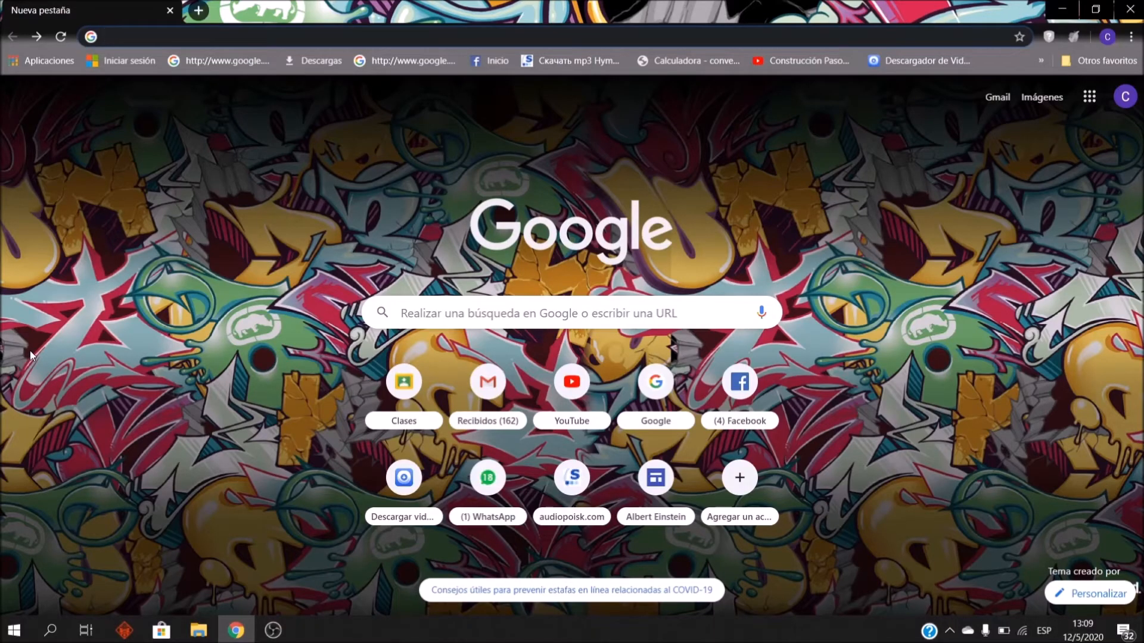
# Step: Switch to another Google account and back to the default account
pyautogui.click(234, 633)
pyautogui.click(1137, 100)
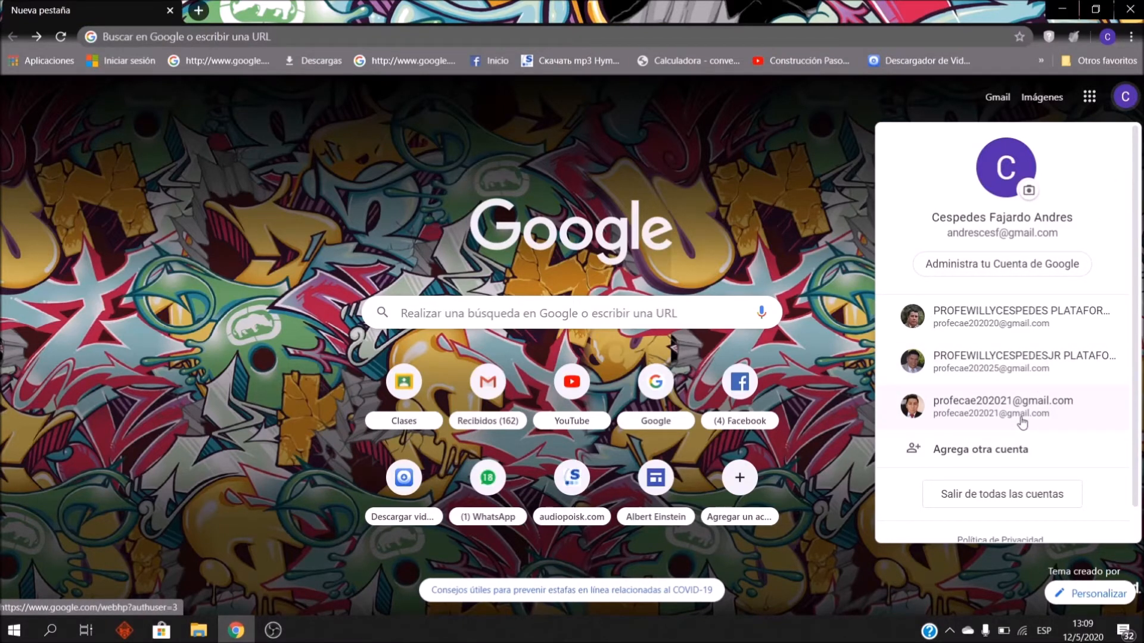
pyautogui.click(1003, 414)
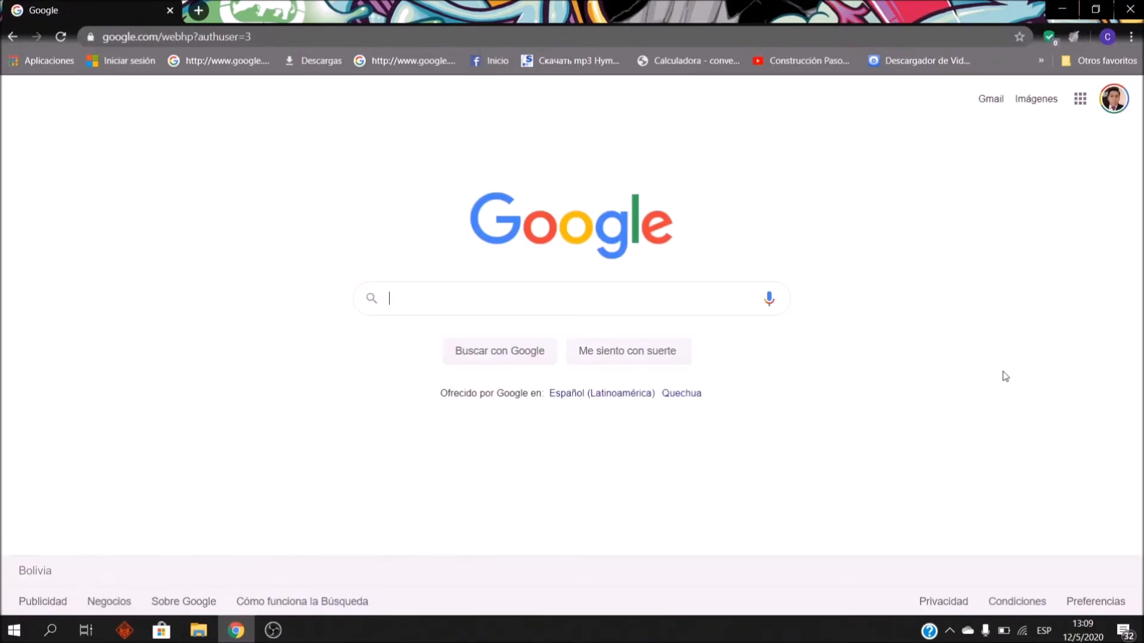
pyautogui.click(1113, 99)
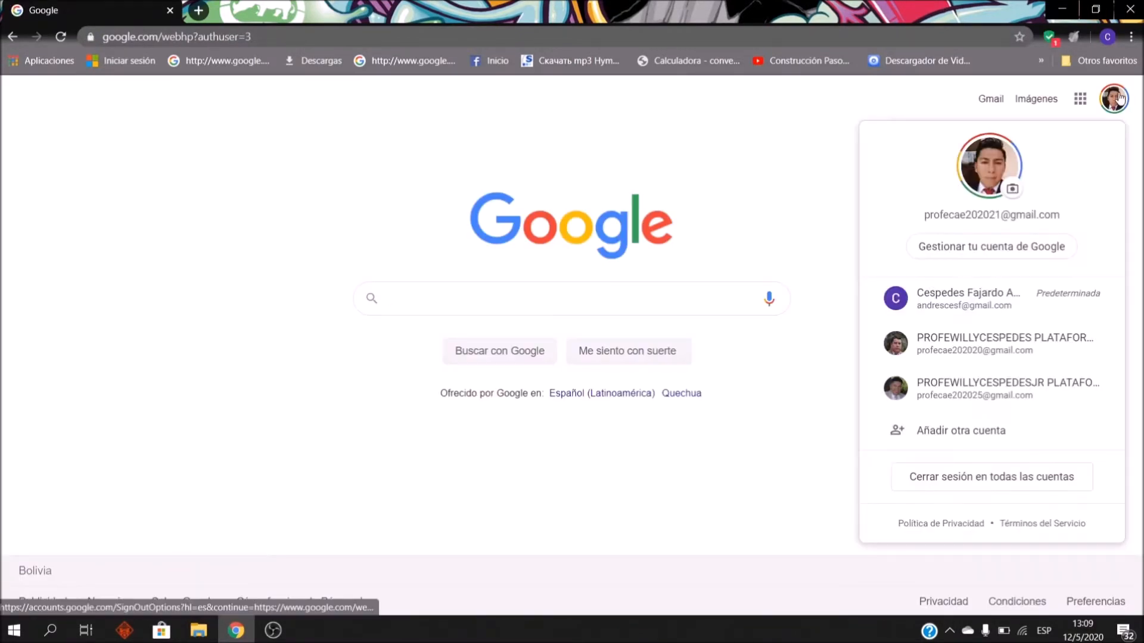
pyautogui.click(983, 293)
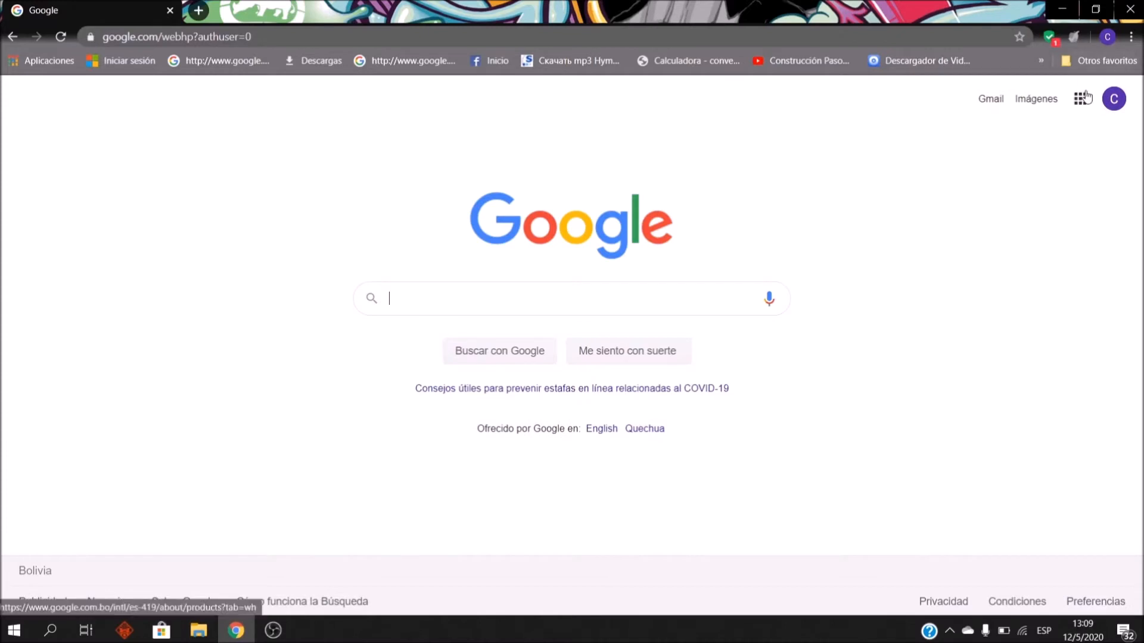
pyautogui.click(1113, 99)
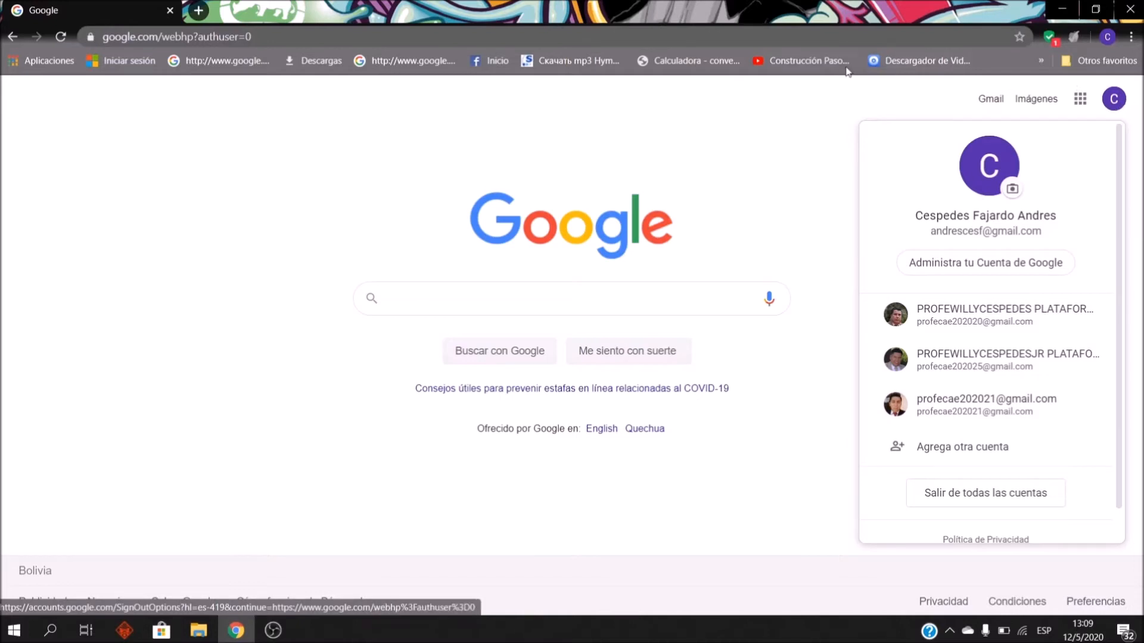
pyautogui.click(819, 98)
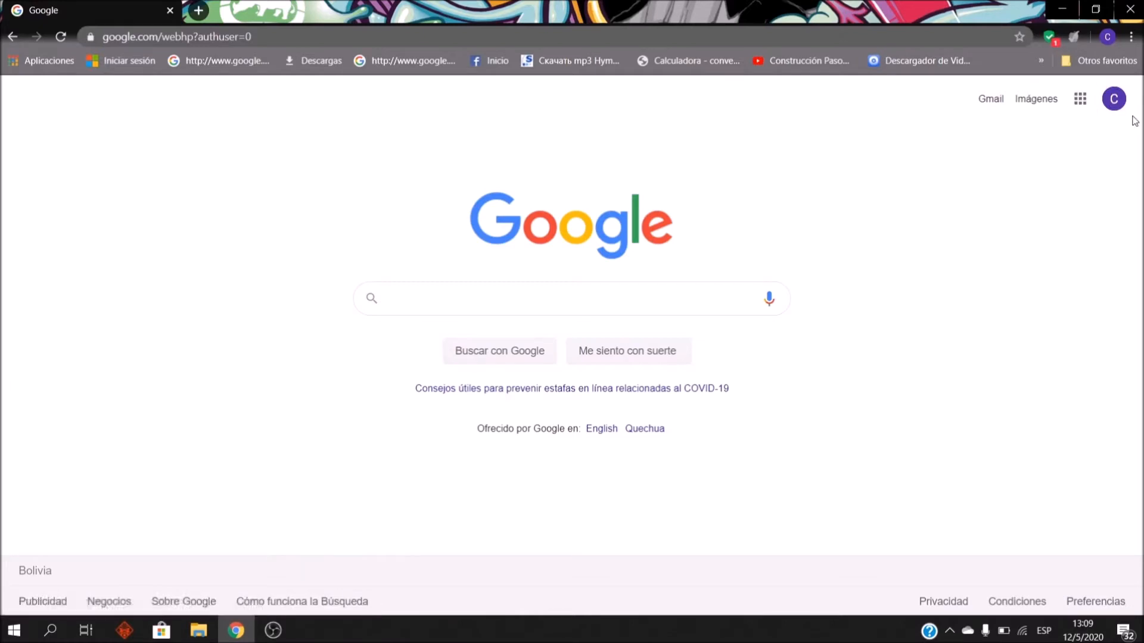
# Step: Search Google for 'google formularios' using the search suggestion
pyautogui.click(583, 297)
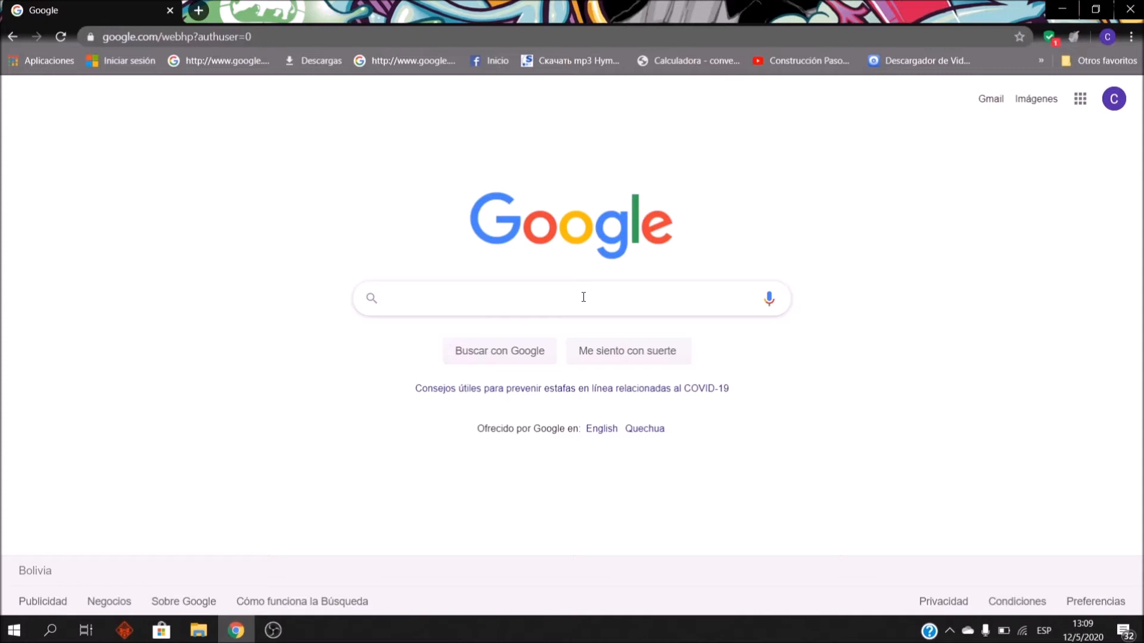
pyautogui.write('goo')
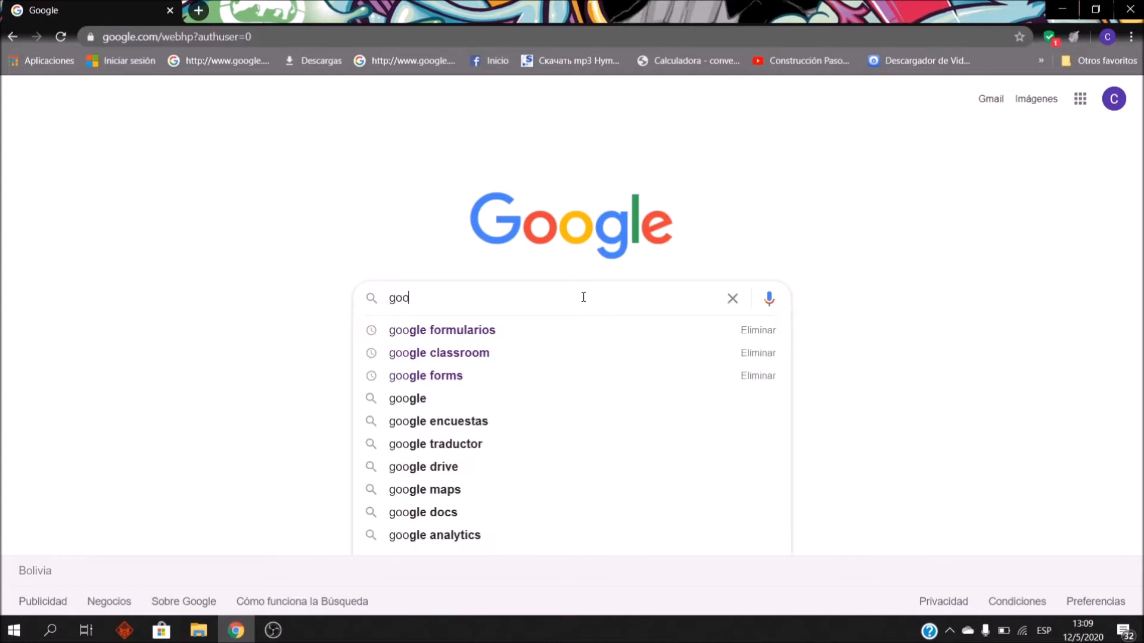
pyautogui.write('gle fo')
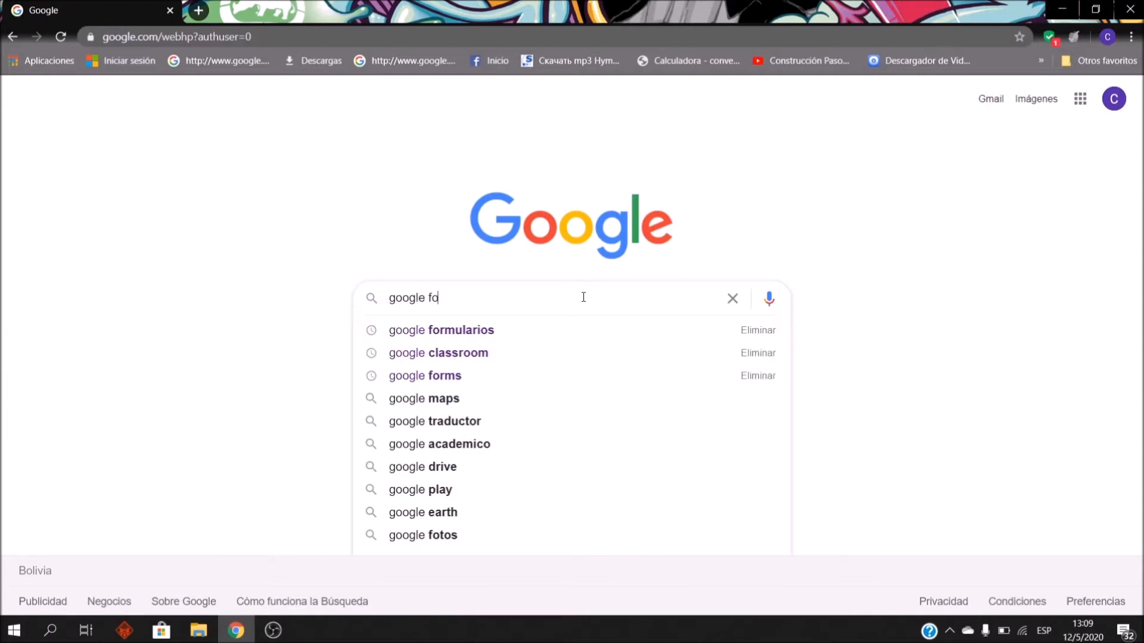
pyautogui.write('rmu')
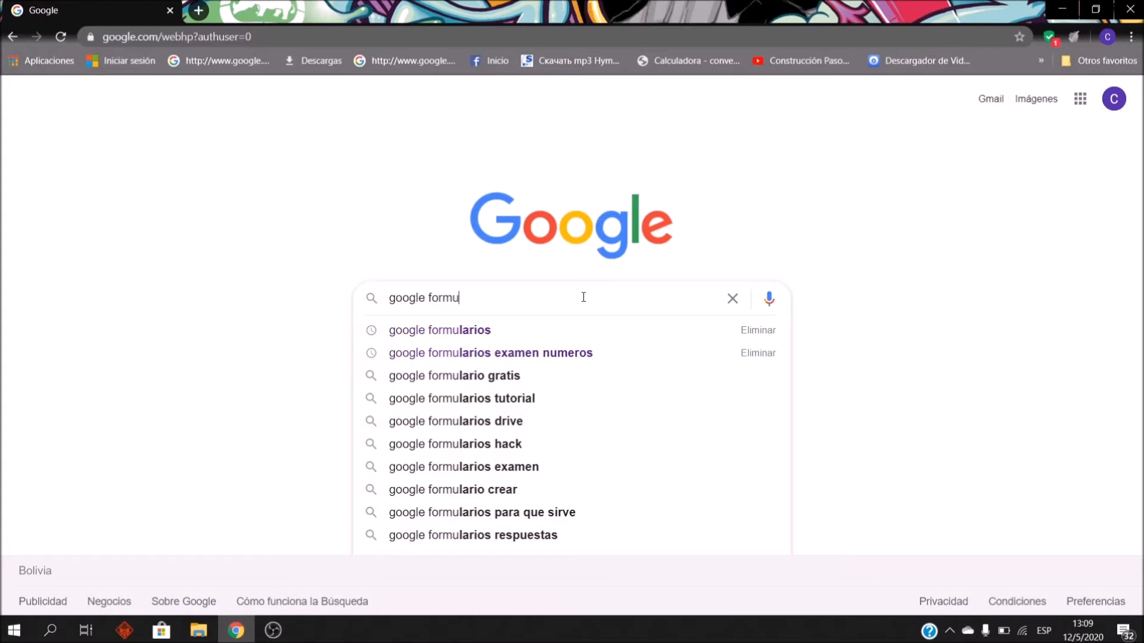
pyautogui.click(536, 328)
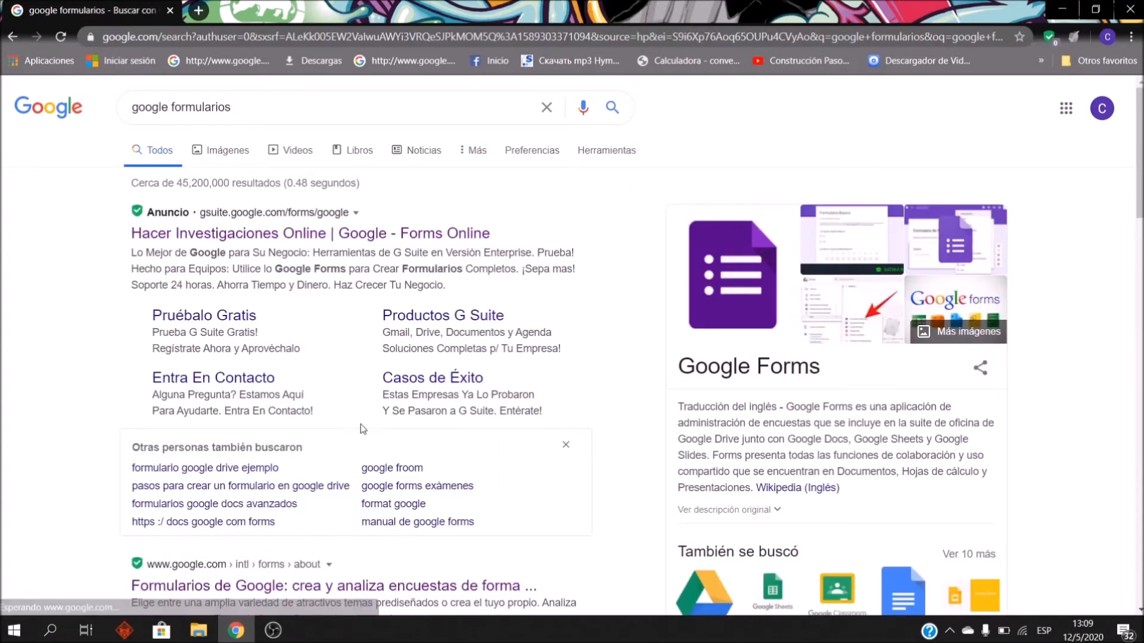
# Step: Open the 'Formularios de Google' result and go on to the Google Forms home page
pyautogui.scroll(-1, 344, 208)
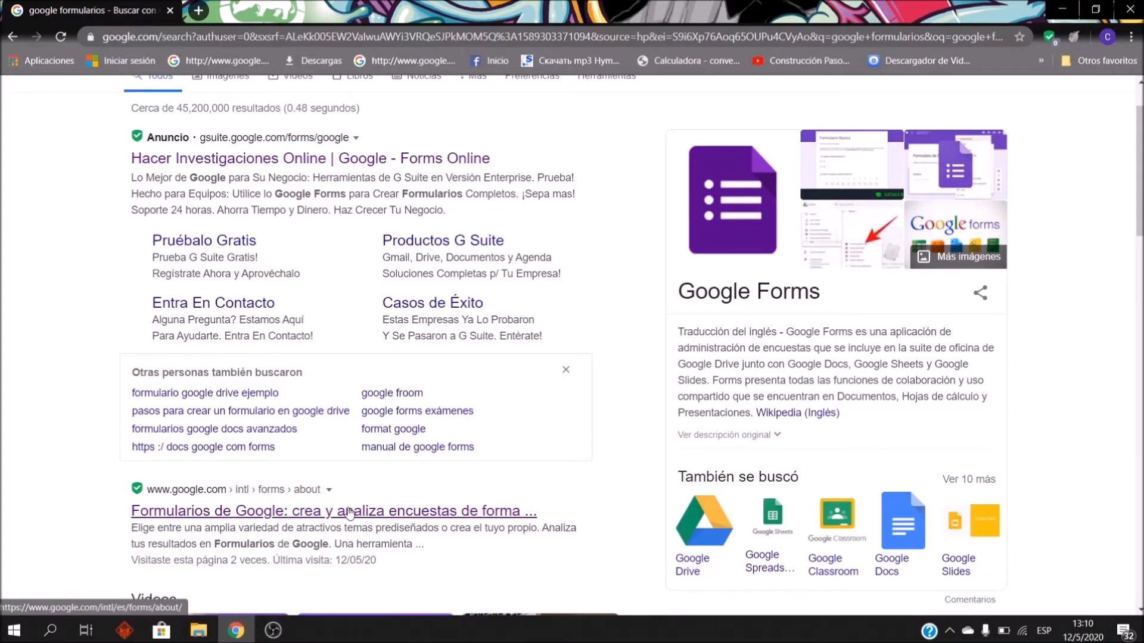
pyautogui.click(438, 515)
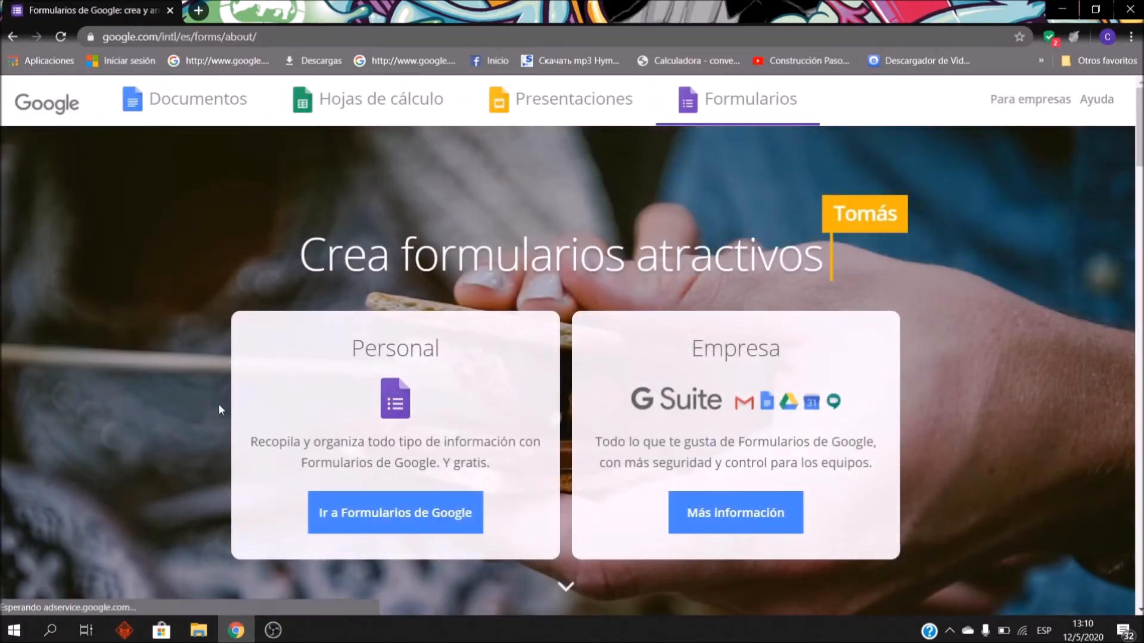
pyautogui.click(439, 523)
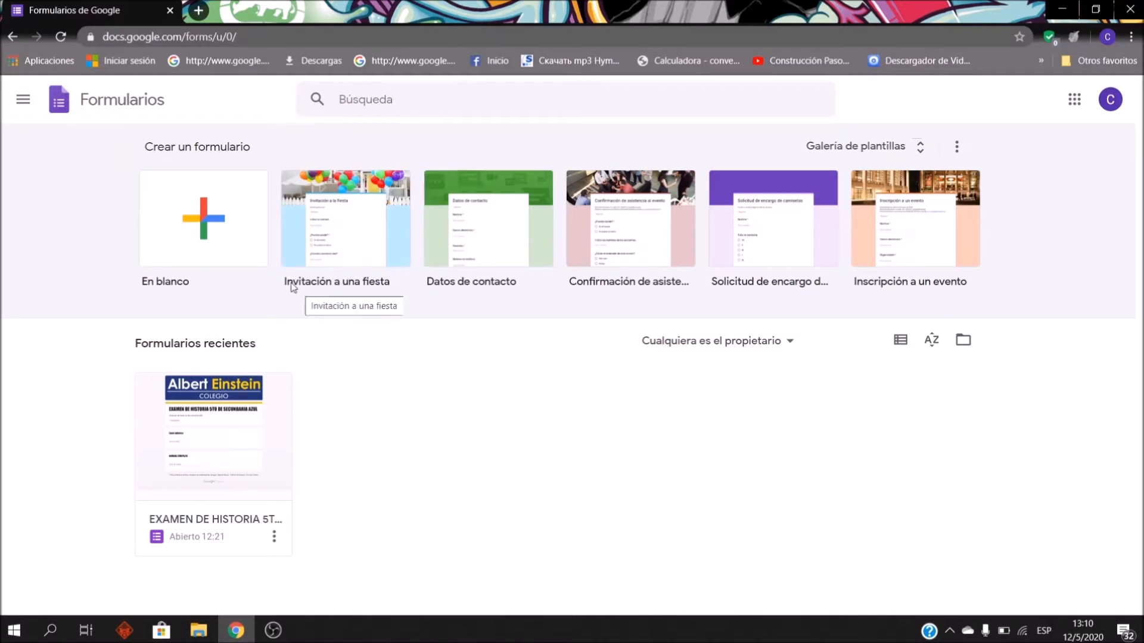
# Step: Start a new blank form from the Forms start page and bring up its Configuración settings
pyautogui.click(244, 225)
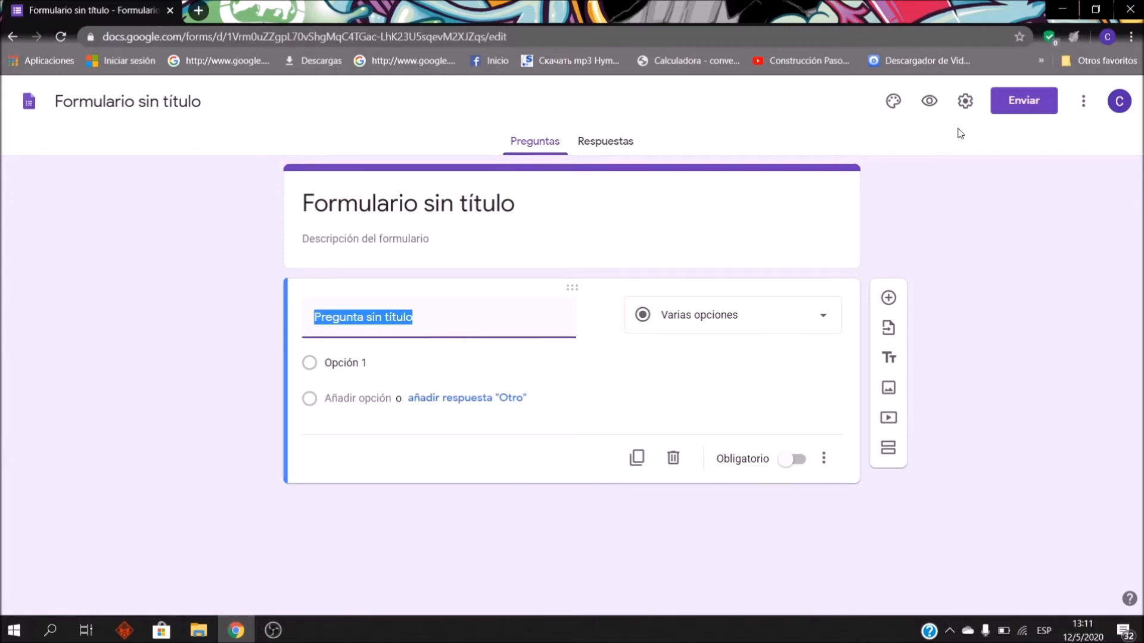
pyautogui.click(965, 103)
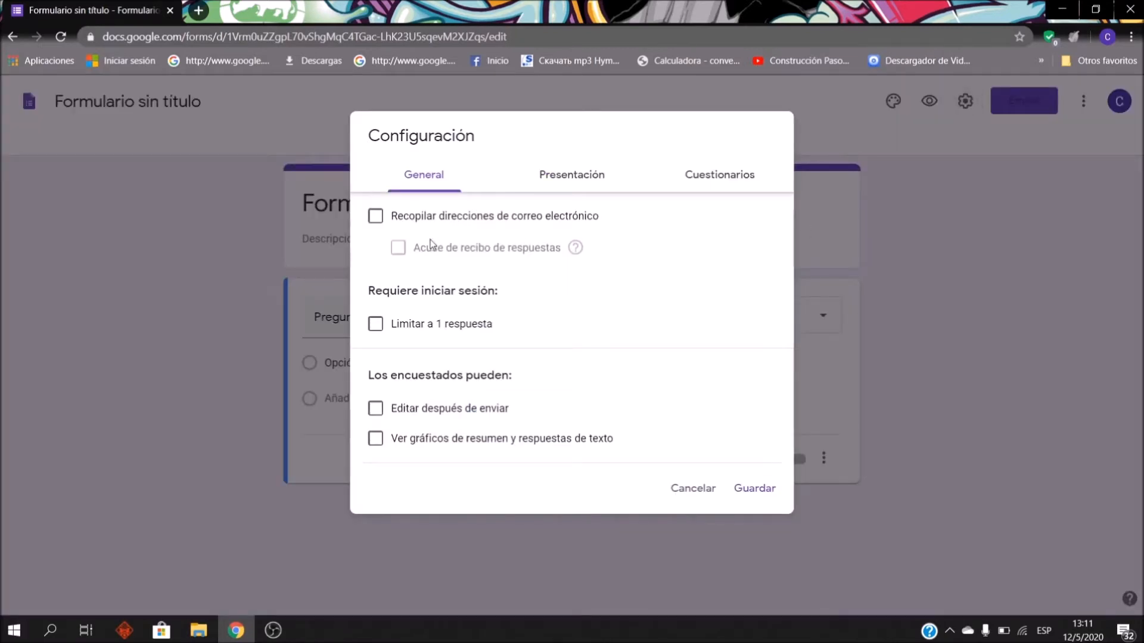
# Step: Turn on e-mail collection, one response per person, a progress bar and random question order
pyautogui.click(378, 223)
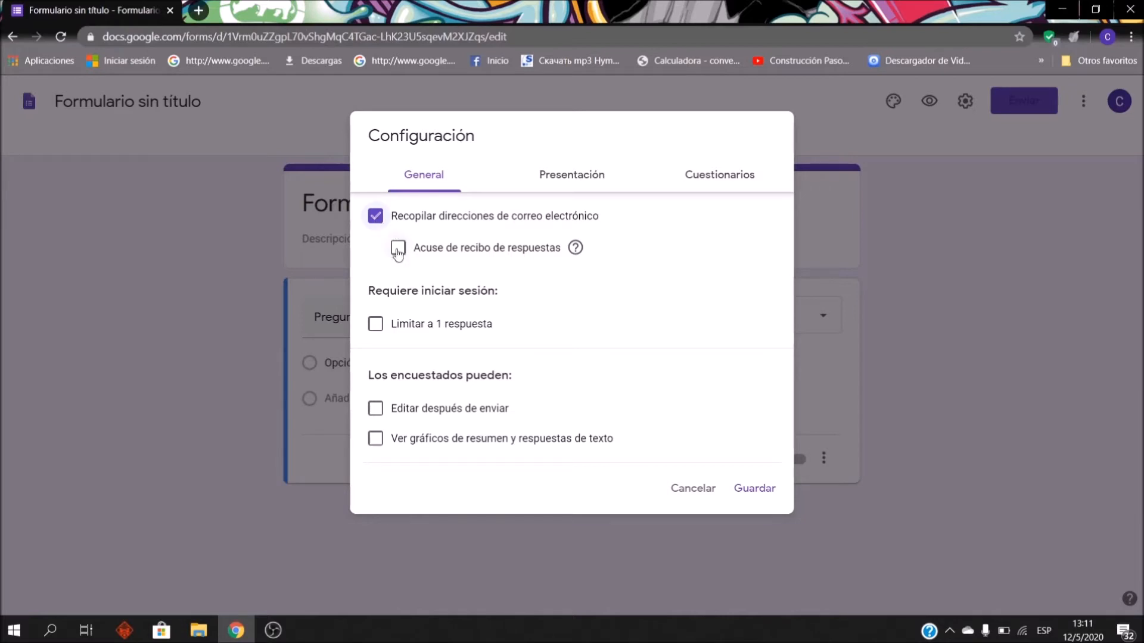
pyautogui.click(375, 326)
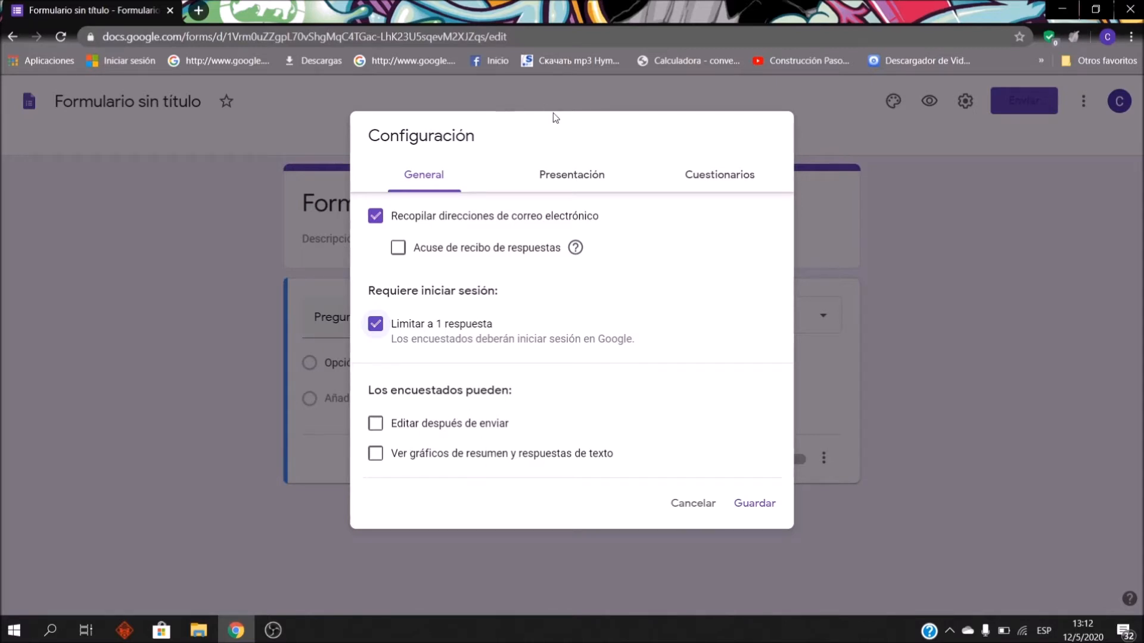
pyautogui.click(581, 179)
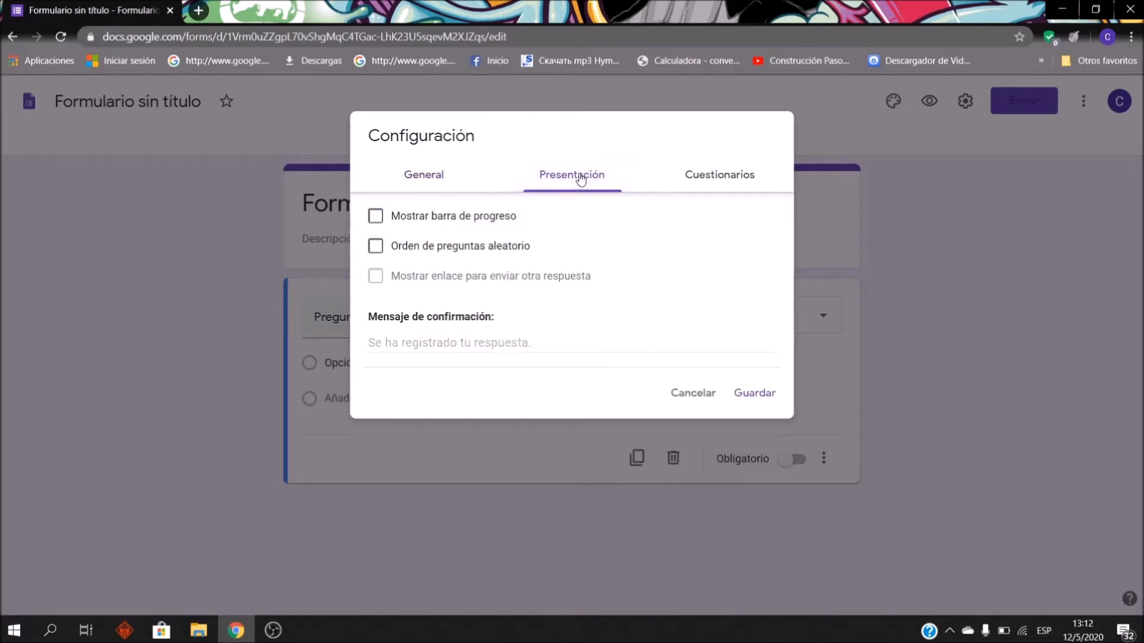
pyautogui.click(378, 222)
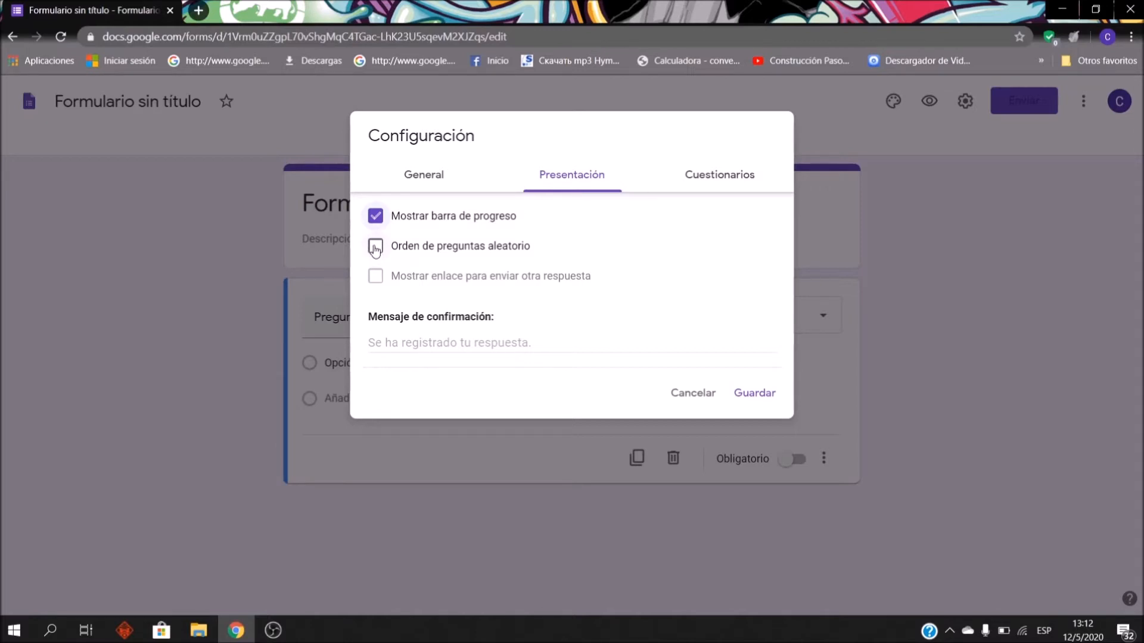
pyautogui.click(376, 248)
# Step: On the Cuestionarios tab, make the form a quiz with grades released after manual review
pyautogui.click(722, 173)
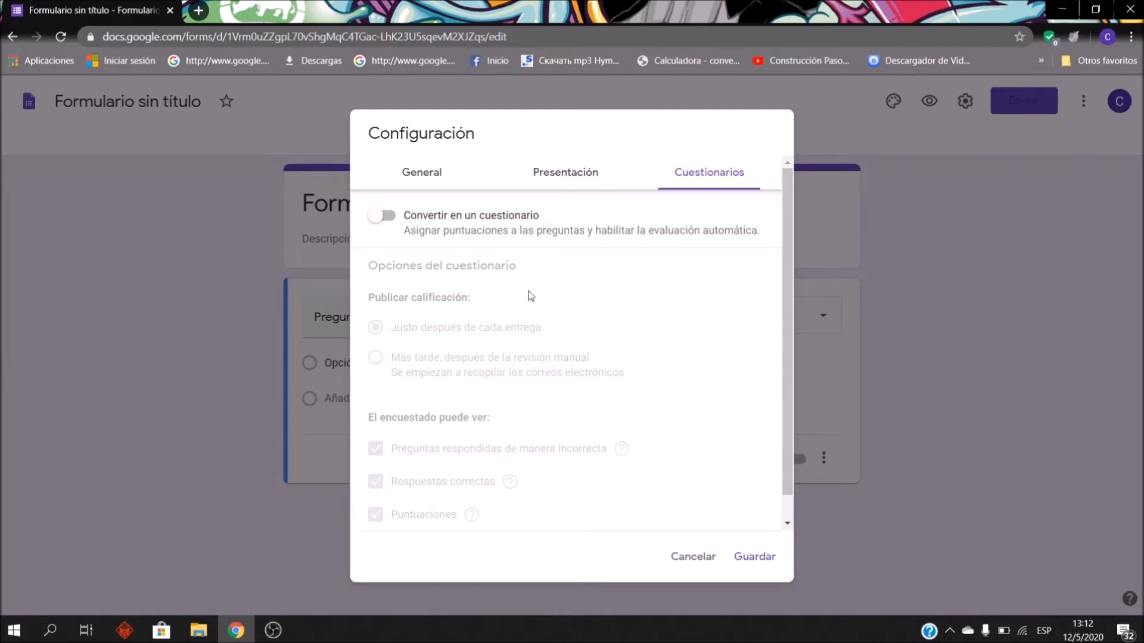
pyautogui.click(392, 221)
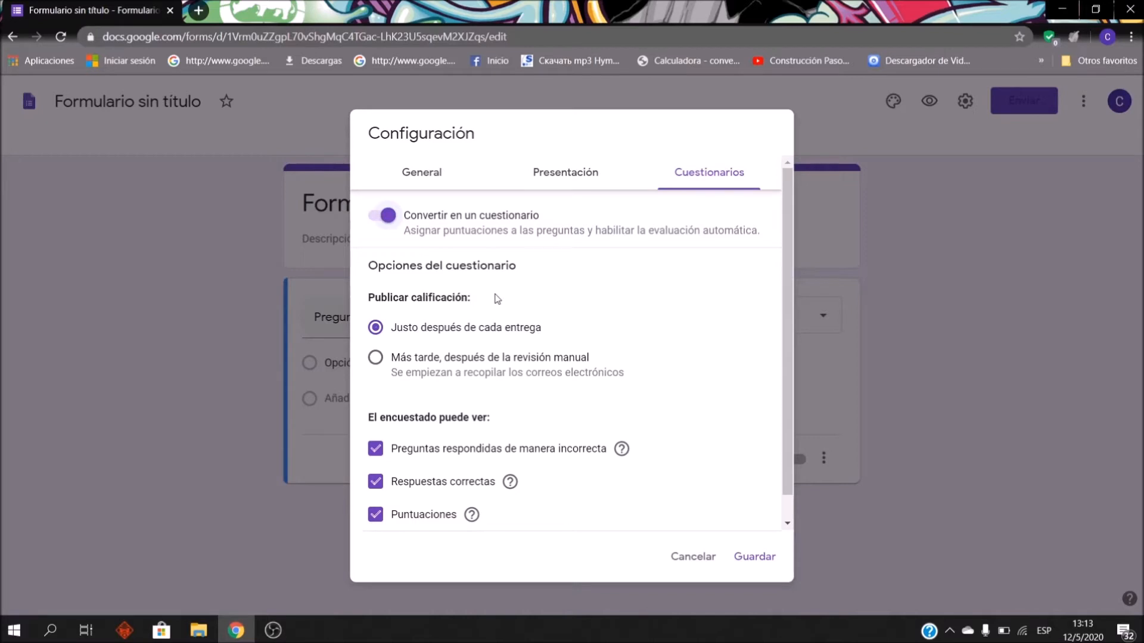
pyautogui.click(381, 360)
# Step: Save the quiz settings and browse the Trabajo y escuela header images in the theme options
pyautogui.click(754, 563)
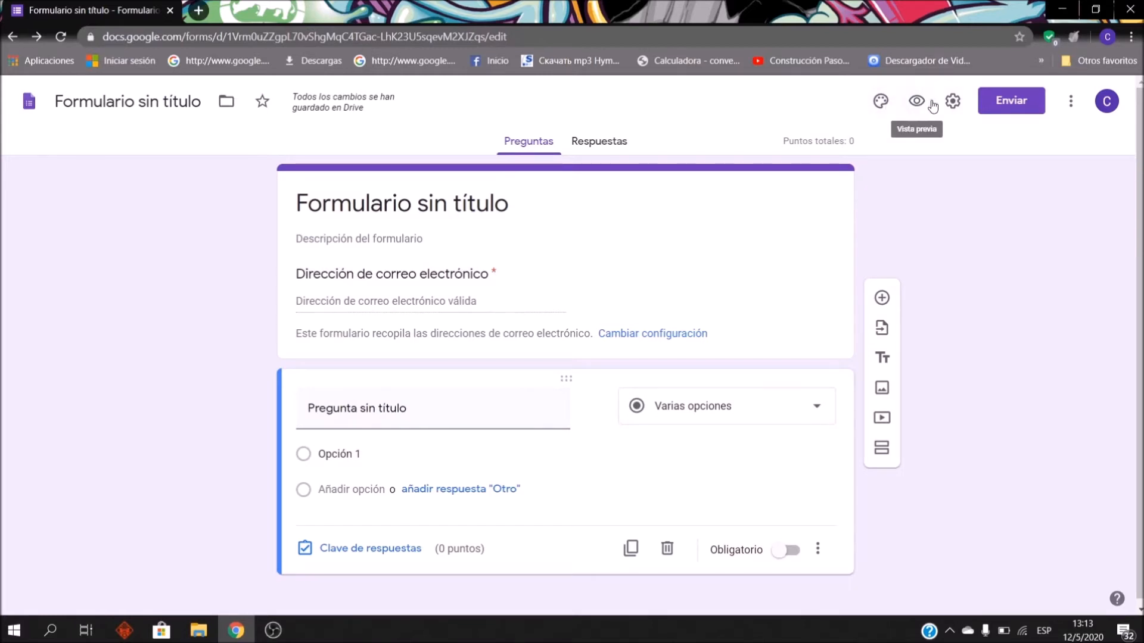
pyautogui.click(882, 106)
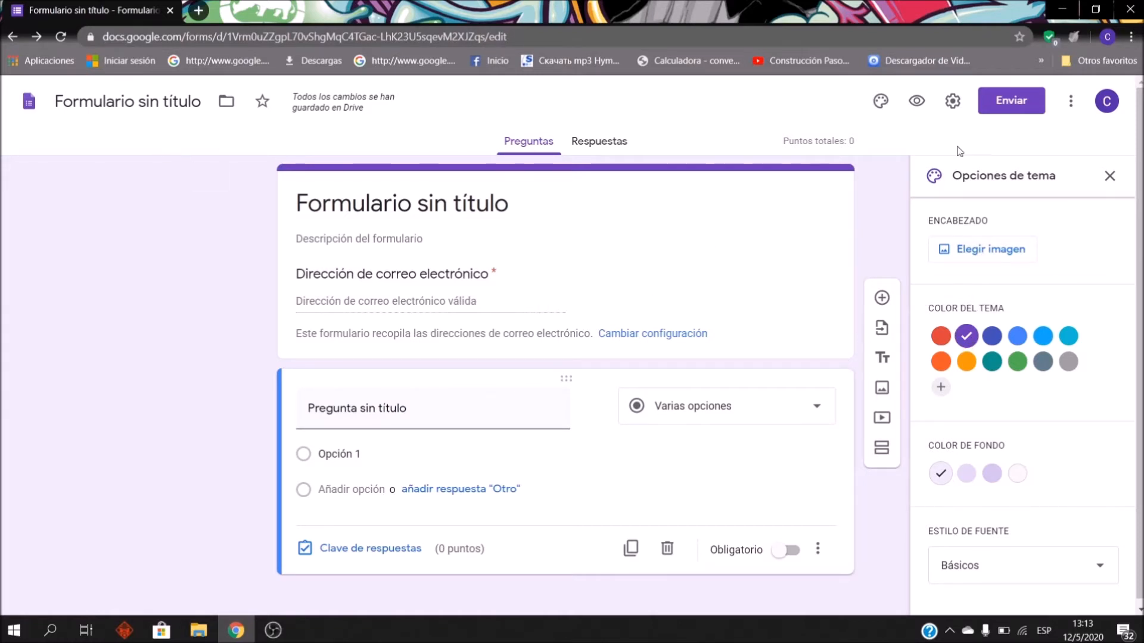
pyautogui.click(1012, 253)
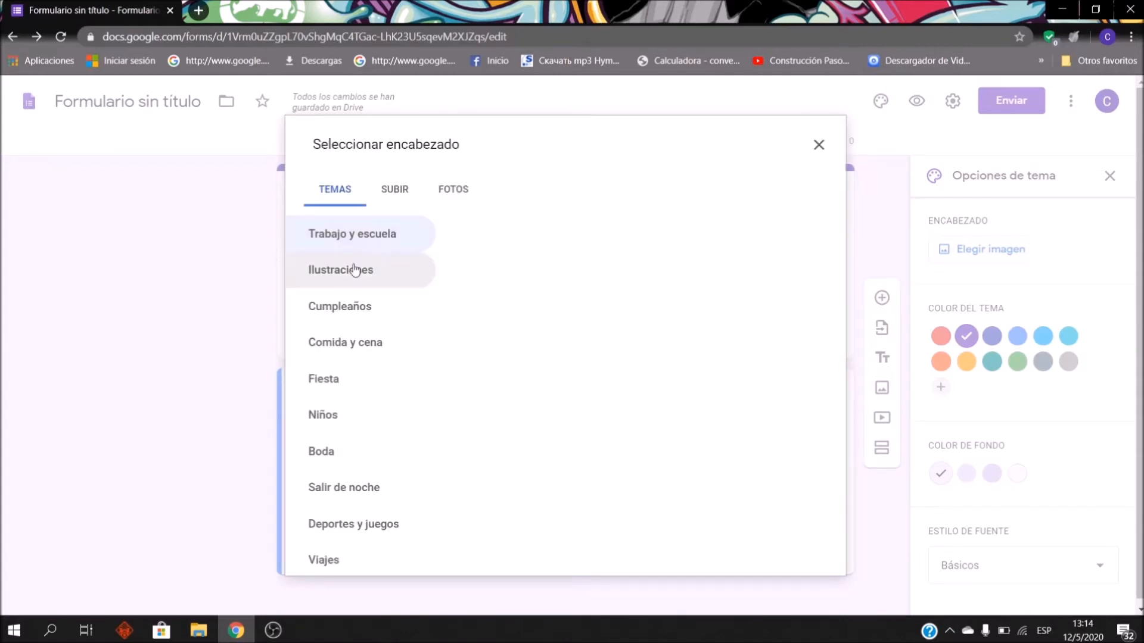
pyautogui.click(362, 236)
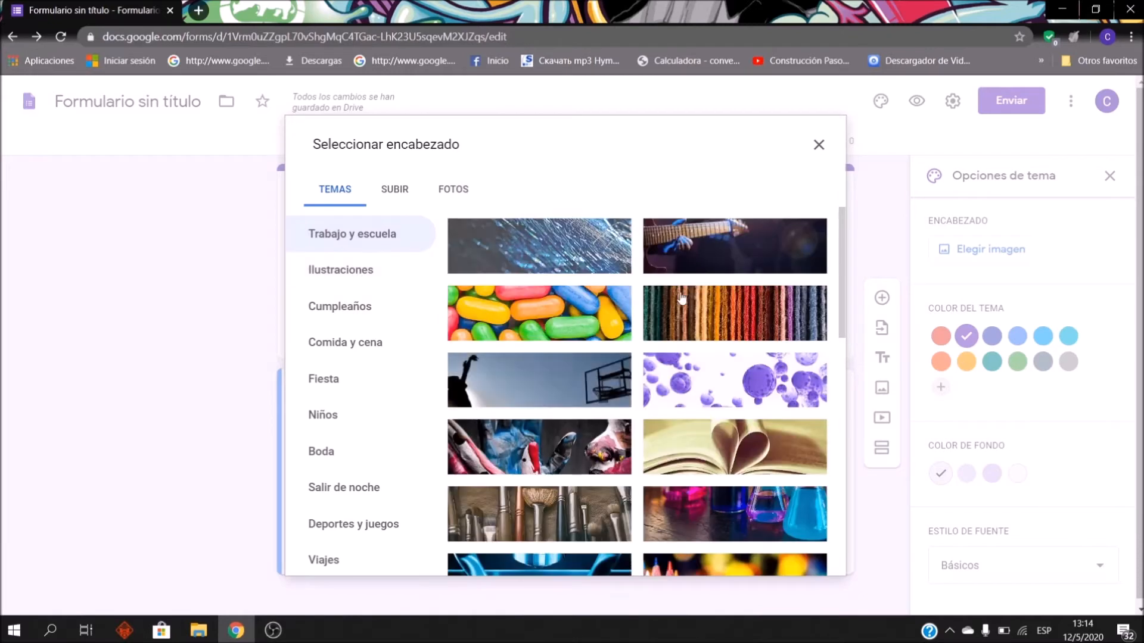
# Step: Insert the lab-flasks header image, then remove it again
pyautogui.click(685, 260)
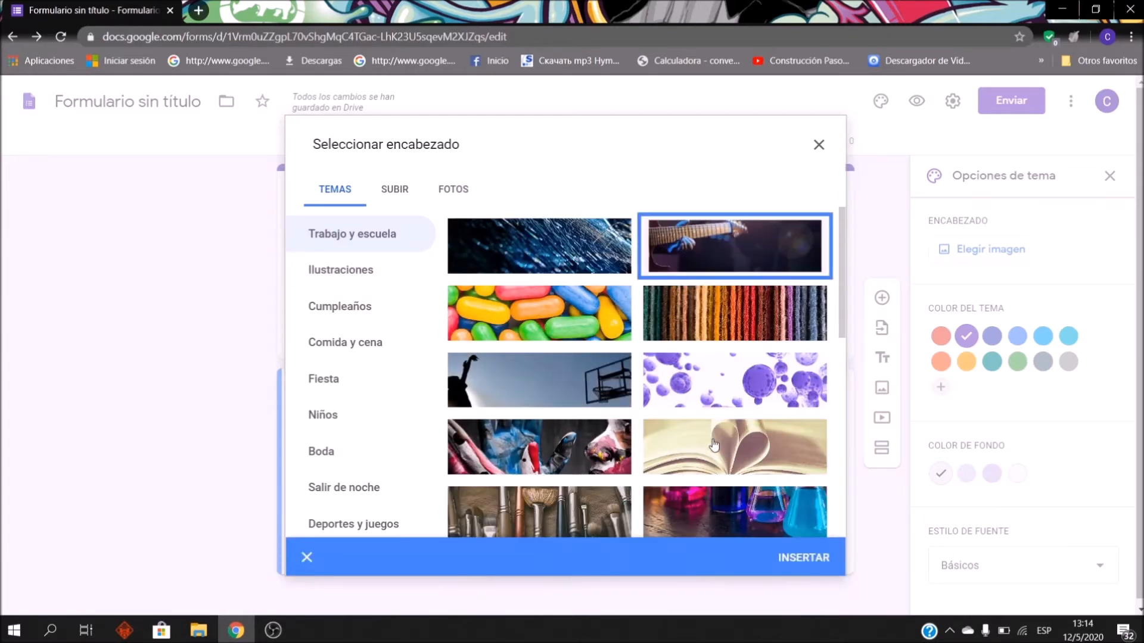
pyautogui.click(715, 452)
pyautogui.scroll(-2, 717, 417)
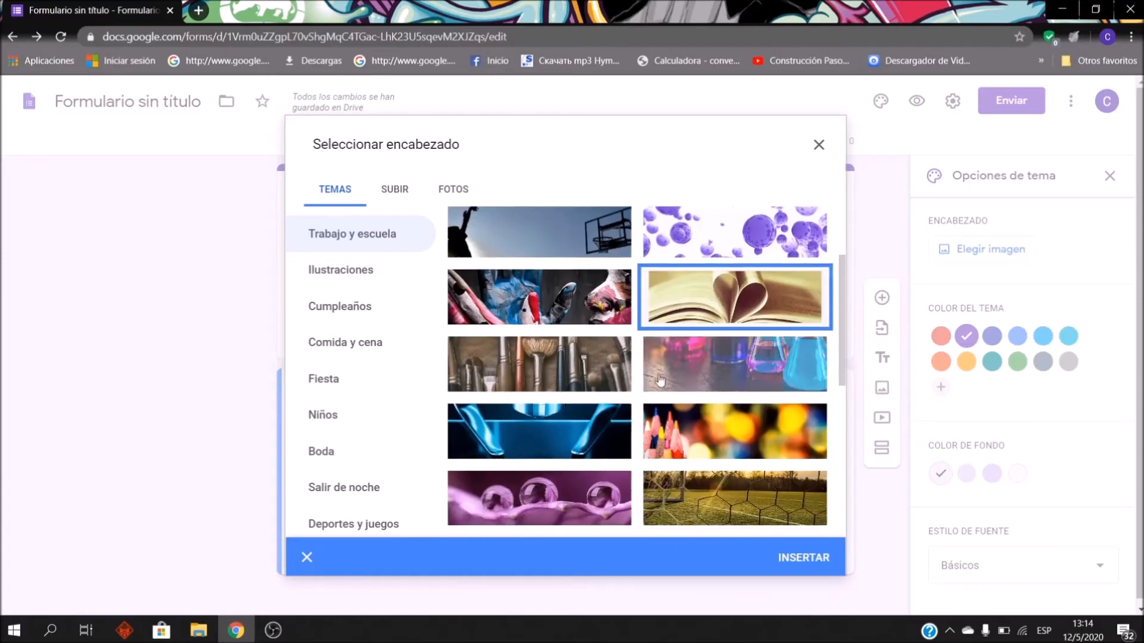
pyautogui.click(719, 375)
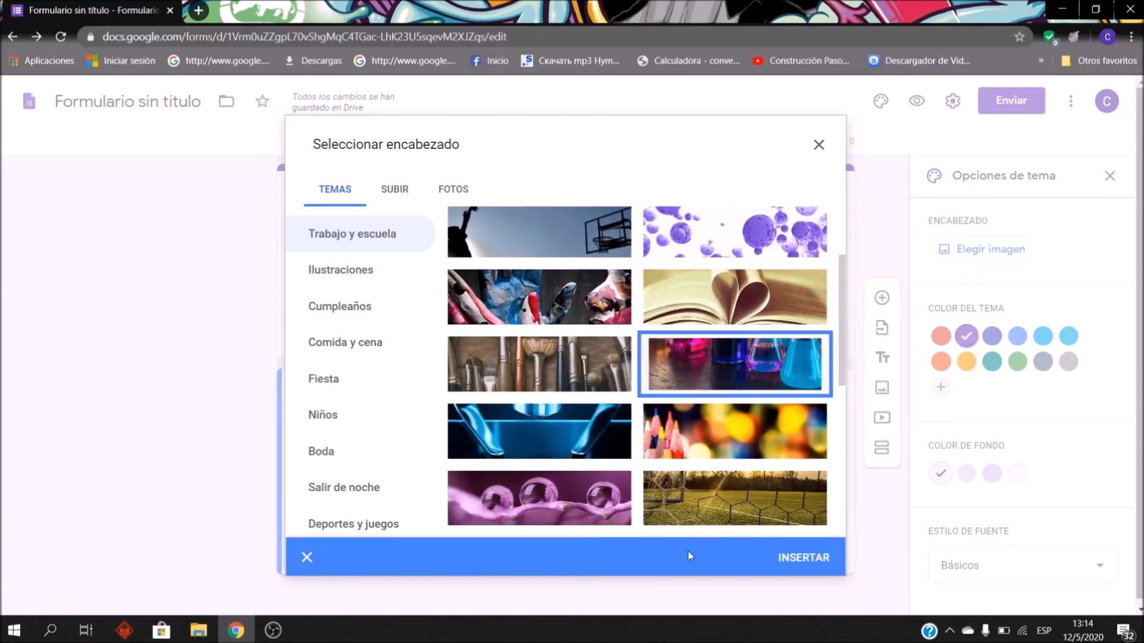
pyautogui.click(791, 563)
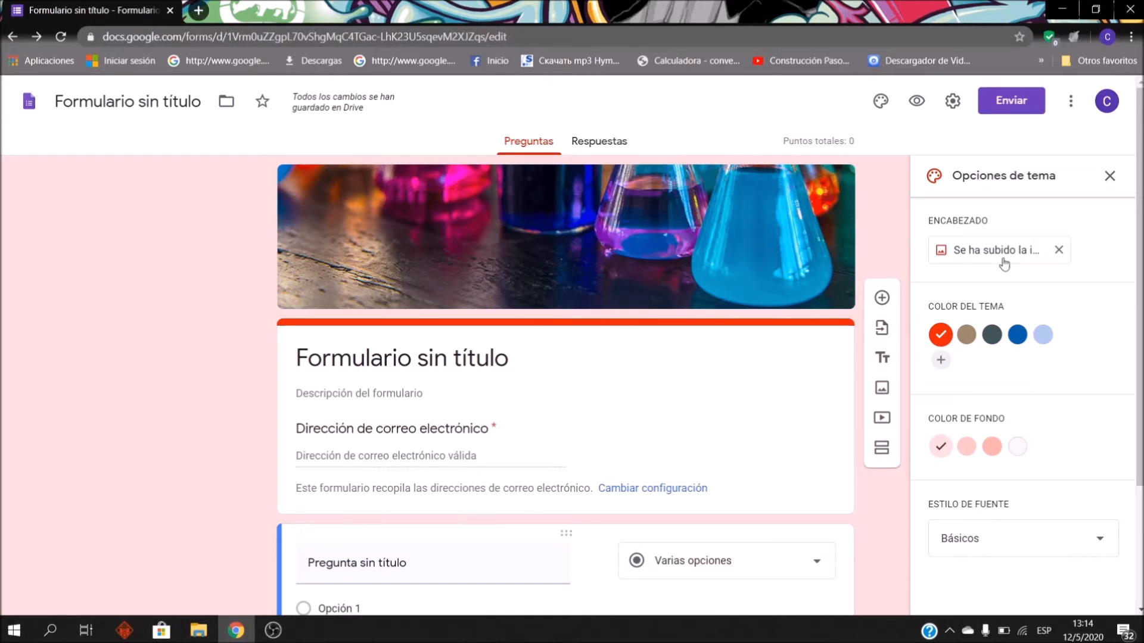
pyautogui.click(1061, 250)
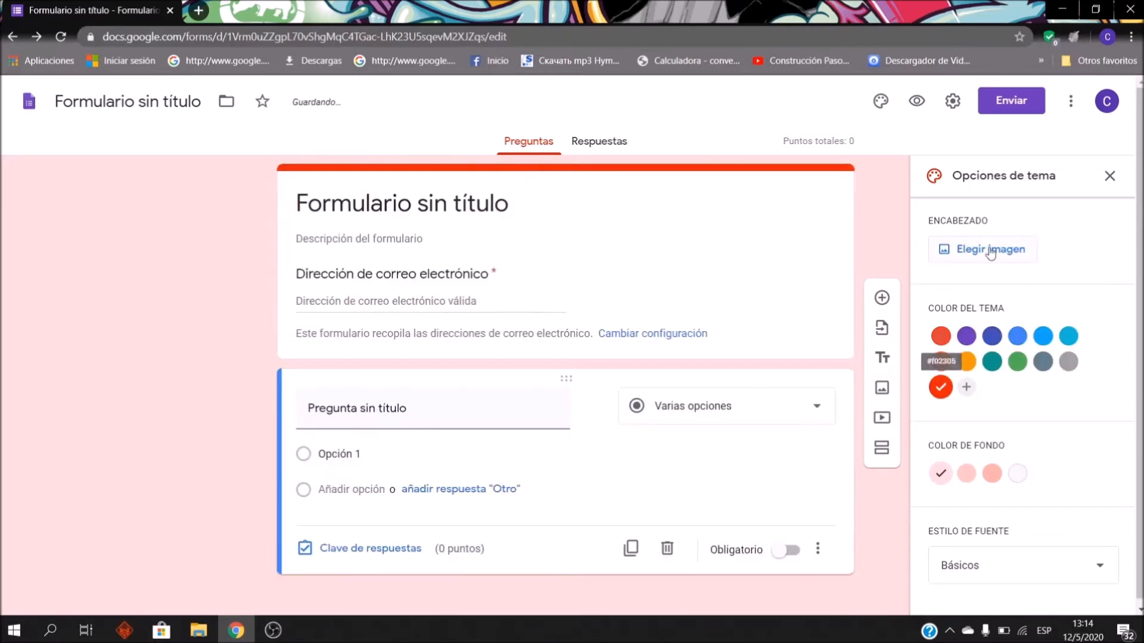
# Step: Upload the LOGOTIPO-ALBERT-EINSTEIN logo azul file as header, cropped to the COLEGIO band, with blue-grey theme colour
pyautogui.click(968, 255)
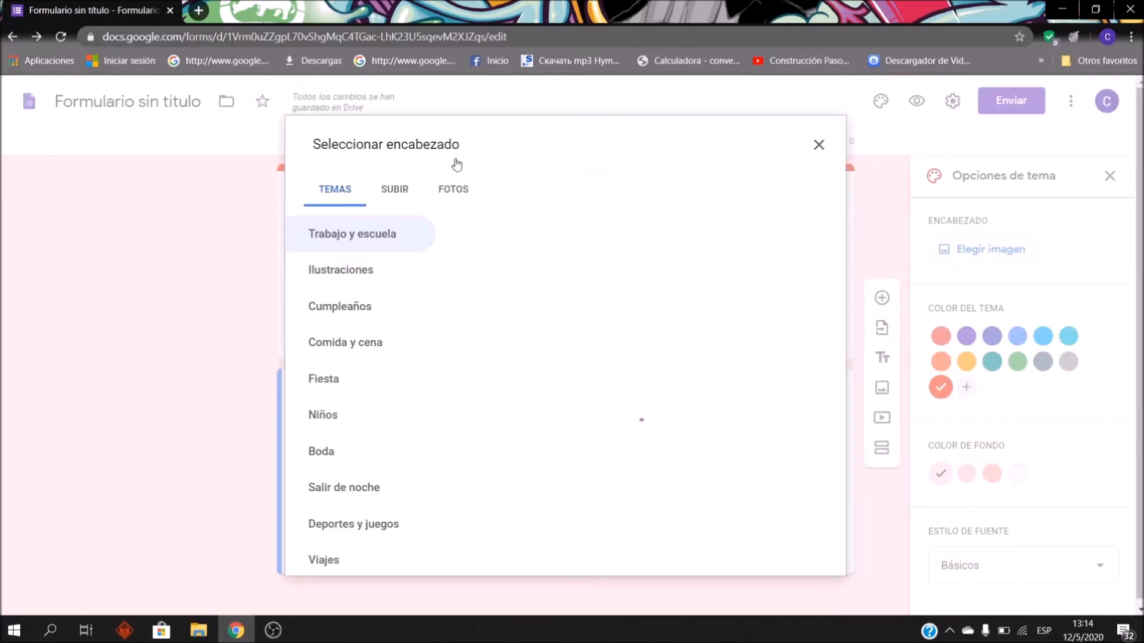
pyautogui.click(395, 190)
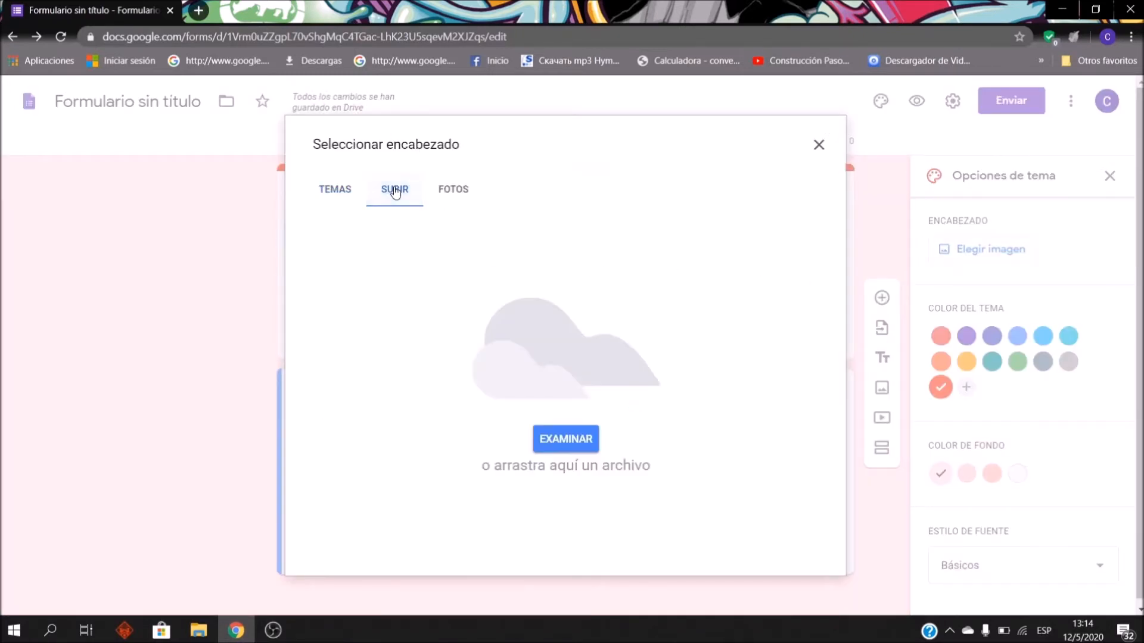
pyautogui.click(584, 450)
pyautogui.scroll(-5, 602, 369)
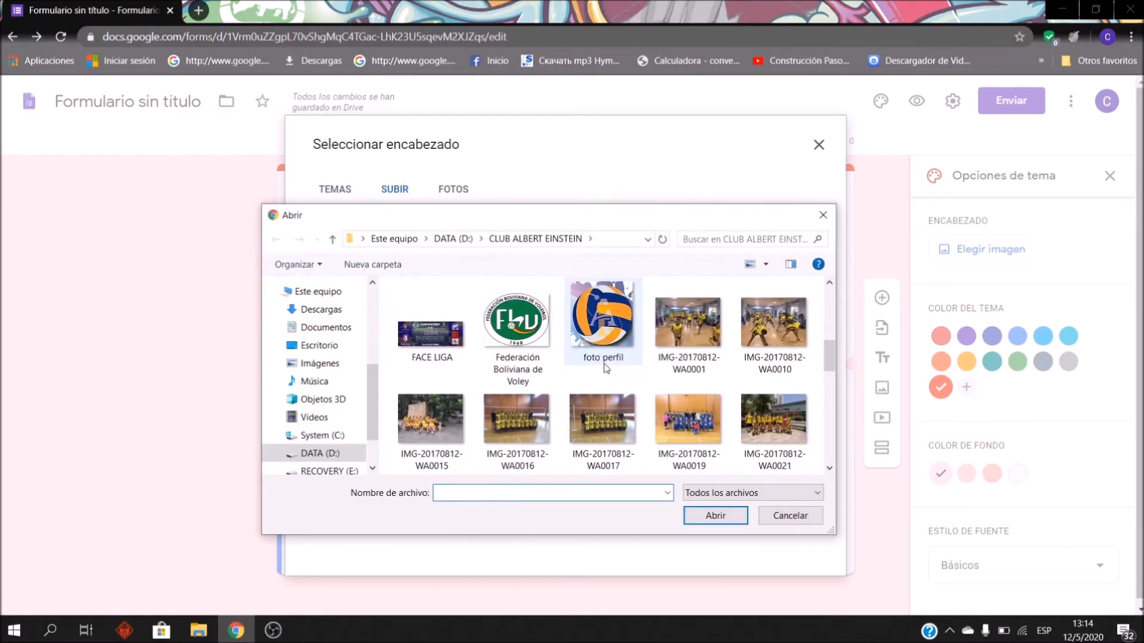
pyautogui.click(780, 324)
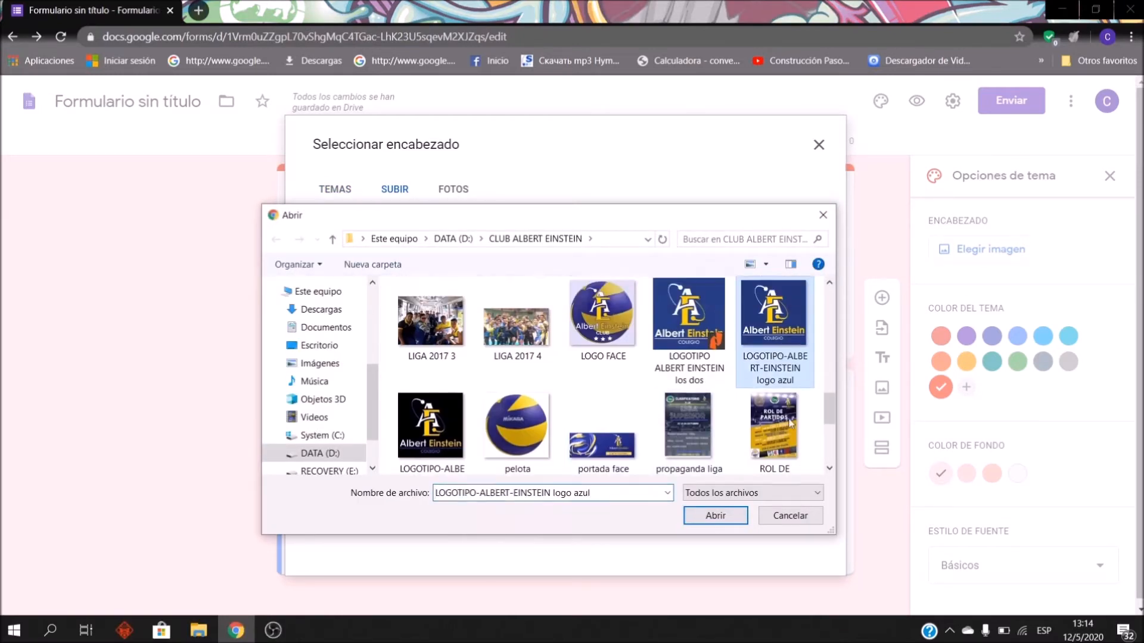
pyautogui.click(722, 516)
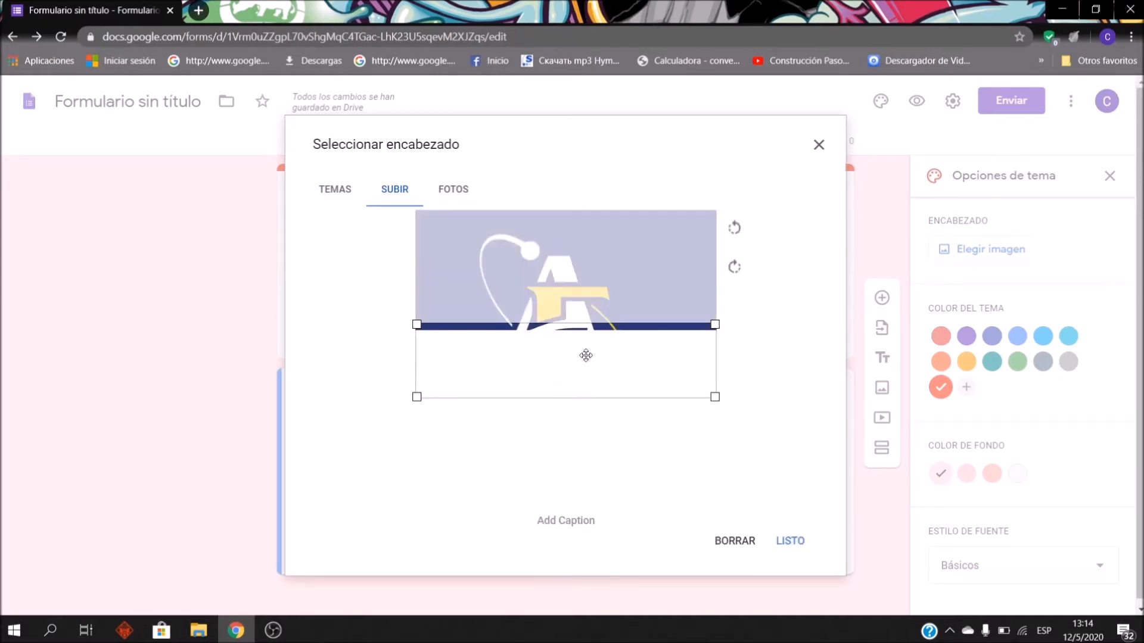
pyautogui.moveTo(592, 371); pyautogui.dragTo(608, 463)
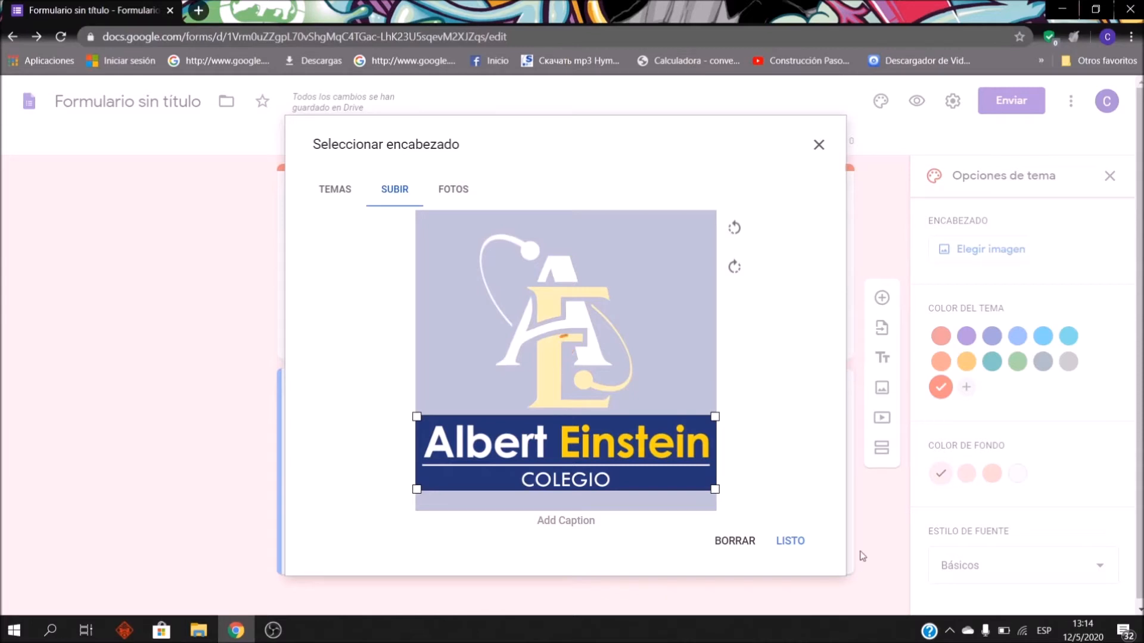
pyautogui.click(790, 540)
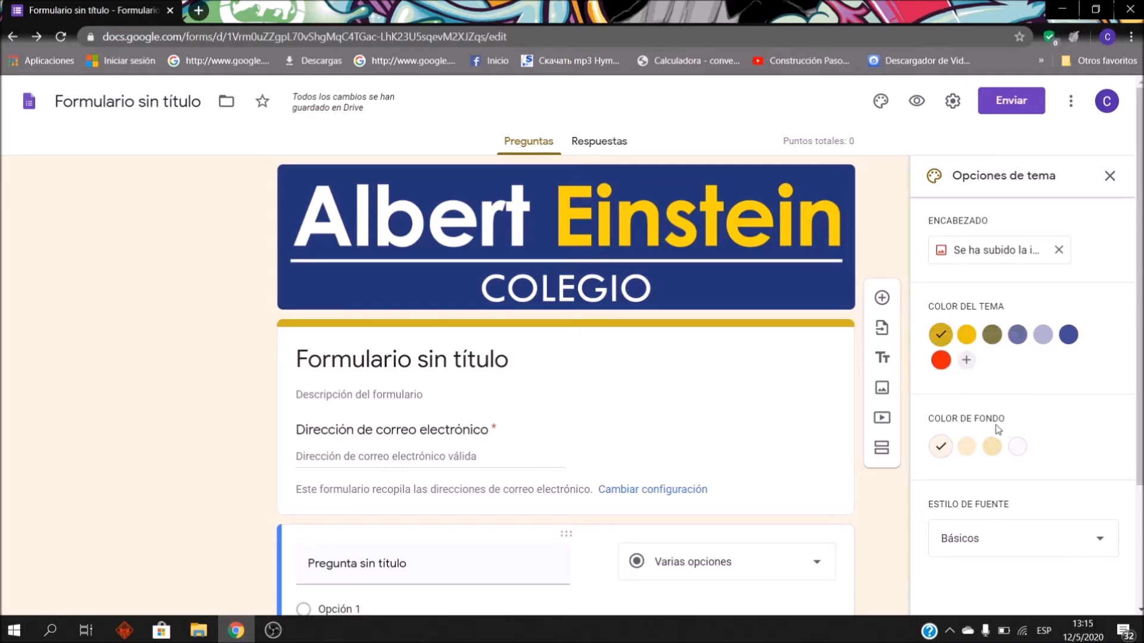
pyautogui.click(1017, 335)
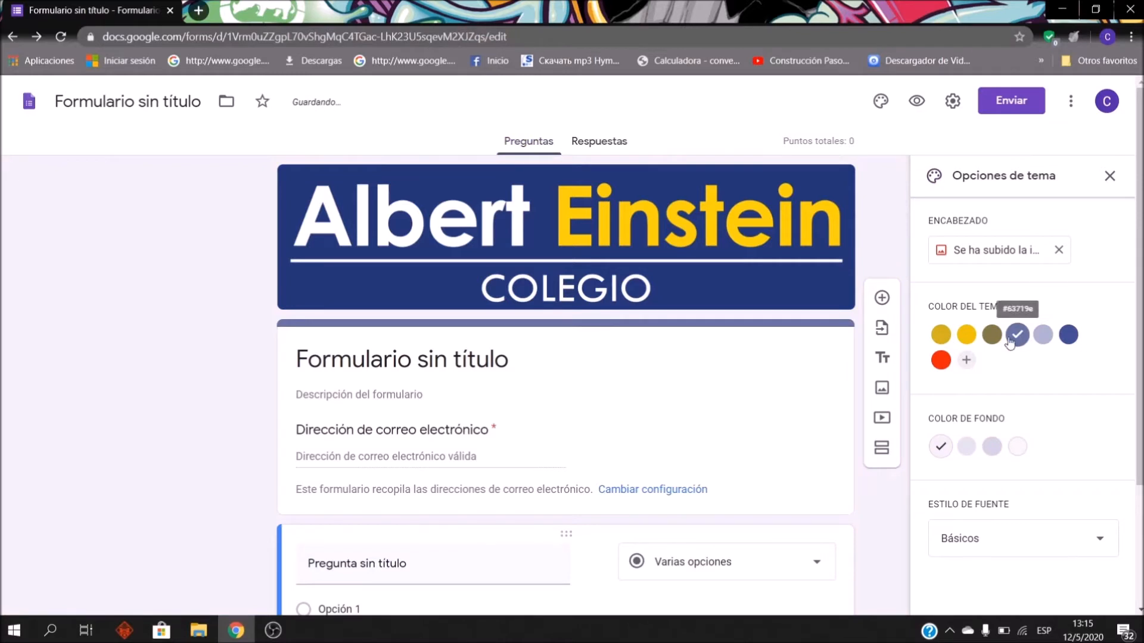
# Step: Set the theme colour to gold with the lightest background shade
pyautogui.click(973, 338)
pyautogui.click(1016, 451)
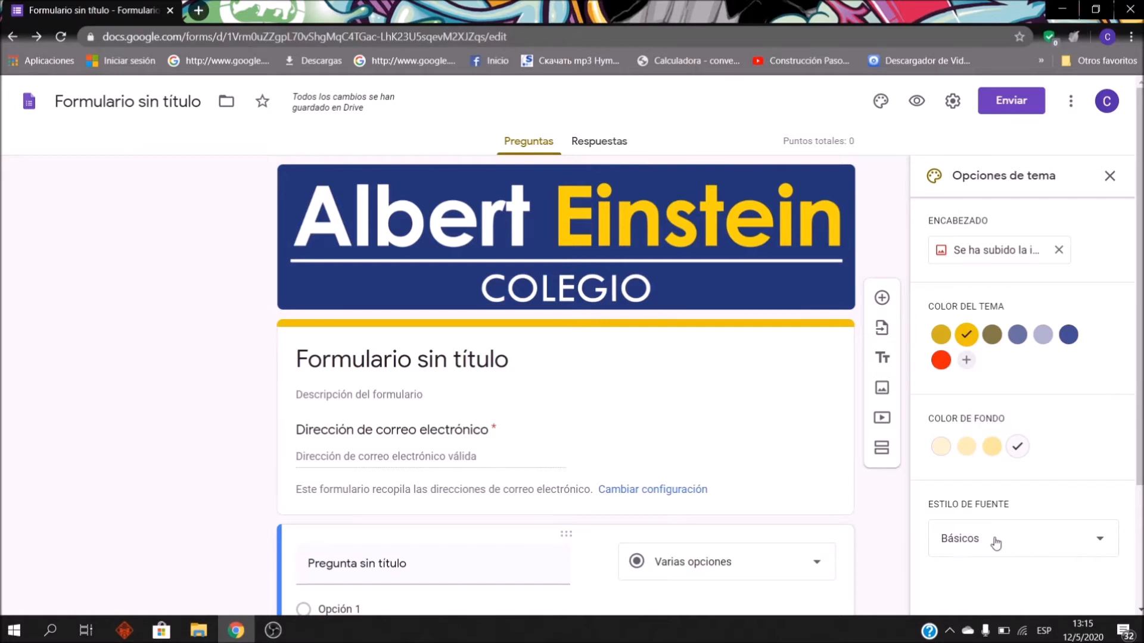
pyautogui.scroll(-3, 570, 373)
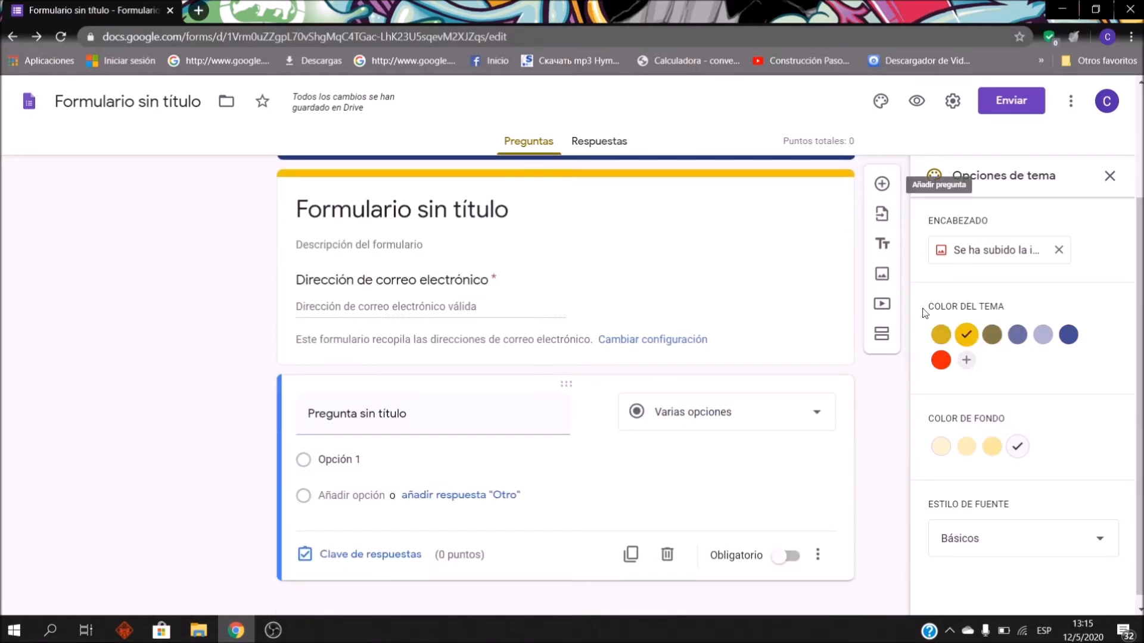
pyautogui.scroll(3, 855, 375)
# Step: Set the form's font style to Formal
pyautogui.click(1055, 546)
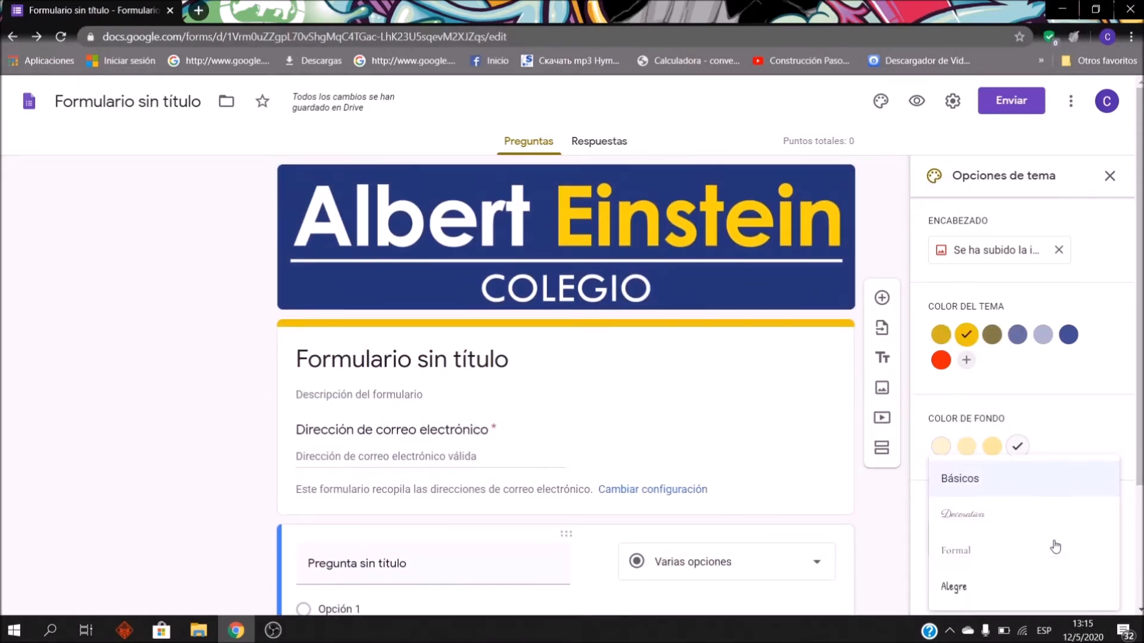
pyautogui.scroll(-3, 928, 551)
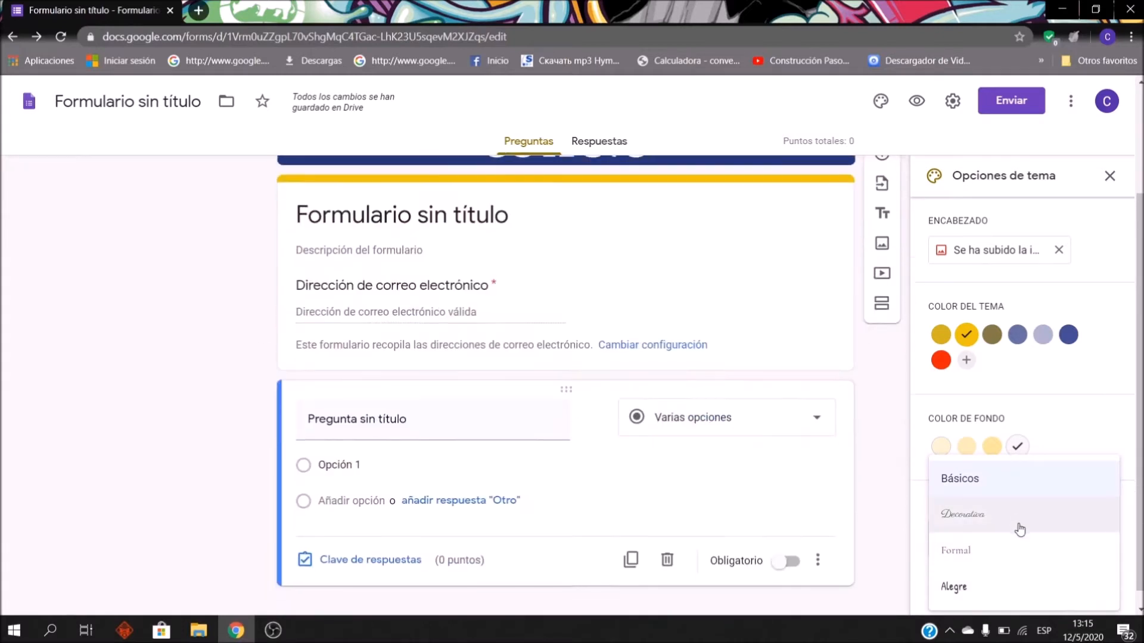
pyautogui.click(999, 587)
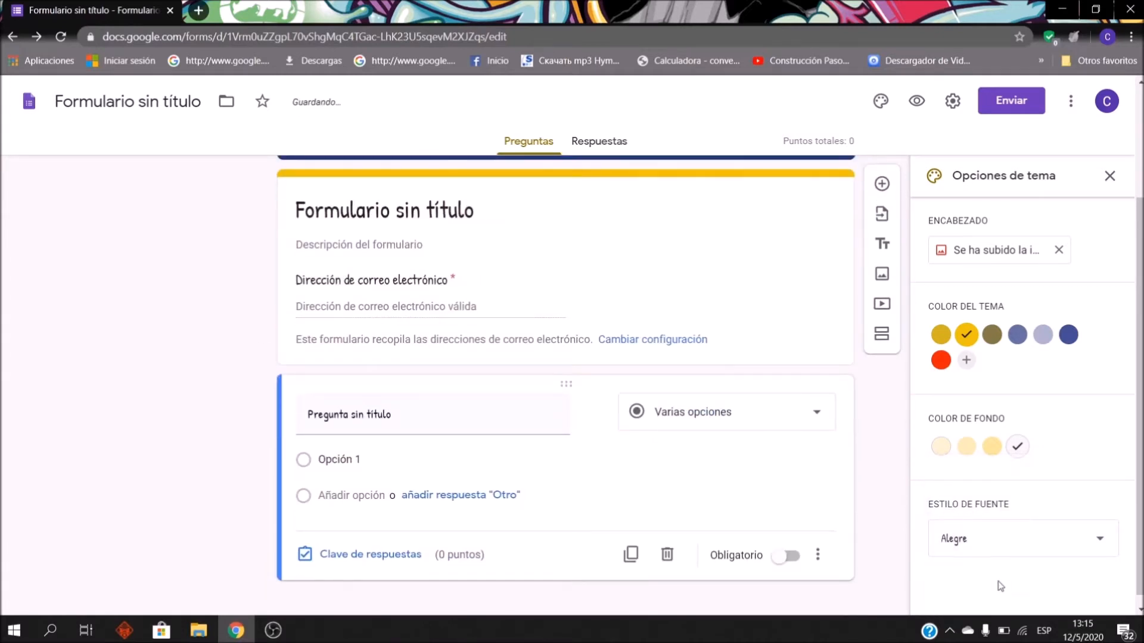
pyautogui.click(990, 546)
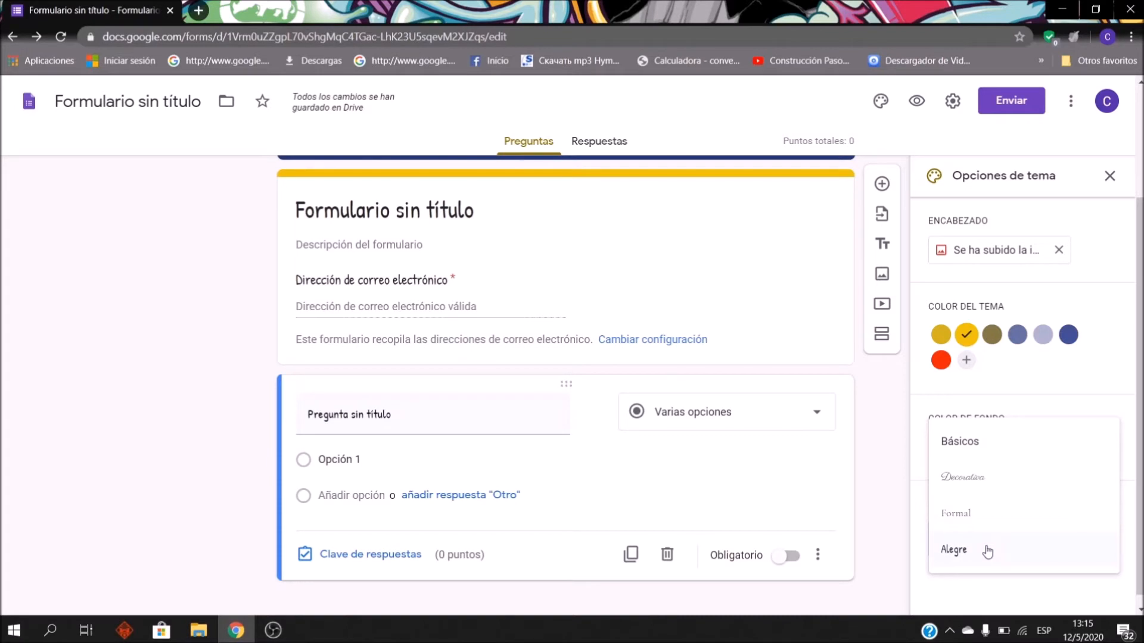
pyautogui.click(975, 513)
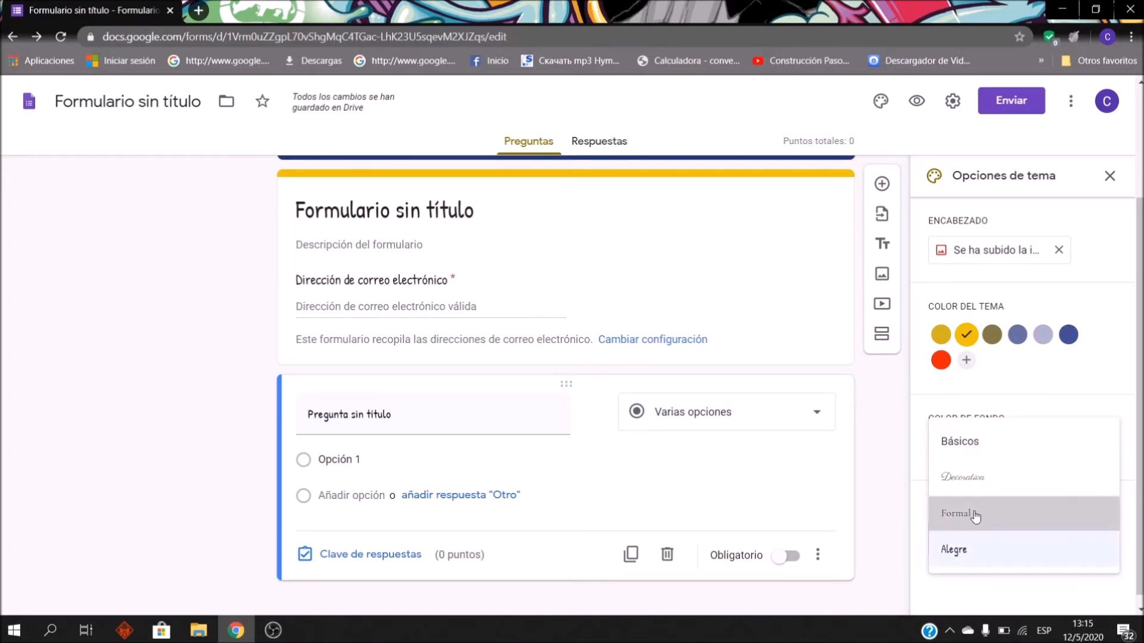
pyautogui.scroll(2, 504, 387)
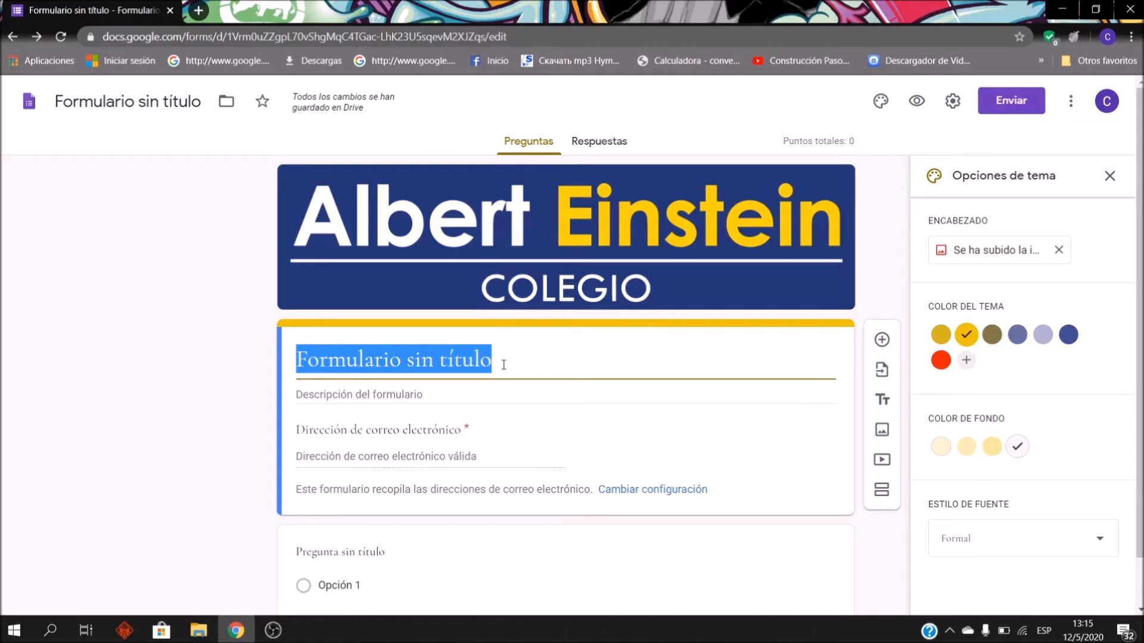
# Step: Title the form 'EXAMEN DE HISTORIA 5TO SECUNDARIA'
pyautogui.write('EXAMEN DE')
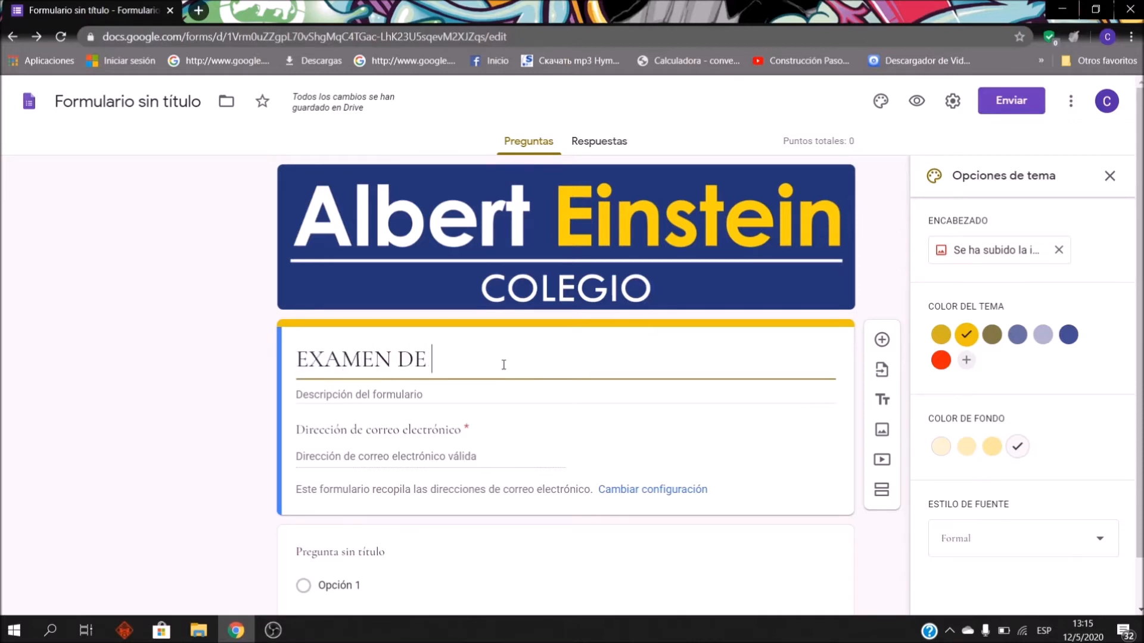
pyautogui.write(' HISTORIA ')
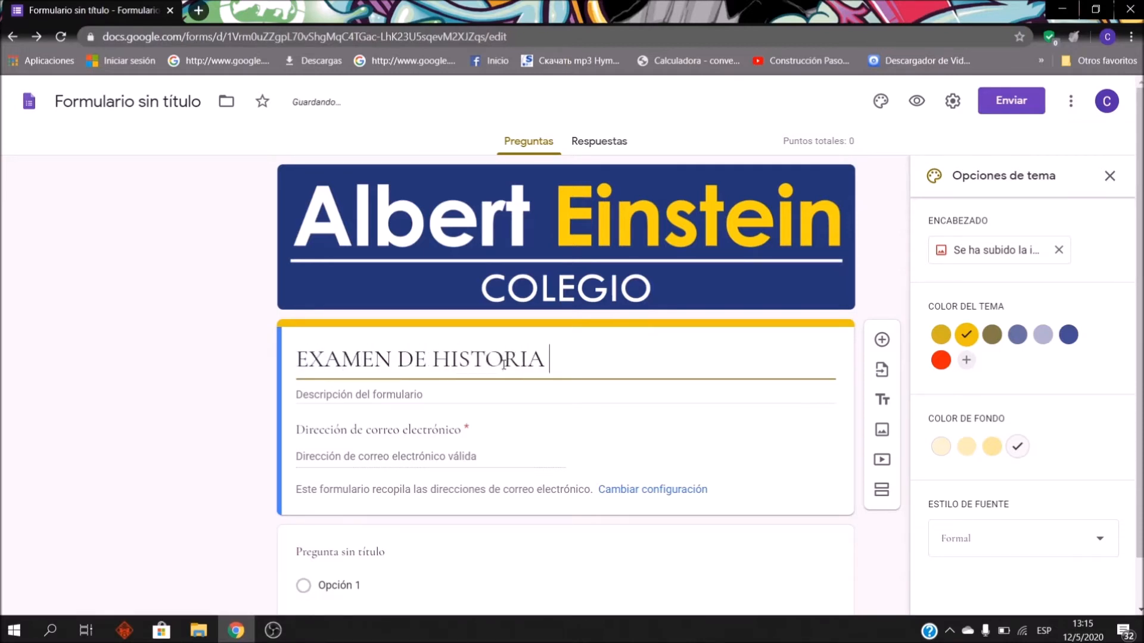
pyautogui.write('5TO SE')
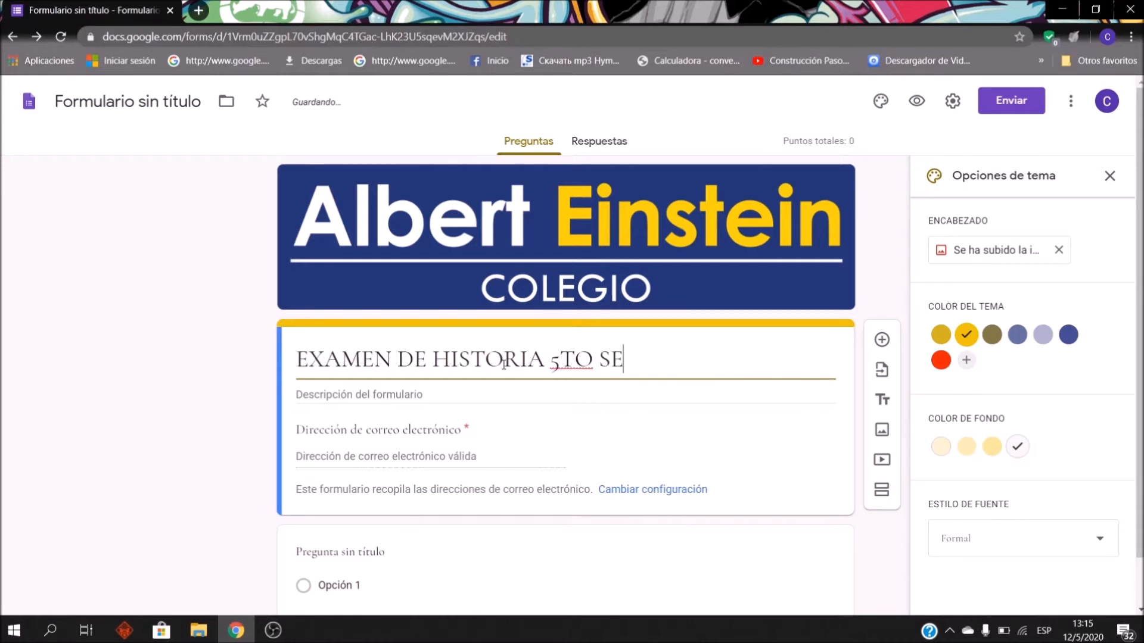
pyautogui.write('CUND')
pyautogui.press('BackSpace')
pyautogui.write('NDA')
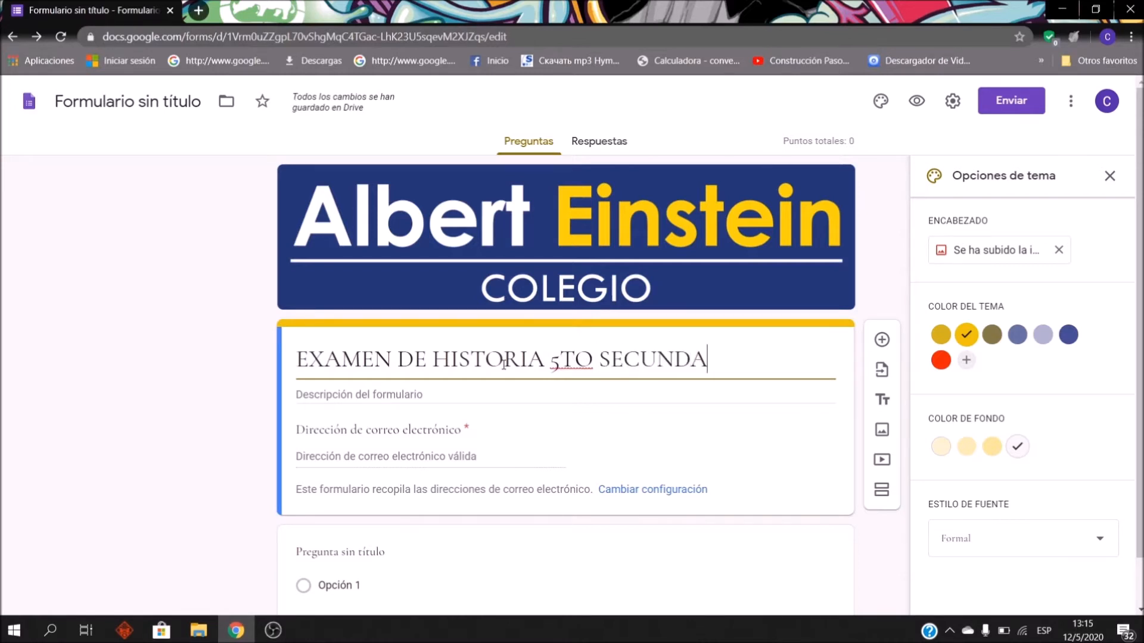
pyautogui.write('RIA')
# Step: Add the description 'Examen de la Historia de Bolivia, llenar el examen seleccionando una sola vez la respuesta correcta..'
pyautogui.click(343, 394)
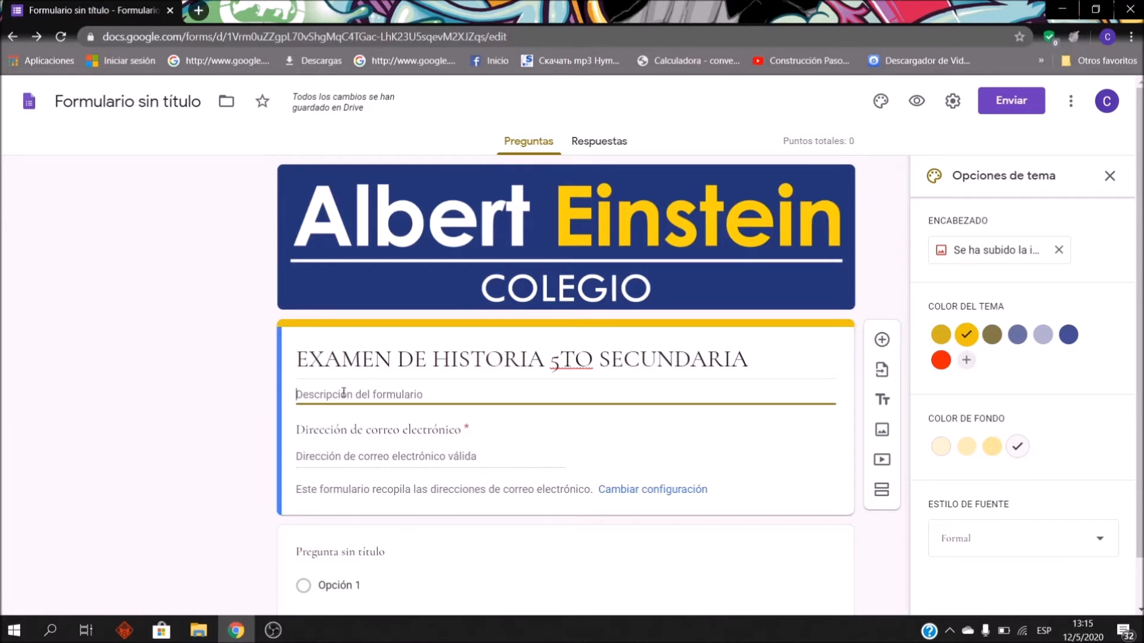
pyautogui.write('Examend')
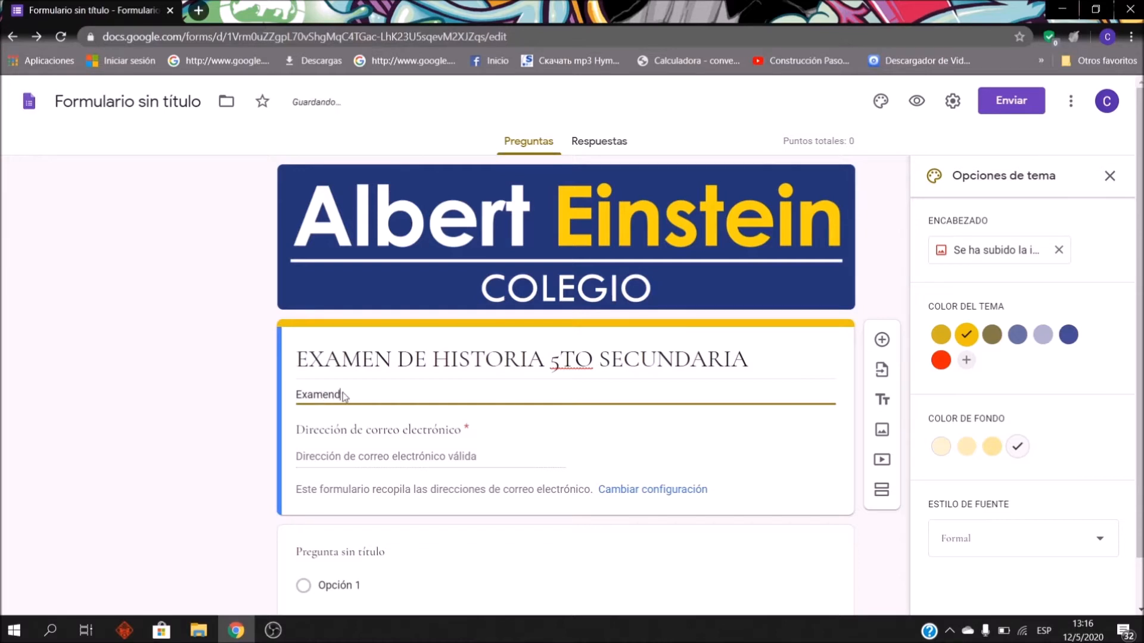
pyautogui.press('BackSpace')
pyautogui.write('de la Historia')
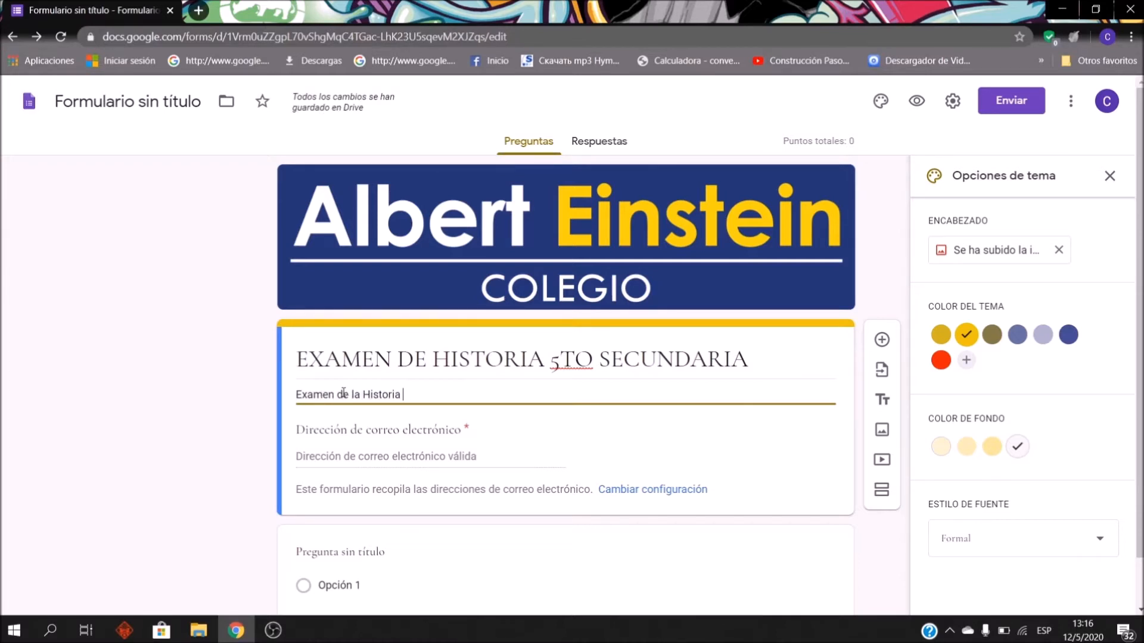
pyautogui.write('de Bolivia, llenar el examen seleccionando una sola vez la respuesta correcta')
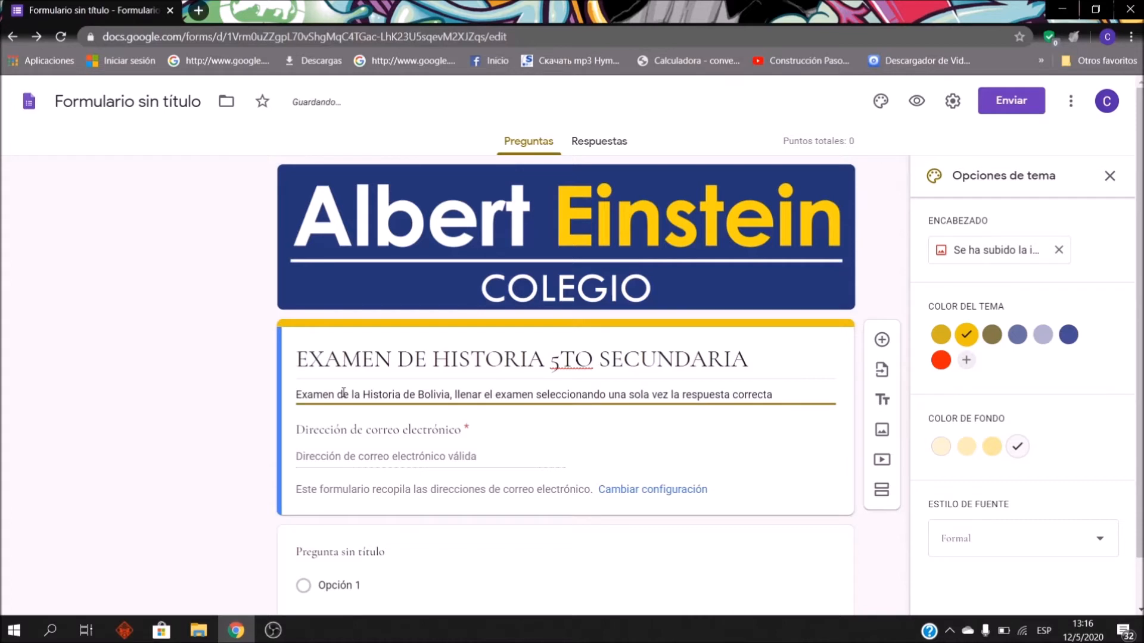
pyautogui.write('..')
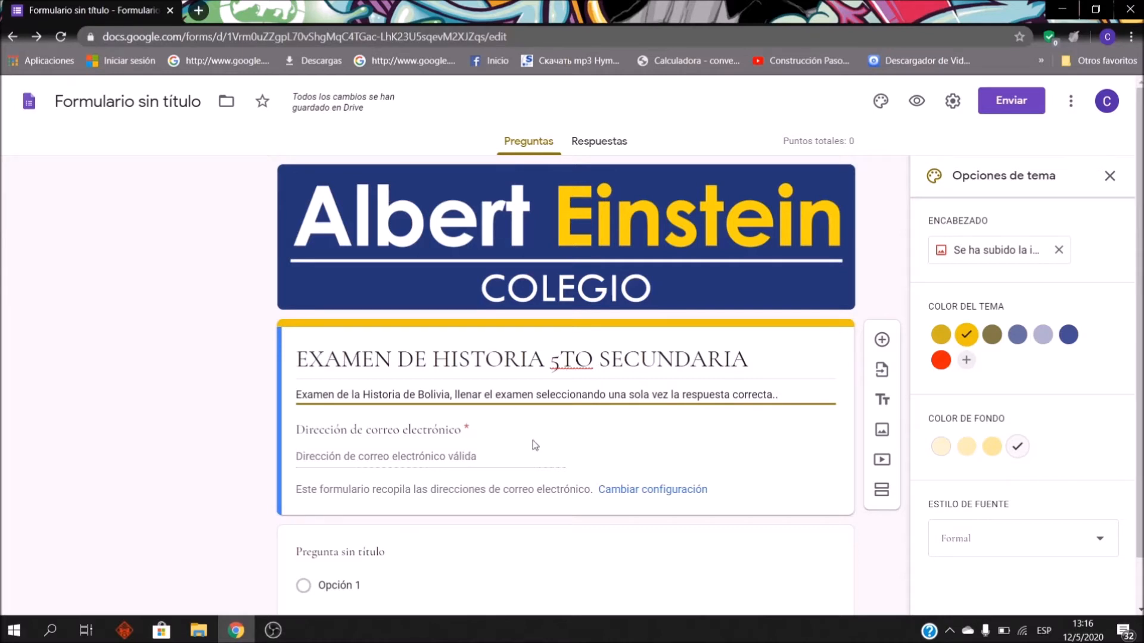
pyautogui.click(454, 465)
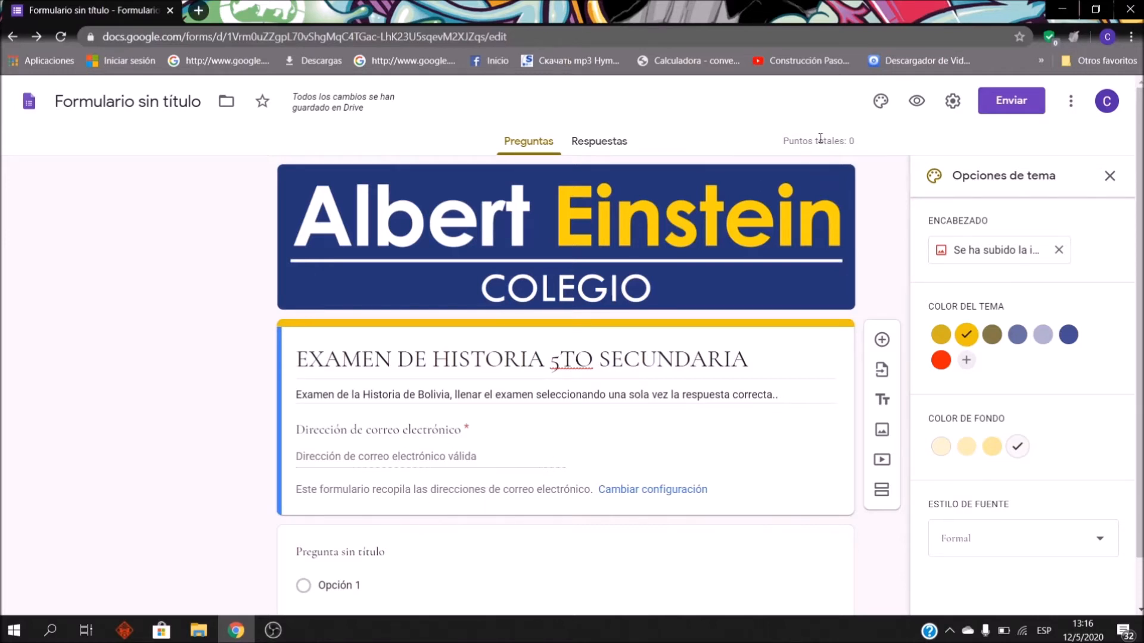
# Step: Save the settings with e-mail collection and the one-response limit on, then add a new question
pyautogui.click(956, 97)
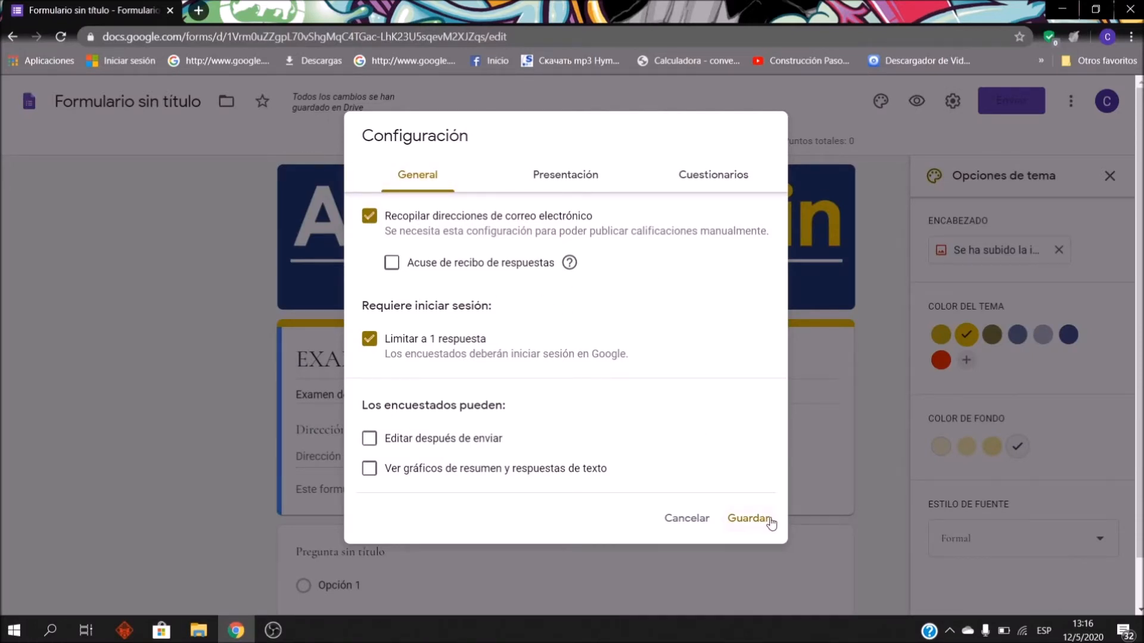
pyautogui.click(748, 518)
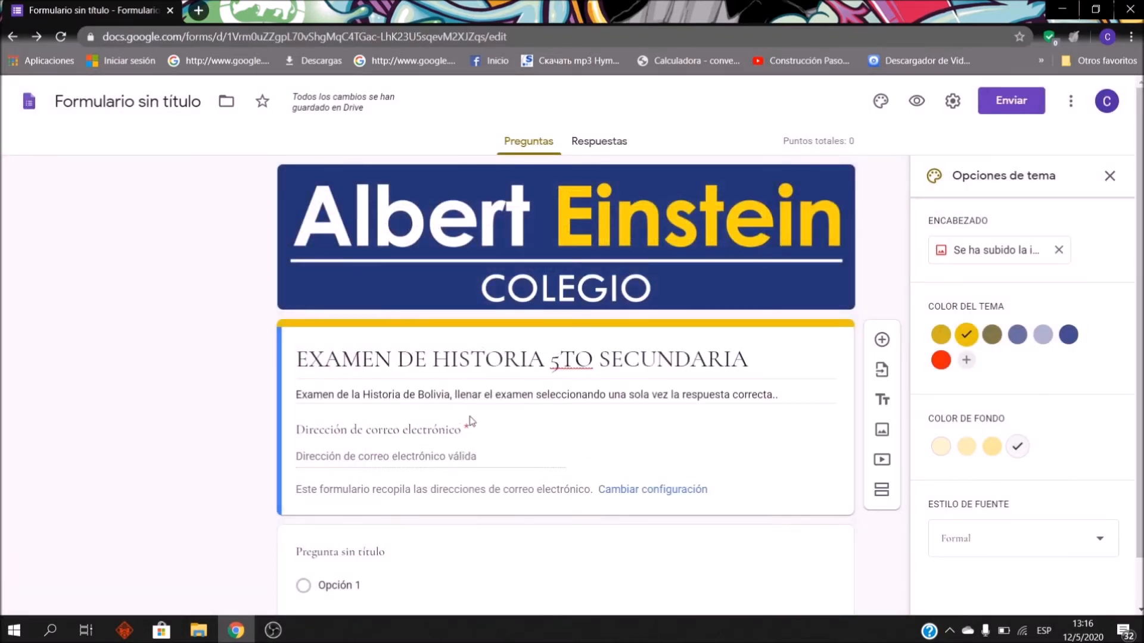
pyautogui.scroll(-1, 528, 335)
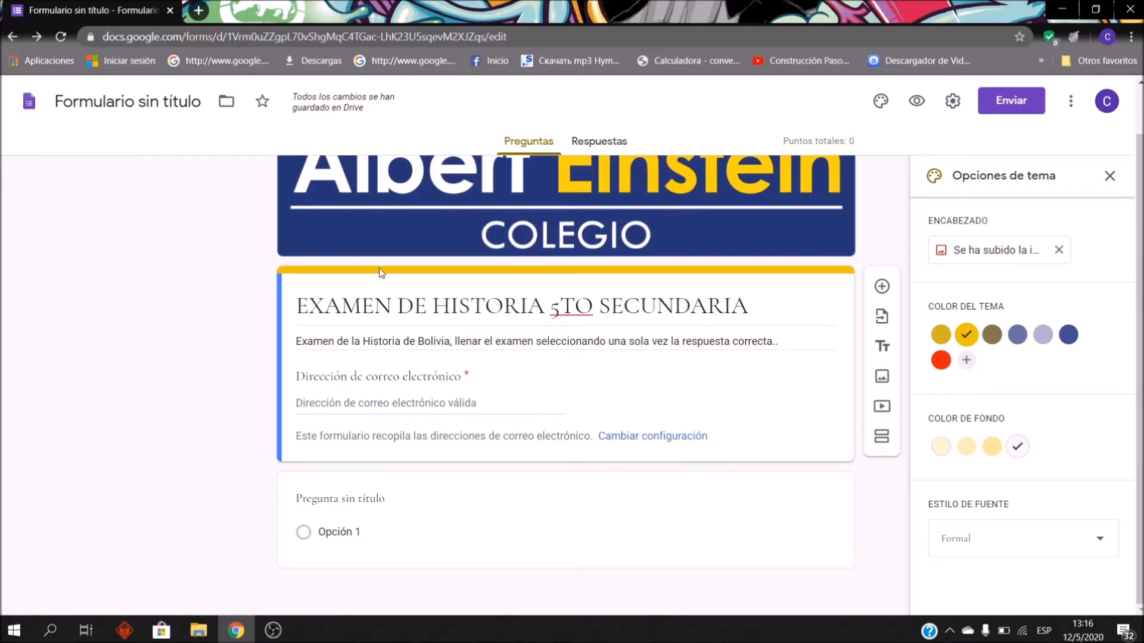
pyautogui.click(880, 286)
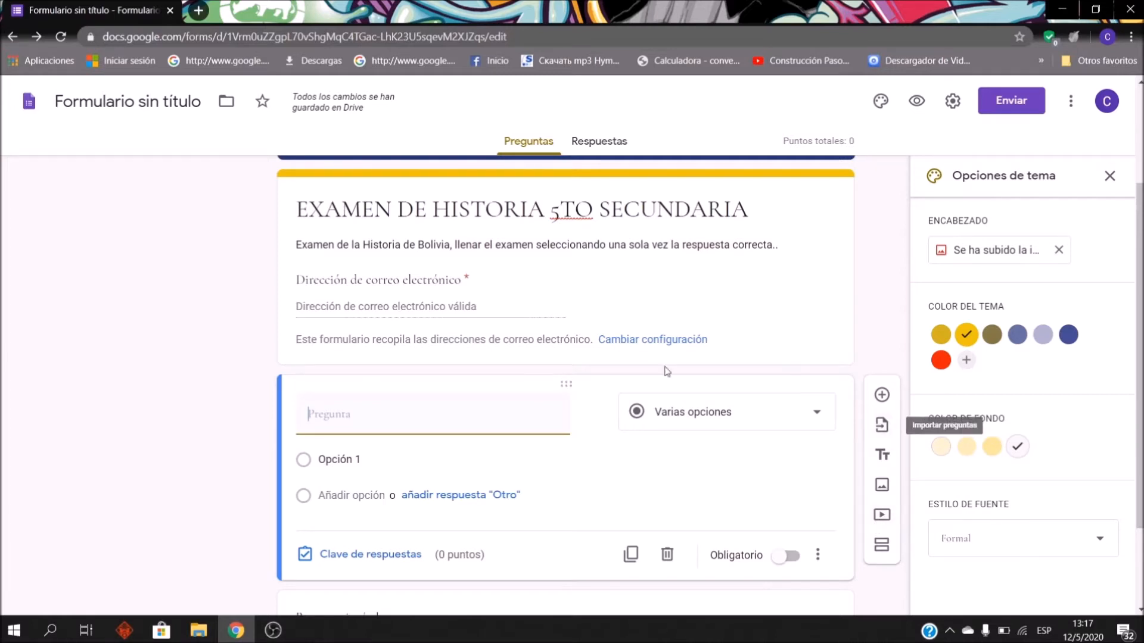
# Step: Place the cursor in the new multiple-choice question's Pregunta field
pyautogui.click(421, 410)
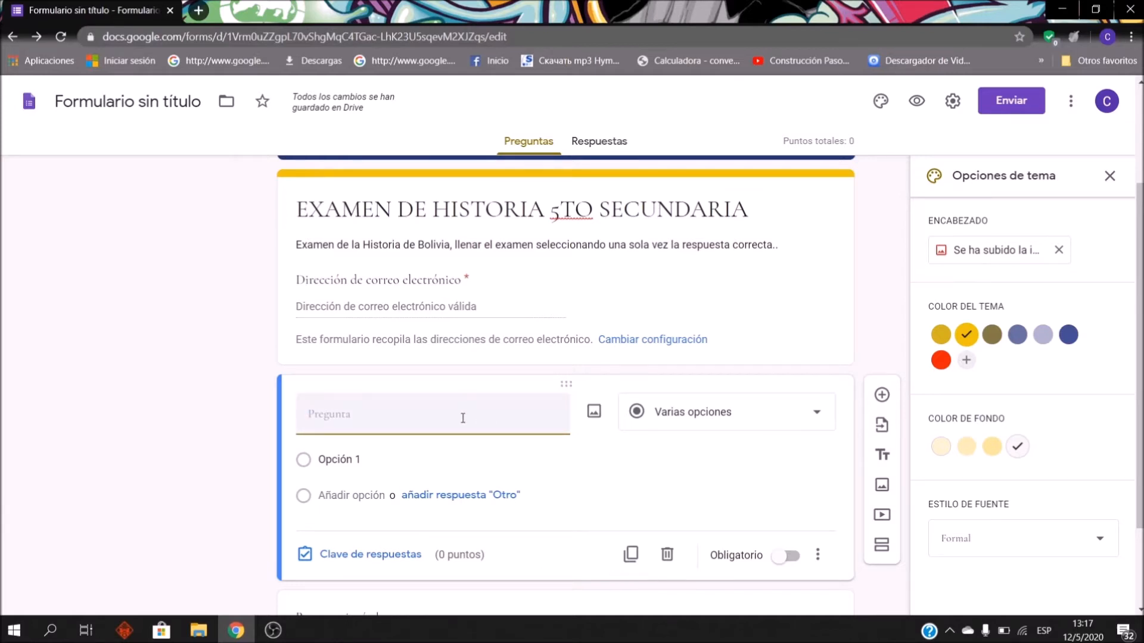
# Step: Change the question type to Respuesta corta
pyautogui.click(725, 427)
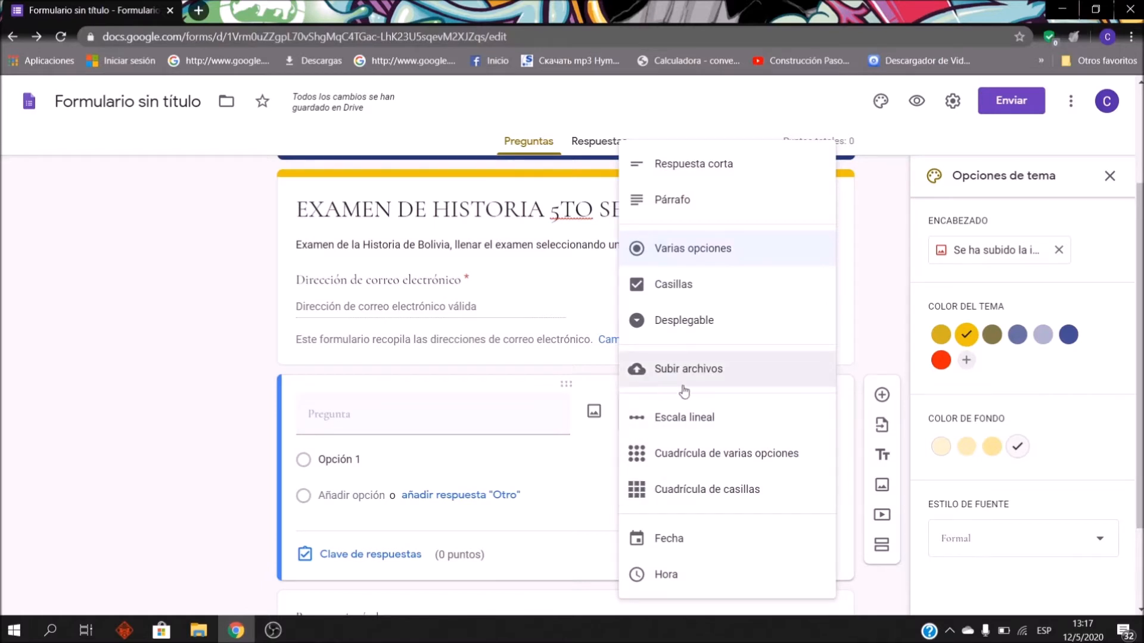
pyautogui.click(575, 505)
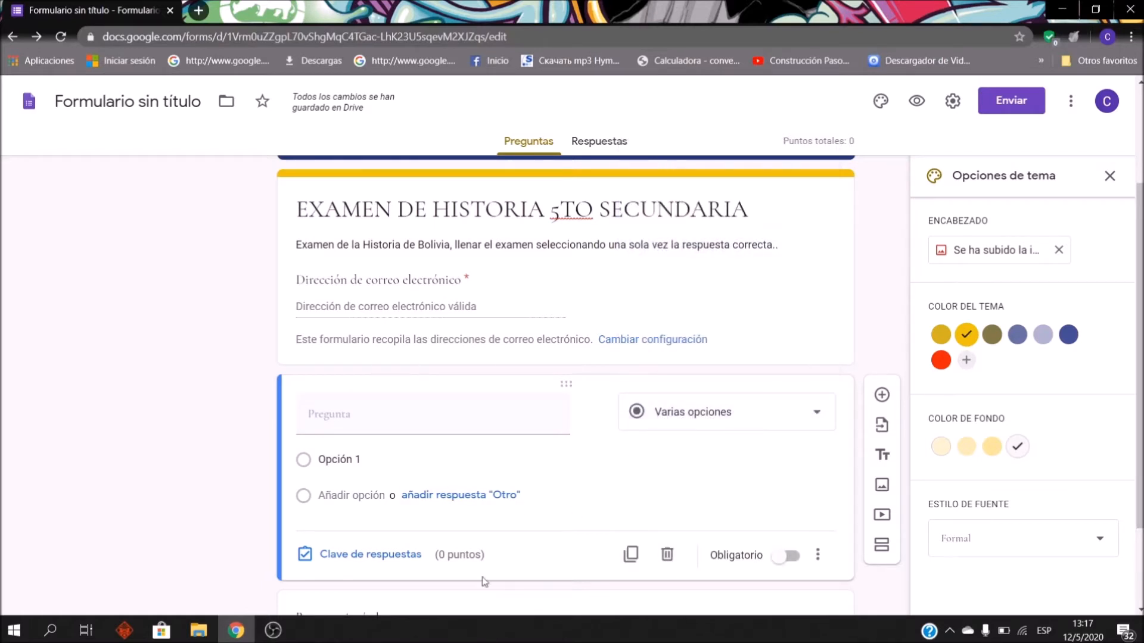
pyautogui.scroll(-1, 625, 399)
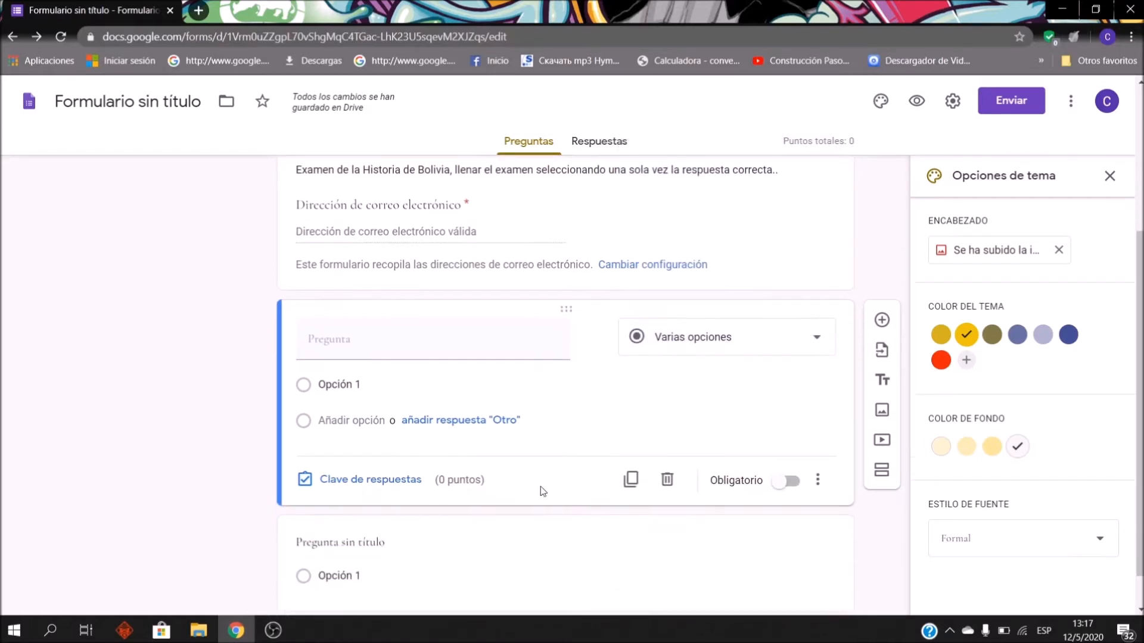
pyautogui.click(816, 337)
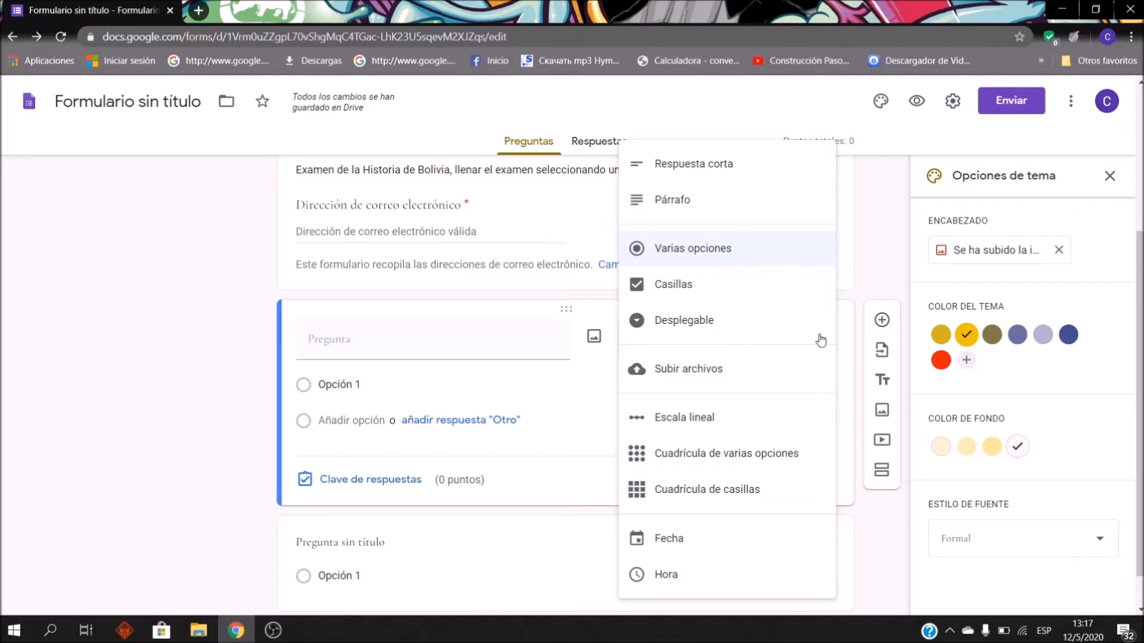
pyautogui.click(743, 178)
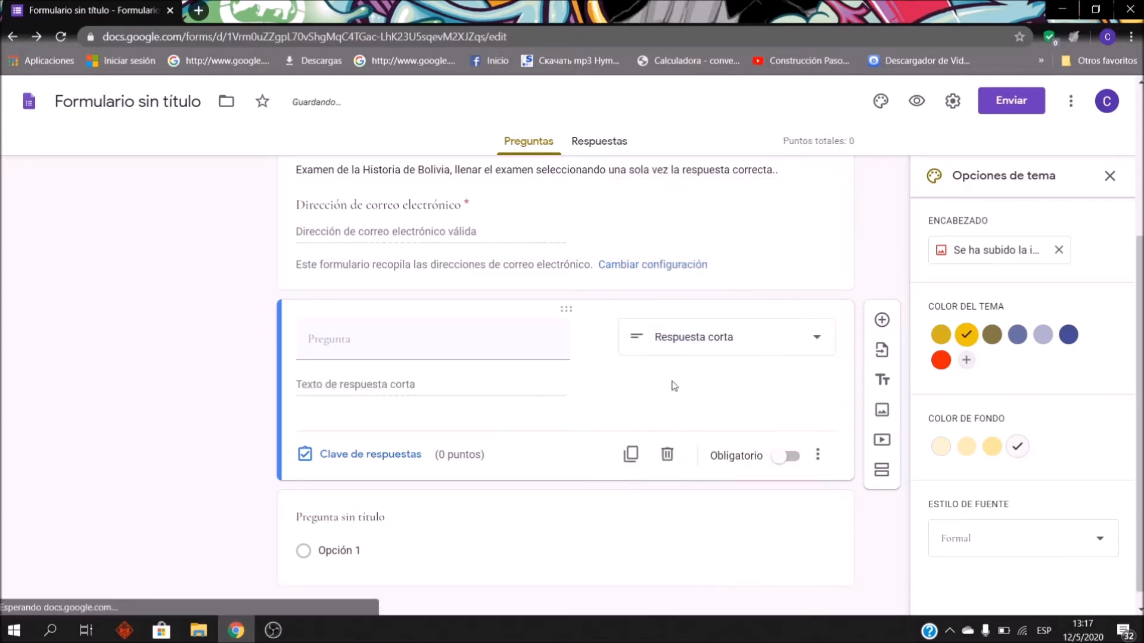
# Step: Title the question 'NOMBRE COMPLETO :' and mark it Obligatorio
pyautogui.click(449, 339)
pyautogui.write('NOMBRE COMPLETO ')
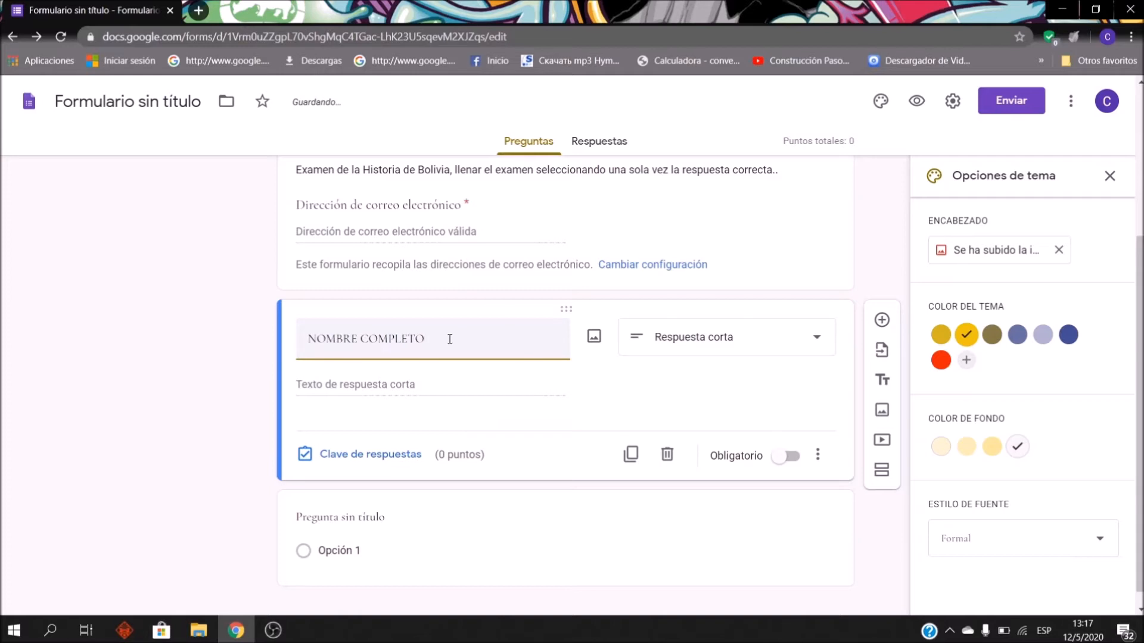
pyautogui.write(':')
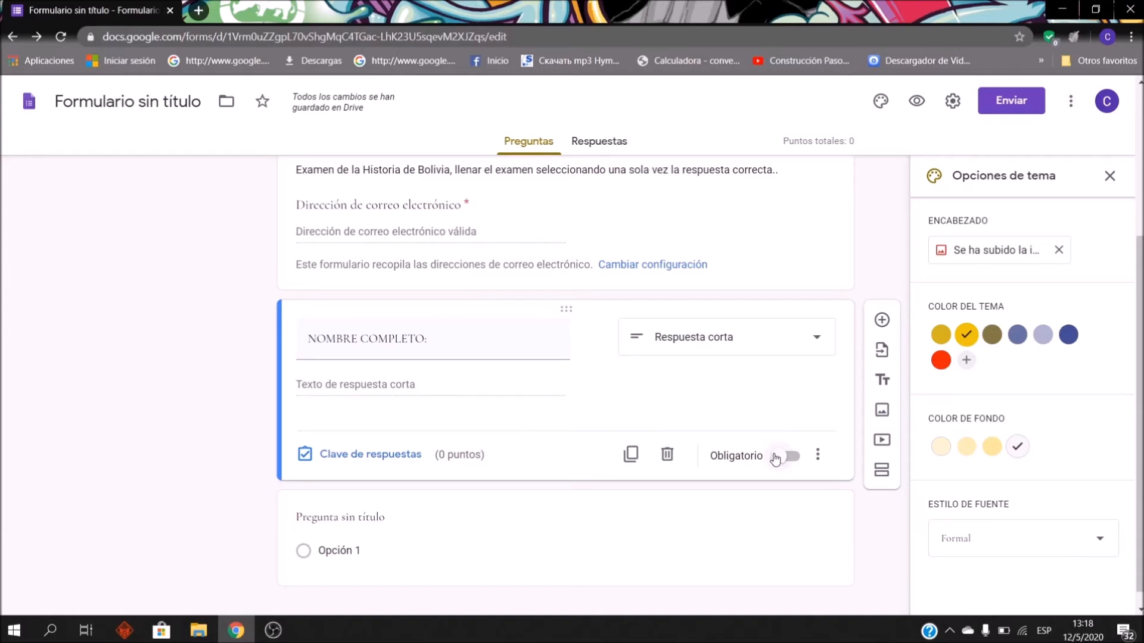
pyautogui.click(792, 461)
pyautogui.scroll(-1, 851, 452)
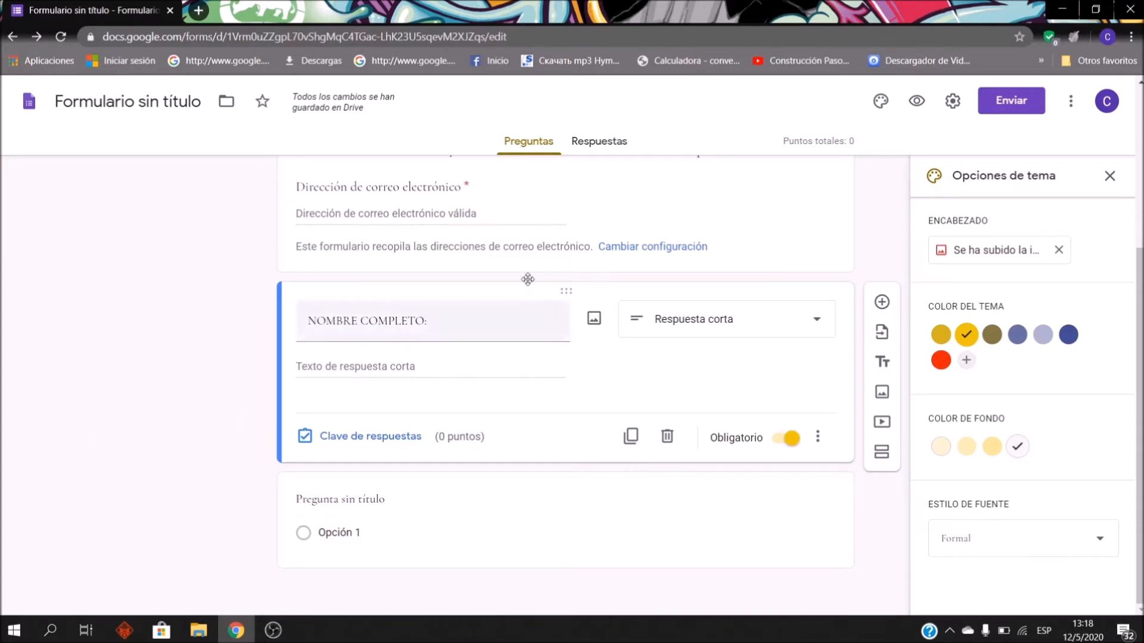
pyautogui.click(754, 208)
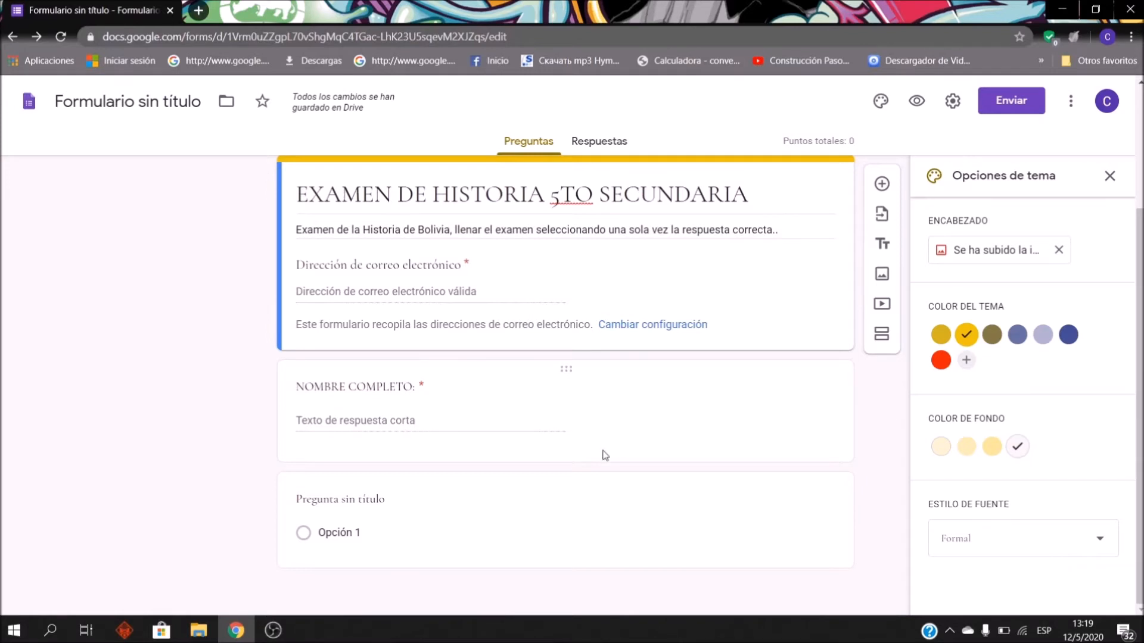
# Step: Add a second section to the quiz form
pyautogui.scroll(3, 597, 319)
pyautogui.scroll(-3, 582, 327)
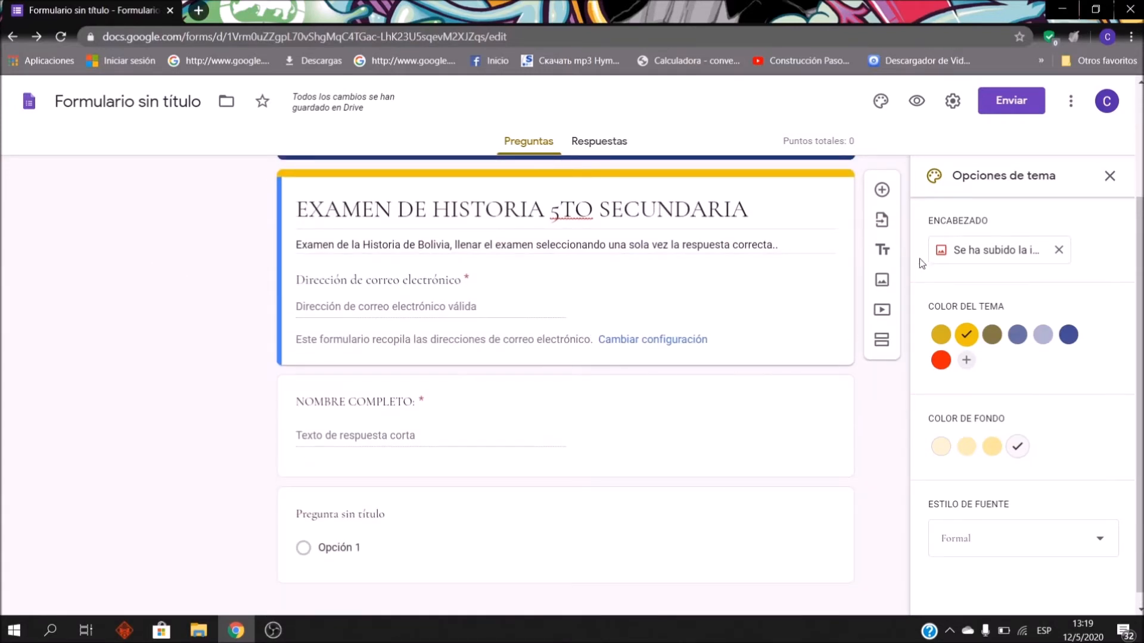
pyautogui.click(882, 340)
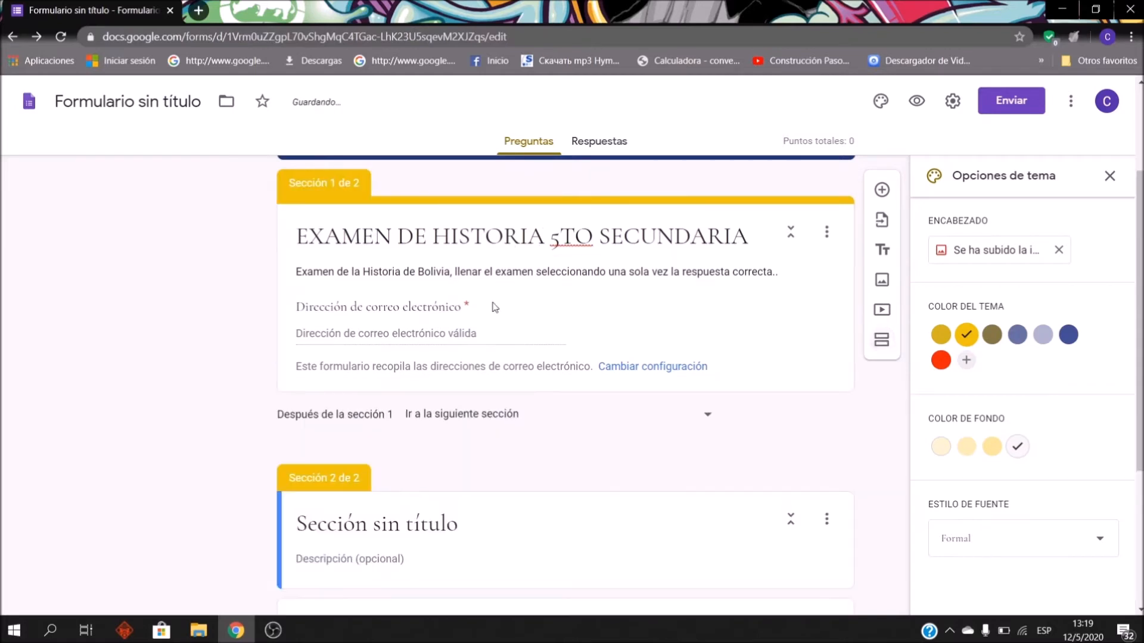
pyautogui.scroll(-1, 327, 374)
pyautogui.scroll(3, 327, 374)
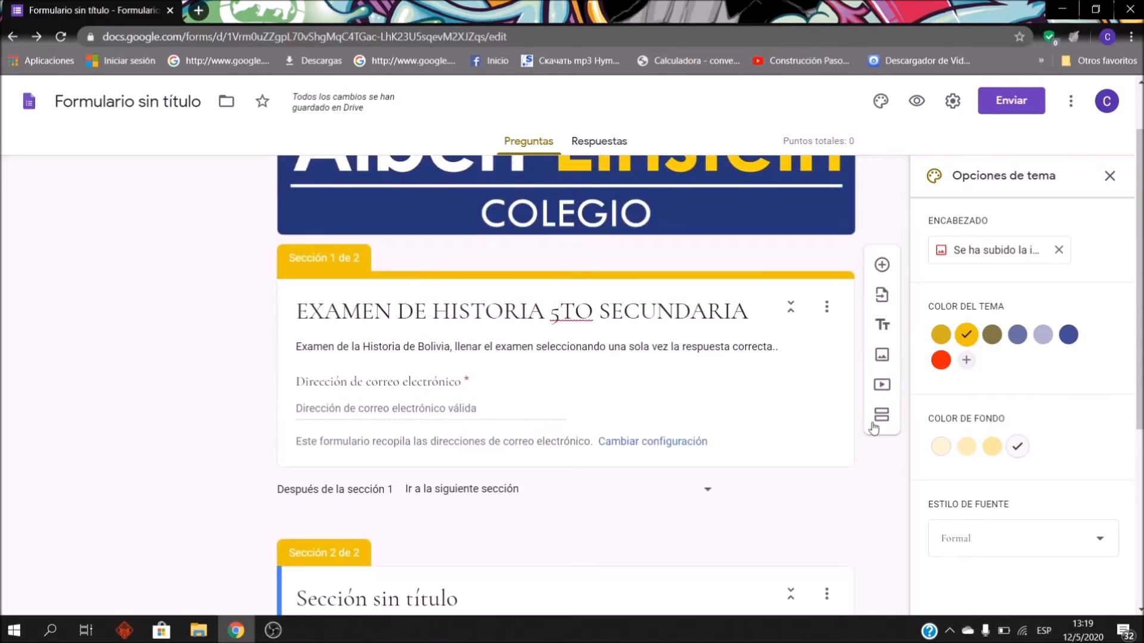
# Step: Drag the NOMBRE COMPLETO question into Section 1, just below the email field
pyautogui.scroll(-5, 626, 429)
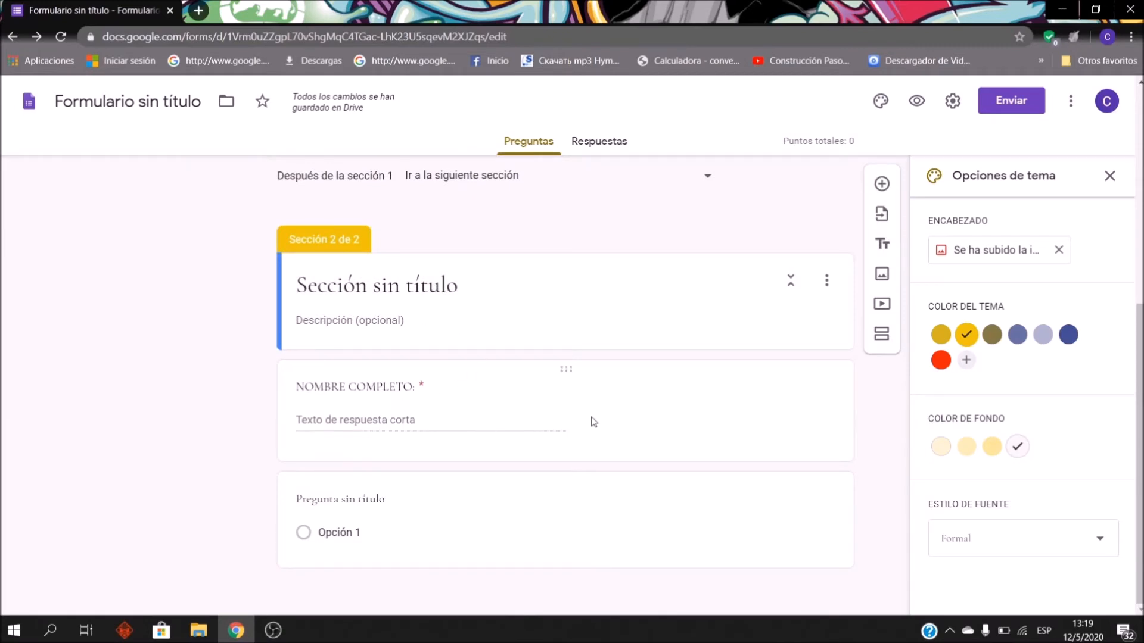
pyautogui.scroll(1, 427, 434)
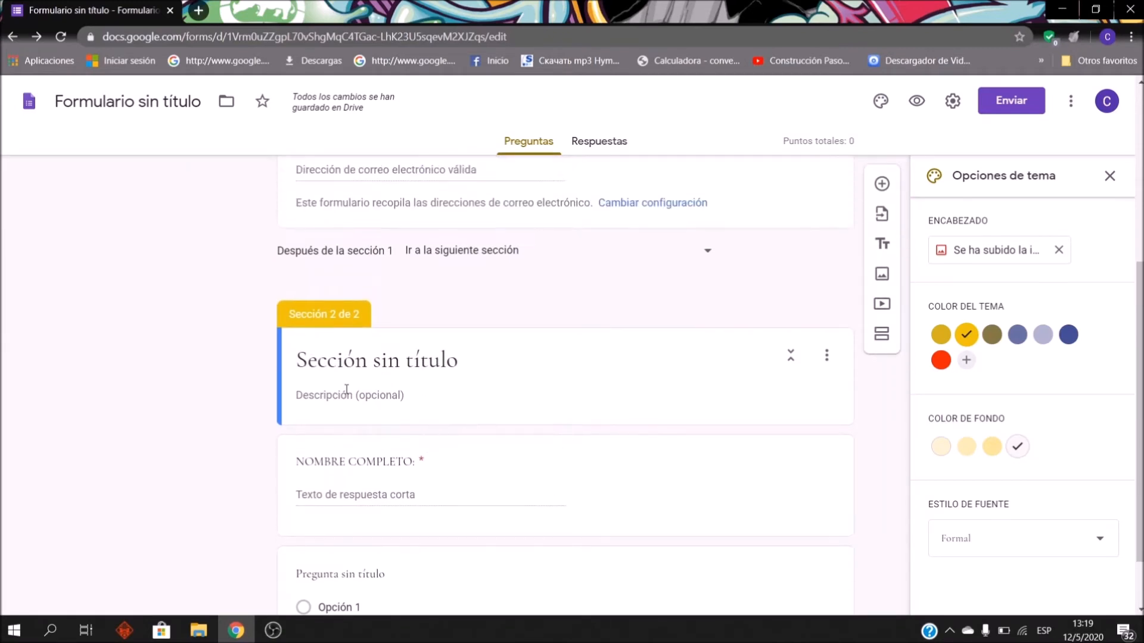
pyautogui.scroll(4, 560, 439)
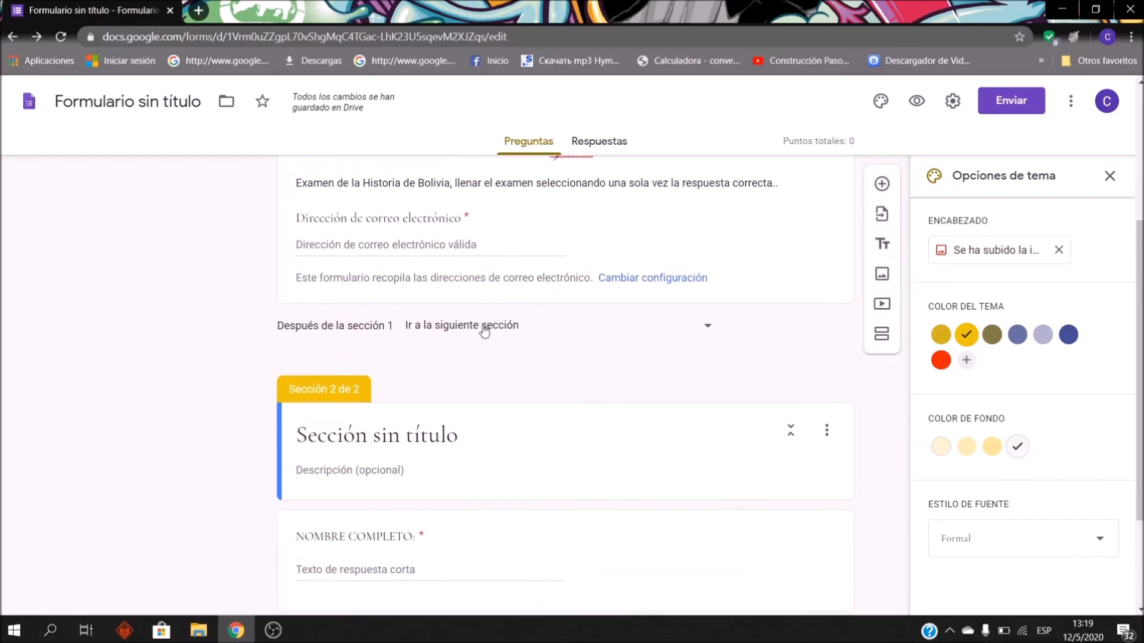
pyautogui.scroll(-4, 560, 309)
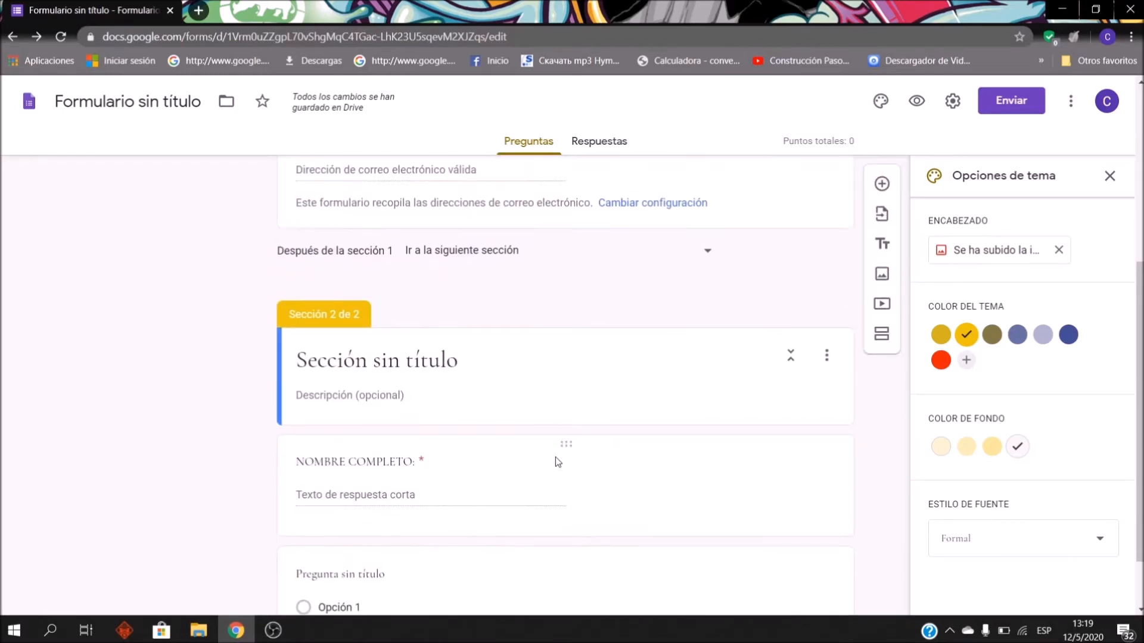
pyautogui.moveTo(572, 447); pyautogui.dragTo(581, 304)
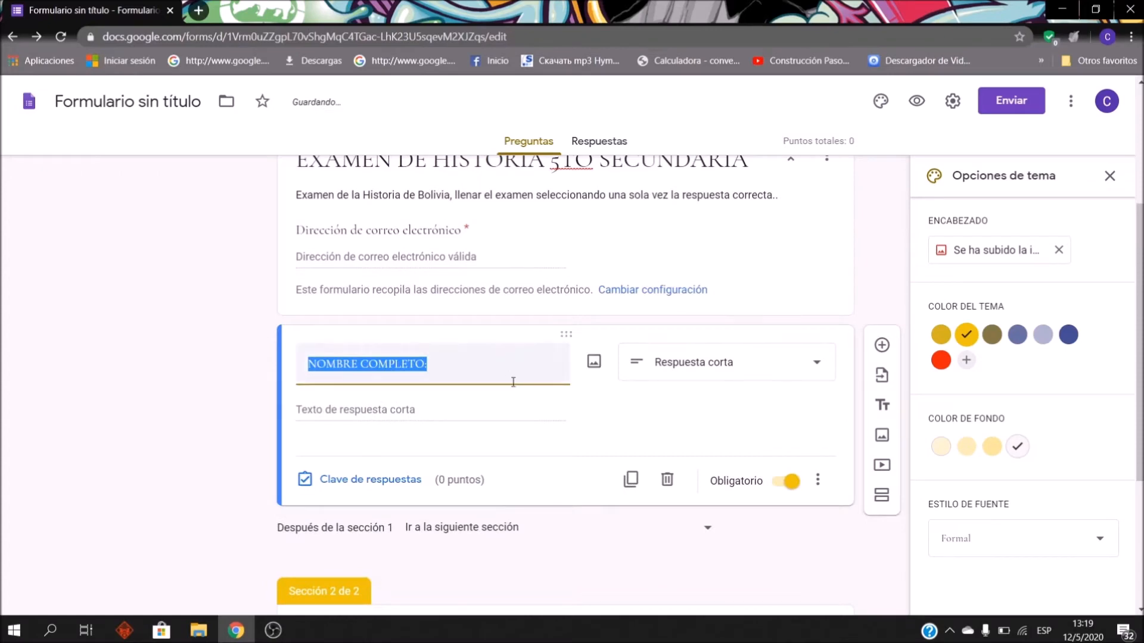
pyautogui.scroll(3, 512, 384)
pyautogui.scroll(-7, 512, 384)
# Step: Replace the 'Sección sin título' heading of section 2 with 'PREGUNTAS DEL EXAMEN'
pyautogui.click(491, 409)
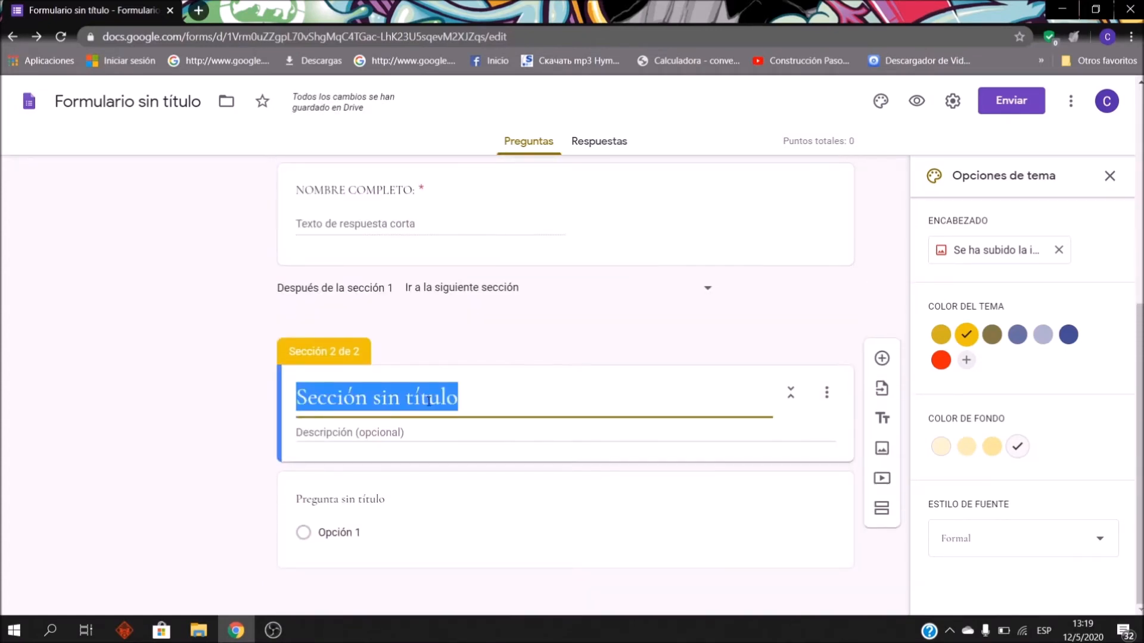
pyautogui.scroll(3, 500, 406)
pyautogui.scroll(-4, 507, 404)
pyautogui.write('PREGUN')
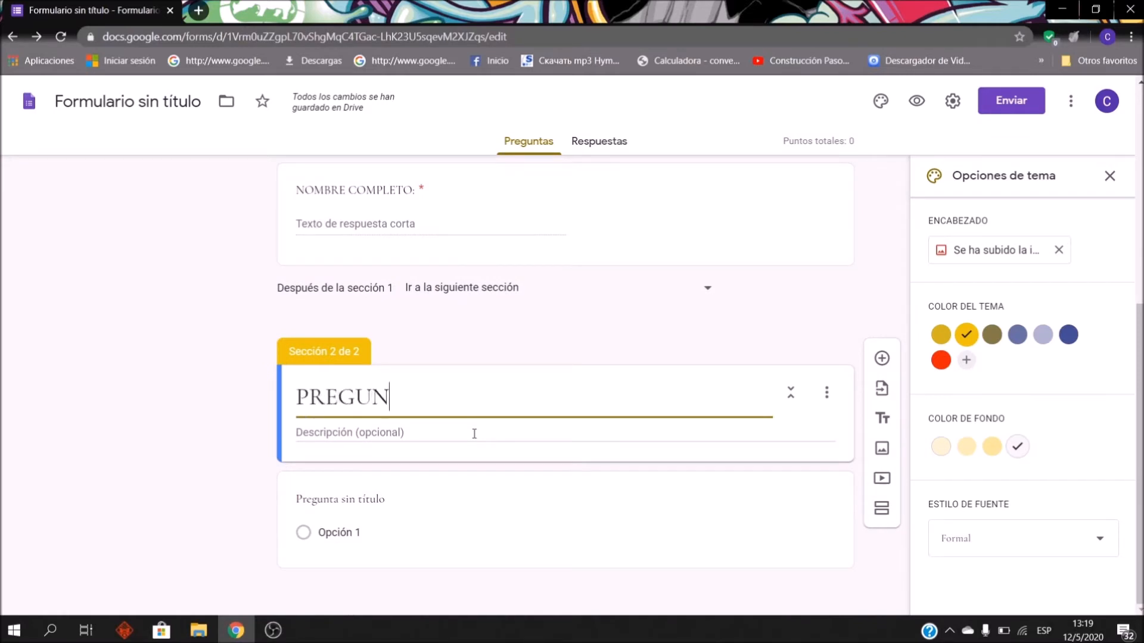
pyautogui.write('TAS DE')
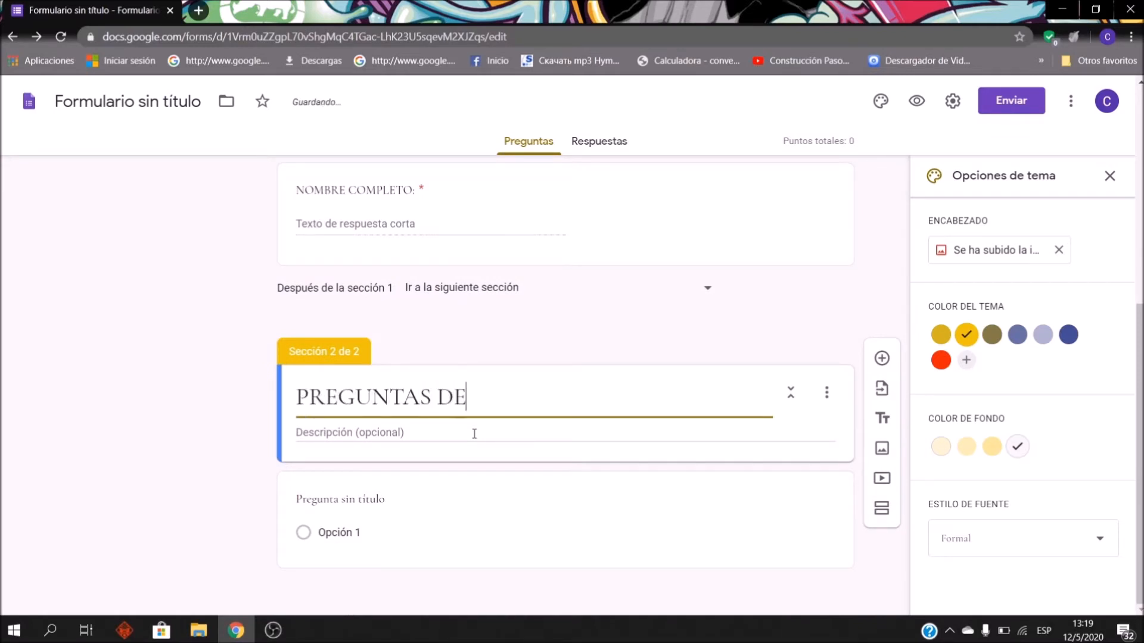
pyautogui.write('L EXAMEN')
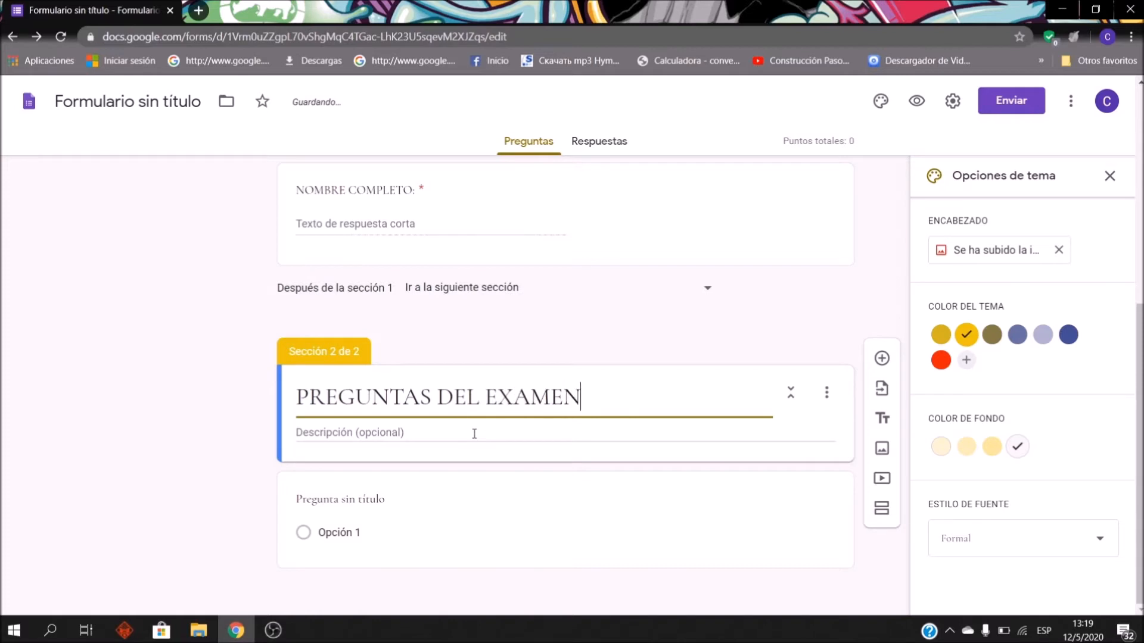
pyautogui.click(474, 433)
pyautogui.click(58, 406)
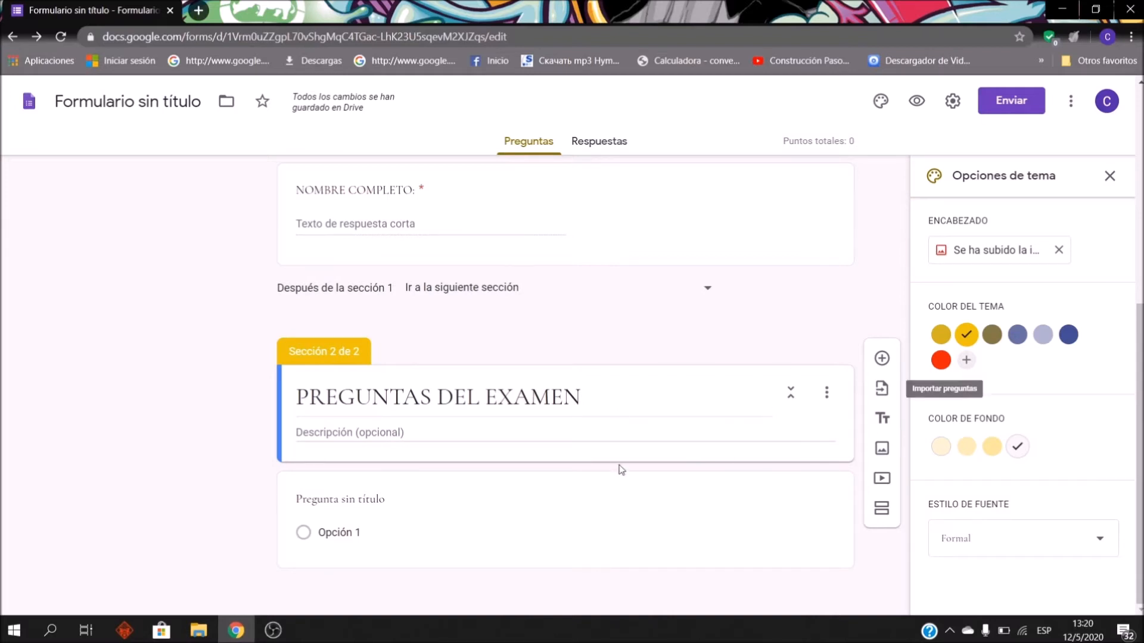
pyautogui.click(570, 483)
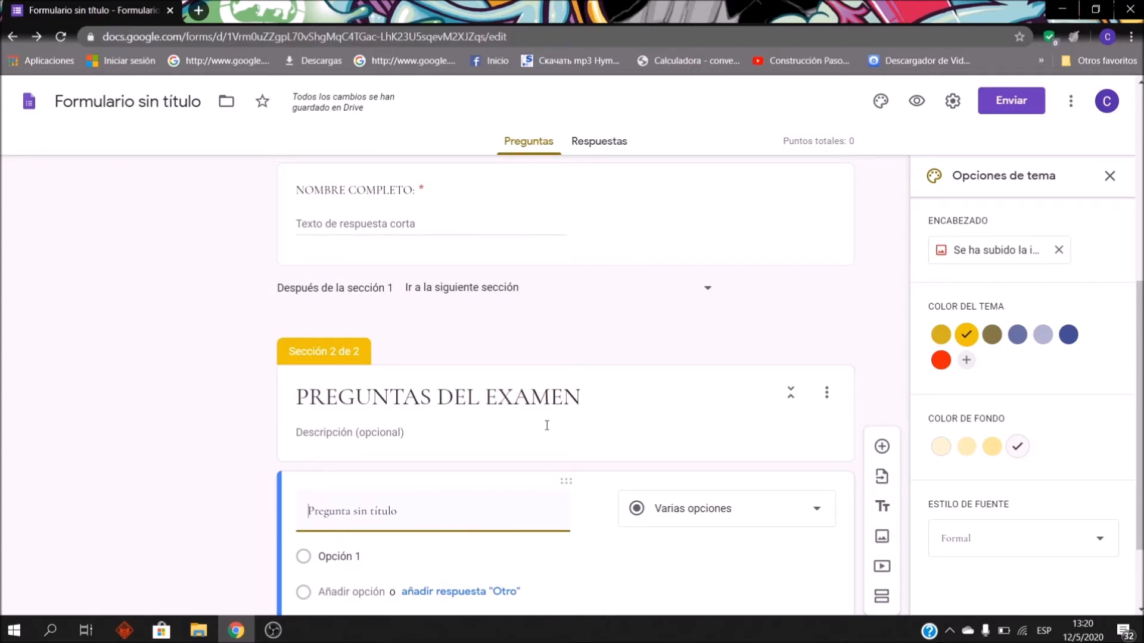
pyautogui.scroll(7, 515, 360)
pyautogui.scroll(-9, 515, 390)
pyautogui.click(515, 389)
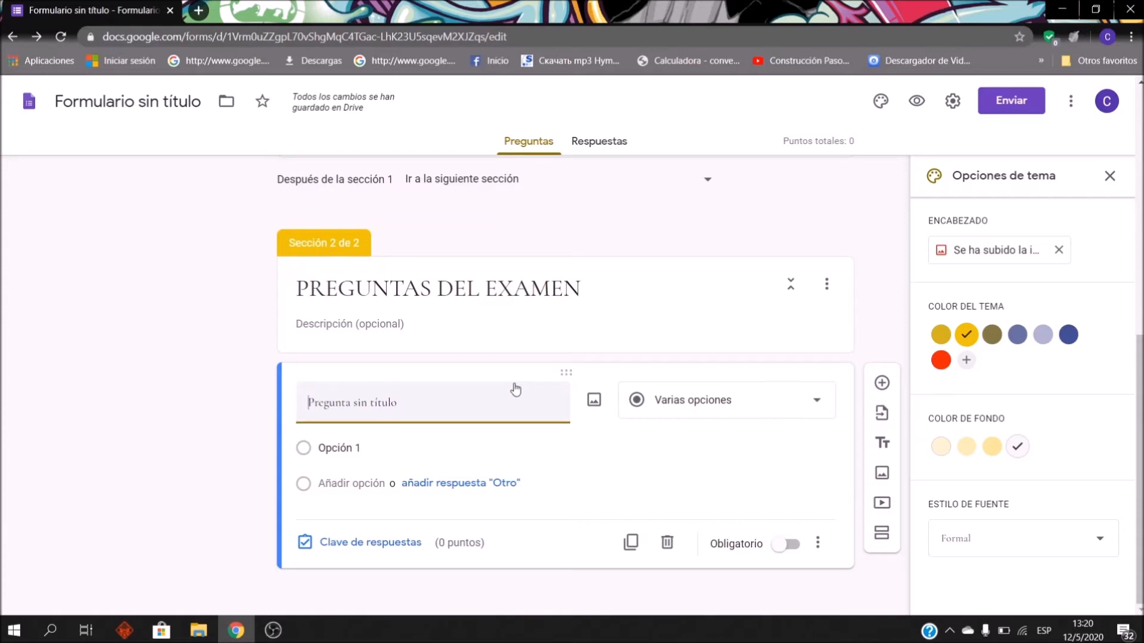
pyautogui.scroll(1, 563, 342)
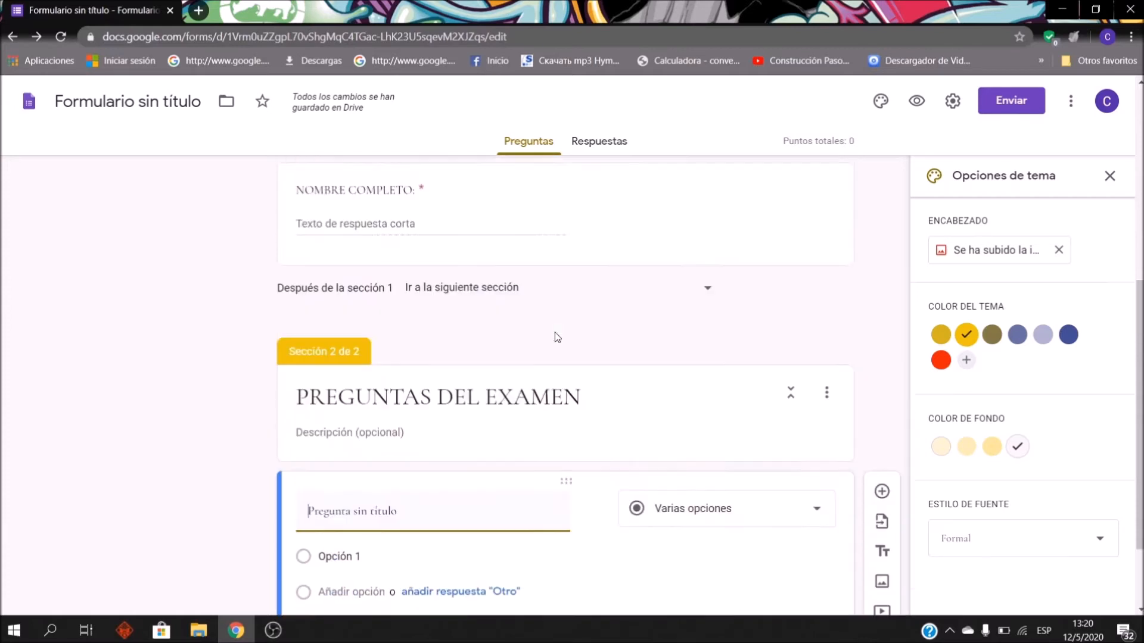
pyautogui.scroll(-1, 557, 334)
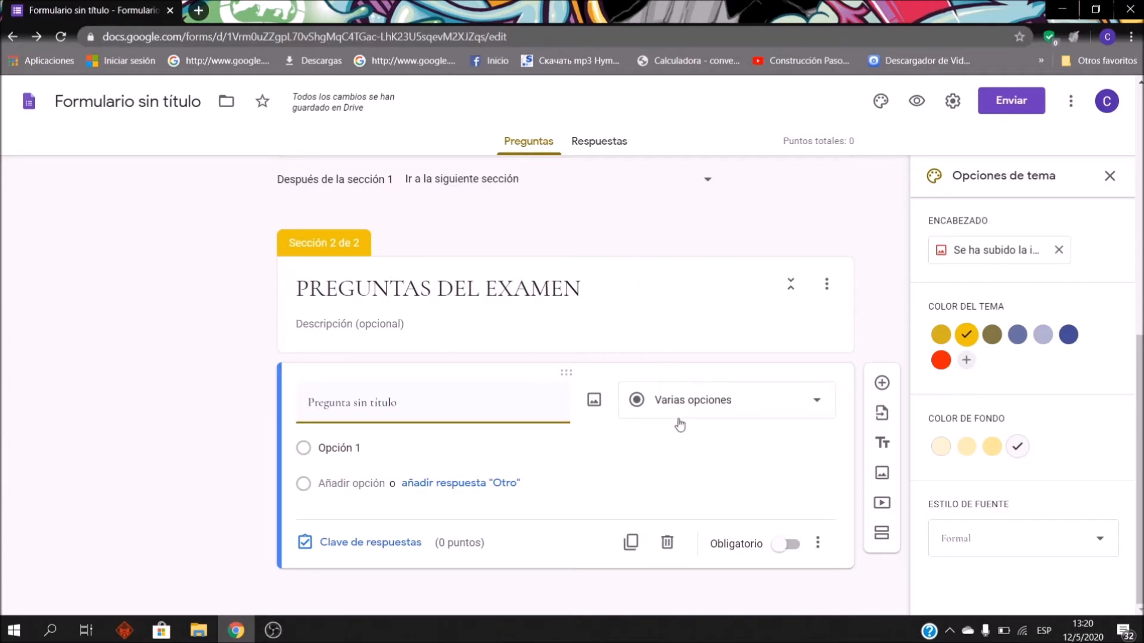
pyautogui.click(713, 404)
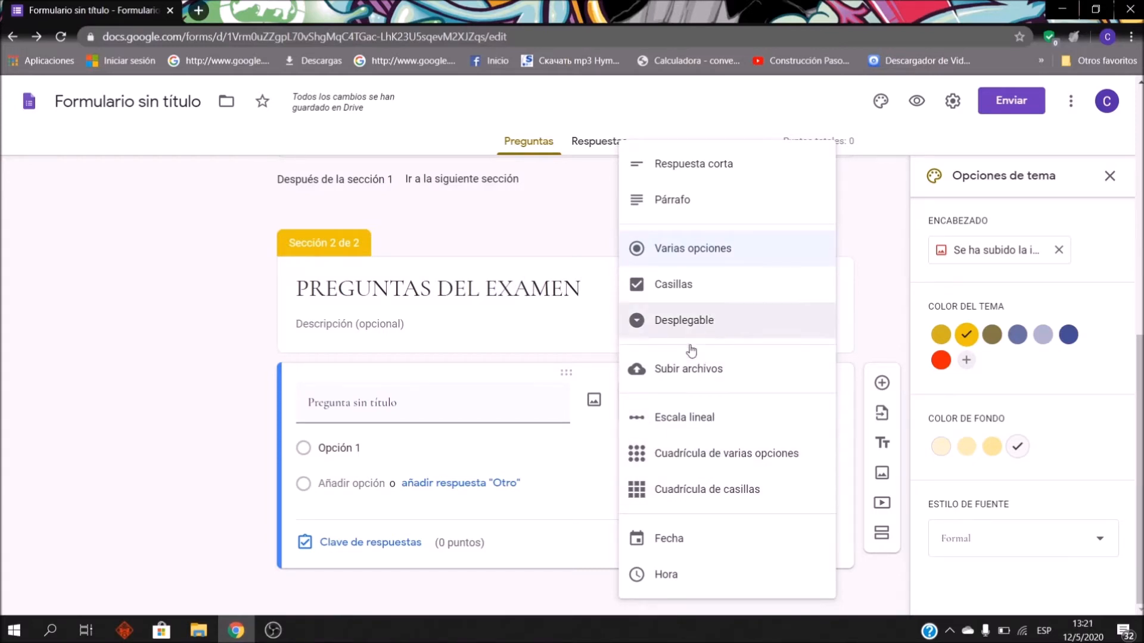
pyautogui.click(747, 247)
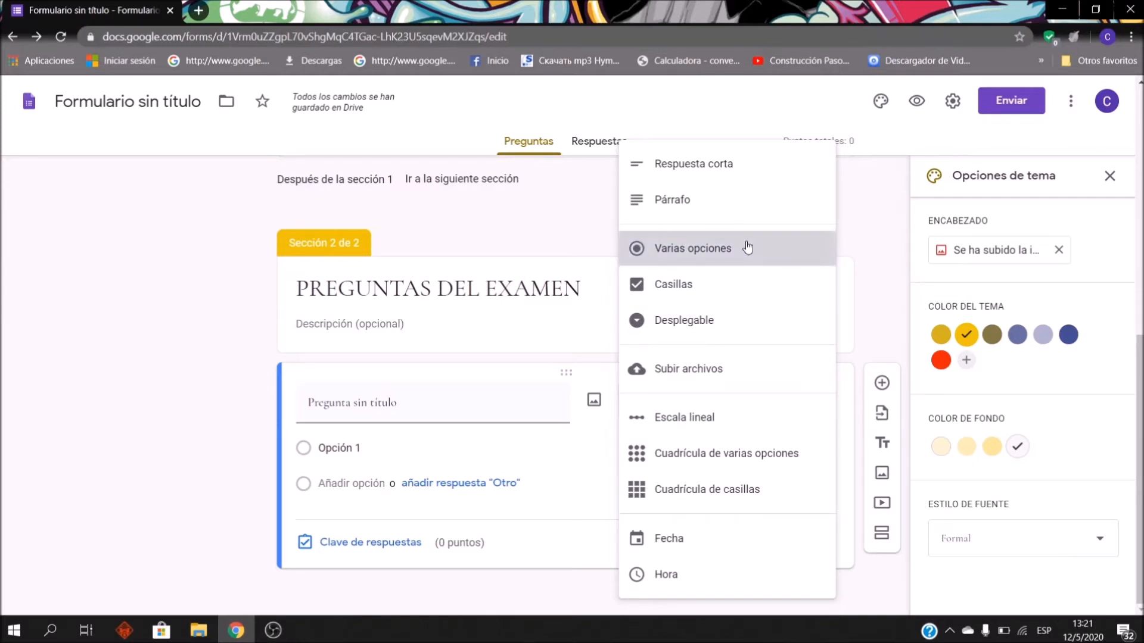
pyautogui.click(414, 399)
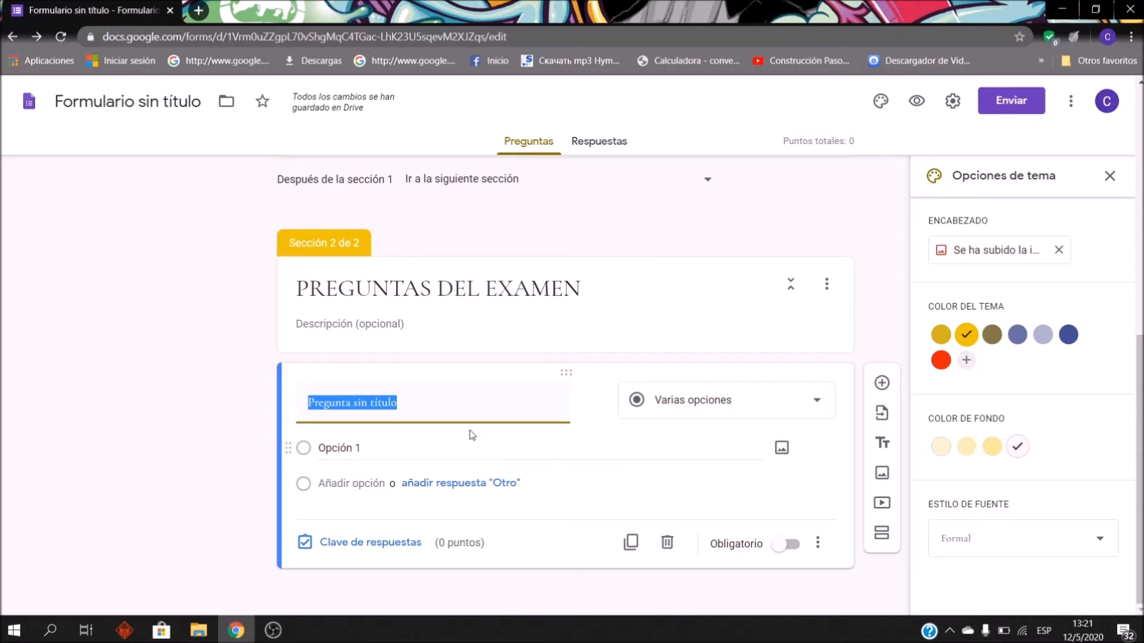
# Step: Title the question 'Que año fue fundado Bolivia como estado independiente?', correcting typos along the way
pyautogui.write('R')
pyautogui.press('BackSpace')
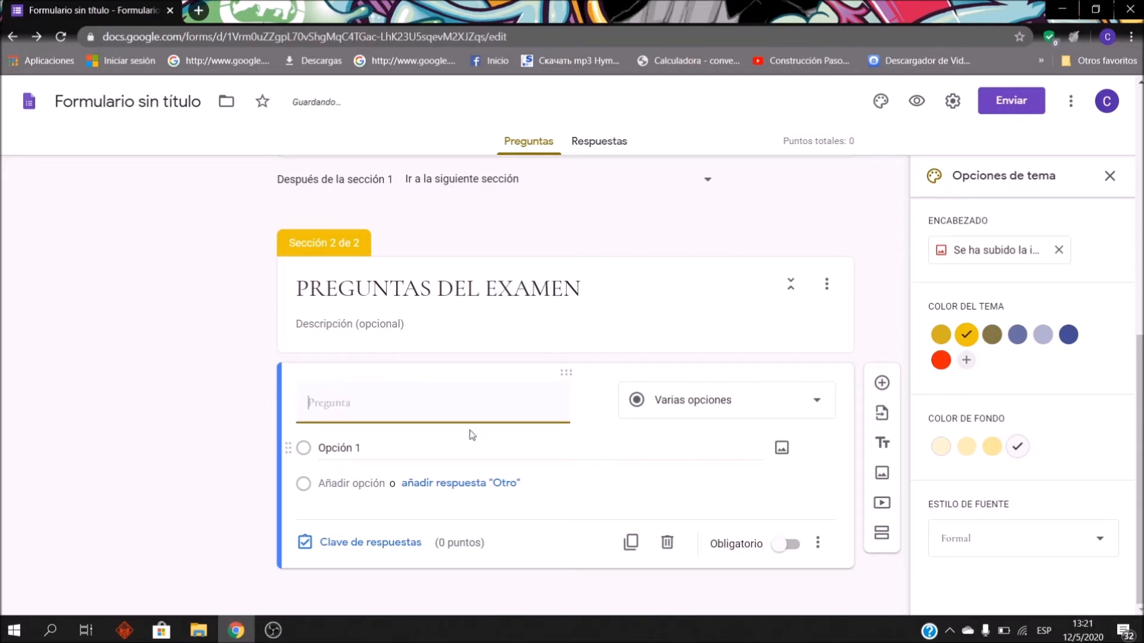
pyautogui.write('qUE P')
pyautogui.press('BackSpace')
pyautogui.press('BackSpace')
pyautogui.press('BackSpace')
pyautogui.press('BackSpace')
pyautogui.press('BackSpace')
pyautogui.write('q')
pyautogui.press('BackSpace')
pyautogui.write('Que año fue creado s')
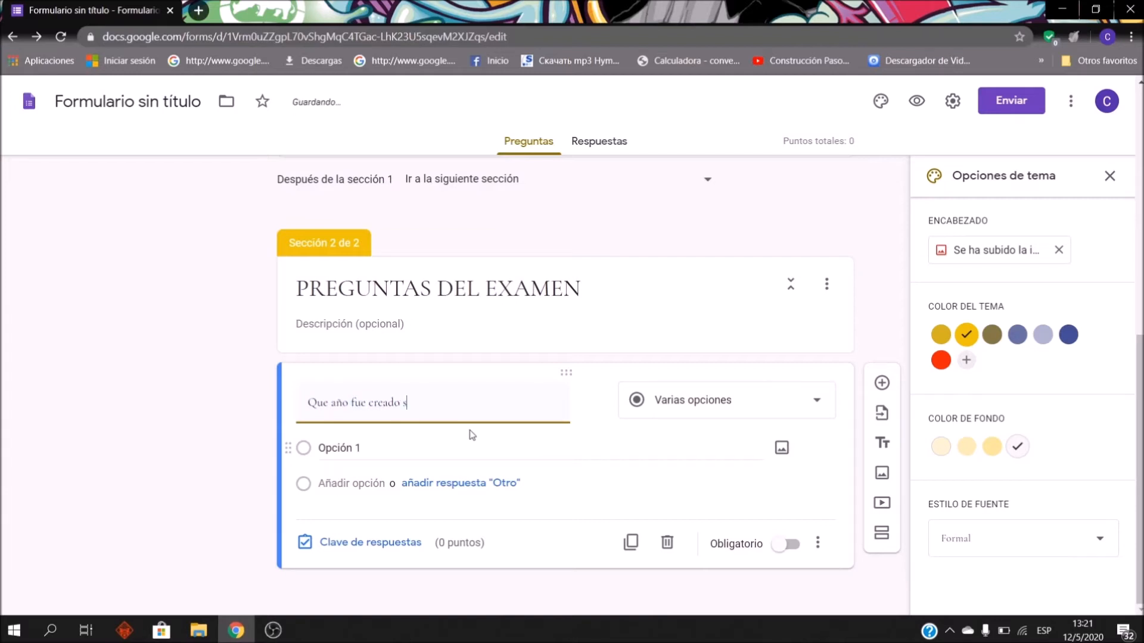
pyautogui.press('BackSpace')
pyautogui.write('o')
pyautogui.press('BackSpace')
pyautogui.press('BackSpace')
pyautogui.press('BackSpace')
pyautogui.press('BackSpace')
pyautogui.press('BackSpace')
pyautogui.press('BackSpace')
pyautogui.write('fundado e')
pyautogui.press('BackSpace')
pyautogui.write('Bolivia como estado independiente?')
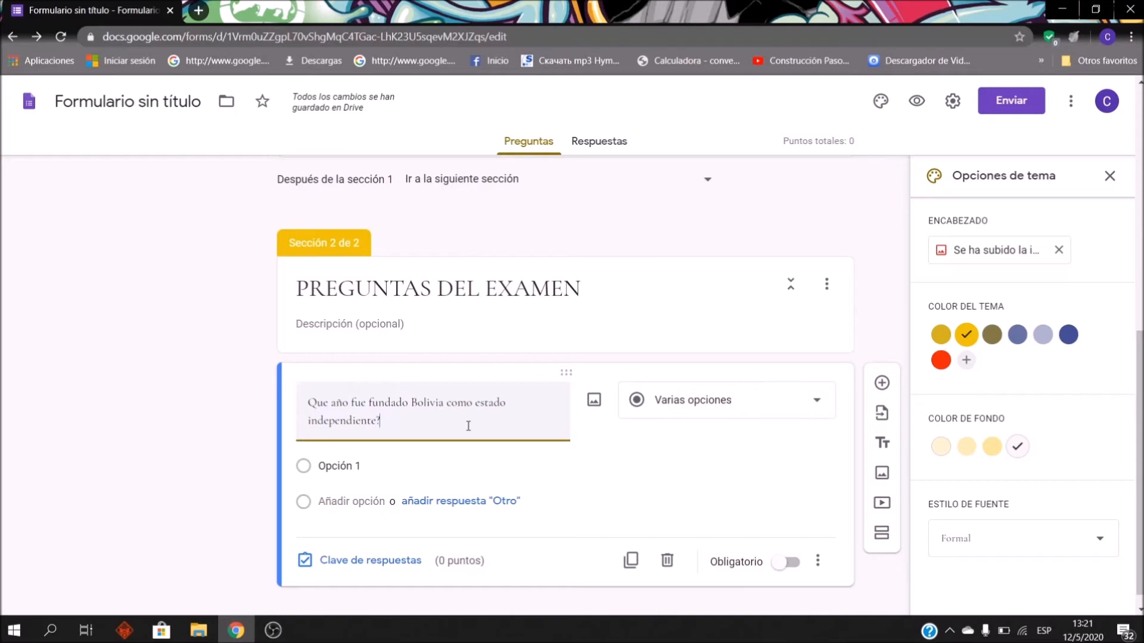
pyautogui.scroll(-1, 586, 376)
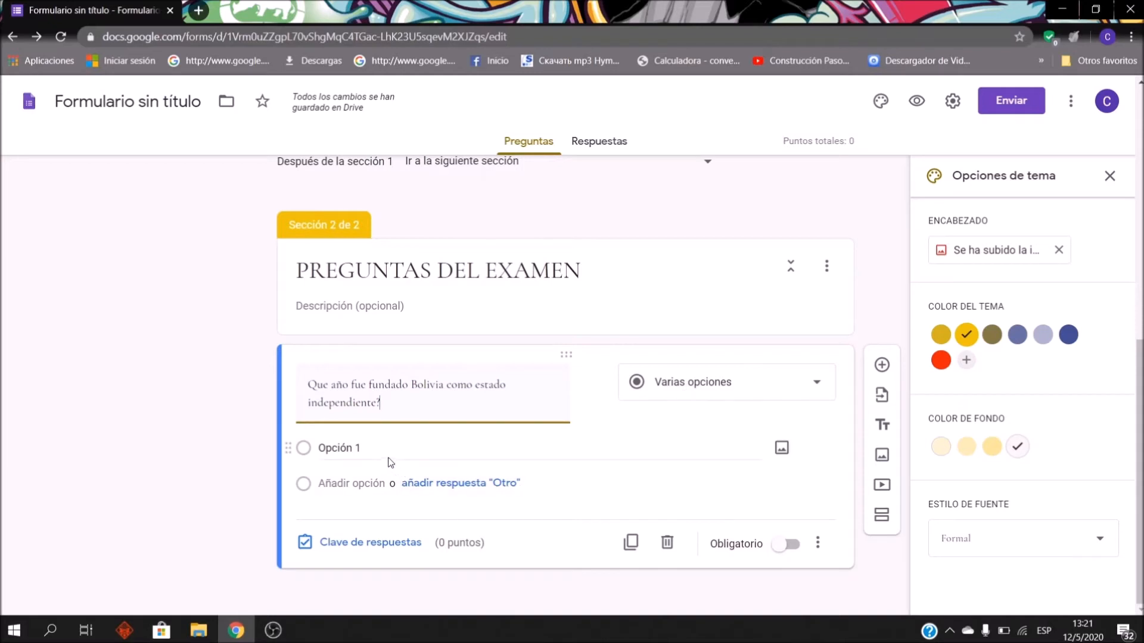
# Step: Enter 1825 and 1925 as the first two answer options
pyautogui.click(374, 450)
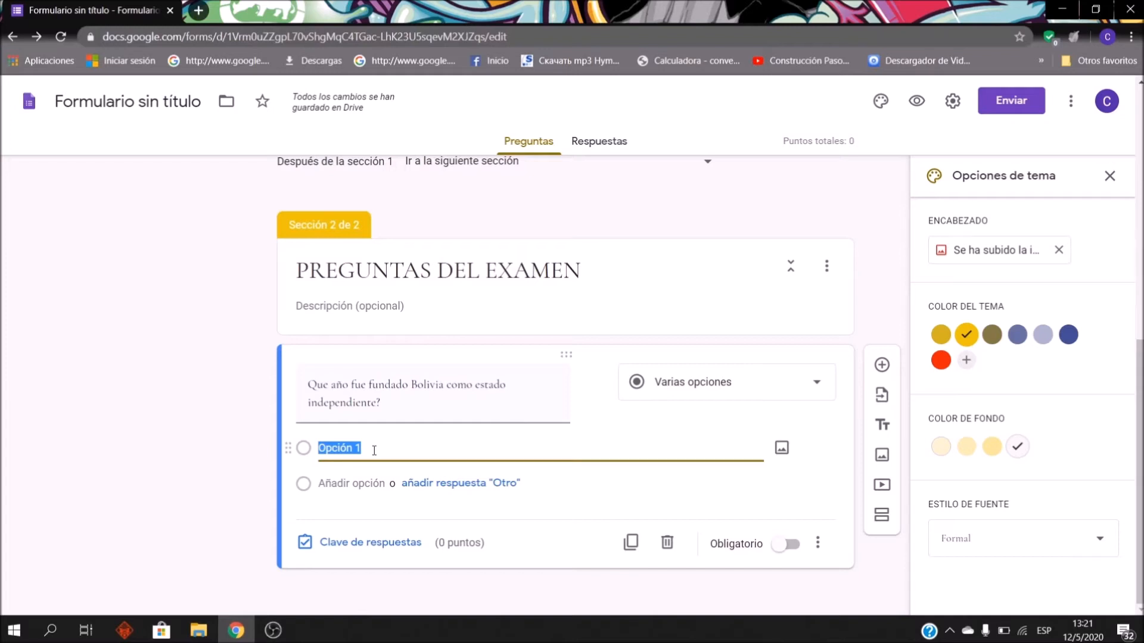
pyautogui.write('12')
pyautogui.press('BackSpace')
pyautogui.write('825')
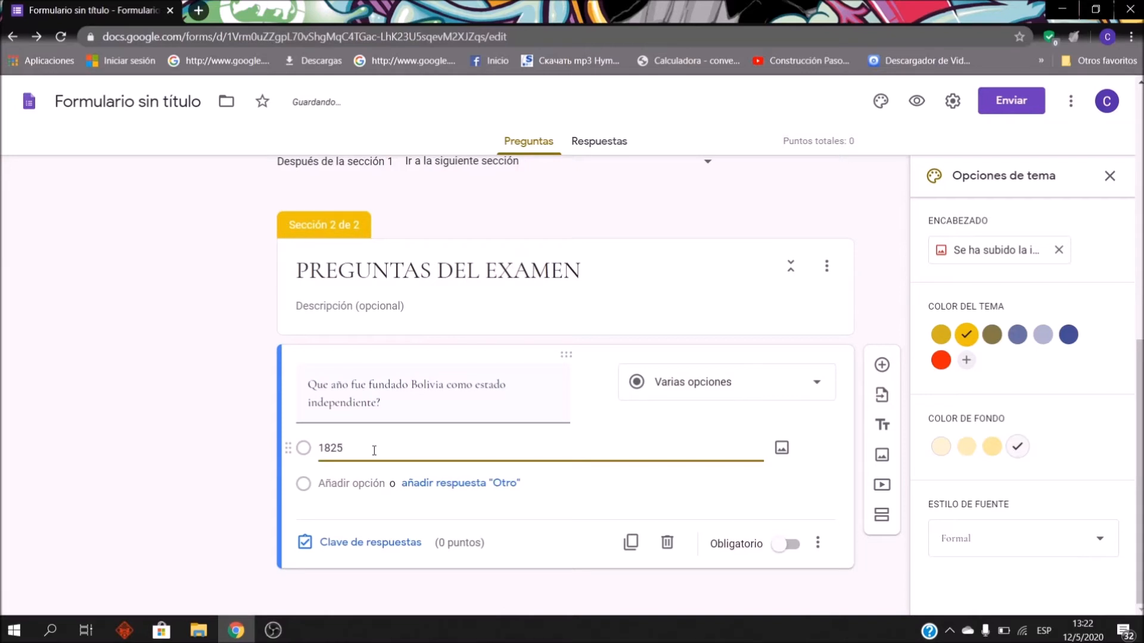
pyautogui.click(355, 482)
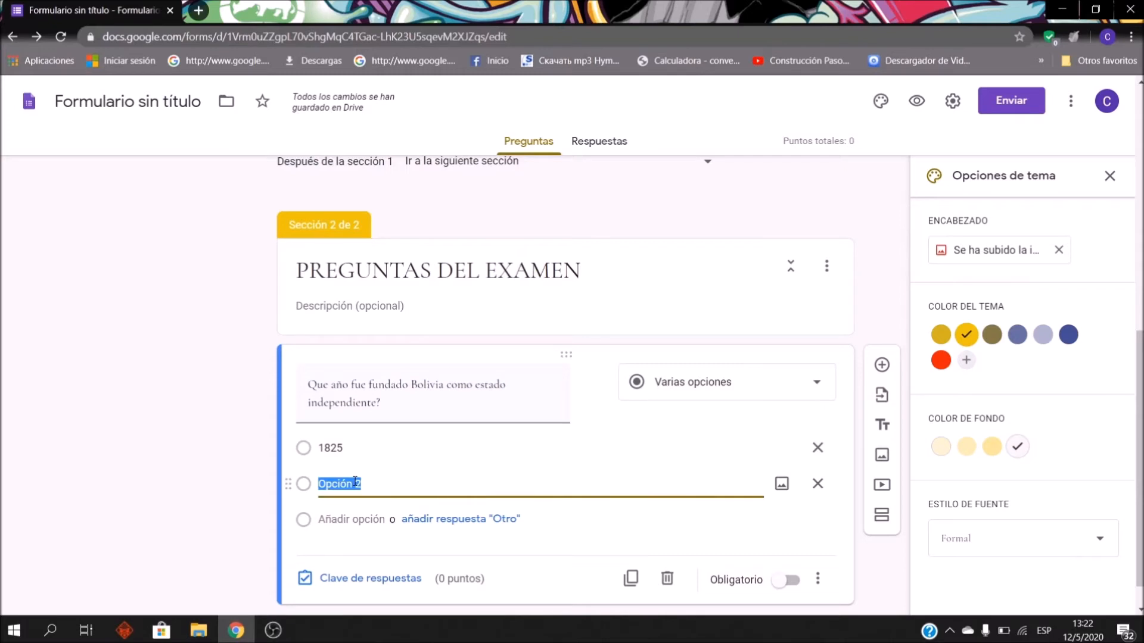
pyautogui.write('1925')
# Step: Add the options 1840, 1830 and 1850, plus an 'Otro' answer choice
pyautogui.press('Return')
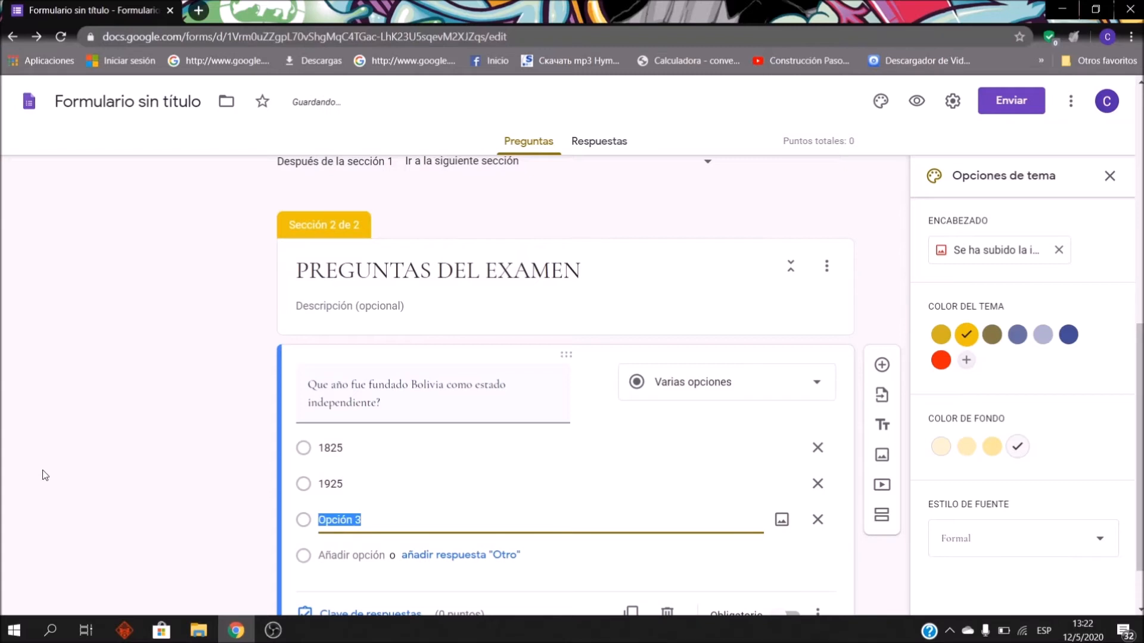
pyautogui.write('1840')
pyautogui.press('Return')
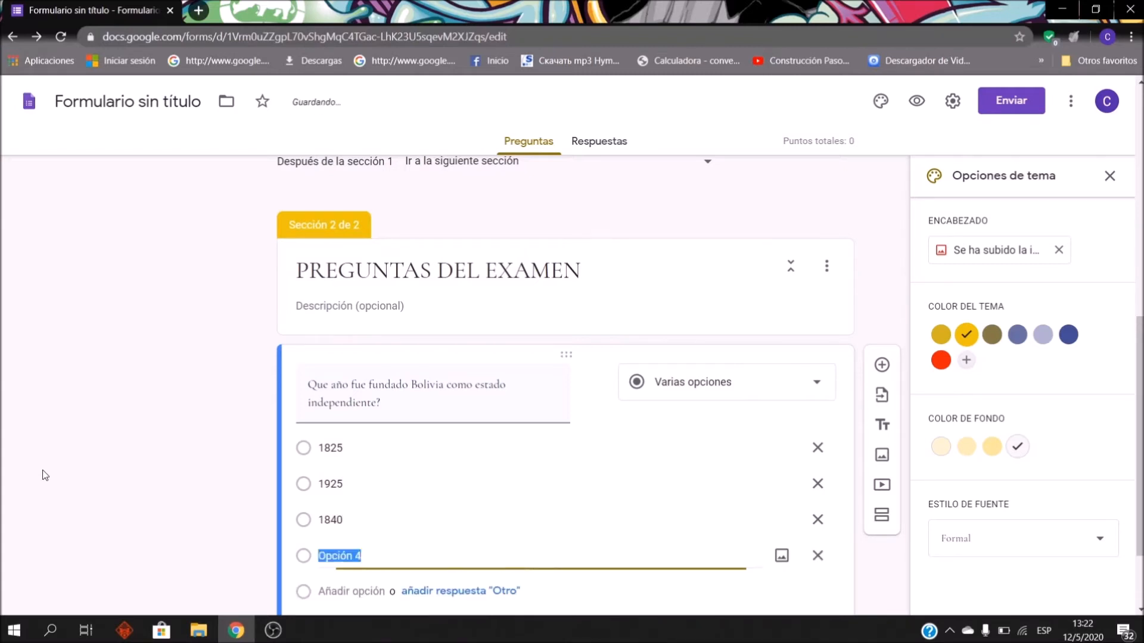
pyautogui.write('1830')
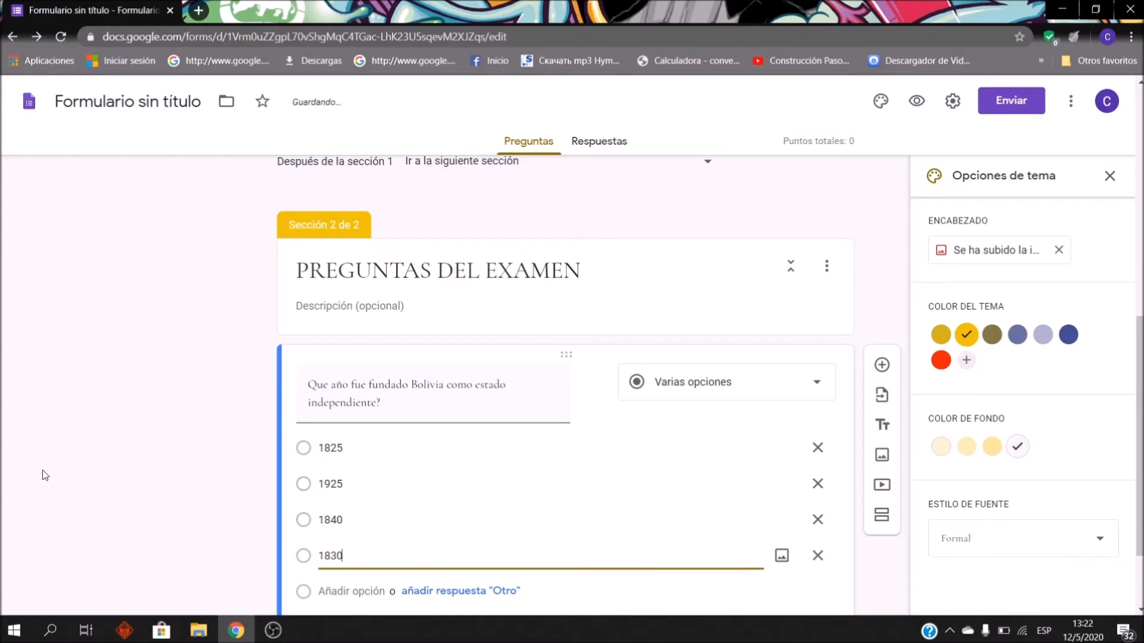
pyautogui.press('Return')
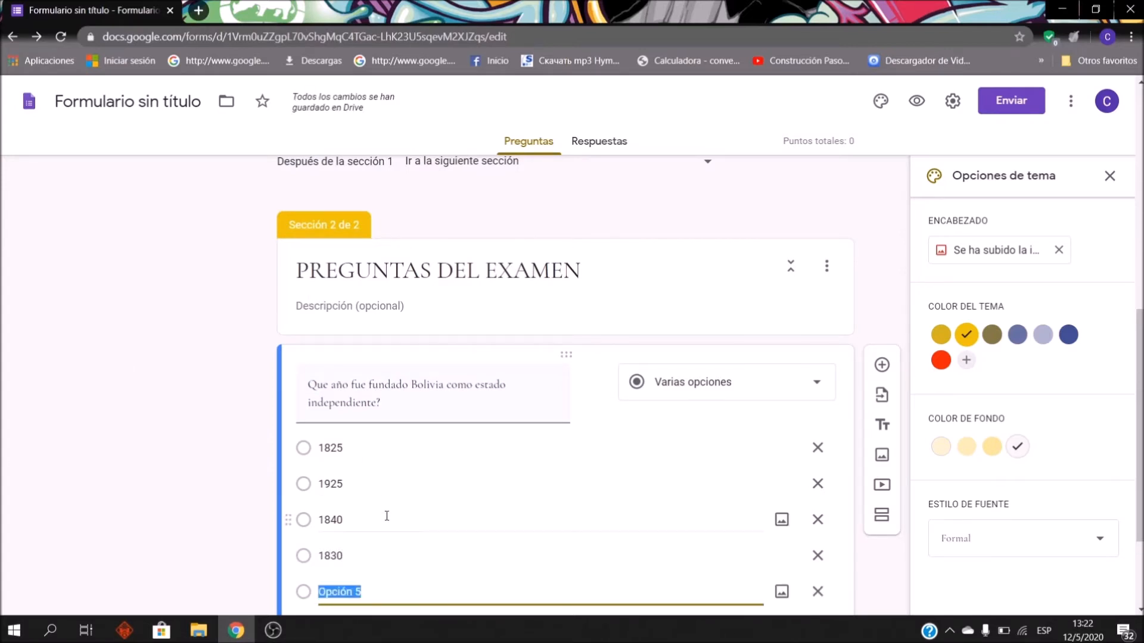
pyautogui.scroll(-2, 387, 517)
pyautogui.scroll(-1, 403, 524)
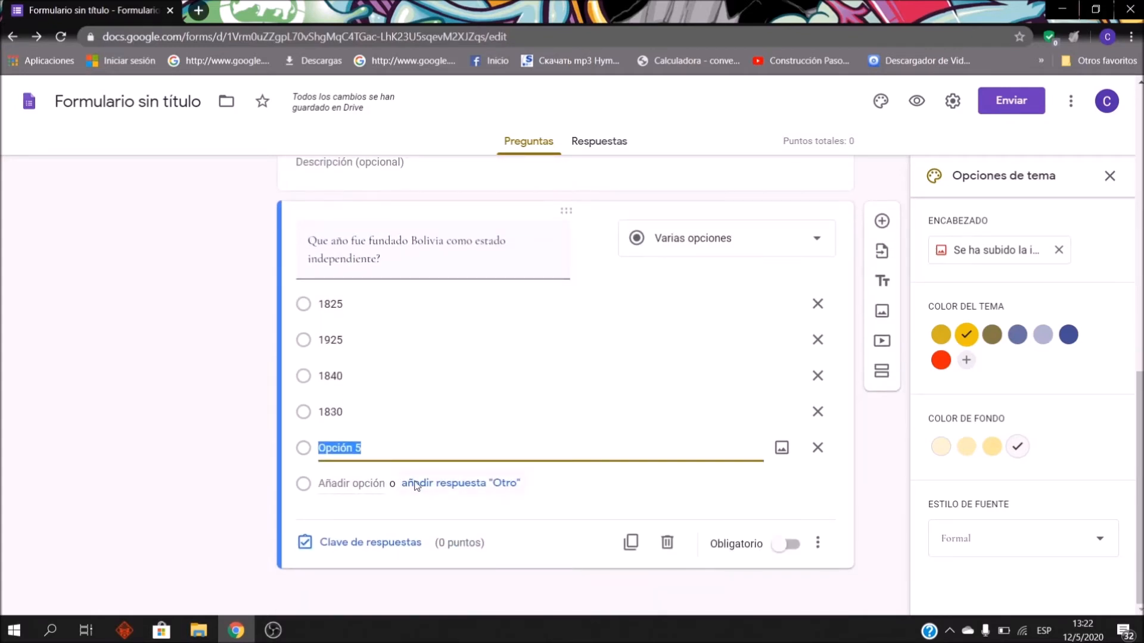
pyautogui.write('1850')
pyautogui.click(473, 484)
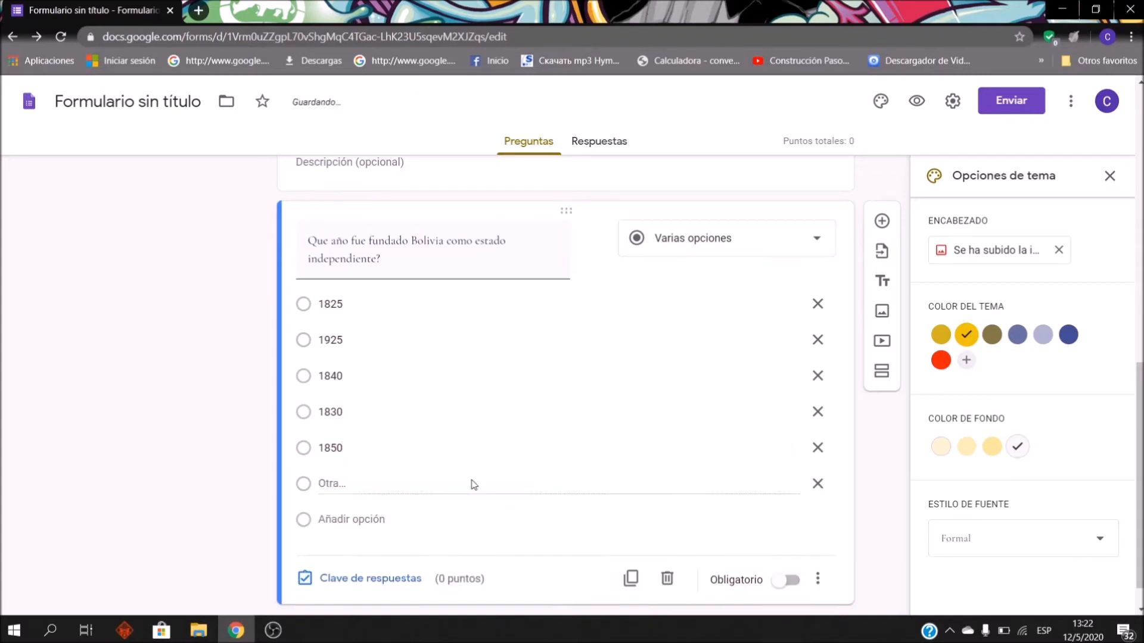
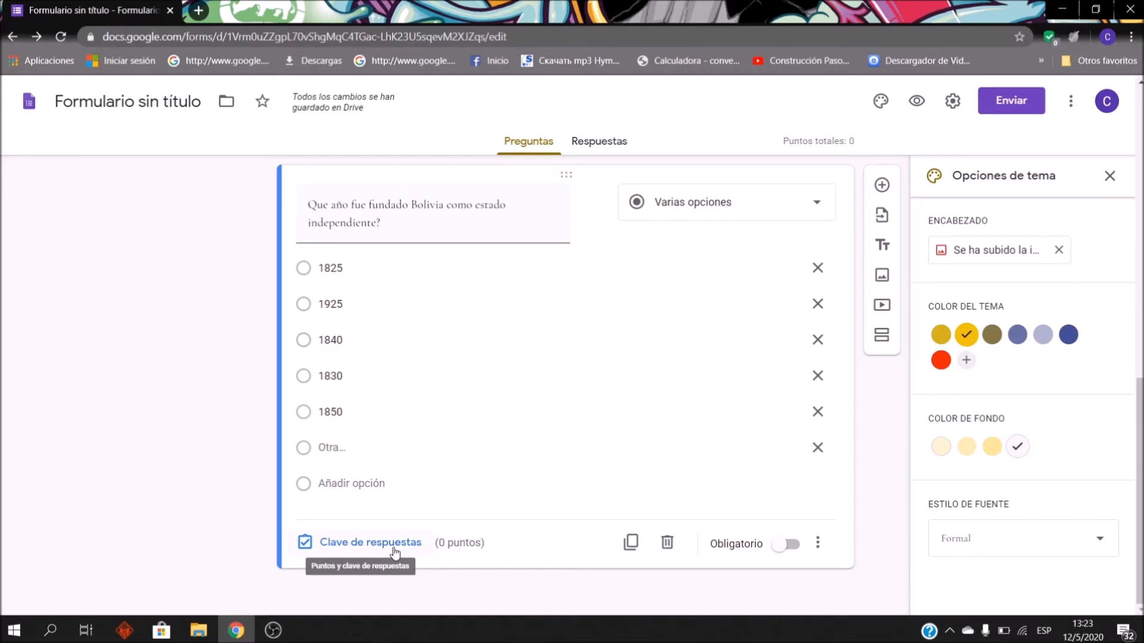
# Step: Mark 1825 as the correct answer and set the question to 10 points
pyautogui.click(410, 543)
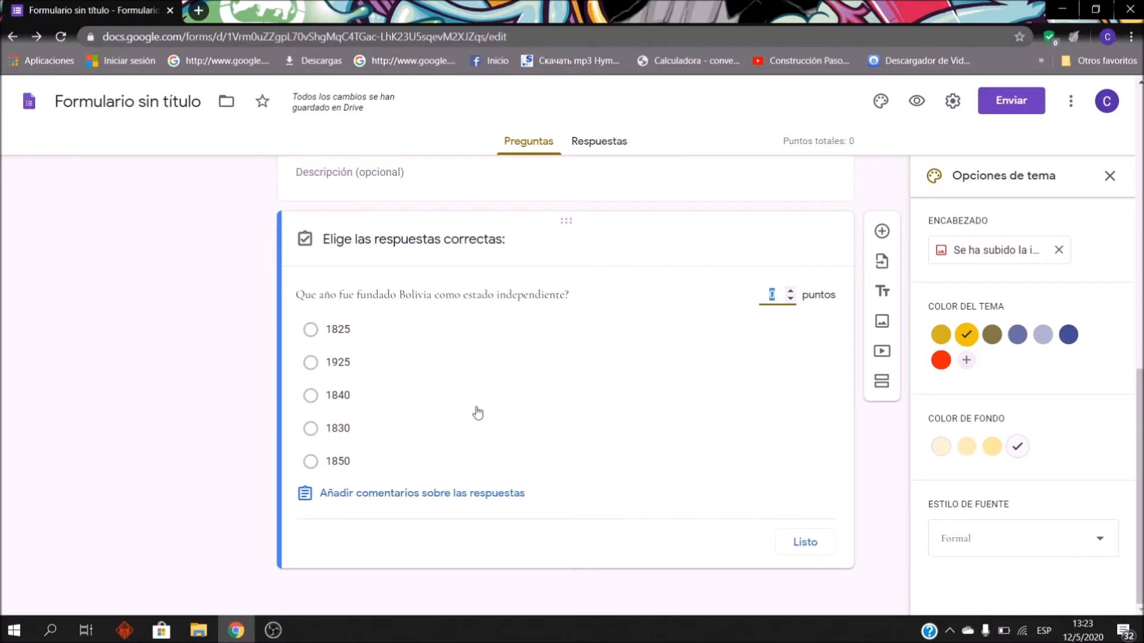
pyautogui.click(312, 330)
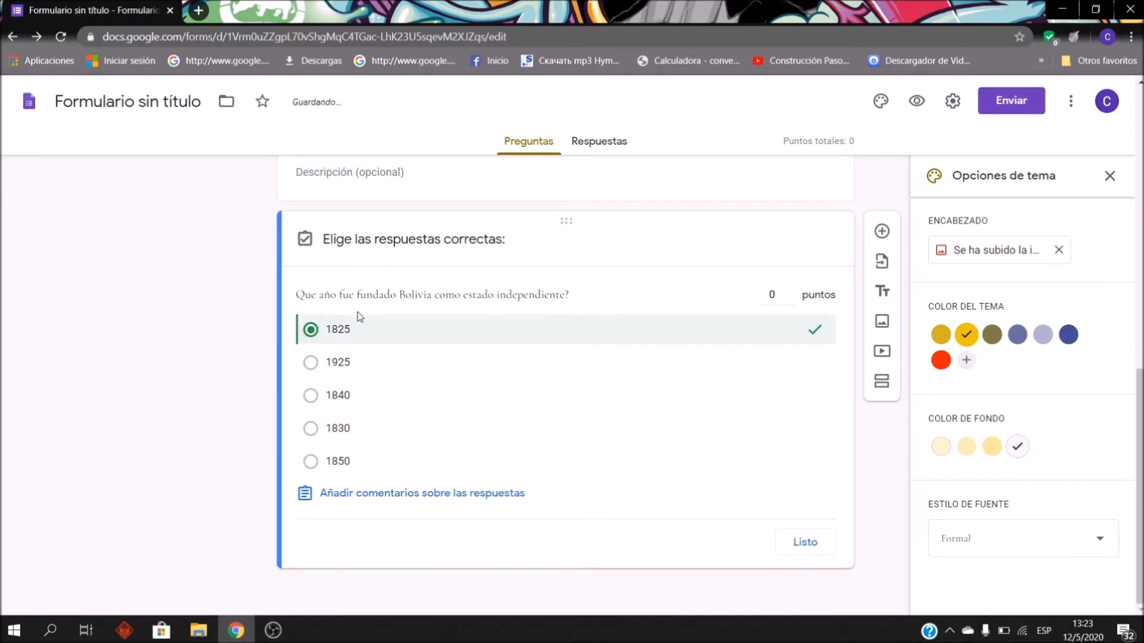
pyautogui.click(776, 289)
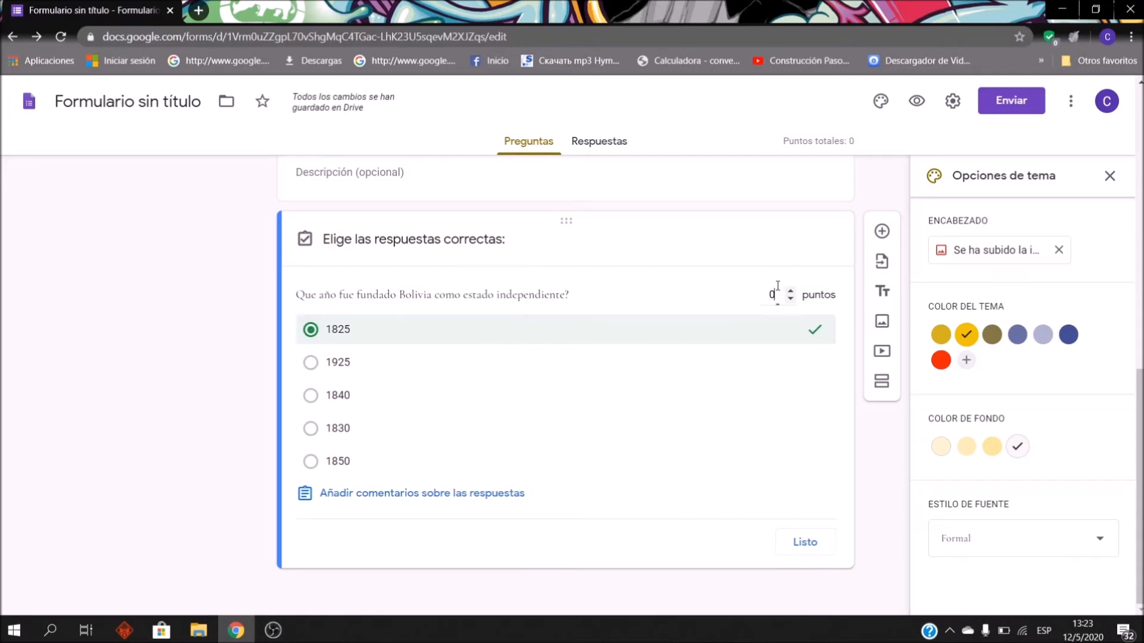
pyautogui.press('BackSpace')
pyautogui.write('10')
# Step: Clear the extra marks on 1925, 1840, 1830 and 1850, leaving only 1825 correct
pyautogui.click(311, 363)
pyautogui.click(311, 396)
pyautogui.click(311, 428)
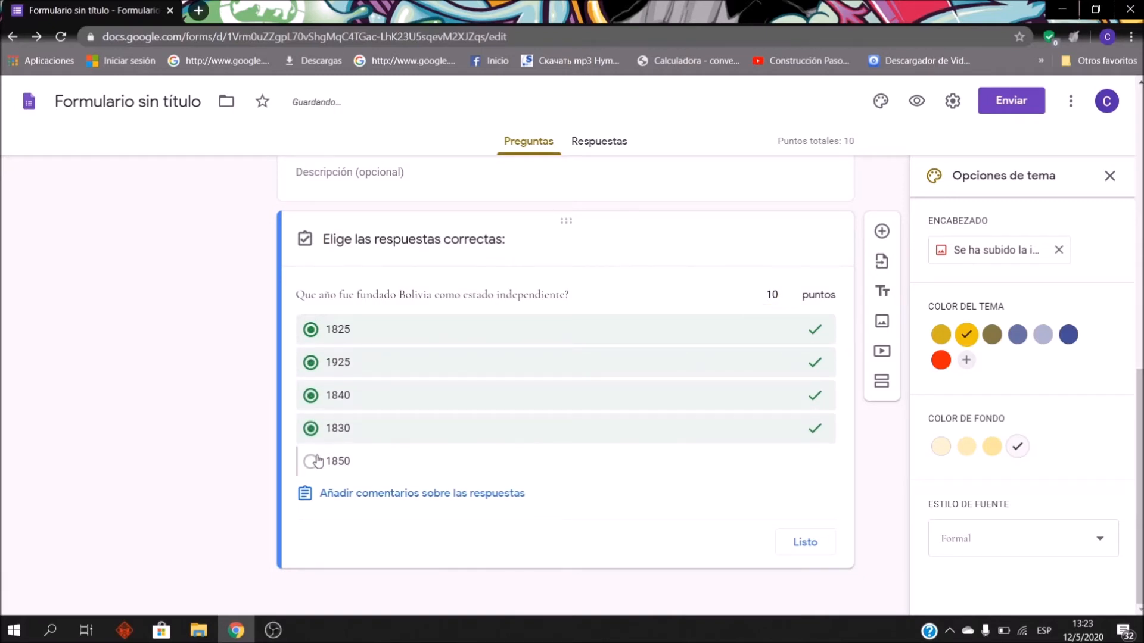
pyautogui.click(312, 462)
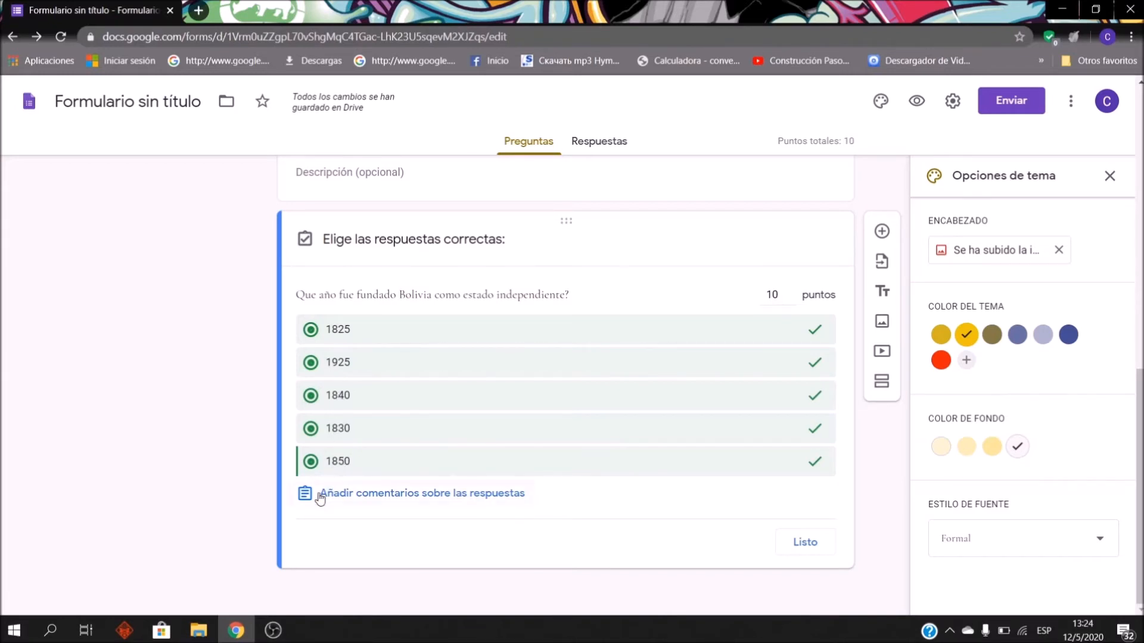
pyautogui.click(310, 462)
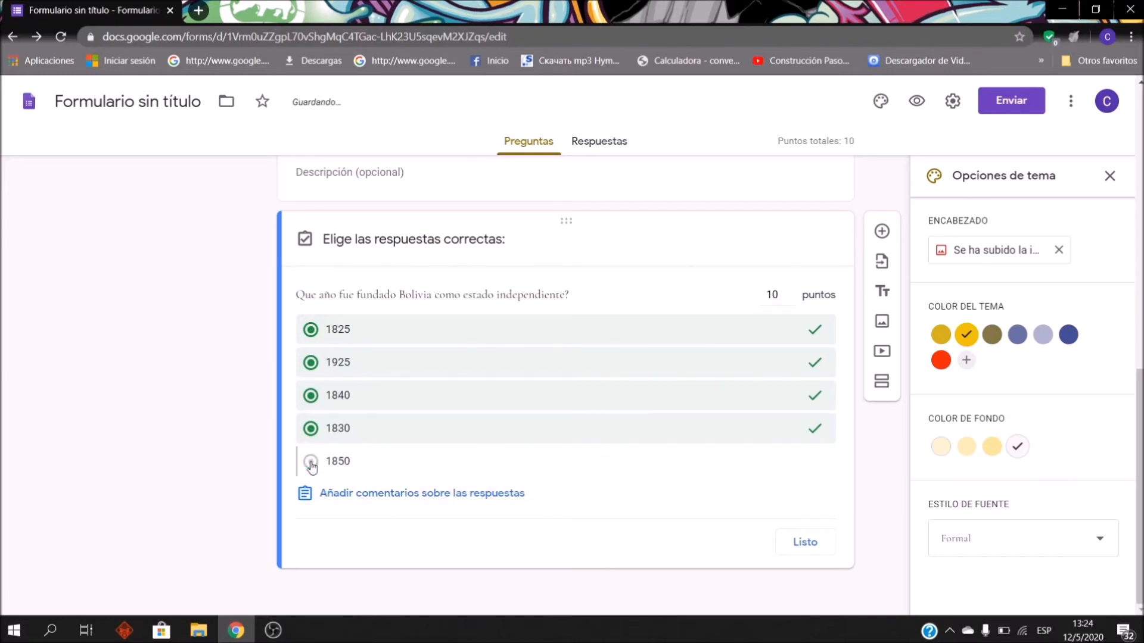
pyautogui.click(310, 429)
pyautogui.click(311, 397)
pyautogui.click(310, 365)
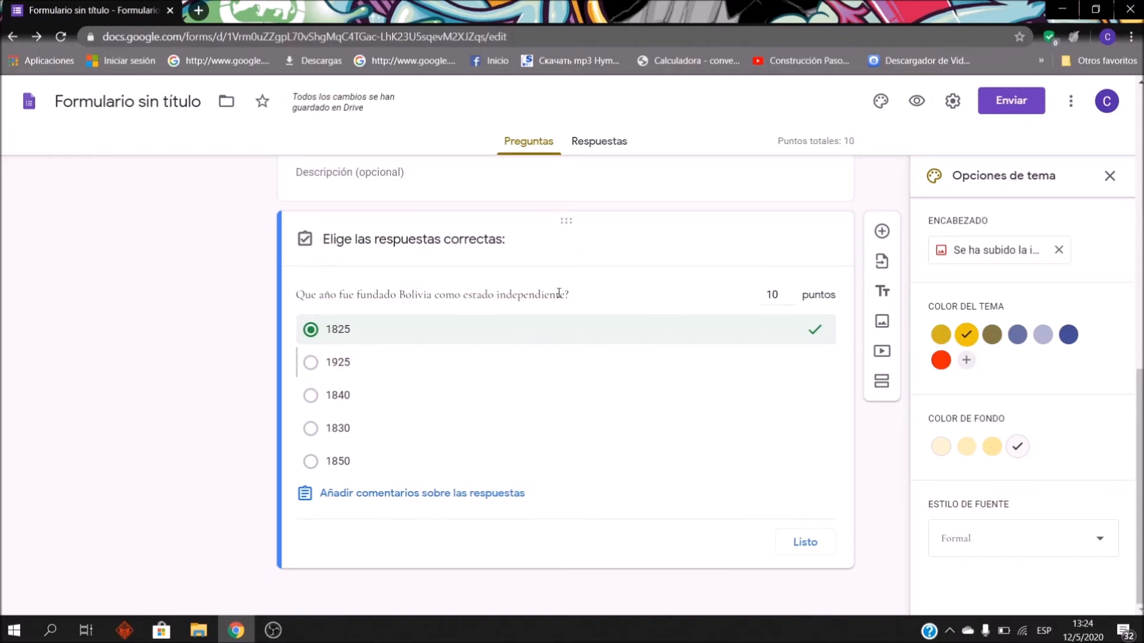
pyautogui.click(828, 543)
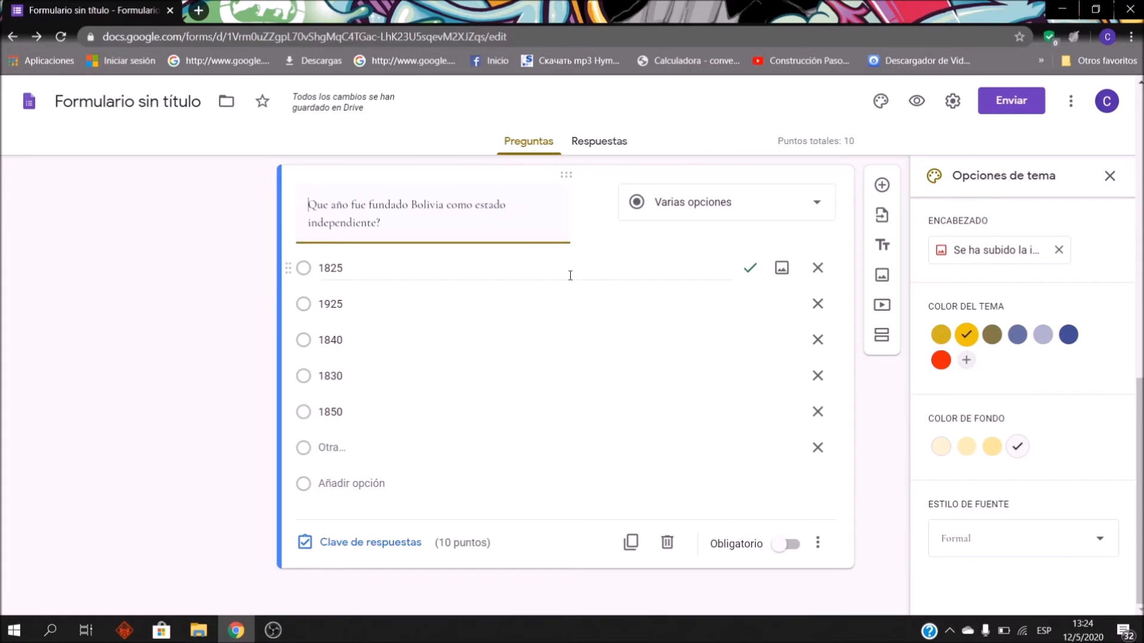
pyautogui.click(787, 548)
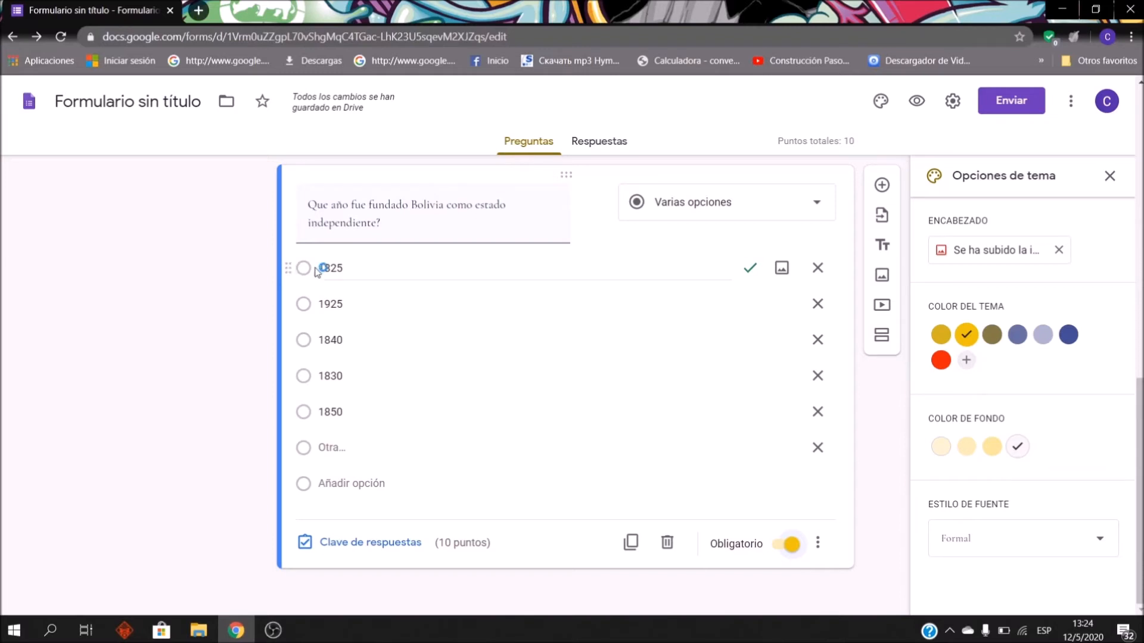
pyautogui.click(792, 545)
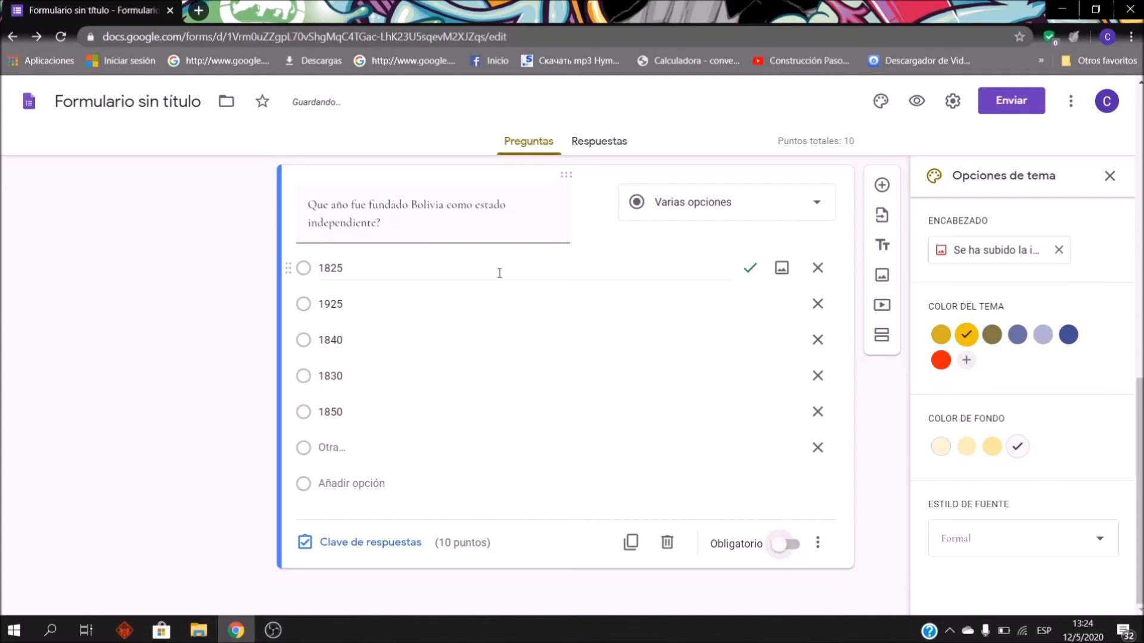
pyautogui.scroll(3, 518, 340)
pyautogui.scroll(-3, 596, 465)
pyautogui.scroll(-1, 753, 559)
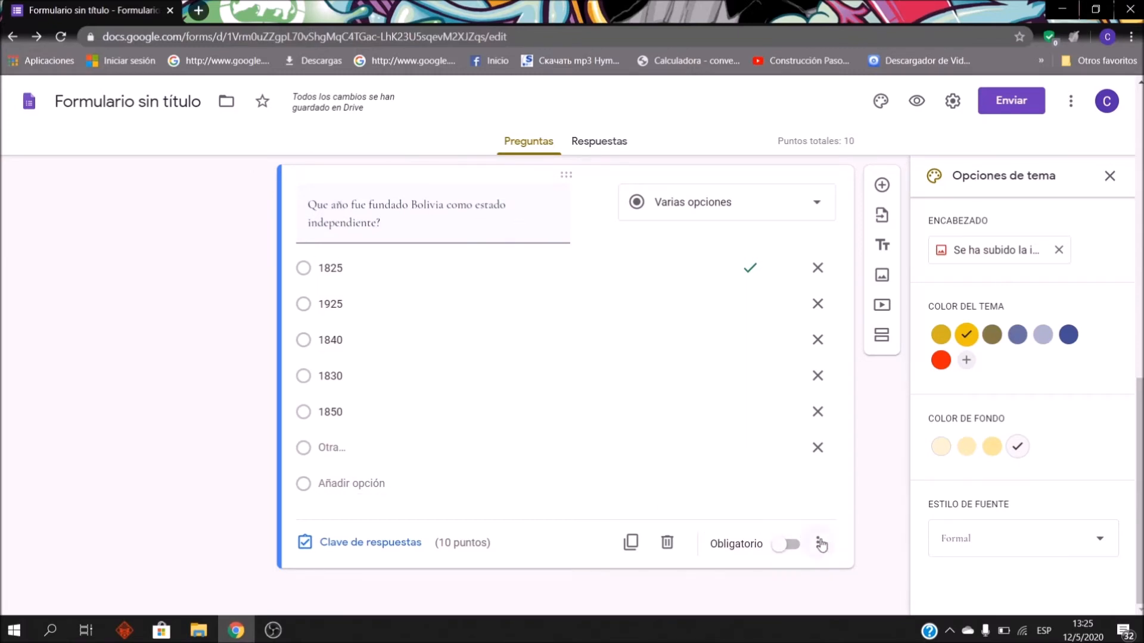
pyautogui.click(820, 543)
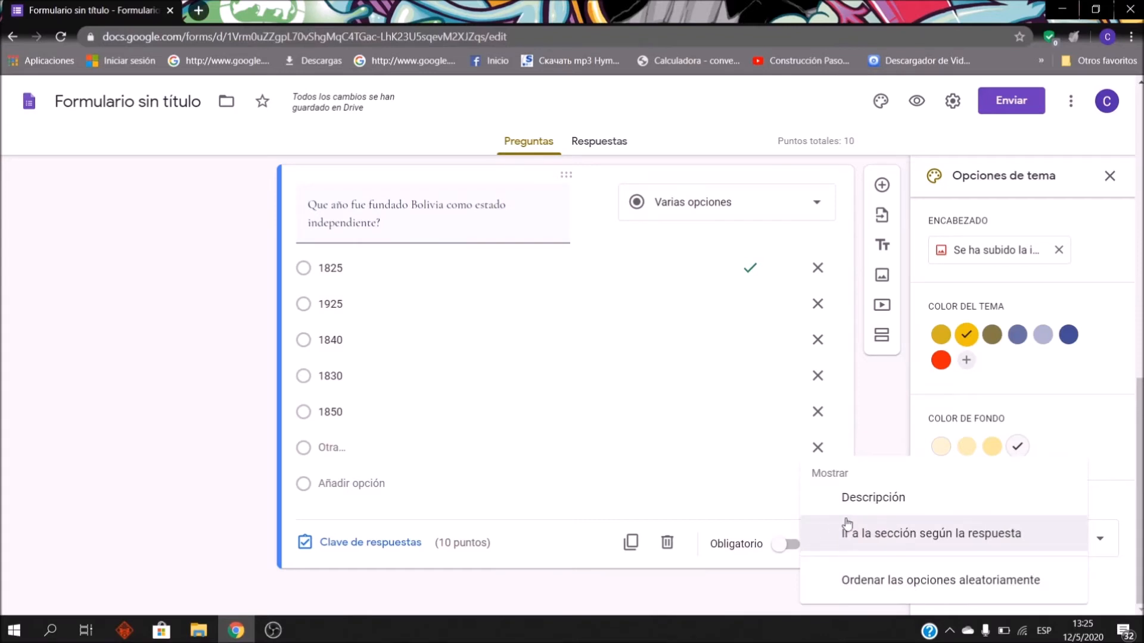
# Step: Shuffle the answer order of the Bolivia founding-year question
pyautogui.click(833, 587)
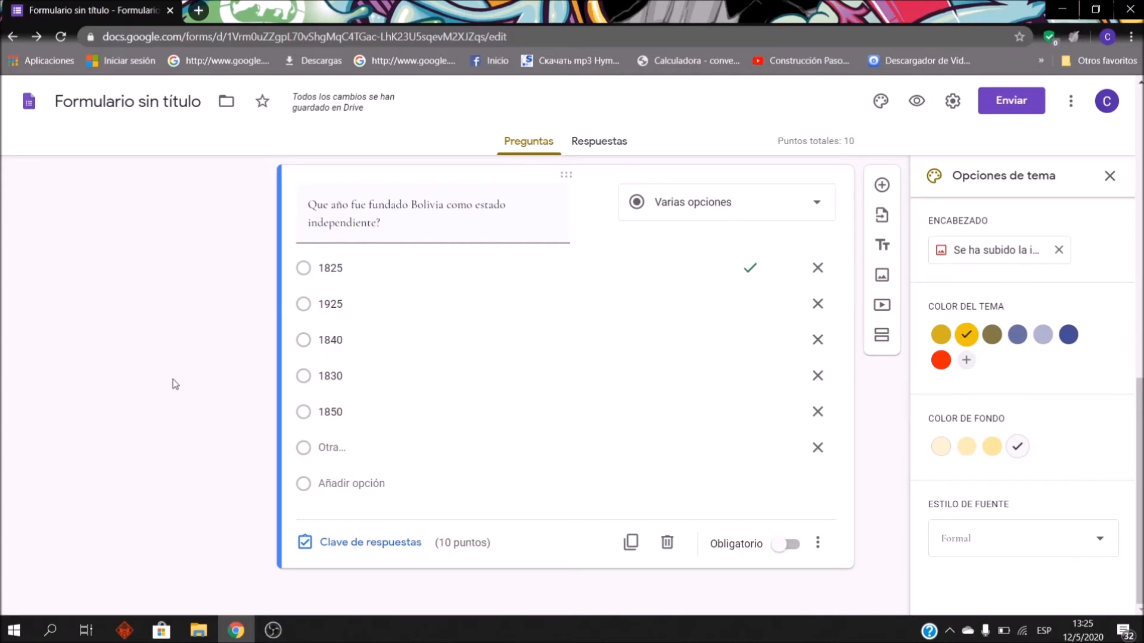
pyautogui.click(817, 543)
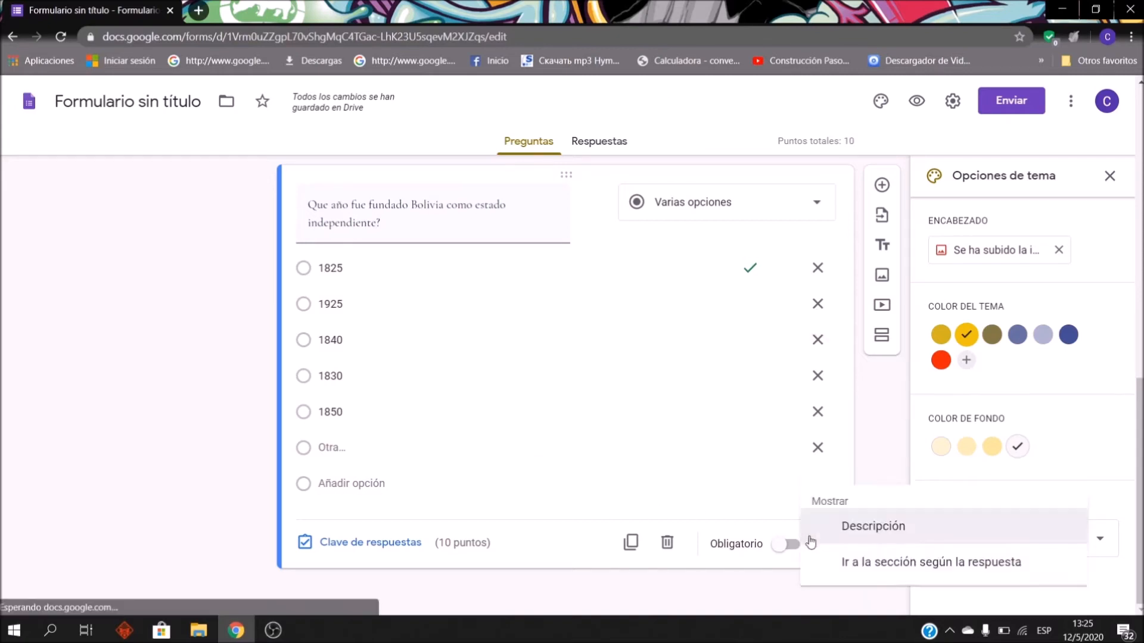
pyautogui.click(684, 464)
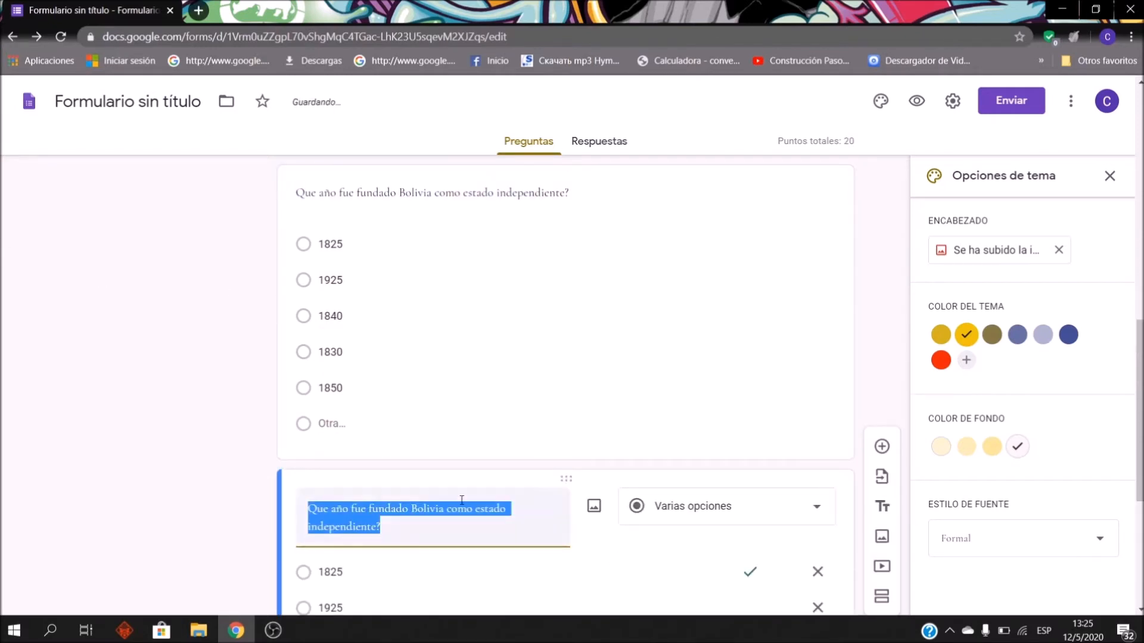
# Step: Select the copied Bolivia question card for editing
pyautogui.scroll(3, 457, 266)
pyautogui.scroll(-3, 493, 329)
pyautogui.scroll(-4, 514, 381)
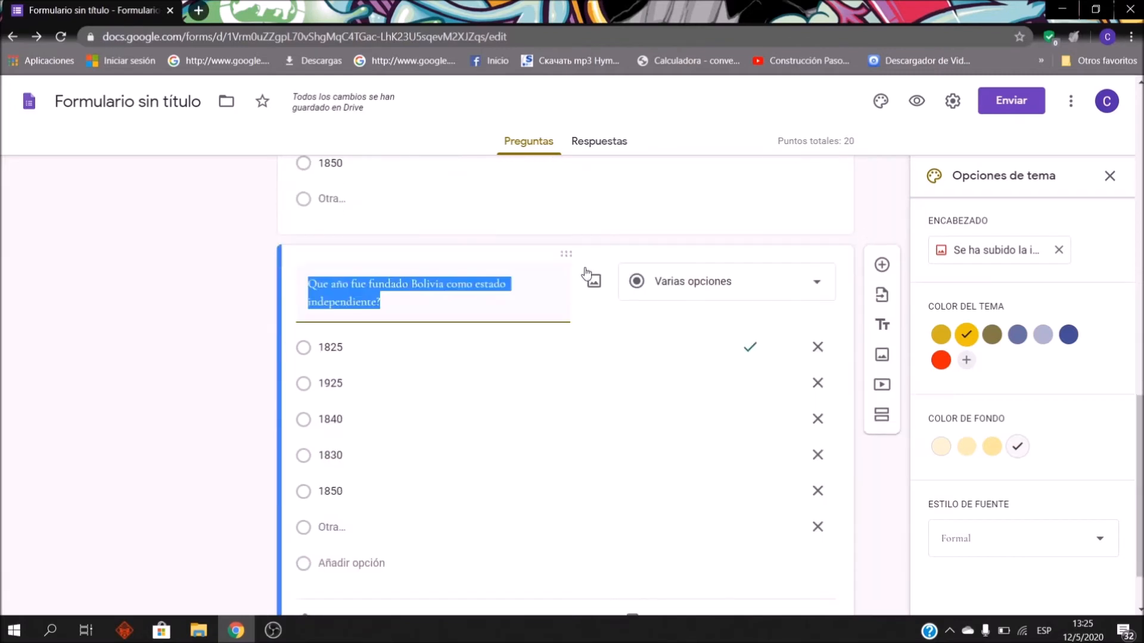
pyautogui.click(623, 231)
pyautogui.scroll(-4, 668, 395)
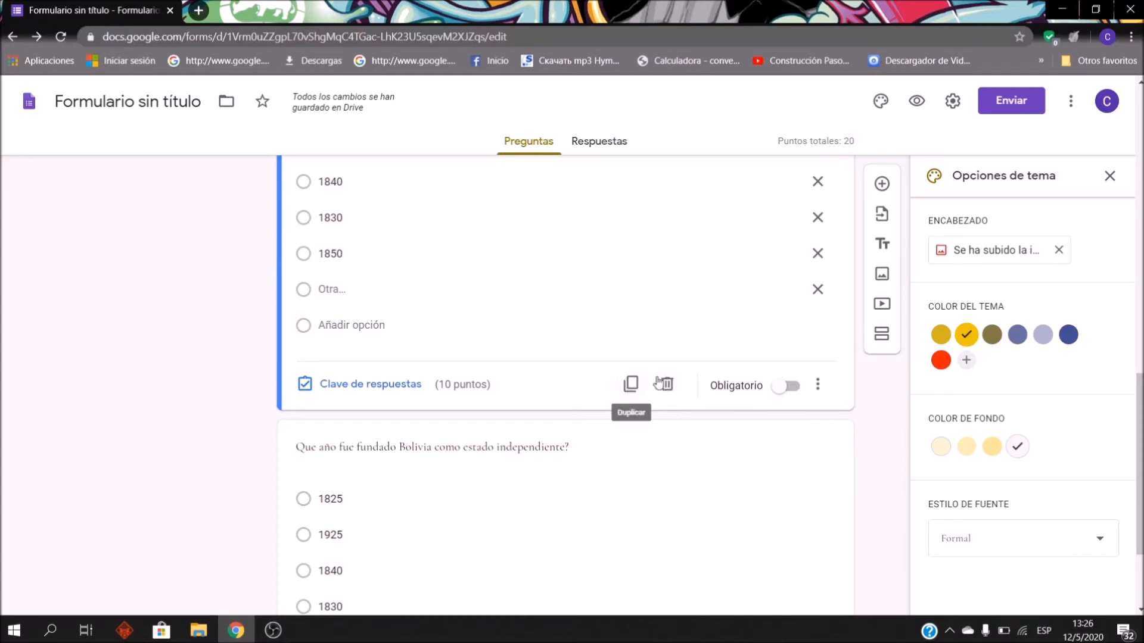
pyautogui.scroll(-3, 666, 411)
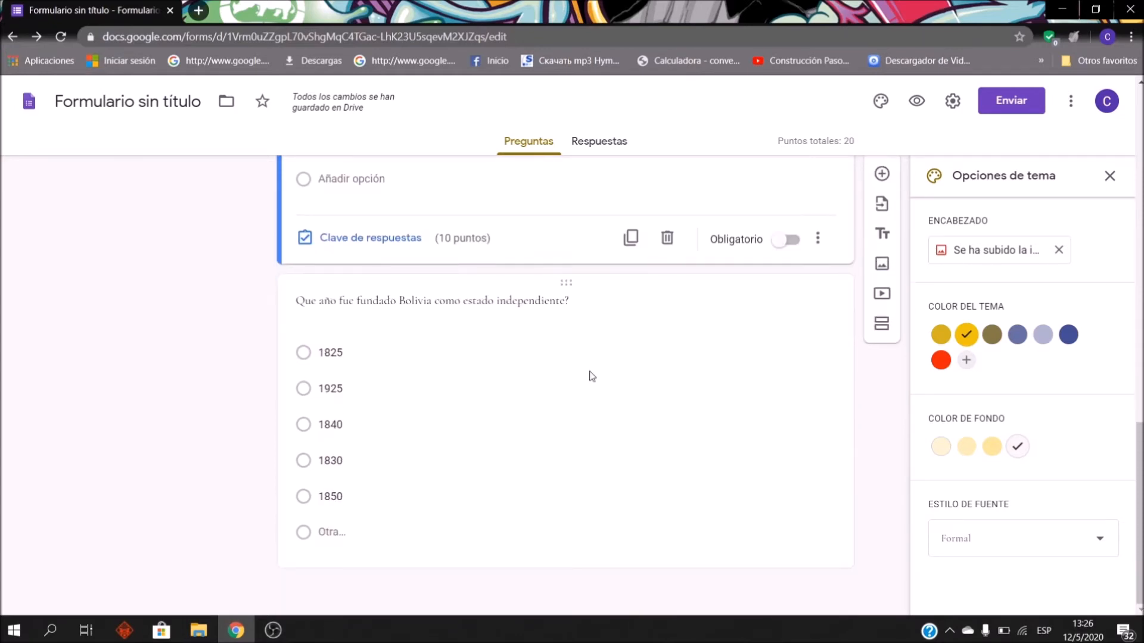
pyautogui.click(578, 289)
# Step: Retitle the copy 'Cual fue el primer presidente de Bolivia?', fixing typos
pyautogui.scroll(8, 554, 327)
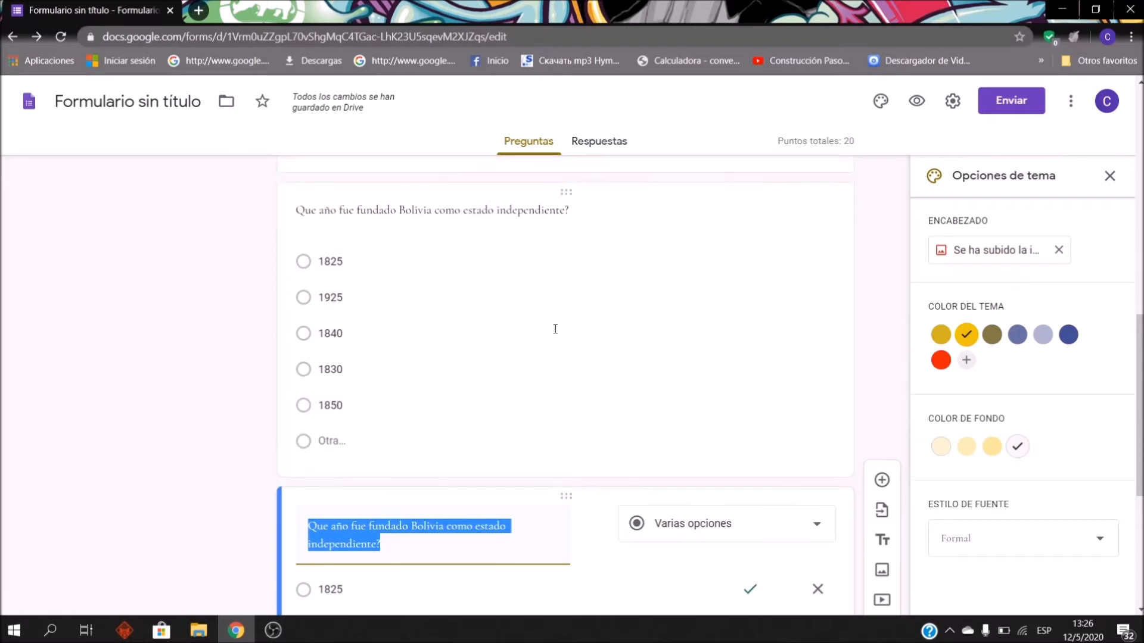
pyautogui.scroll(-8, 453, 447)
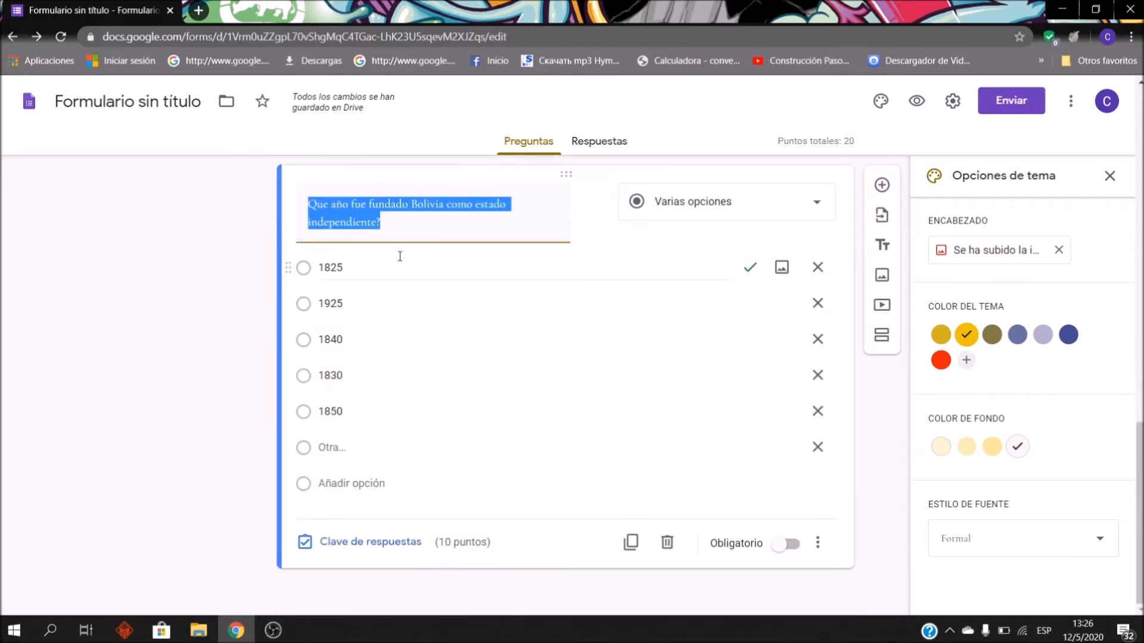
pyautogui.click(396, 228)
pyautogui.moveTo(396, 227); pyautogui.dragTo(260, 198)
pyautogui.write('Cual fu')
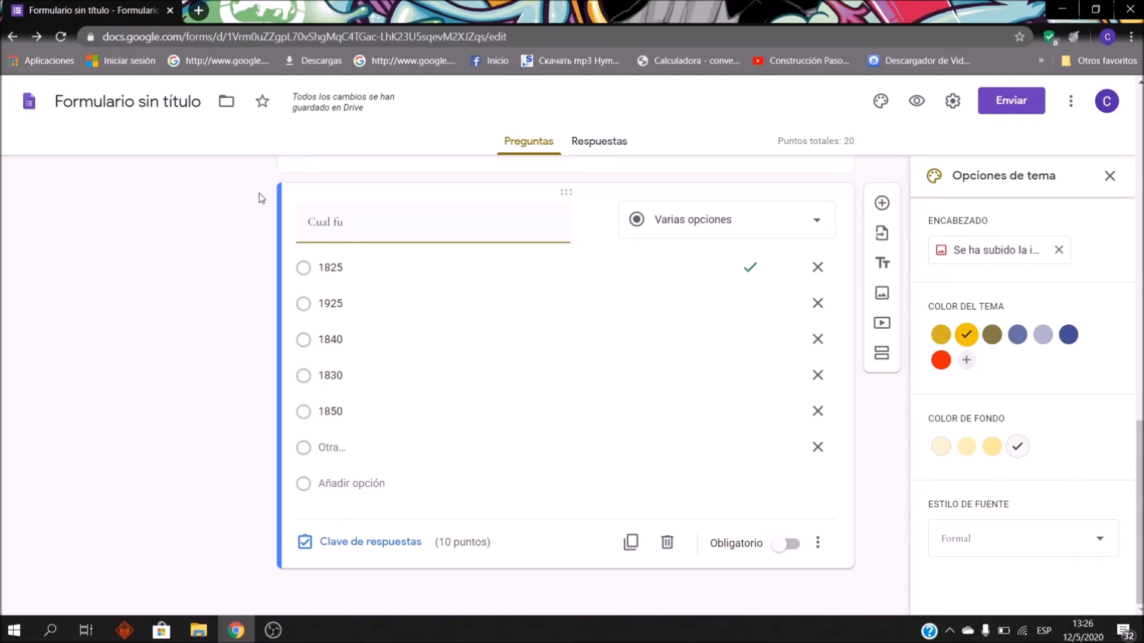
pyautogui.write('e el ´rimer')
pyautogui.press('BackSpace')
pyautogui.press('BackSpace')
pyautogui.press('BackSpace')
pyautogui.press('BackSpace')
pyautogui.write('primer presidente de Bol')
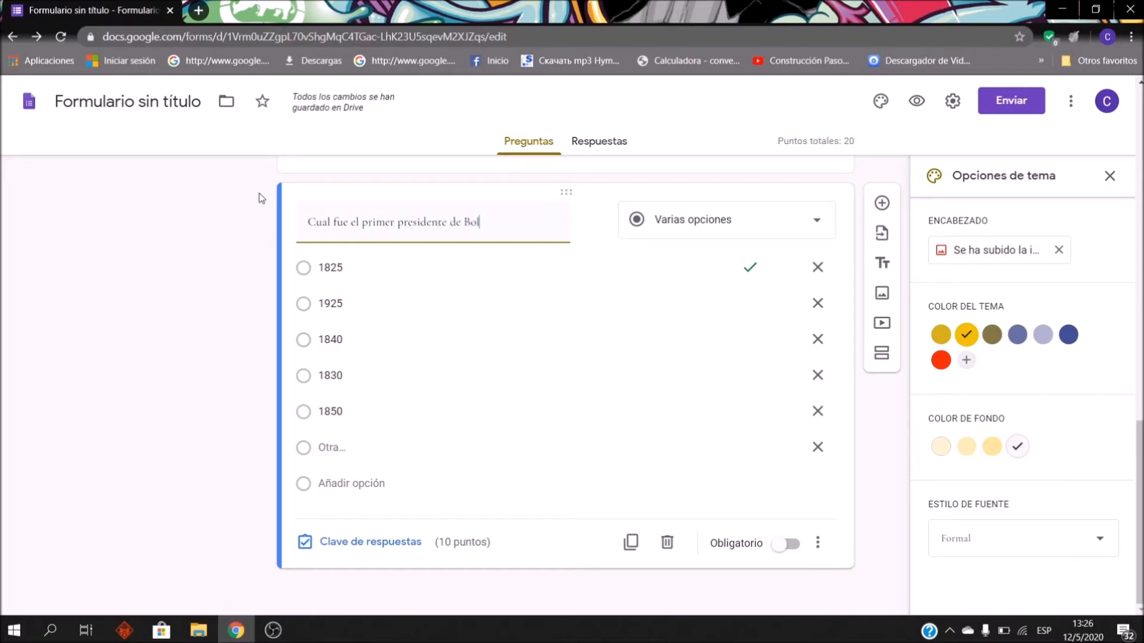
pyautogui.write('iciavia?')
# Step: Replace 1825 with Eduardo Avaroa and add Simon Bolivar and Mariscal Andres de Santa Cruz
pyautogui.click(448, 284)
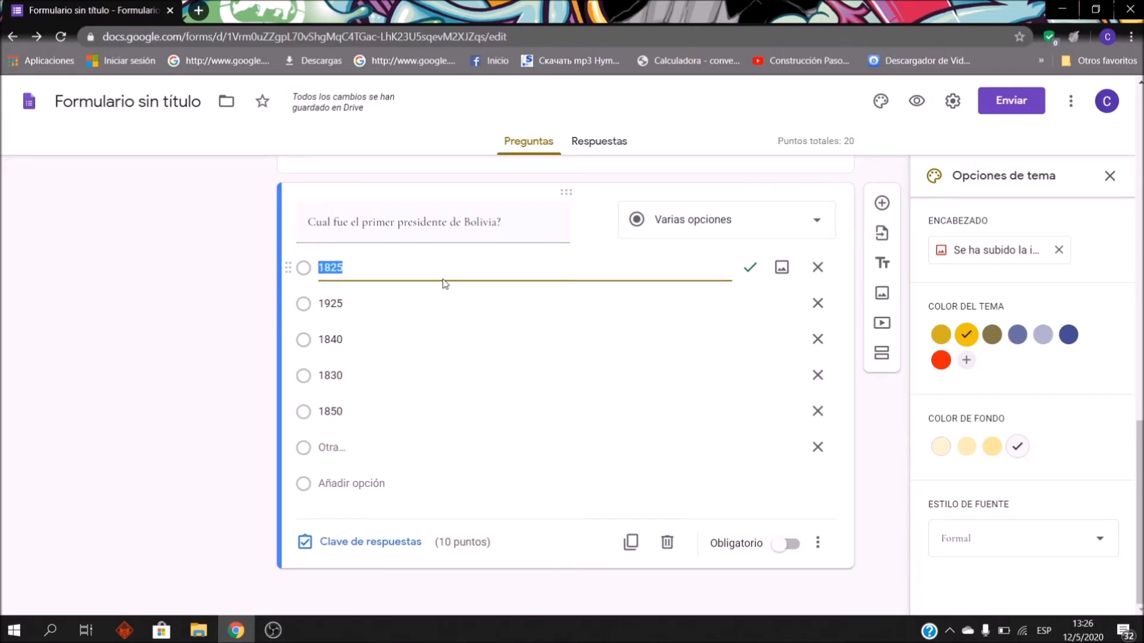
pyautogui.press('BackSpace')
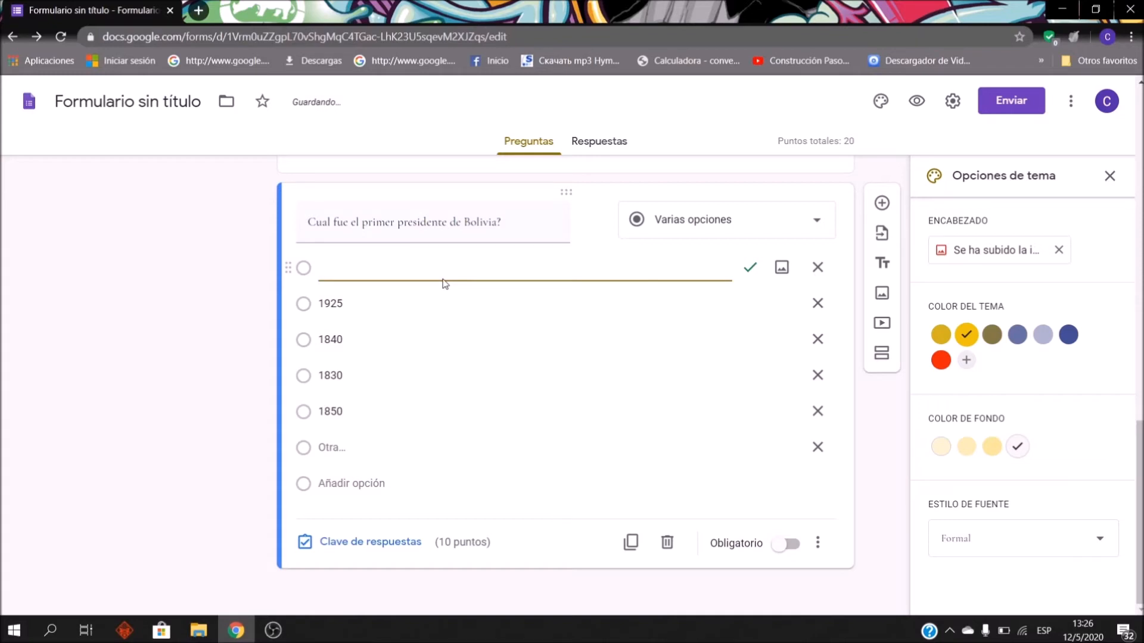
pyautogui.write('Eduardo ')
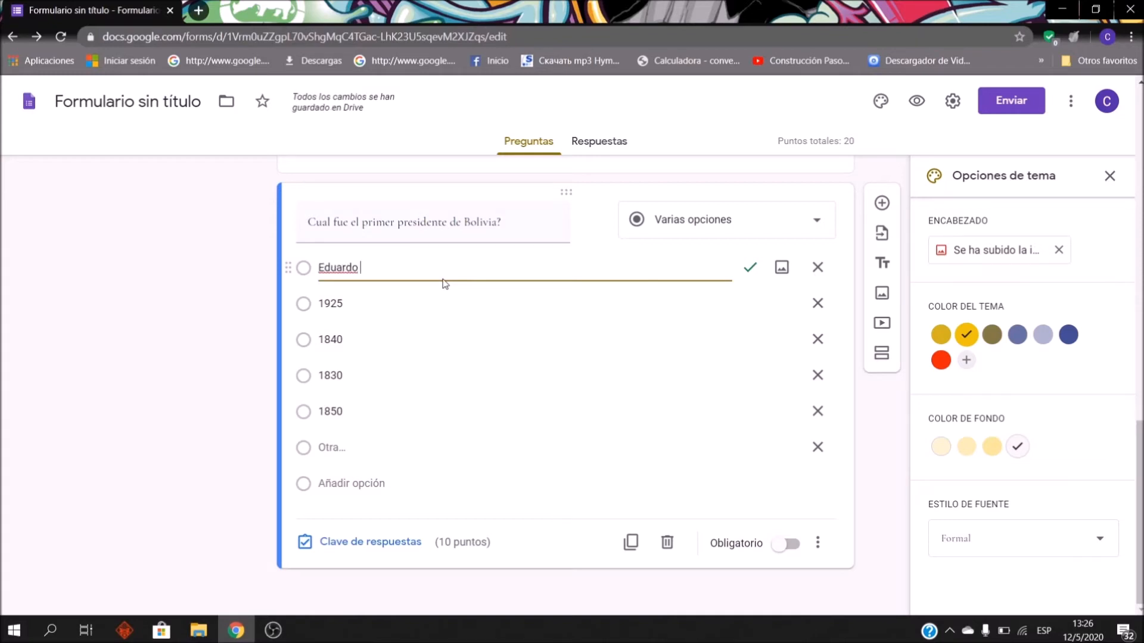
pyautogui.write('Avarp')
pyautogui.press('BackSpace')
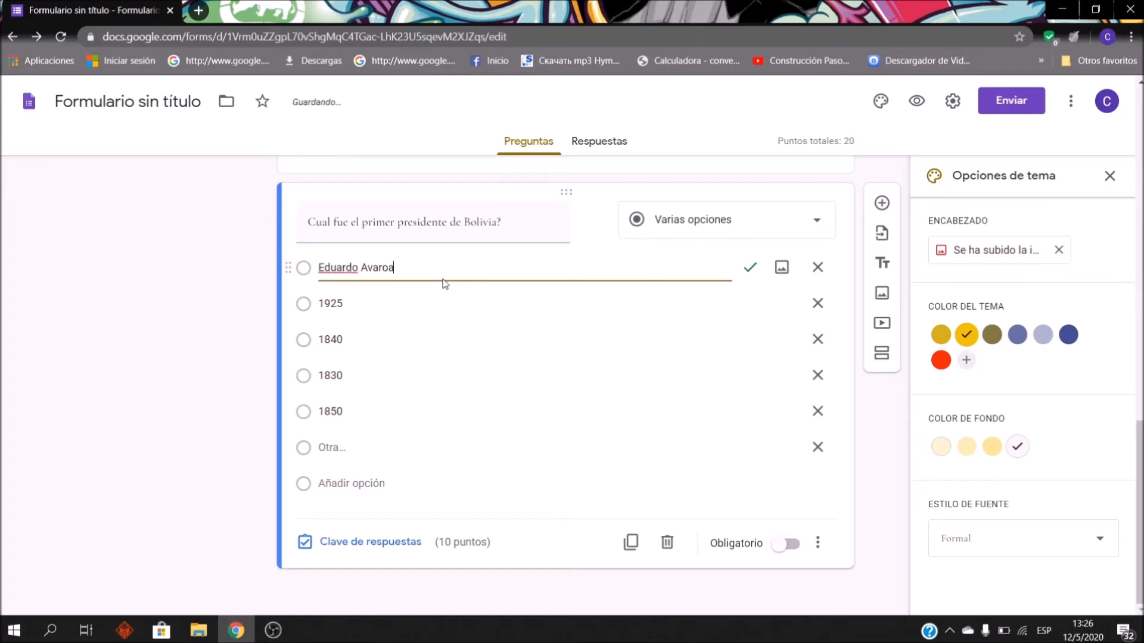
pyautogui.press('Return')
pyautogui.write('Simon Bolivar')
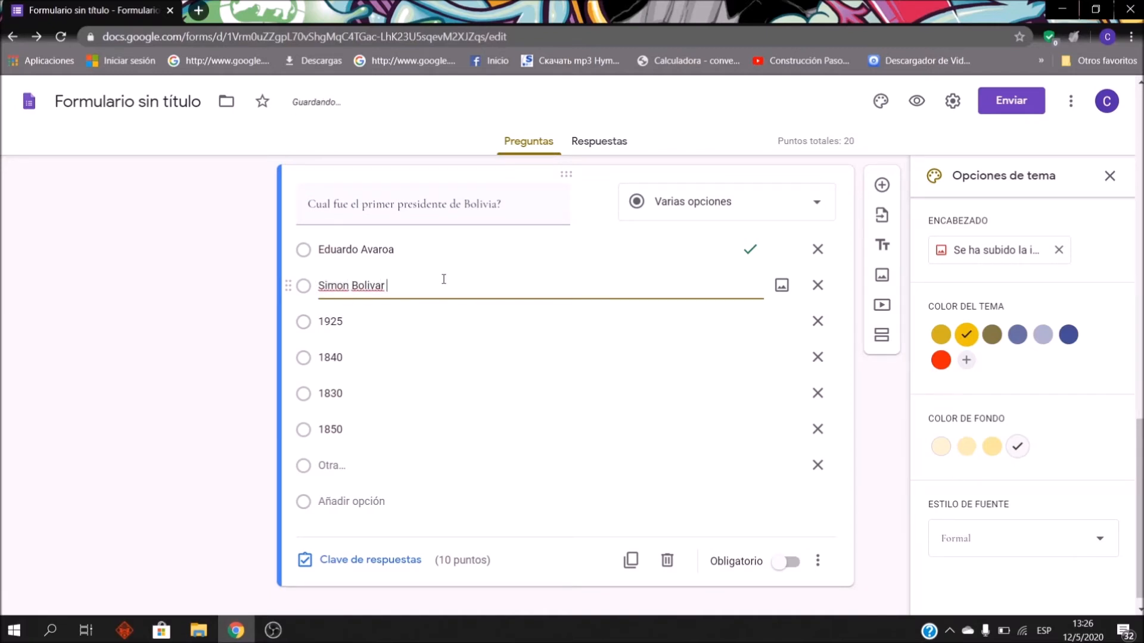
pyautogui.press('Return')
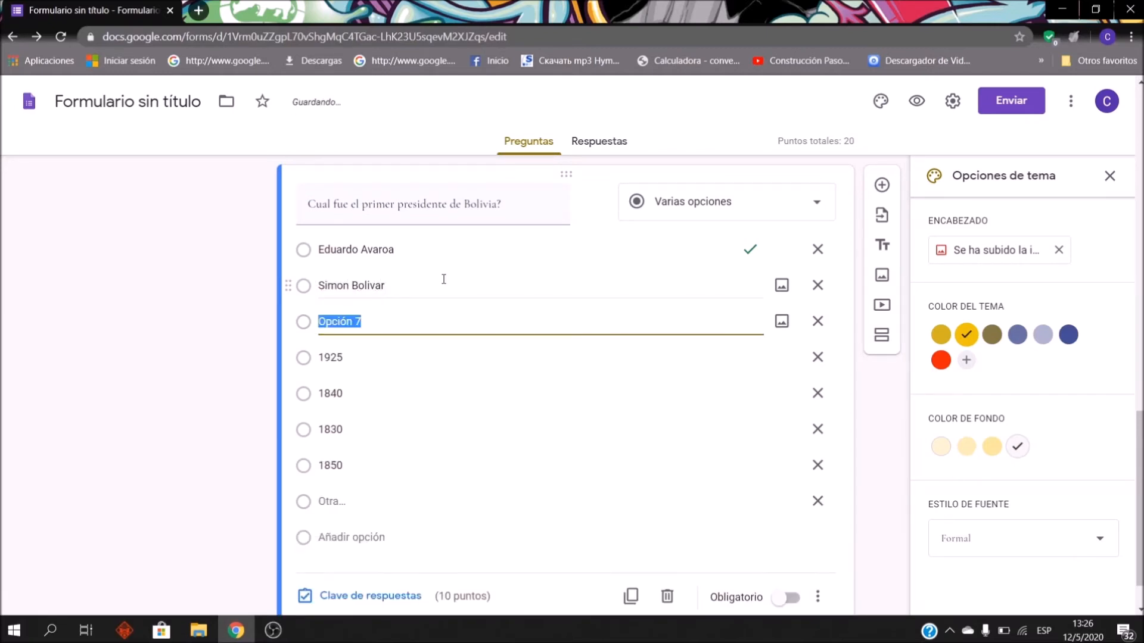
pyautogui.write('Mars')
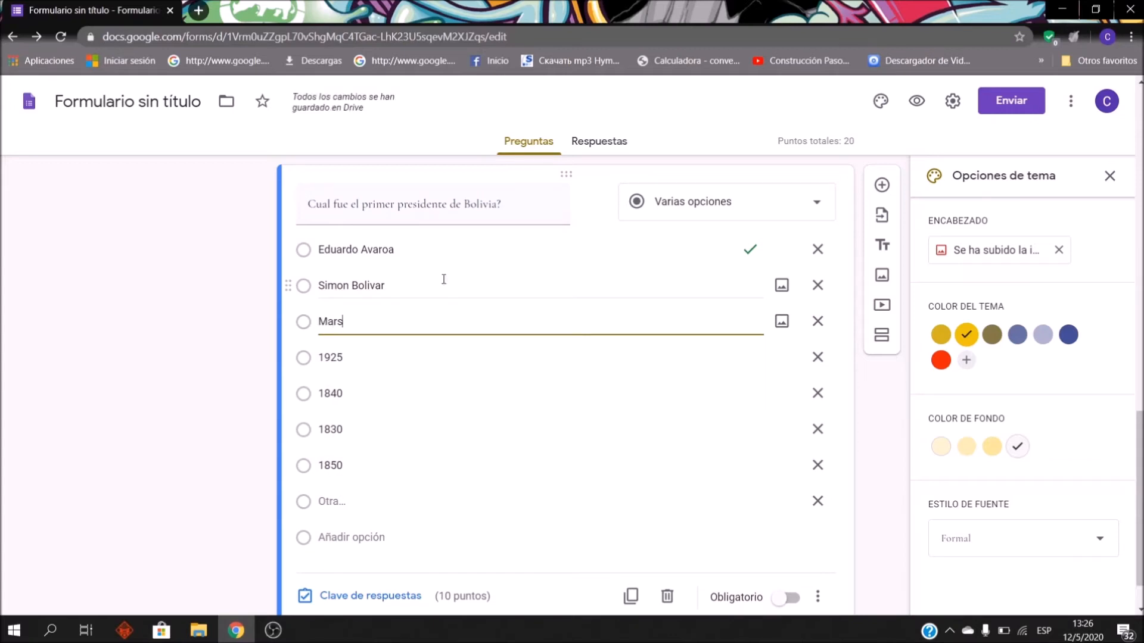
pyautogui.write('isca')
pyautogui.write('l Andres de S')
pyautogui.write('anat')
pyautogui.write('Cruz')
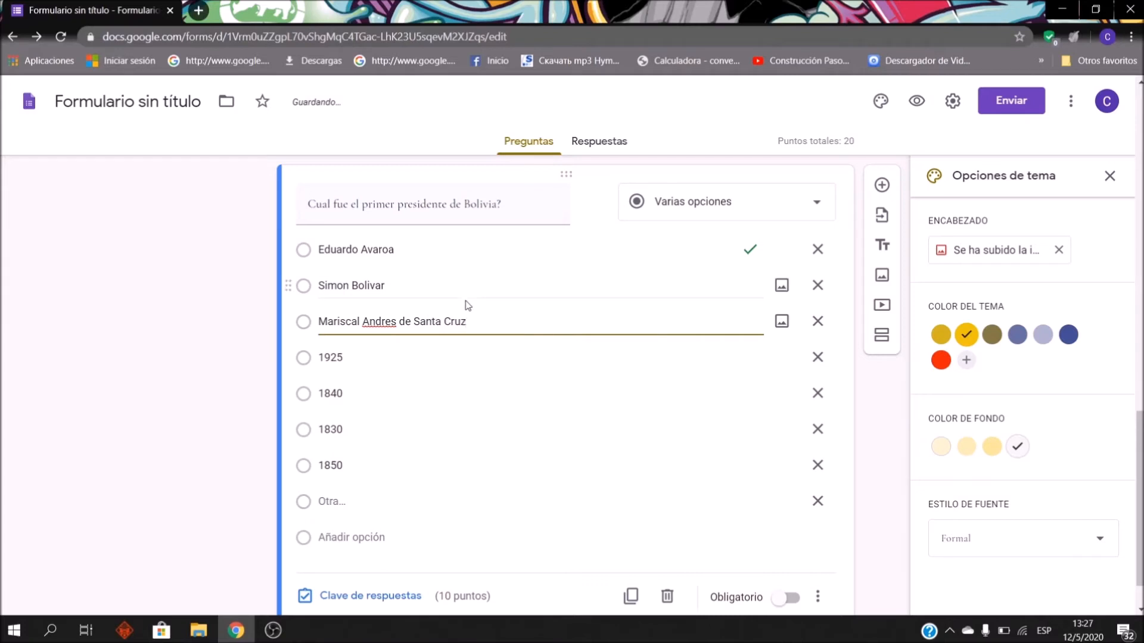
# Step: Delete the 1840, 1830 and 1850 options and change 1925 to Eugenio Paredes
pyautogui.click(818, 395)
pyautogui.click(819, 396)
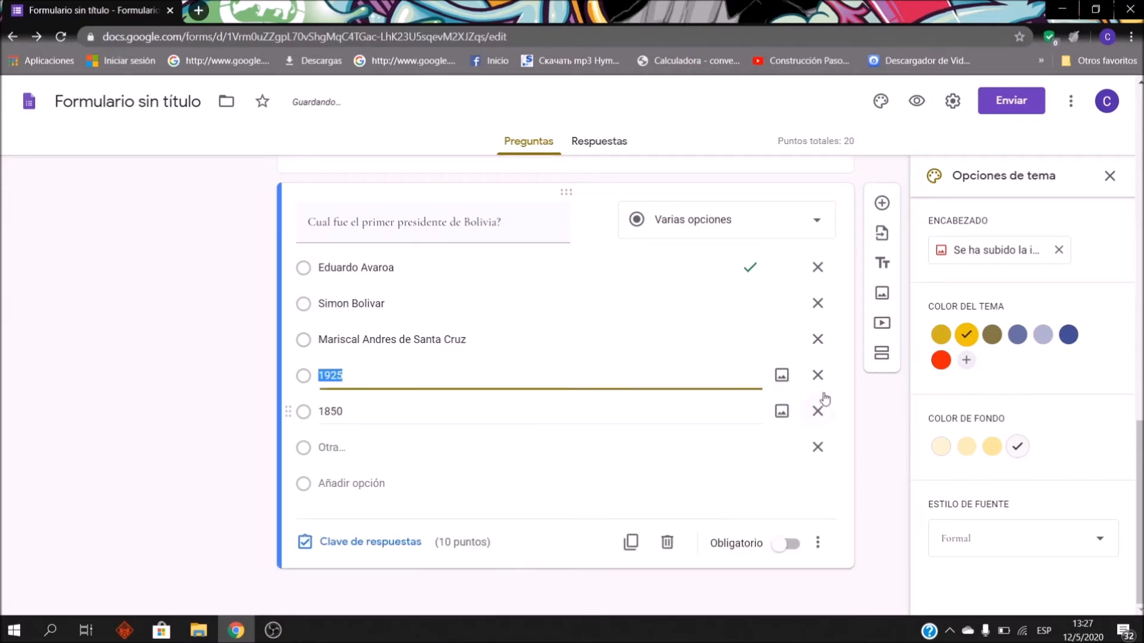
pyautogui.click(820, 395)
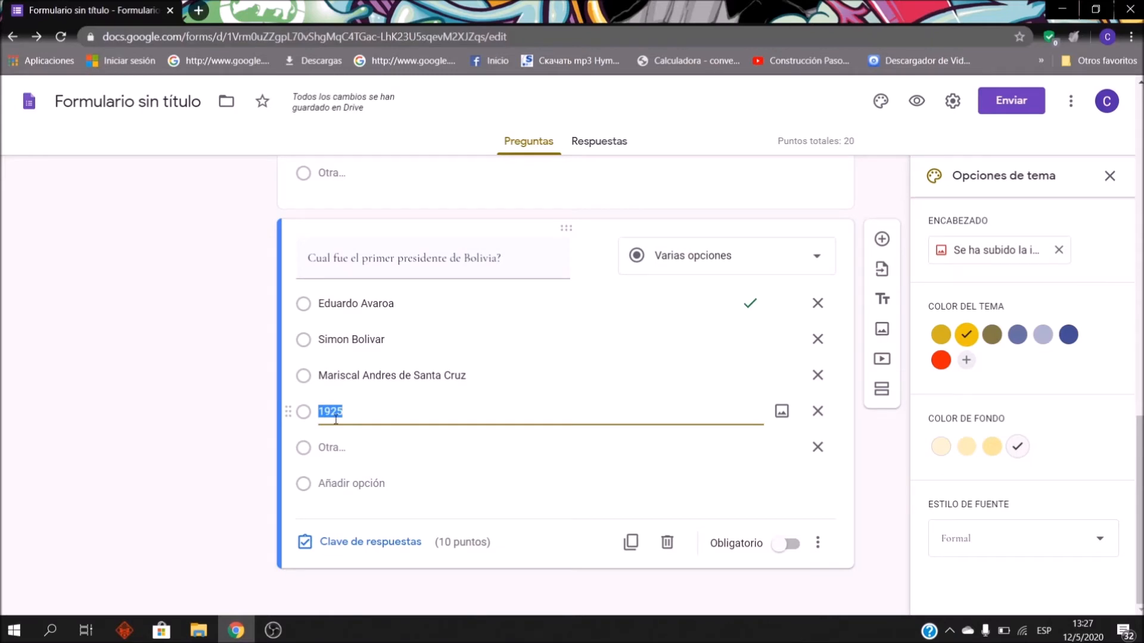
pyautogui.write('Eu')
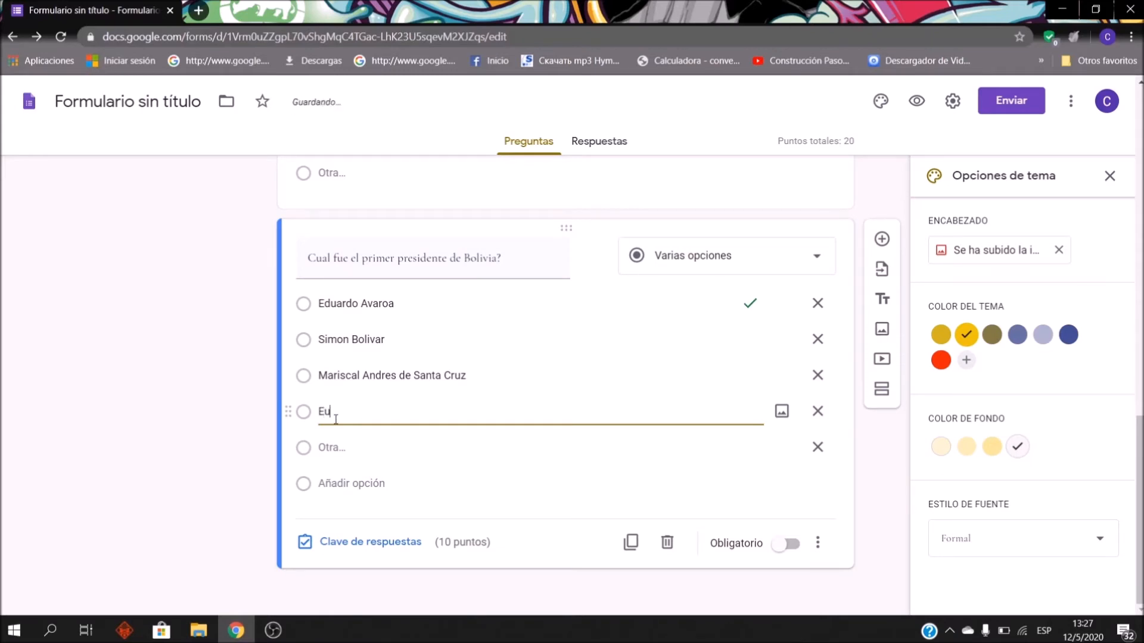
pyautogui.write('genio Paredes')
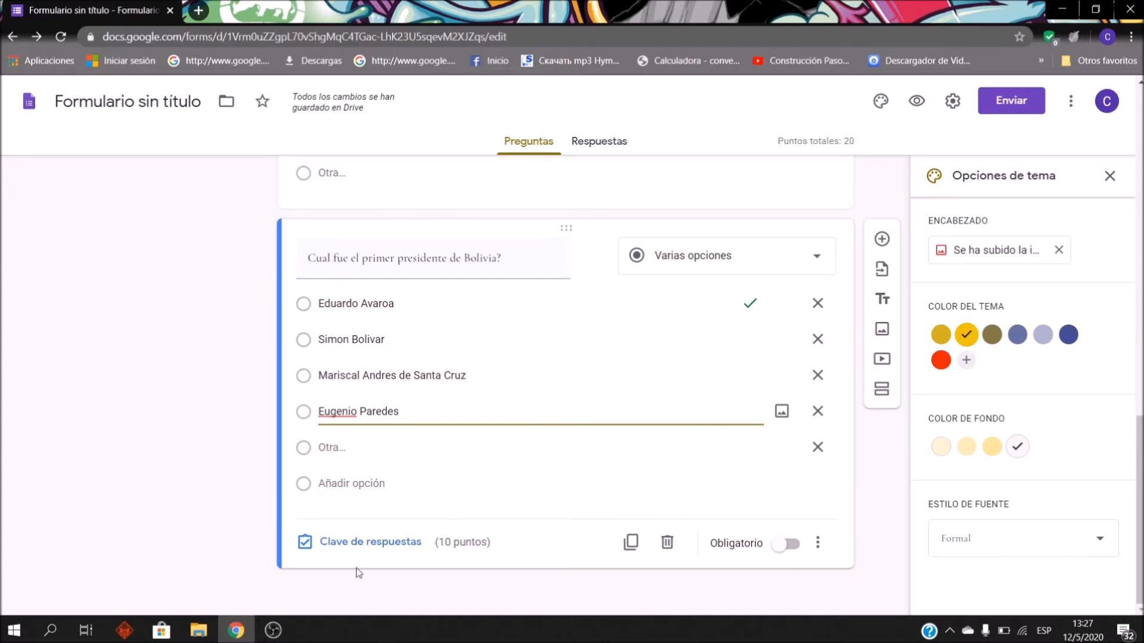
pyautogui.click(391, 557)
# Step: Key Simon Bolivar as the correct answer, worth 10 points
pyautogui.click(774, 327)
pyautogui.write('10')
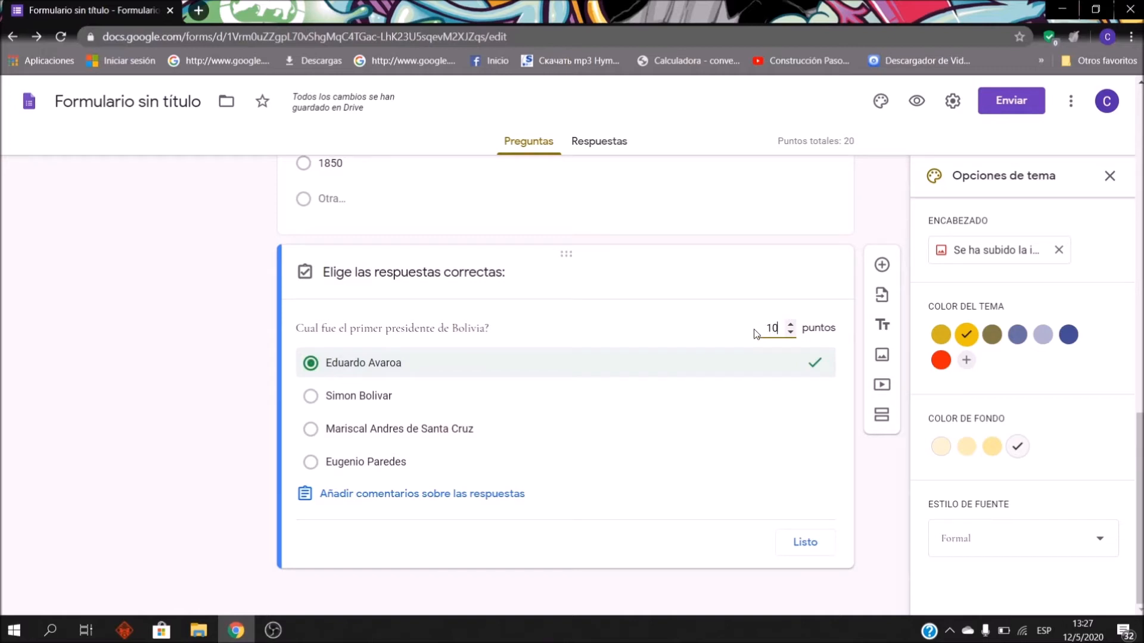
pyautogui.click(310, 397)
pyautogui.click(311, 365)
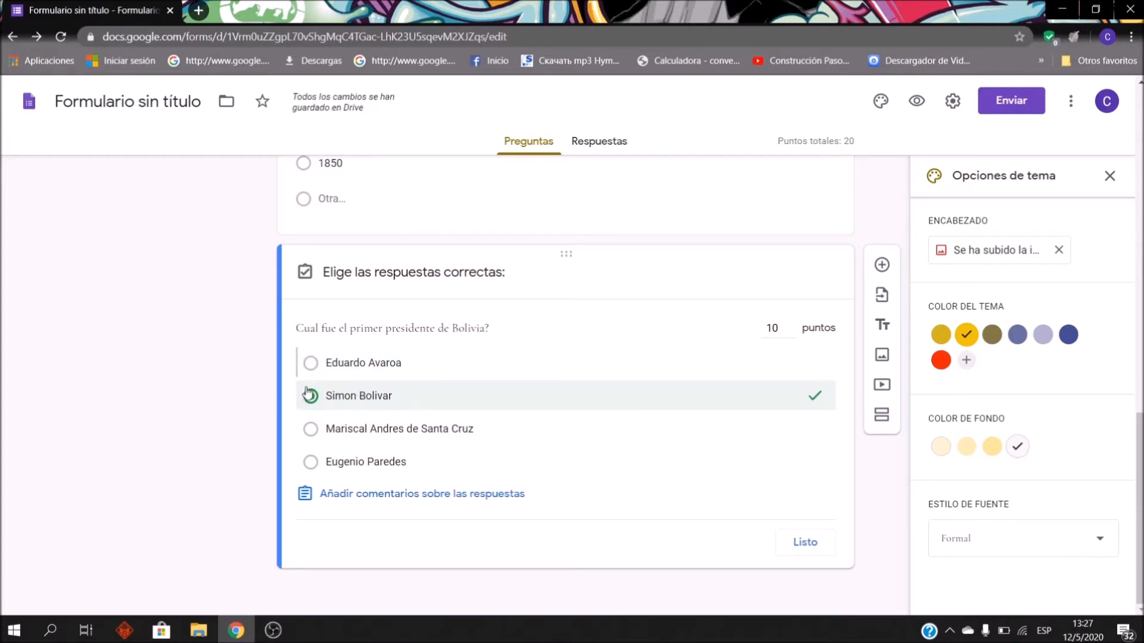
pyautogui.click(801, 552)
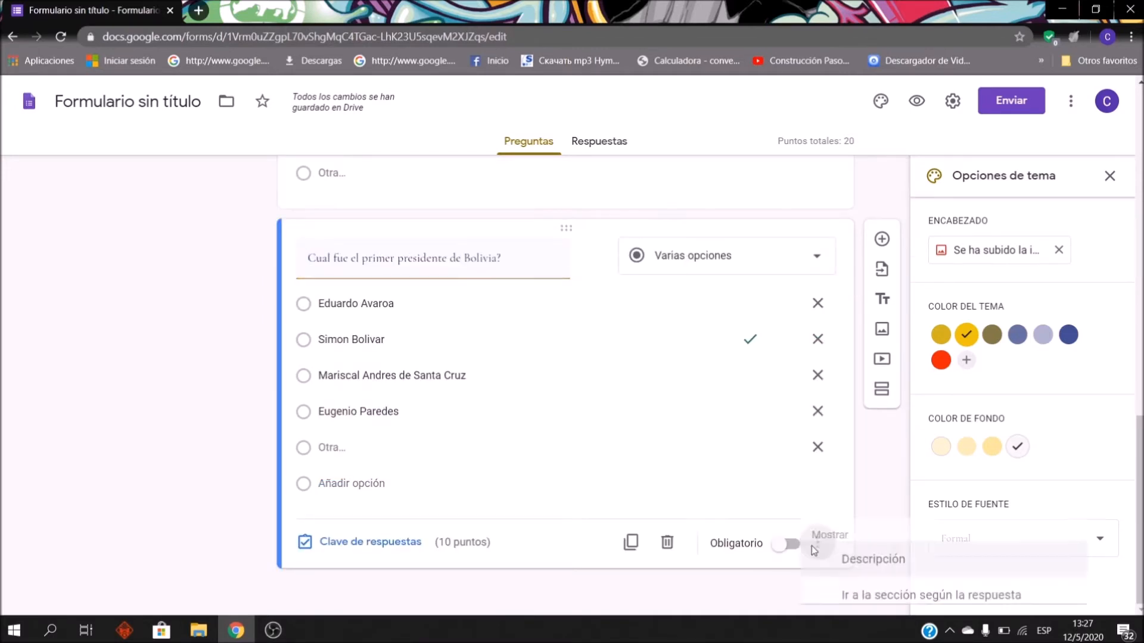
# Step: Add a new blank question below the president question
pyautogui.click(812, 544)
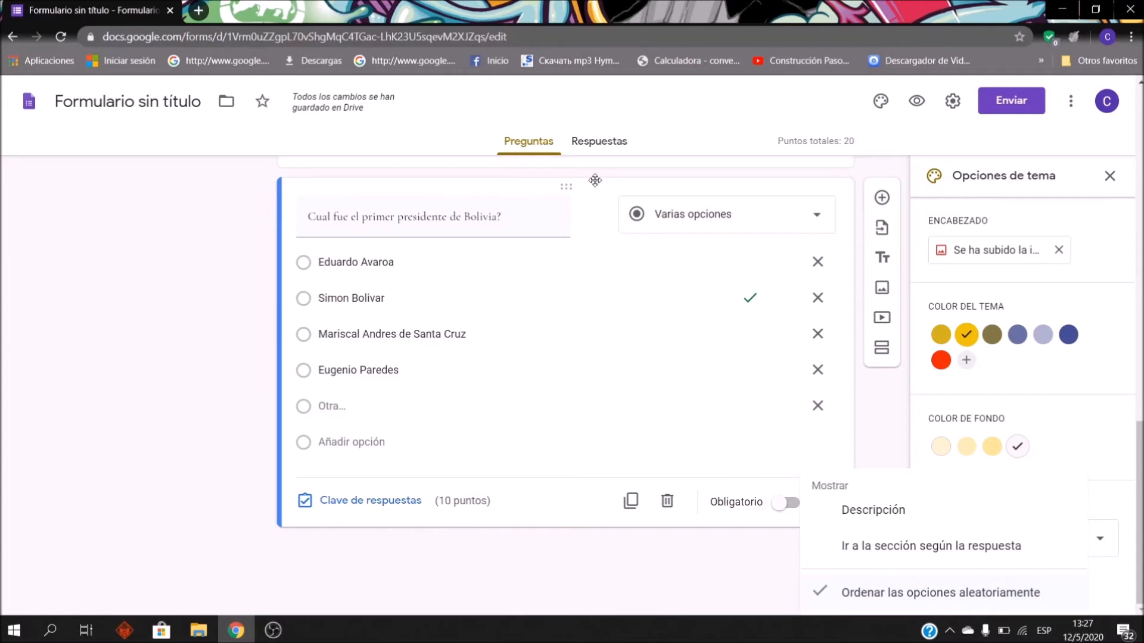
pyautogui.click(244, 304)
pyautogui.scroll(6, 243, 304)
pyautogui.scroll(-6, 524, 320)
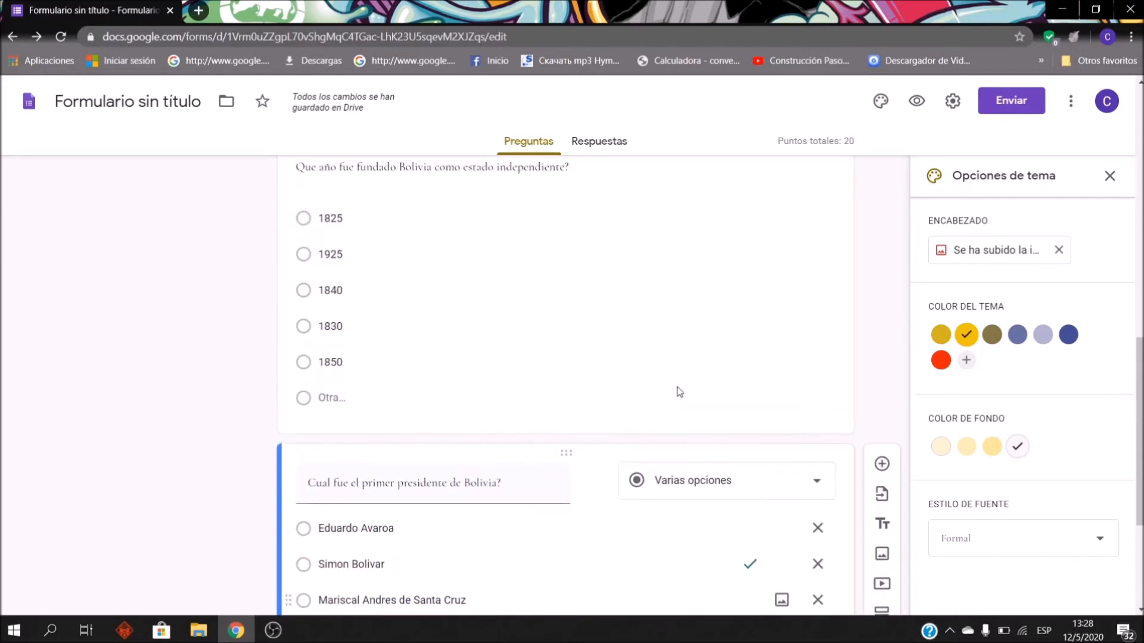
pyautogui.scroll(6, 679, 393)
pyautogui.scroll(-6, 687, 316)
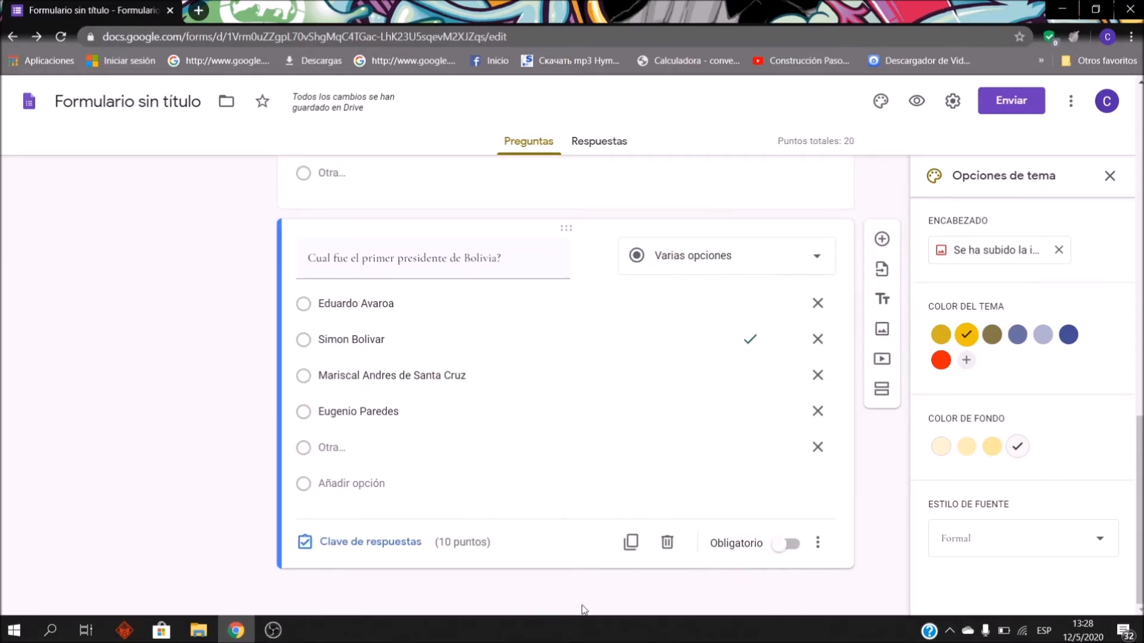
pyautogui.click(882, 239)
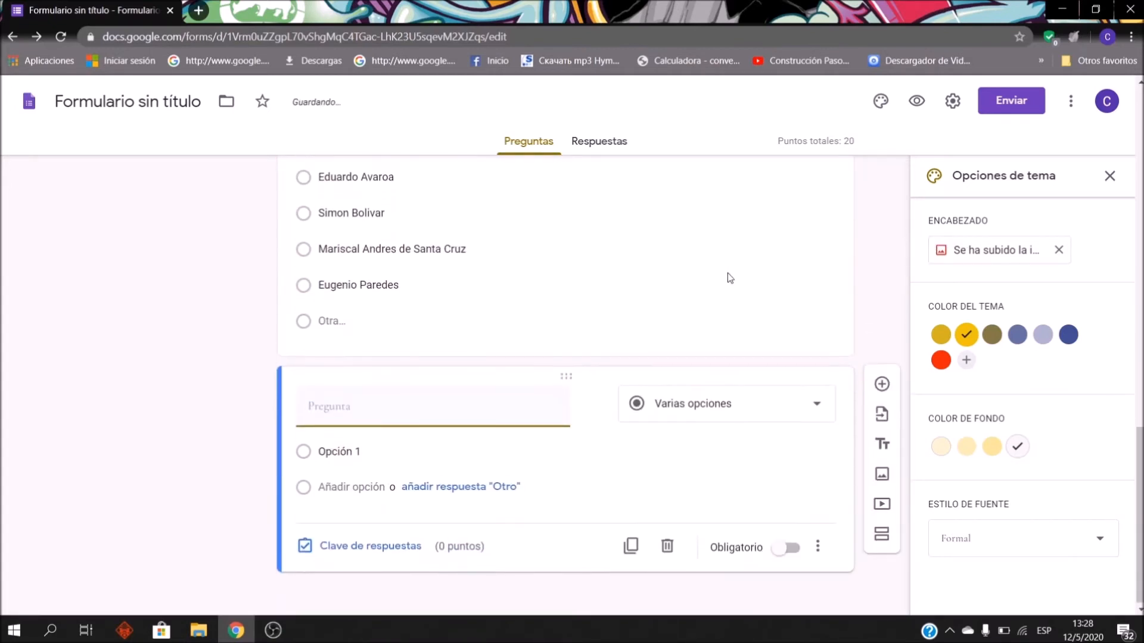
# Step: Title the multiple-choice question 'Cuales son los colores de la Bandera de Bolivia?'
pyautogui.scroll(5, 410, 322)
pyautogui.scroll(-6, 403, 315)
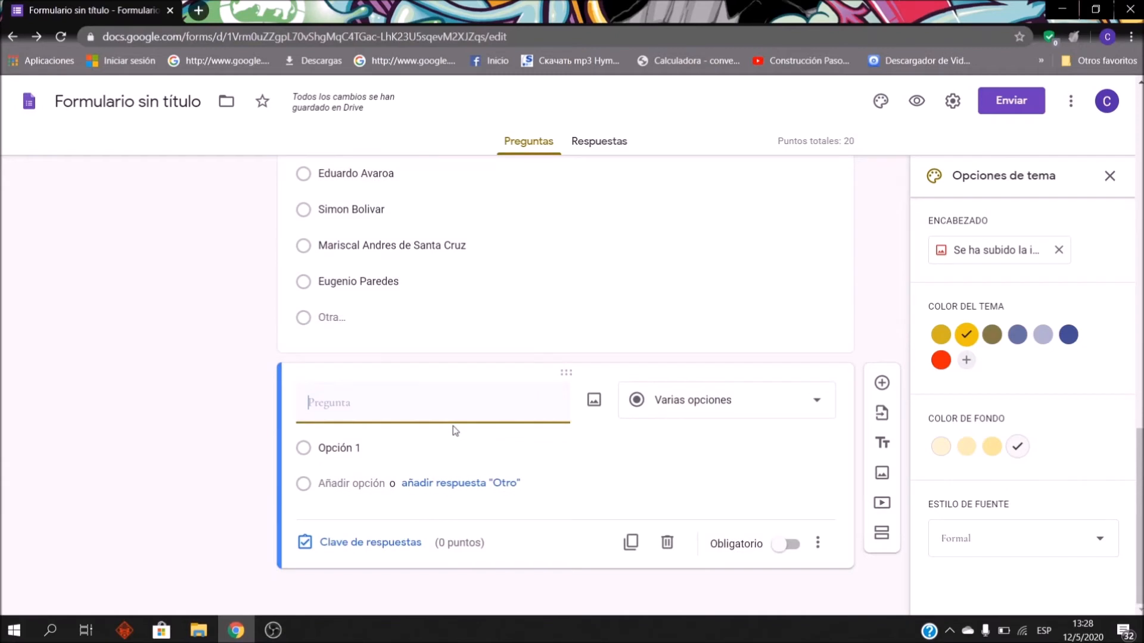
pyautogui.write('Cuales son los colores de la Bandera de ')
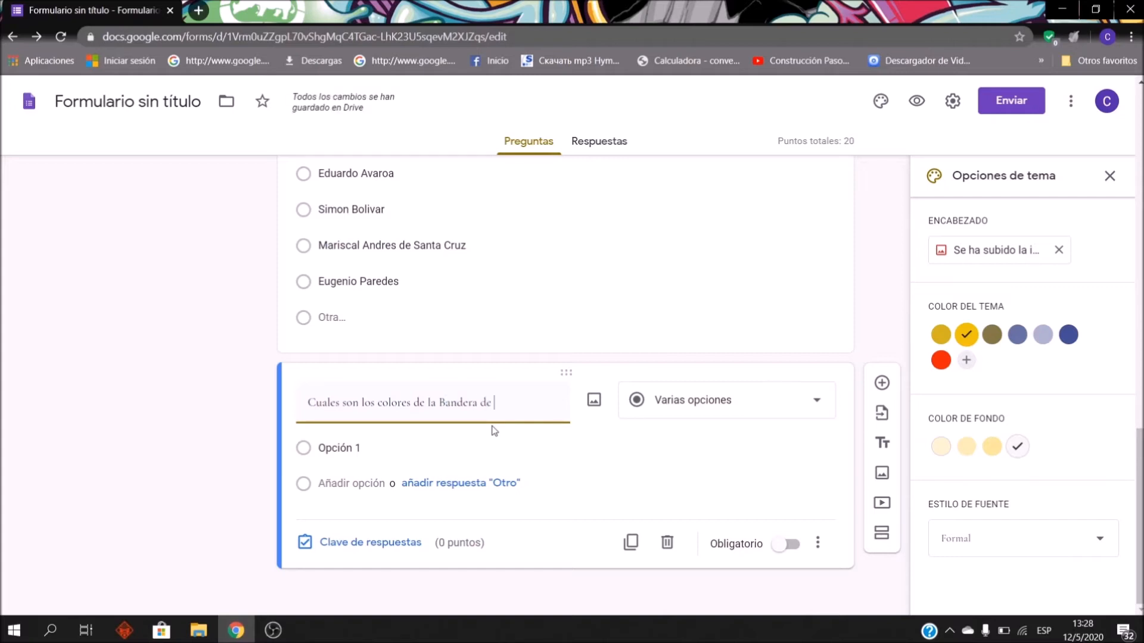
pyautogui.write('Bolivia?')
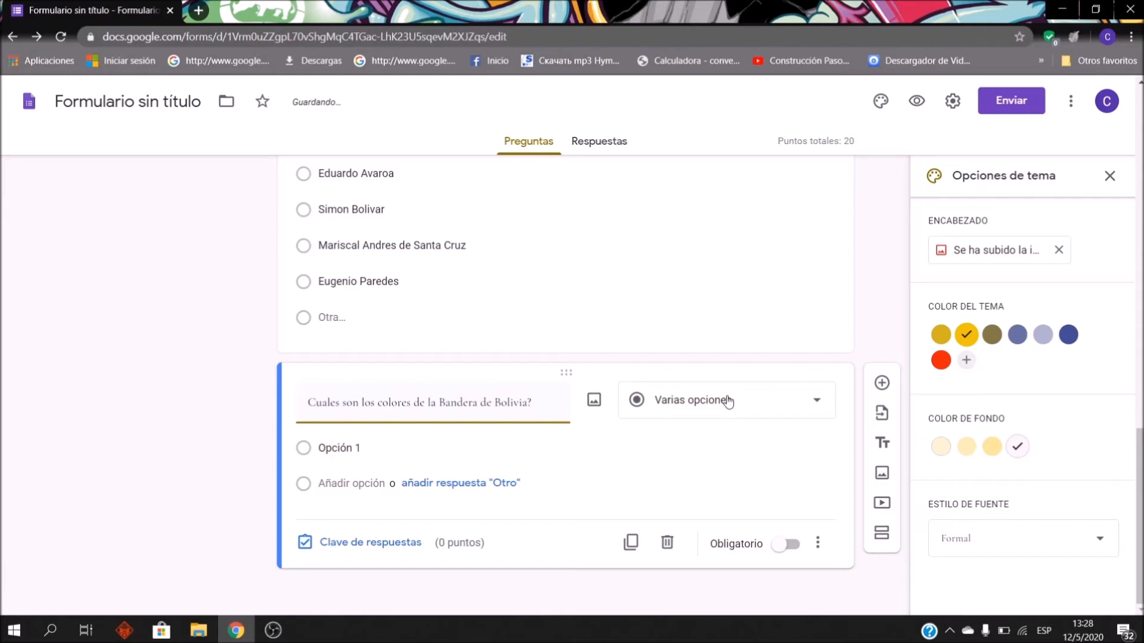
pyautogui.click(725, 400)
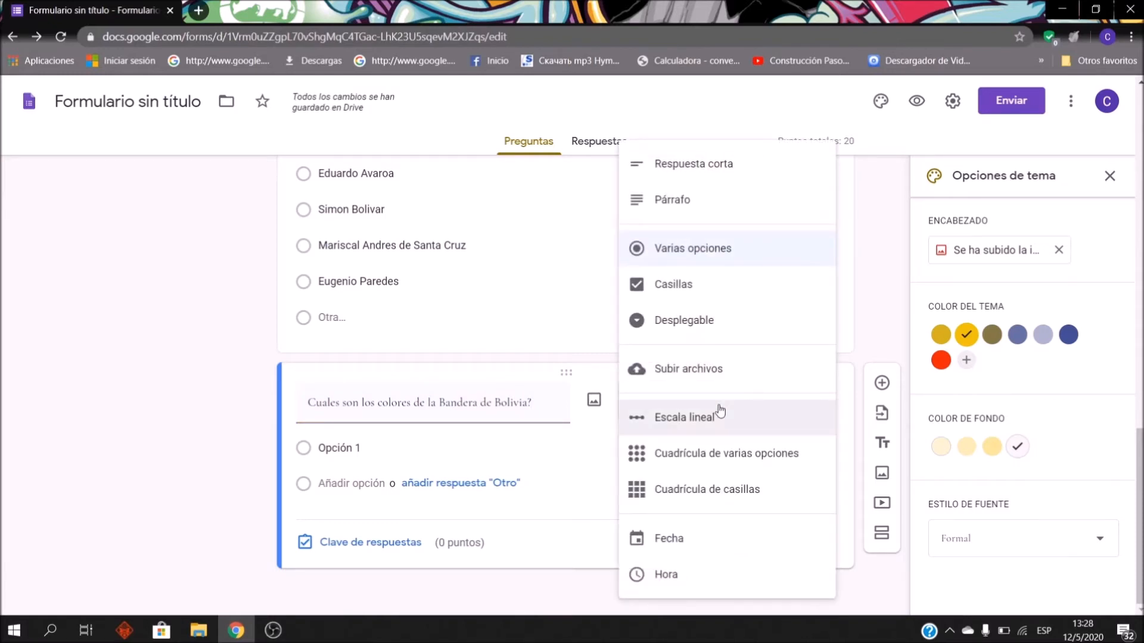
pyautogui.click(88, 393)
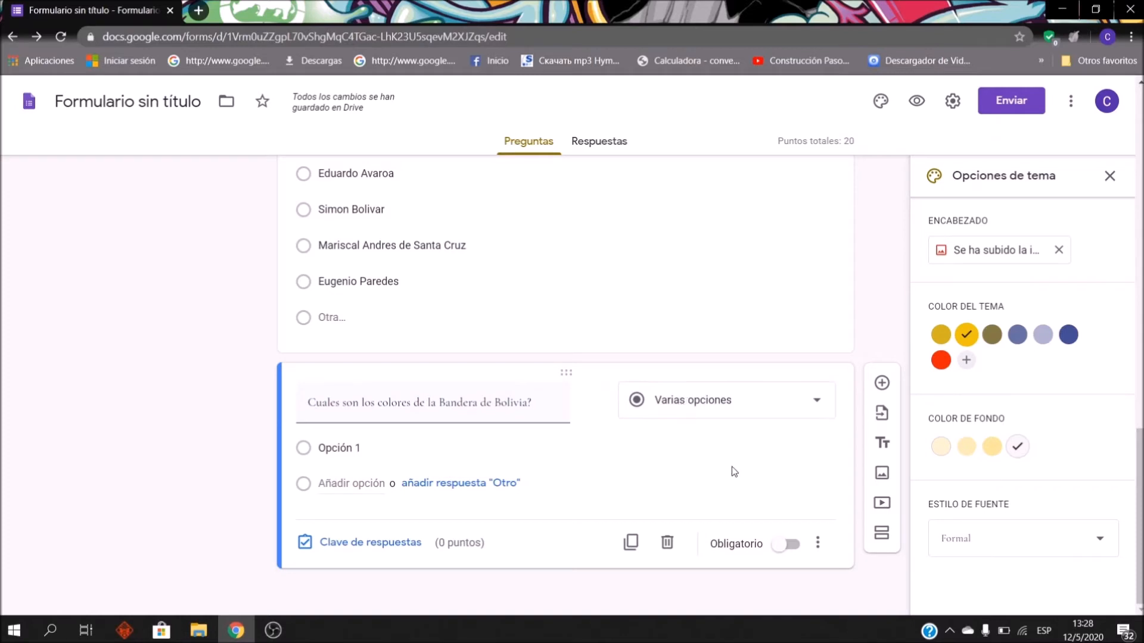
# Step: Enter the options Rojo, Amarillo, Verde, Azul and Morado
pyautogui.click(462, 451)
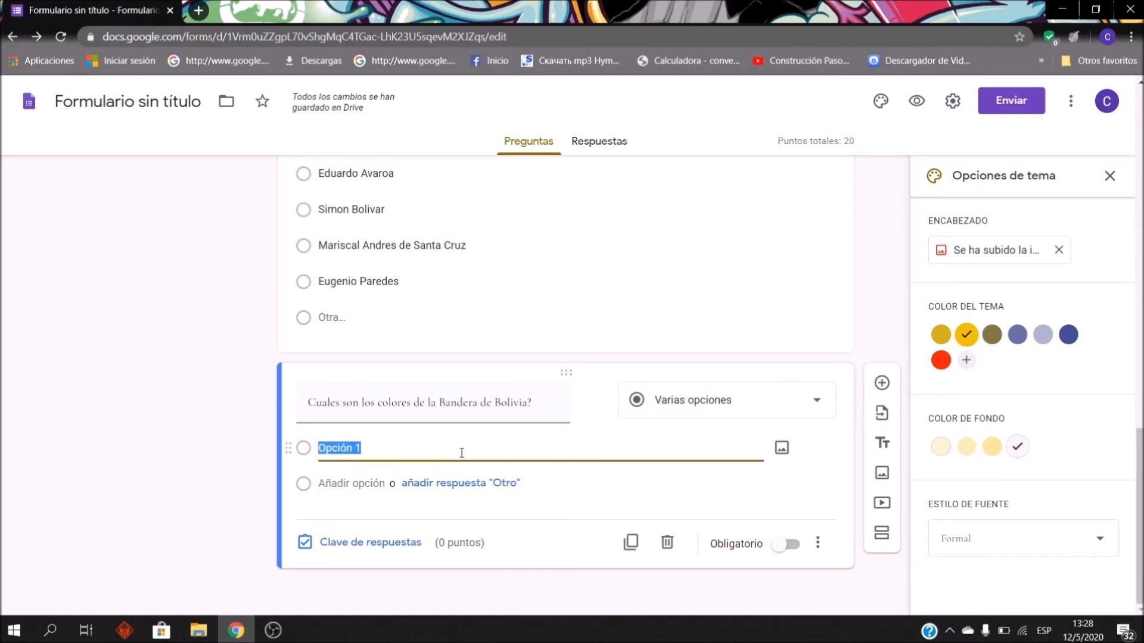
pyautogui.write('B')
pyautogui.press('BackSpace')
pyautogui.press('BackSpace')
pyautogui.press('BackSpace')
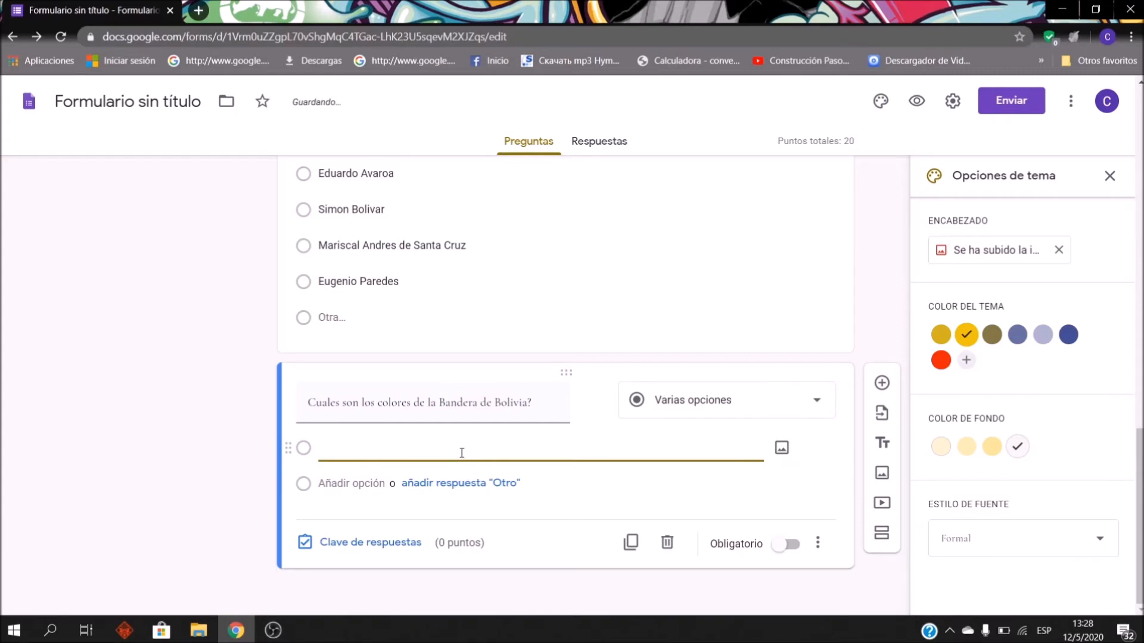
pyautogui.write('Ro')
pyautogui.press('Return')
pyautogui.write('Amarillo')
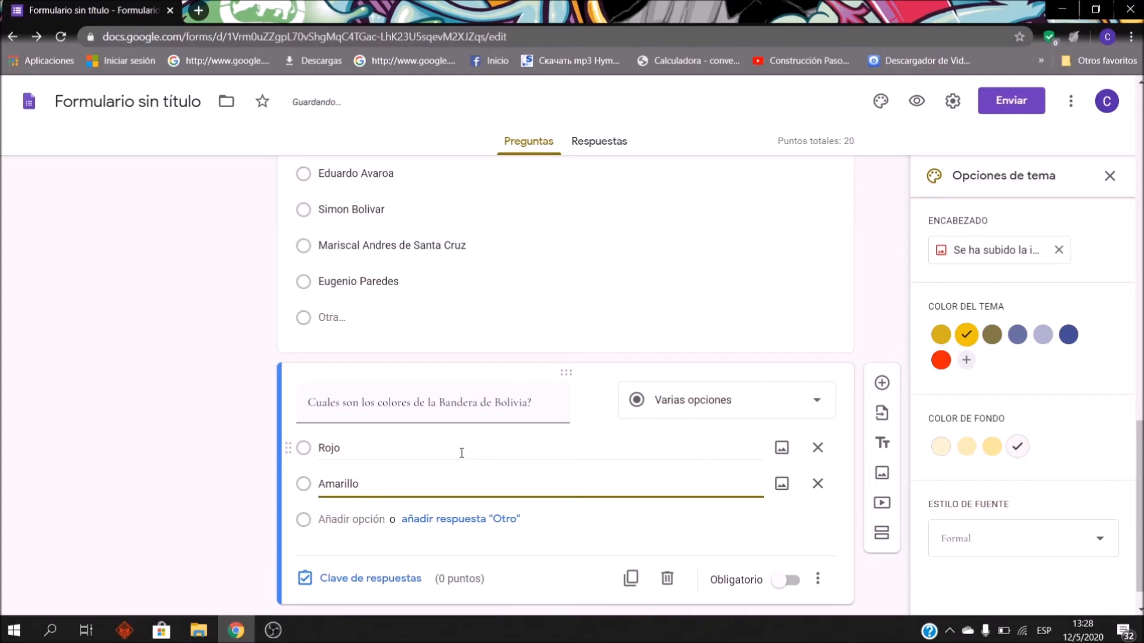
pyautogui.press('Return')
pyautogui.write('Ver')
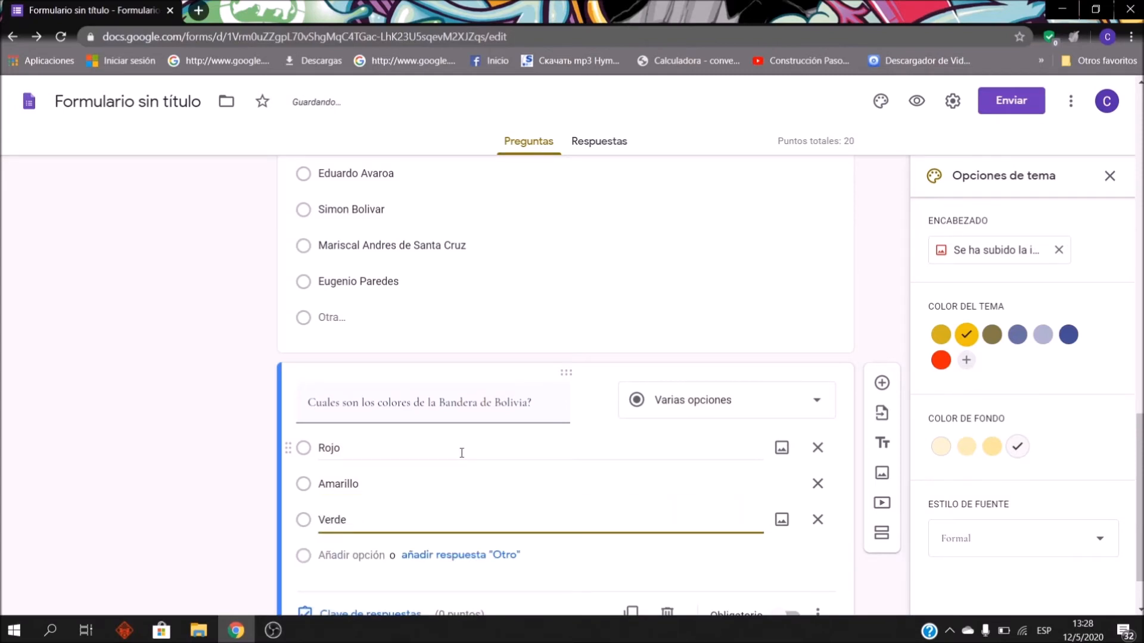
pyautogui.write('de')
pyautogui.press('Return')
pyautogui.write('A')
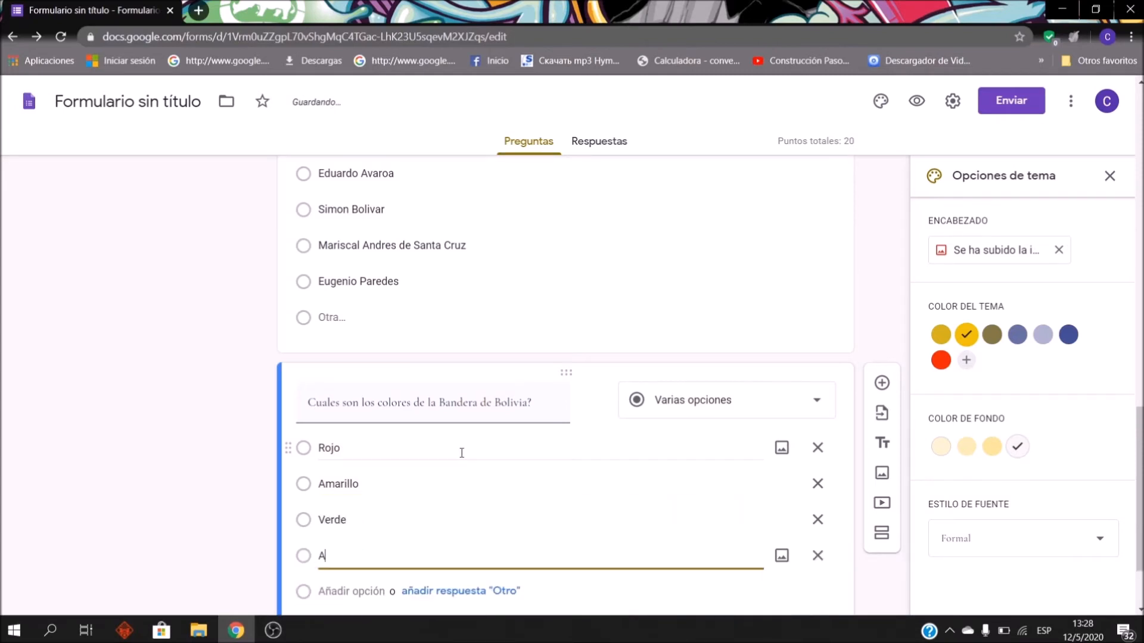
pyautogui.write('zul')
pyautogui.press('Return')
pyautogui.write('Morado')
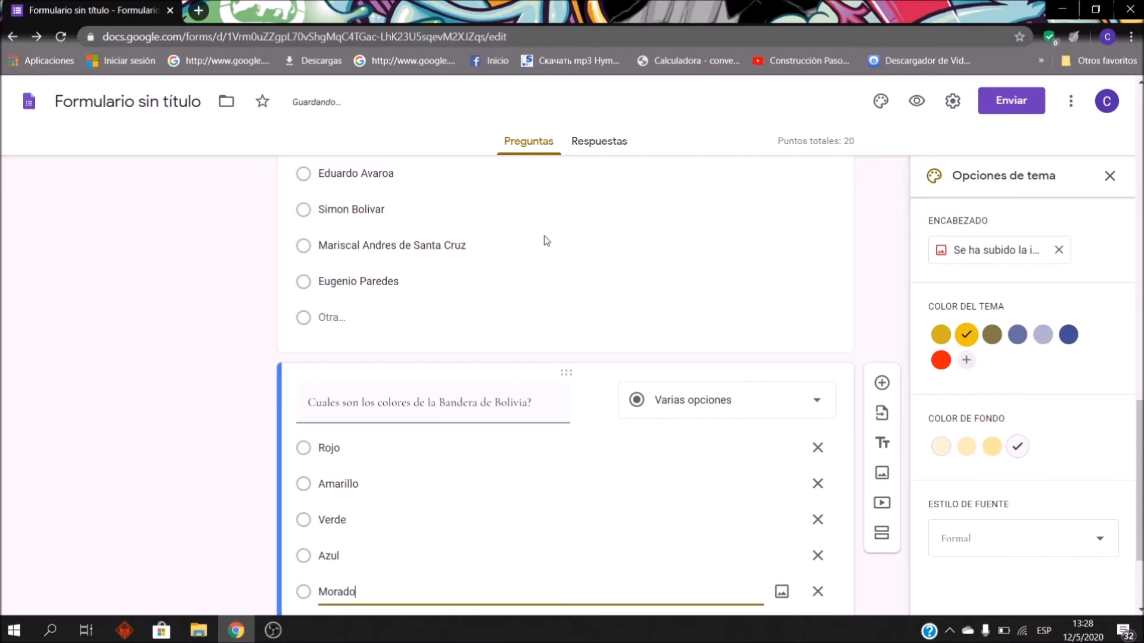
pyautogui.scroll(-3, 633, 404)
# Step: Key Rojo, Amarillo and Verde as correct for the flag question at 10 points
pyautogui.click(425, 556)
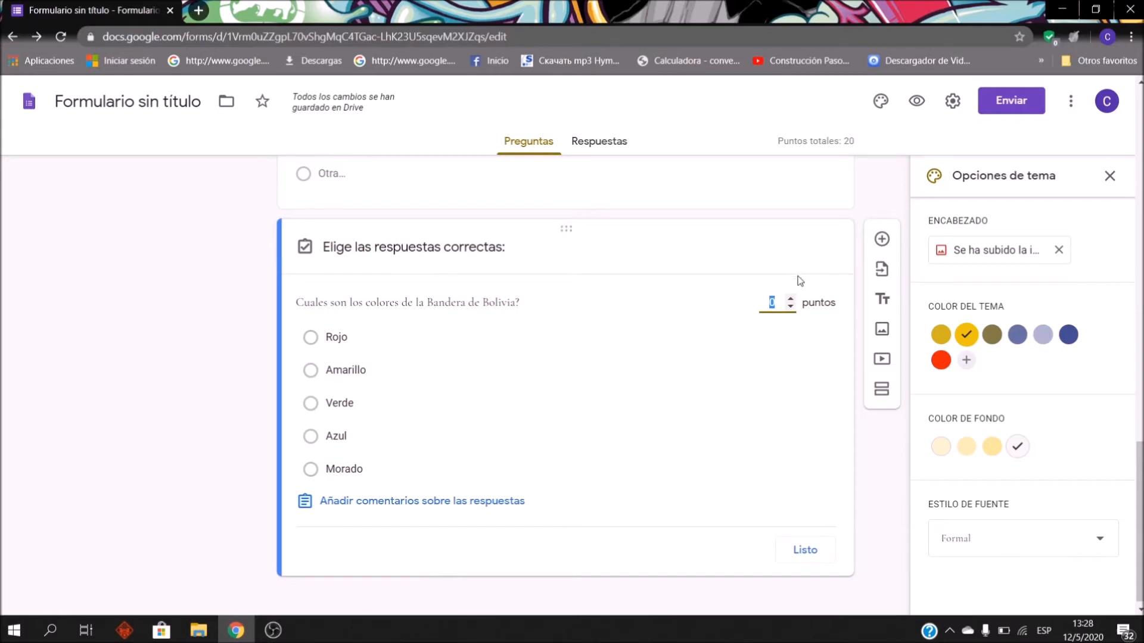
pyautogui.write('10')
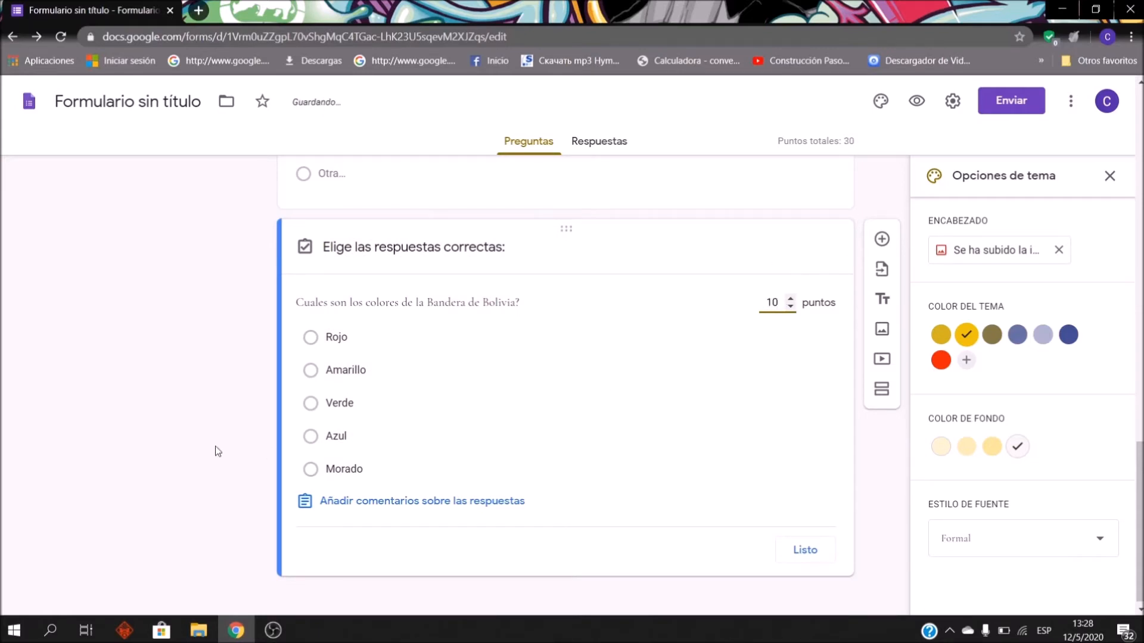
pyautogui.click(309, 338)
pyautogui.click(311, 370)
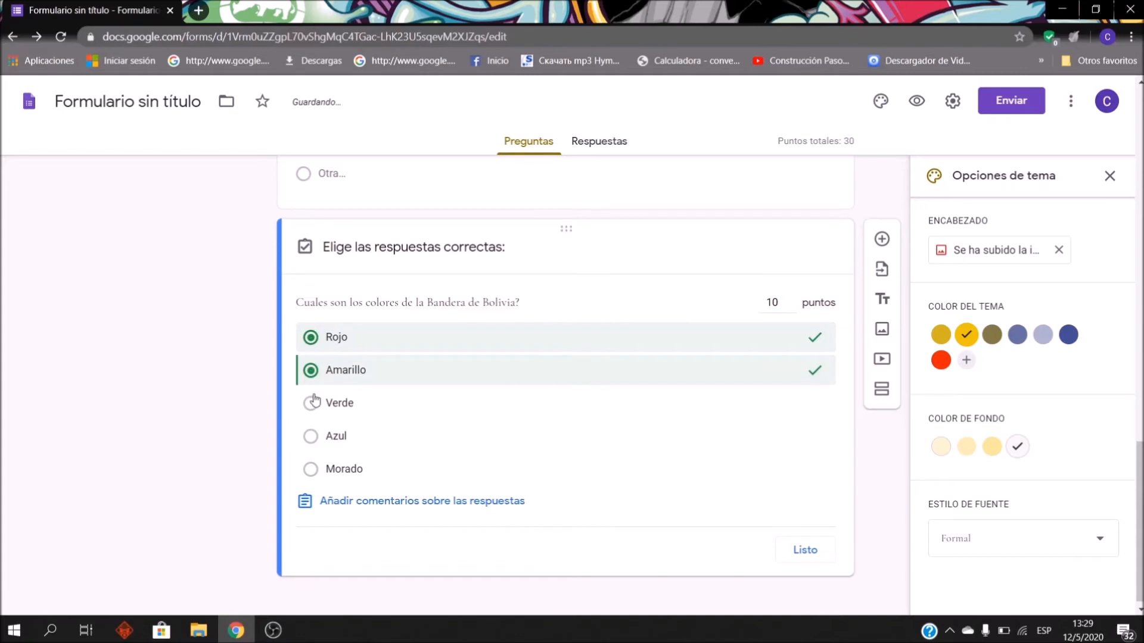
pyautogui.click(311, 403)
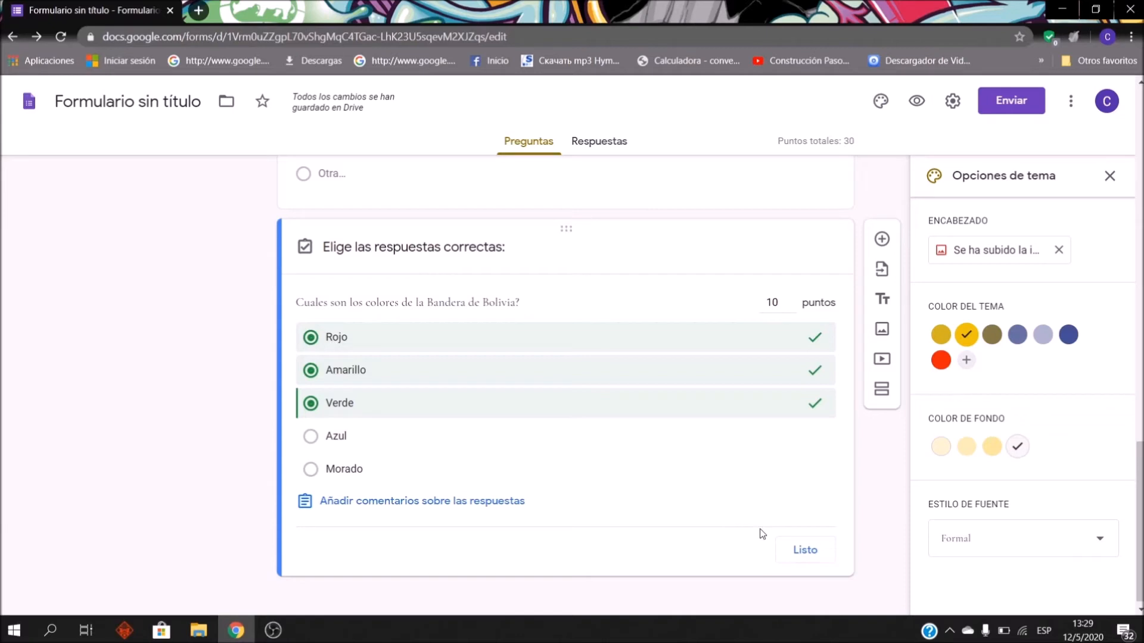
pyautogui.click(801, 549)
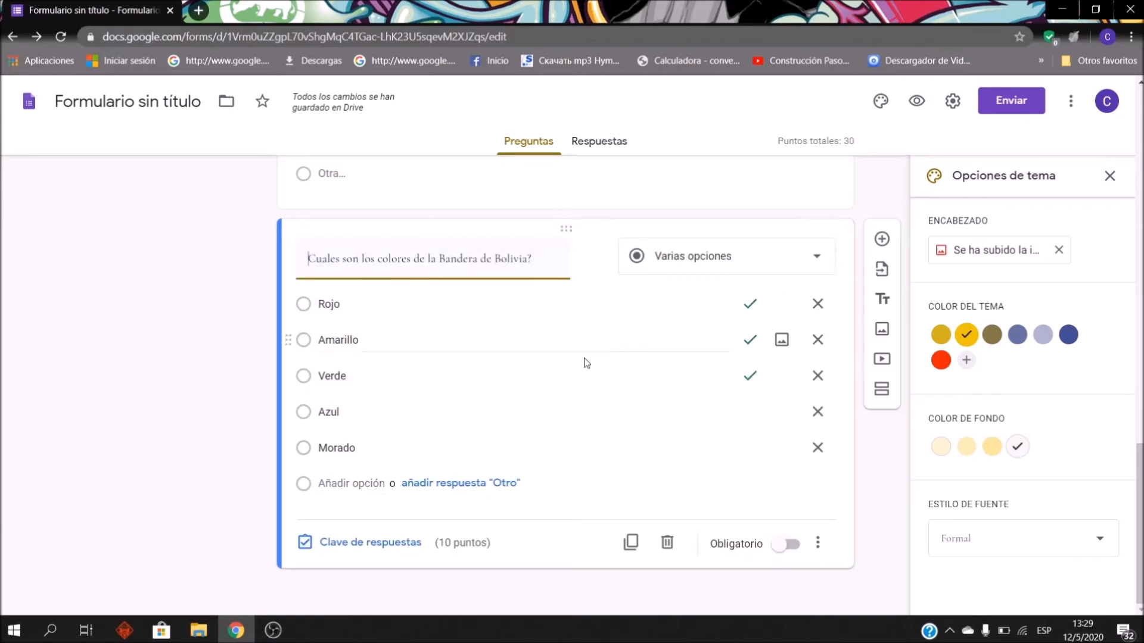
# Step: Change the flag question to a checkbox question
pyautogui.click(698, 274)
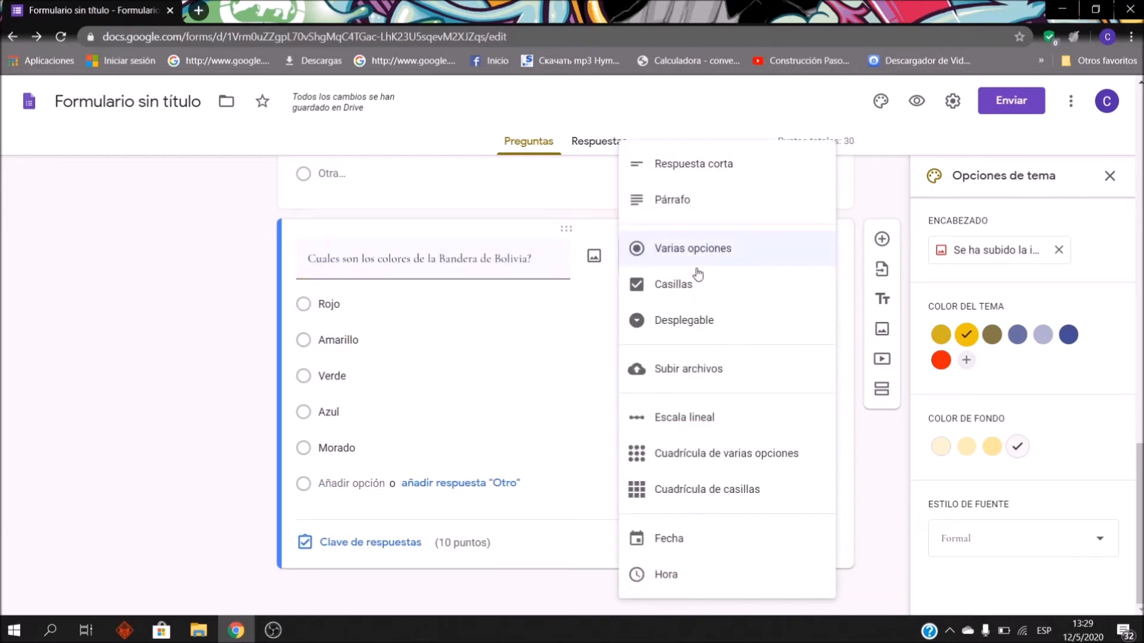
pyautogui.click(690, 286)
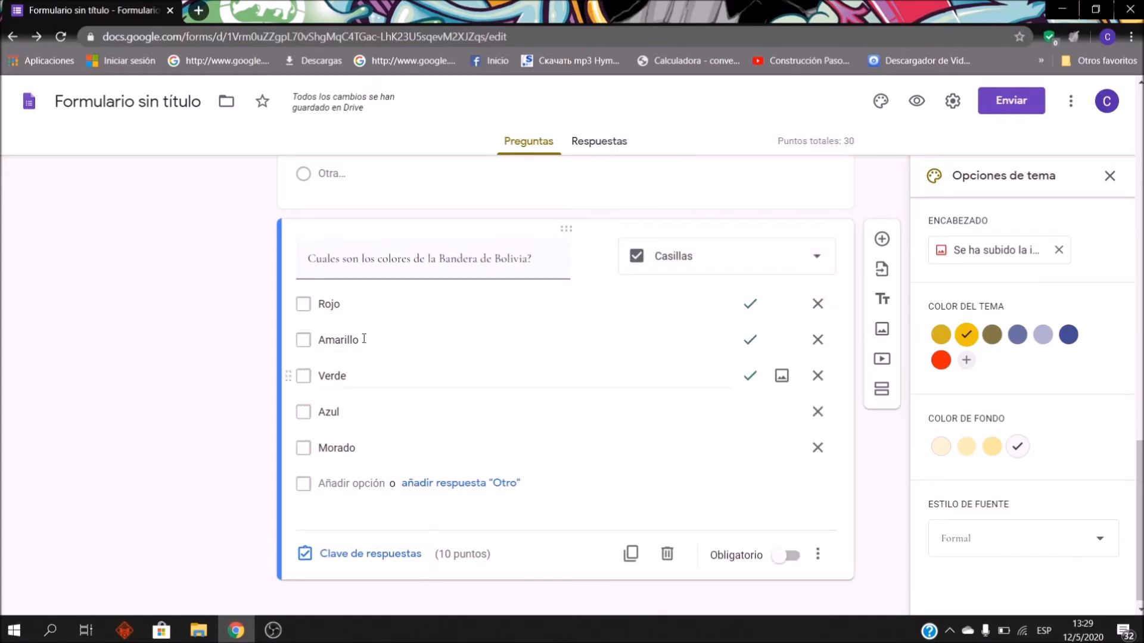
pyautogui.scroll(2, 438, 307)
pyautogui.scroll(-2, 324, 225)
# Step: Re-key Rojo, Amarillo and Verde as the correct 10-point answers
pyautogui.click(369, 554)
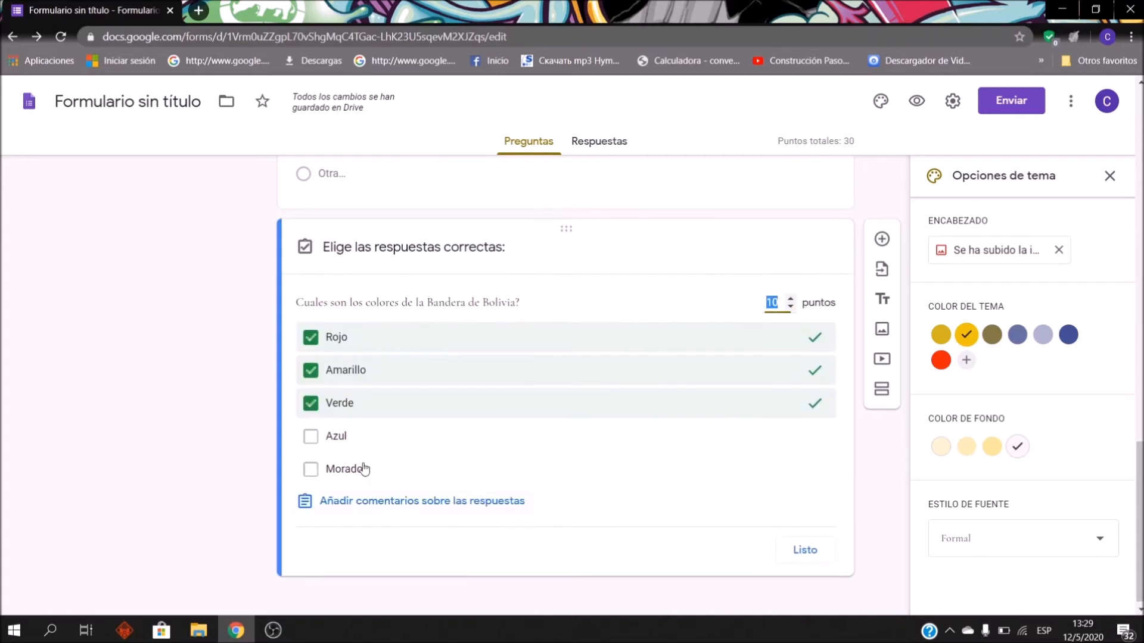
pyautogui.click(327, 380)
pyautogui.click(316, 403)
pyautogui.click(311, 337)
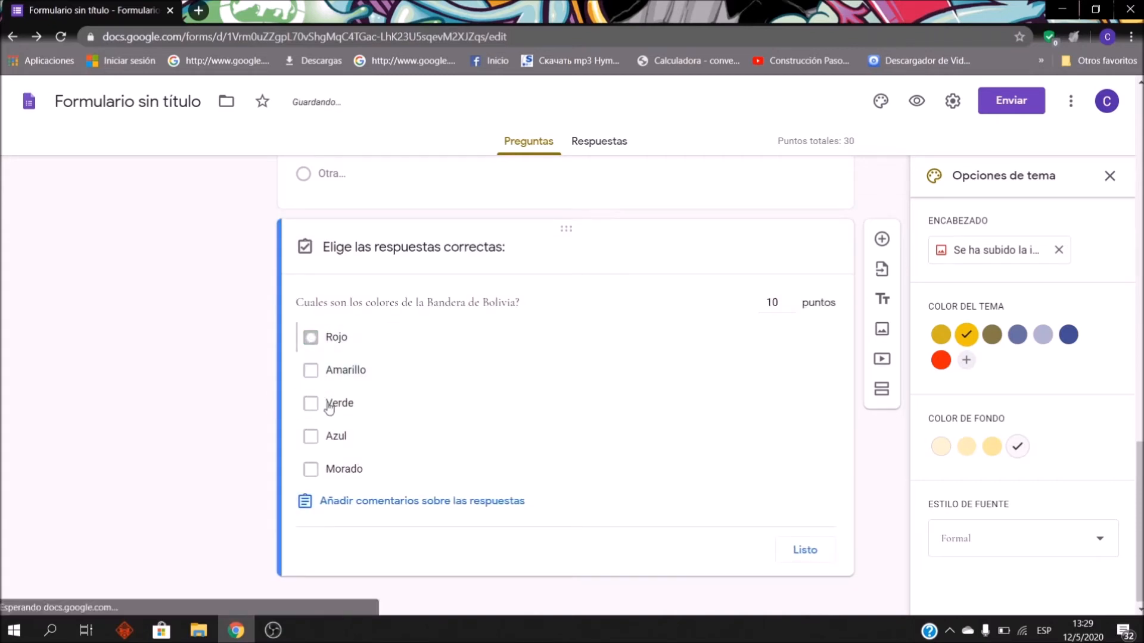
pyautogui.click(310, 338)
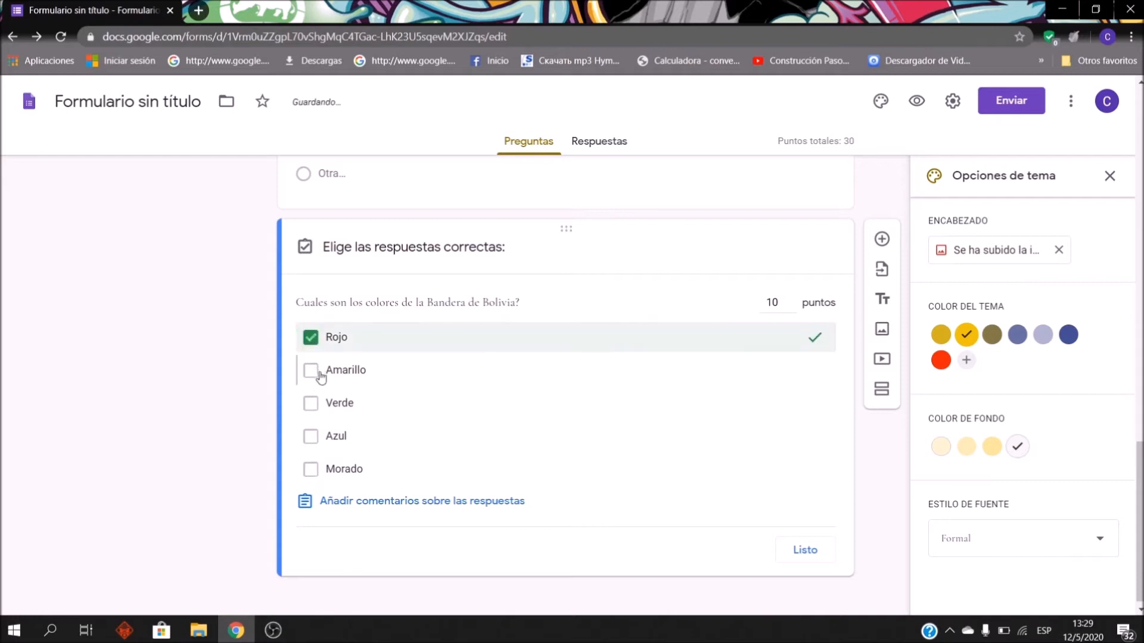
pyautogui.click(317, 370)
pyautogui.click(316, 402)
pyautogui.moveTo(794, 307)
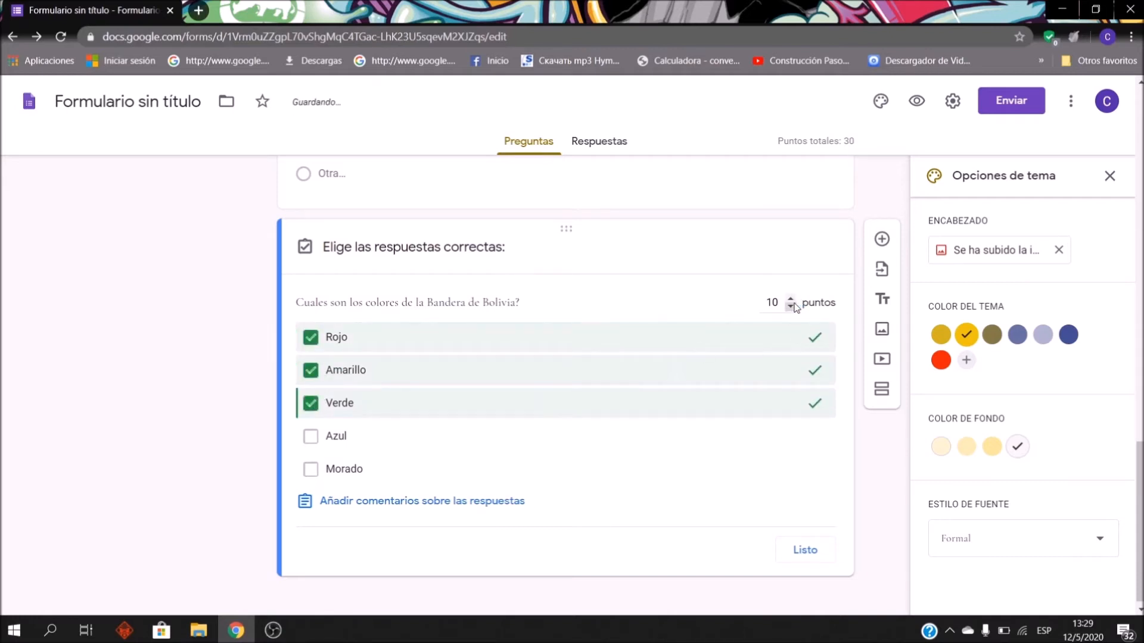
pyautogui.click(821, 557)
pyautogui.scroll(2, 392, 364)
pyautogui.scroll(4, 431, 398)
pyautogui.scroll(-6, 485, 441)
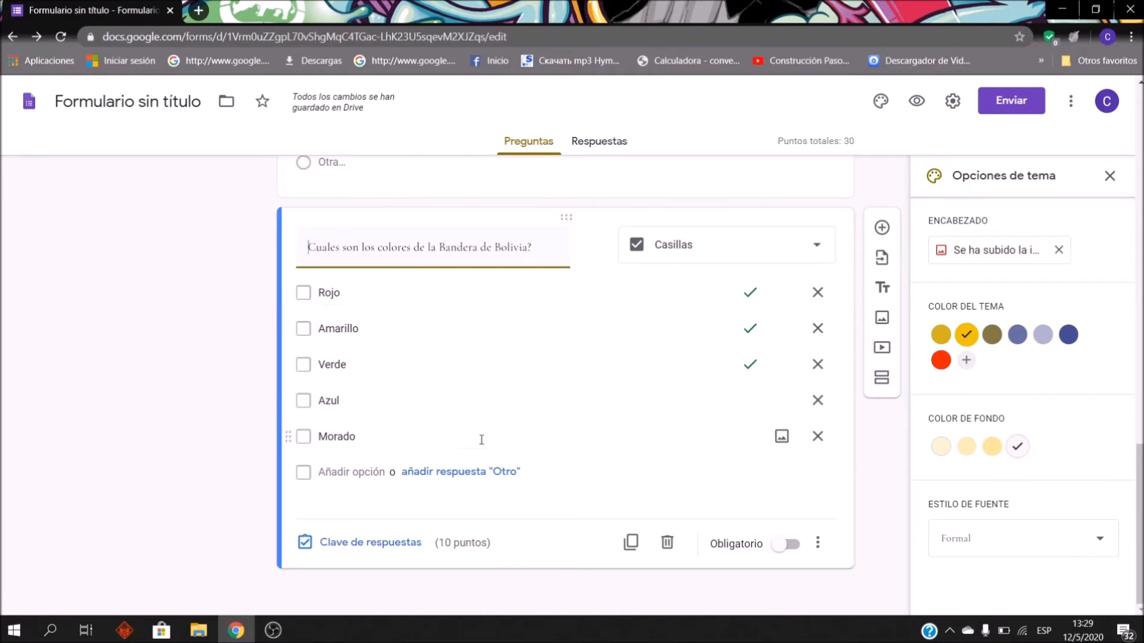
# Step: Add an 'Otro' option to the flag question and shuffle its option order
pyautogui.click(470, 473)
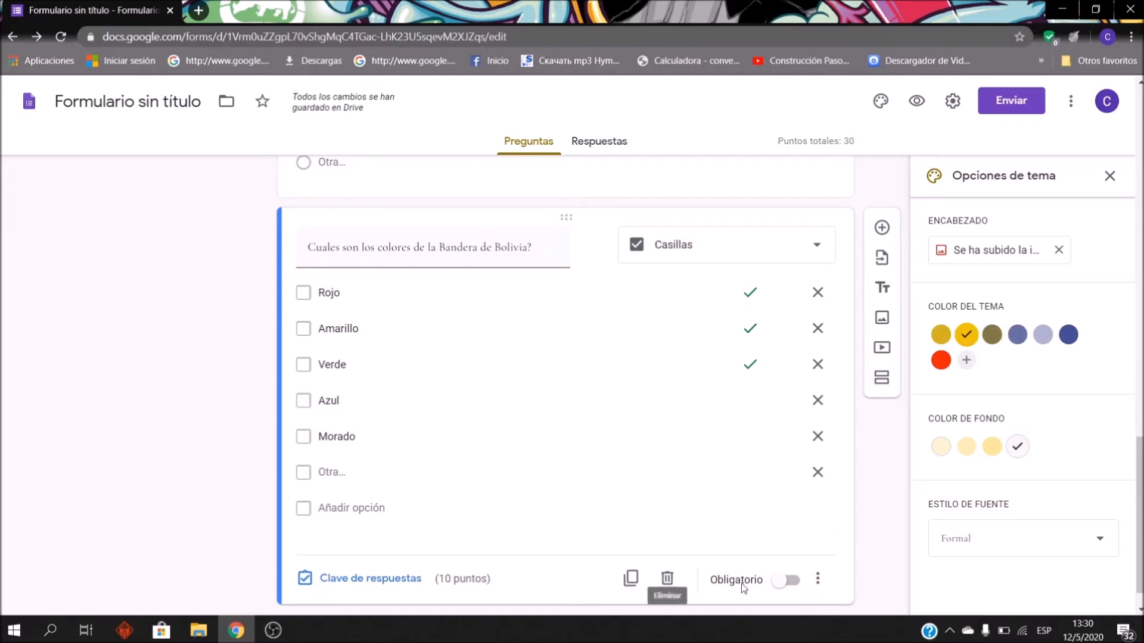
pyautogui.click(817, 579)
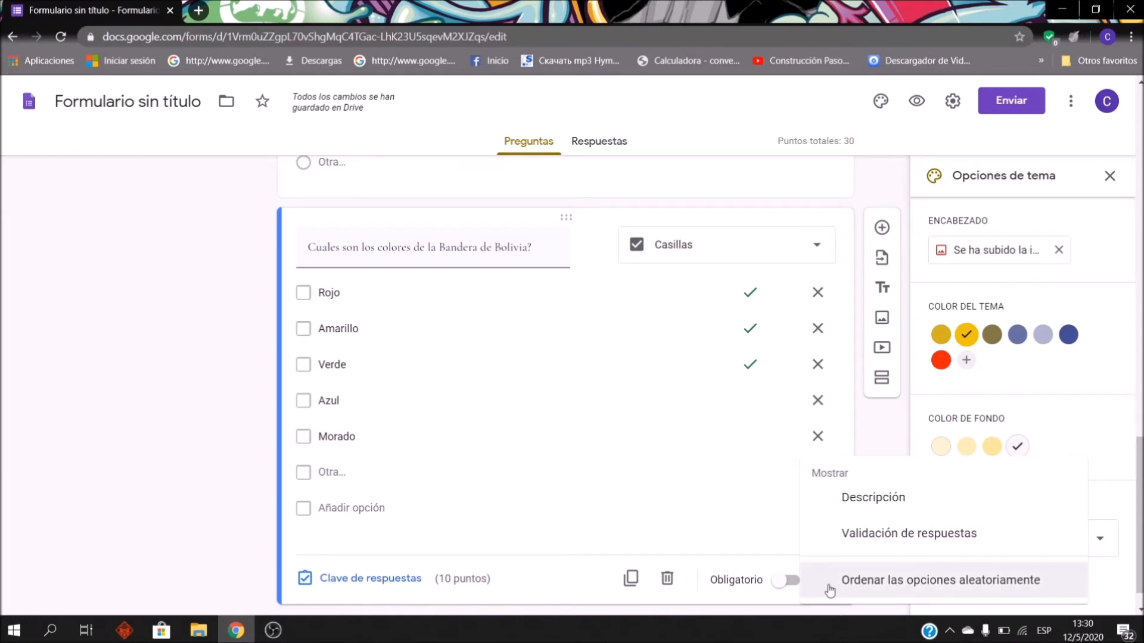
pyautogui.click(828, 587)
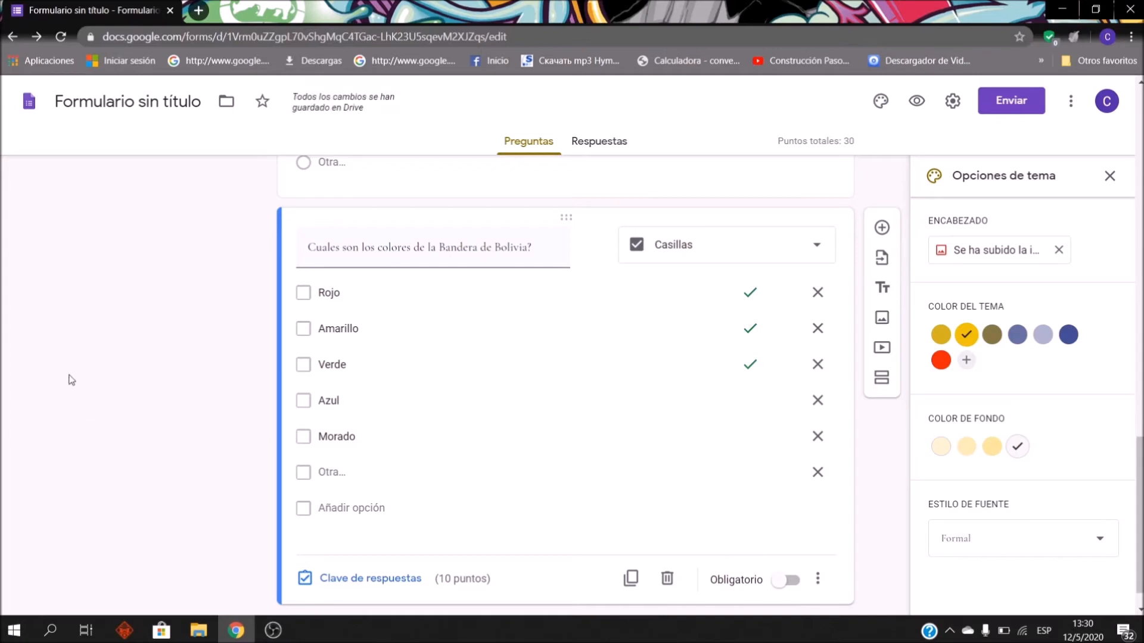
# Step: Start inserting an image into the first-president question
pyautogui.scroll(1, 509, 390)
pyautogui.scroll(5, 510, 390)
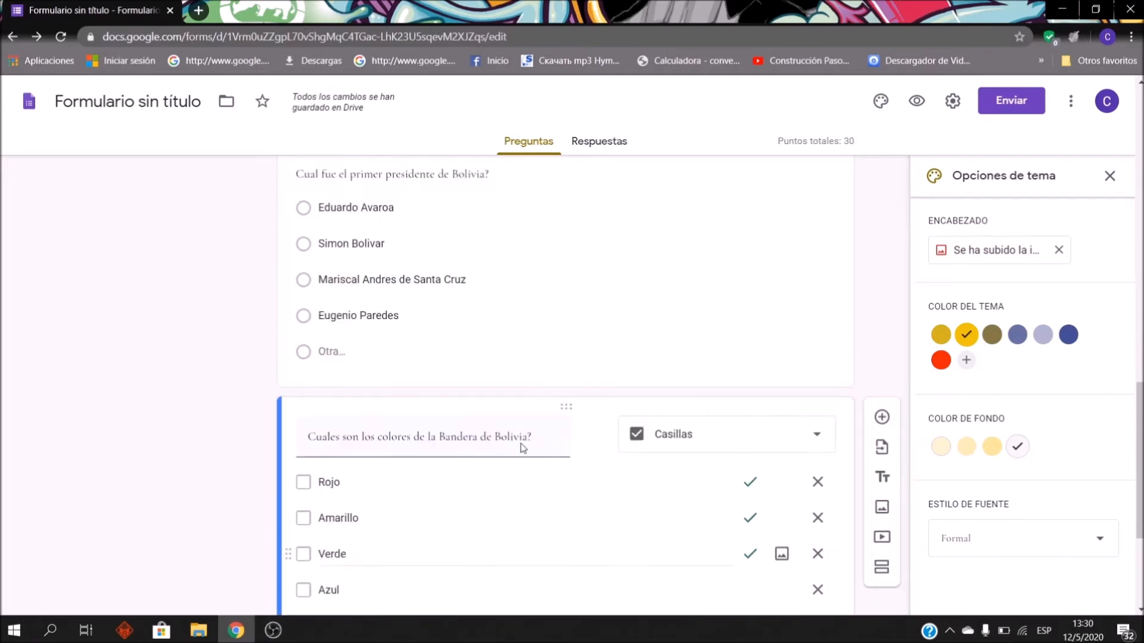
pyautogui.scroll(2, 543, 310)
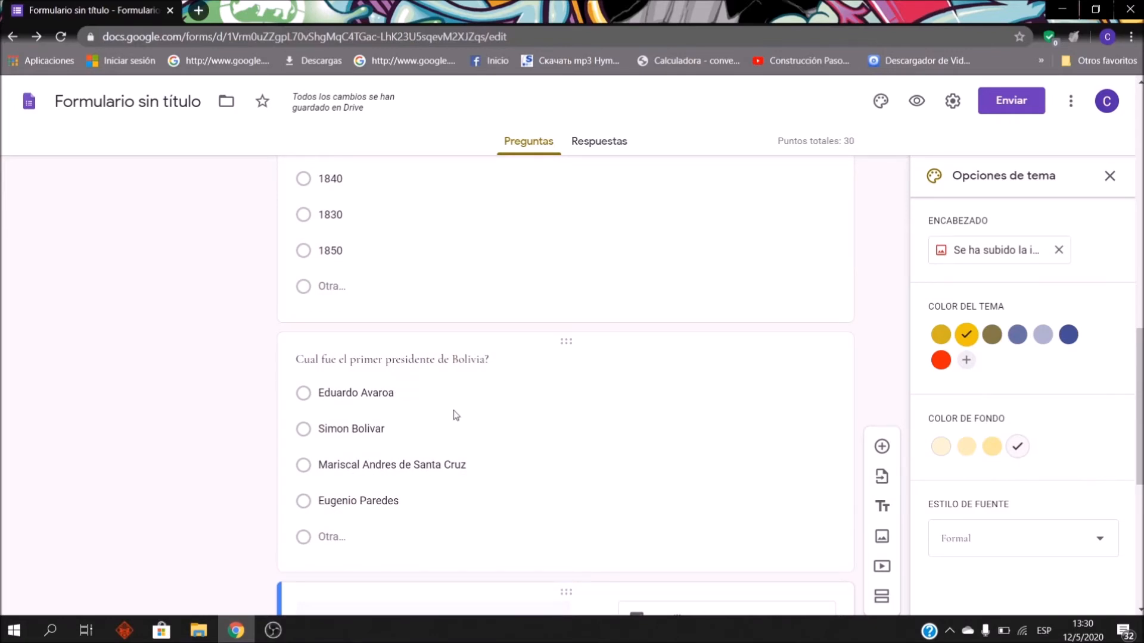
pyautogui.click(570, 342)
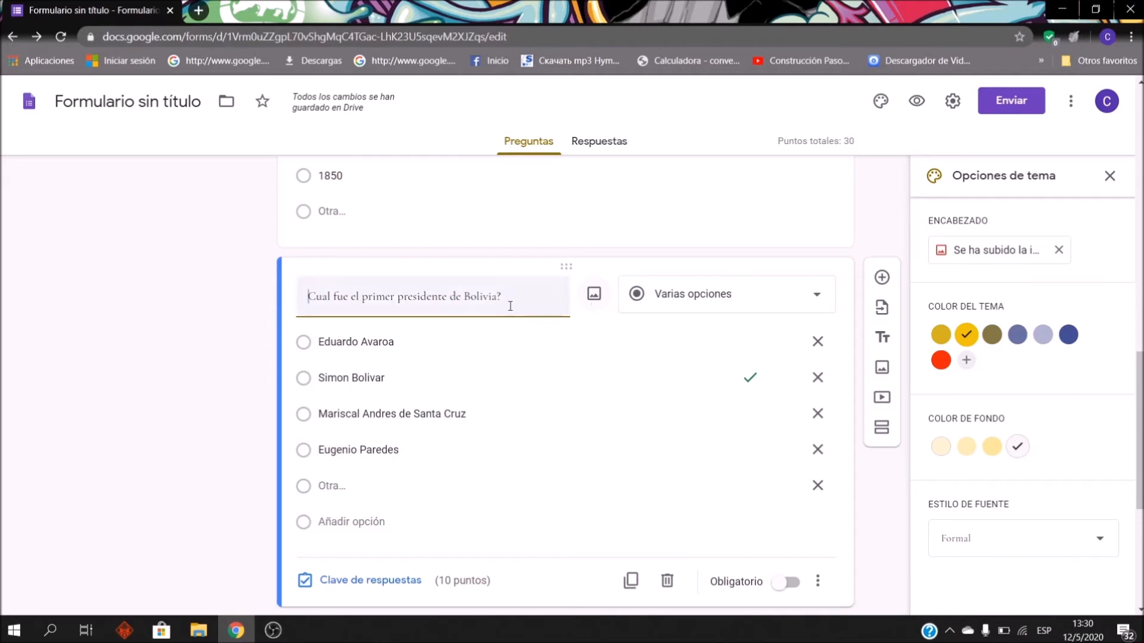
pyautogui.click(593, 298)
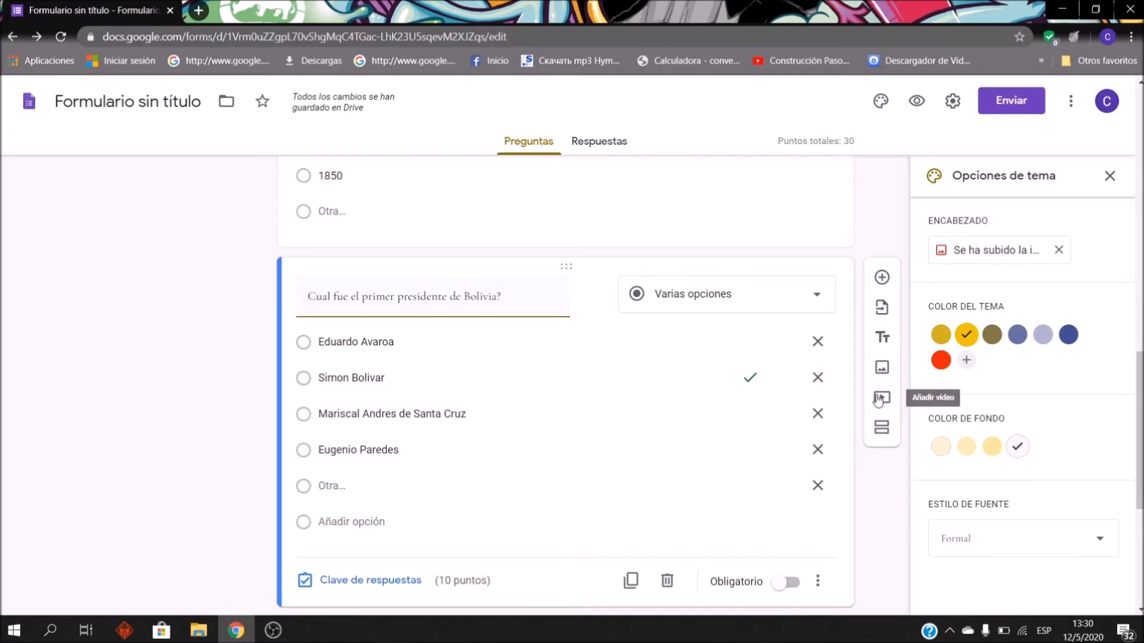
pyautogui.moveTo(566, 307)
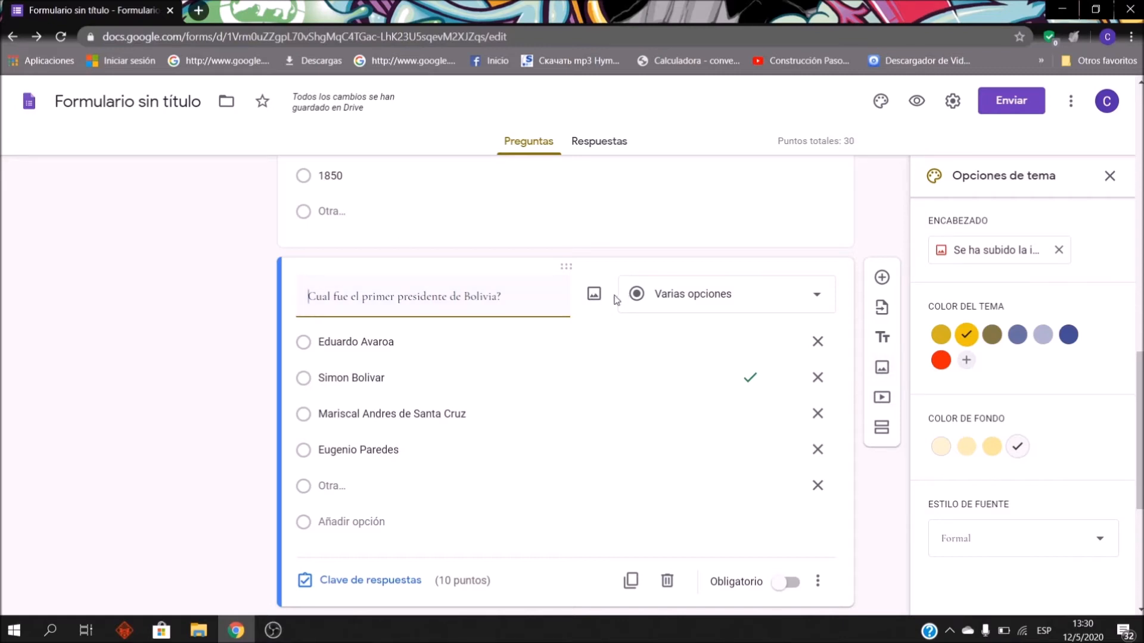
pyautogui.click(591, 298)
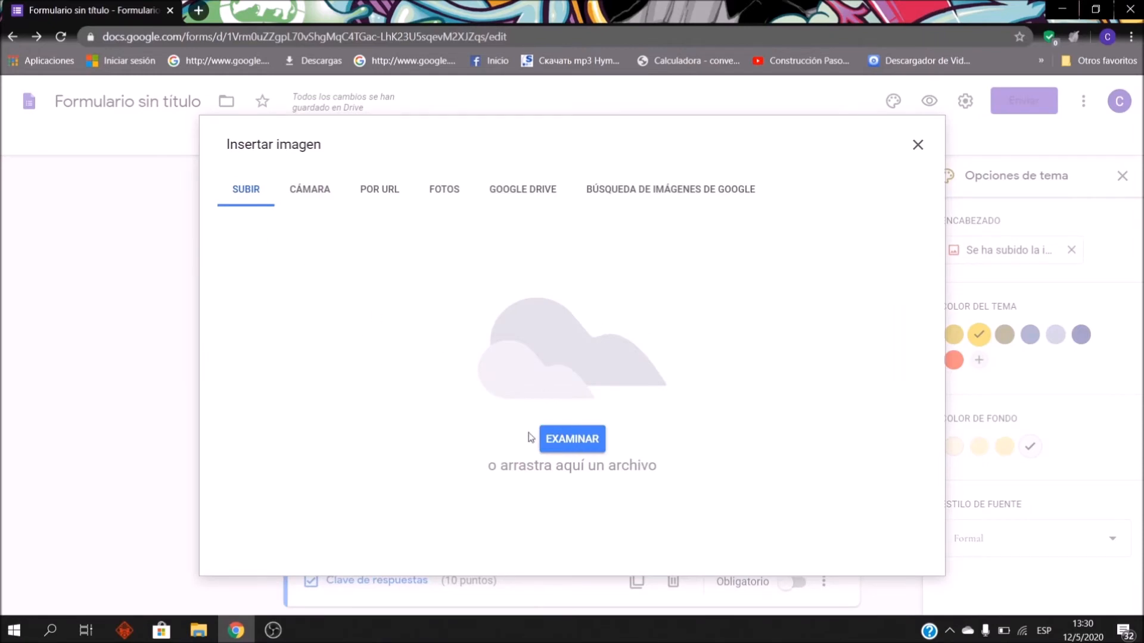
# Step: Upload the Simon Bolivar picture into the question
pyautogui.click(585, 442)
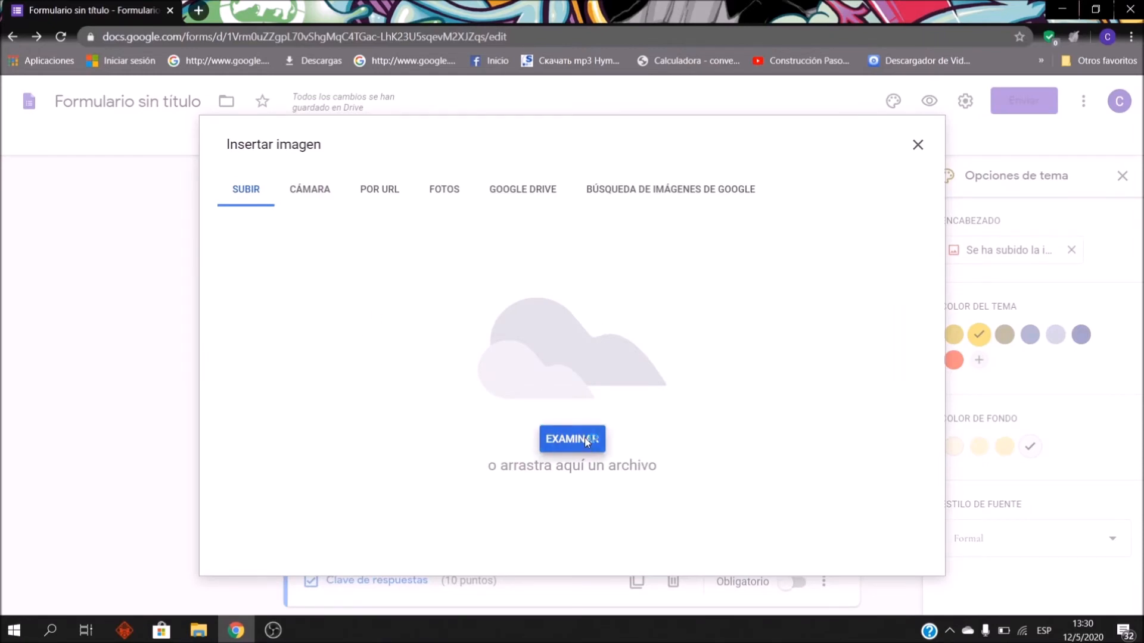
pyautogui.scroll(-10, 619, 375)
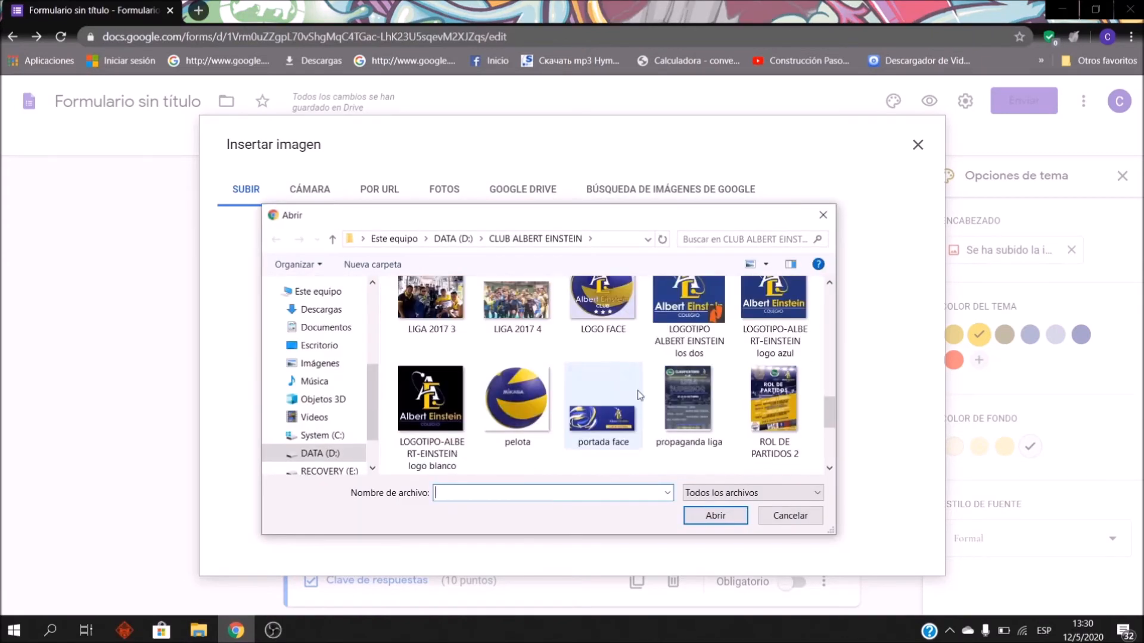
pyautogui.click(603, 346)
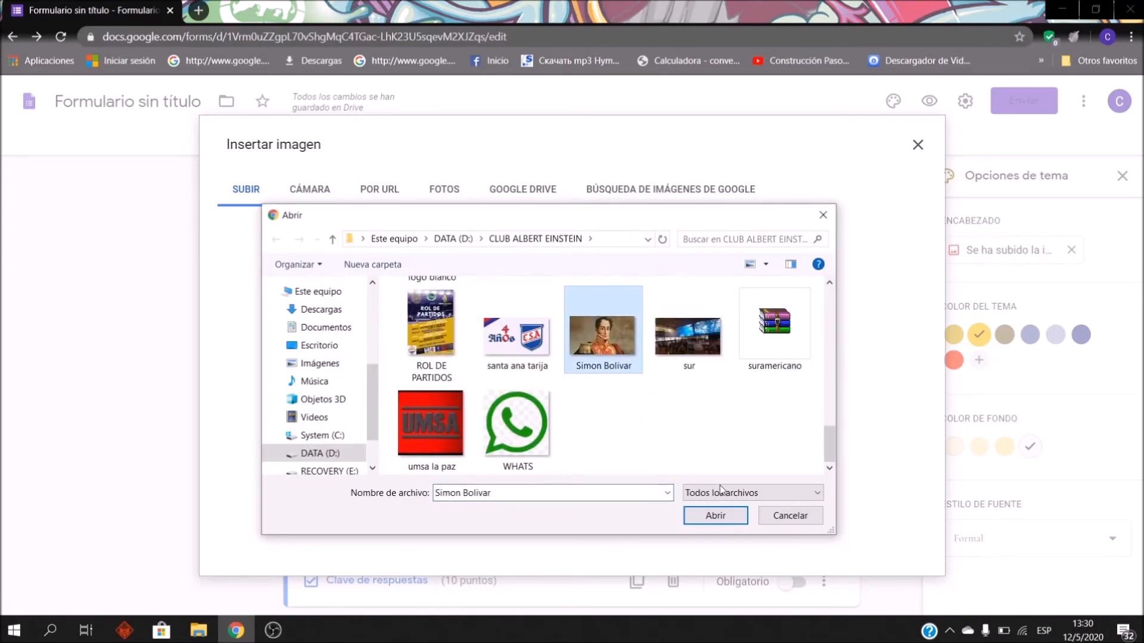
pyautogui.click(714, 517)
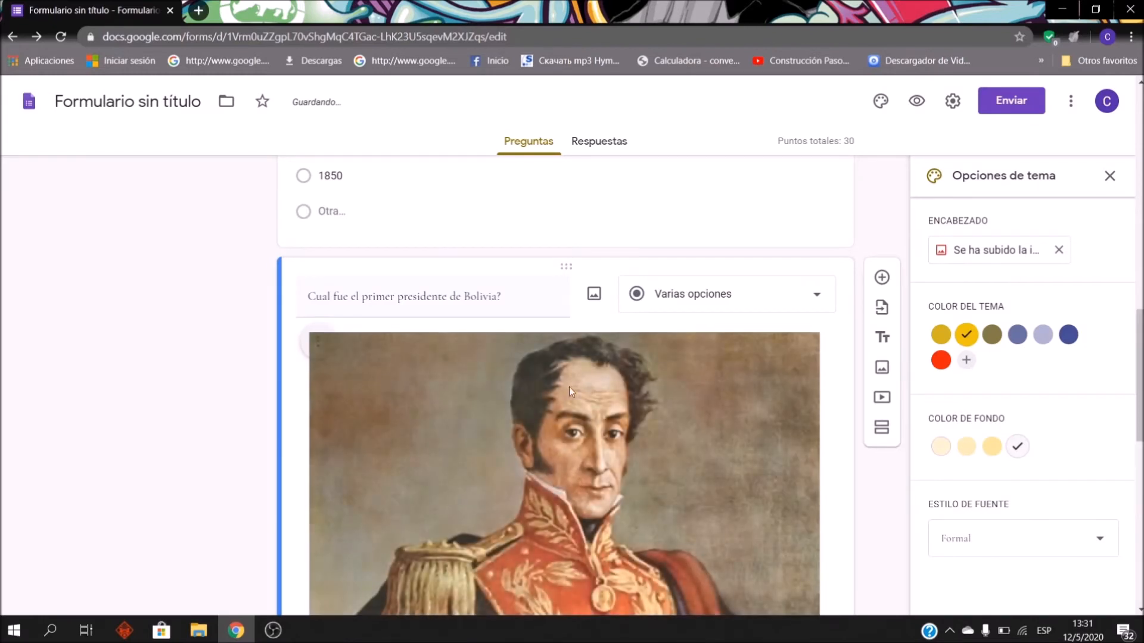
# Step: Shrink the portrait to roughly half the card's width
pyautogui.scroll(-4, 568, 417)
pyautogui.scroll(2, 429, 396)
pyautogui.click(438, 394)
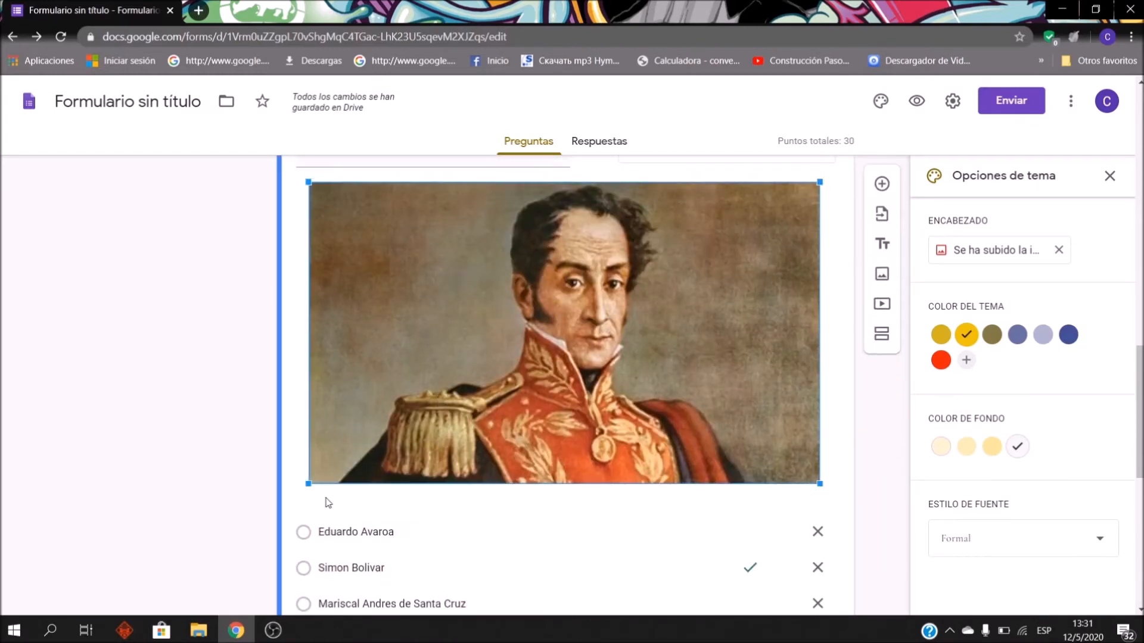
pyautogui.moveTo(312, 480); pyautogui.dragTo(579, 383)
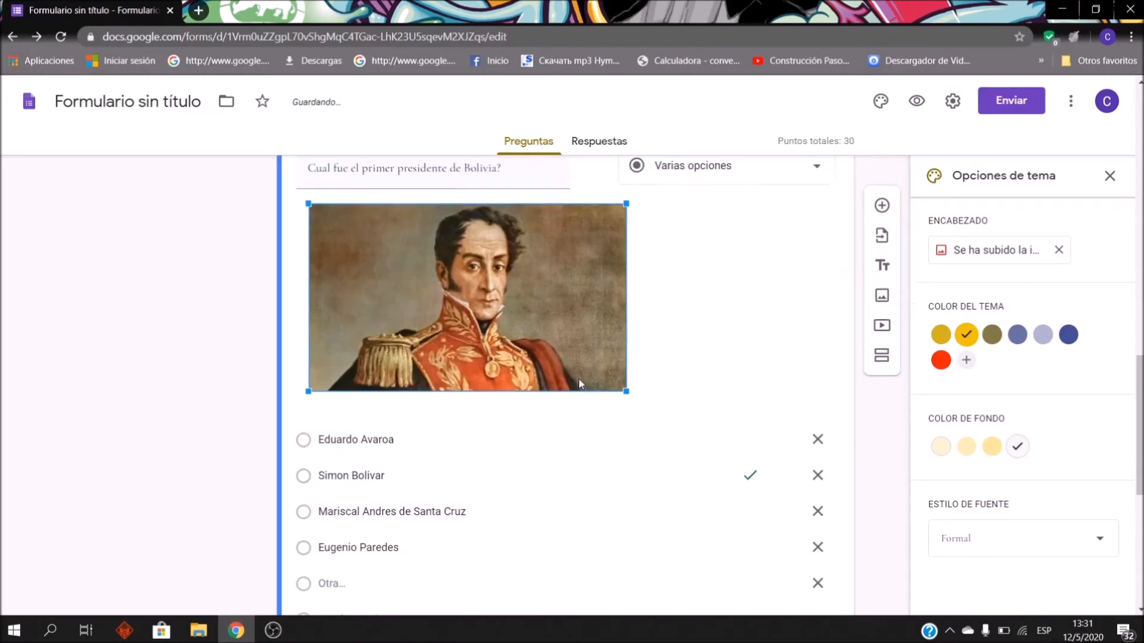
pyautogui.moveTo(309, 519); pyautogui.dragTo(342, 501)
pyautogui.scroll(-3, 409, 447)
pyautogui.scroll(2, 476, 411)
pyautogui.scroll(1, 367, 338)
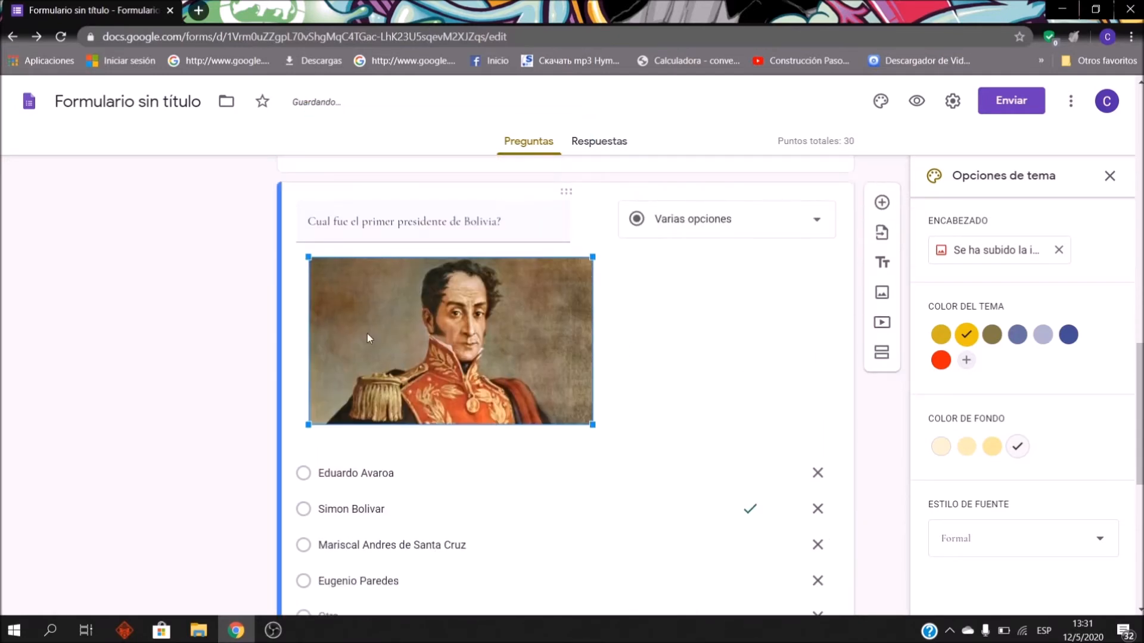
pyautogui.click(685, 326)
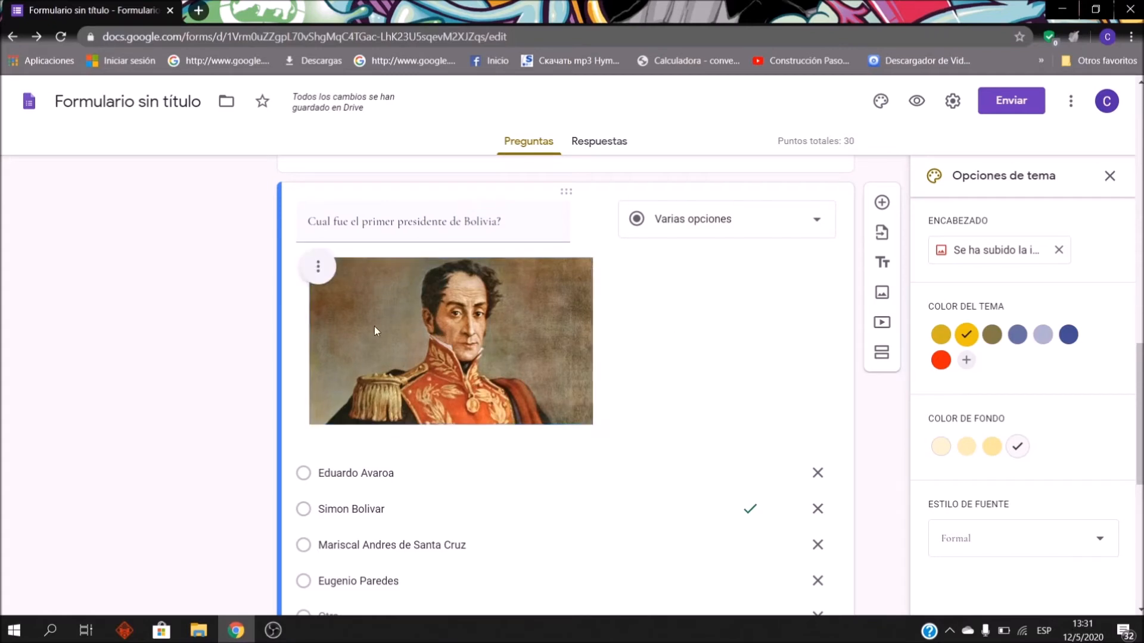
pyautogui.click(317, 267)
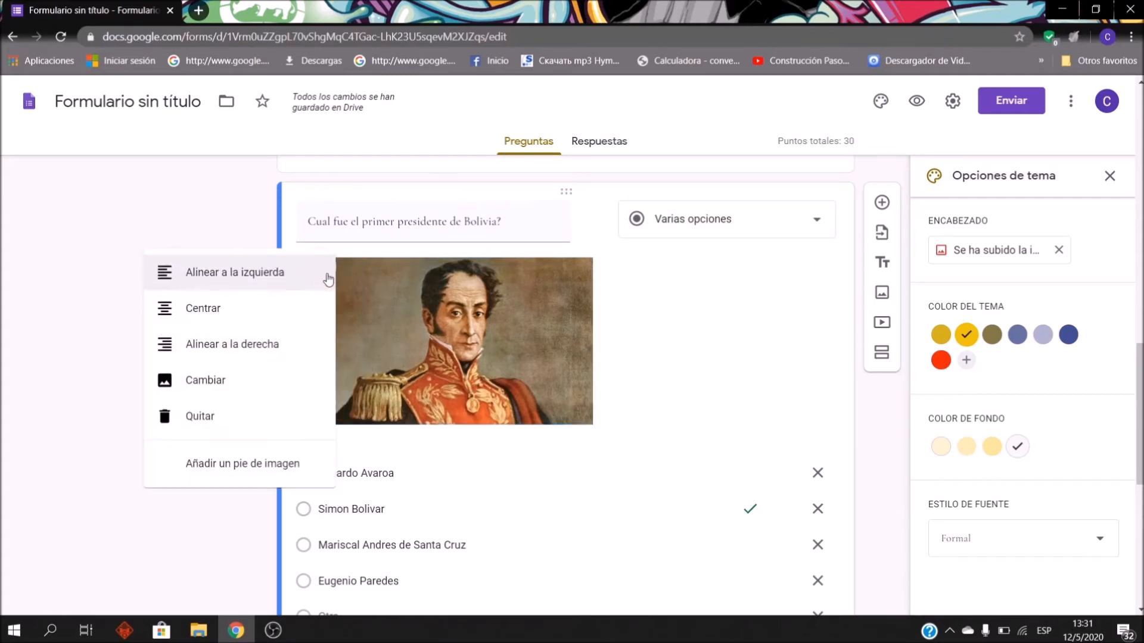
# Step: Add the caption 'primer presidente' under the Simón Bolívar portrait and centre the image
pyautogui.click(229, 327)
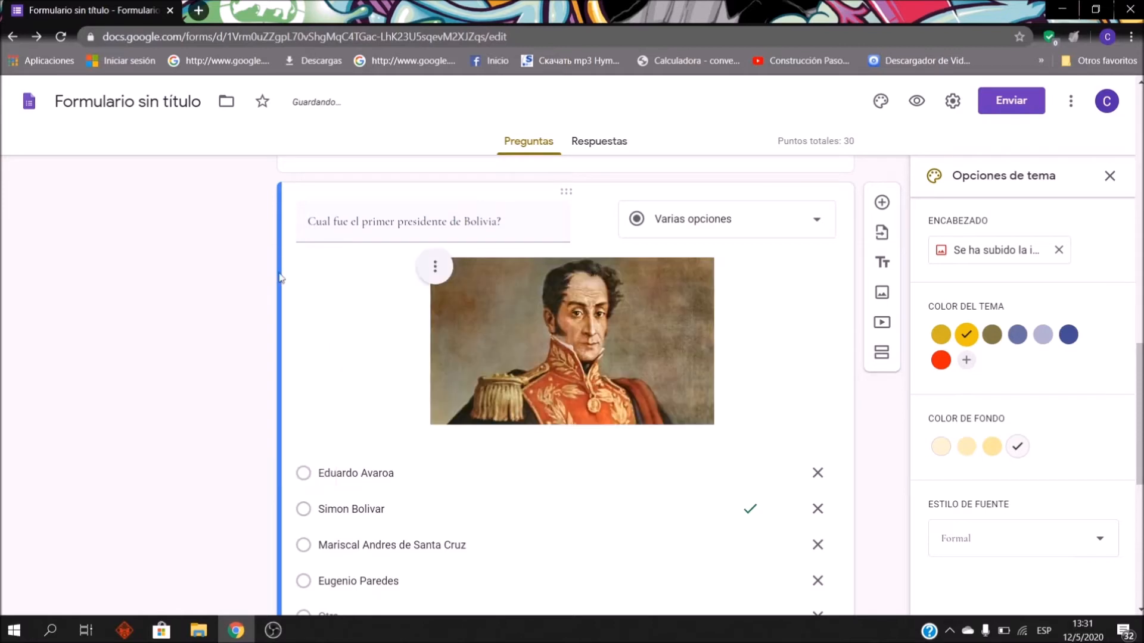
pyautogui.click(441, 271)
pyautogui.click(369, 267)
pyautogui.click(320, 268)
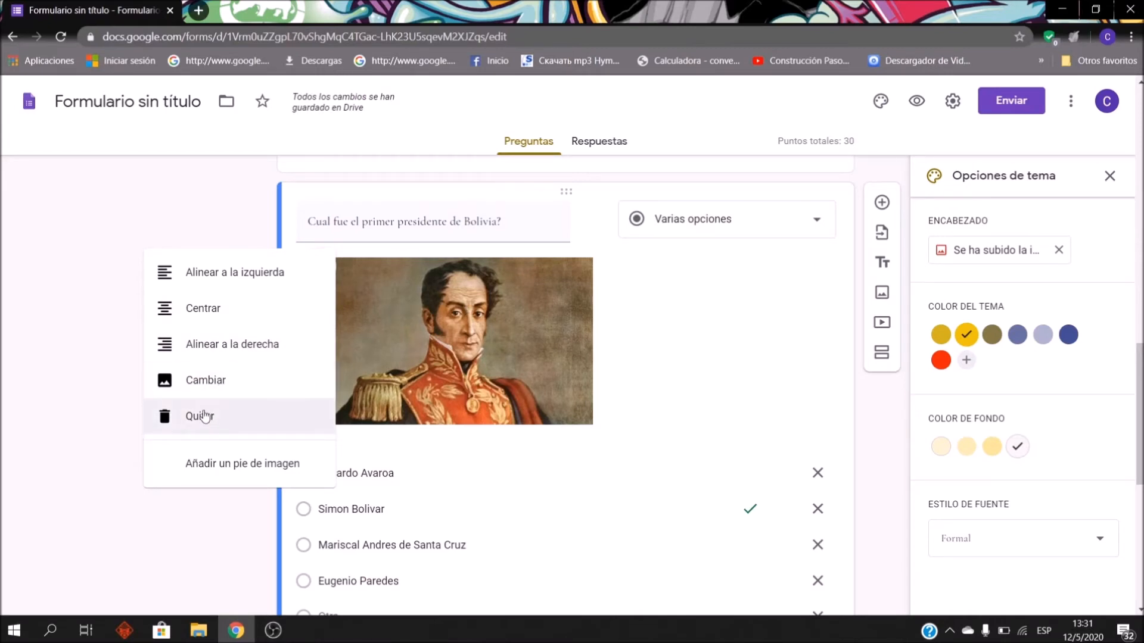
pyautogui.click(251, 475)
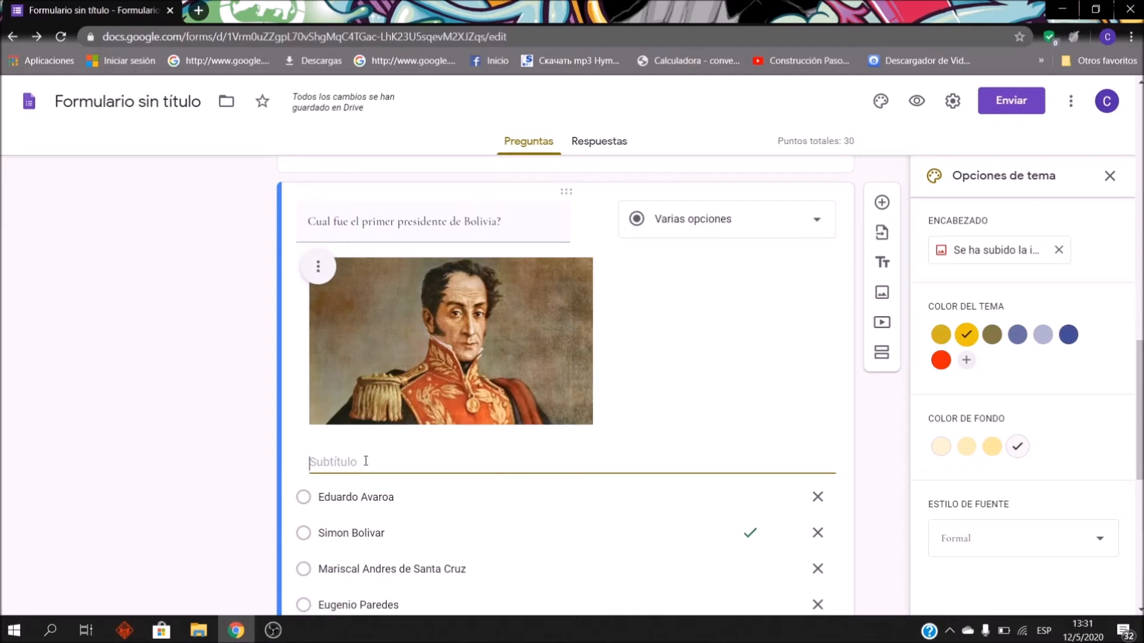
pyautogui.write('primer presidente')
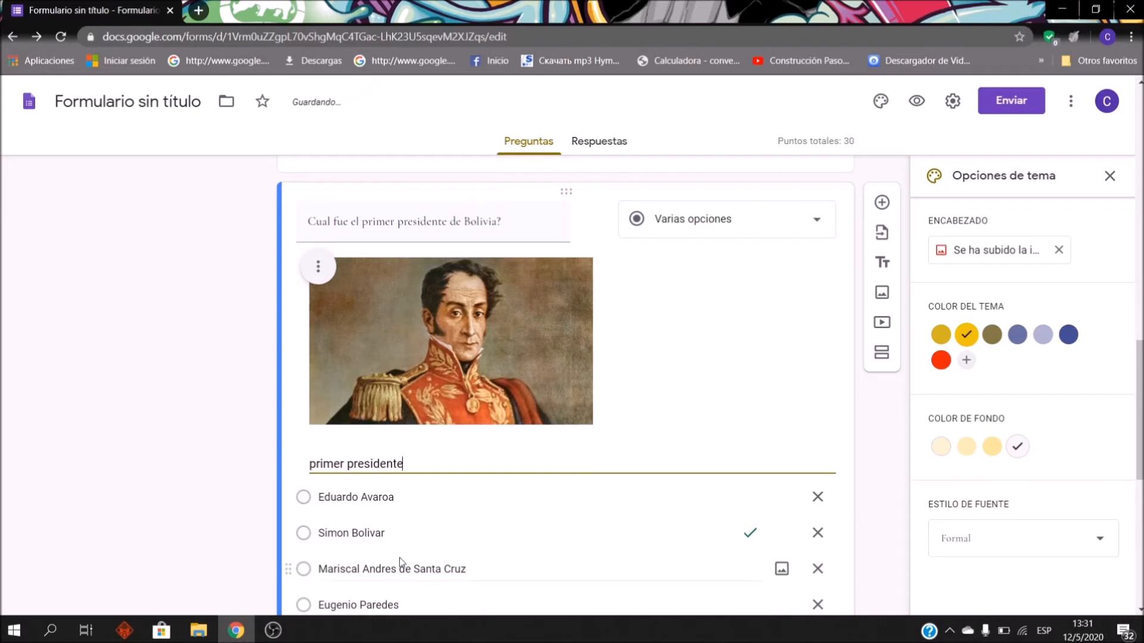
pyautogui.click(315, 267)
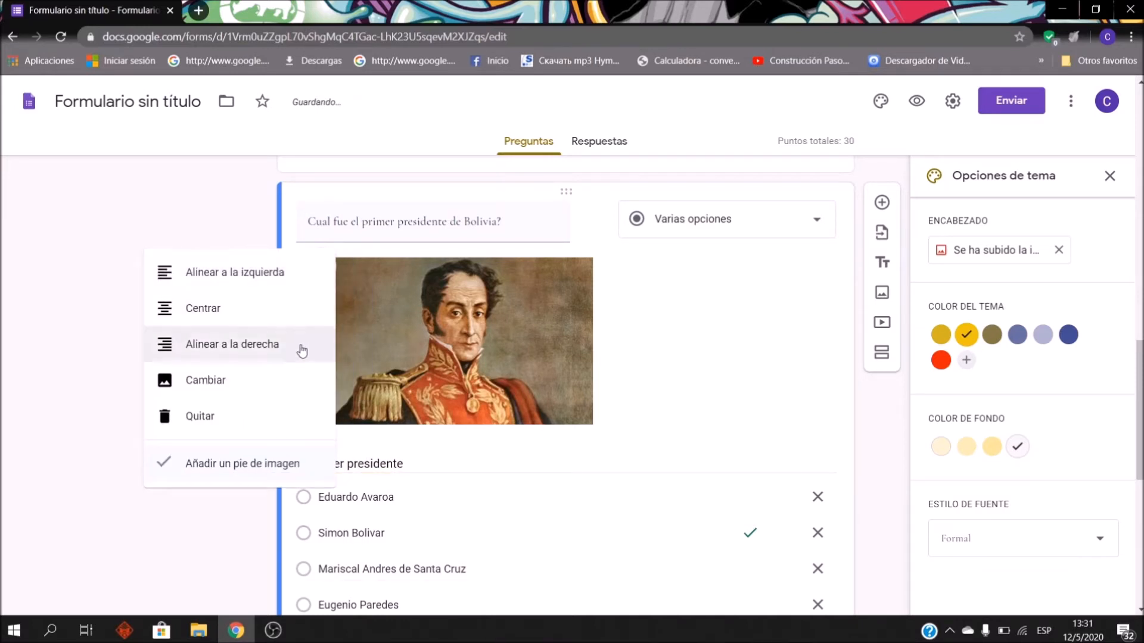
pyautogui.click(286, 319)
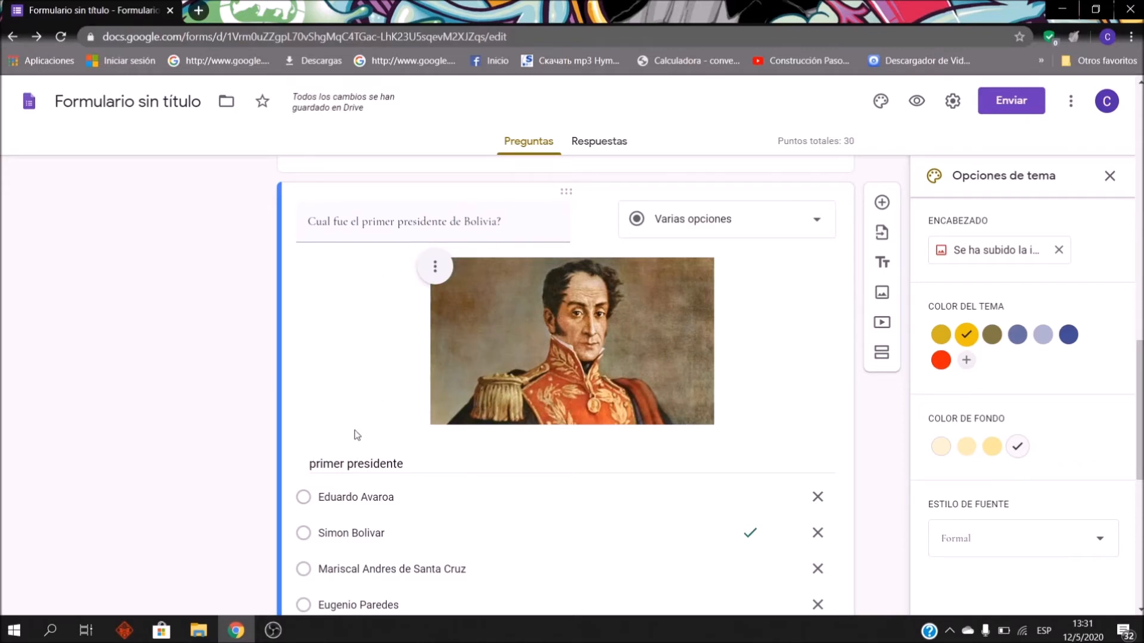
# Step: Align the first-president portrait to the left from its options menu
pyautogui.scroll(4, 525, 323)
pyautogui.scroll(-6, 590, 341)
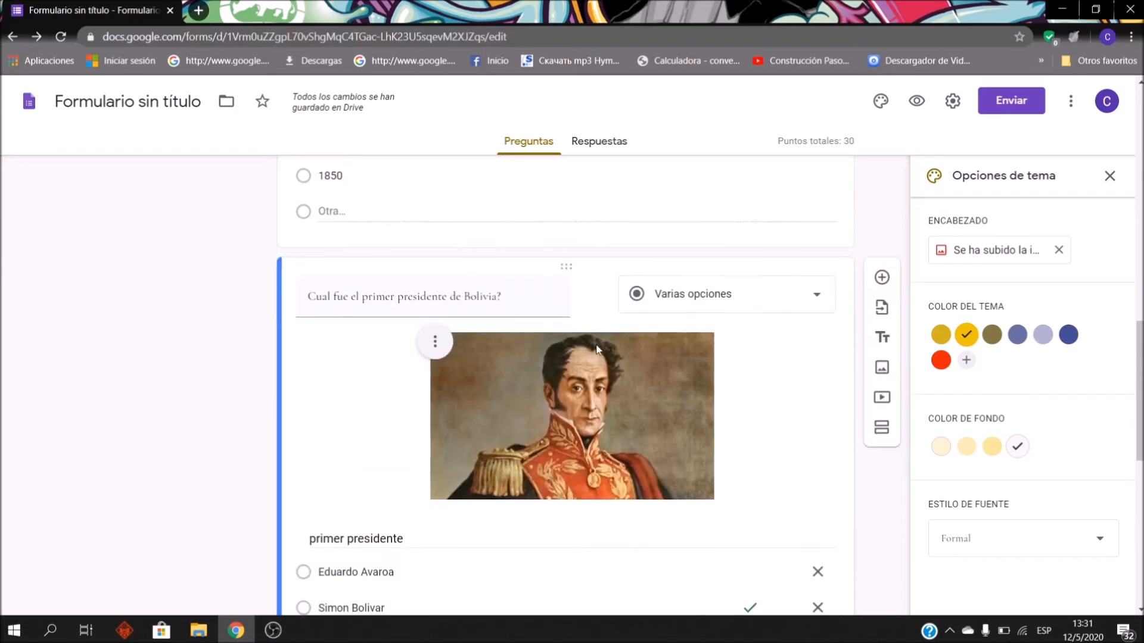
pyautogui.moveTo(872, 464); pyautogui.dragTo(903, 477)
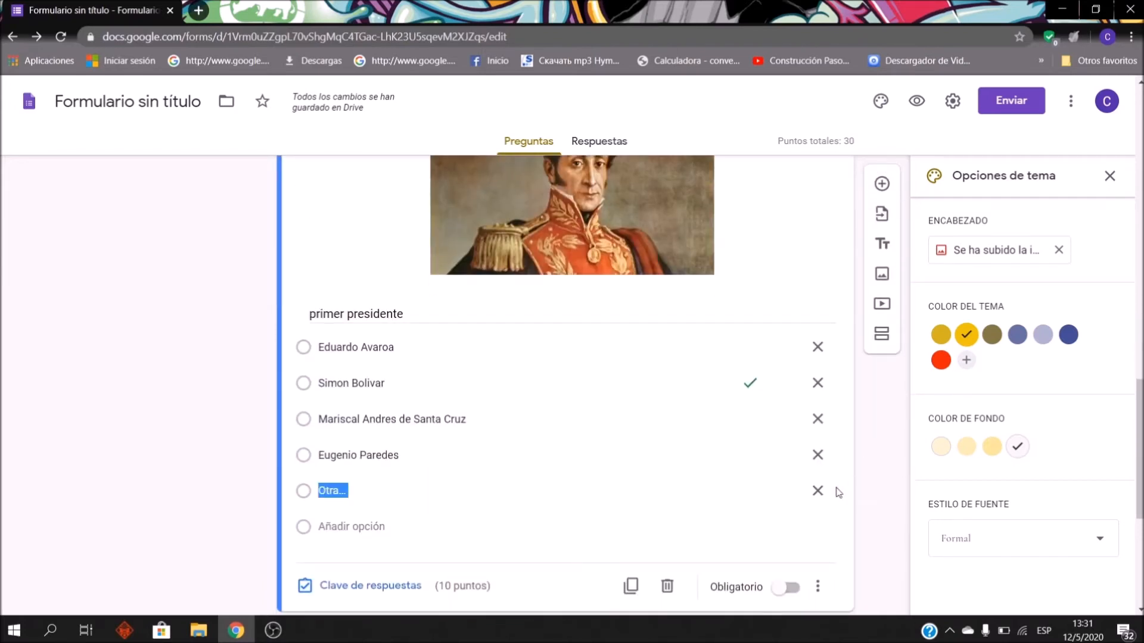
pyautogui.scroll(-4, 679, 504)
pyautogui.click(676, 505)
pyautogui.scroll(5, 566, 488)
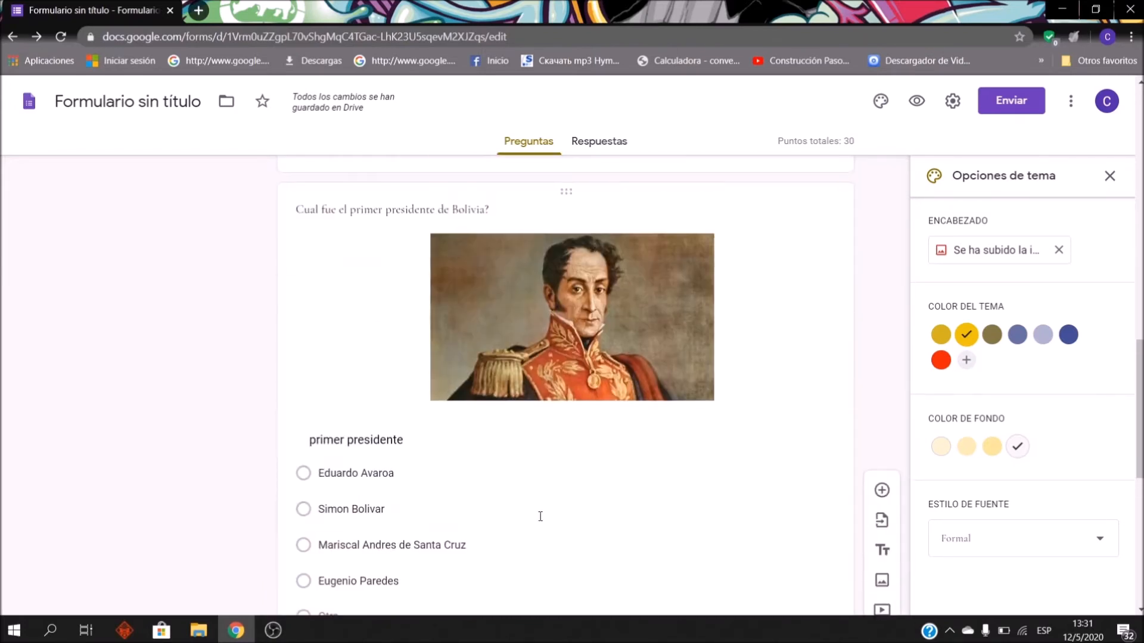
pyautogui.click(366, 444)
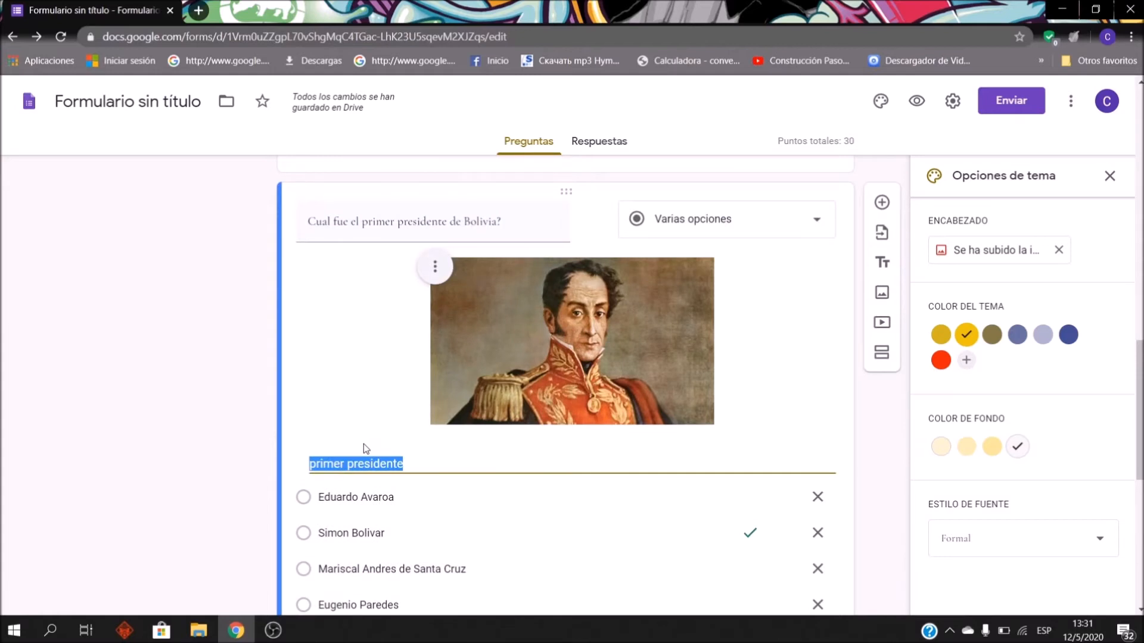
pyautogui.click(311, 463)
pyautogui.press('Tab')
pyautogui.press('Tab')
pyautogui.click(333, 468)
pyautogui.click(435, 266)
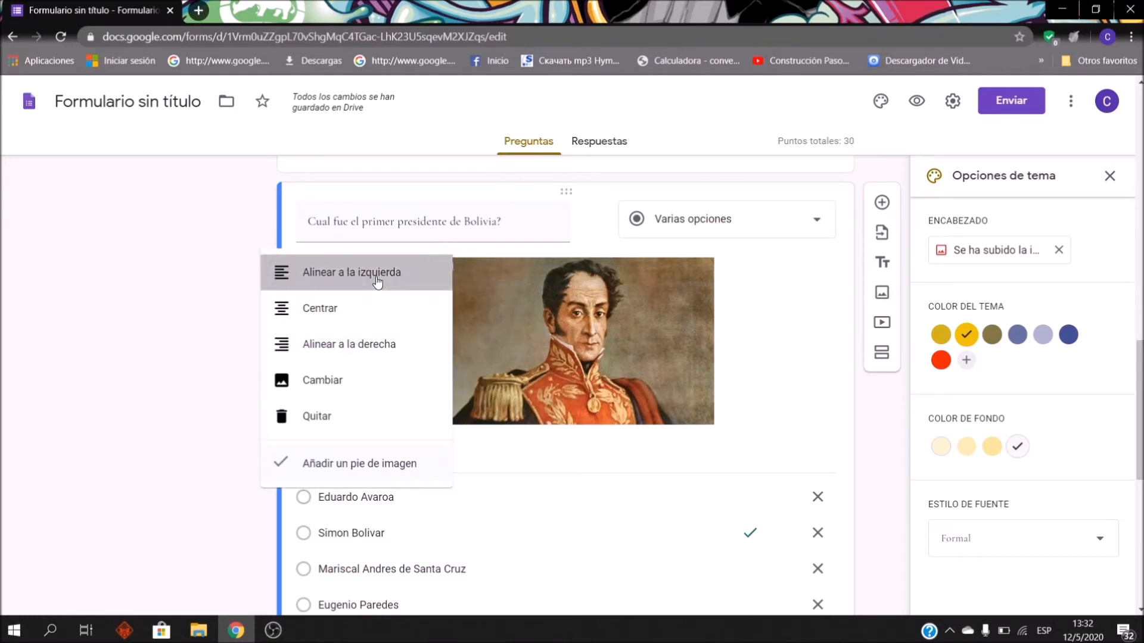
pyautogui.click(377, 277)
# Step: Clear the 'primer presidente' caption beneath the portrait
pyautogui.tripleClick(373, 467)
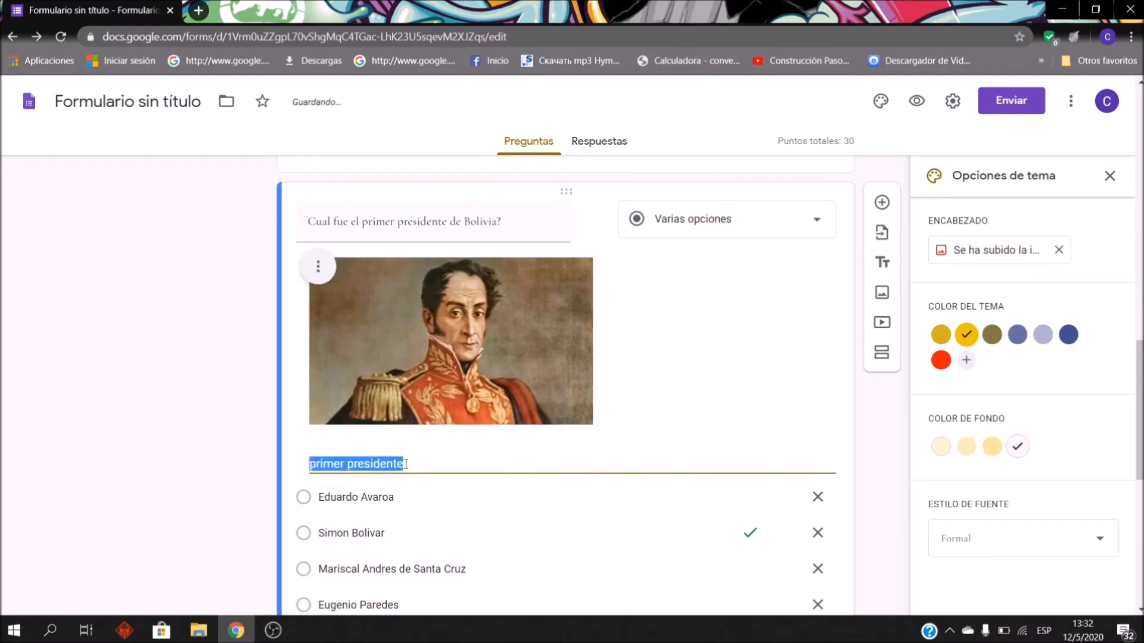
pyautogui.press('BackSpace')
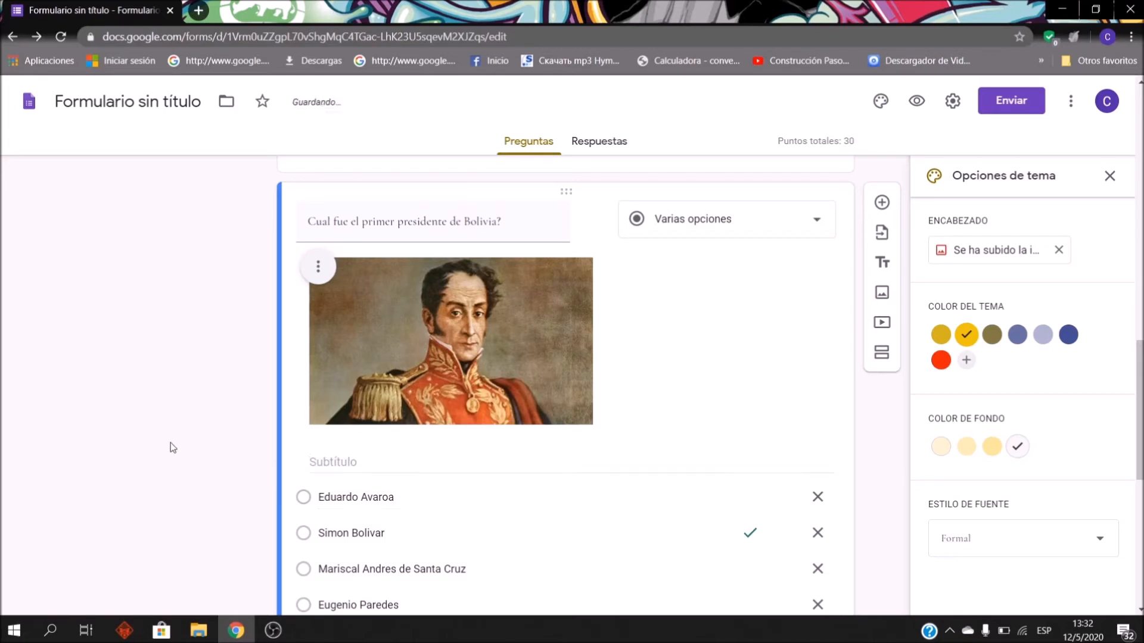
pyautogui.scroll(-6, 238, 470)
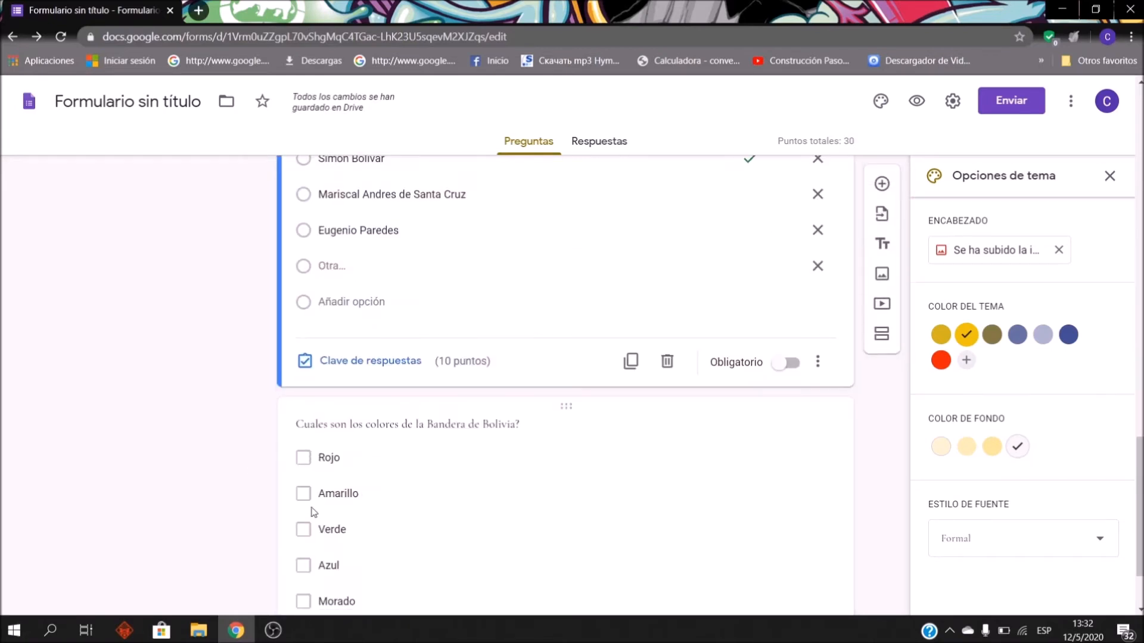
# Step: Select the flag-colours question and insert a new multiple-choice question directly after it
pyautogui.click(539, 402)
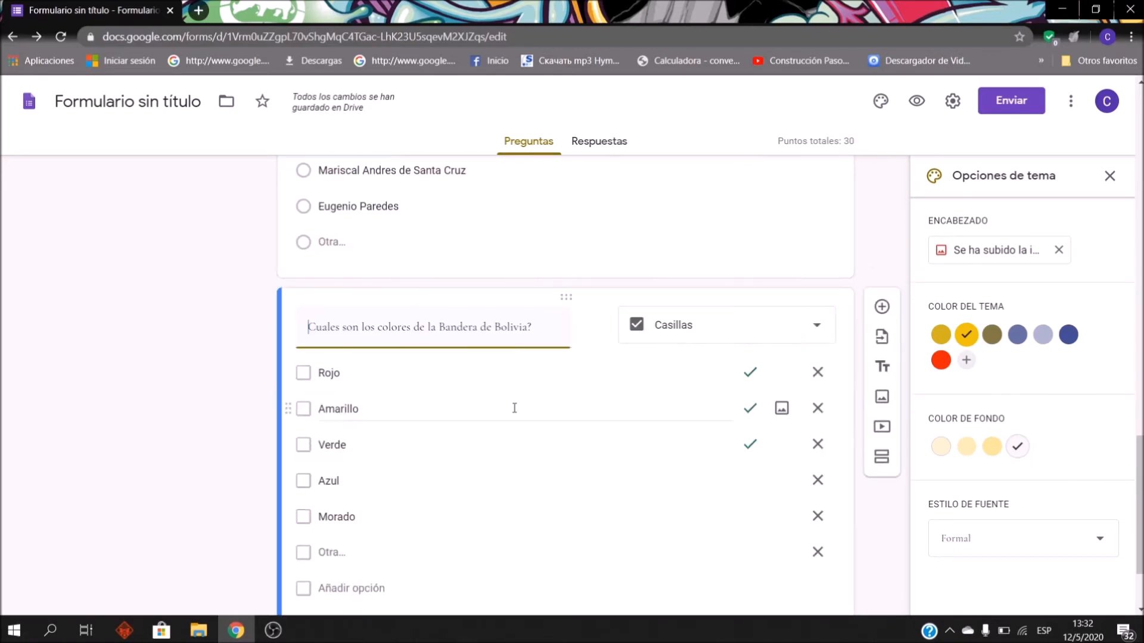
pyautogui.scroll(7, 542, 402)
pyautogui.scroll(-4, 443, 386)
pyautogui.scroll(3, 406, 381)
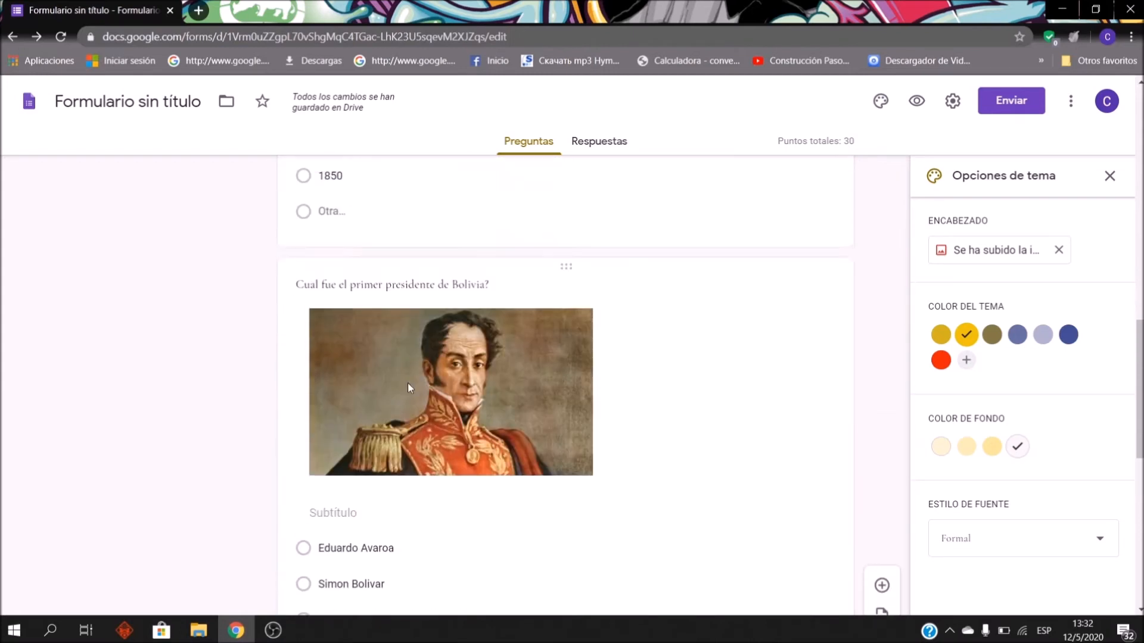
pyautogui.scroll(-3, 206, 510)
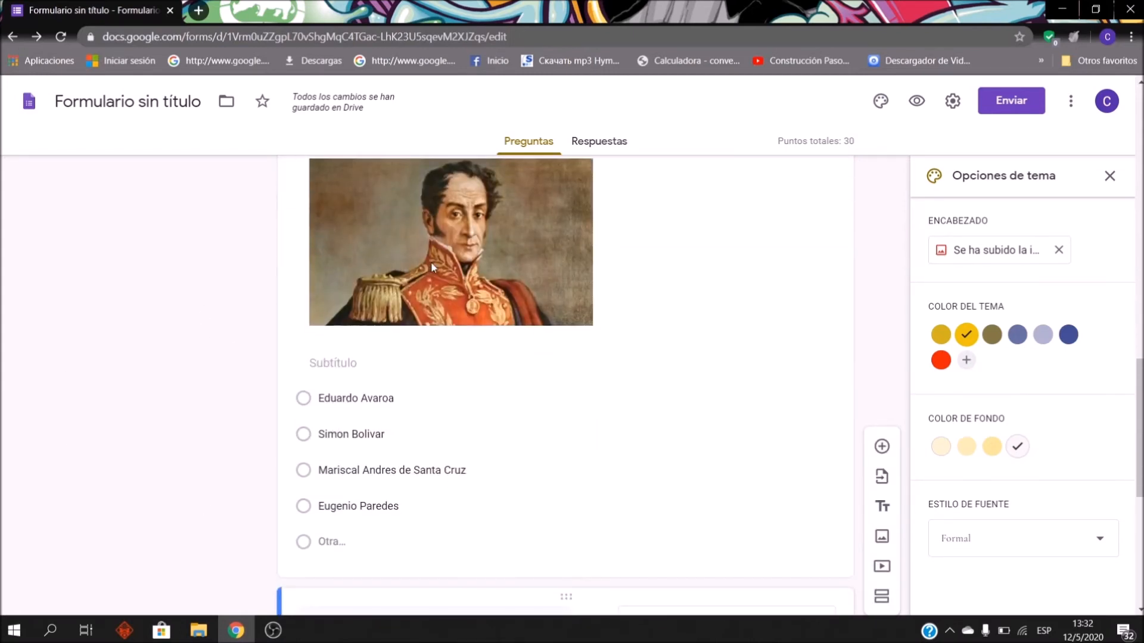
pyautogui.scroll(3, 427, 262)
pyautogui.scroll(-1, 494, 244)
pyautogui.scroll(-4, 559, 228)
pyautogui.scroll(6, 595, 314)
pyautogui.scroll(-4, 633, 327)
pyautogui.scroll(-7, 635, 328)
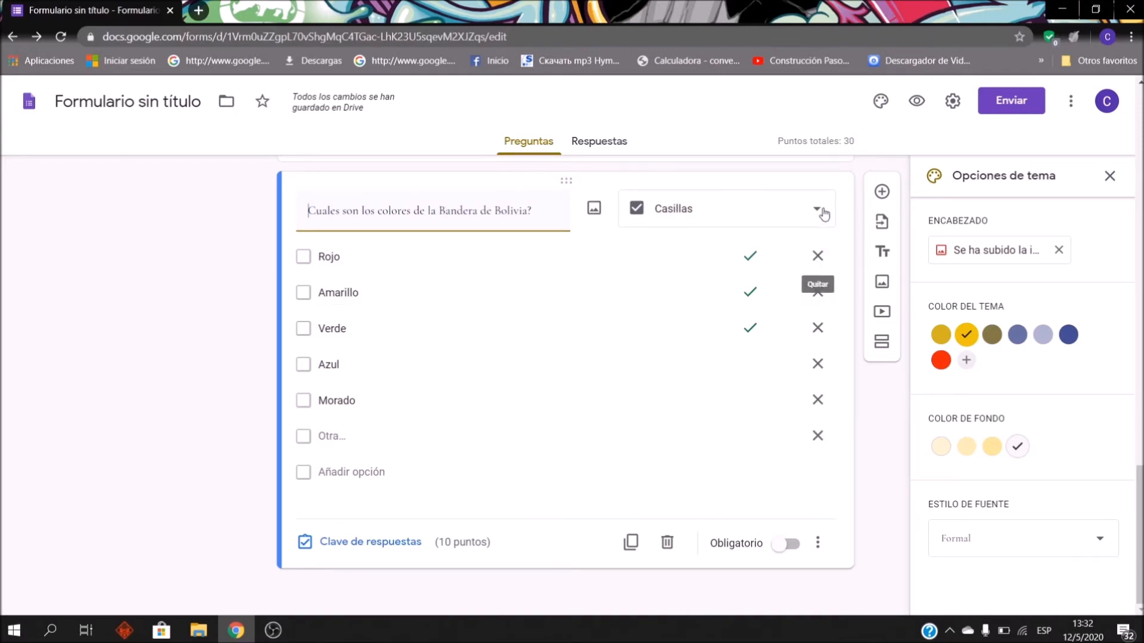
pyautogui.click(718, 577)
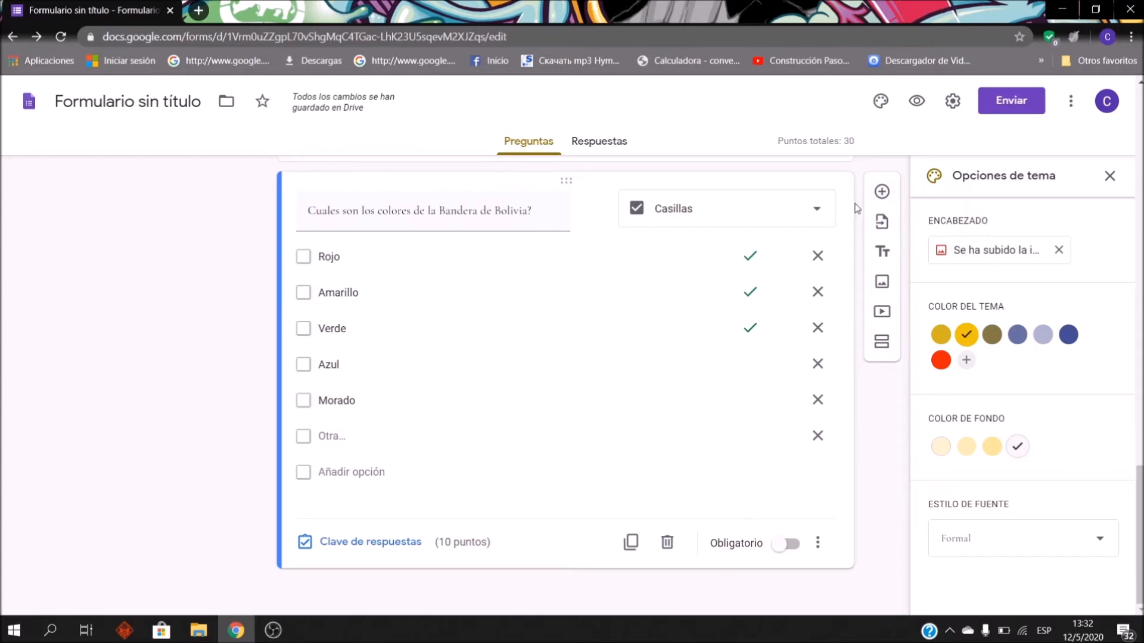
pyautogui.click(880, 190)
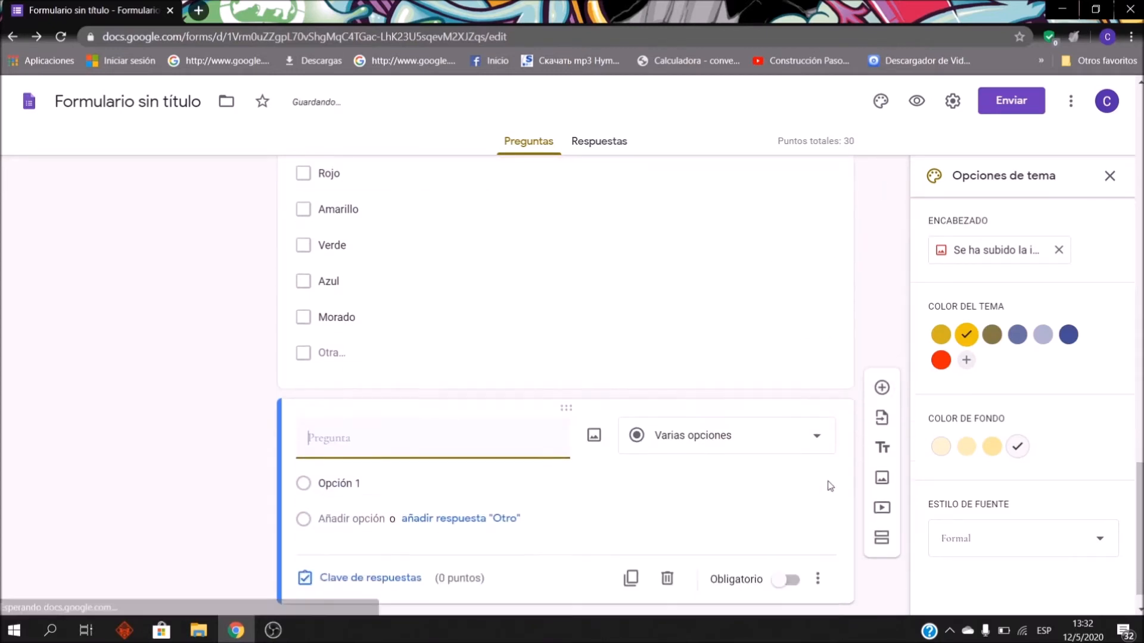
# Step: Make the new question Respuesta corta titled 'Cuantos departamentos tiene Bolivia'
pyautogui.click(779, 438)
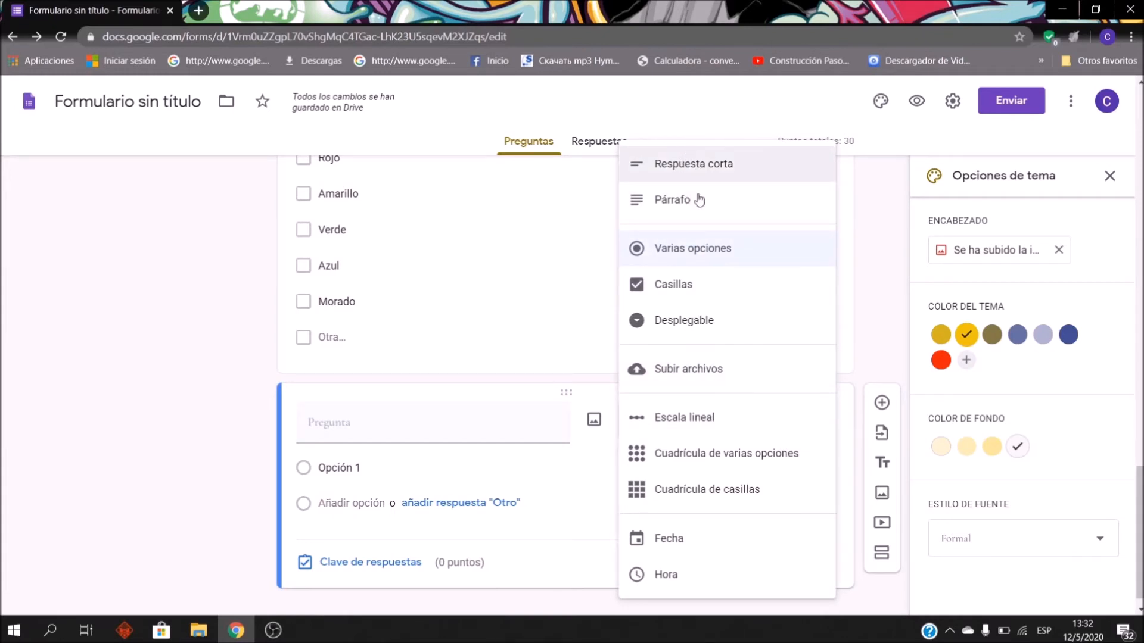
pyautogui.click(712, 177)
pyautogui.click(497, 428)
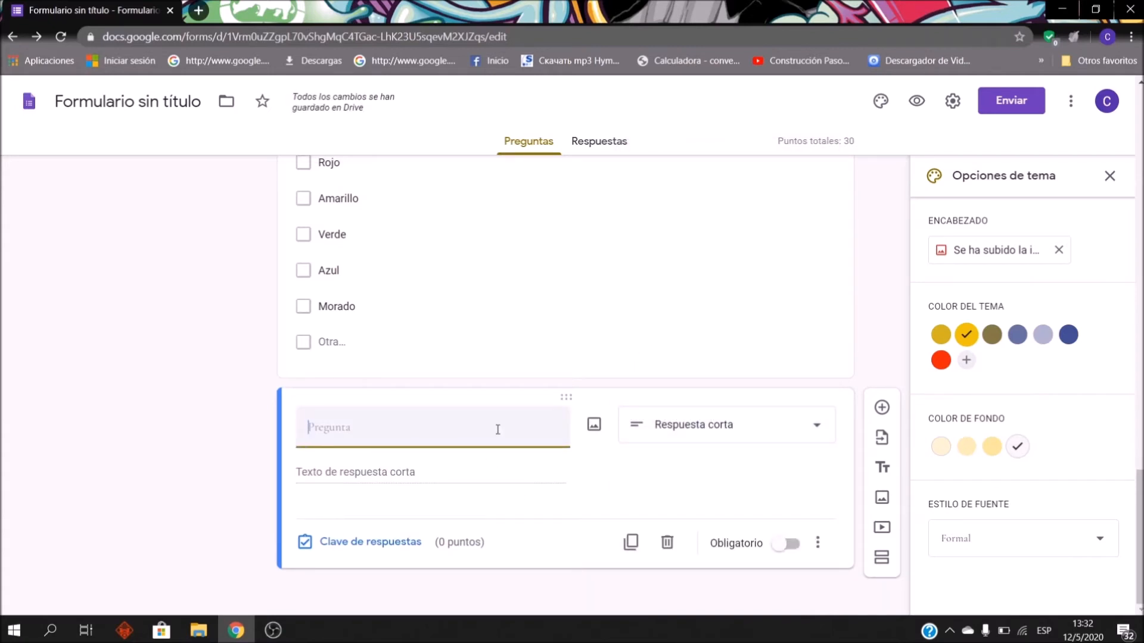
pyautogui.write('Cuantos departamentep')
pyautogui.press('BackSpace')
pyautogui.write('os en')
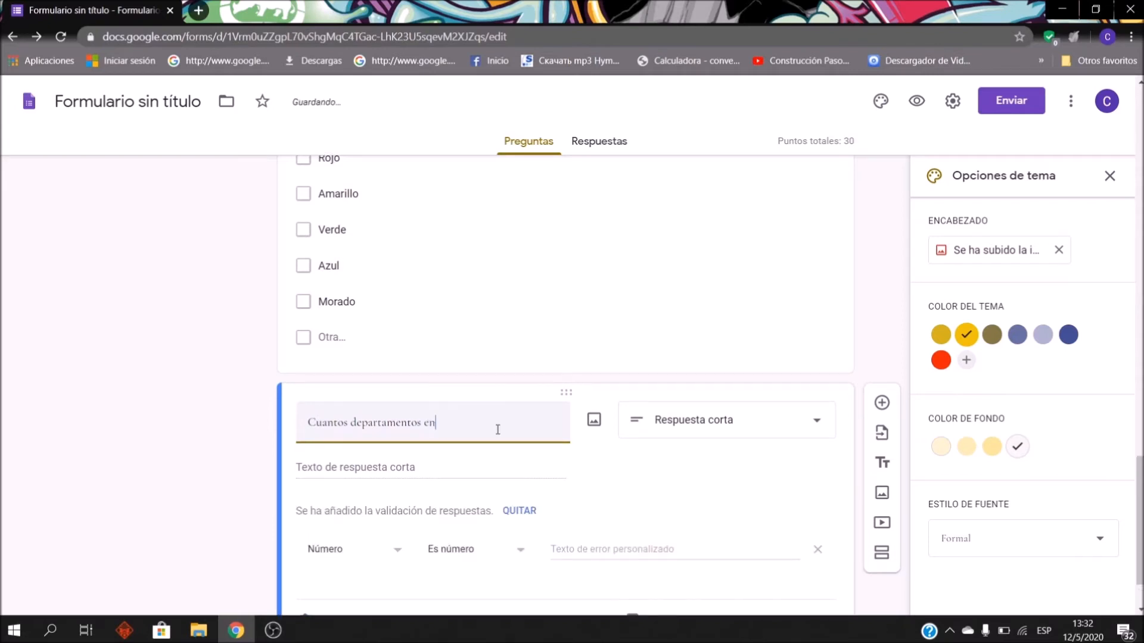
pyautogui.write('eiene Bolivia?')
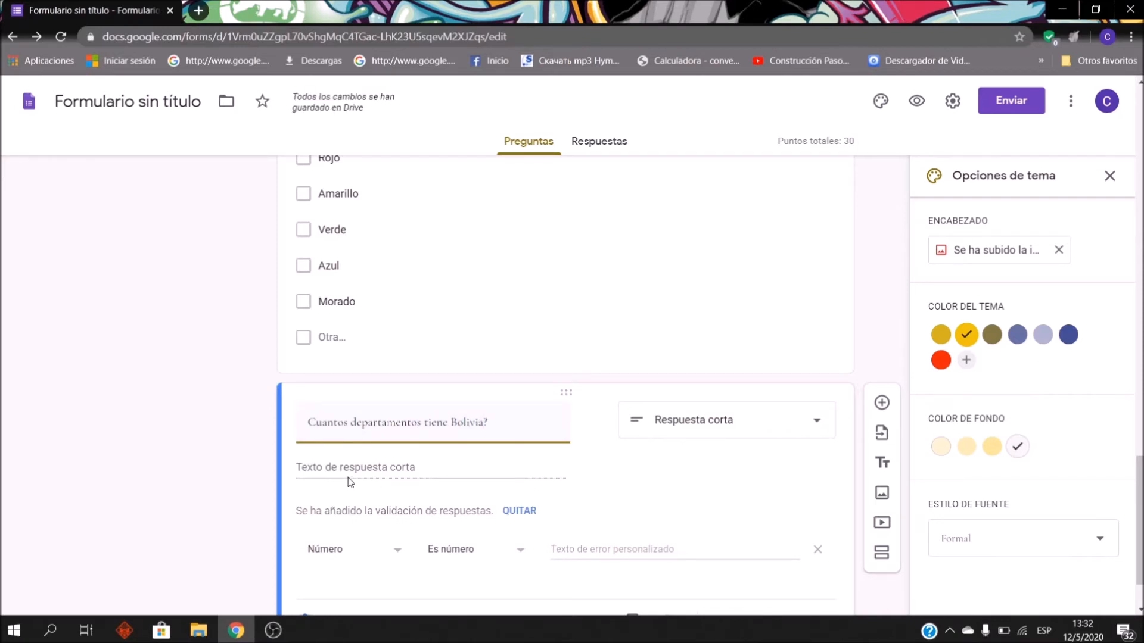
pyautogui.click(439, 471)
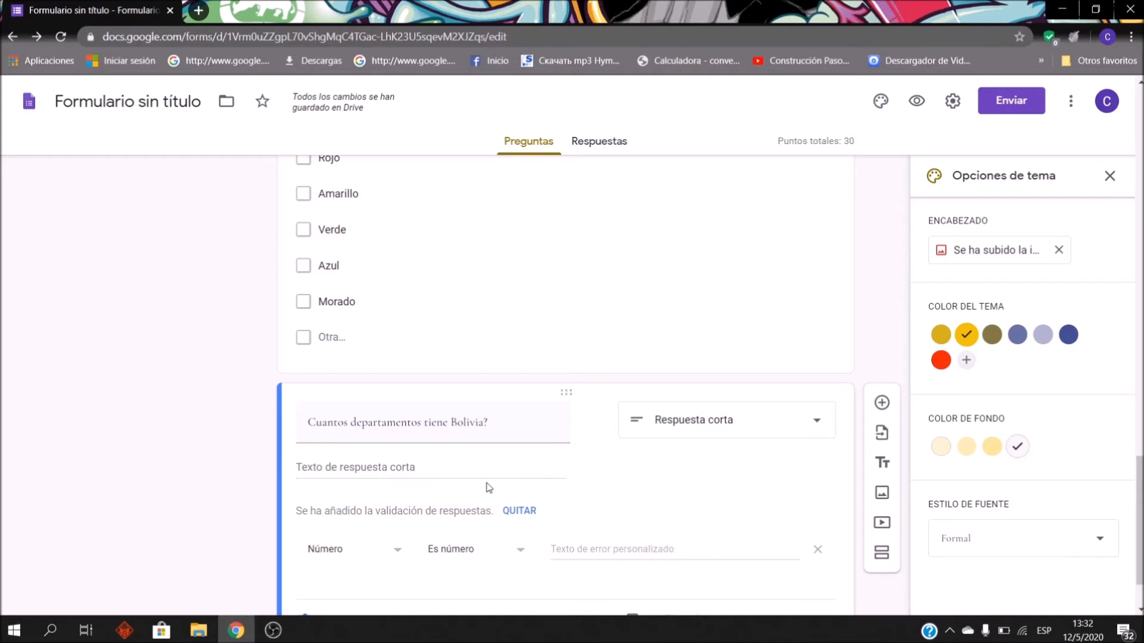
pyautogui.scroll(-1, 587, 414)
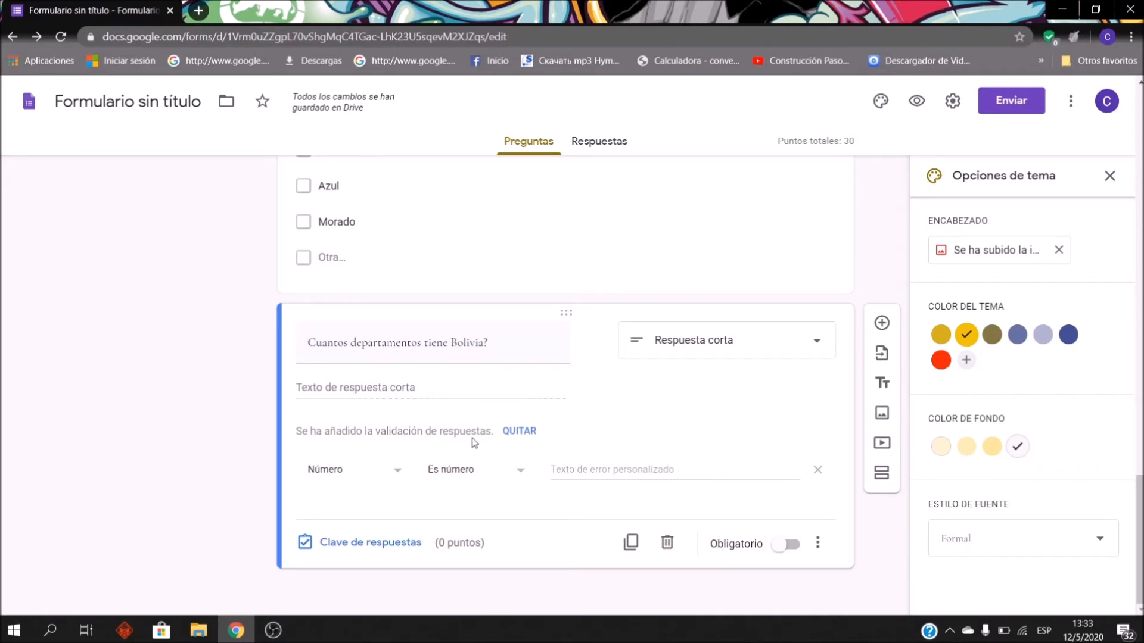
# Step: Key 9 as the departments question's correct answer, worth 10 points
pyautogui.click(388, 543)
pyautogui.click(381, 461)
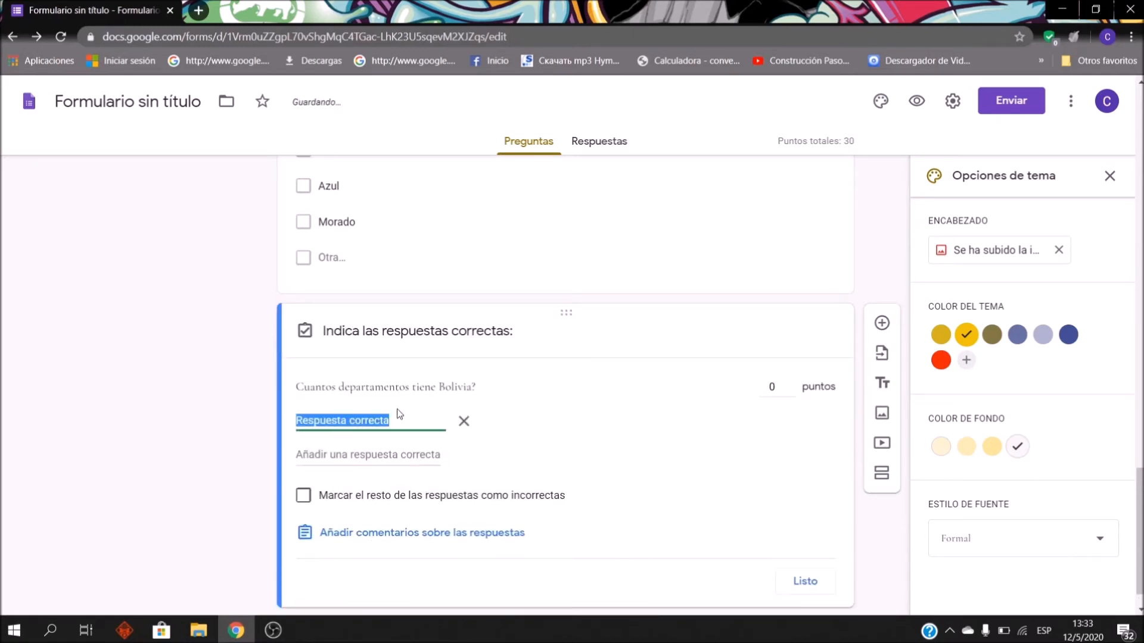
pyautogui.write('9')
pyautogui.click(770, 388)
pyautogui.write('10')
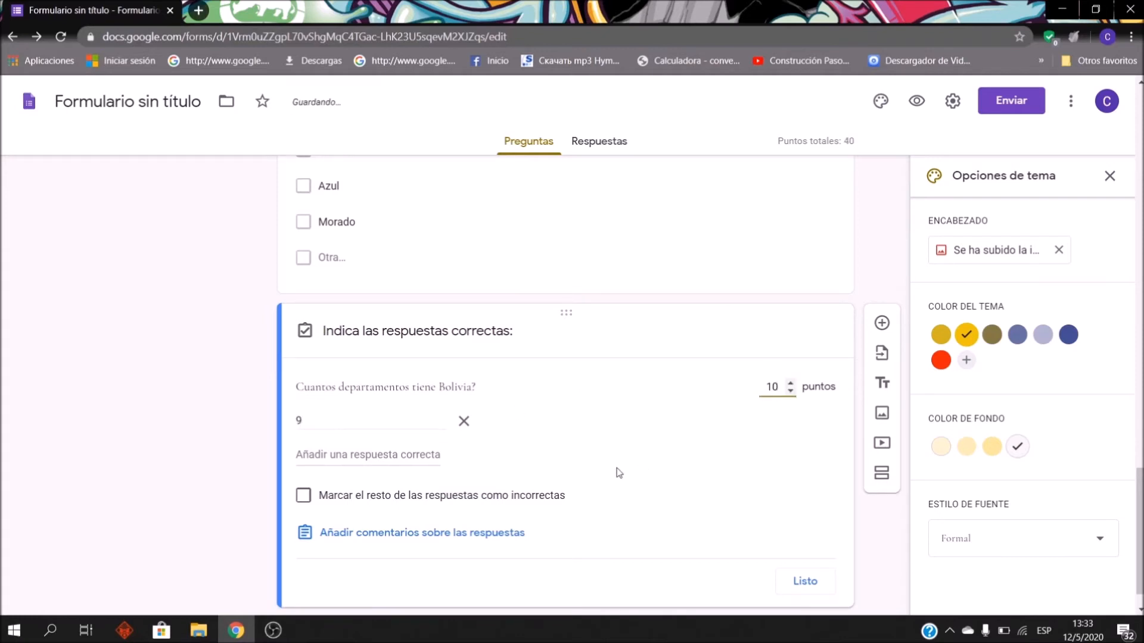
pyautogui.click(808, 583)
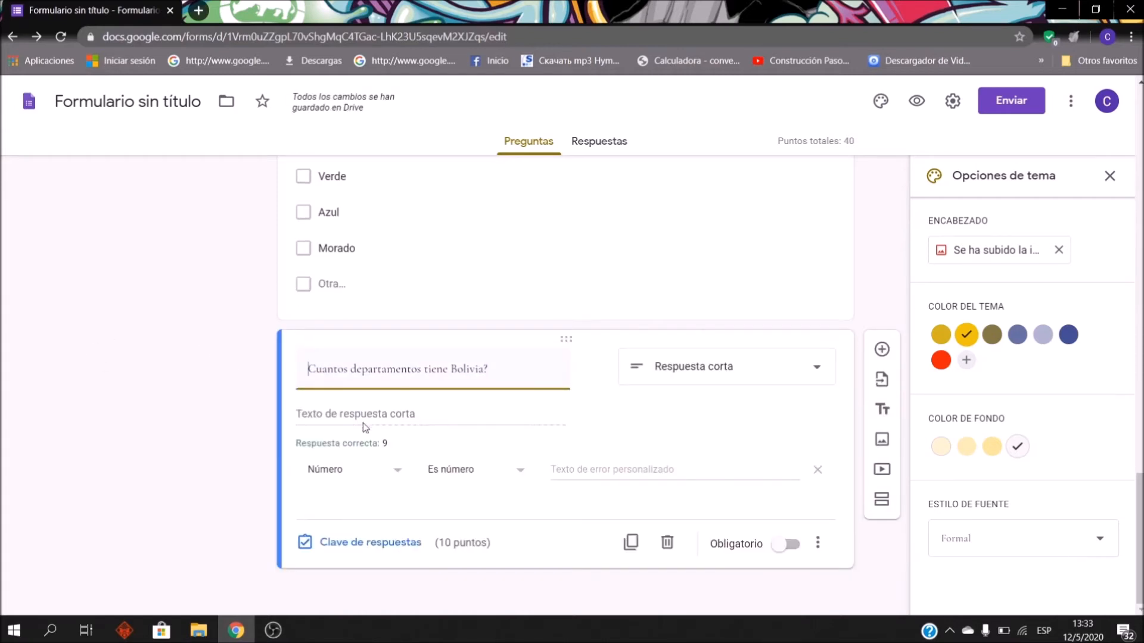
pyautogui.click(384, 413)
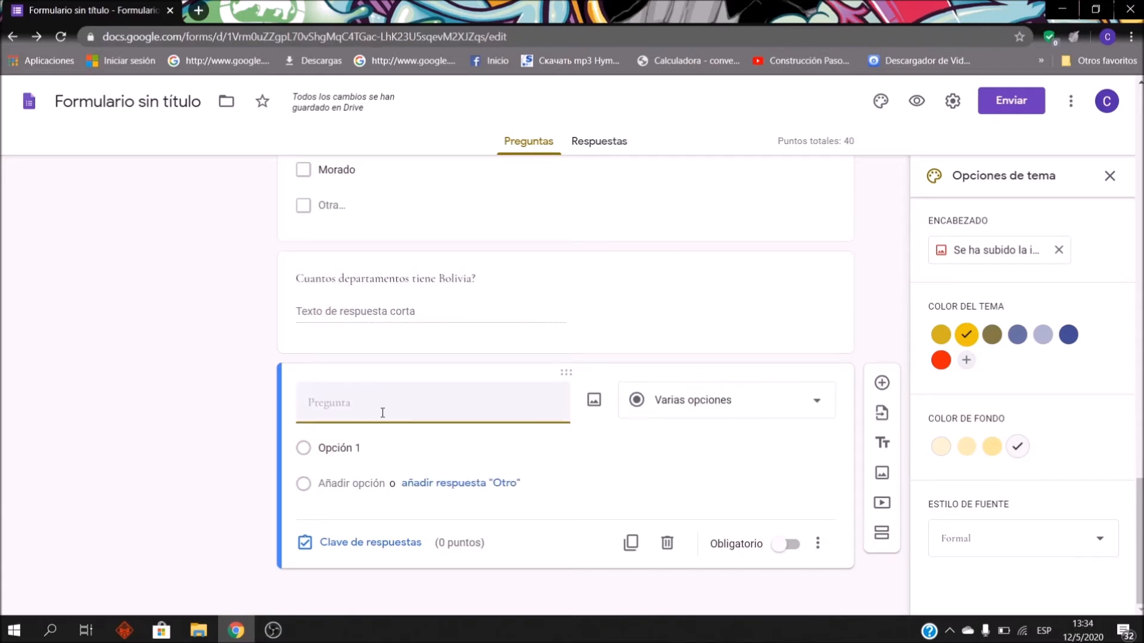
# Step: Make the question a dropdown titled 'Cual fue el autor de la letra del Himno Nacional'
pyautogui.click(774, 402)
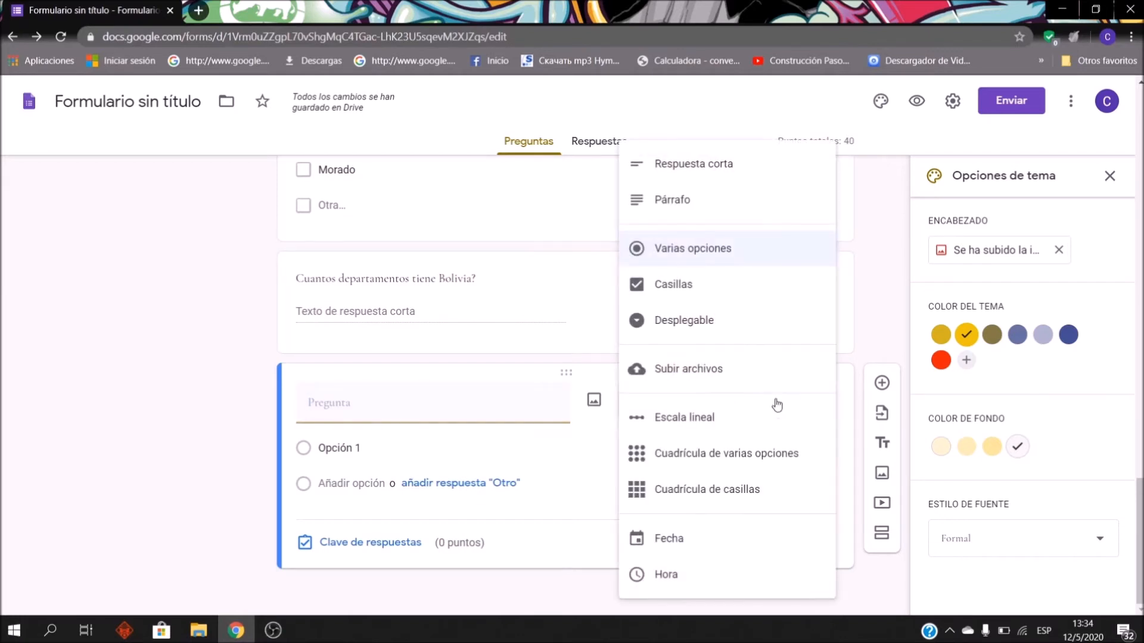
pyautogui.click(690, 319)
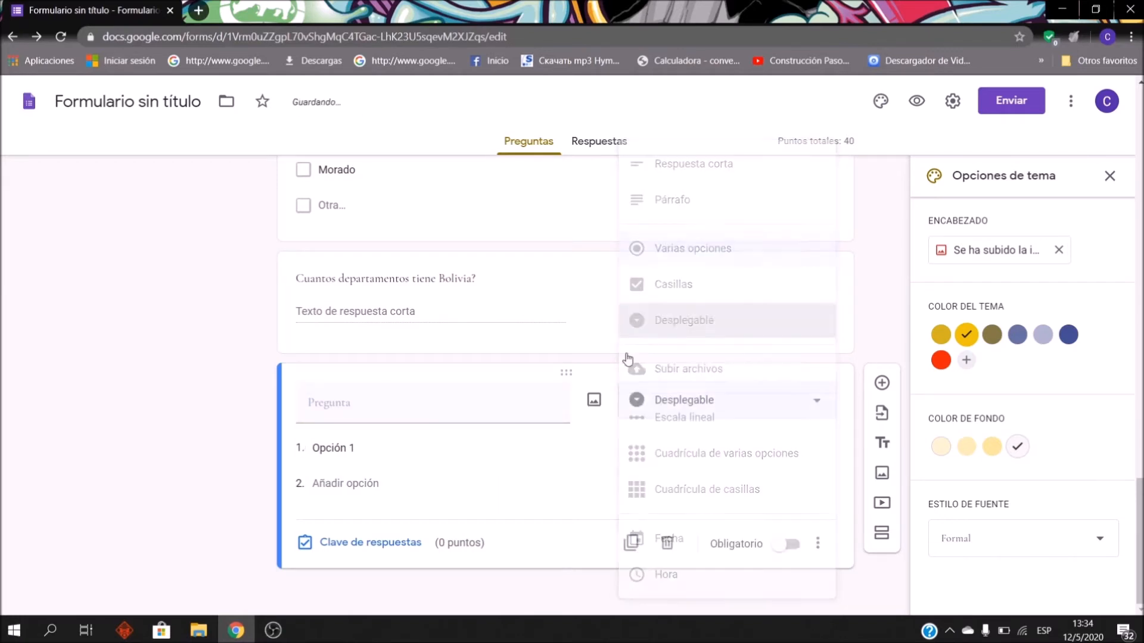
pyautogui.click(357, 400)
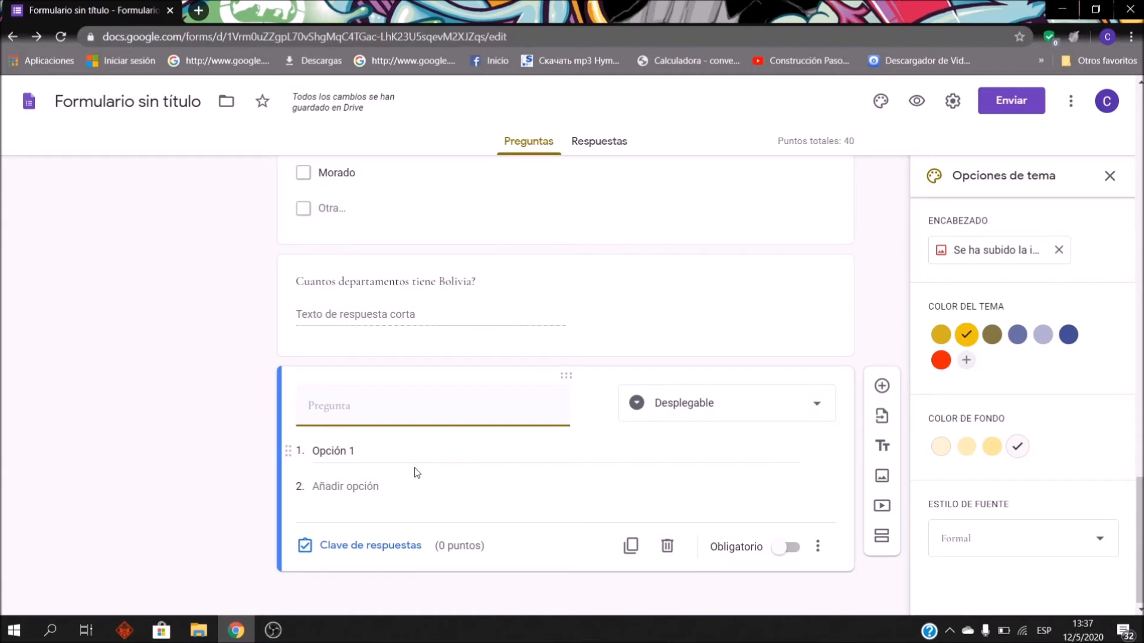
pyautogui.write('Cual')
pyautogui.press('BackSpace')
pyautogui.press('BackSpace')
pyautogui.write('pa')
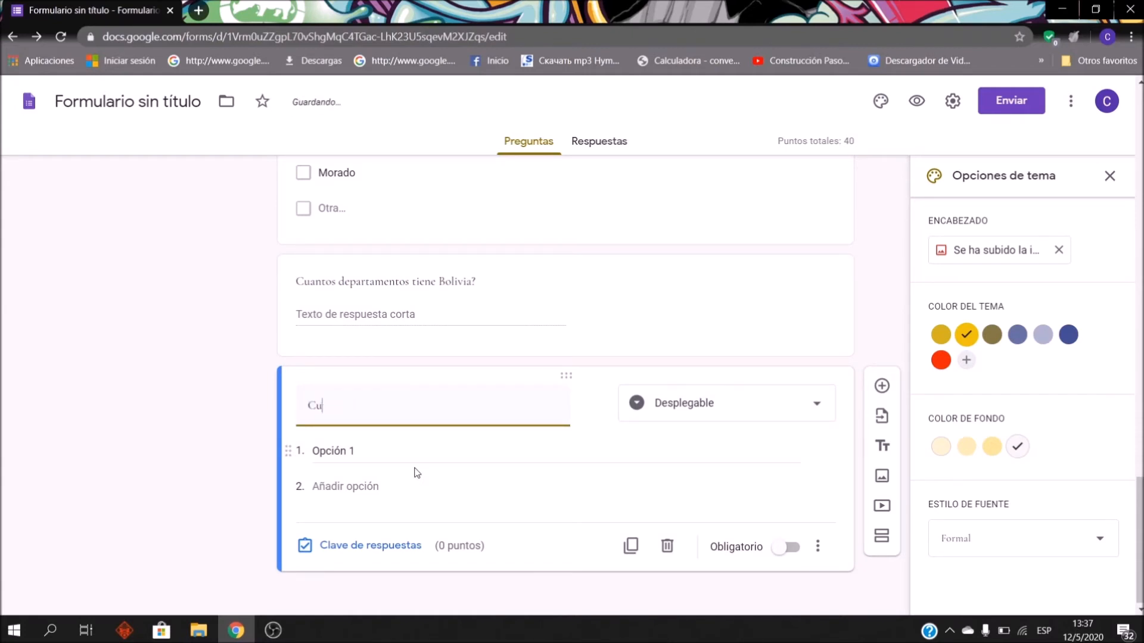
pyautogui.write('al fue ek')
pyautogui.press('BackSpace')
pyautogui.write('l autor de la letra del himn ')
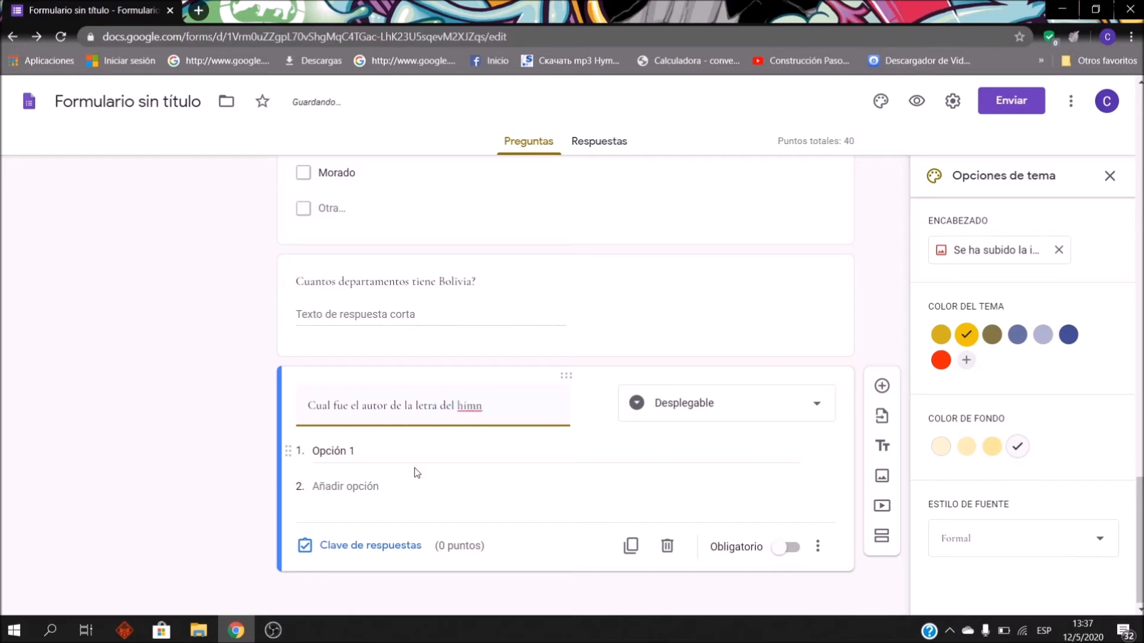
pyautogui.write('o Nacional')
pyautogui.click(465, 406)
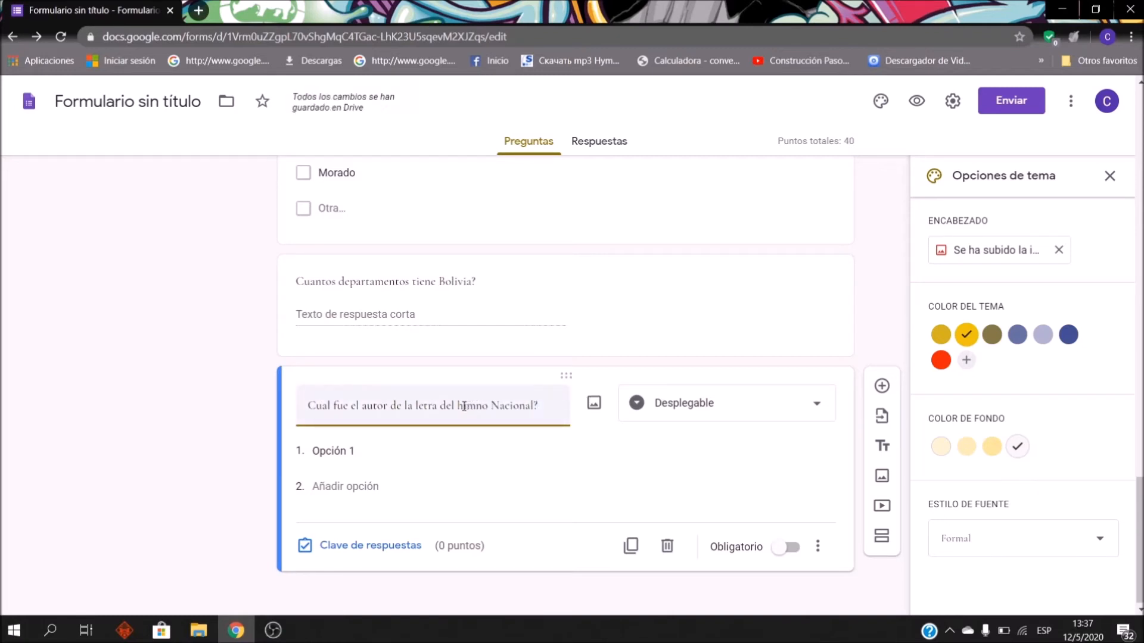
pyautogui.press('BackSpace')
pyautogui.write('H')
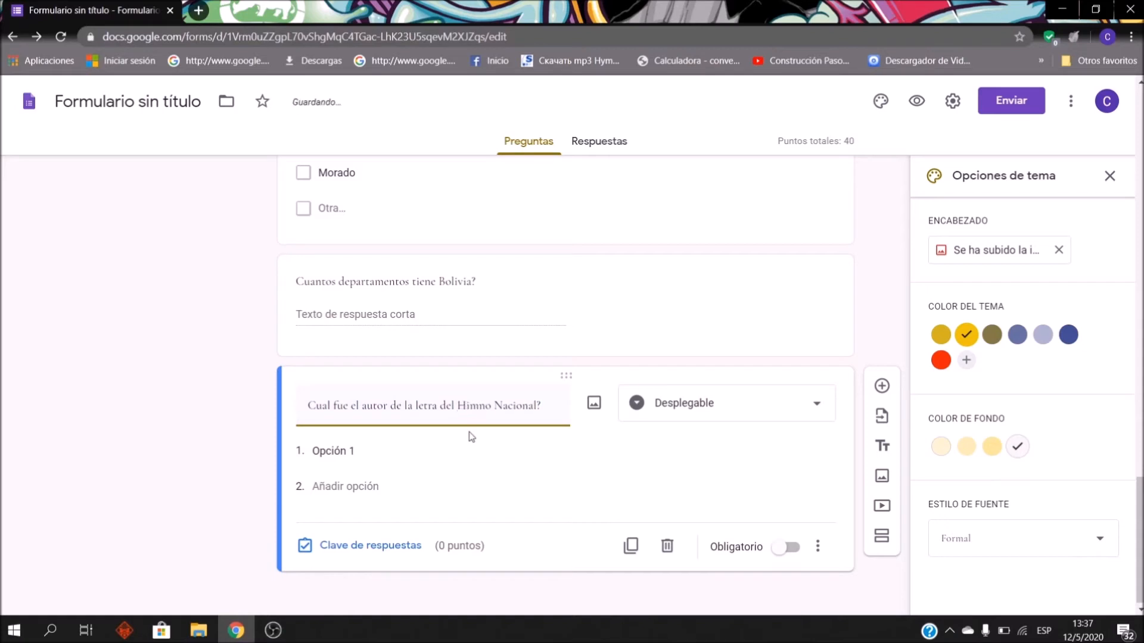
# Step: Enter the options Antonio Marca, Andres Cespedes and José Ignacio de Sanjinés
pyautogui.click(373, 448)
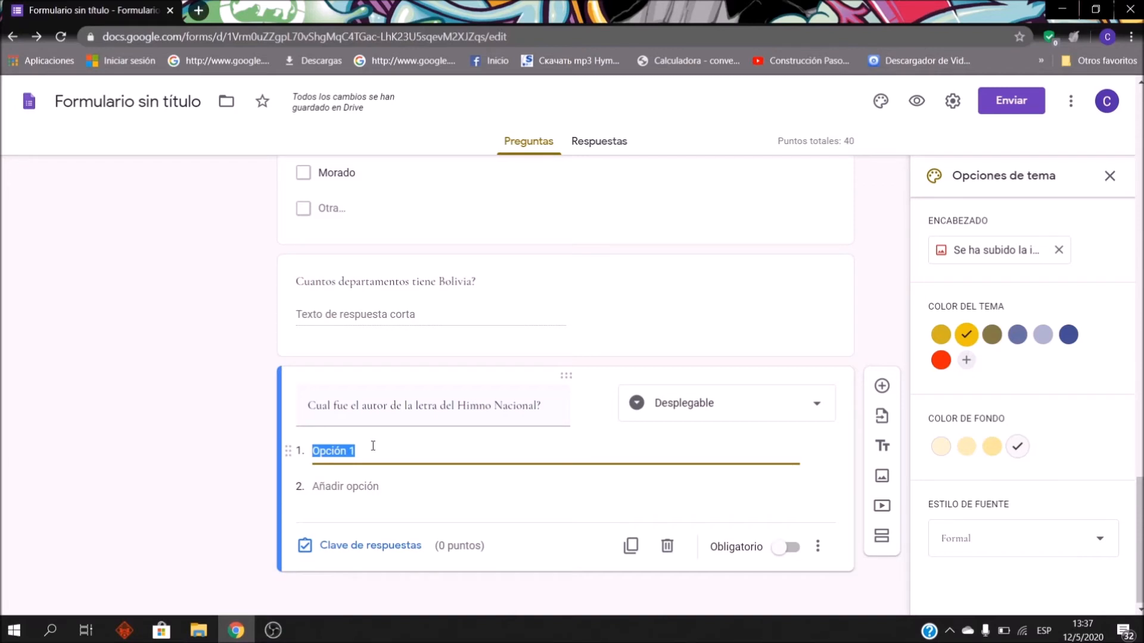
pyautogui.write('Antonio Marca')
pyautogui.press('Return')
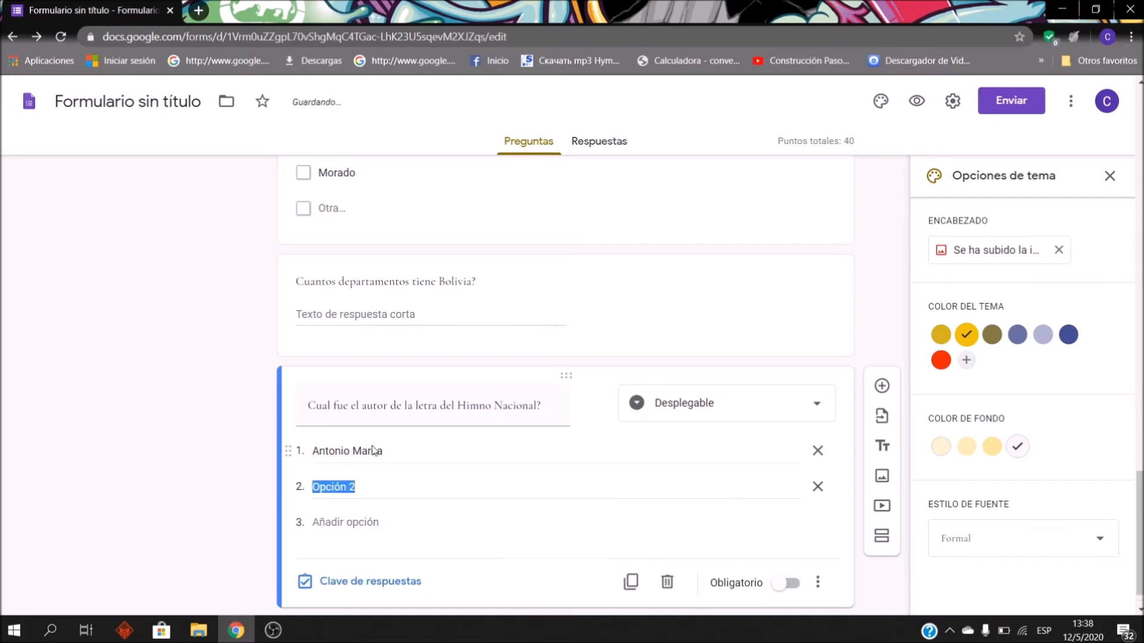
pyautogui.write('Andres Cesp')
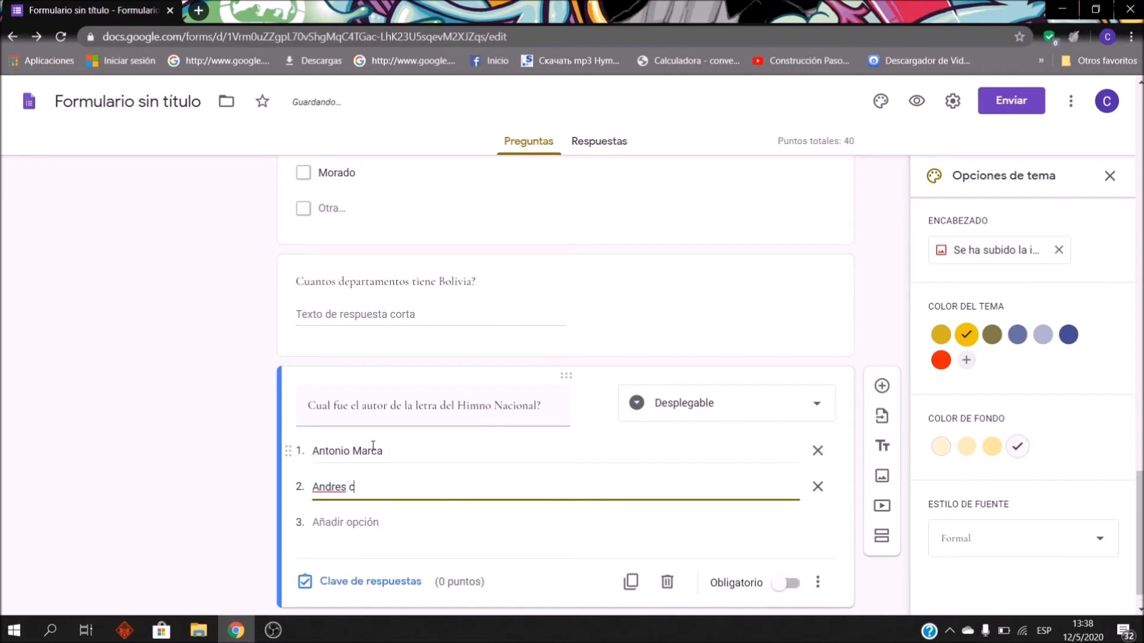
pyautogui.write('edes')
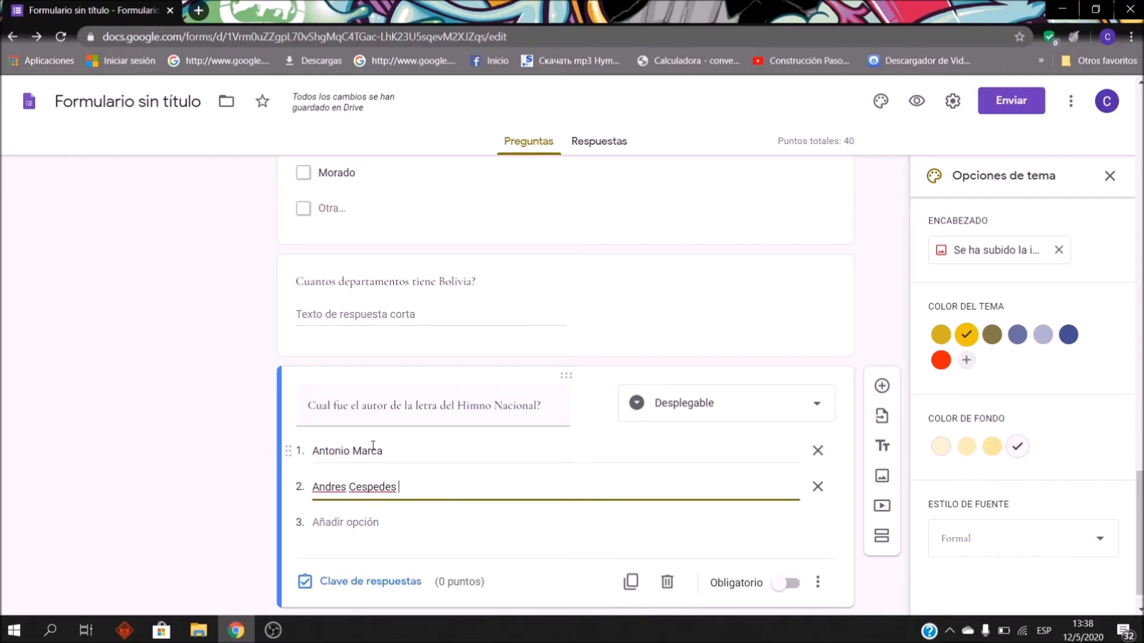
pyautogui.click(373, 518)
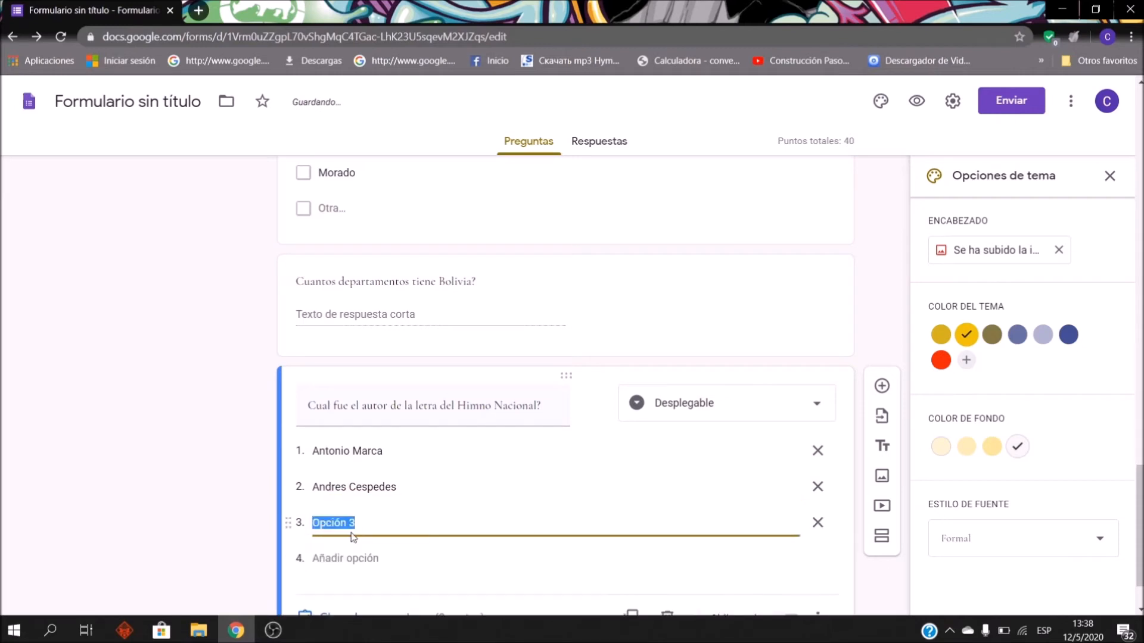
pyautogui.write('José Ignacio de Sanjinés')
# Step: Add Grupo Maroyu as the fourth anthem option
pyautogui.scroll(-1, 374, 535)
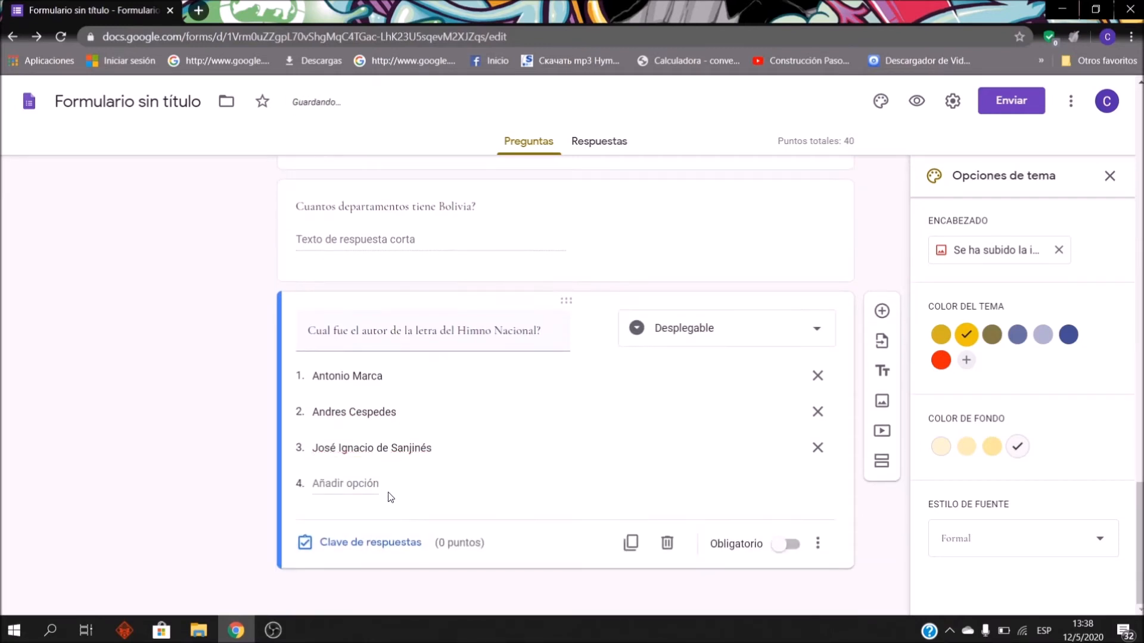
pyautogui.click(371, 486)
pyautogui.write('as')
pyautogui.press('BackSpace')
pyautogui.press('BackSpace')
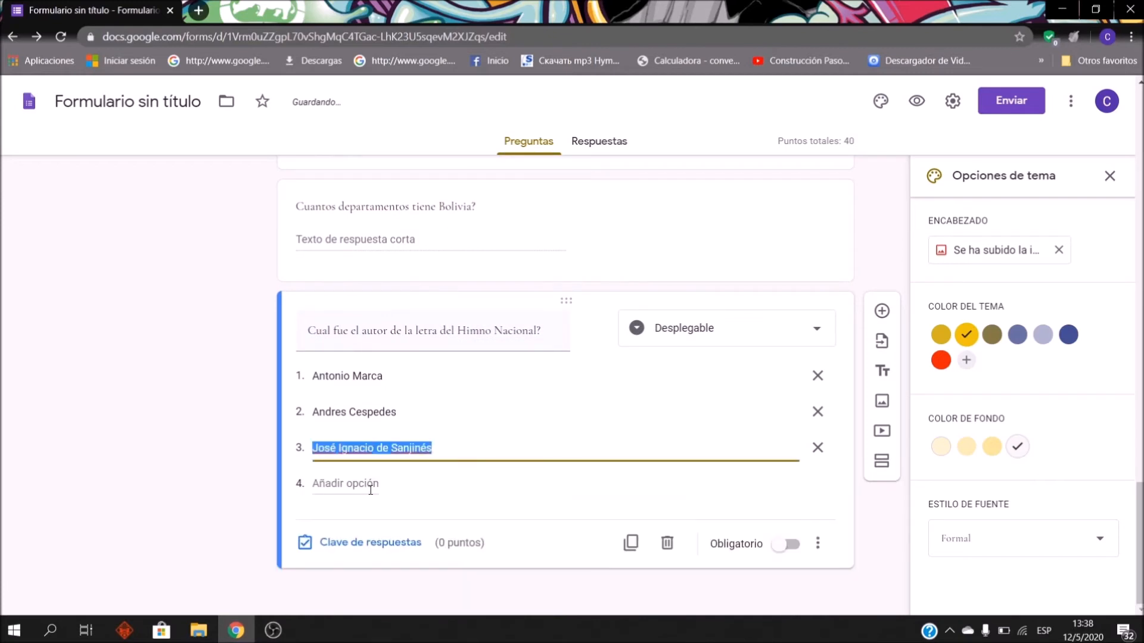
pyautogui.click(371, 485)
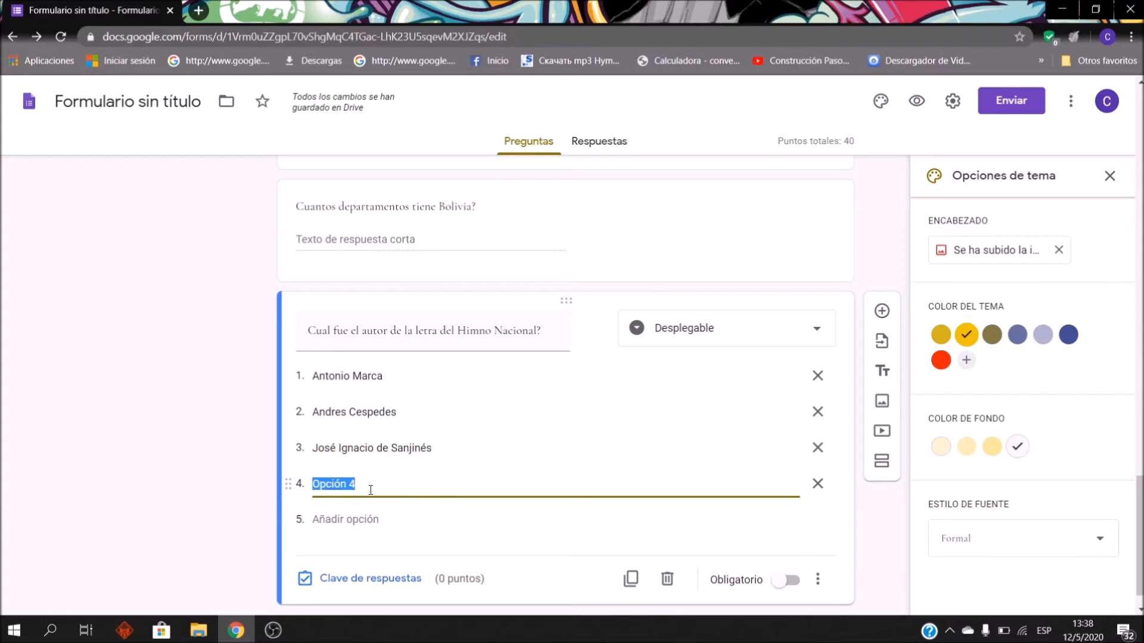
pyautogui.write('Maur')
pyautogui.press('BackSpace')
pyautogui.press('BackSpace')
pyautogui.press('BackSpace')
pyautogui.press('BackSpace')
pyautogui.write('Grupo Marc')
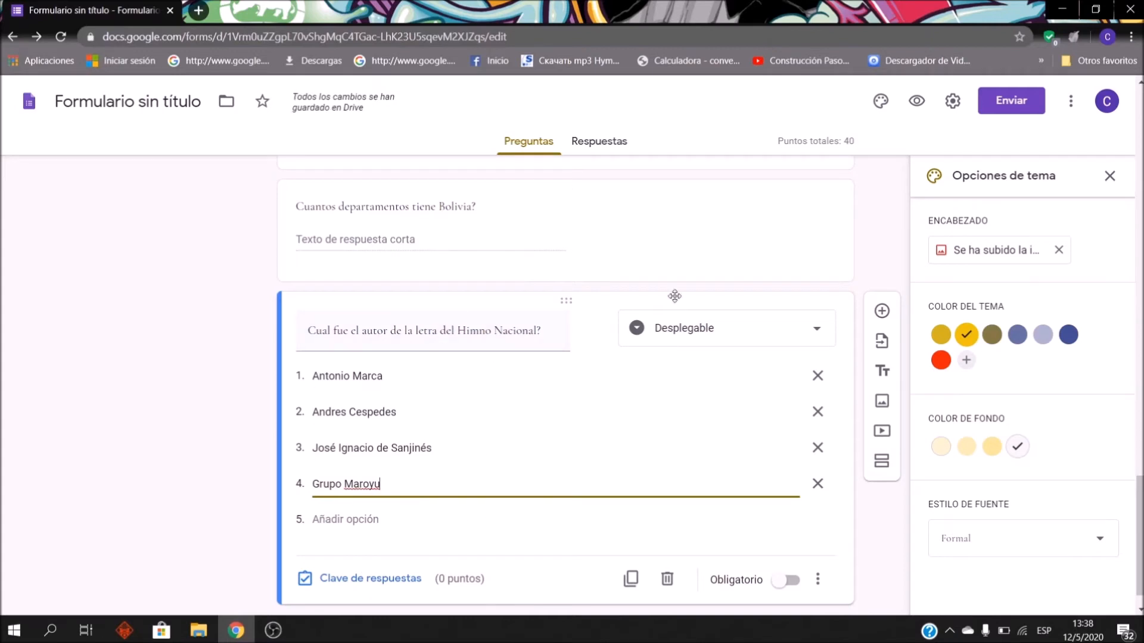
pyautogui.click(417, 542)
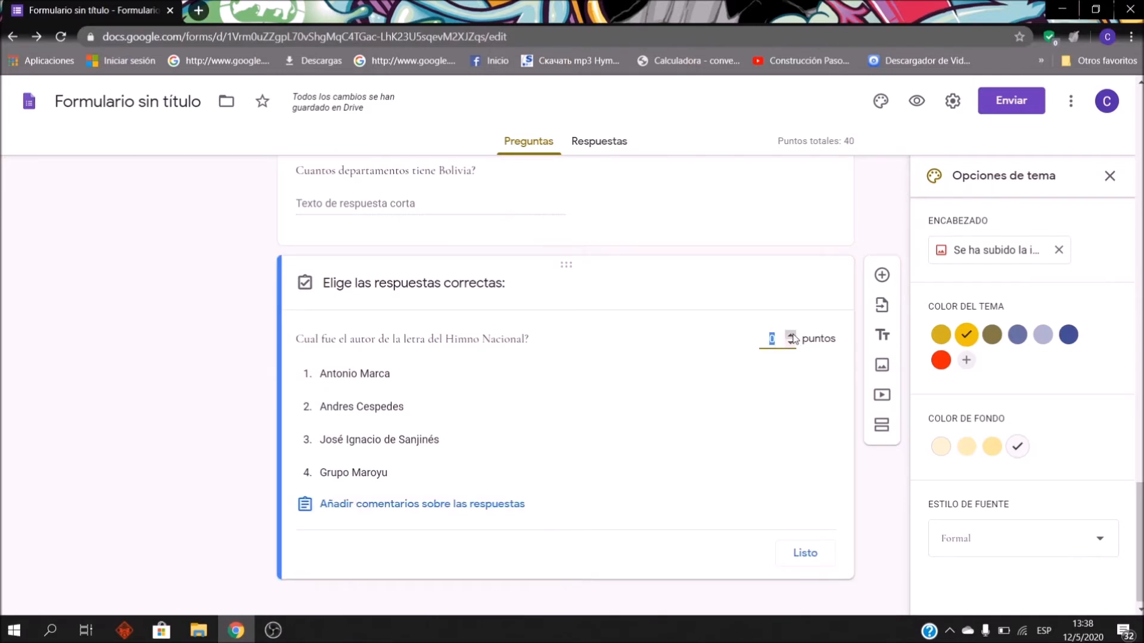
# Step: Mark José Ignacio de Sanjinés as the correct anthem answer for 10 points
pyautogui.write('10')
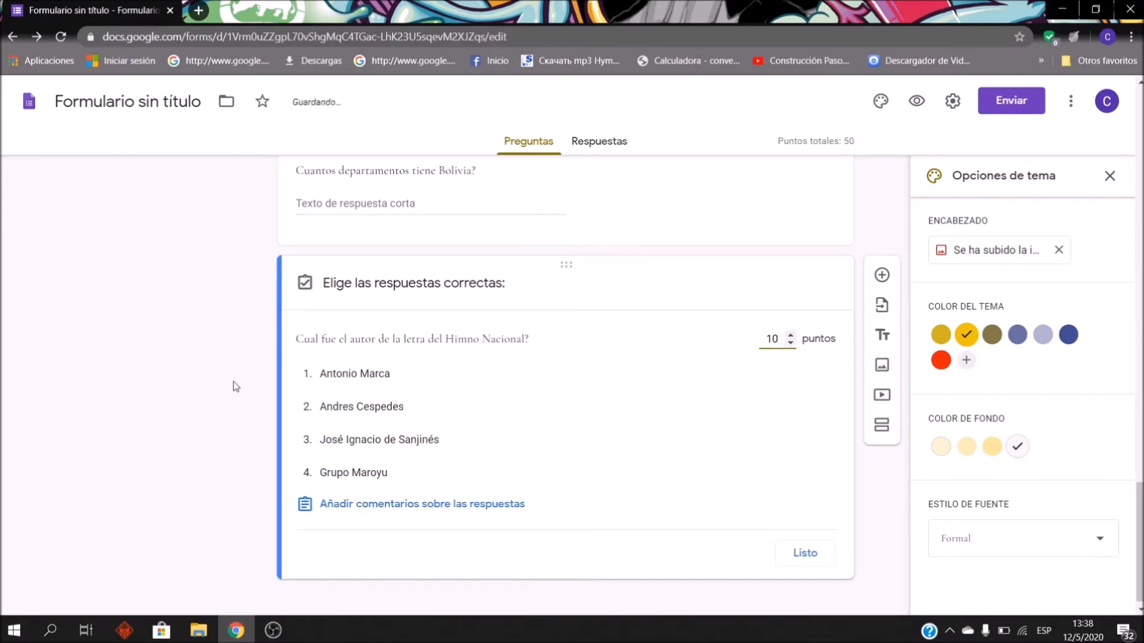
pyautogui.click(335, 445)
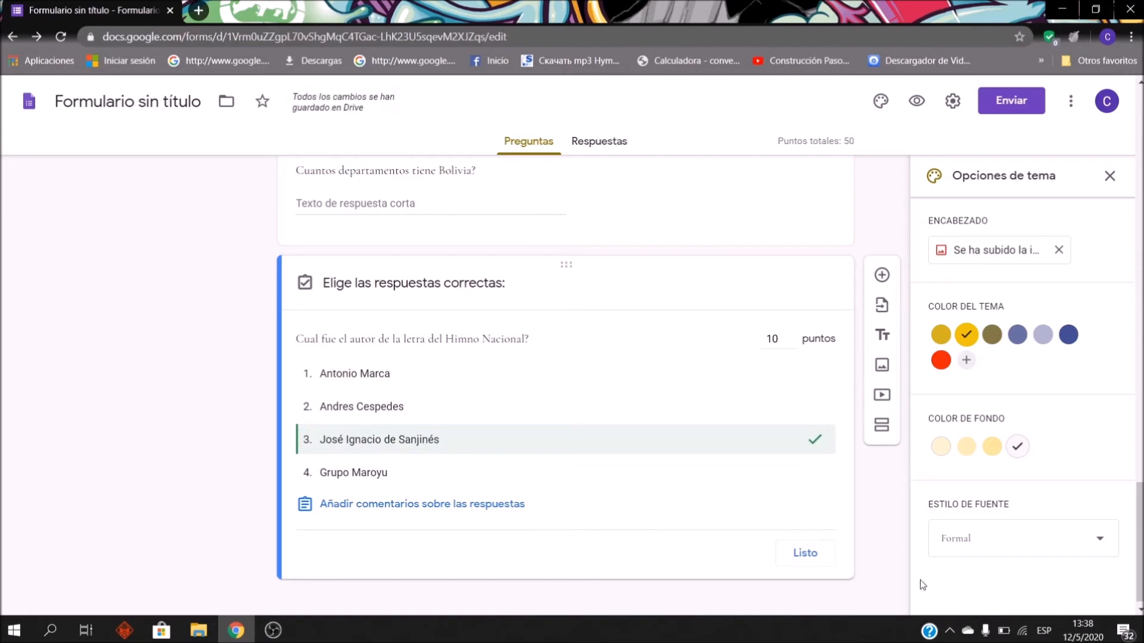
pyautogui.click(823, 561)
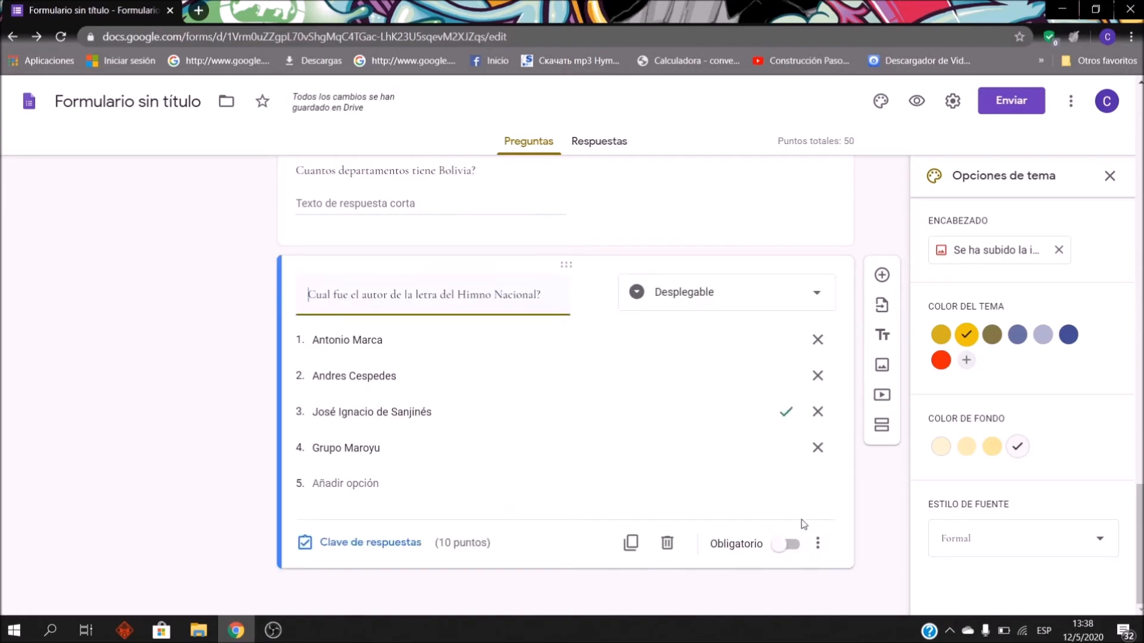
# Step: Set the anthem question's choices to appear in random order
pyautogui.click(812, 548)
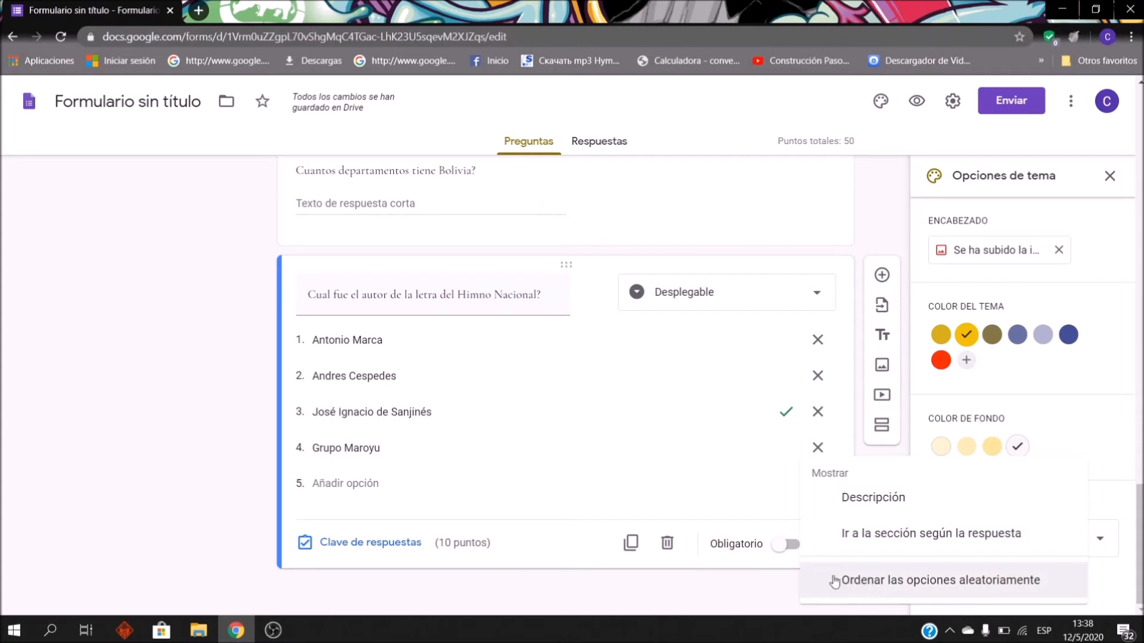
pyautogui.click(835, 581)
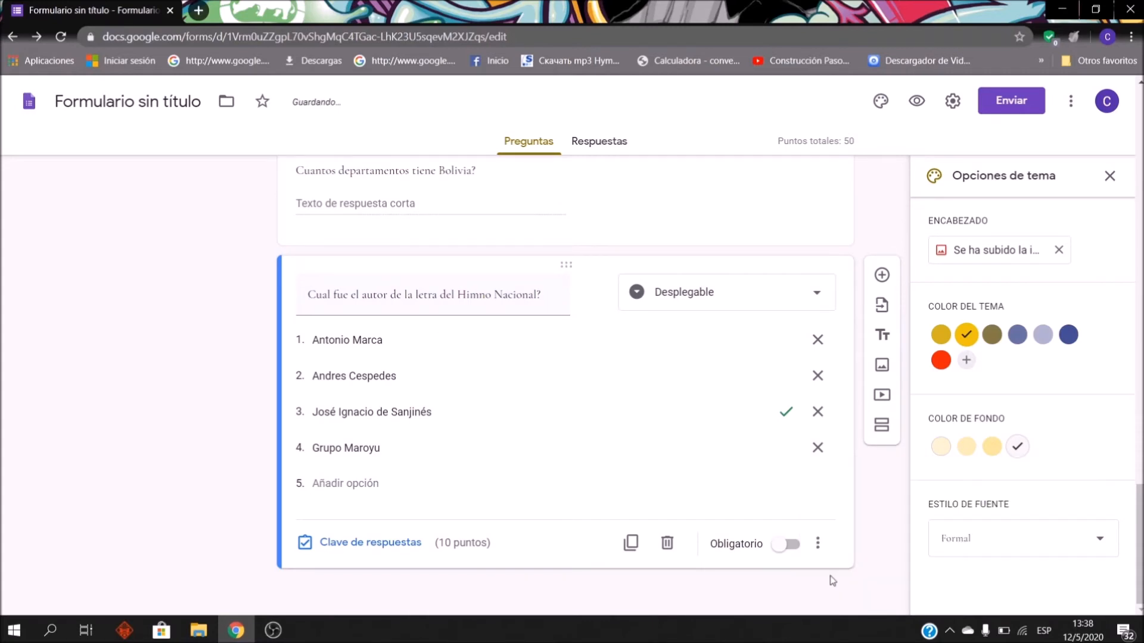
pyautogui.click(310, 229)
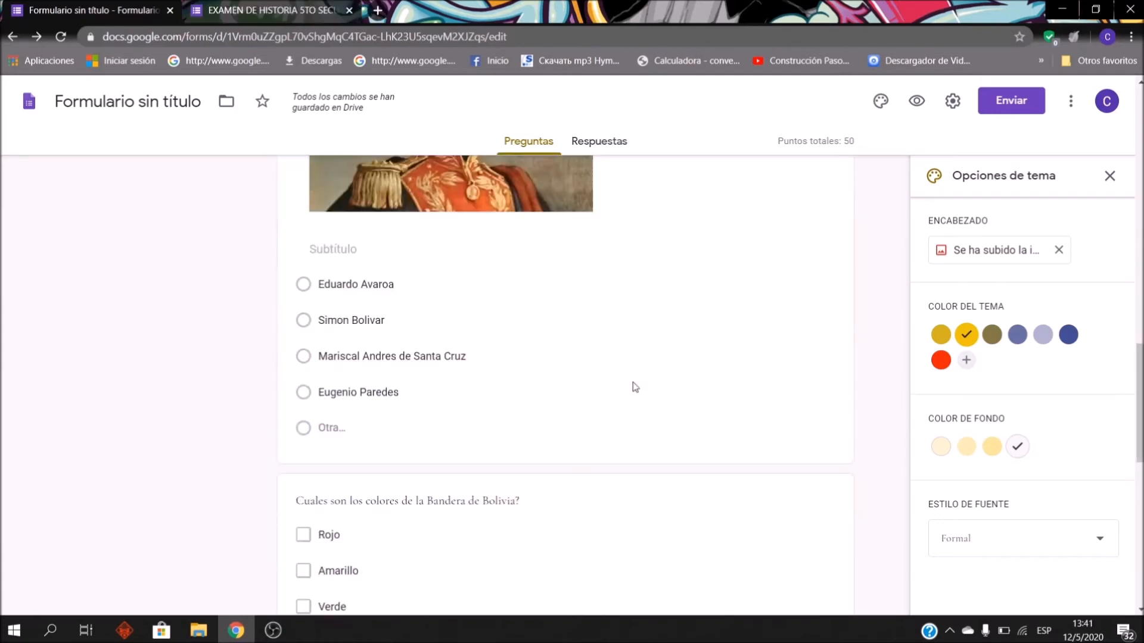
pyautogui.scroll(-10, 633, 388)
# Step: Add a question after the anthem titled 'Biografía de Simón Bolívar.' with spelling corrected
pyautogui.scroll(3, 672, 390)
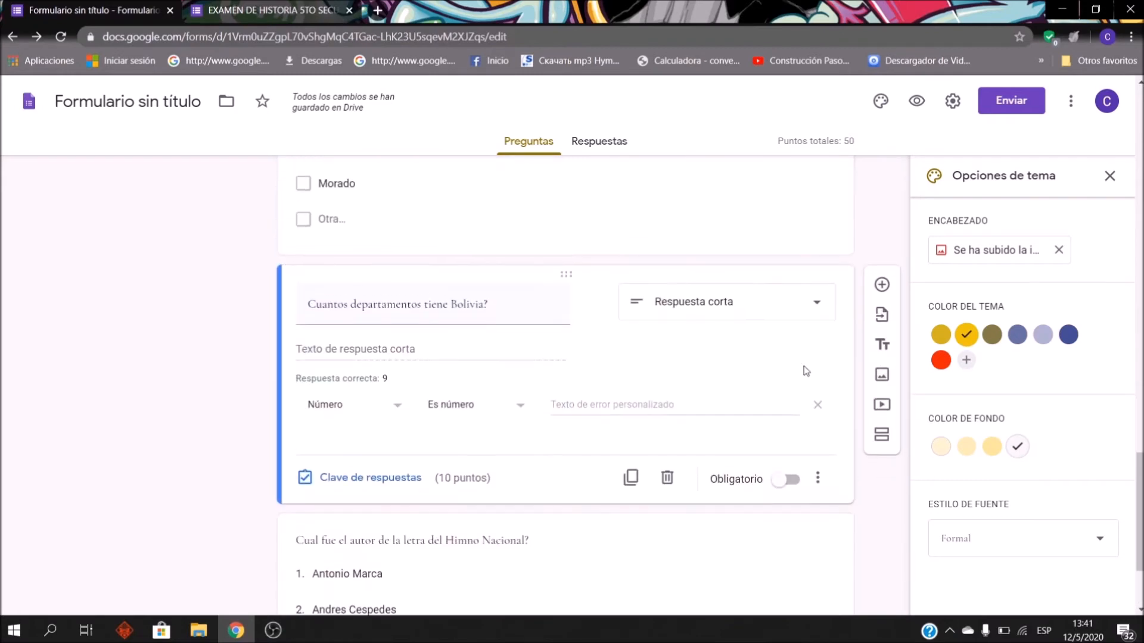
pyautogui.scroll(-3, 529, 421)
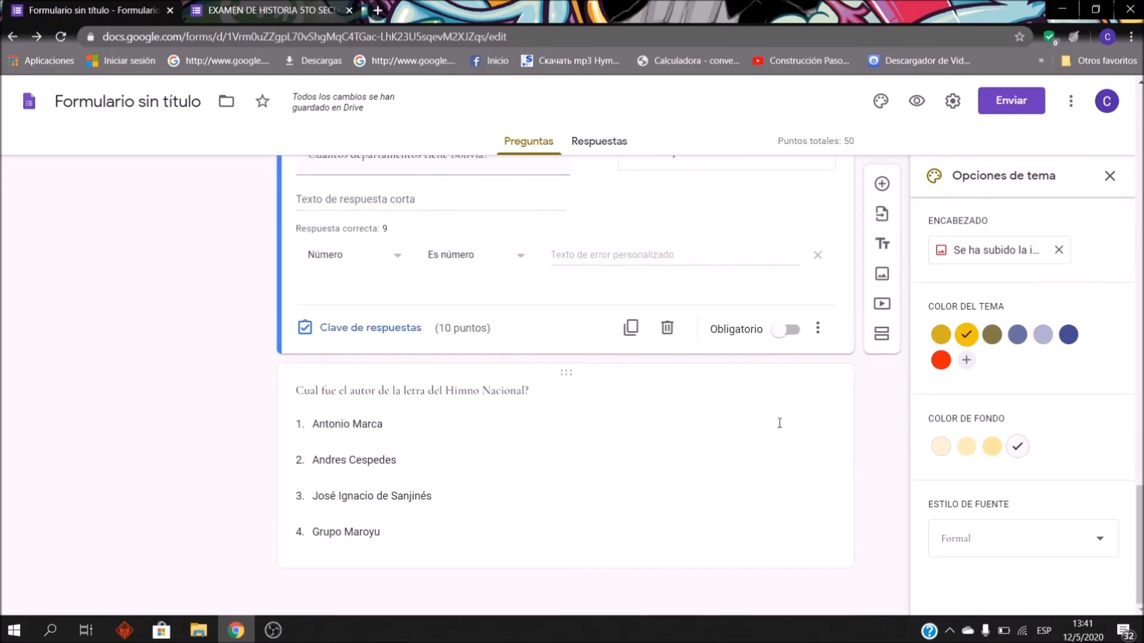
pyautogui.click(838, 511)
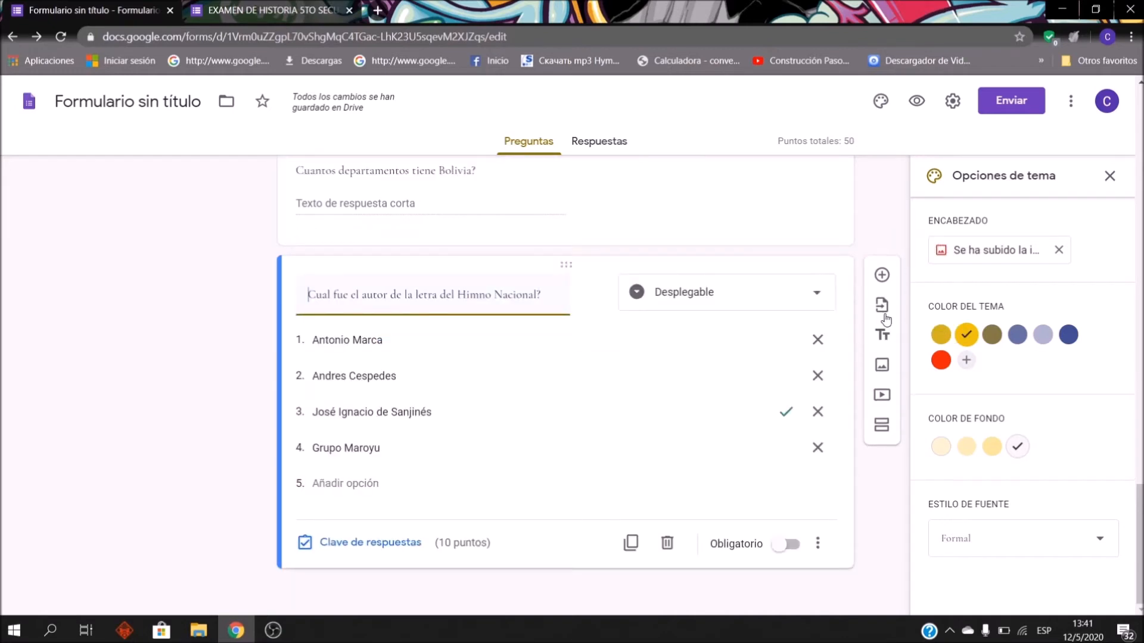
pyautogui.click(880, 272)
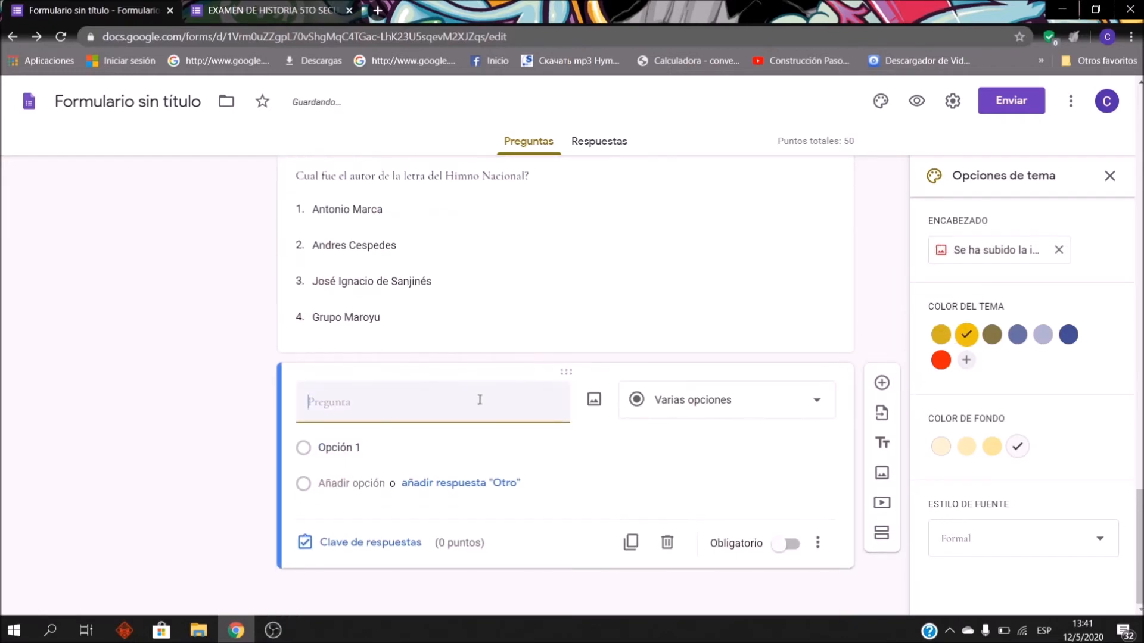
pyautogui.write('Bi')
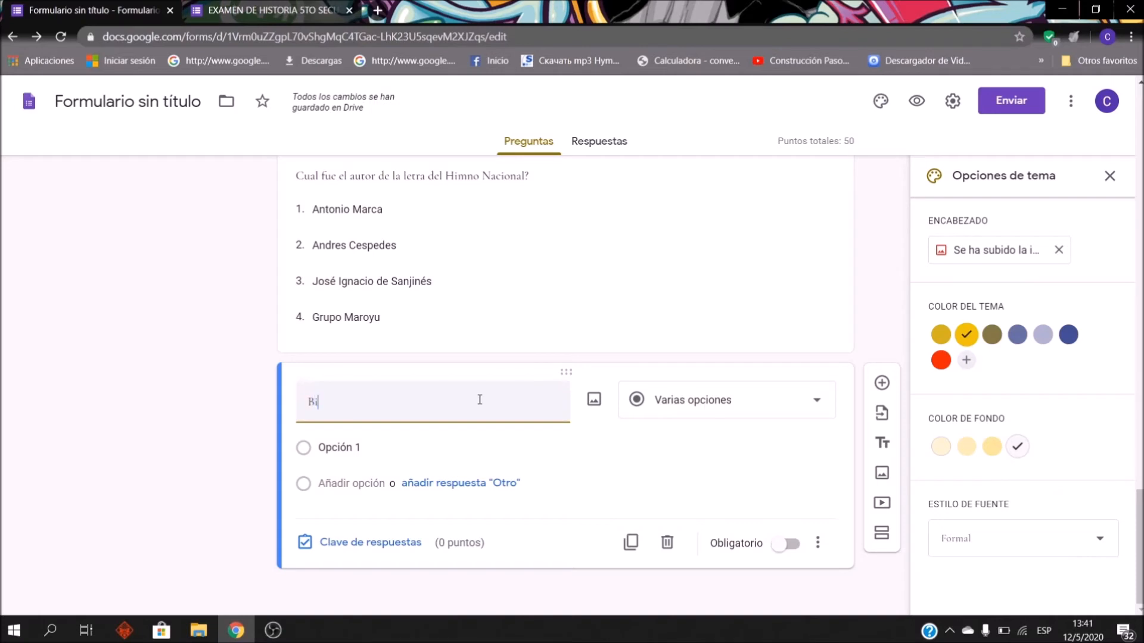
pyautogui.write('ografia d e')
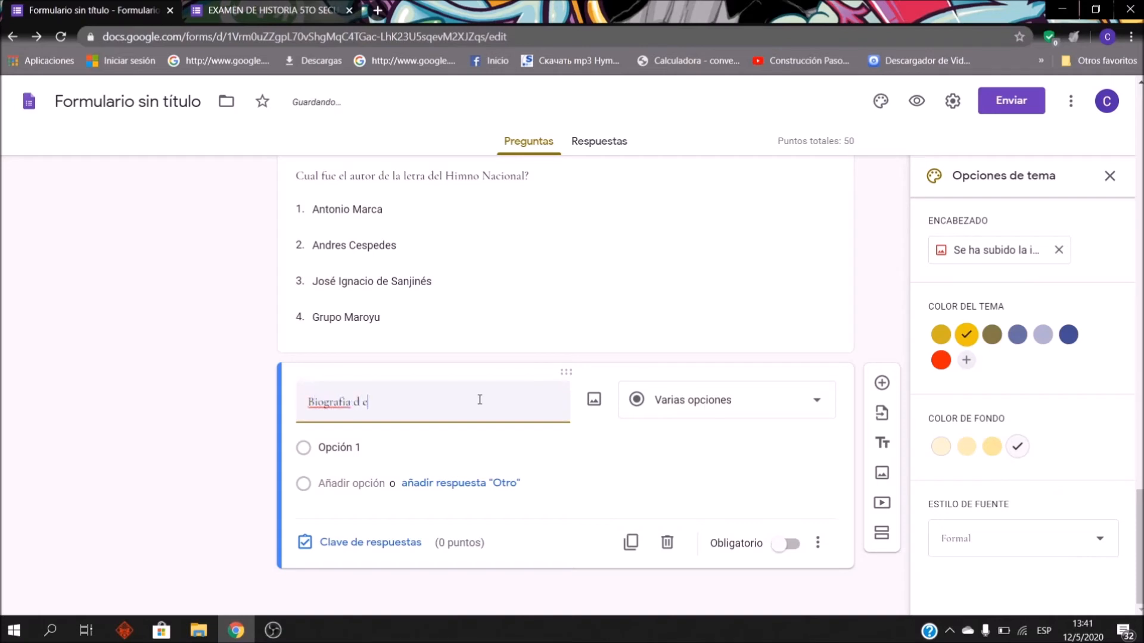
pyautogui.write('Simon Bolivar')
pyautogui.rightClick(388, 402)
pyautogui.click(410, 411)
pyautogui.rightClick(421, 411)
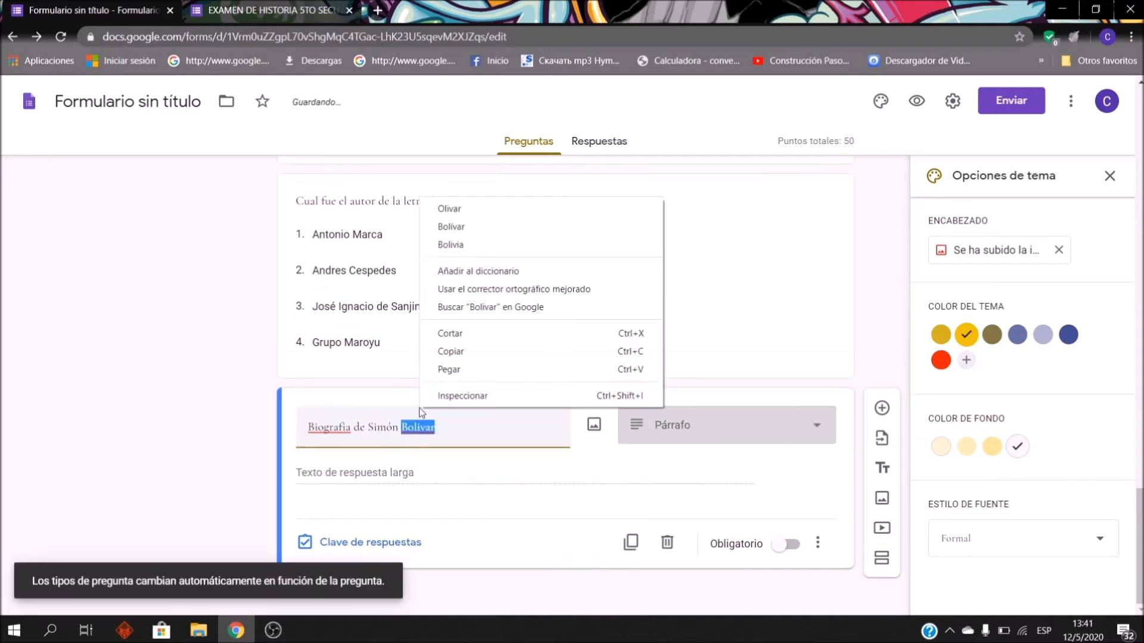
pyautogui.click(451, 226)
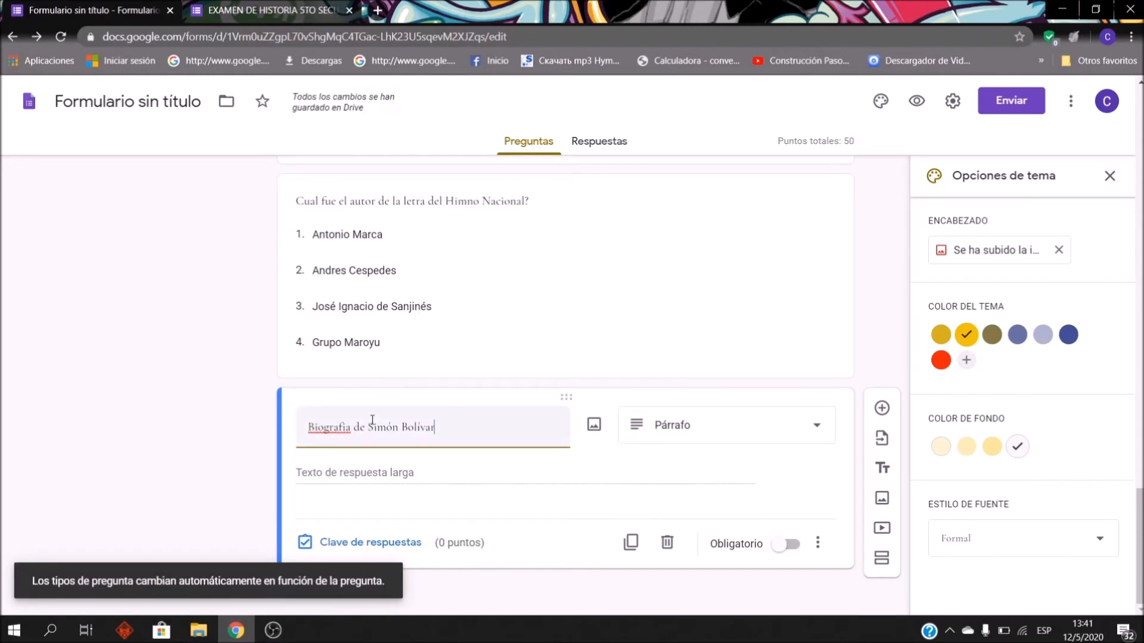
pyautogui.rightClick(331, 426)
pyautogui.click(384, 234)
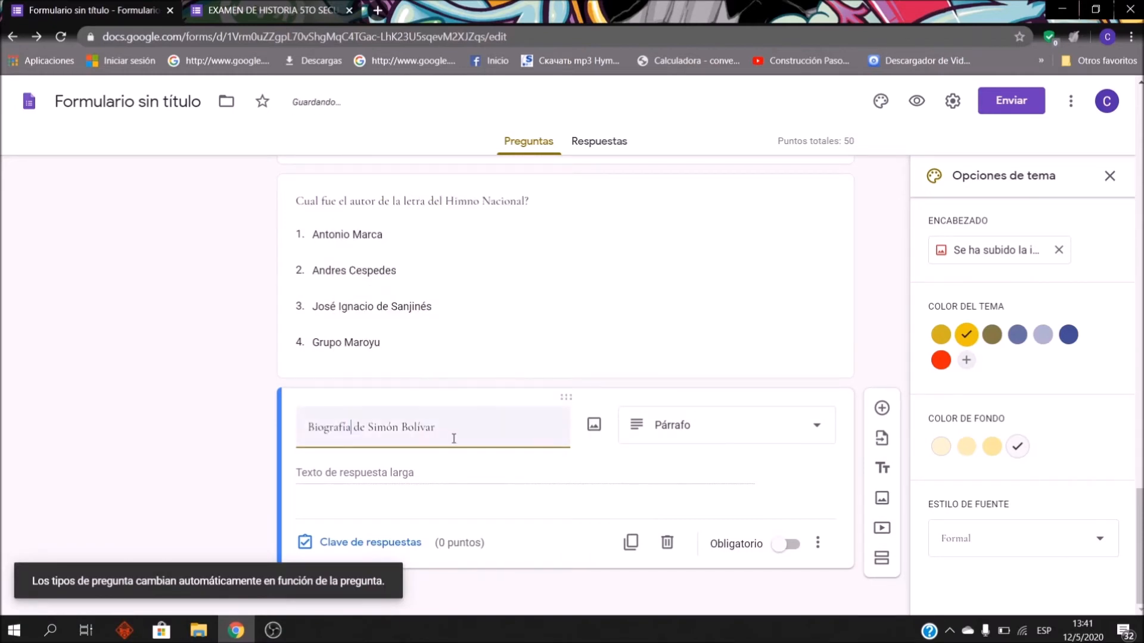
pyautogui.write('....')
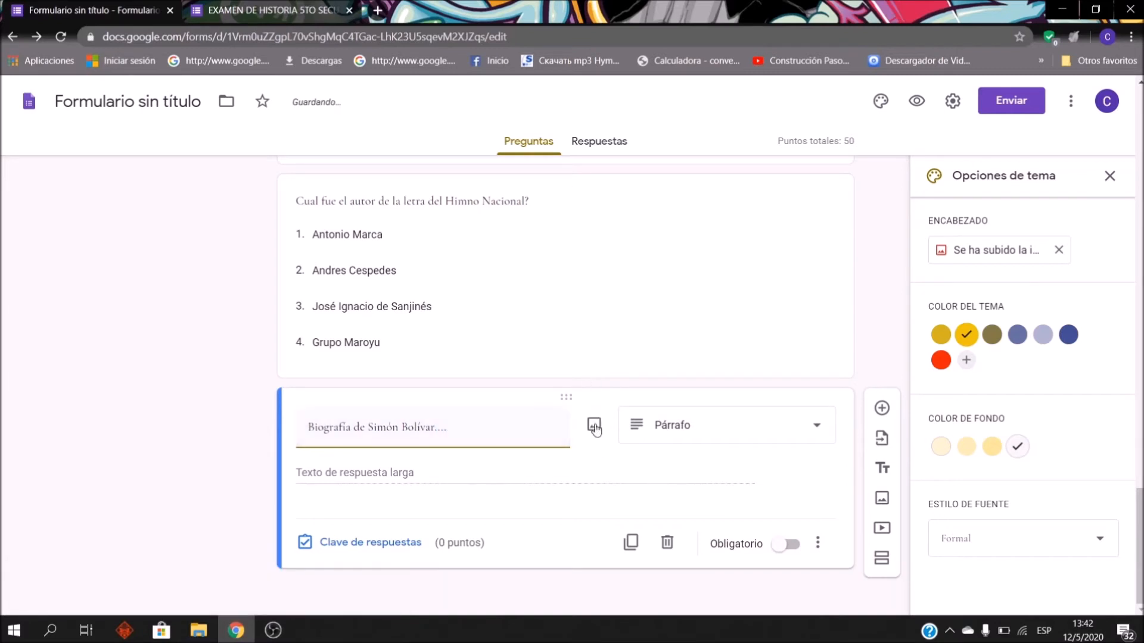
# Step: Keep the biography question's type as Párrafo and finish editing
pyautogui.click(736, 436)
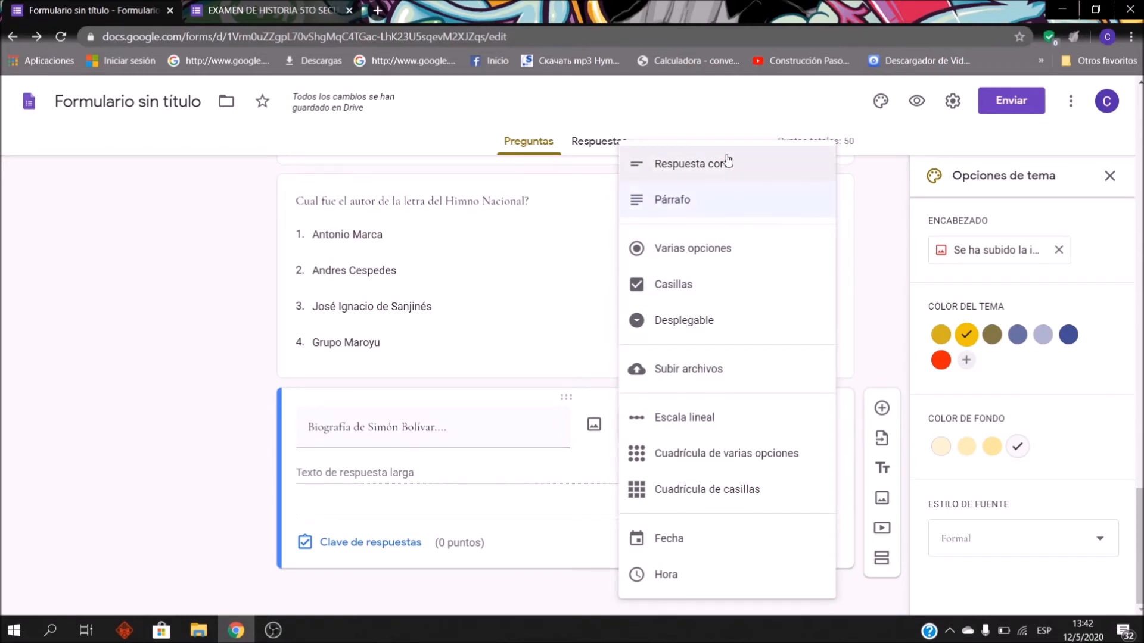
pyautogui.click(687, 208)
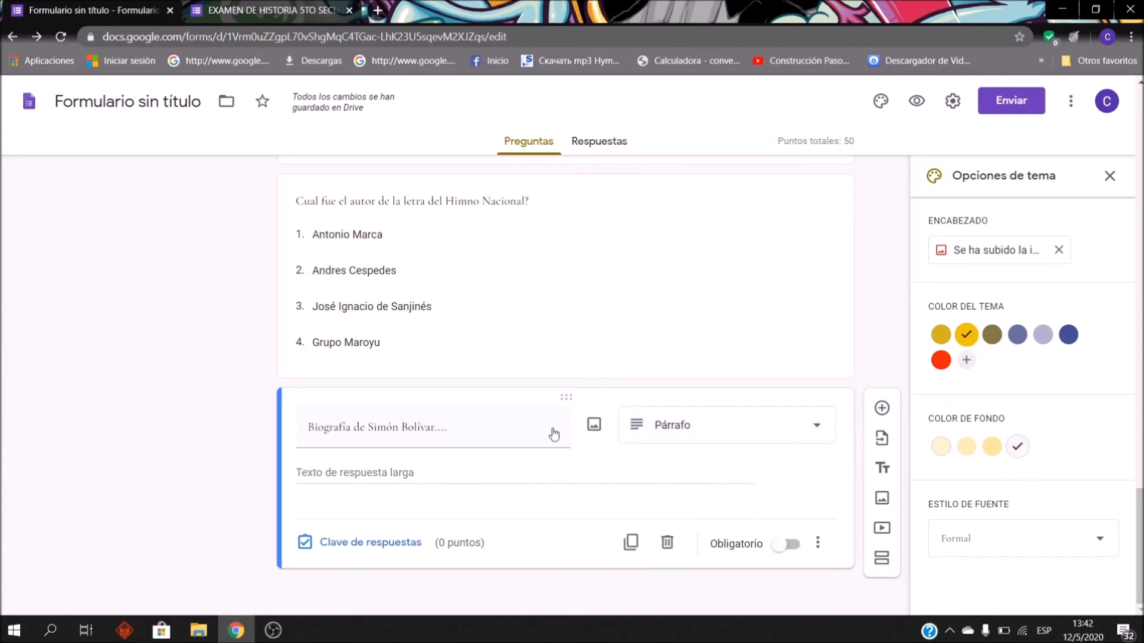
pyautogui.click(480, 428)
pyautogui.click(477, 427)
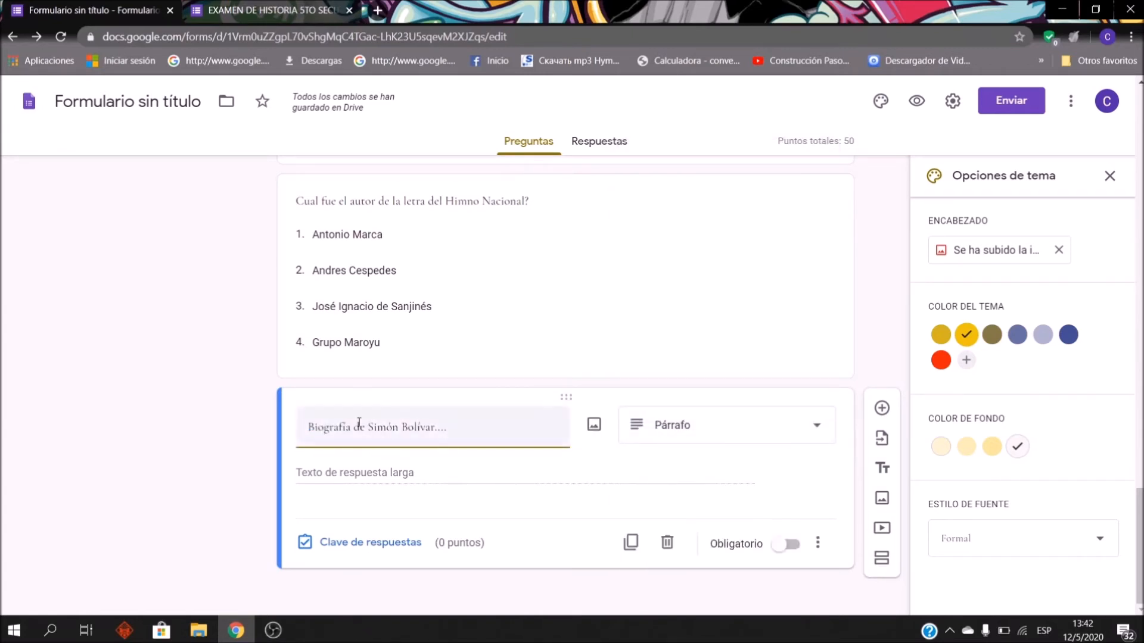
pyautogui.click(307, 472)
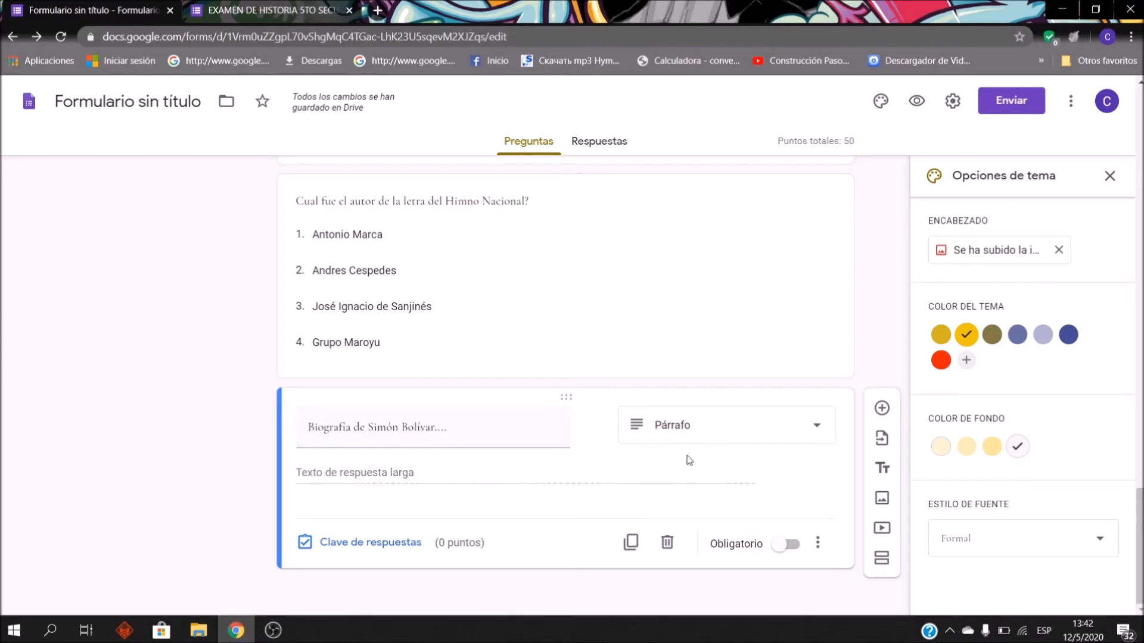
pyautogui.click(540, 342)
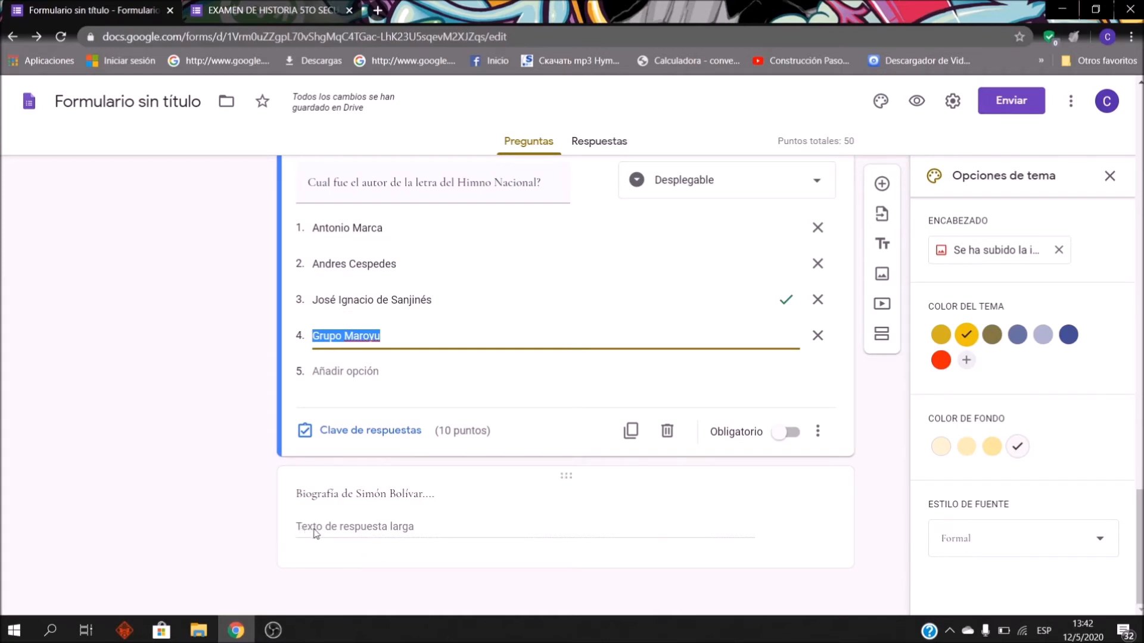
pyautogui.click(271, 483)
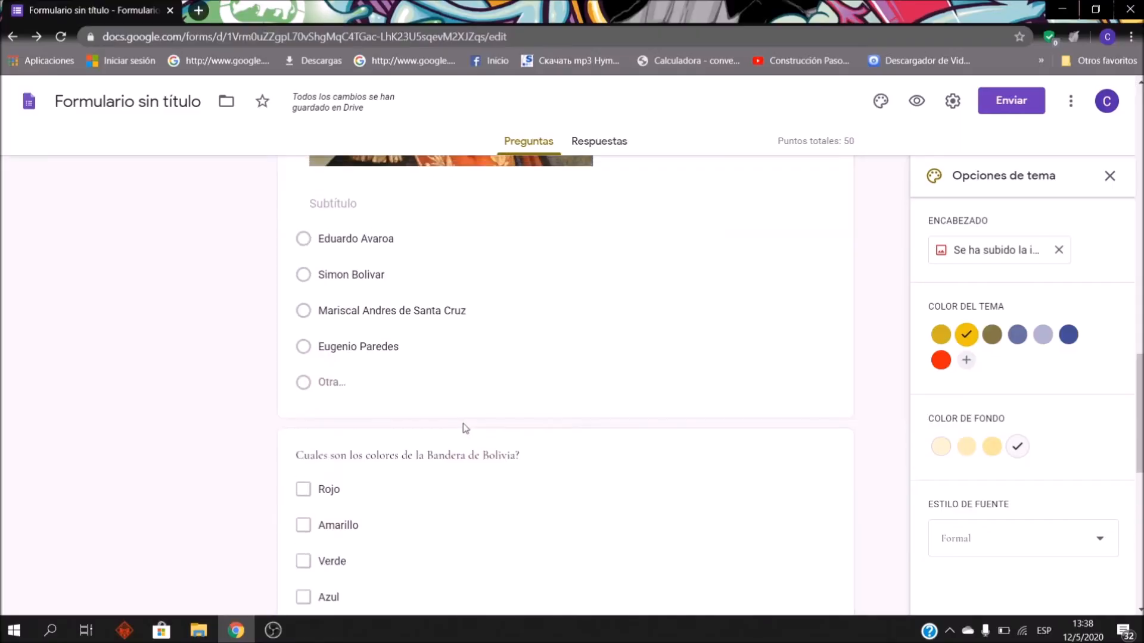
# Step: Open the 'EXAMEN DE HISTORIA 5TO SECUNDARIA' respondent preview from the eye icon
pyautogui.scroll(15, 459, 428)
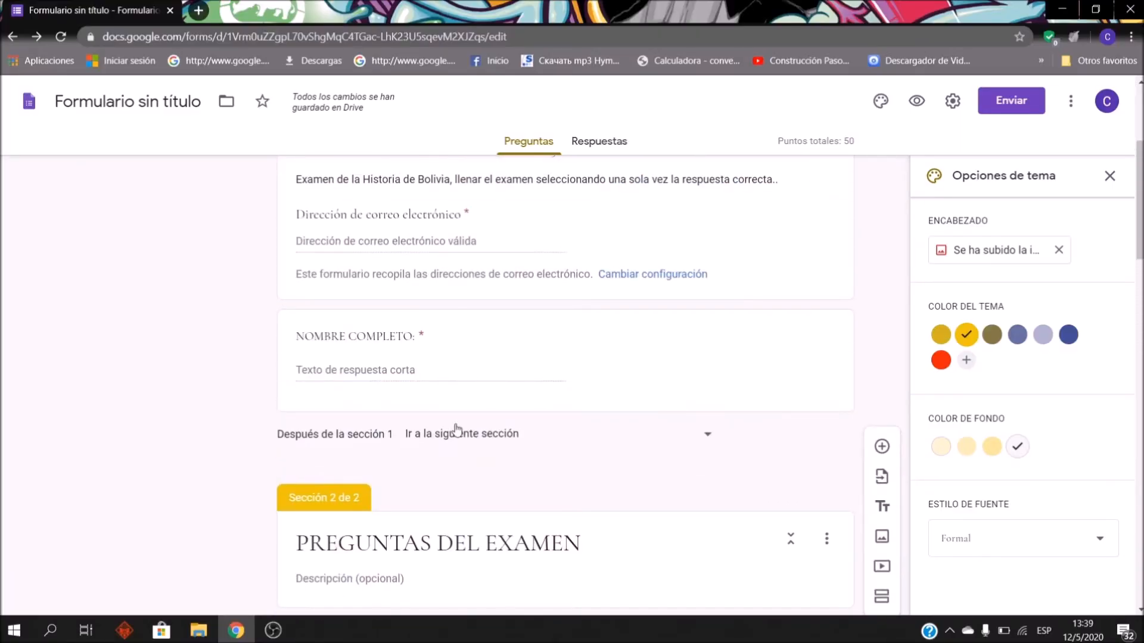
pyautogui.scroll(-5, 439, 388)
pyautogui.scroll(9, 438, 375)
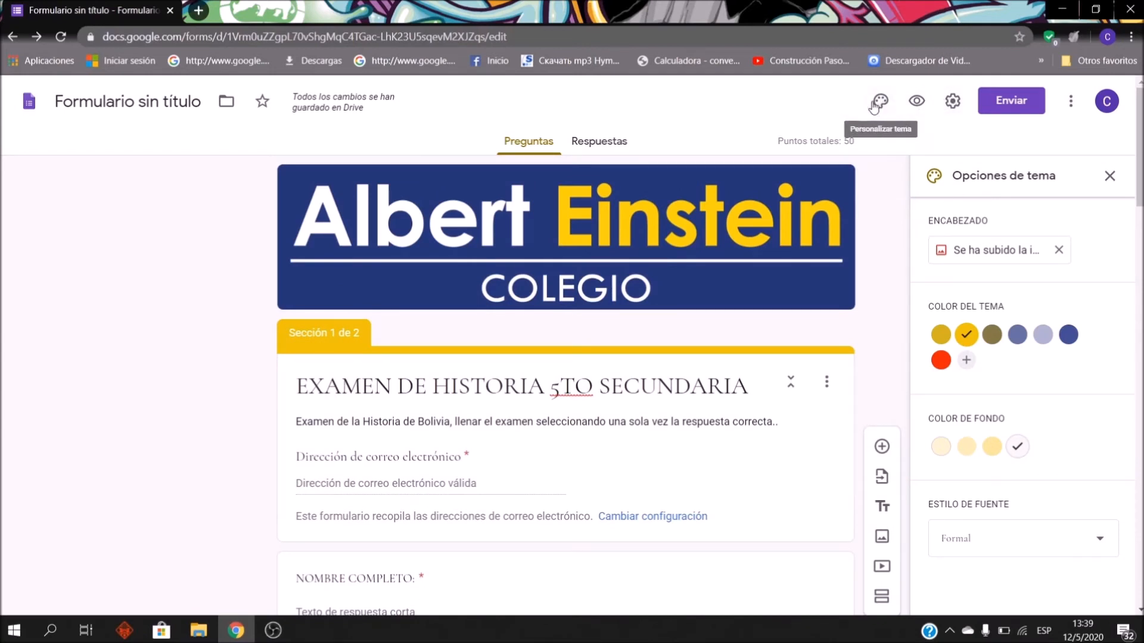
pyautogui.click(918, 101)
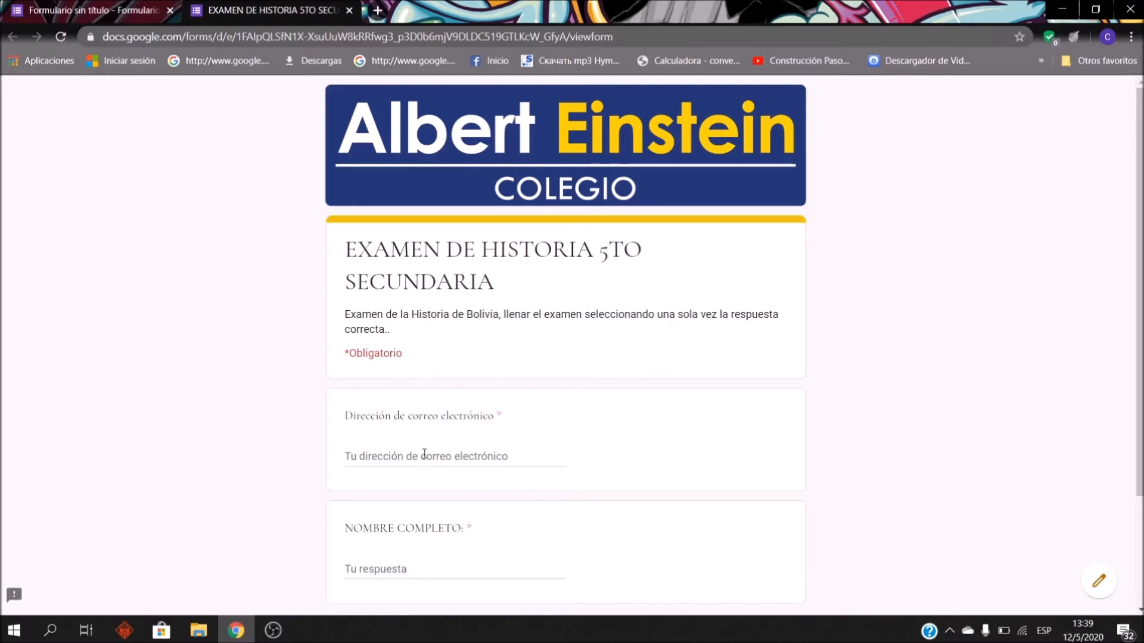
pyautogui.scroll(-3, 480, 378)
# Step: Fill the preview's e-mail field with a saved autofill address
pyautogui.scroll(3, 516, 409)
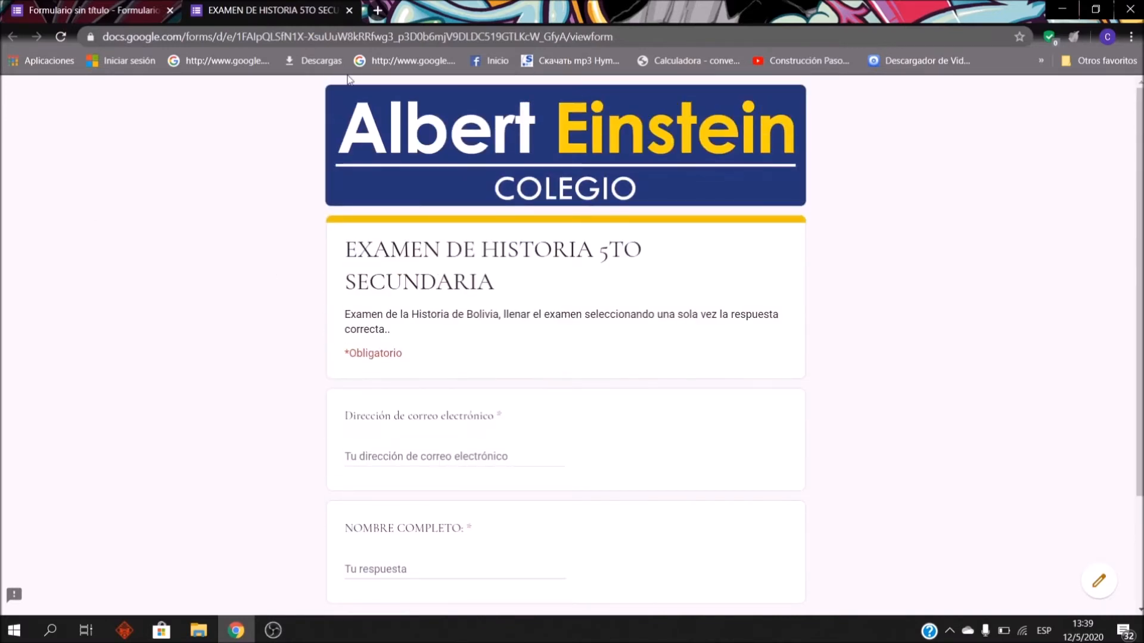
pyautogui.scroll(-3, 545, 319)
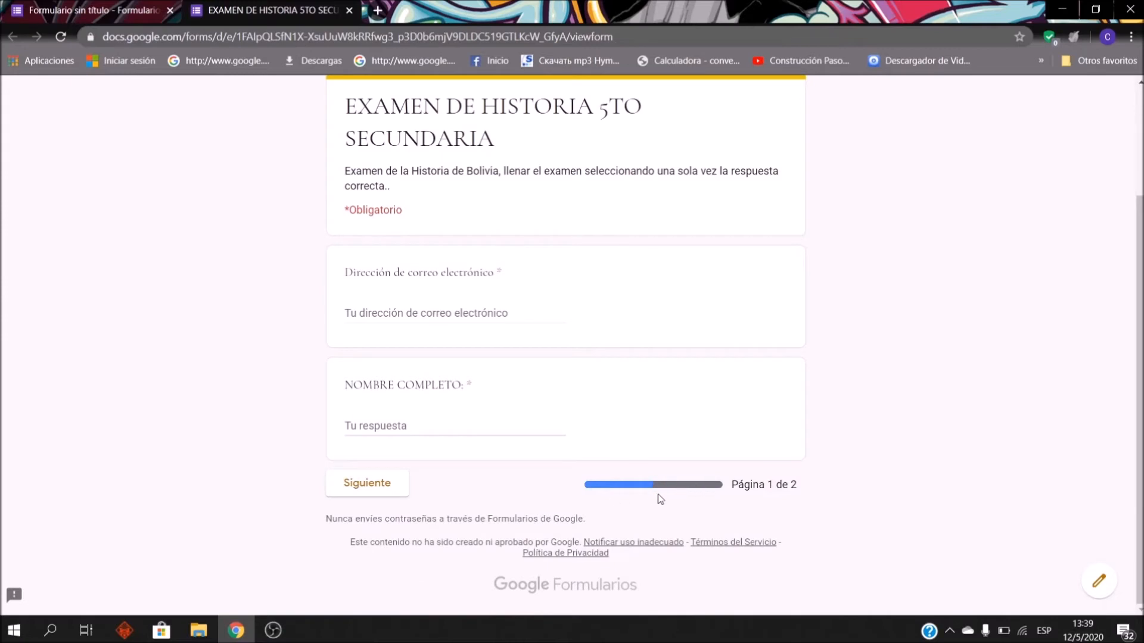
pyautogui.click(463, 314)
pyautogui.click(434, 368)
pyautogui.click(412, 430)
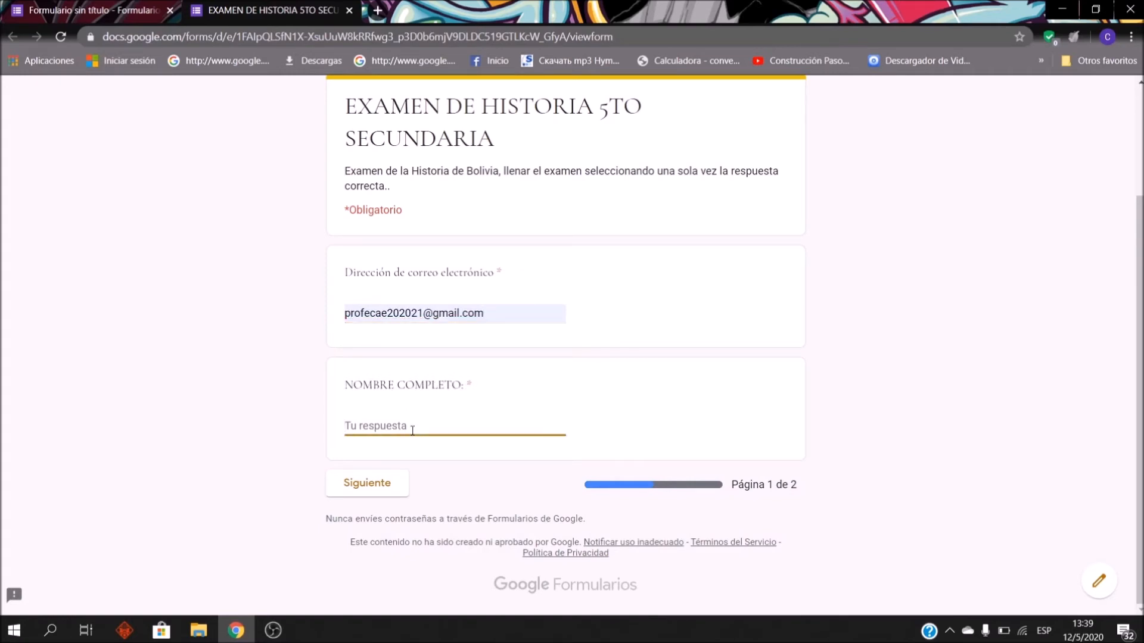
pyautogui.write('jua')
pyautogui.press('BackSpace')
pyautogui.press('BackSpace')
pyautogui.press('BackSpace')
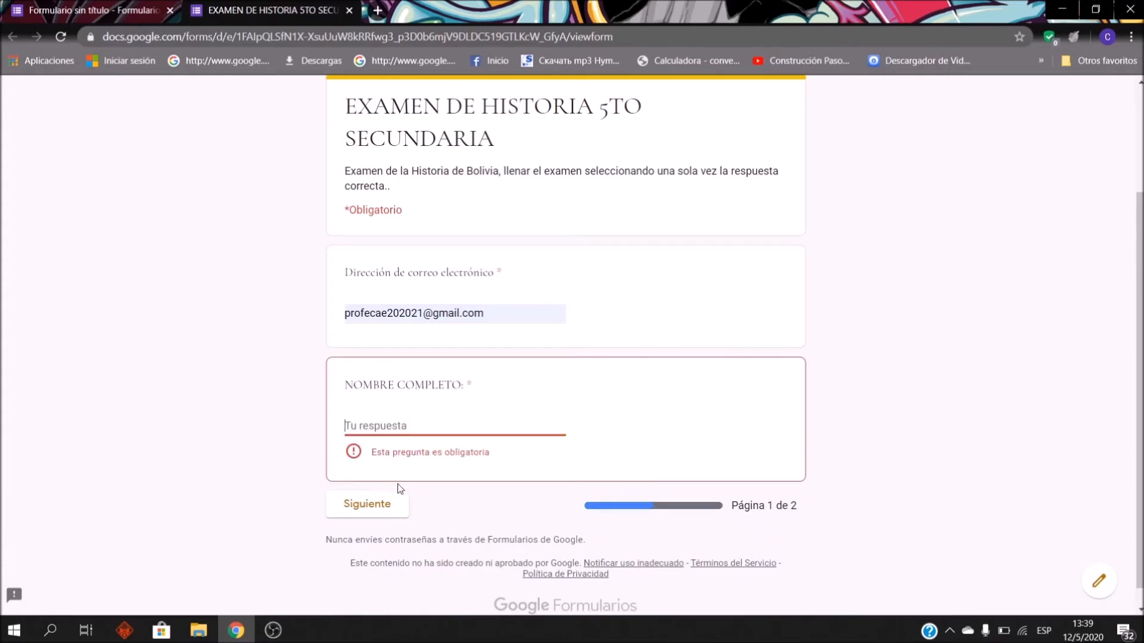
pyautogui.click(242, 399)
pyautogui.click(386, 512)
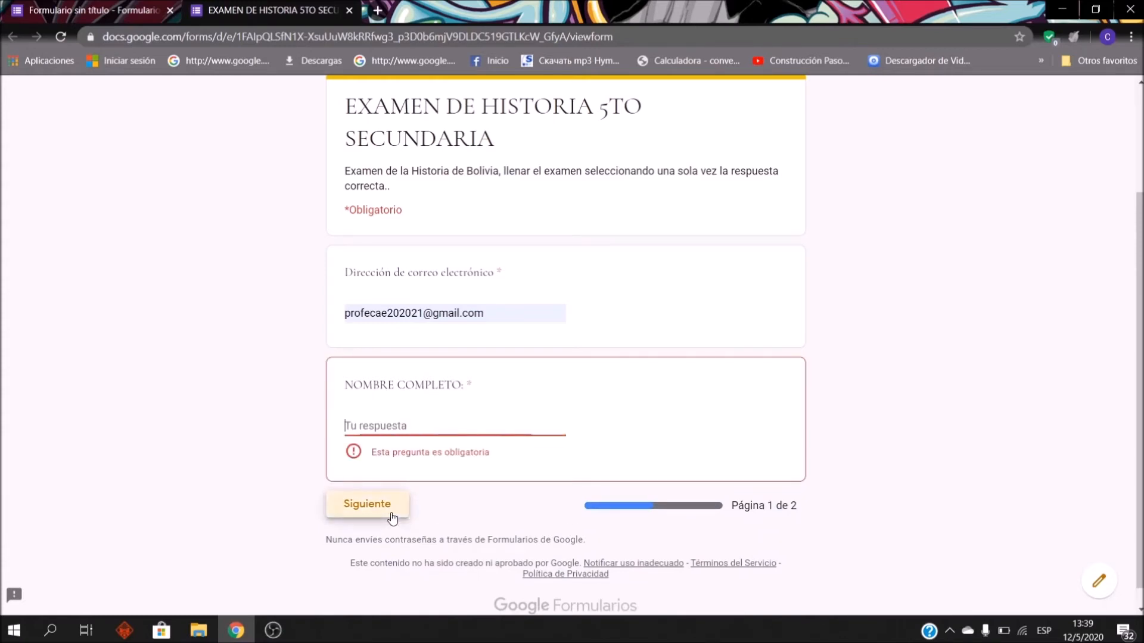
pyautogui.click(395, 511)
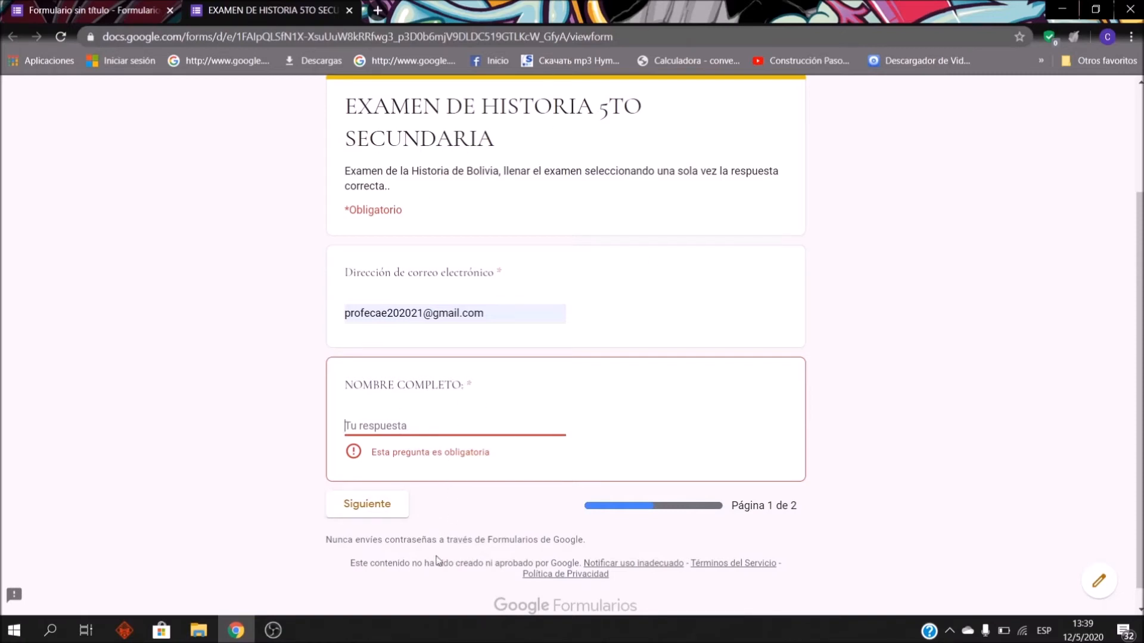
# Step: Enter the respondent's full name in NOMBRE COMPLETO and go on to the exam page
pyautogui.click(429, 427)
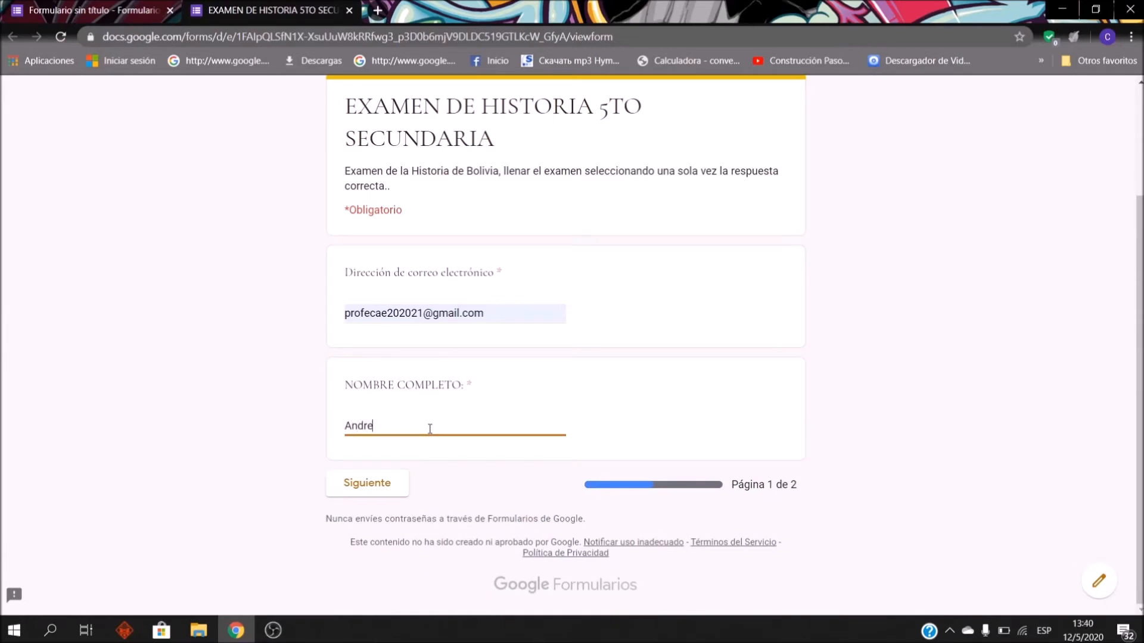
pyautogui.click(398, 482)
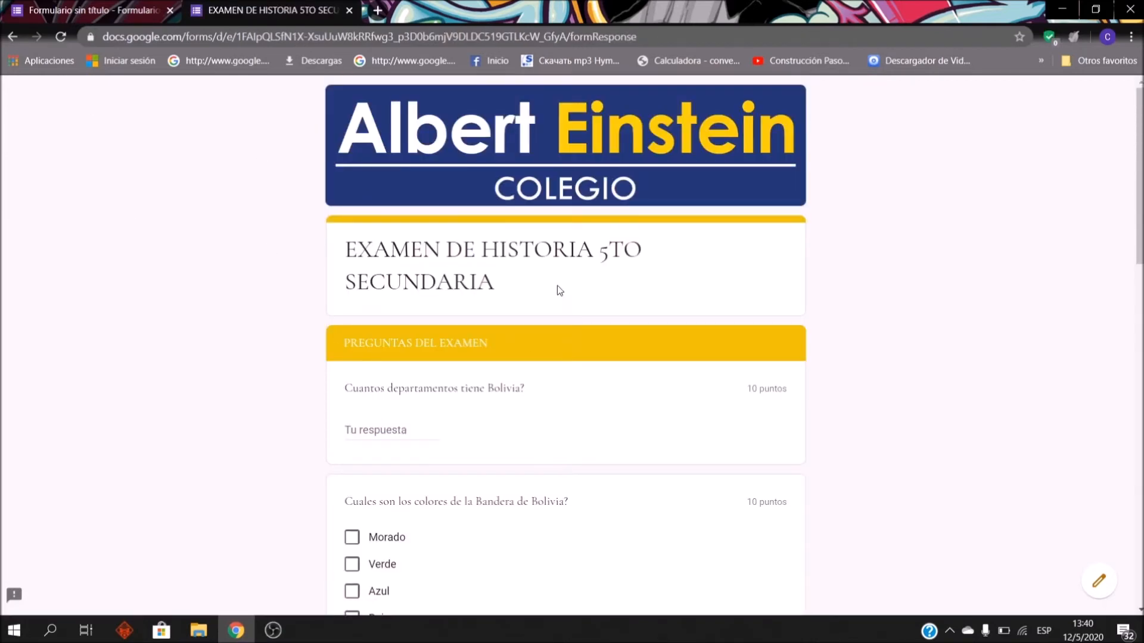
# Step: Answer the departments question with 9
pyautogui.scroll(-3, 429, 286)
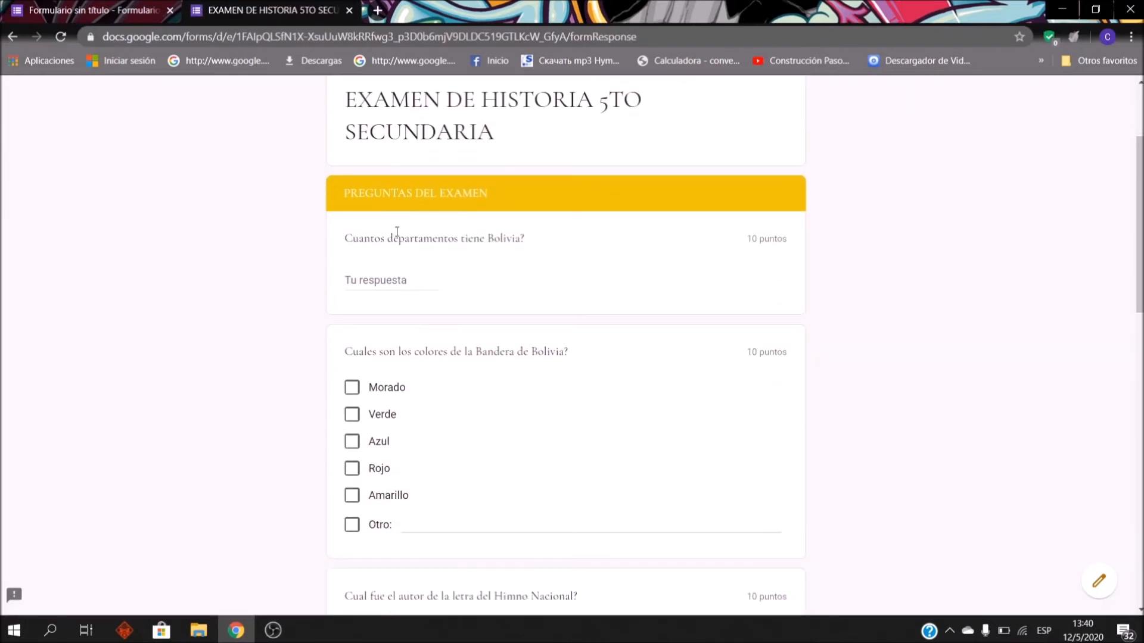
pyautogui.scroll(3, 452, 256)
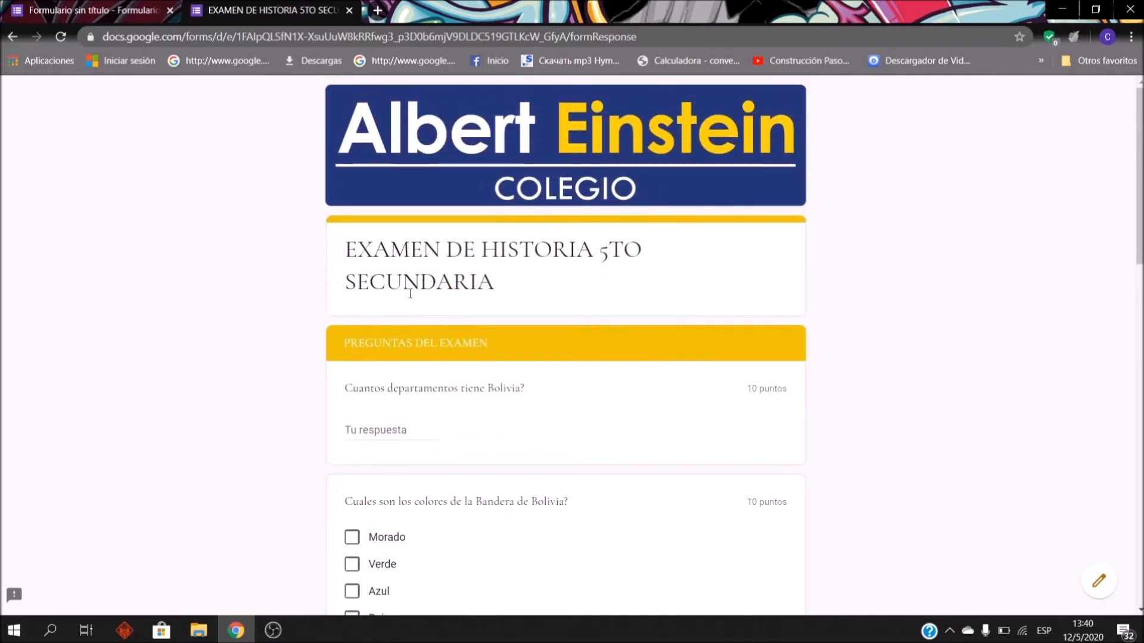
pyautogui.scroll(-3, 636, 432)
pyautogui.scroll(-4, 358, 405)
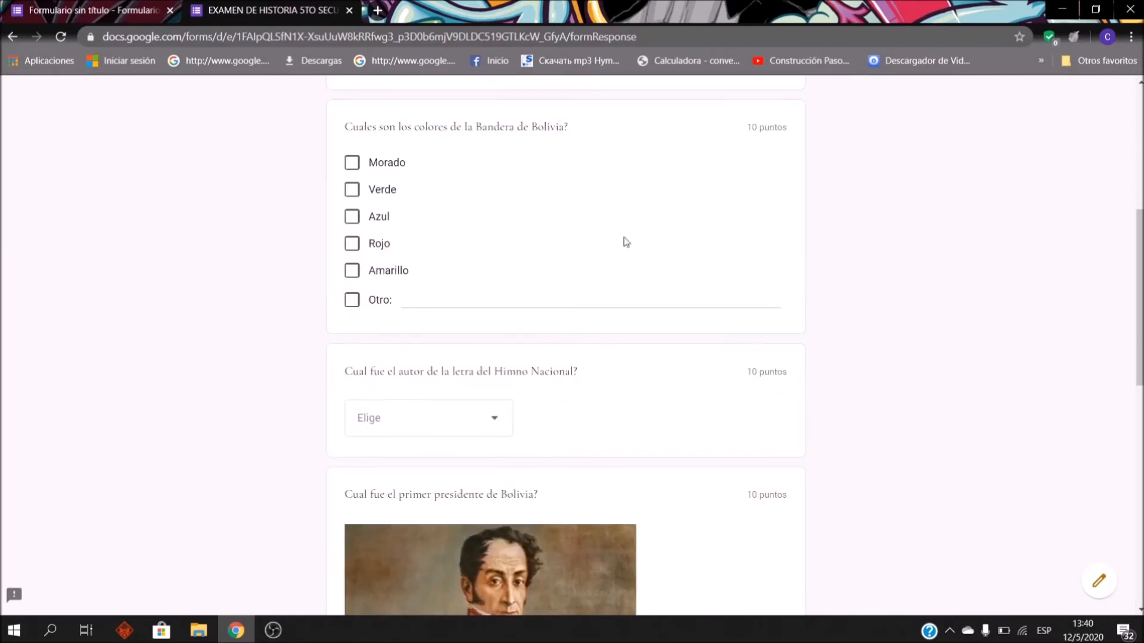
pyautogui.scroll(5, 560, 284)
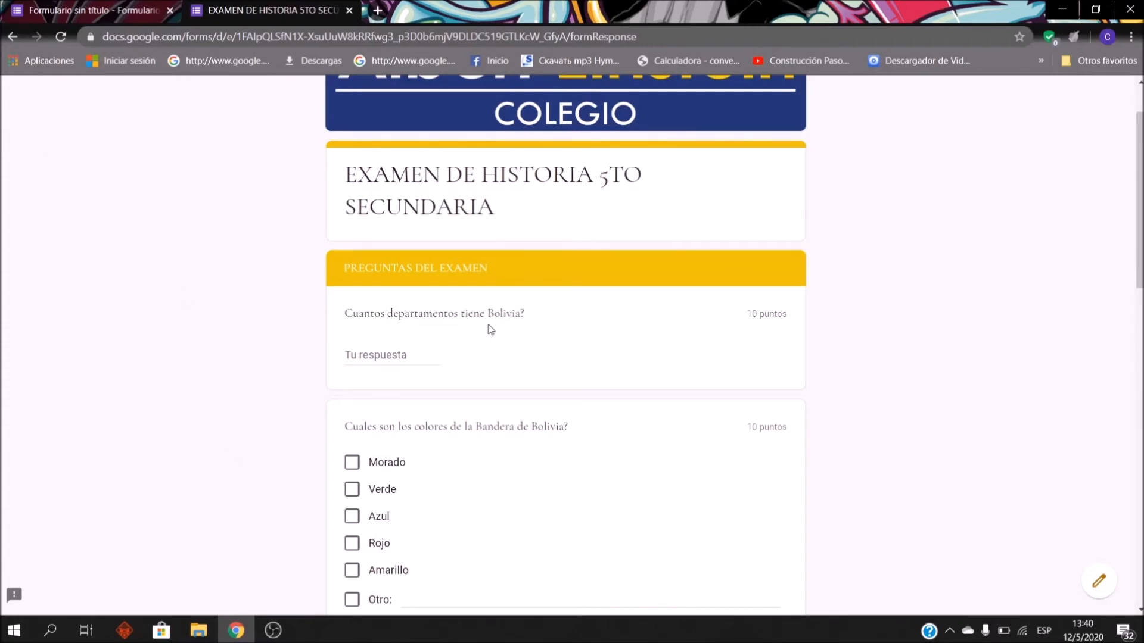
pyautogui.click(396, 358)
pyautogui.write('9')
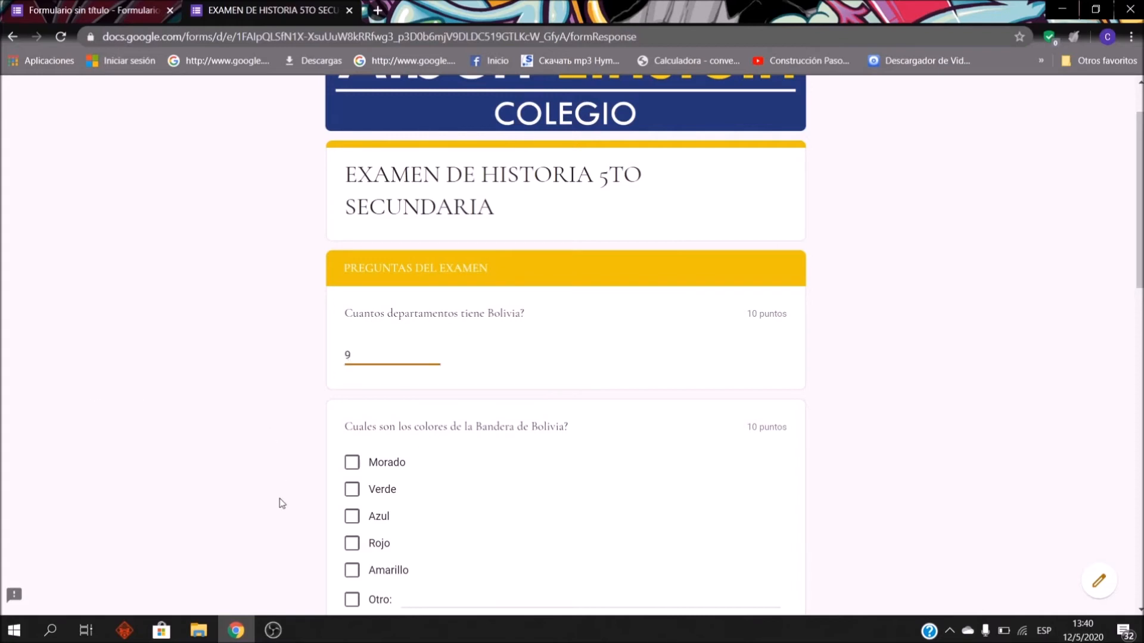
pyautogui.click(276, 453)
# Step: Tick Verde, Rojo and Amarillo as the flag colours, leaving Azul unticked
pyautogui.scroll(-2, 422, 399)
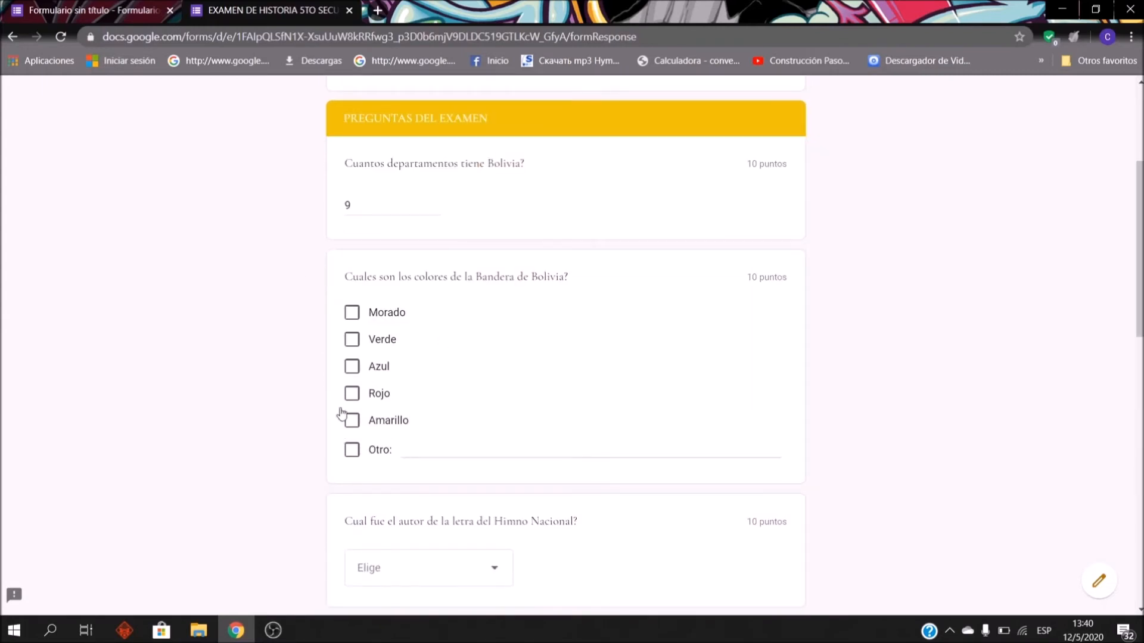
pyautogui.click(352, 394)
pyautogui.click(352, 421)
pyautogui.click(352, 367)
pyautogui.click(352, 367)
pyautogui.click(352, 339)
# Step: Choose José Ignacio de Sanjinés as the anthem author in the dropdown
pyautogui.scroll(-3, 386, 367)
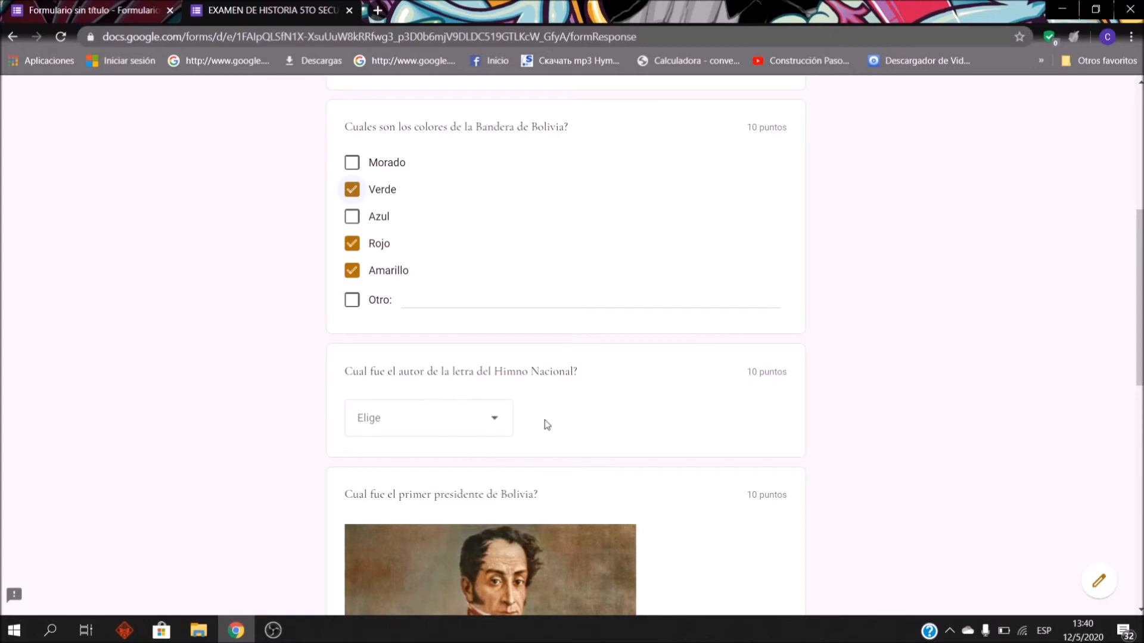
pyautogui.click(486, 431)
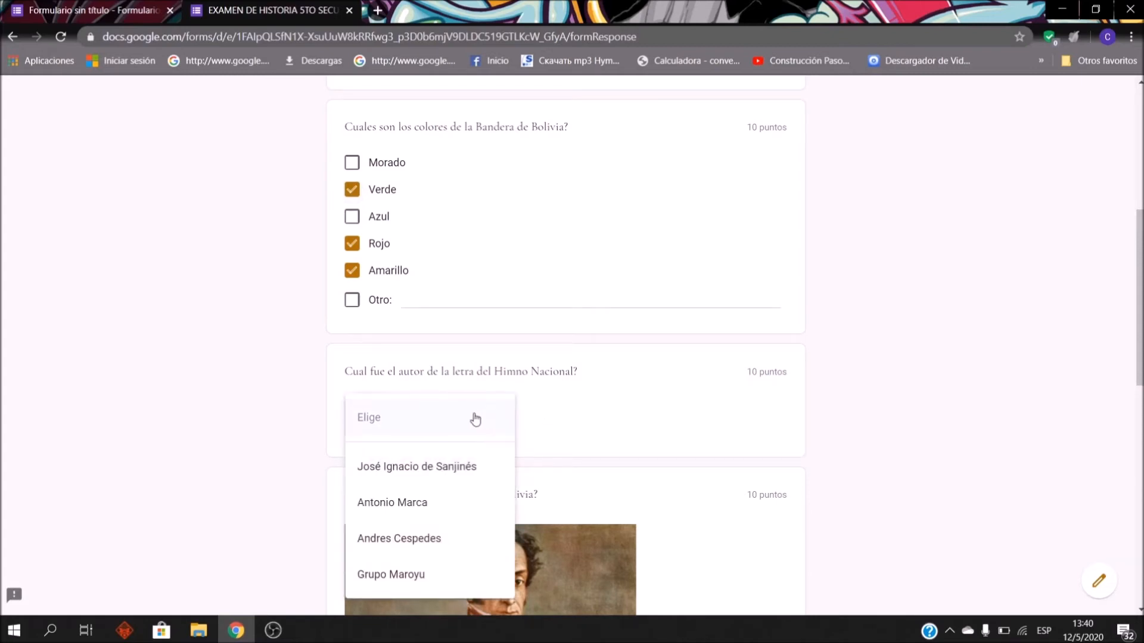
pyautogui.click(456, 476)
# Step: Select Simon Bolivar as Bolivia's first president
pyautogui.scroll(-4, 551, 430)
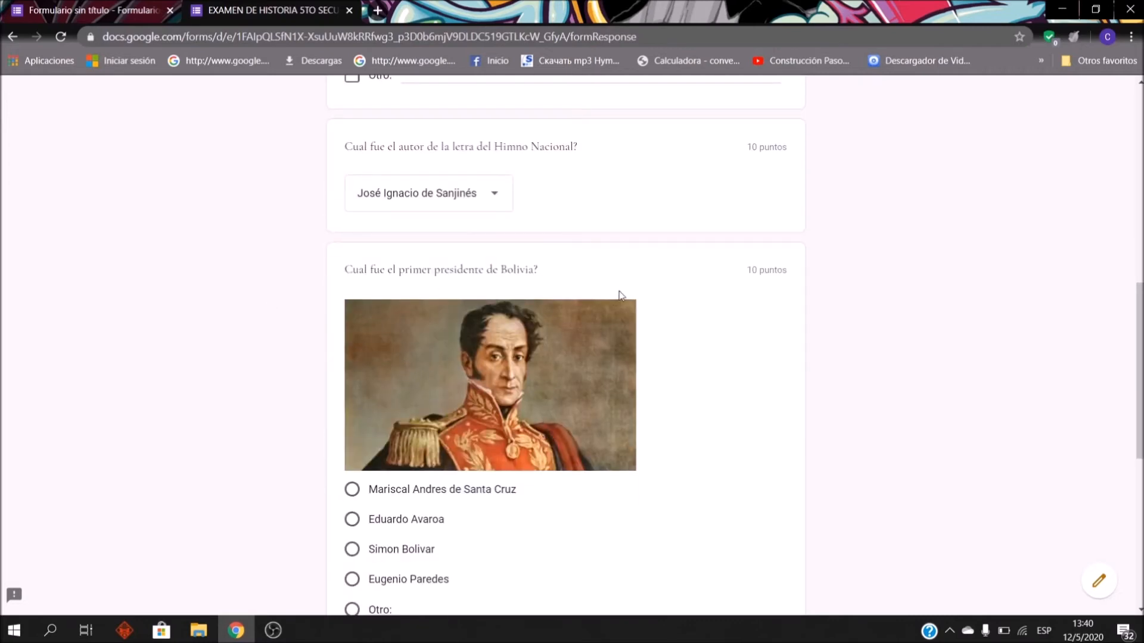
pyautogui.scroll(-3, 616, 301)
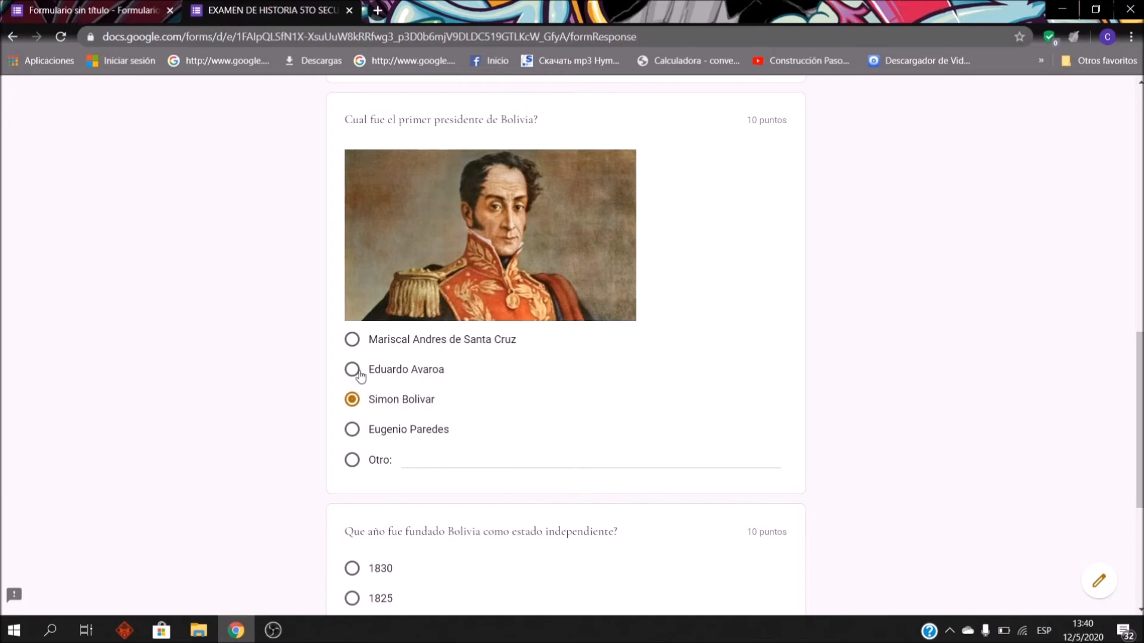
pyautogui.scroll(12, 508, 345)
pyautogui.scroll(-10, 441, 387)
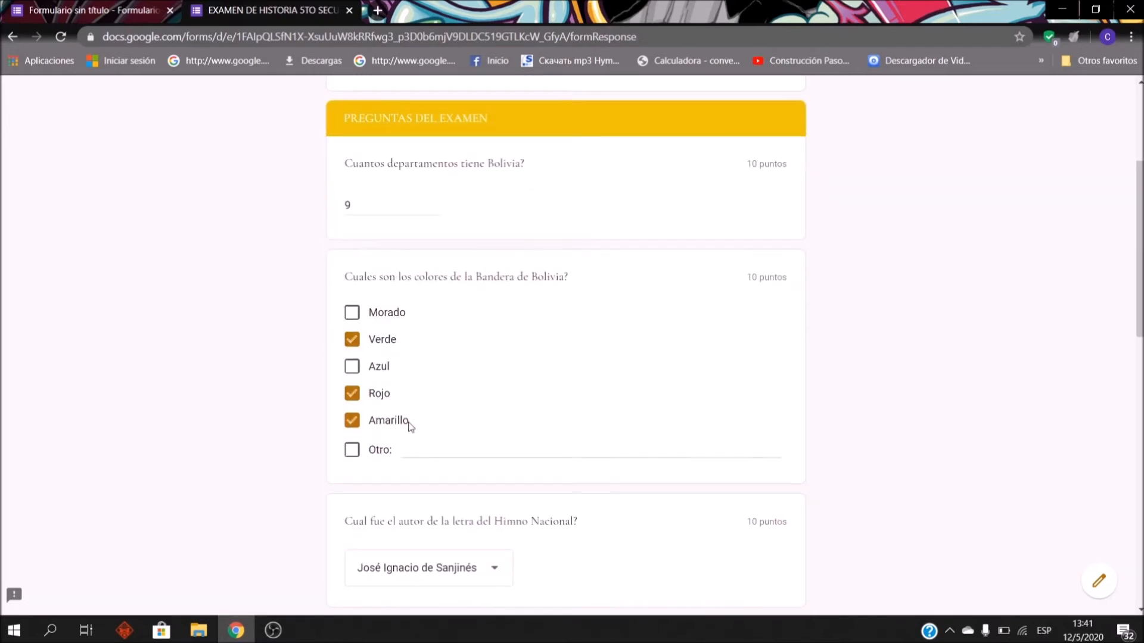
pyautogui.scroll(4, 417, 358)
pyautogui.scroll(-5, 407, 261)
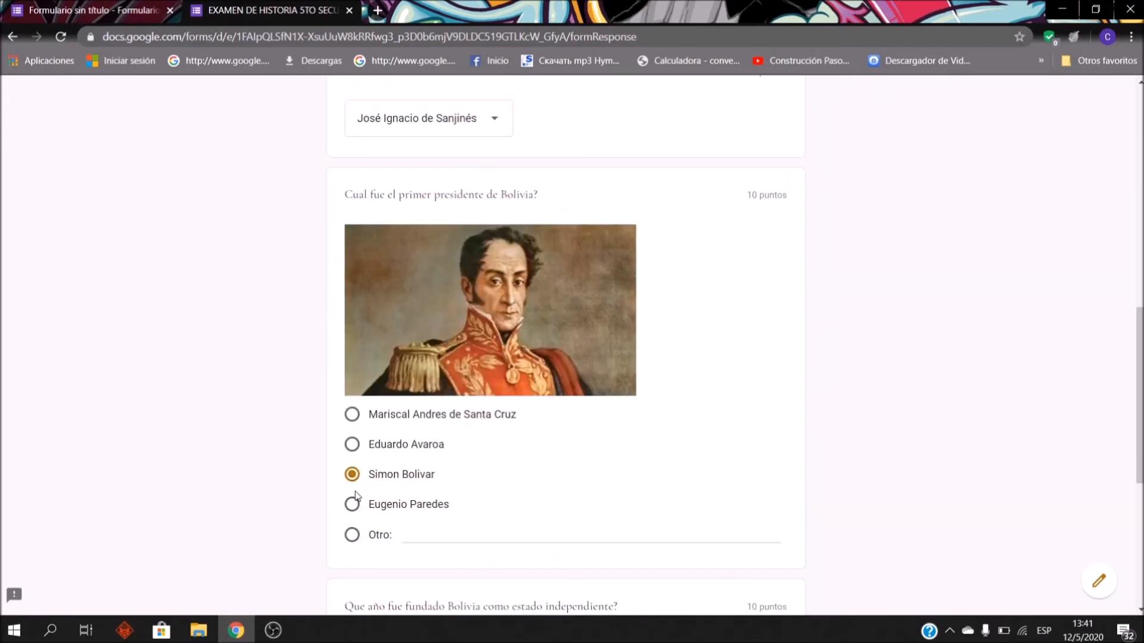
pyautogui.click(352, 444)
pyautogui.press('Down')
pyautogui.press('Down')
pyautogui.click(355, 470)
pyautogui.click(354, 444)
pyautogui.click(353, 415)
pyautogui.click(354, 446)
pyautogui.click(356, 476)
# Step: Pick 1825 as Bolivia's founding year
pyautogui.scroll(7, 529, 265)
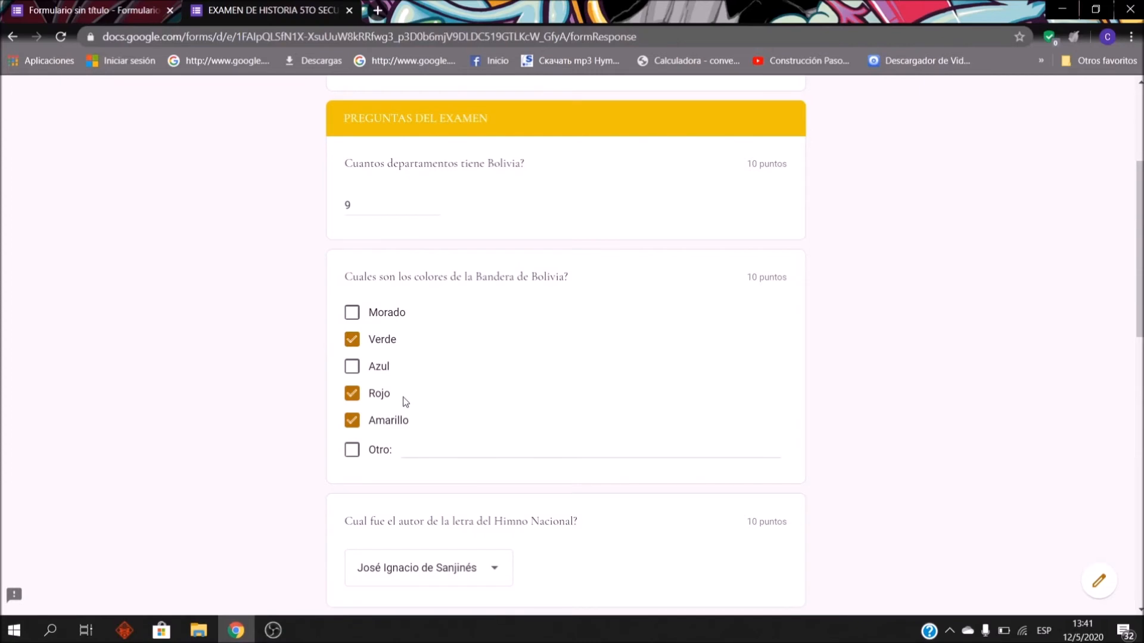
pyautogui.scroll(-7, 704, 353)
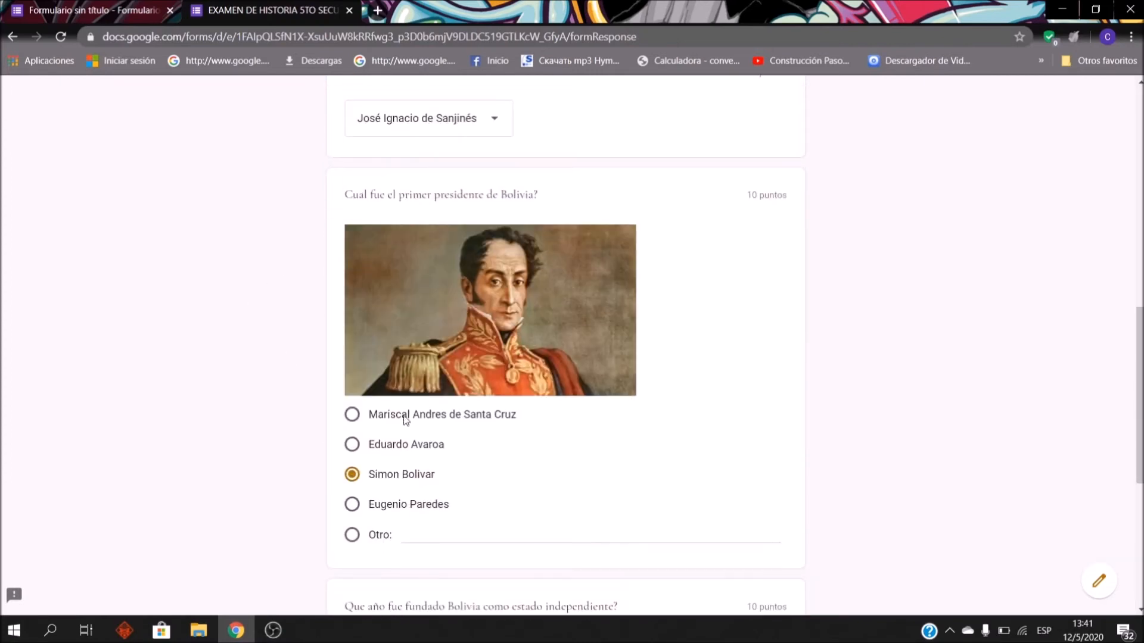
pyautogui.scroll(-4, 421, 322)
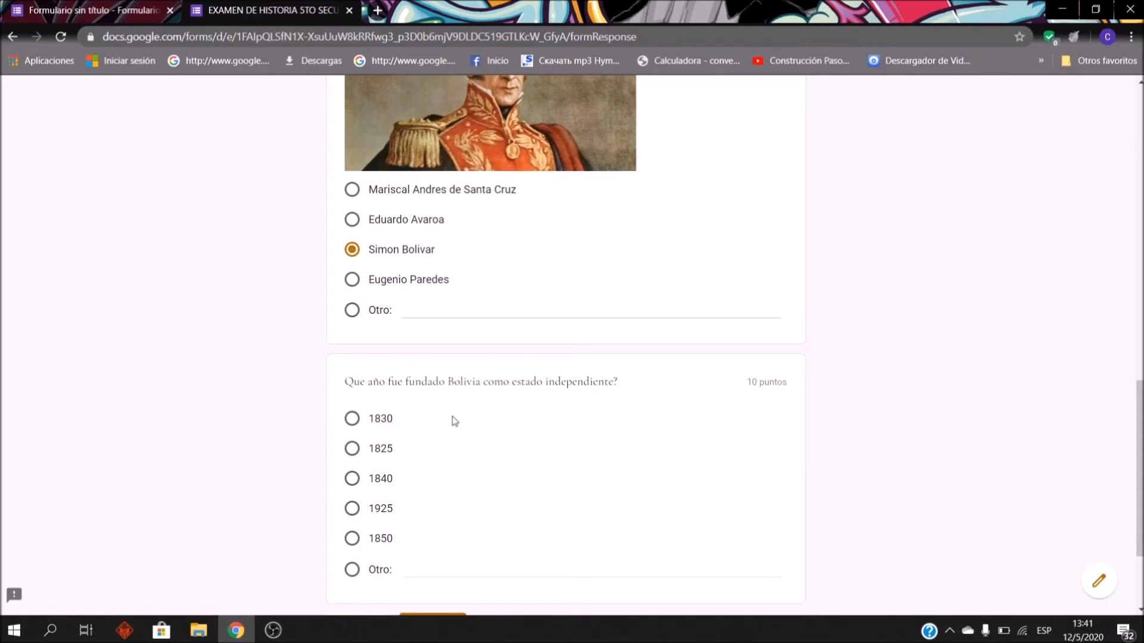
pyautogui.scroll(-1, 556, 381)
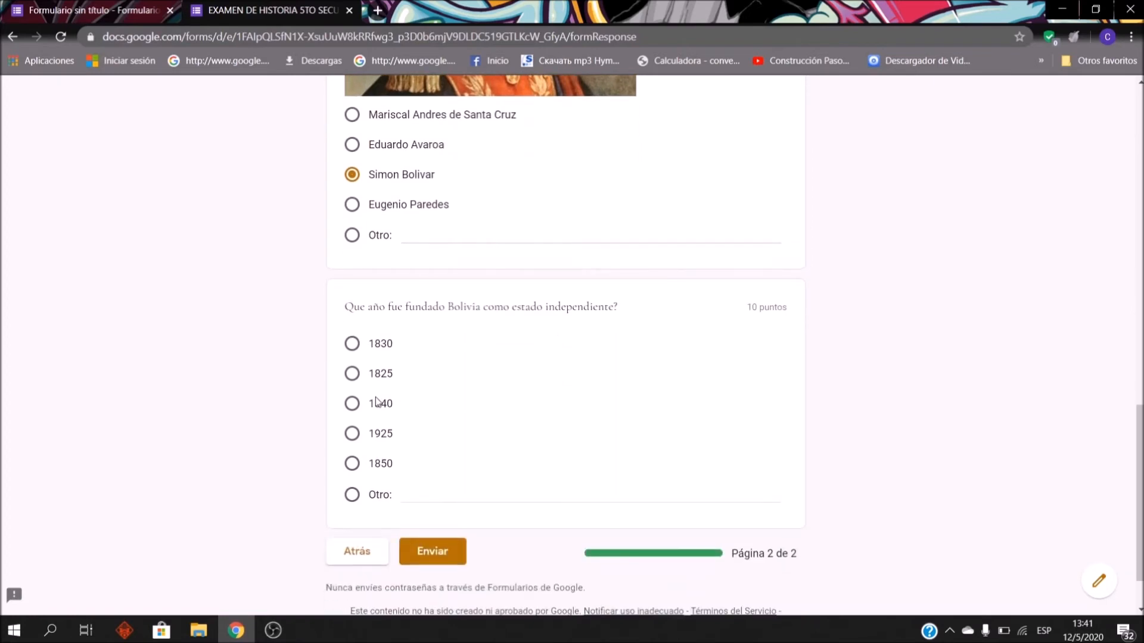
pyautogui.click(351, 374)
pyautogui.scroll(15, 450, 268)
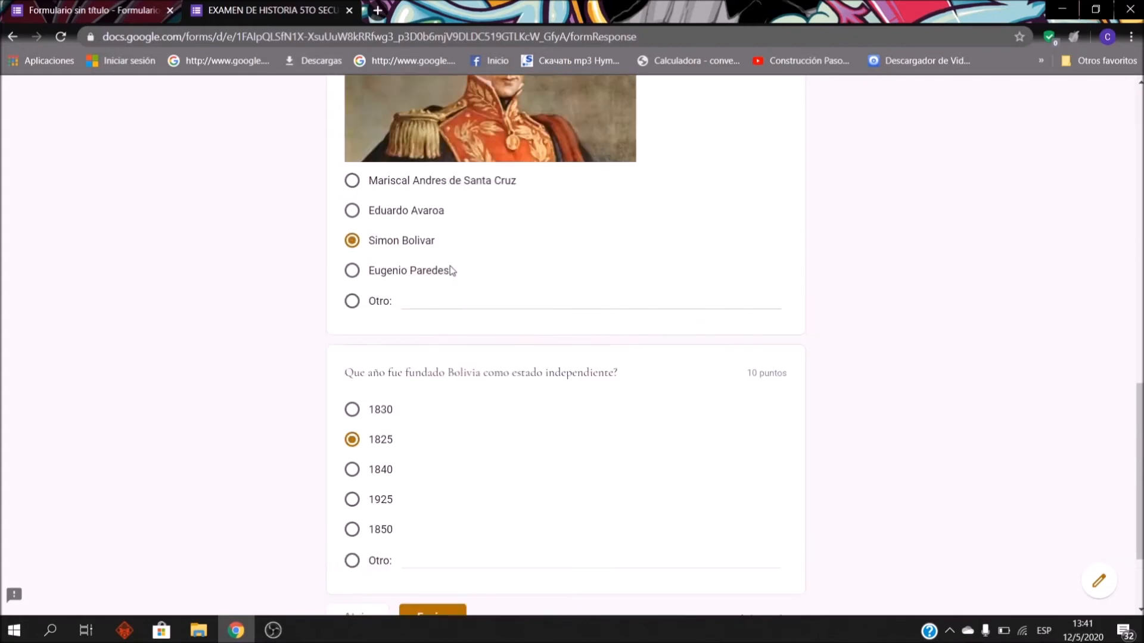
pyautogui.scroll(-15, 564, 275)
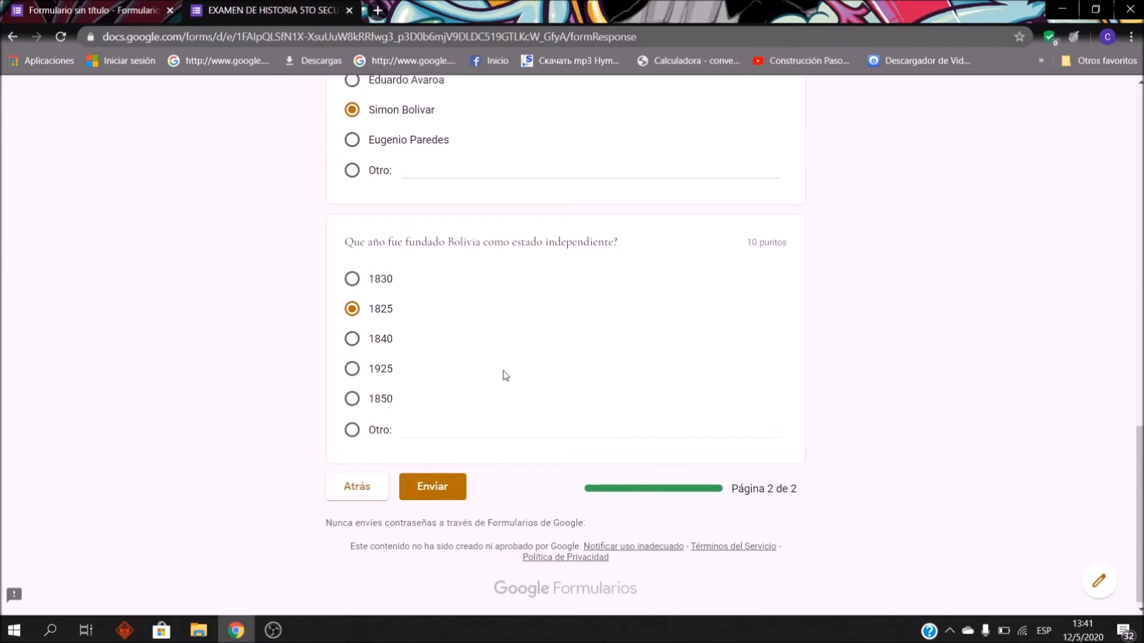
pyautogui.scroll(10, 502, 376)
pyautogui.scroll(8, 530, 396)
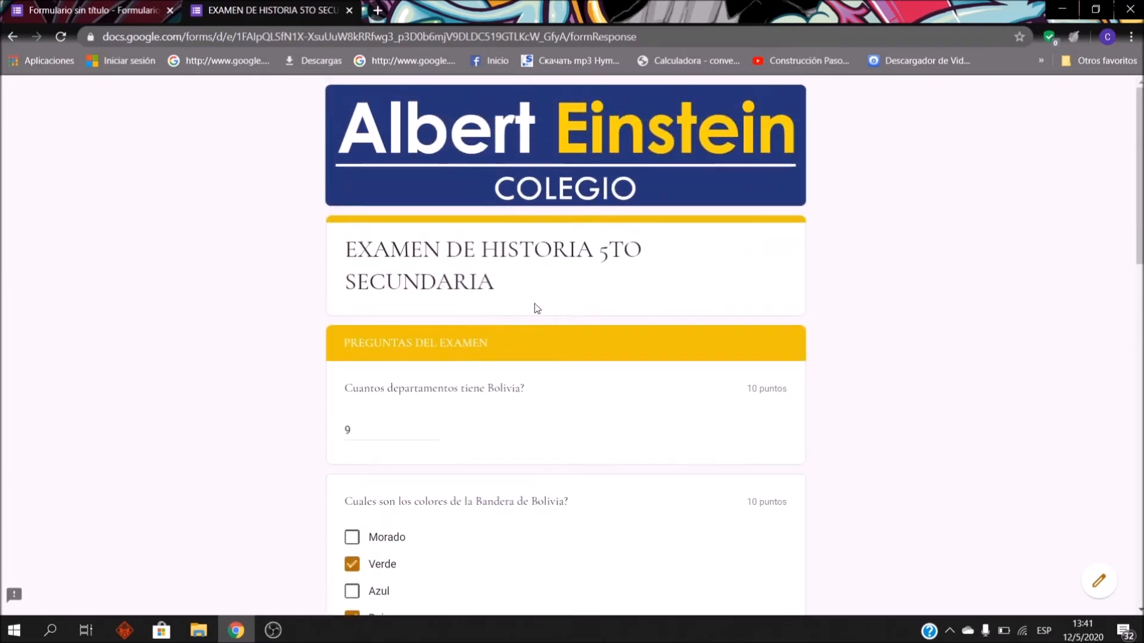
pyautogui.scroll(-15, 510, 273)
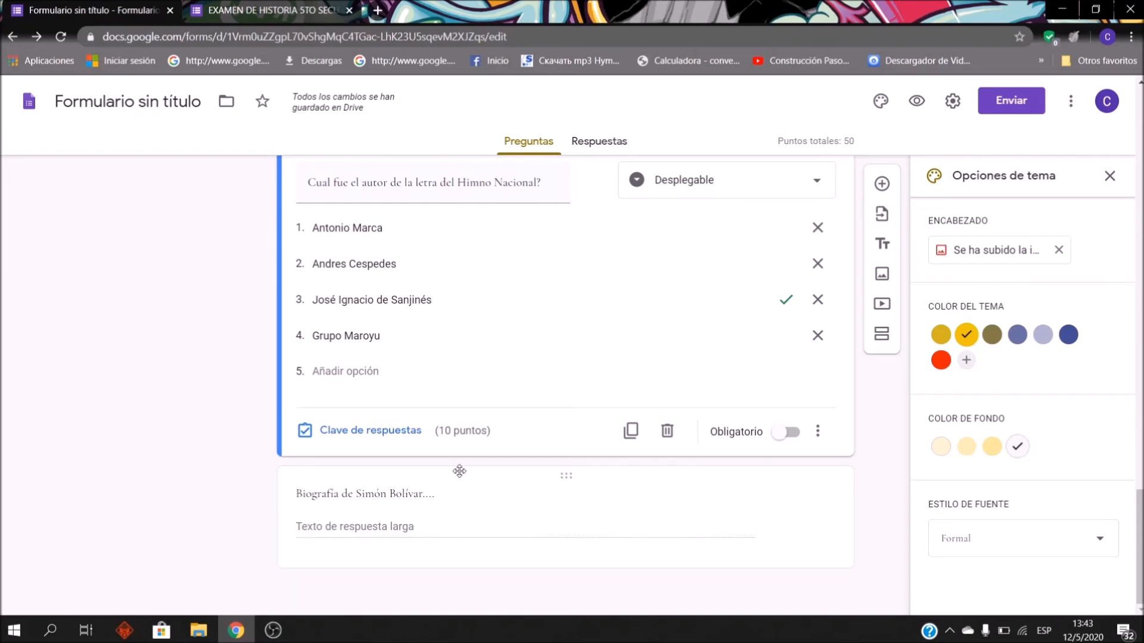
# Step: Add a third section to the form
pyautogui.scroll(4, 536, 429)
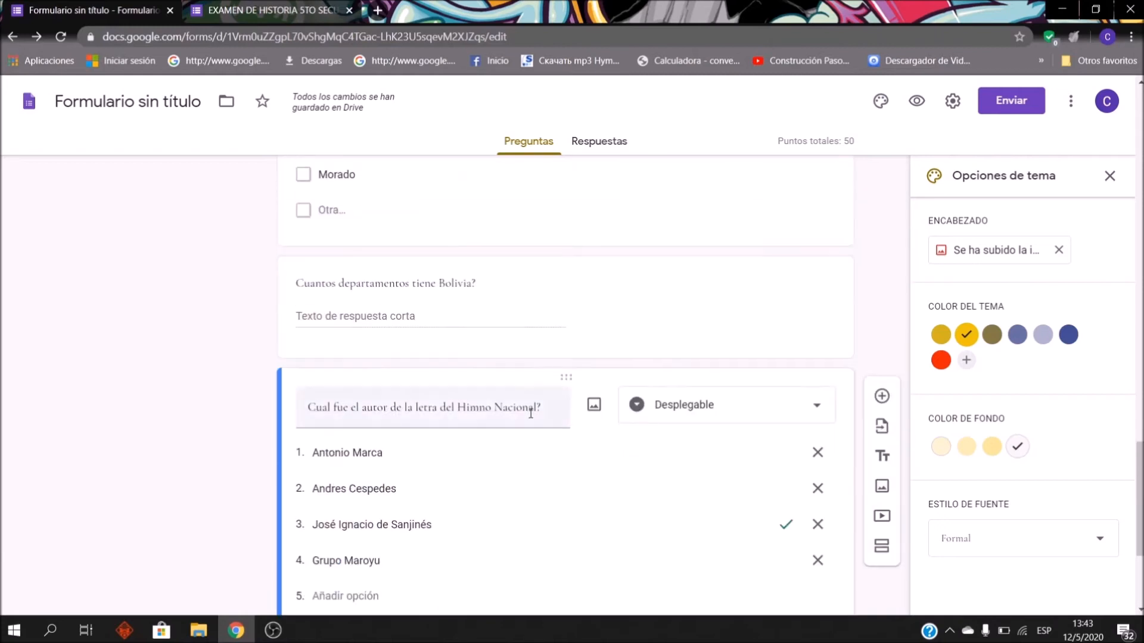
pyautogui.scroll(-4, 475, 416)
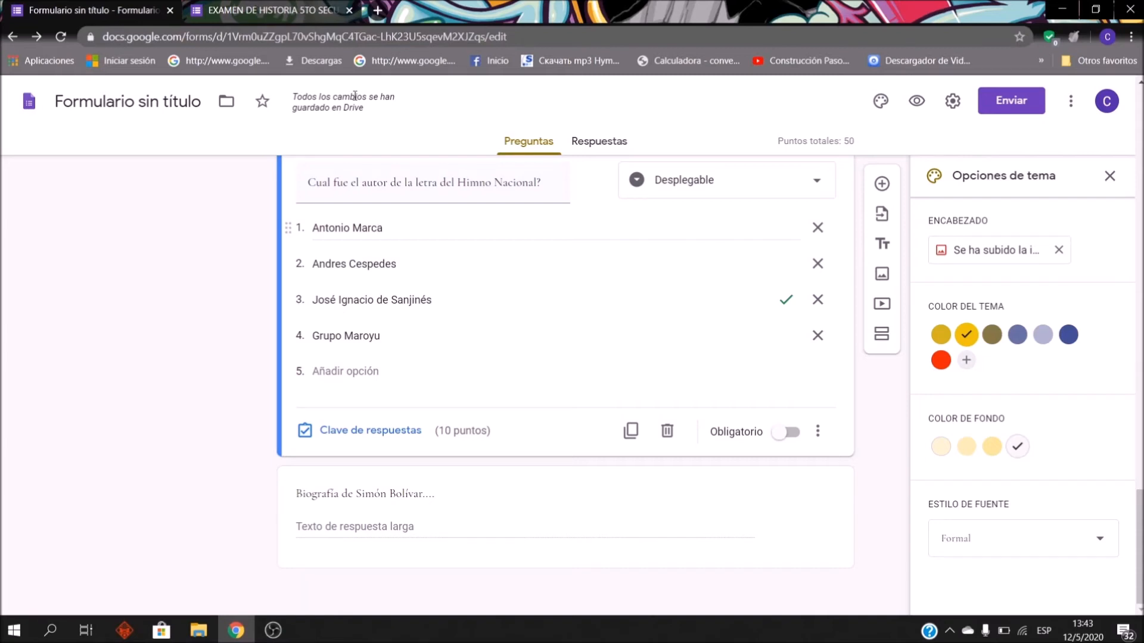
pyautogui.click(880, 332)
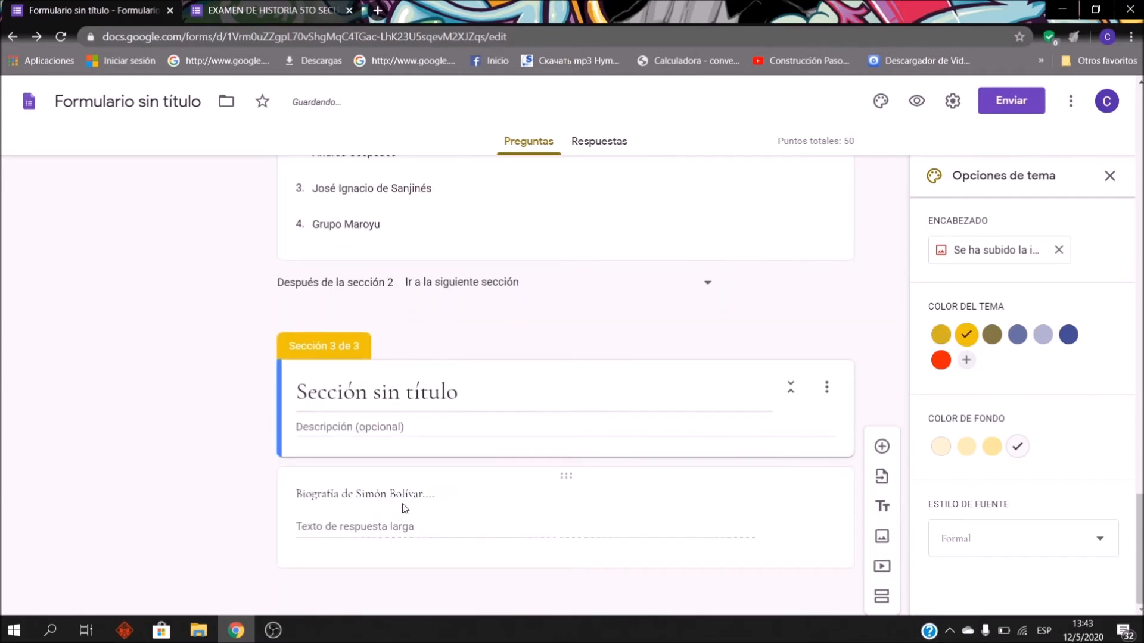
# Step: Drag the Biografía de Simón Bolívar question back up into section 2
pyautogui.moveTo(564, 481); pyautogui.dragTo(614, 250)
pyautogui.scroll(15, 667, 434)
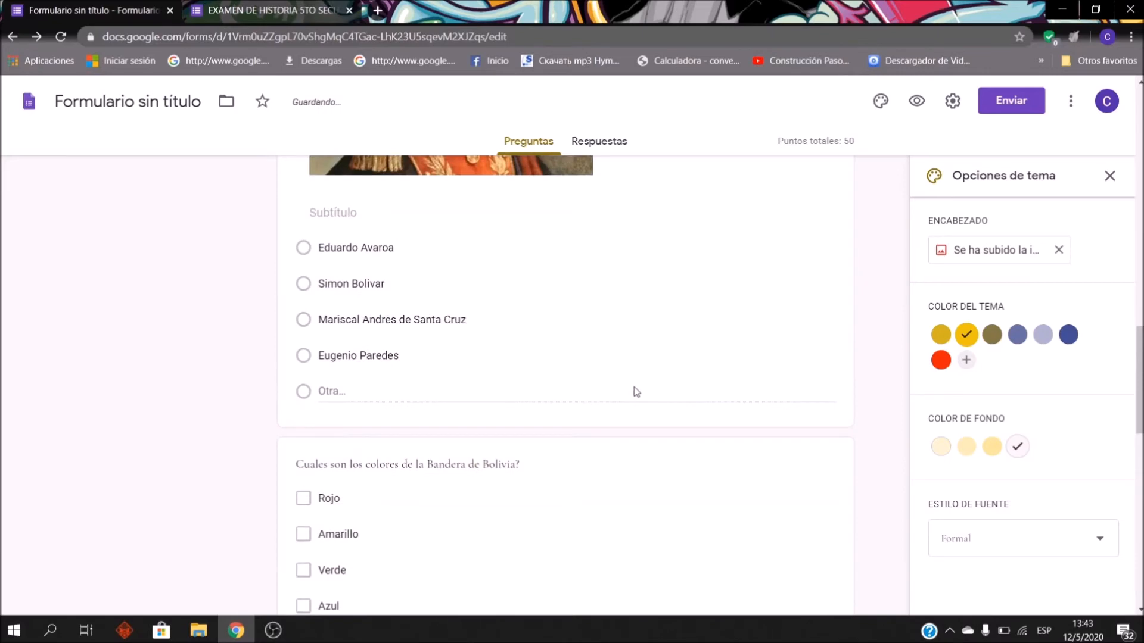
pyautogui.scroll(-15, 484, 296)
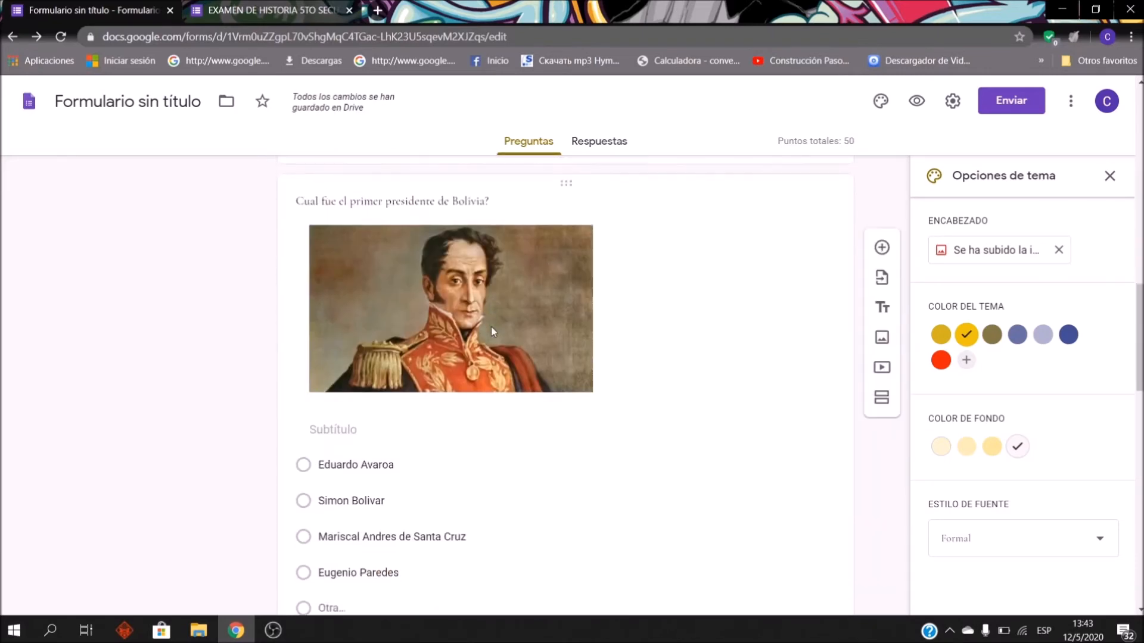
# Step: Title section 3 'FOTOGRAFÍA DEL EXAMEN'
pyautogui.click(479, 504)
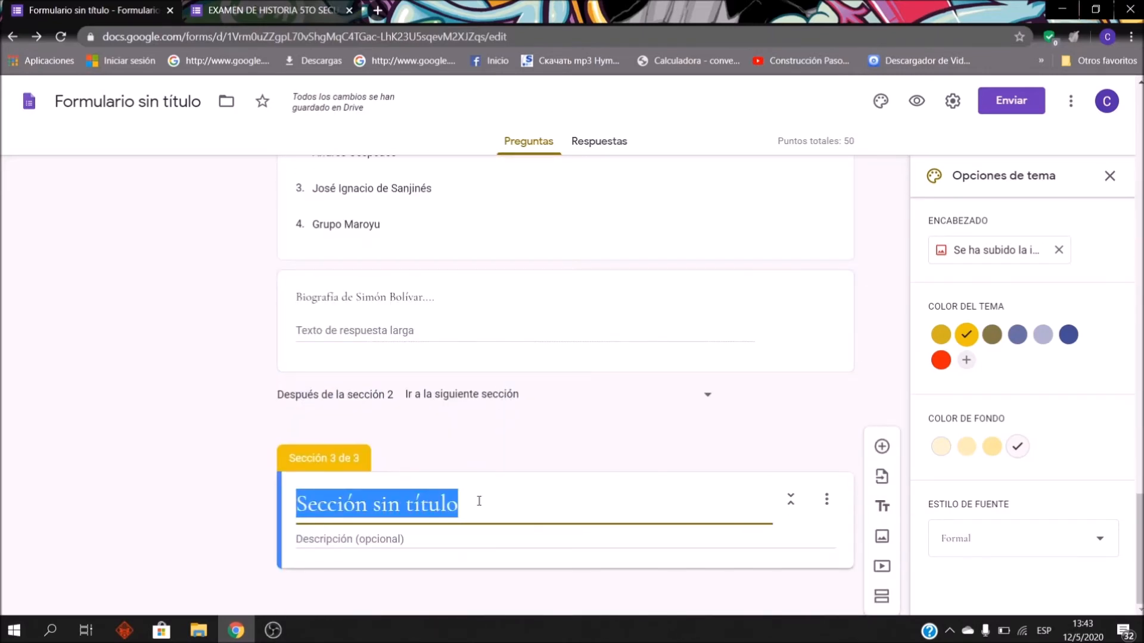
pyautogui.write('FOTOGRAFIA')
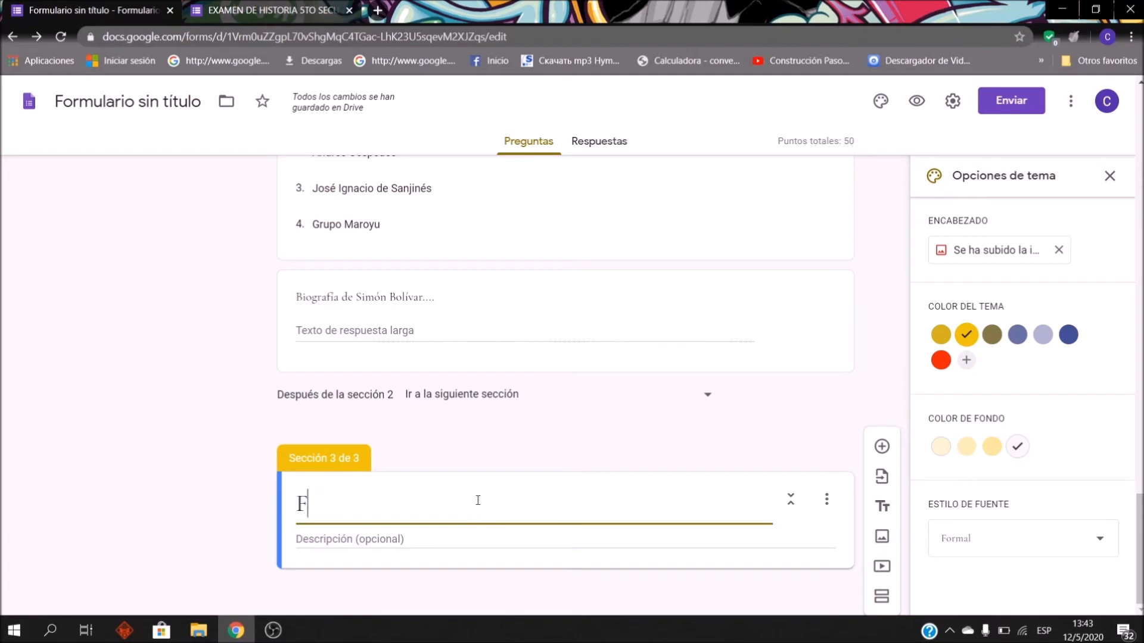
pyautogui.press('BackSpace')
pyautogui.press('BackSpace')
pyautogui.write('ÍA DE')
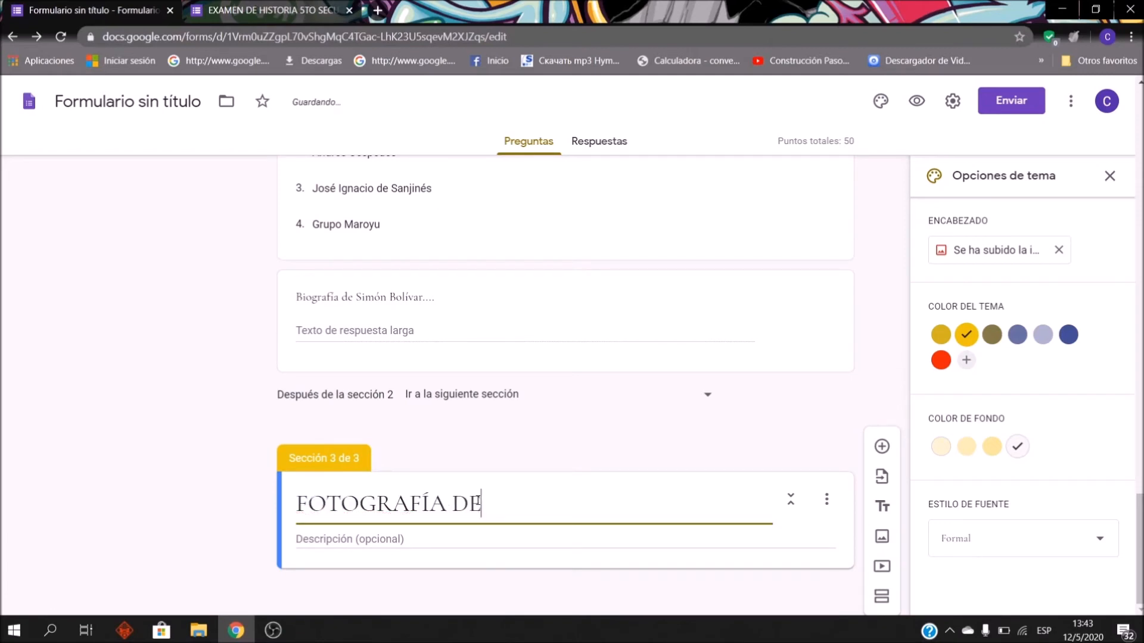
pyautogui.write('L EXAMEN')
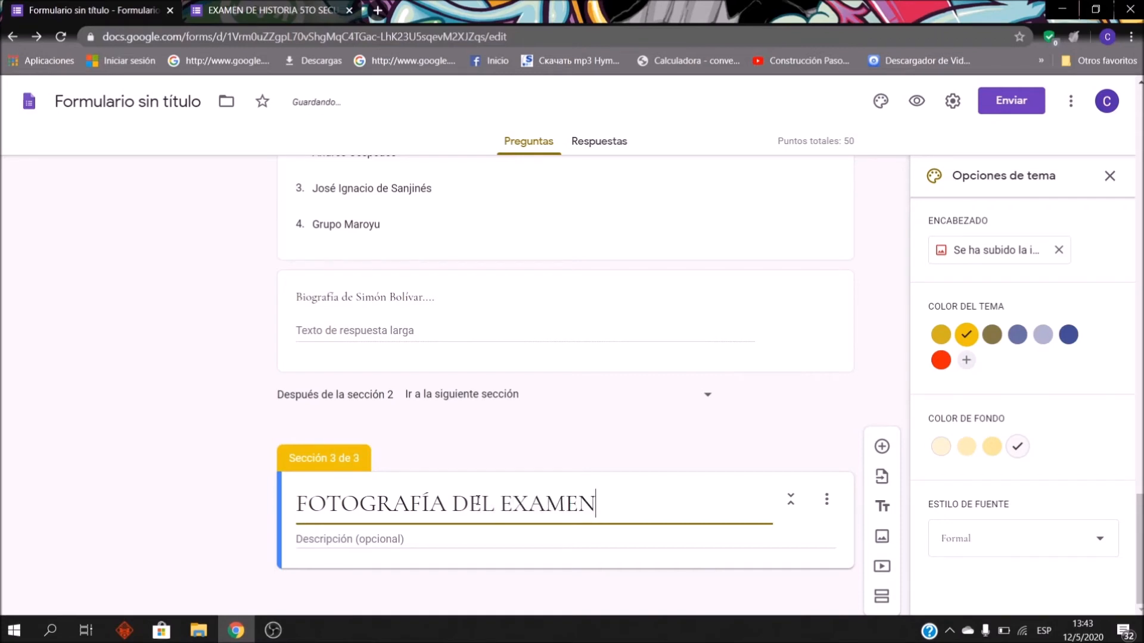
pyautogui.press('BackSpace')
# Step: Describe section 3: do the exam on a blank sheet with your name and the procedure
pyautogui.click(502, 545)
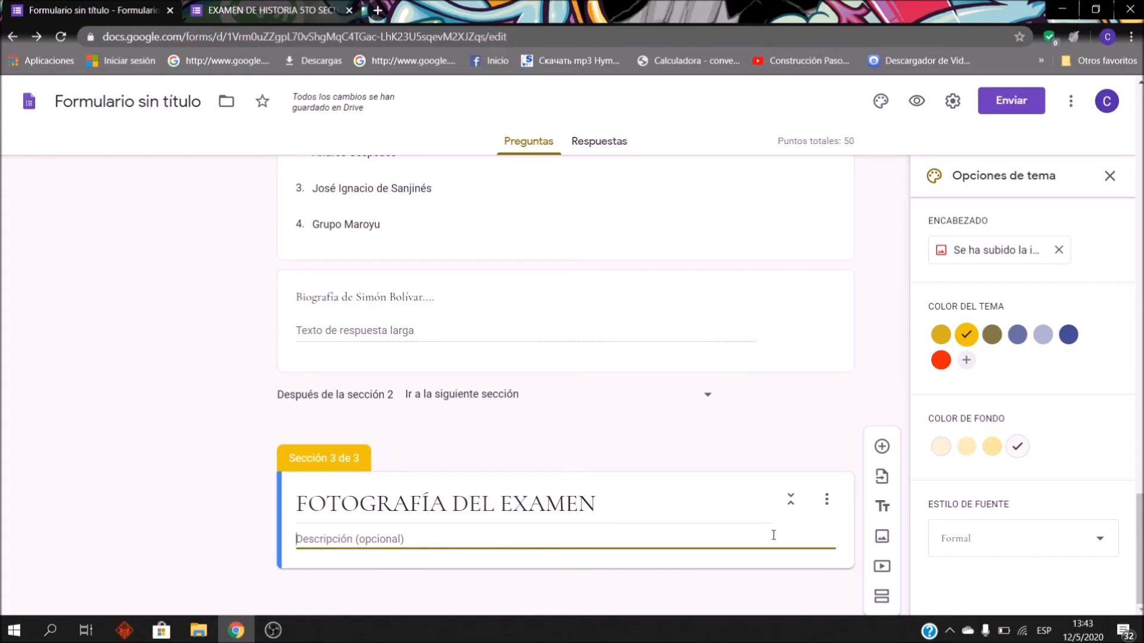
pyautogui.write('Realizar el exam')
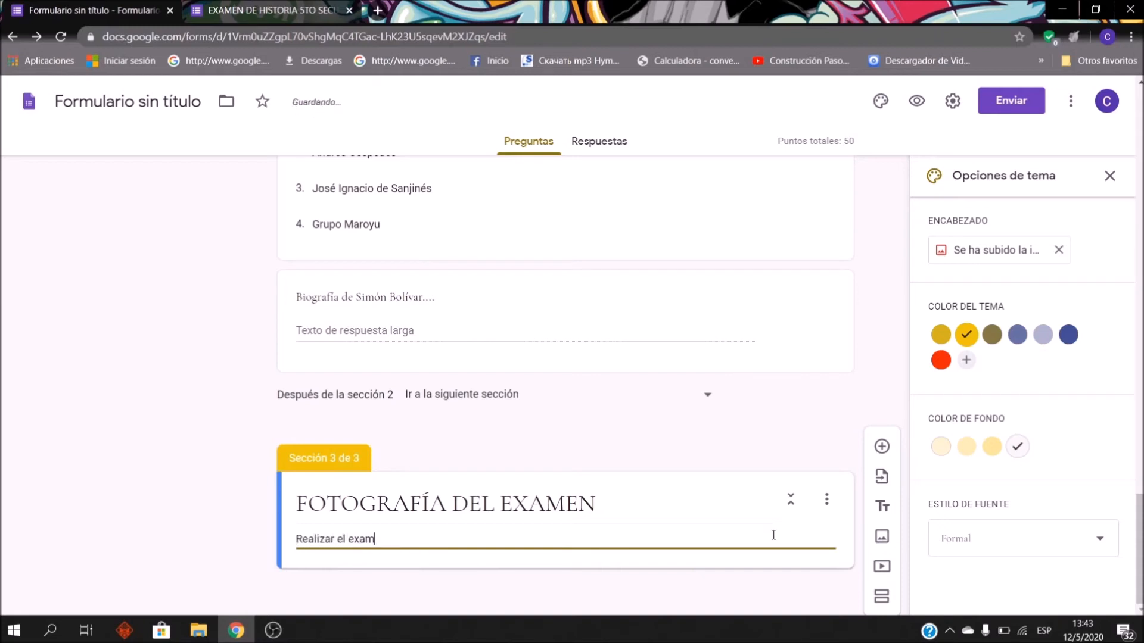
pyautogui.write('en un una hoja en blanco con su ')
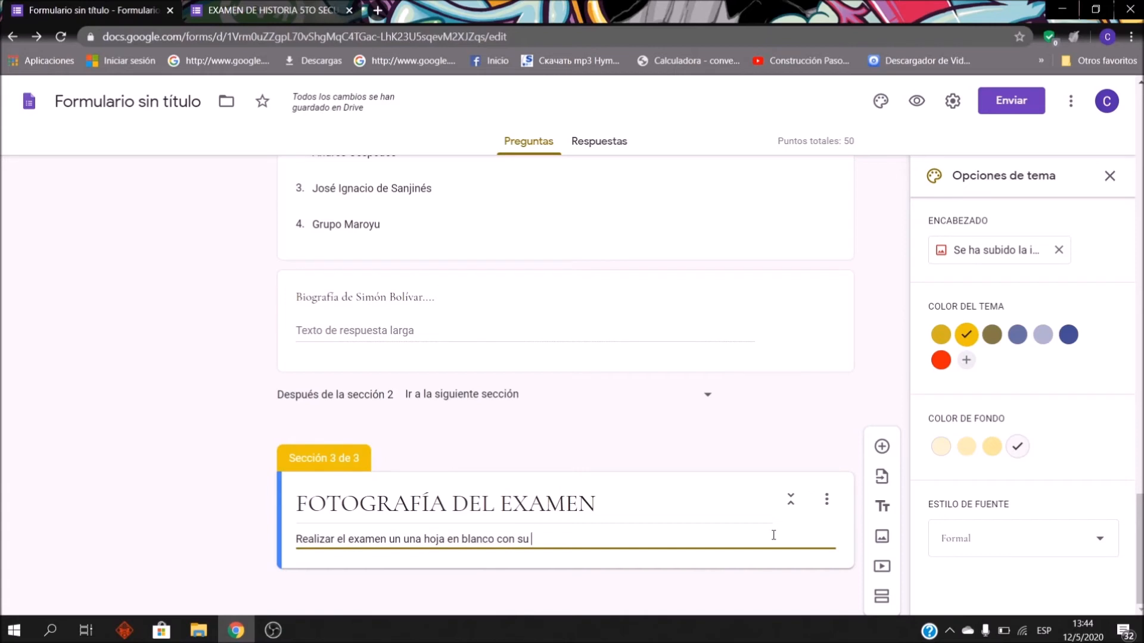
pyautogui.write('nombre correspondie')
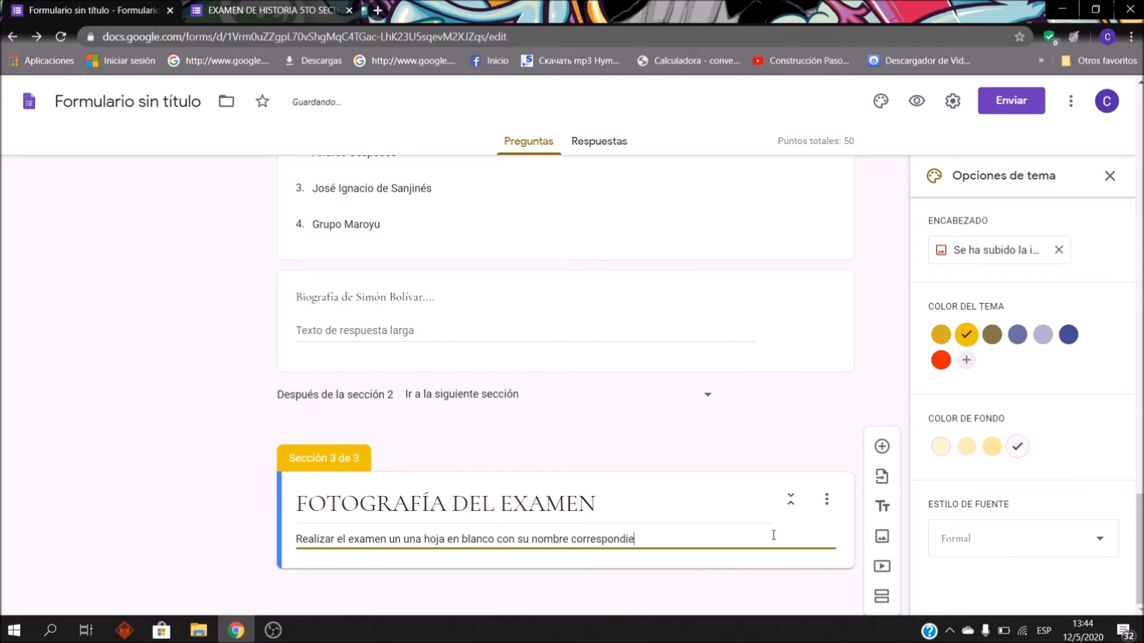
pyautogui.write('nte y c')
pyautogui.write('olocar en')
pyautogui.press('BackSpace')
pyautogui.press('BackSpace')
pyautogui.press('BackSpace')
pyautogui.press('BackSpace')
pyautogui.write('are')
pyautogui.press('BackSpace')
pyautogui.write('el procedimiento')
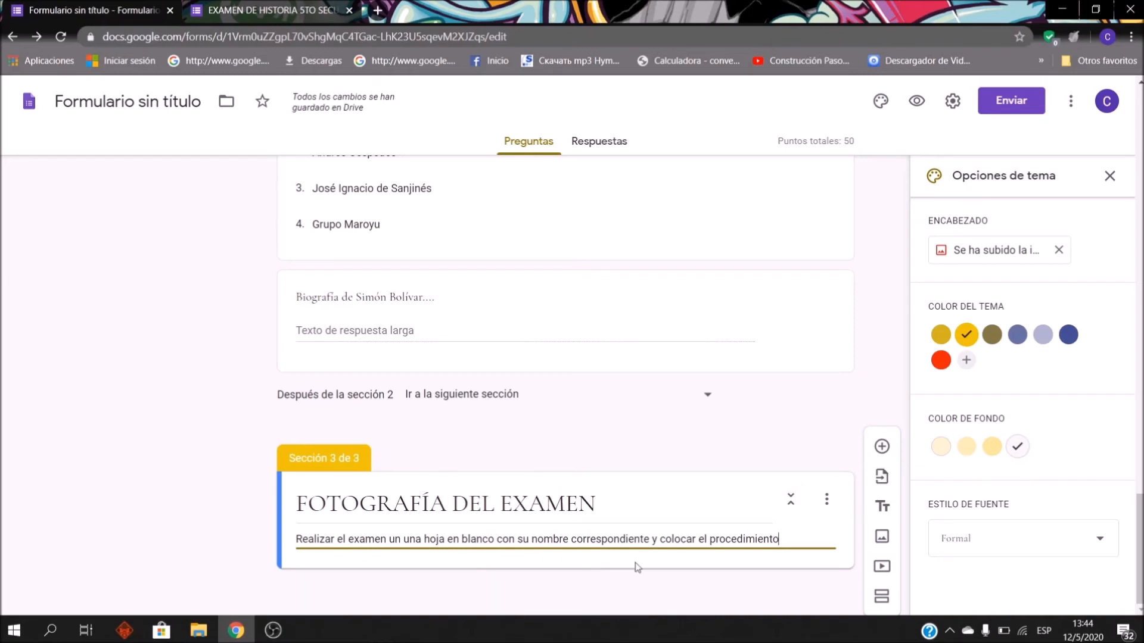
pyautogui.click(882, 447)
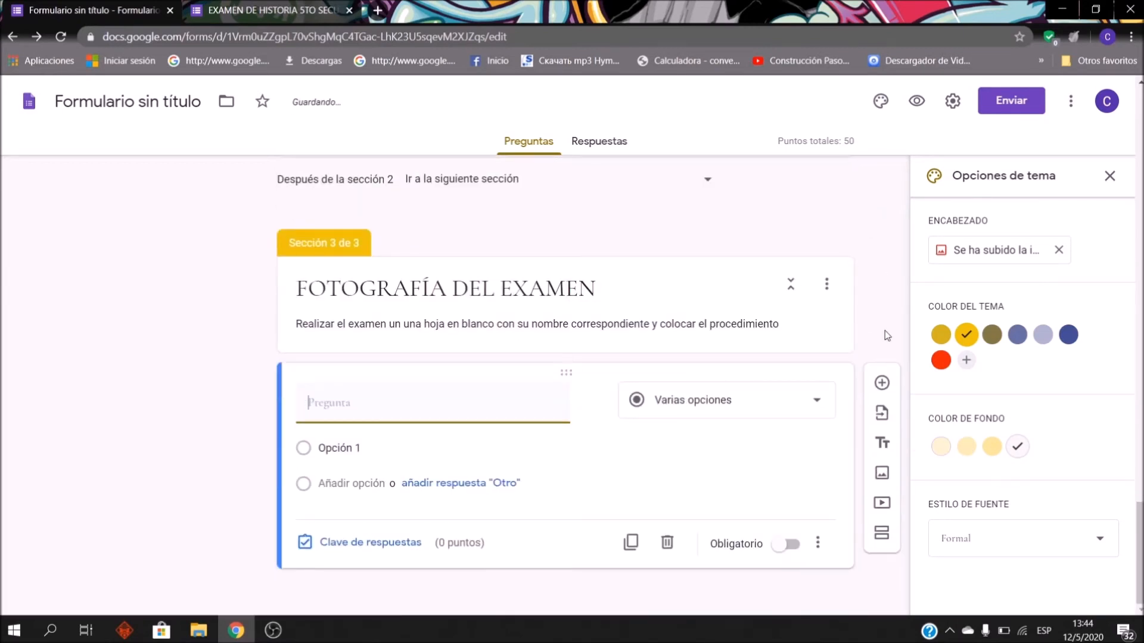
# Step: Make the new section 3 question a file-upload question
pyautogui.click(764, 416)
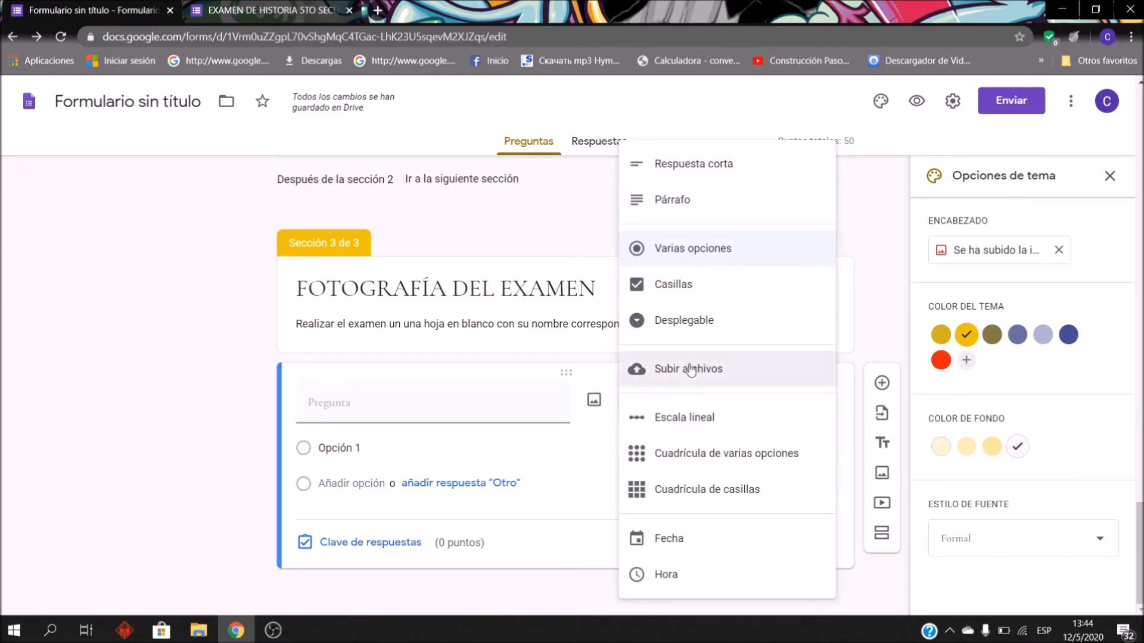
pyautogui.click(721, 374)
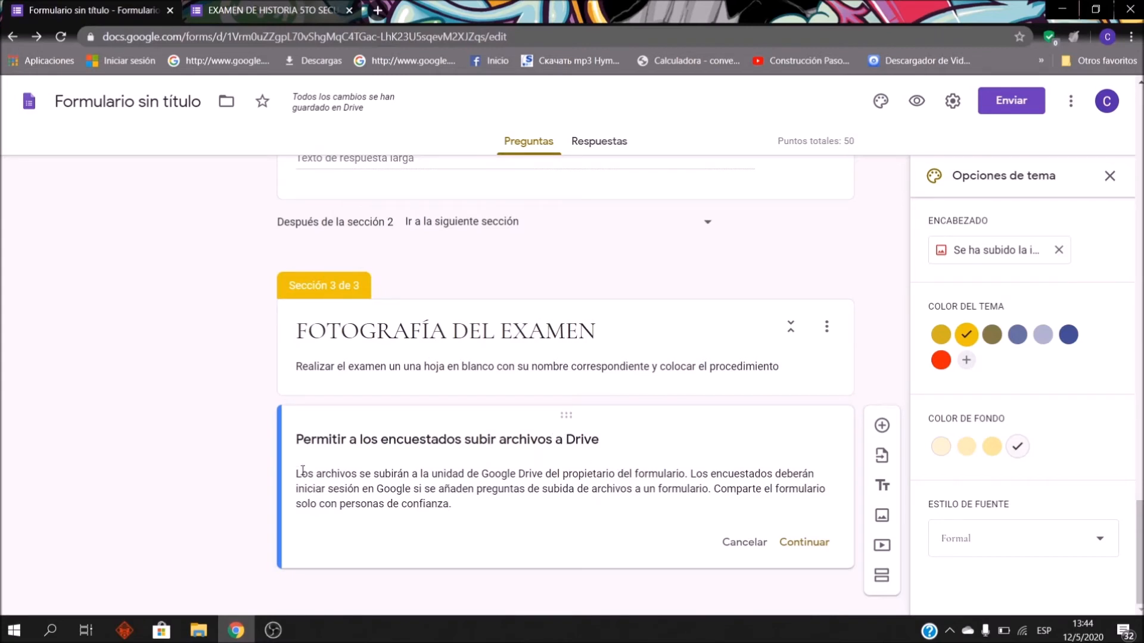
pyautogui.click(813, 551)
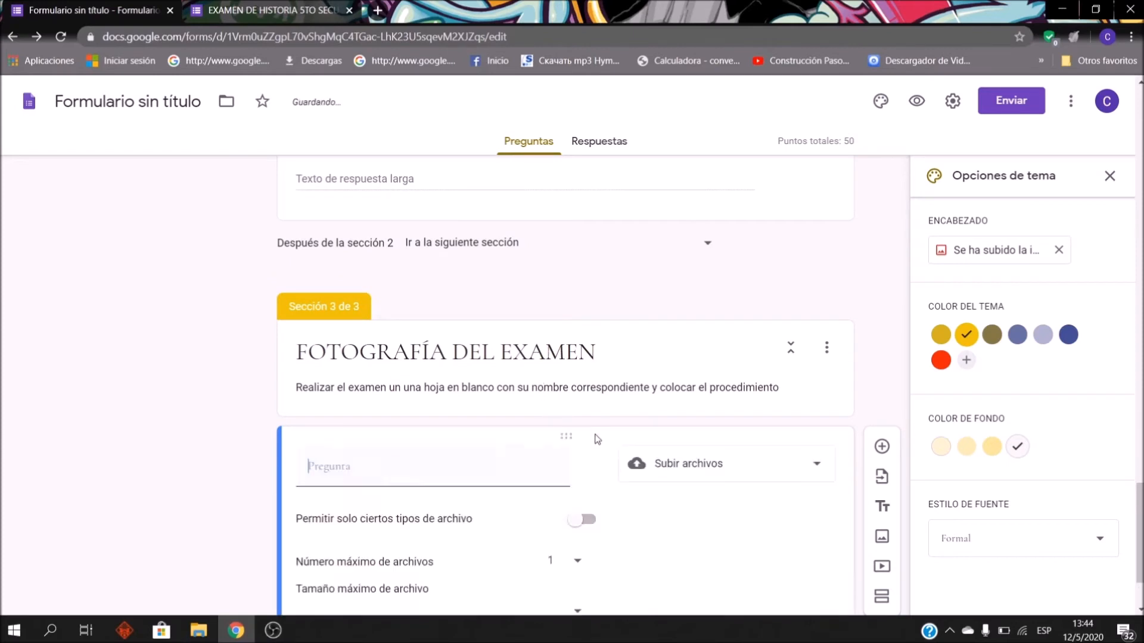
# Step: Title it 'ADJUNTA LA FOTOGRAFÍA DEL EXAMEN' and allow only image files
pyautogui.click(350, 339)
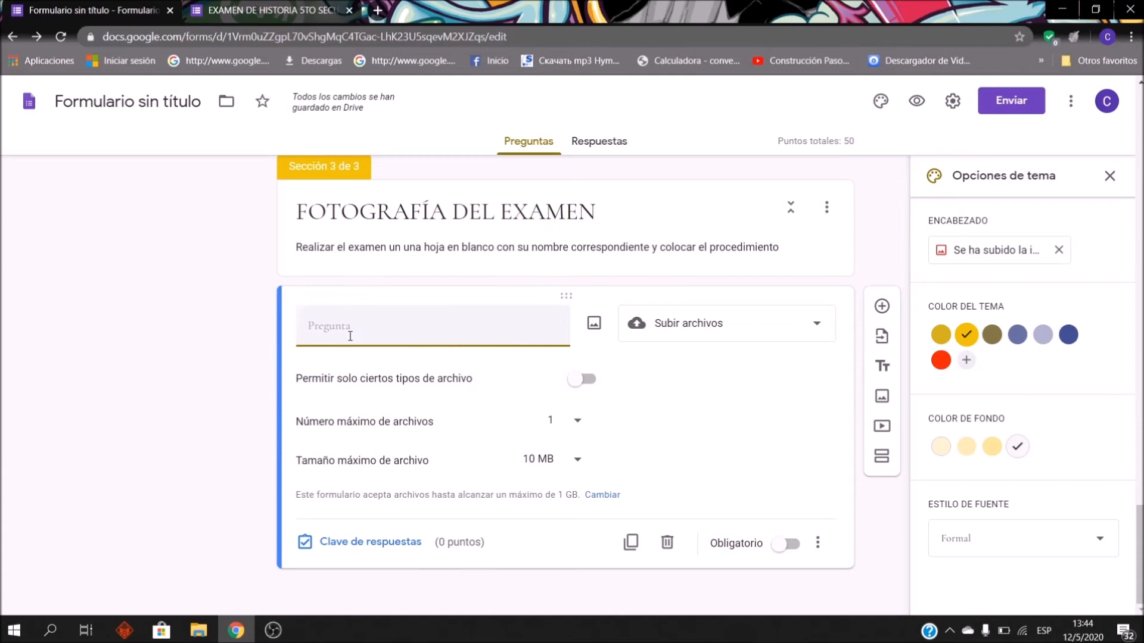
pyautogui.write('AG')
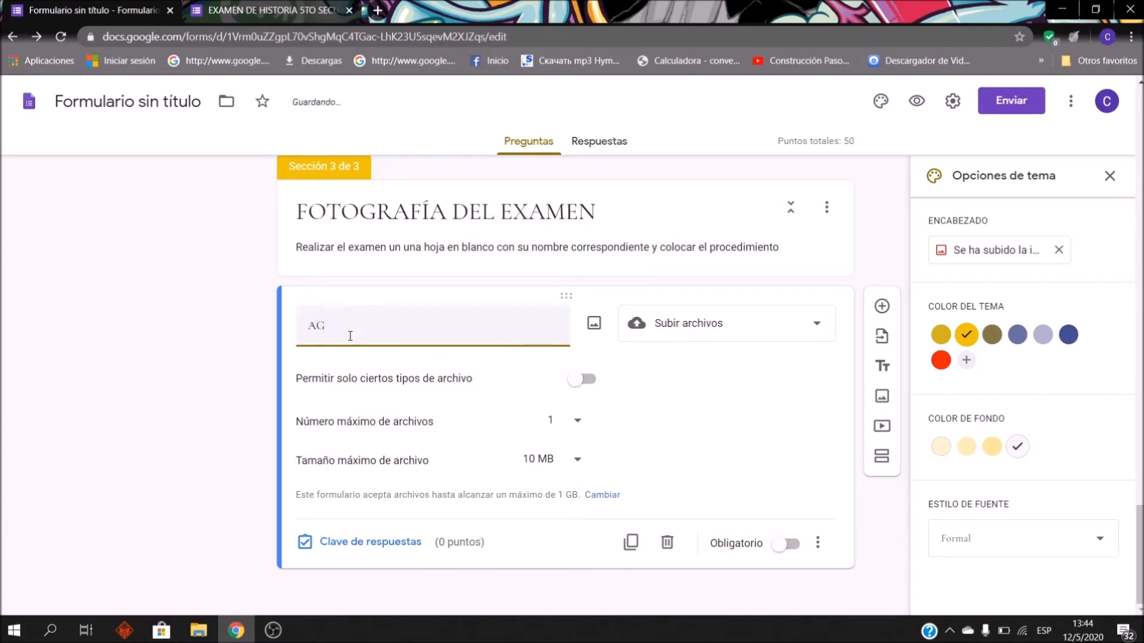
pyautogui.press('BackSpace')
pyautogui.write('DJUNTA LA FOTOGRAFÍA DEL')
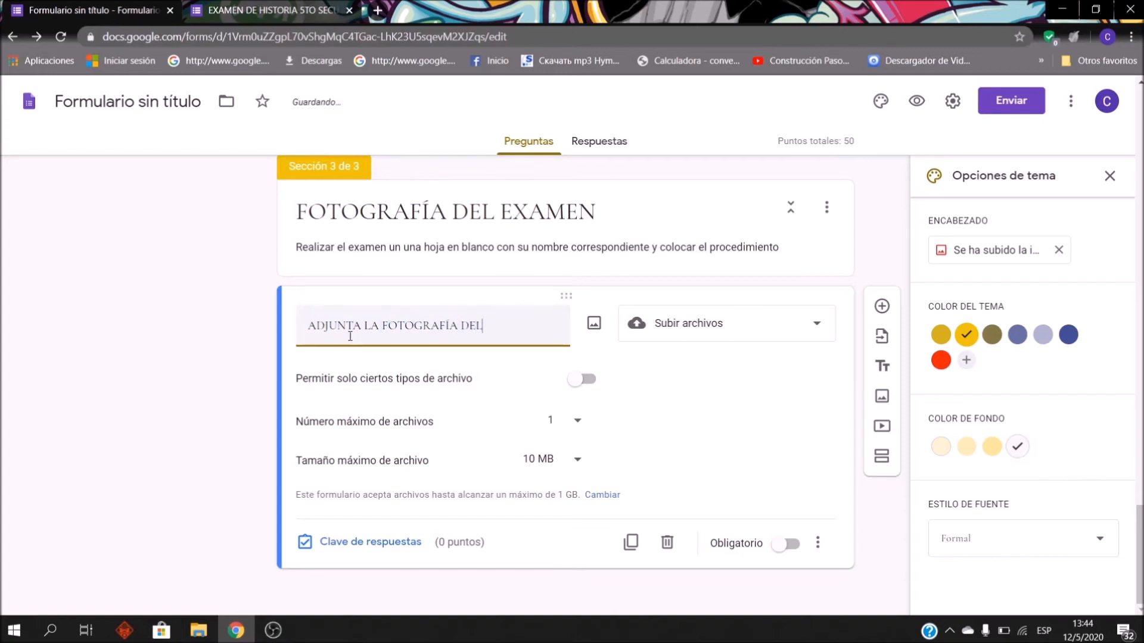
pyautogui.write(' EXAMEN')
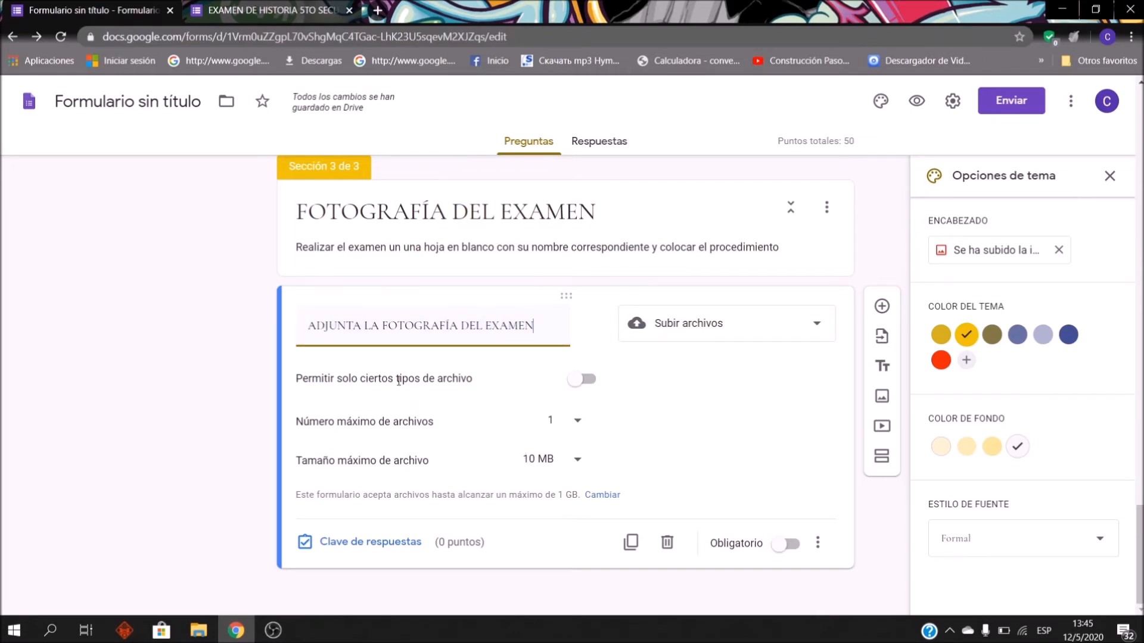
pyautogui.click(575, 378)
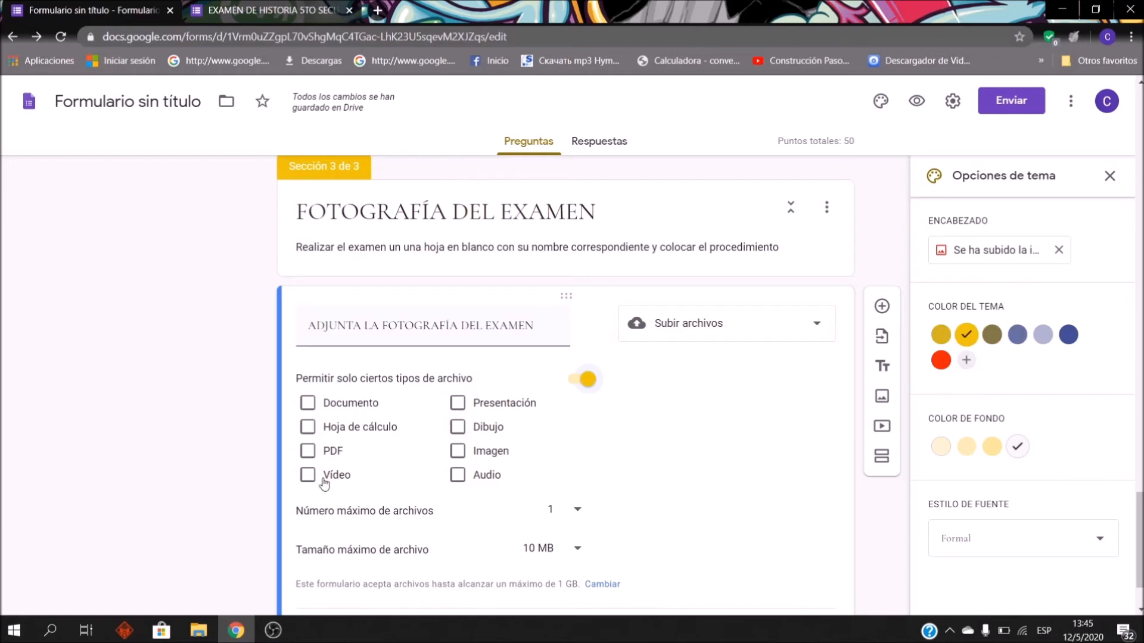
pyautogui.click(458, 451)
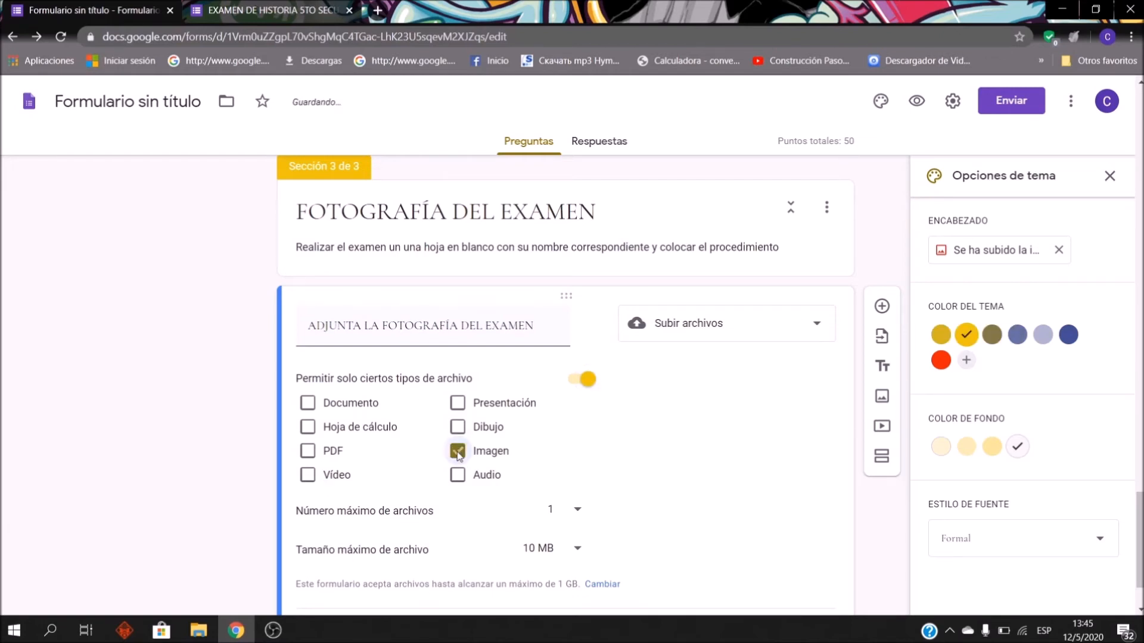
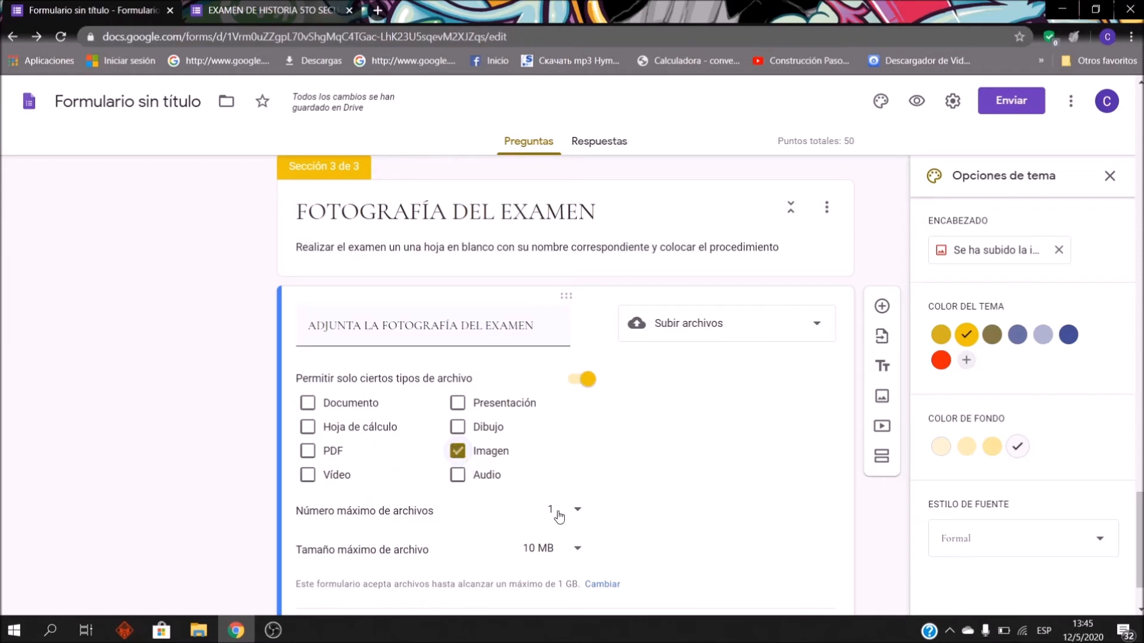
# Step: Set the upload question's maximum number of files to 5 and maximum file size to 100 MB
pyautogui.scroll(-2, 524, 459)
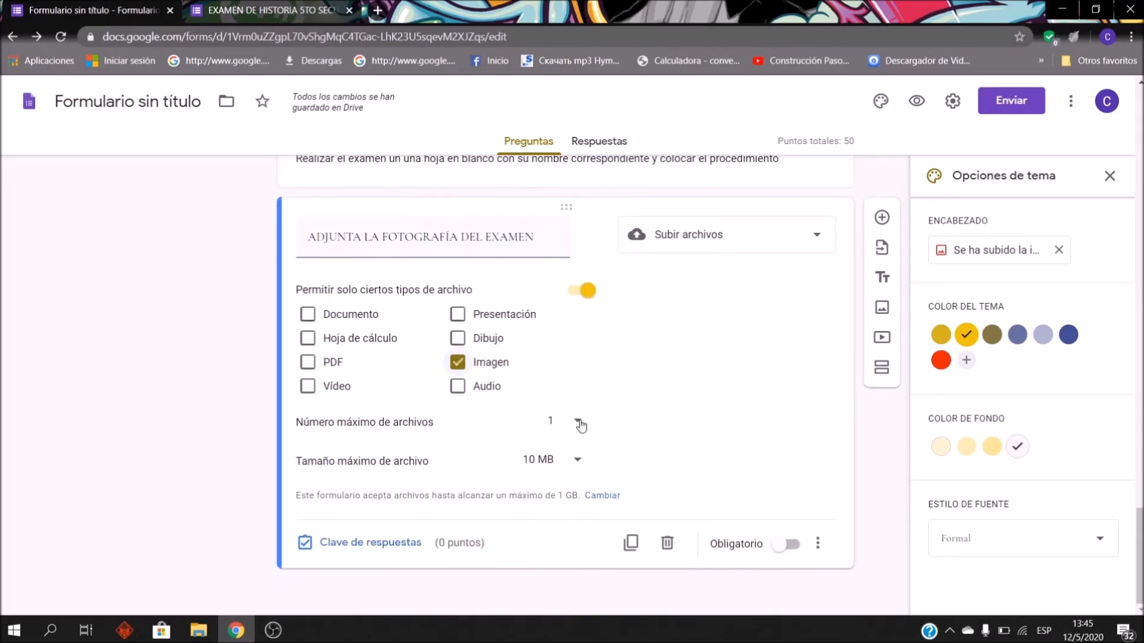
pyautogui.click(579, 423)
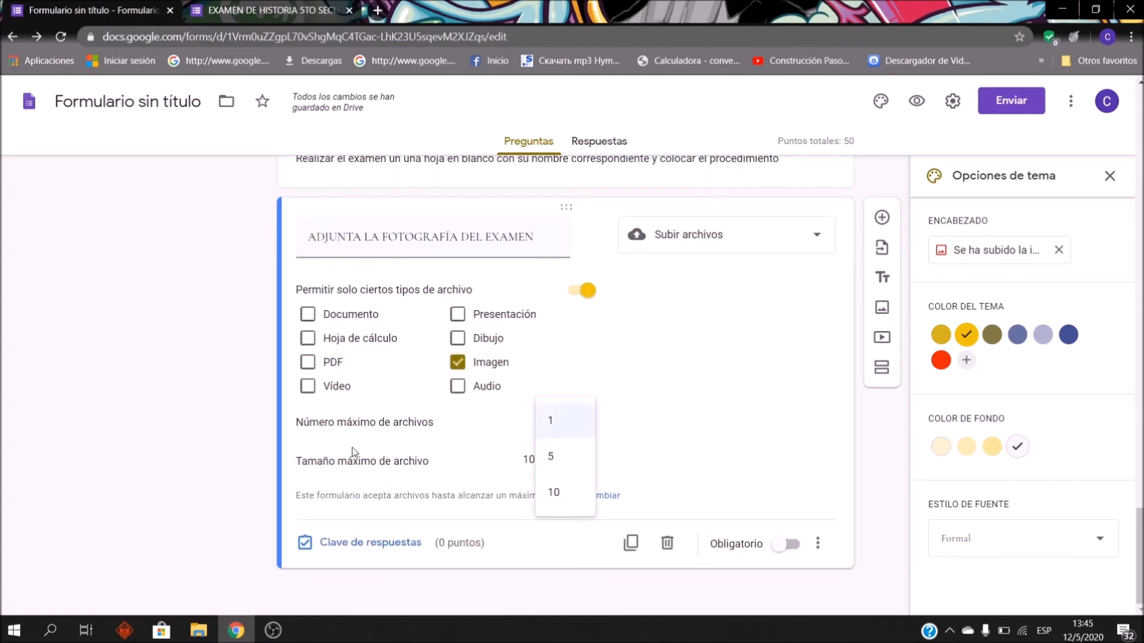
pyautogui.click(574, 454)
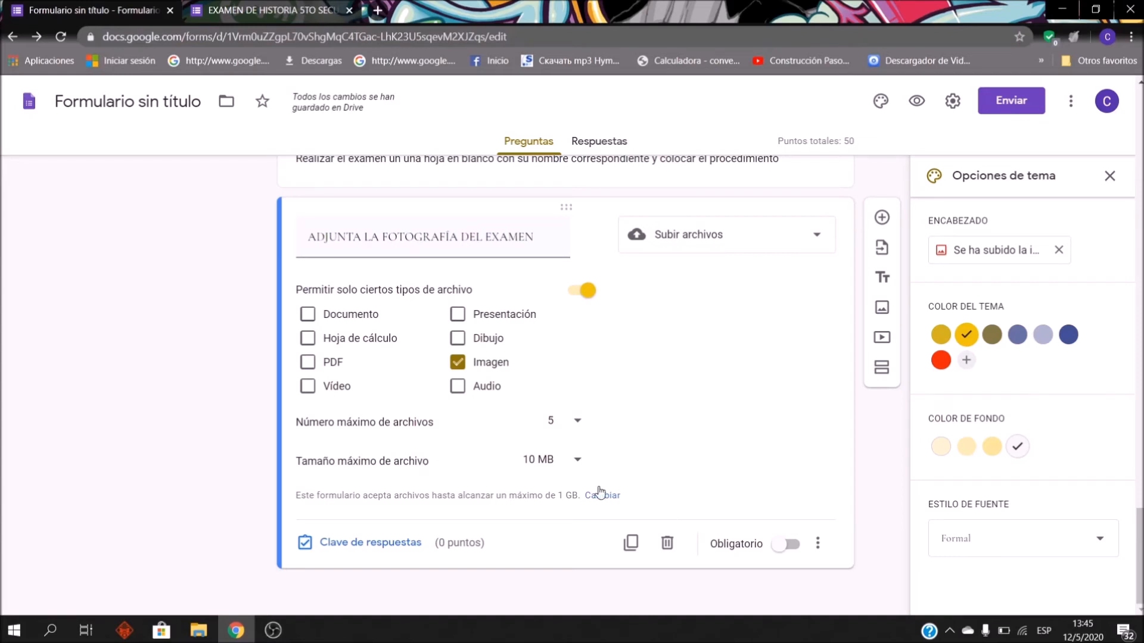
pyautogui.click(576, 460)
pyautogui.click(564, 503)
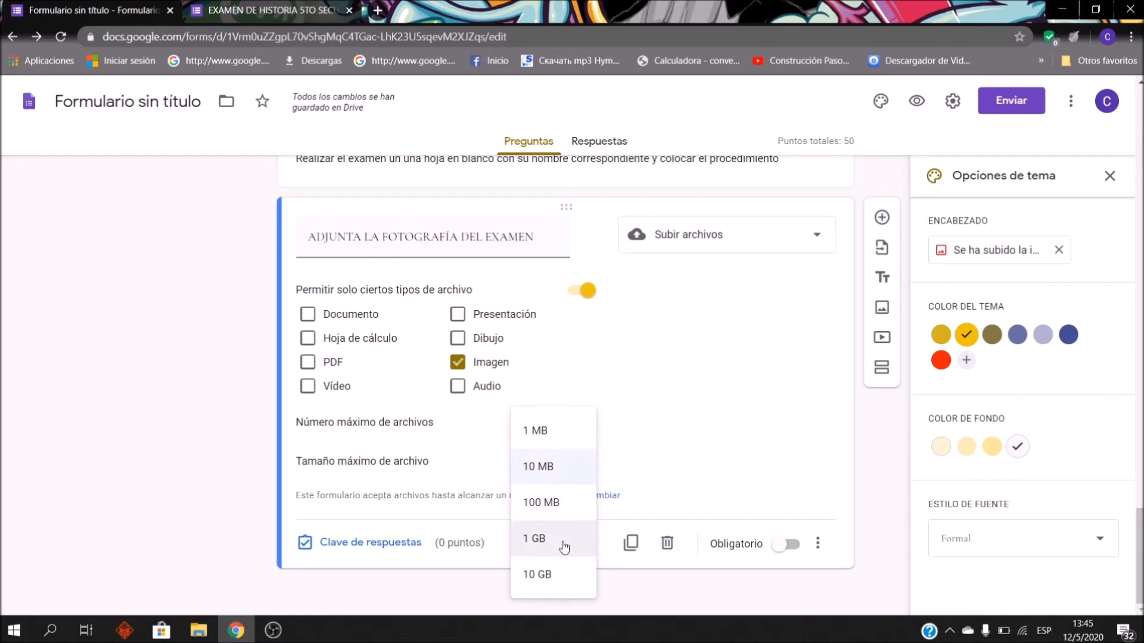
pyautogui.click(579, 515)
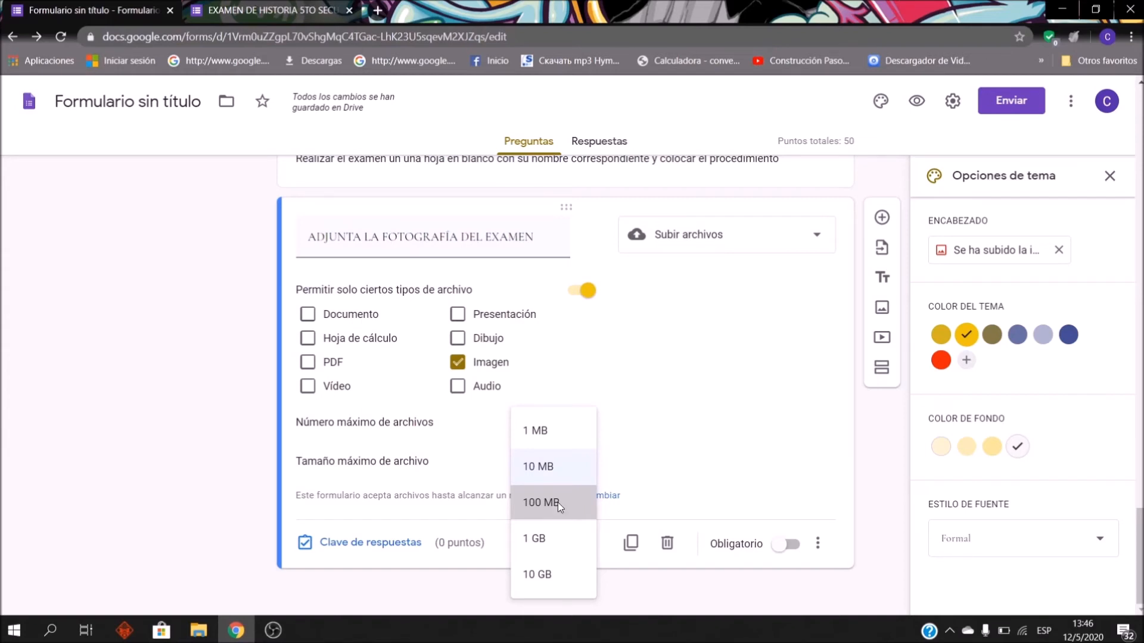
pyautogui.click(558, 502)
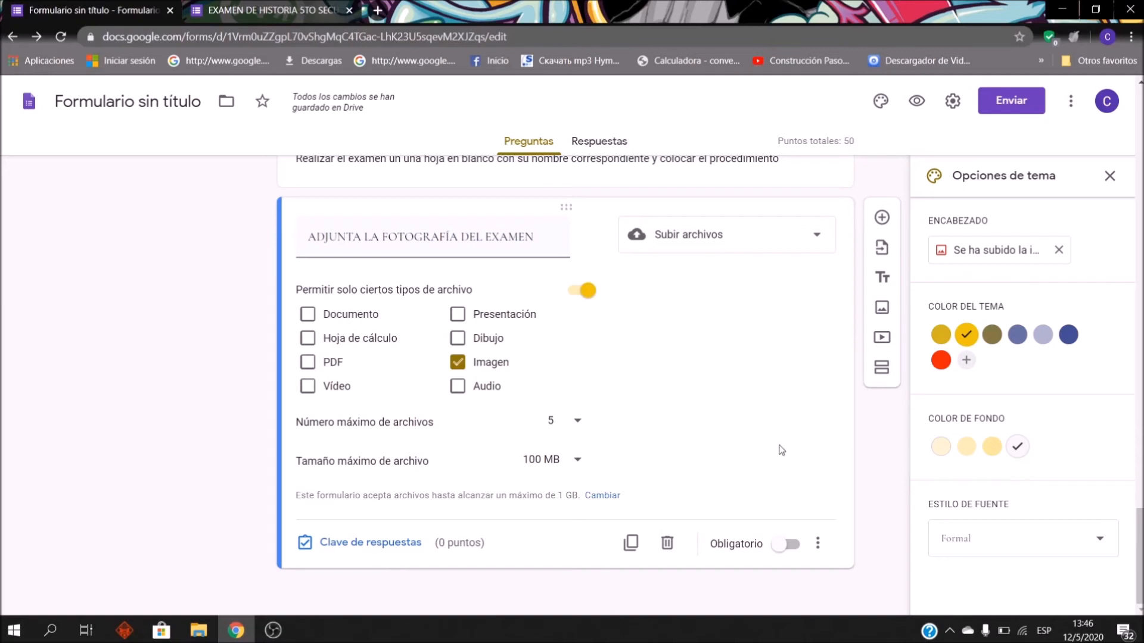
# Step: Mark the photo upload question Obligatorio and open the form's Vista previa in a new tab
pyautogui.click(779, 555)
pyautogui.scroll(3, 778, 558)
pyautogui.scroll(-3, 685, 454)
pyautogui.scroll(3, 691, 347)
pyautogui.scroll(-3, 691, 347)
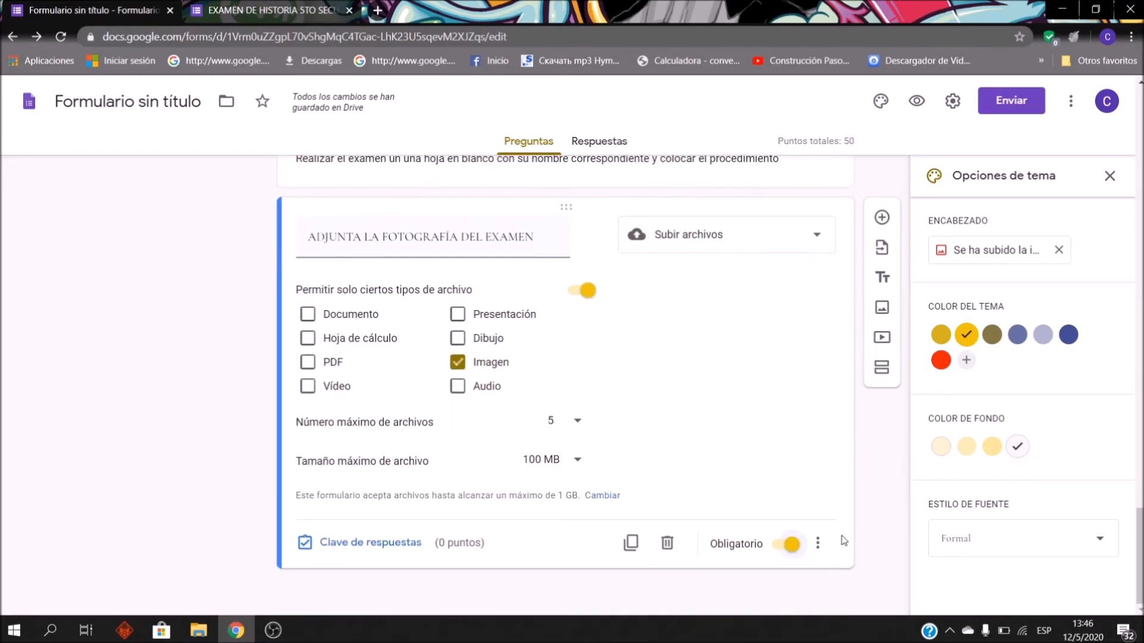
pyautogui.scroll(6, 689, 433)
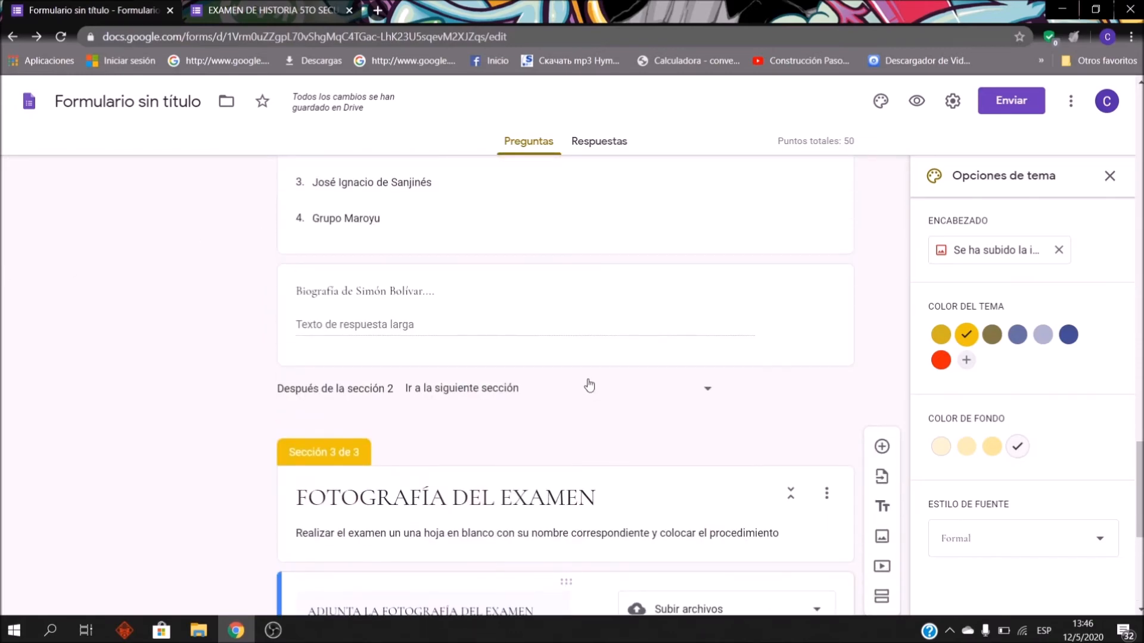
pyautogui.scroll(8, 583, 370)
pyautogui.scroll(15, 586, 376)
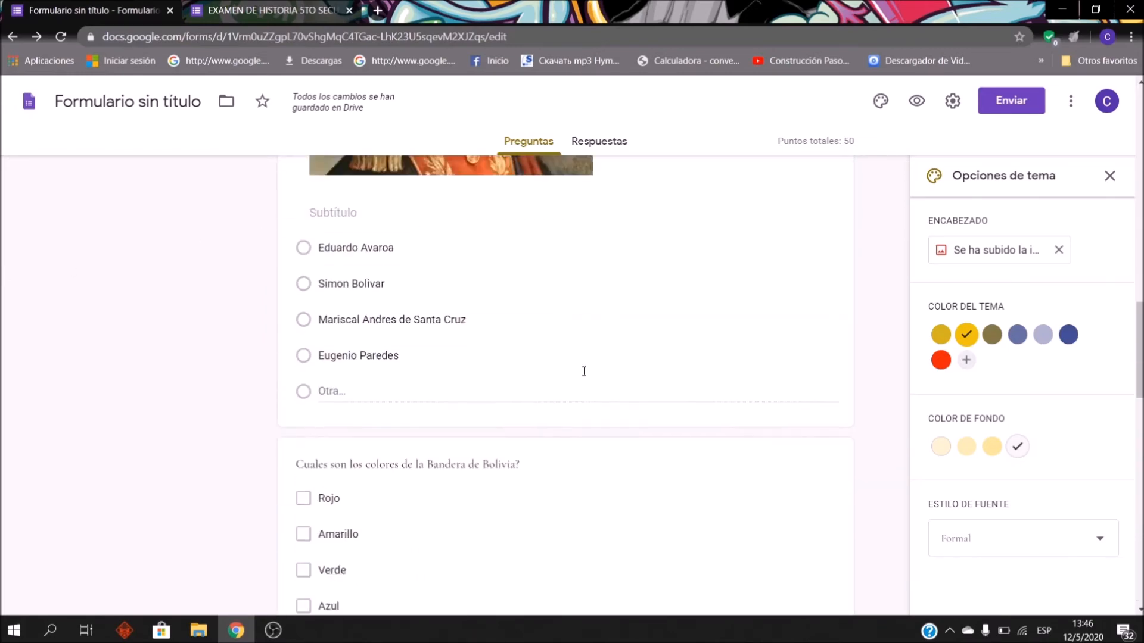
pyautogui.scroll(-20, 590, 367)
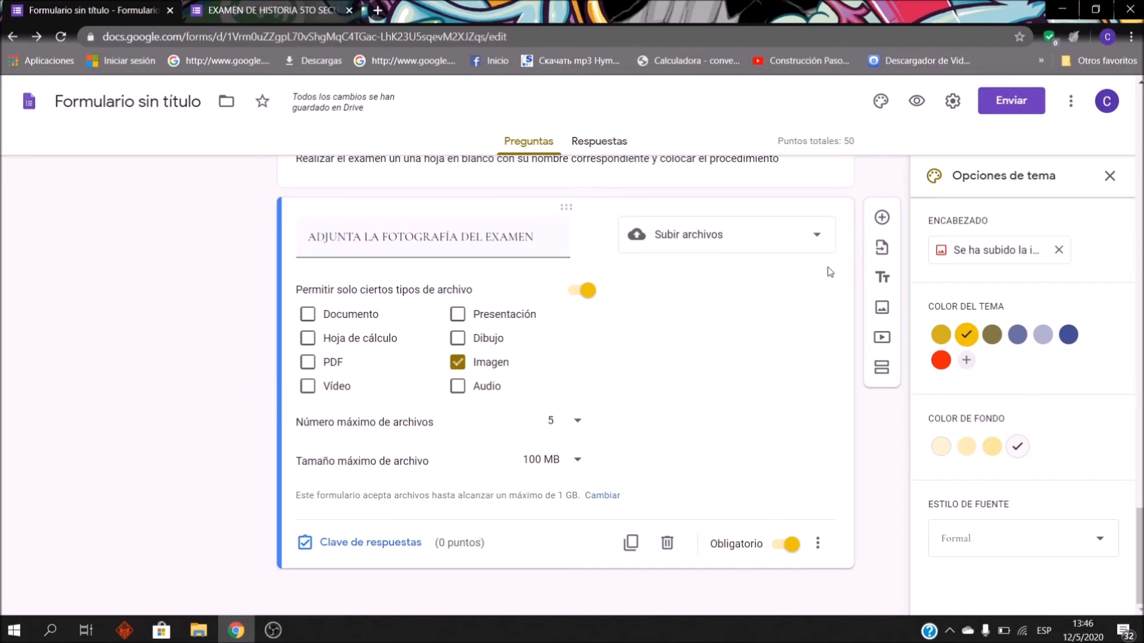
pyautogui.click(916, 101)
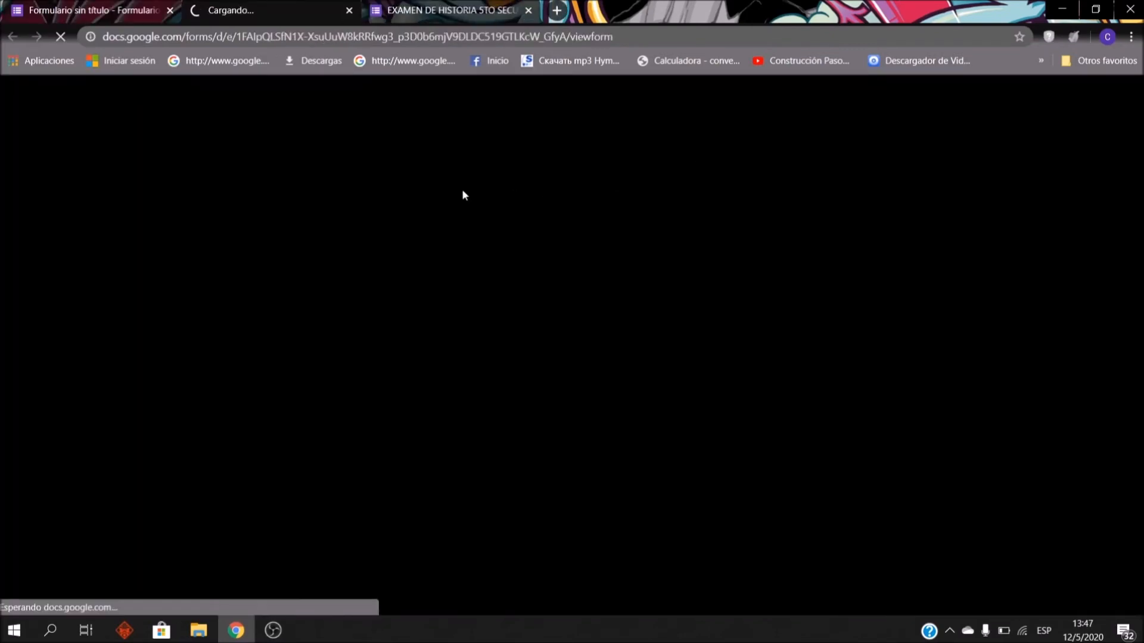
# Step: Fill in the email question on the preview's first page and continue to the exam questions
pyautogui.scroll(-3, 523, 288)
pyautogui.scroll(3, 534, 307)
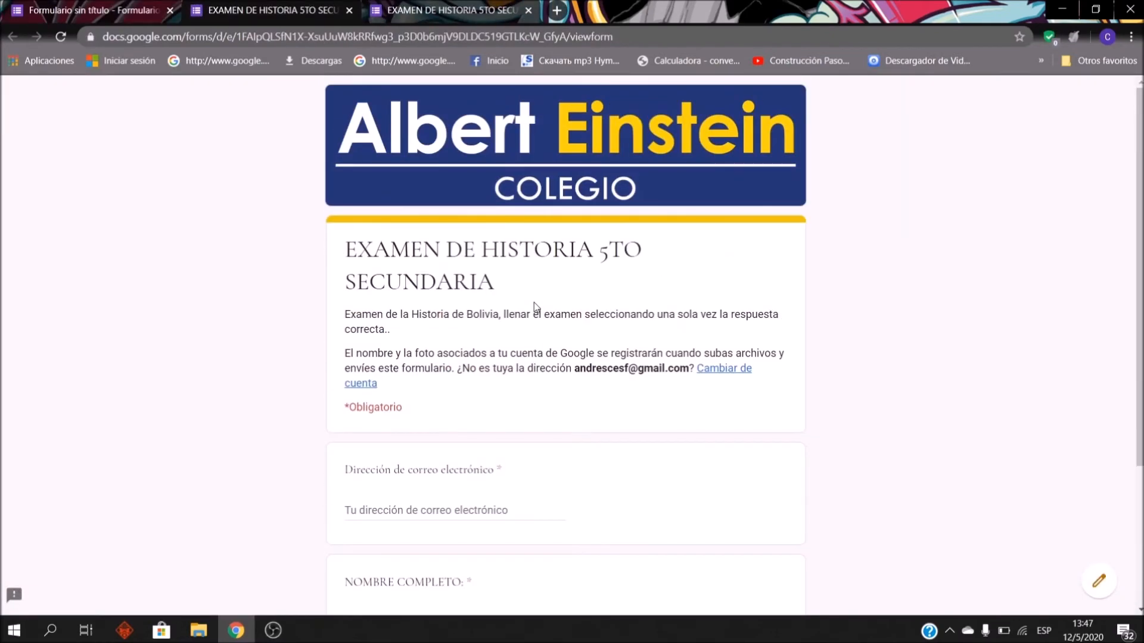
pyautogui.scroll(-3, 534, 307)
pyautogui.click(470, 318)
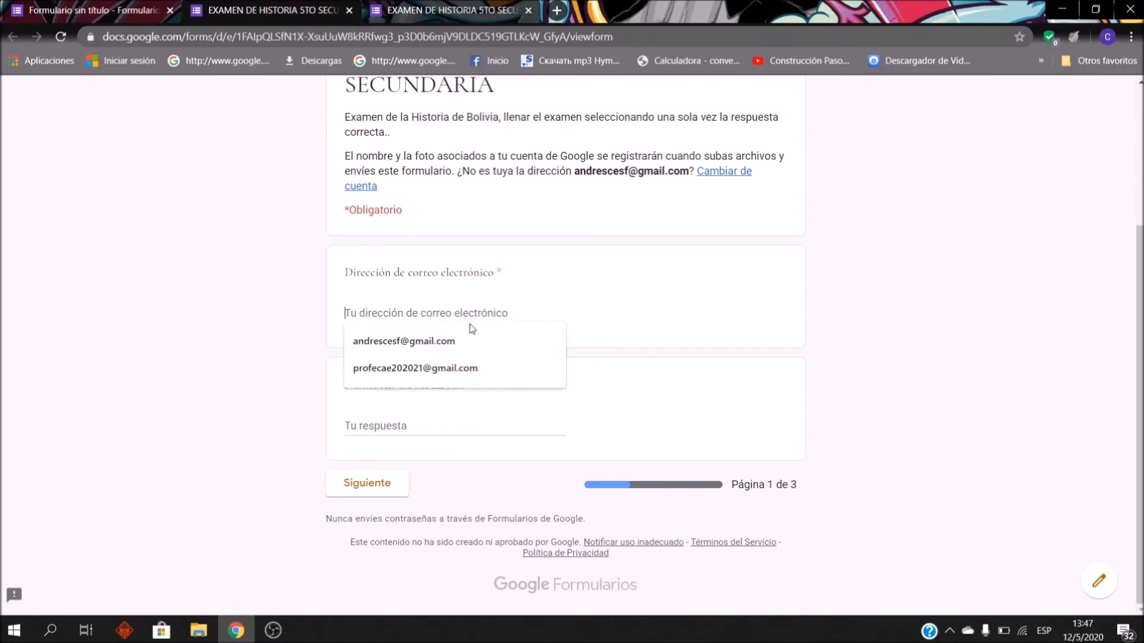
pyautogui.click(654, 303)
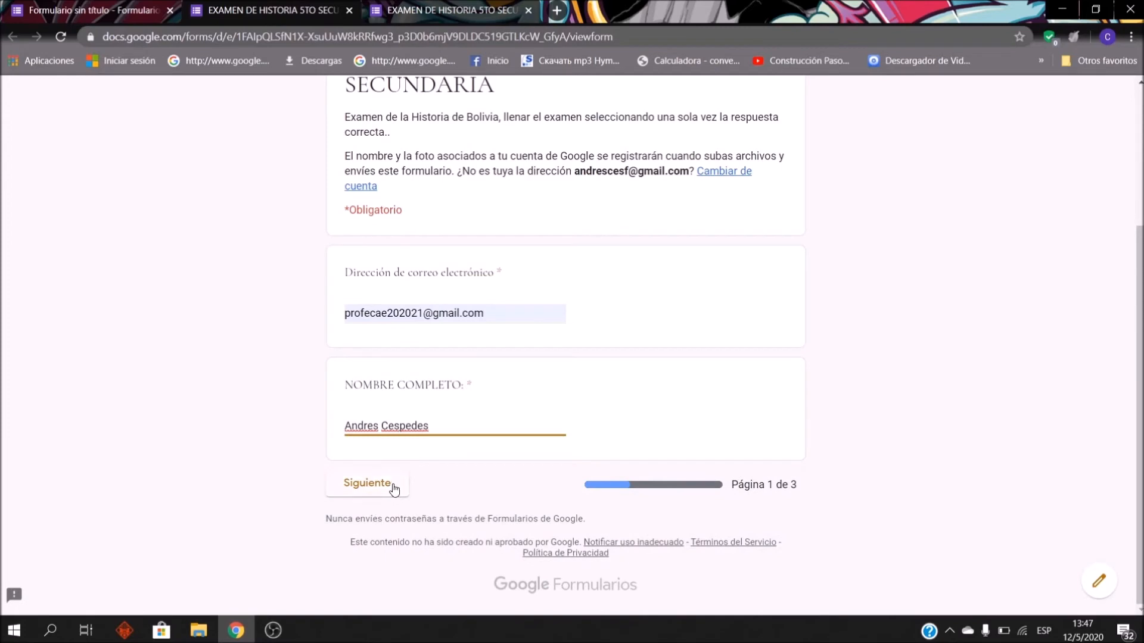
pyautogui.click(393, 488)
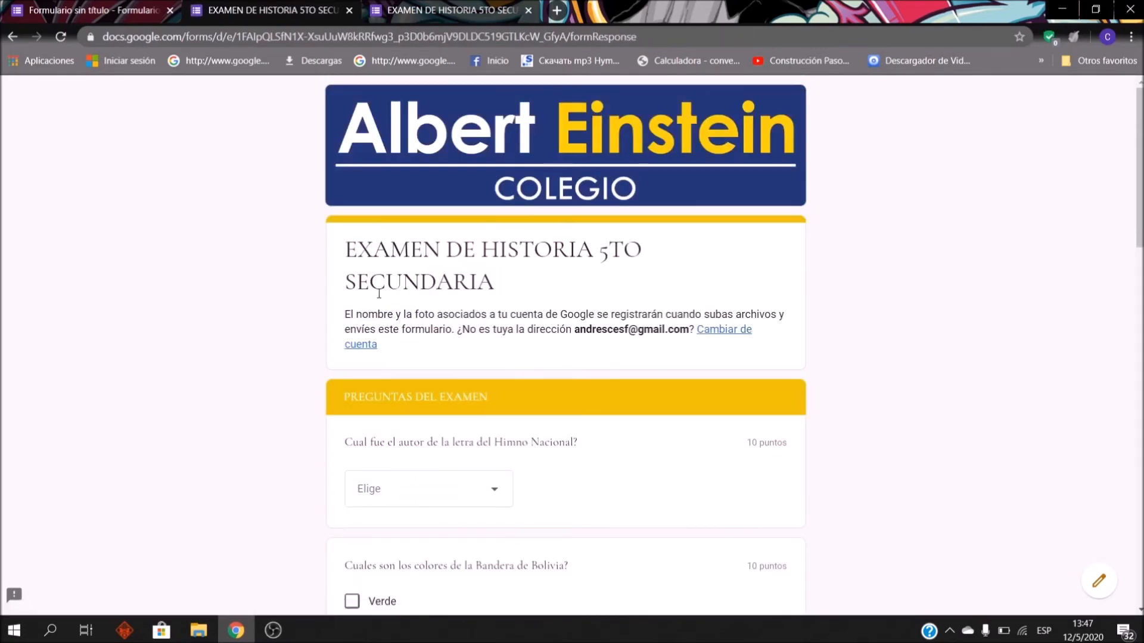
# Step: Answer José Ignacio de Sanjinés as hymn author and tick Verde, Amarillo and Rojo as flag colours
pyautogui.scroll(-5, 504, 325)
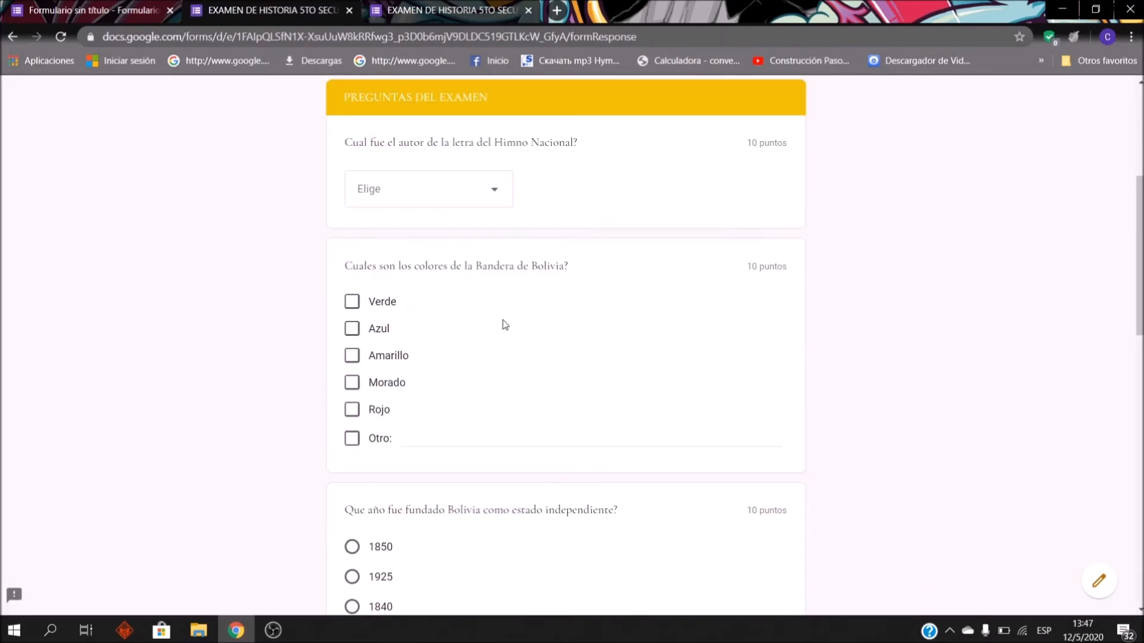
pyautogui.scroll(1, 505, 324)
pyautogui.click(493, 263)
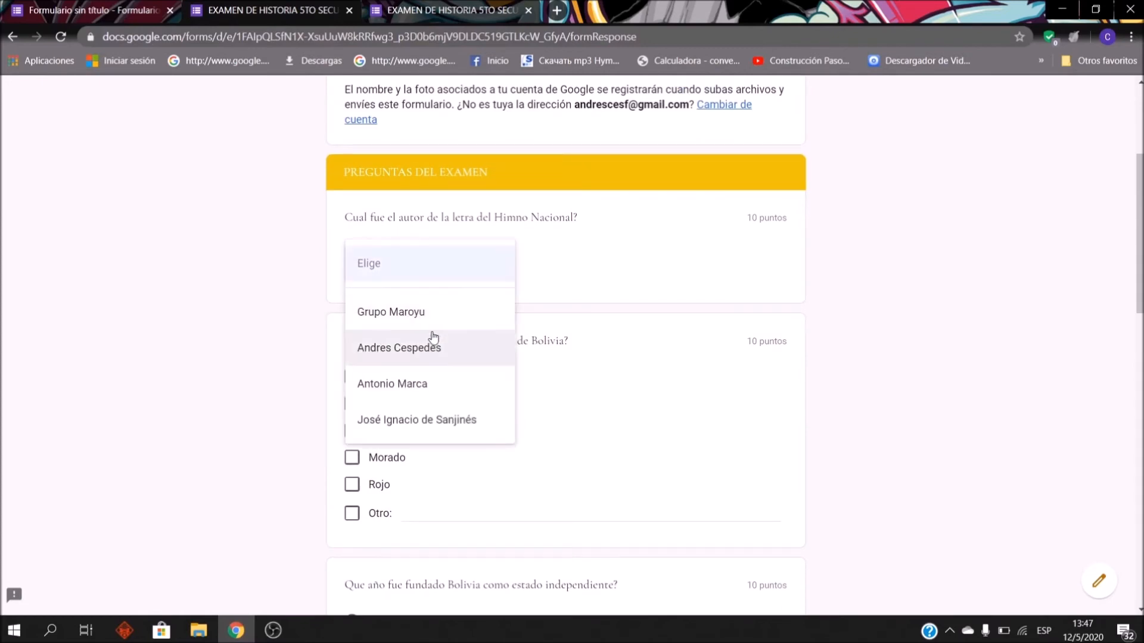
pyautogui.click(416, 425)
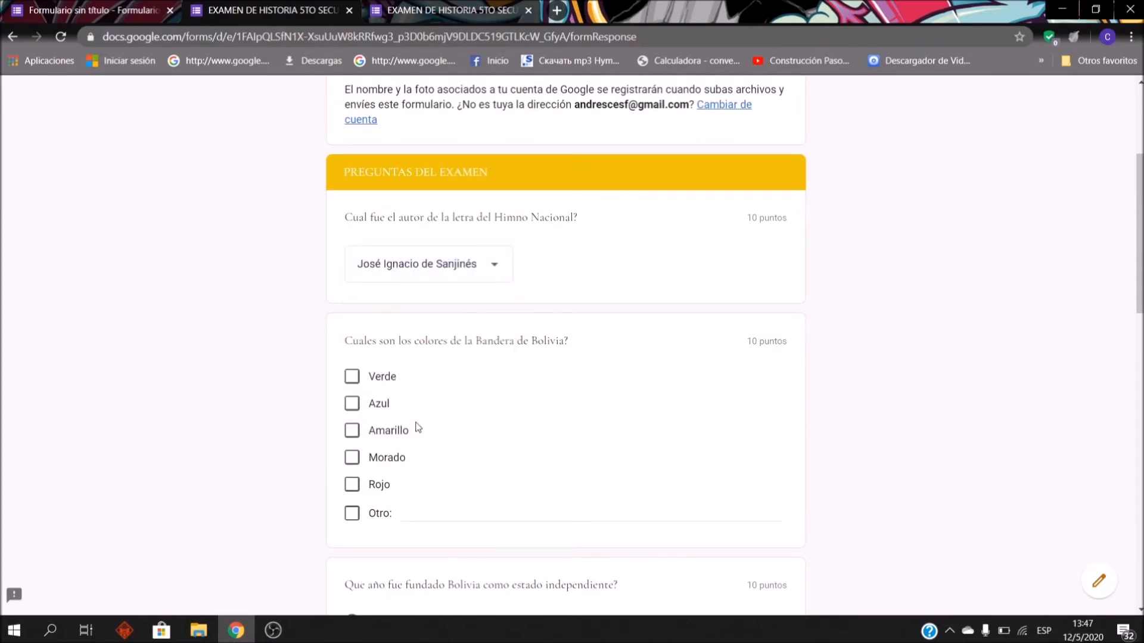
pyautogui.scroll(-2, 417, 427)
pyautogui.click(349, 336)
pyautogui.click(350, 282)
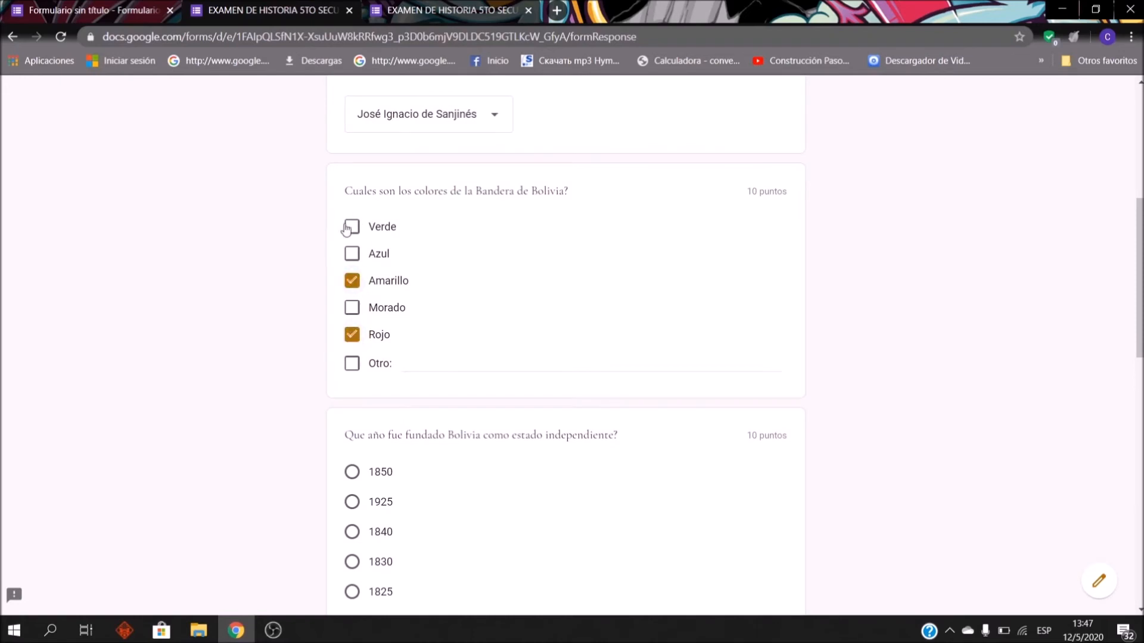
pyautogui.click(351, 227)
# Step: Choose 1825 as Bolivia's founding year and Simon Bolivar as first president
pyautogui.scroll(-2, 460, 306)
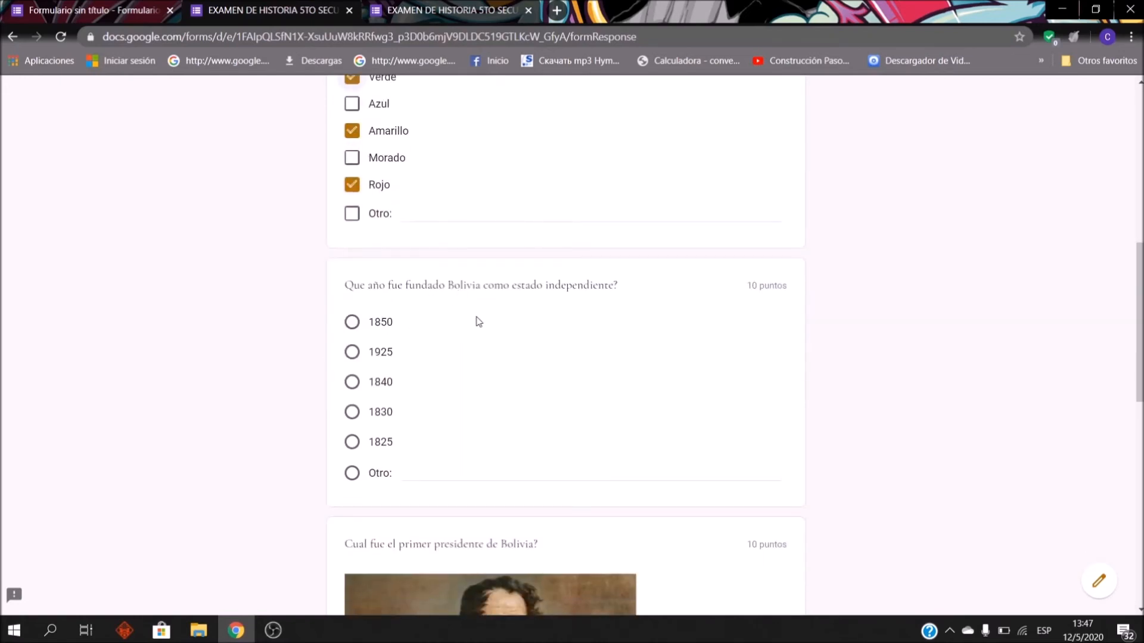
pyautogui.scroll(-1, 462, 324)
pyautogui.click(351, 369)
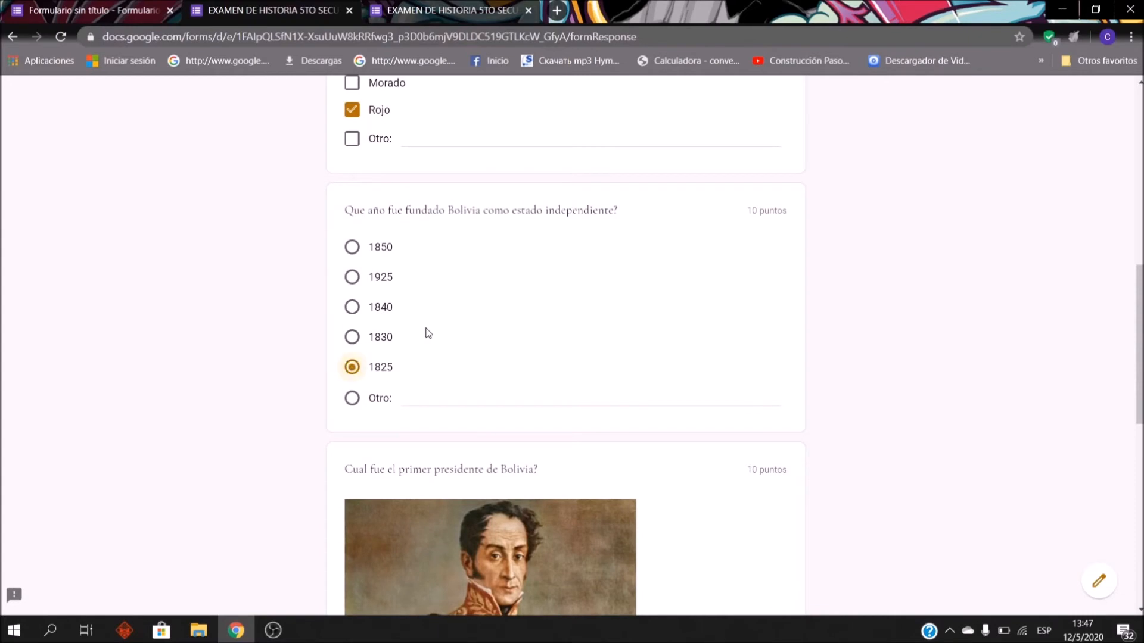
pyautogui.scroll(-5, 393, 363)
pyautogui.click(352, 344)
pyautogui.scroll(-2, 486, 286)
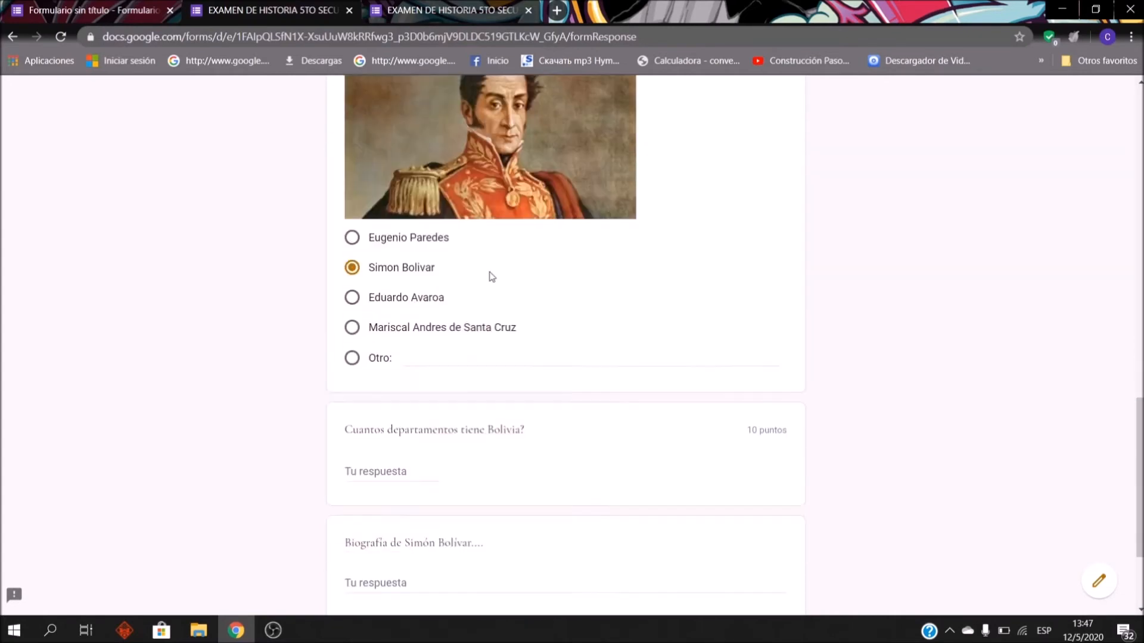
pyautogui.click(395, 400)
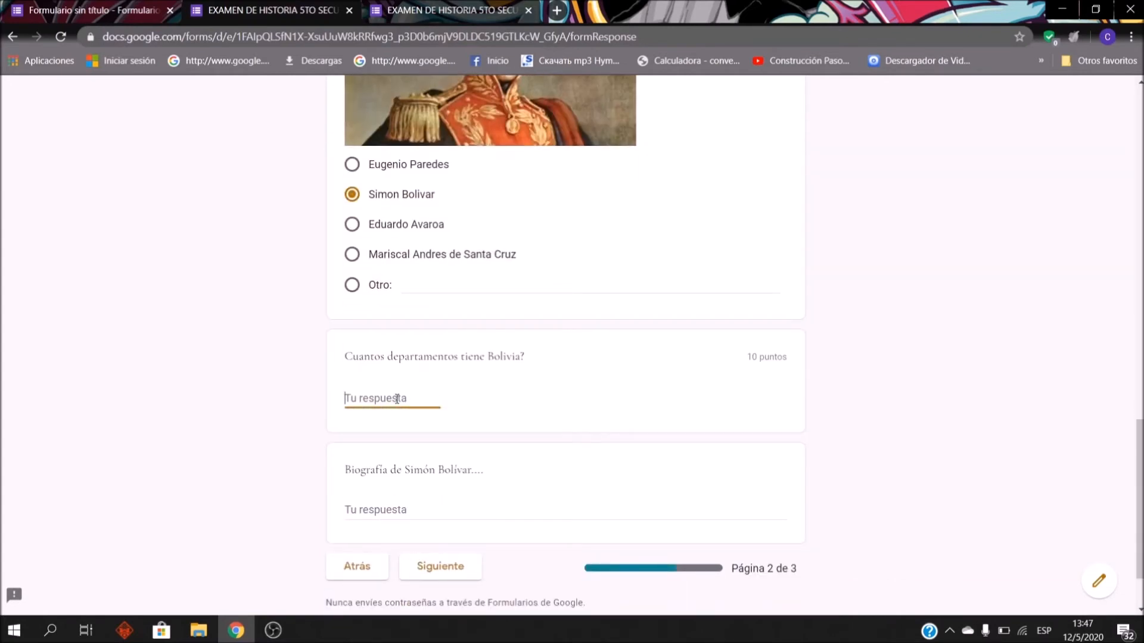
# Step: Answer 9 departments and write the Bolívar biography 'Fue un libertador de países como Vene…'
pyautogui.write('9')
pyautogui.scroll(-1, 477, 434)
pyautogui.click(350, 427)
pyautogui.write('a¿')
pyautogui.press('BackSpace')
pyautogui.press('BackSpace')
pyautogui.write('F')
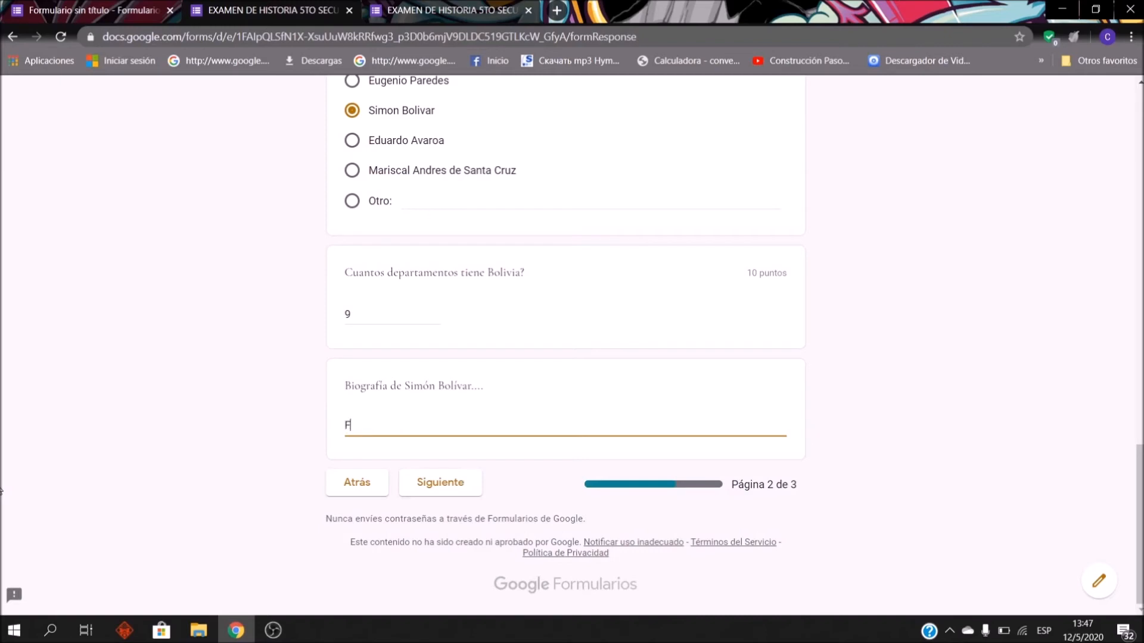
pyautogui.write('ue un libertador de muic')
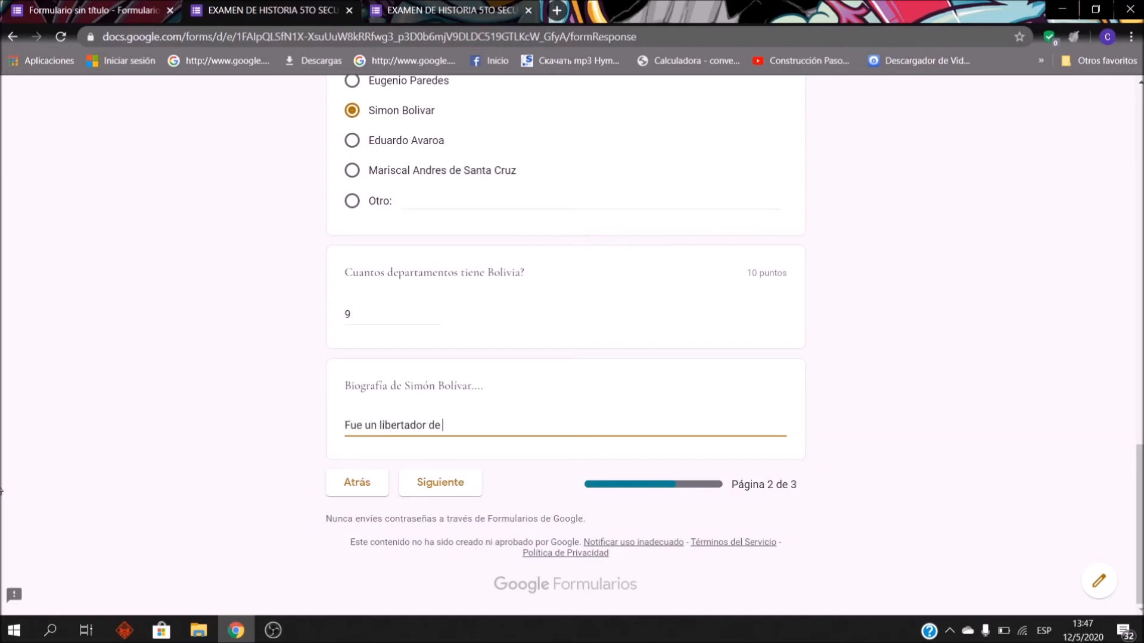
pyautogui.press('BackSpace')
pyautogui.press('BackSpace')
pyautogui.write('paises como Venezuela Bolivia......')
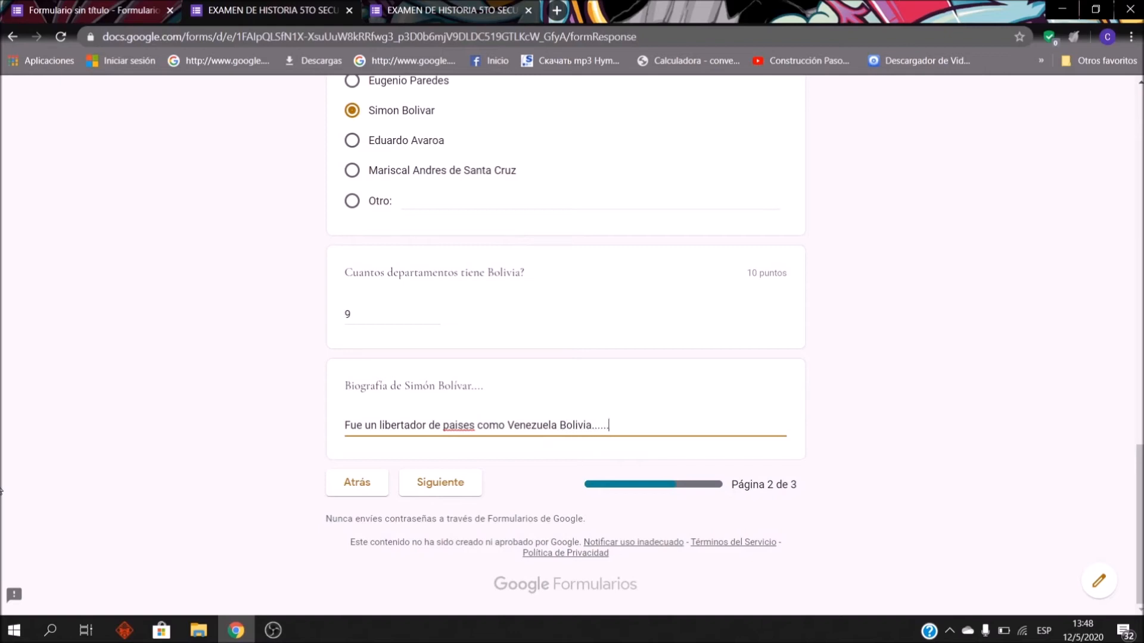
pyautogui.rightClick(466, 432)
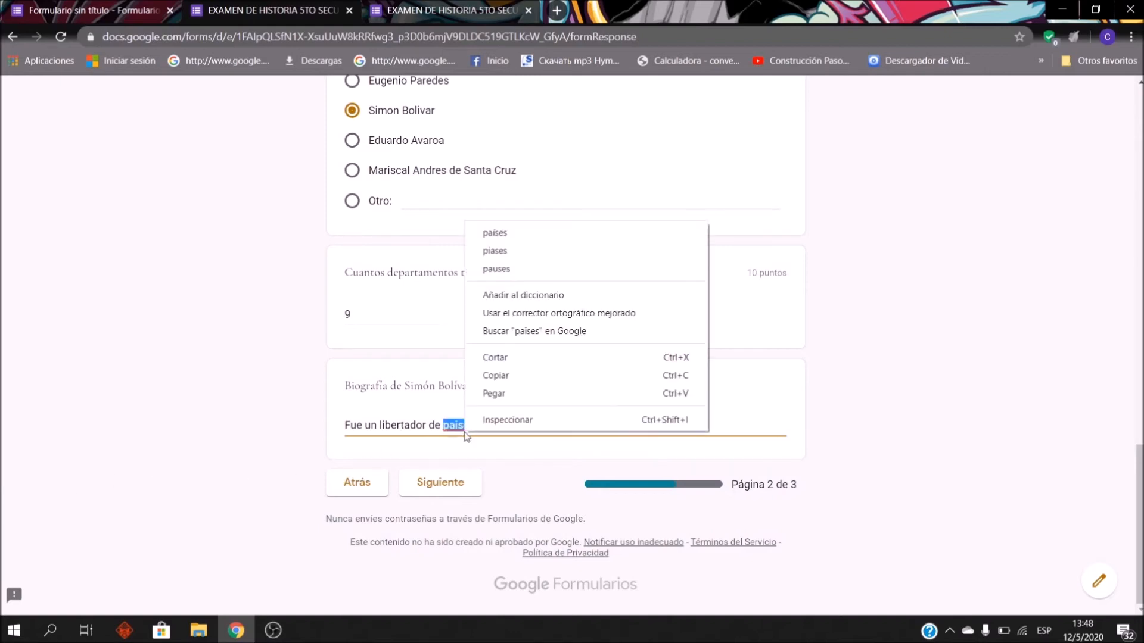
pyautogui.click(517, 249)
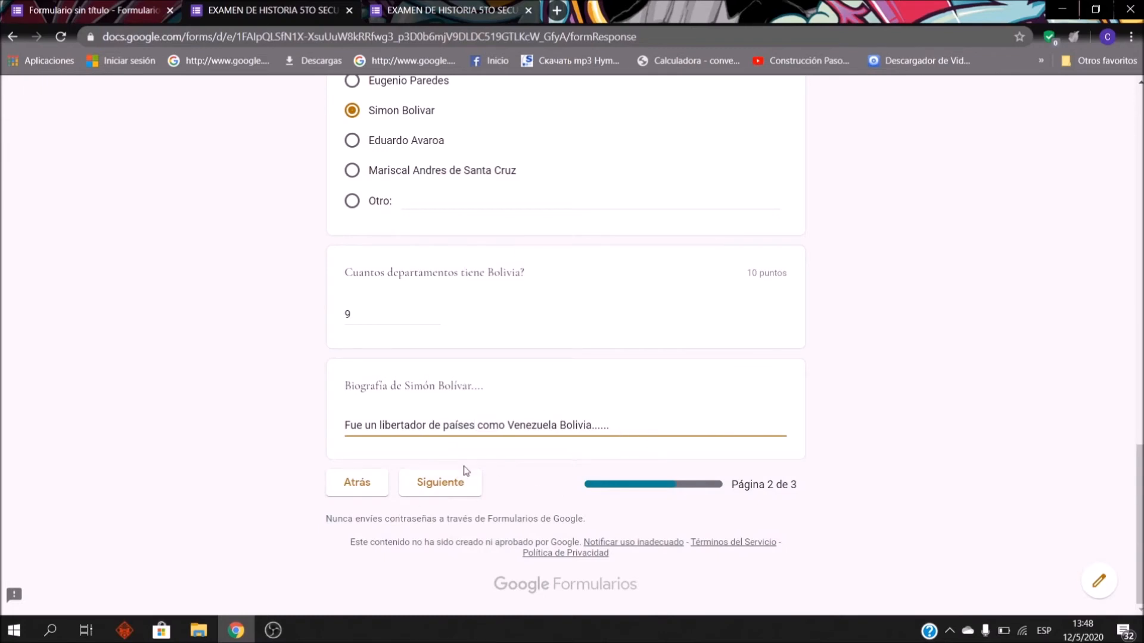
# Step: Change the founding-year answer to Otro with the custom value 1915
pyautogui.scroll(3, 525, 369)
pyautogui.scroll(-3, 523, 369)
pyautogui.scroll(3, 208, 174)
pyautogui.scroll(7, 366, 152)
pyautogui.scroll(-10, 605, 435)
pyautogui.scroll(3, 376, 292)
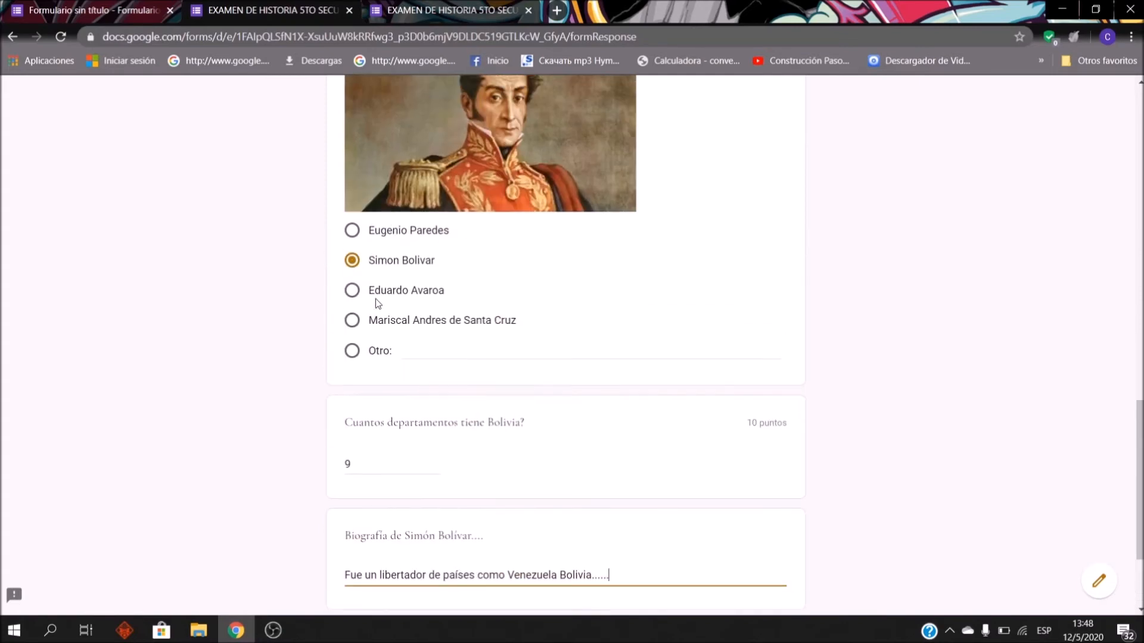
pyautogui.scroll(8, 378, 339)
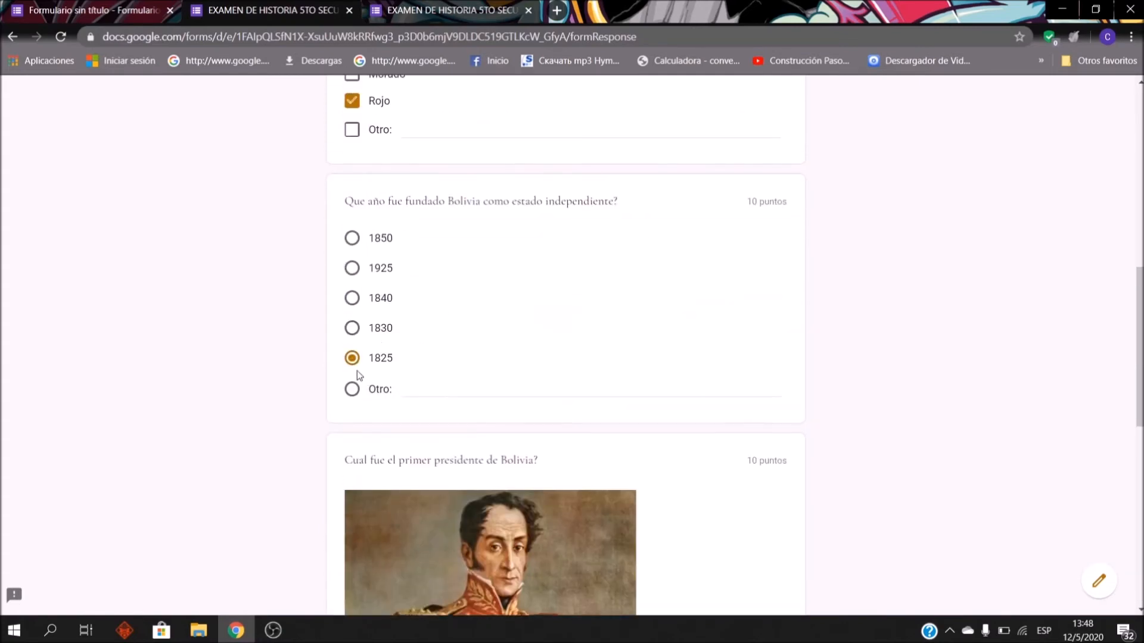
pyautogui.click(352, 390)
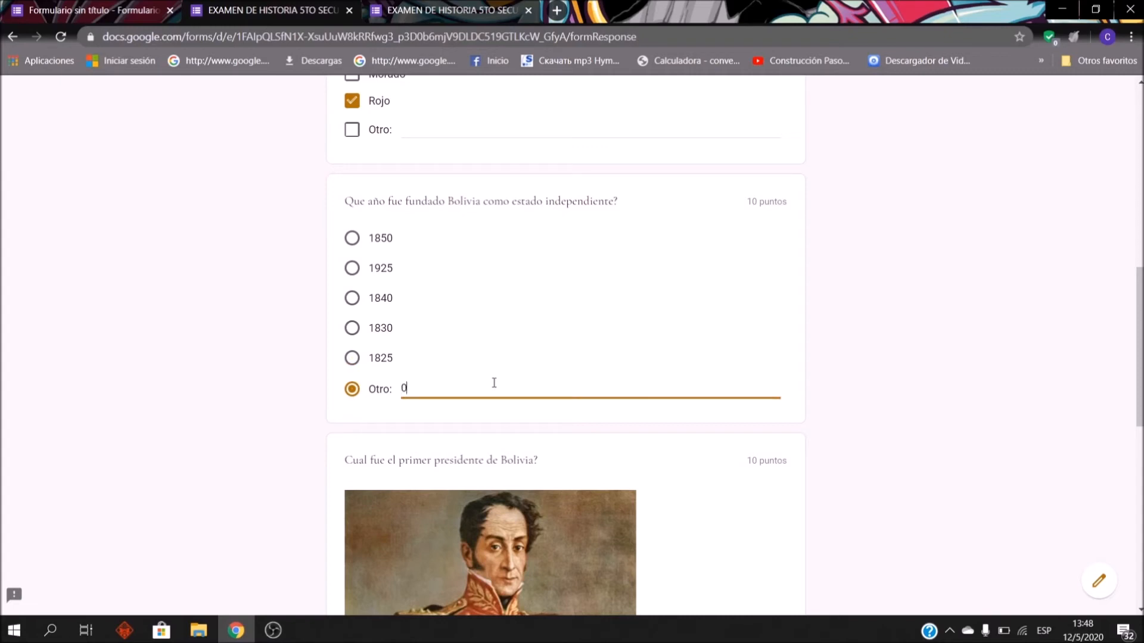
pyautogui.write('1915')
pyautogui.click(306, 362)
pyautogui.scroll(-8, 304, 333)
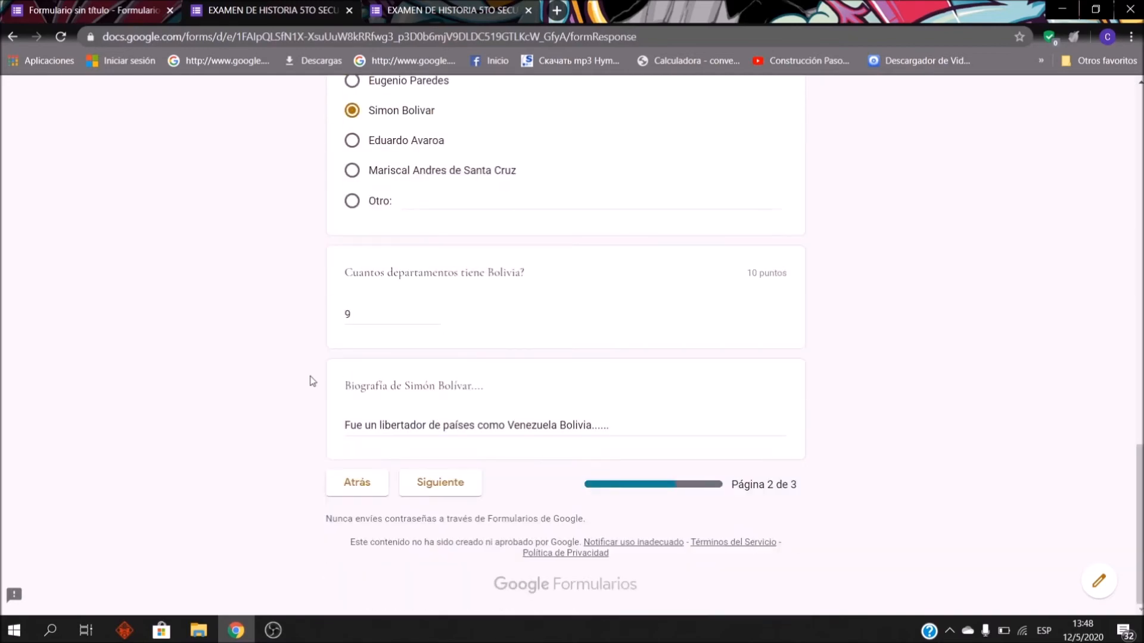
pyautogui.scroll(11, 309, 376)
pyautogui.scroll(6, 370, 258)
pyautogui.scroll(-20, 437, 365)
# Step: On page 3, attach umsa la paz.png as the exam photo
pyautogui.click(452, 496)
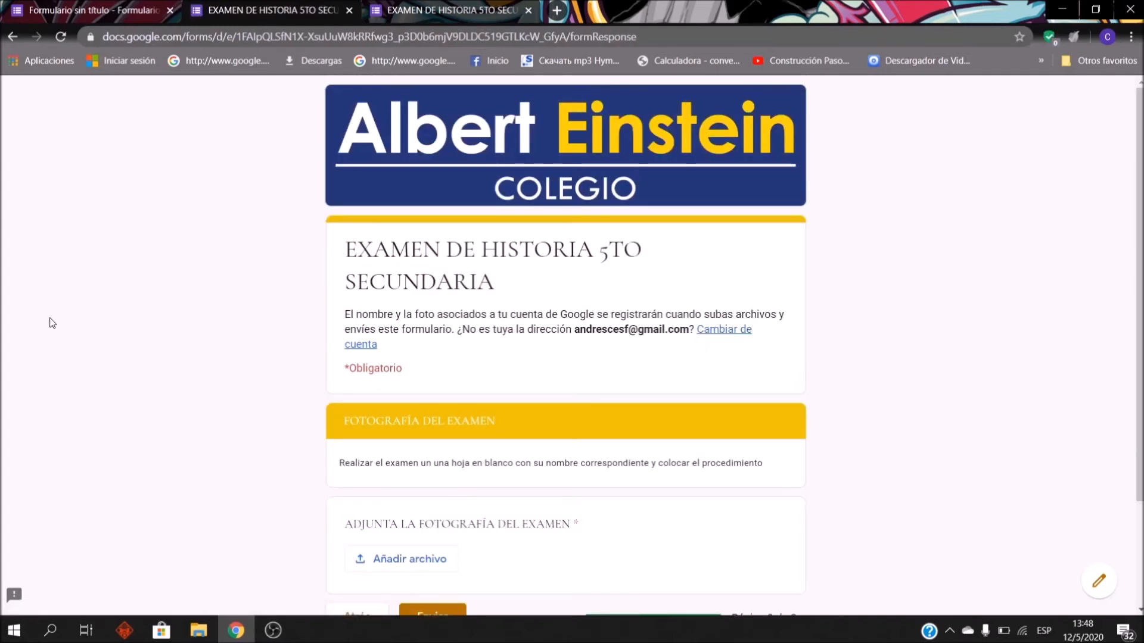
pyautogui.scroll(-3, 472, 373)
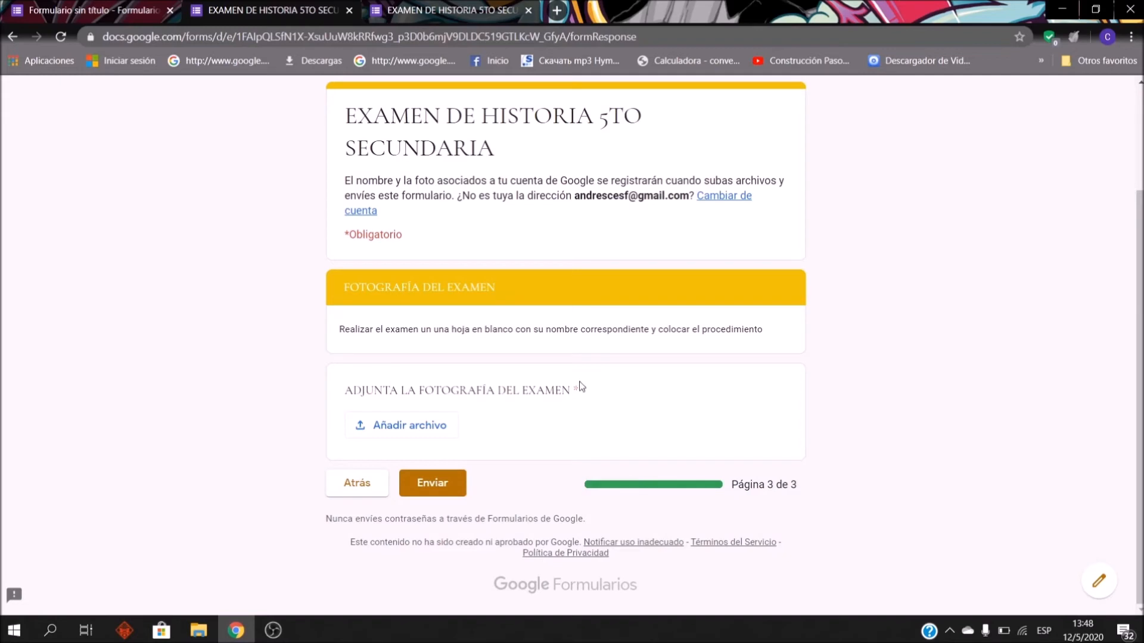
pyautogui.click(400, 437)
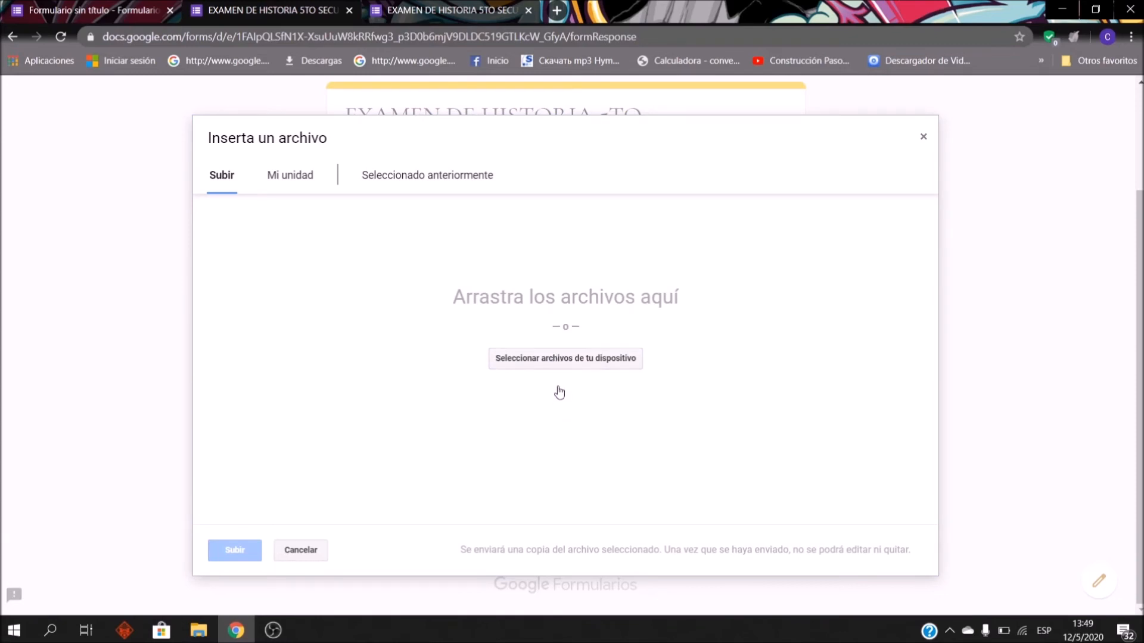
pyautogui.click(561, 361)
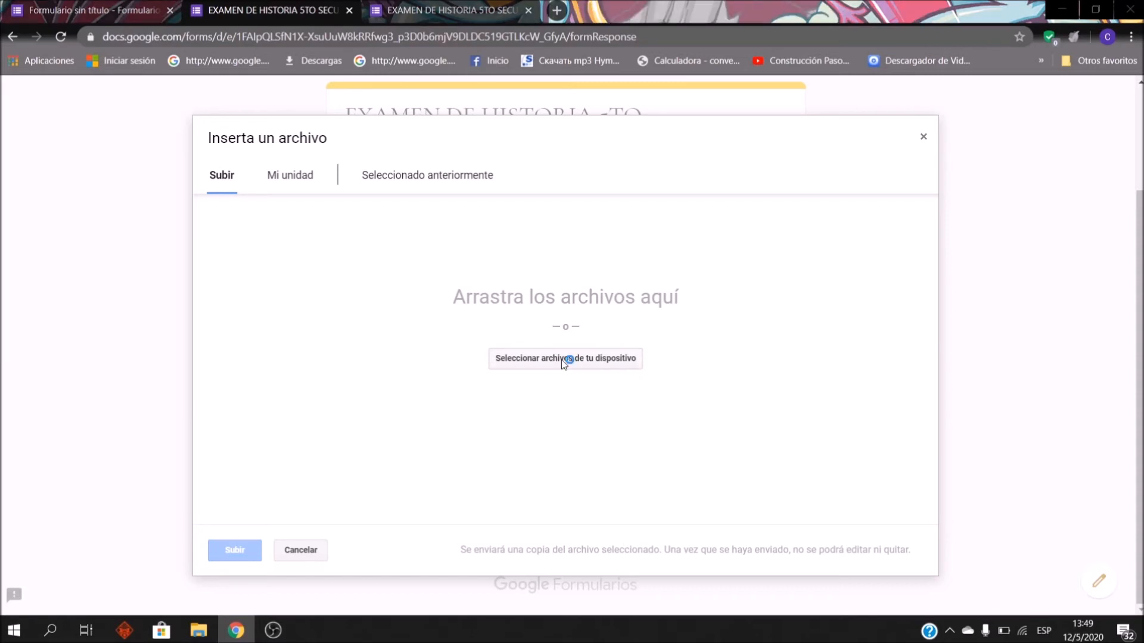
pyautogui.scroll(2, 591, 378)
pyautogui.scroll(-2, 593, 384)
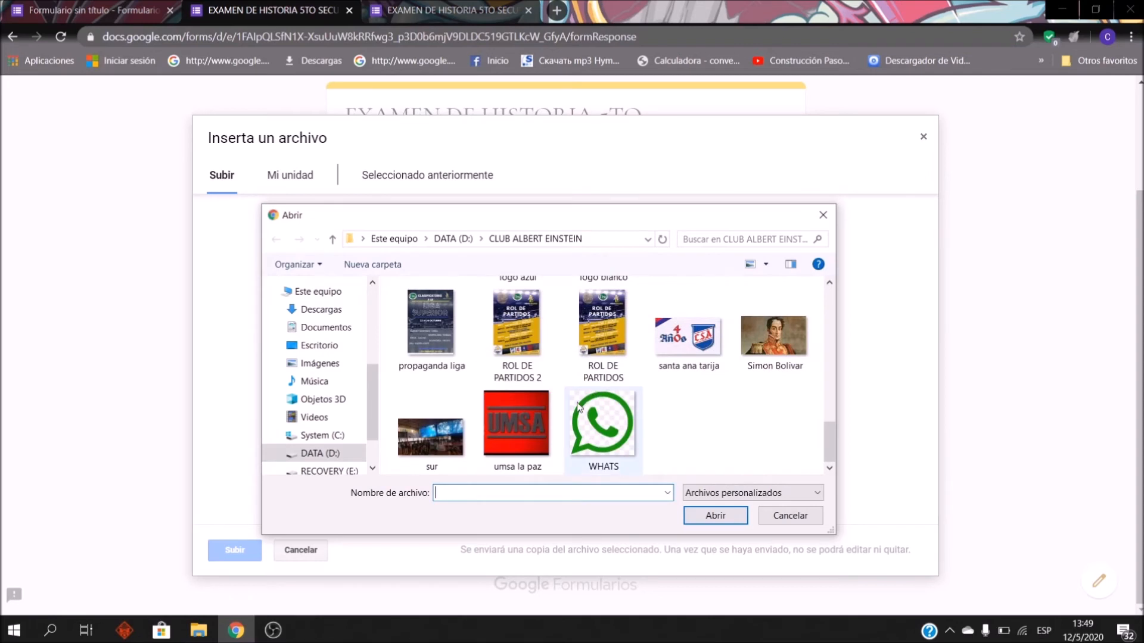
pyautogui.click(535, 433)
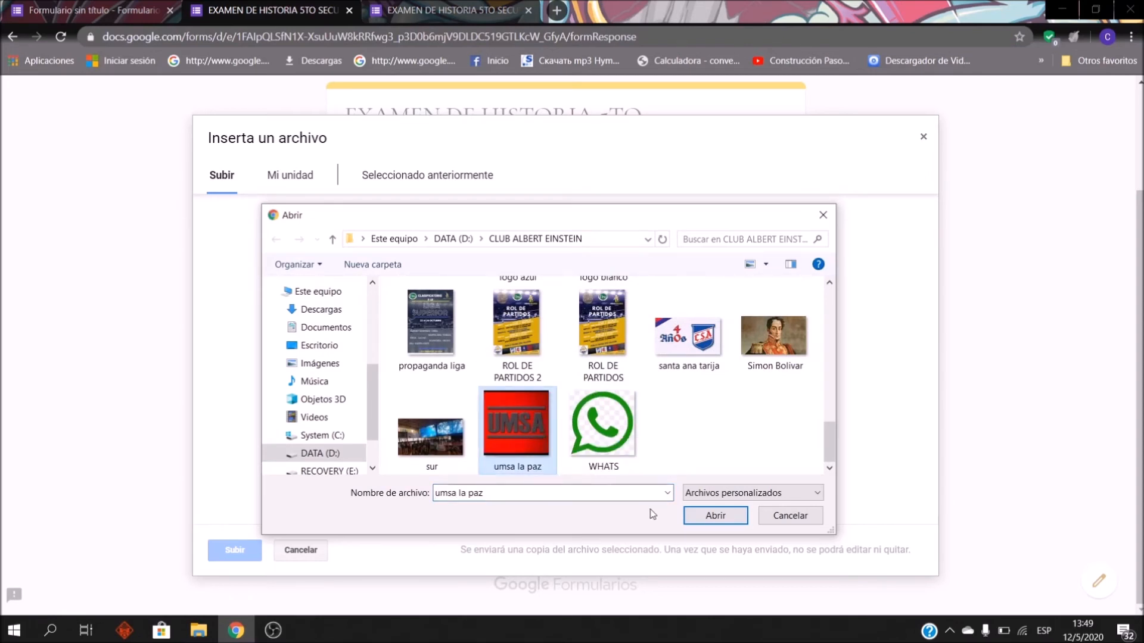
pyautogui.click(731, 515)
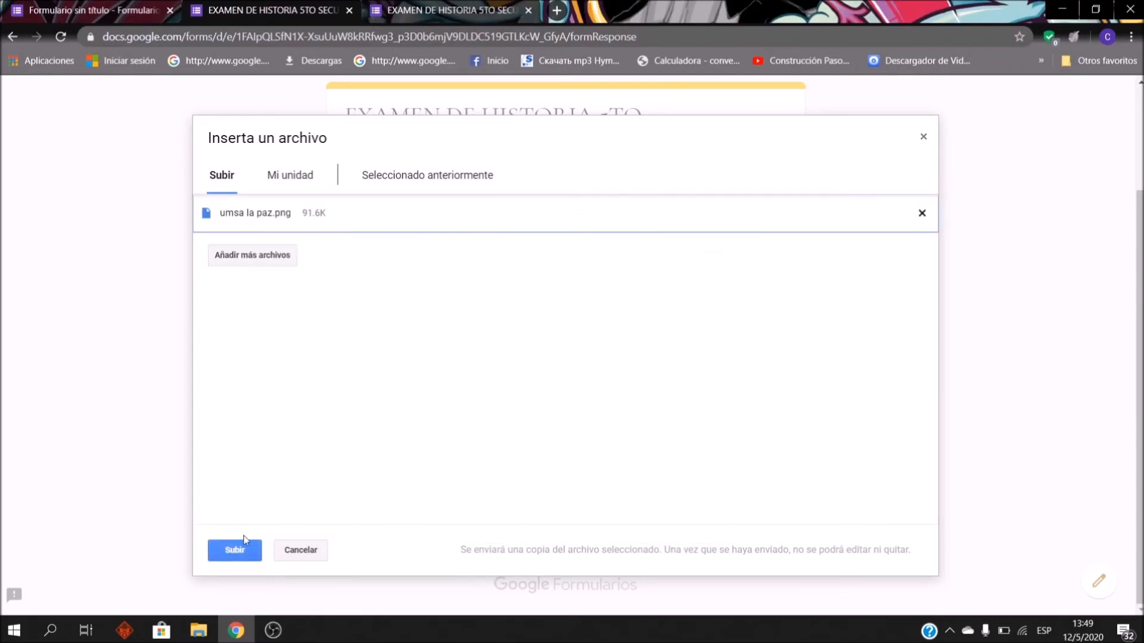
pyautogui.click(257, 558)
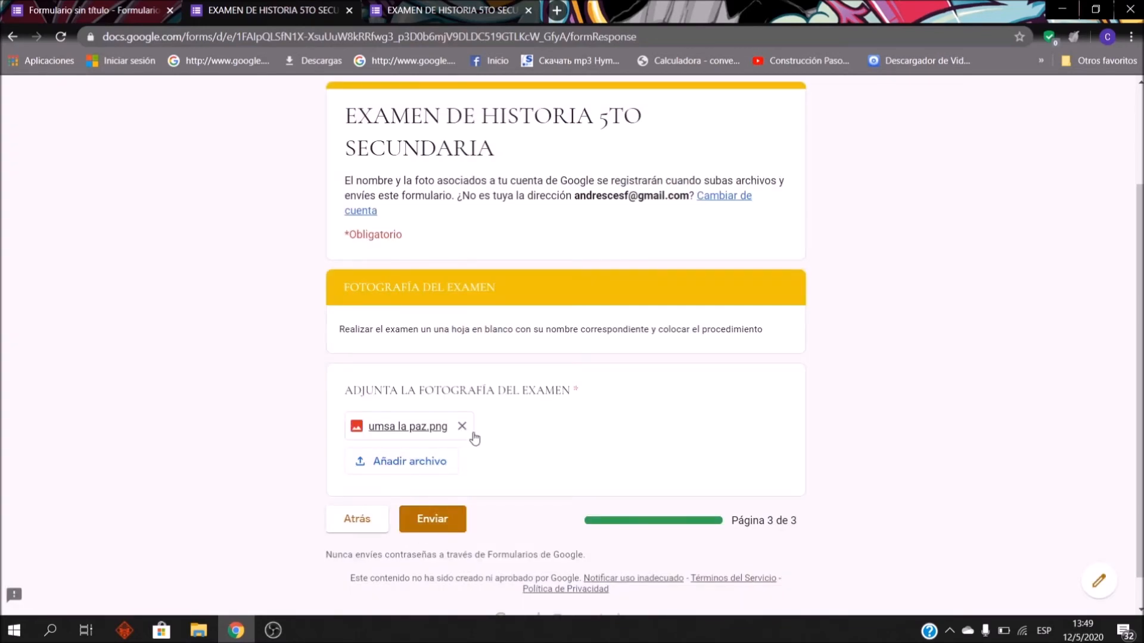
# Step: Remove the attached photo and attempt to submit the response
pyautogui.scroll(2, 462, 238)
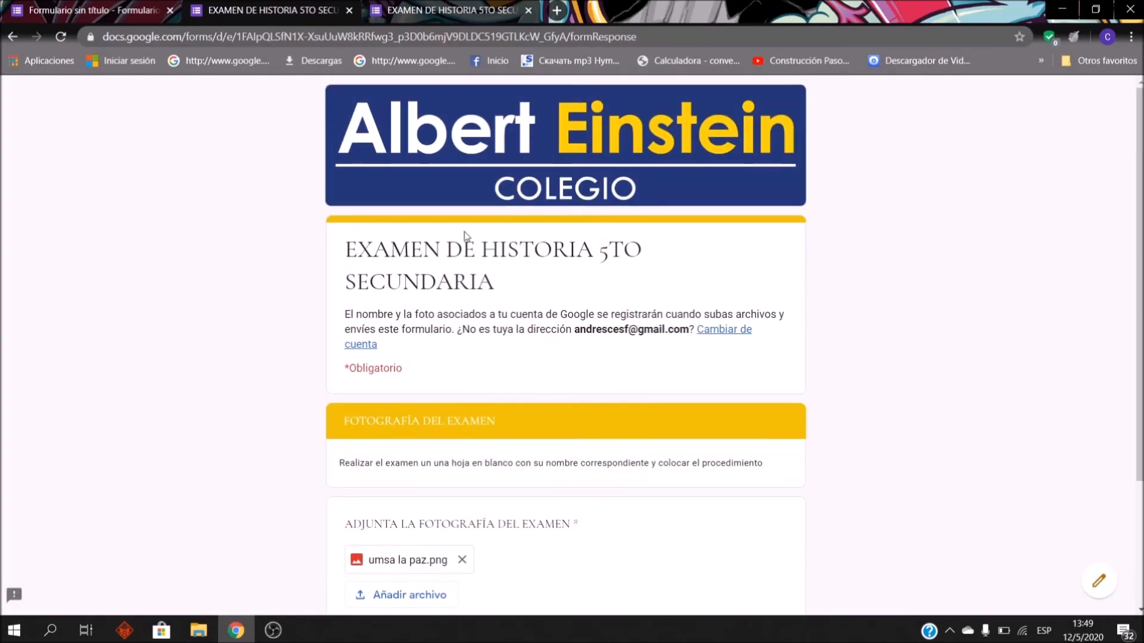
pyautogui.scroll(-3, 513, 350)
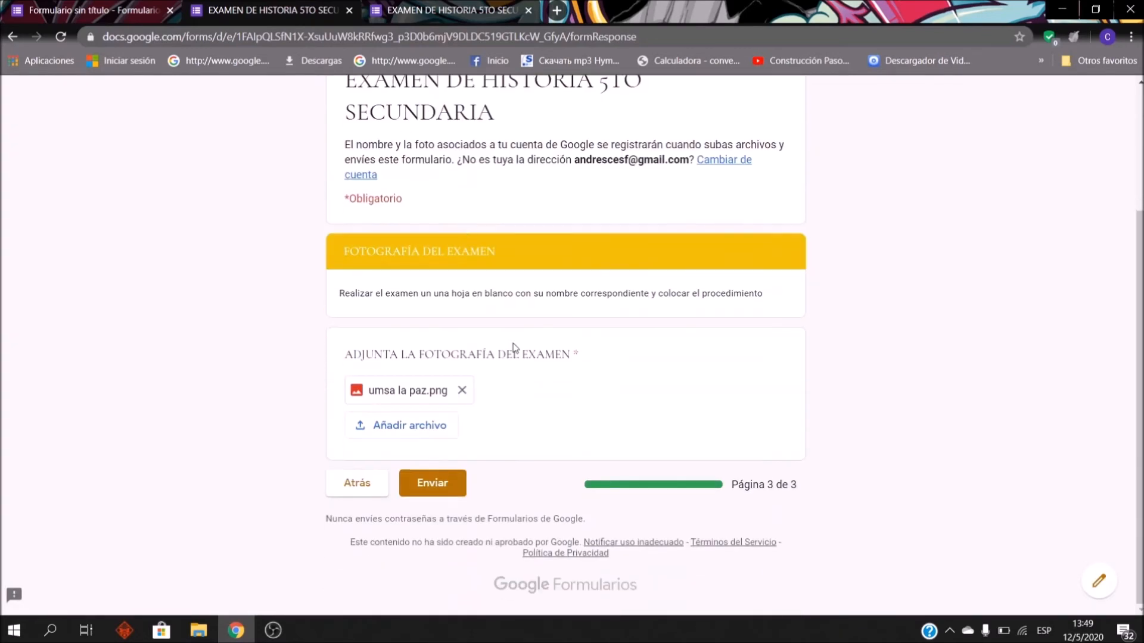
pyautogui.click(462, 390)
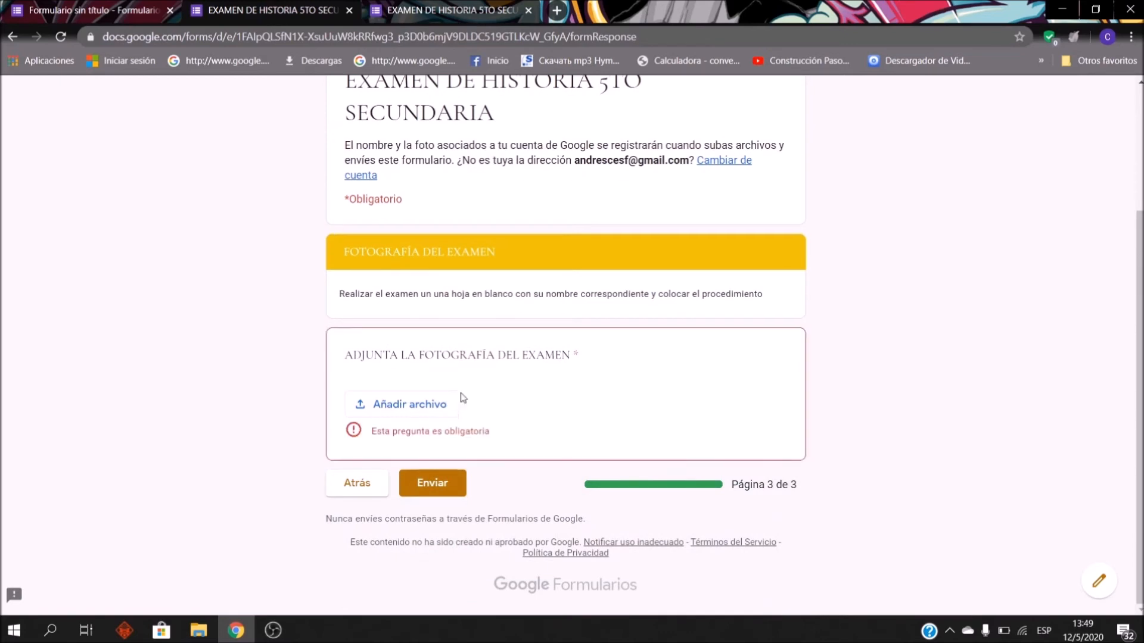
pyautogui.click(437, 495)
pyautogui.click(448, 486)
pyautogui.click(448, 486)
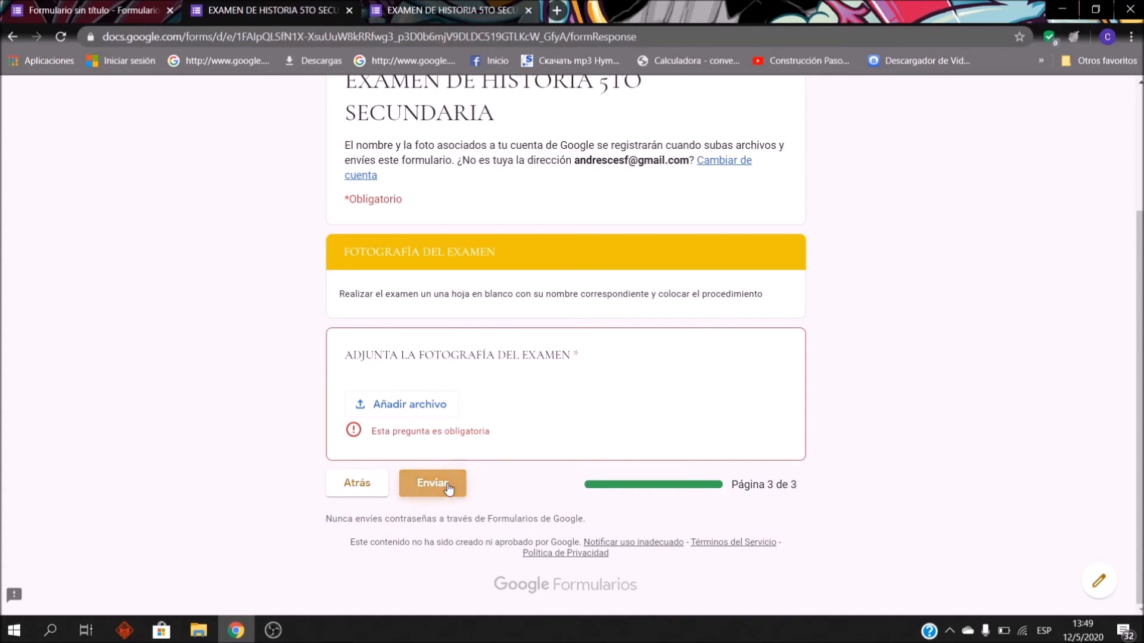
# Step: Re-attach umsa la paz.png, submit the exam response, and close the unfinished exam tab
pyautogui.click(441, 403)
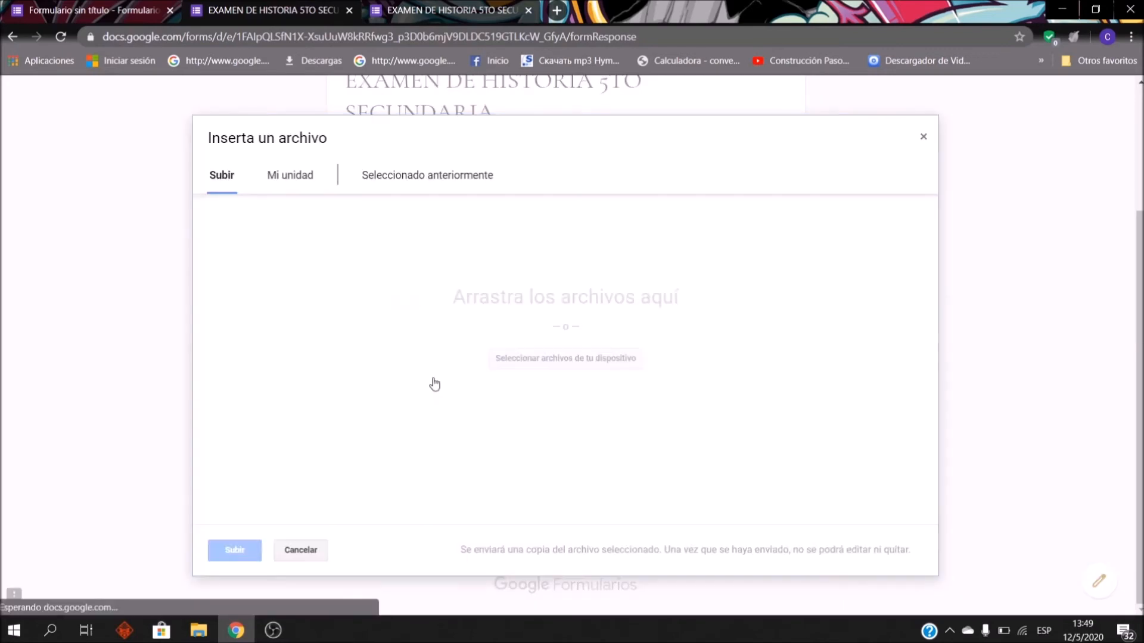
pyautogui.click(511, 358)
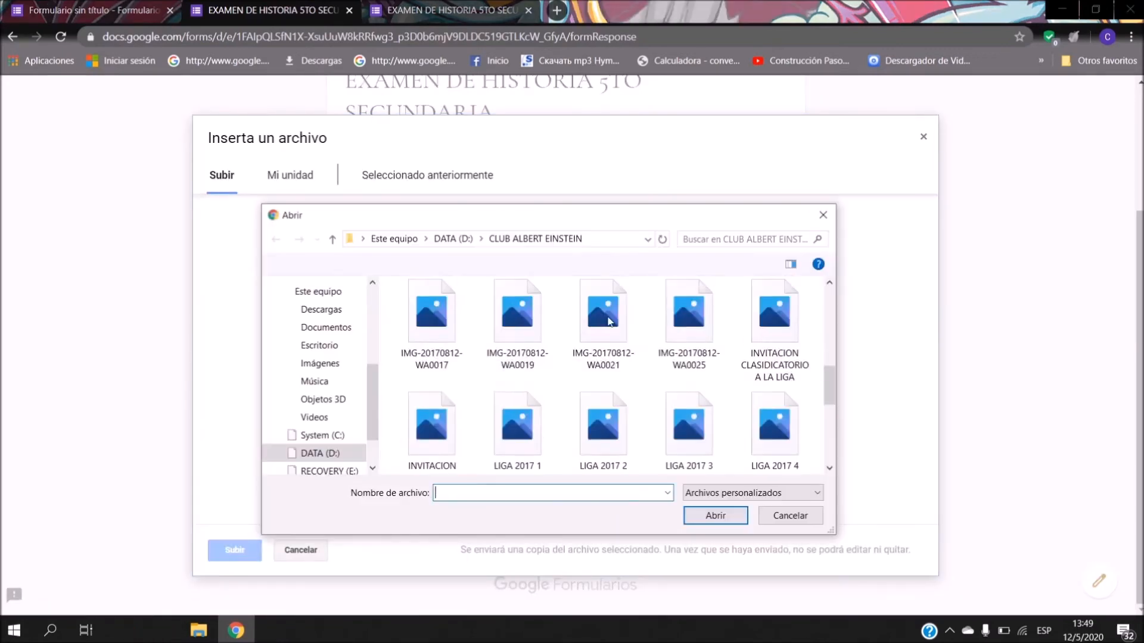
pyautogui.click(517, 417)
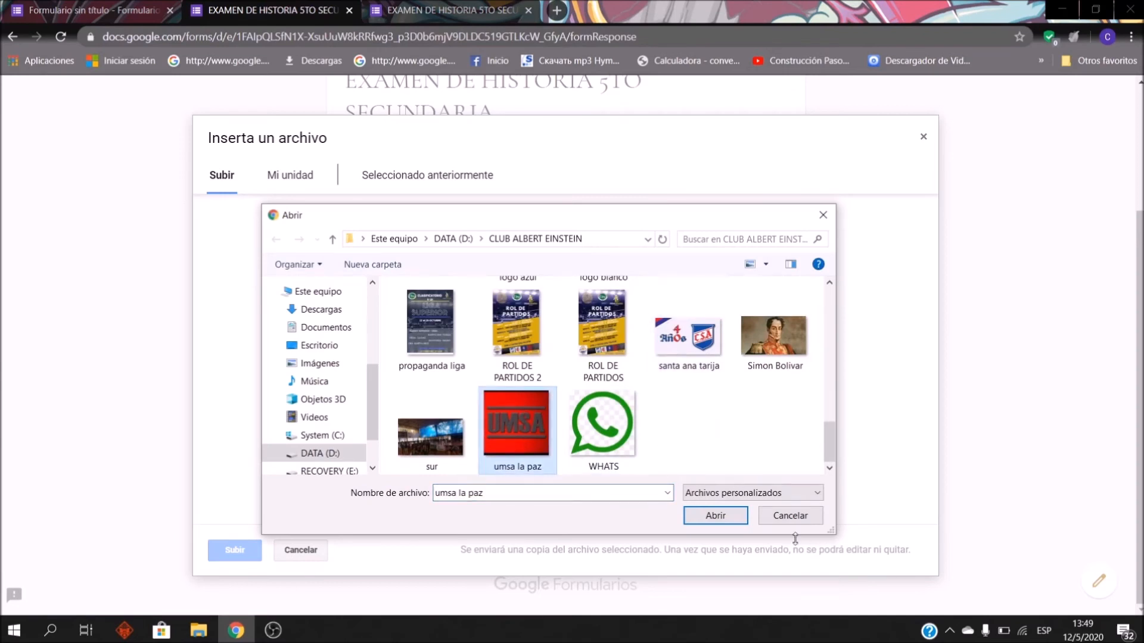
pyautogui.click(741, 520)
pyautogui.click(227, 549)
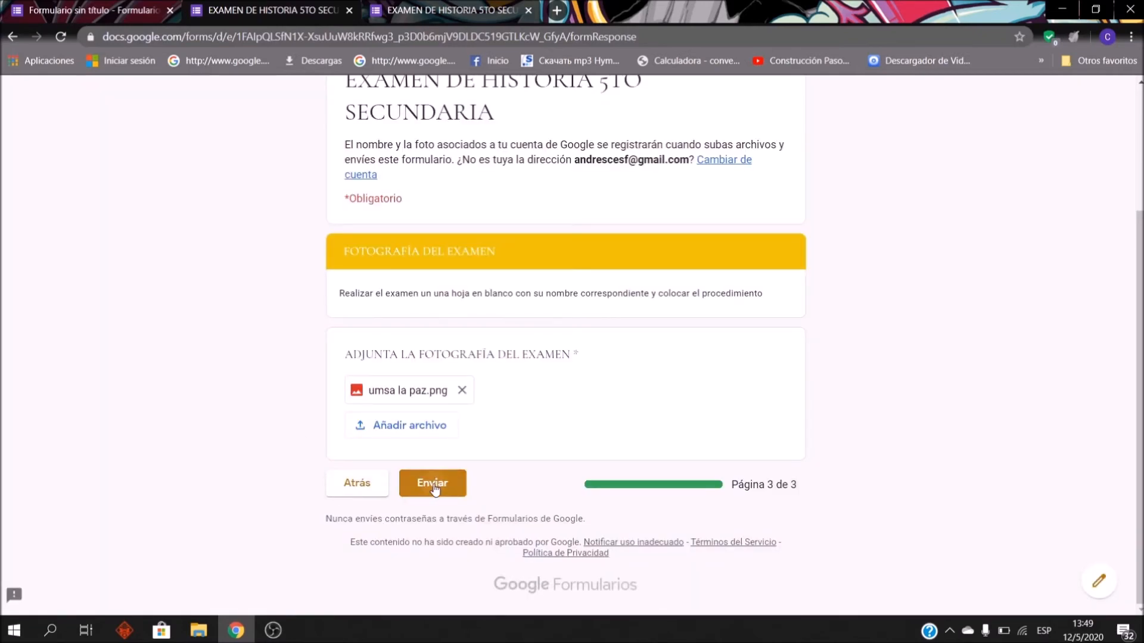
pyautogui.click(433, 484)
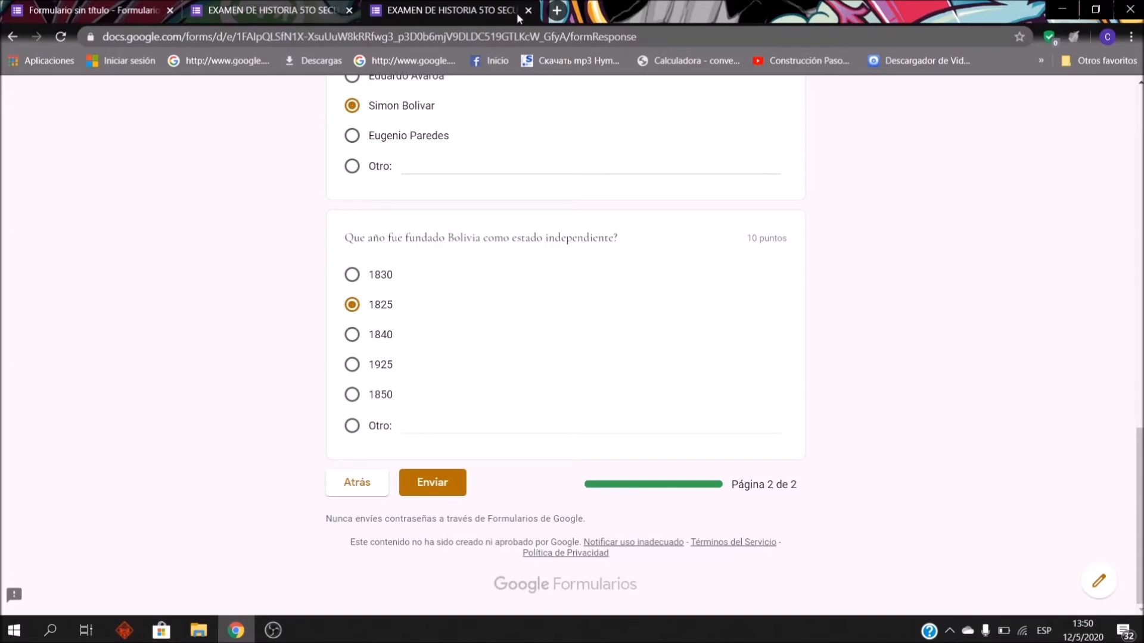
pyautogui.click(527, 11)
# Step: Abandon the leftover exam tab and look through the history exam questions in the editor
pyautogui.click(614, 132)
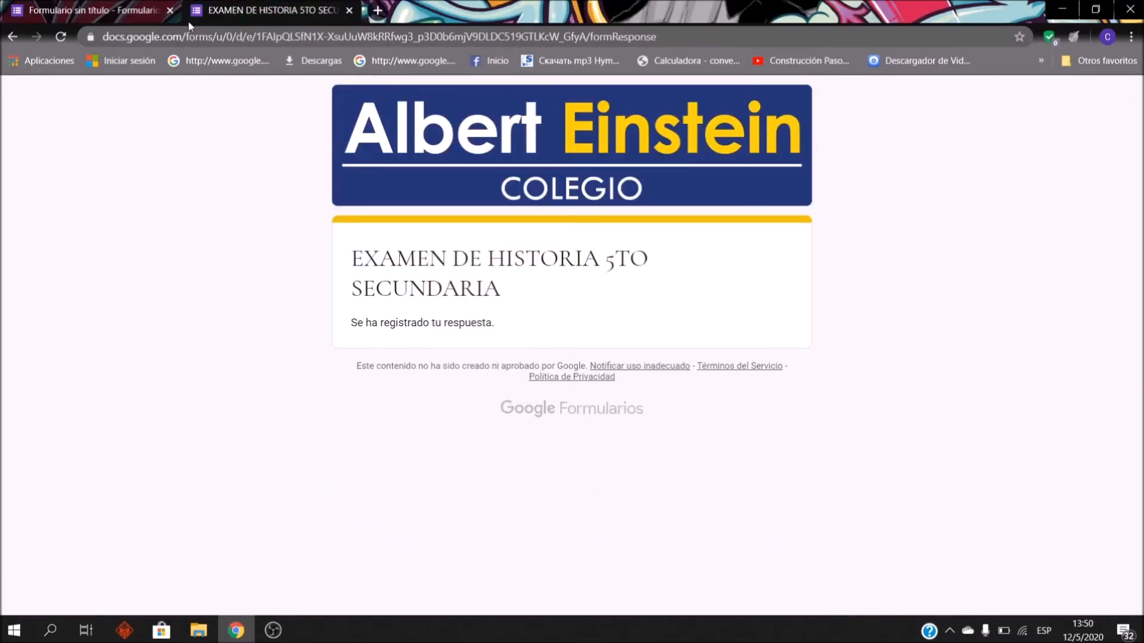
pyautogui.click(82, 9)
pyautogui.scroll(10, 882, 329)
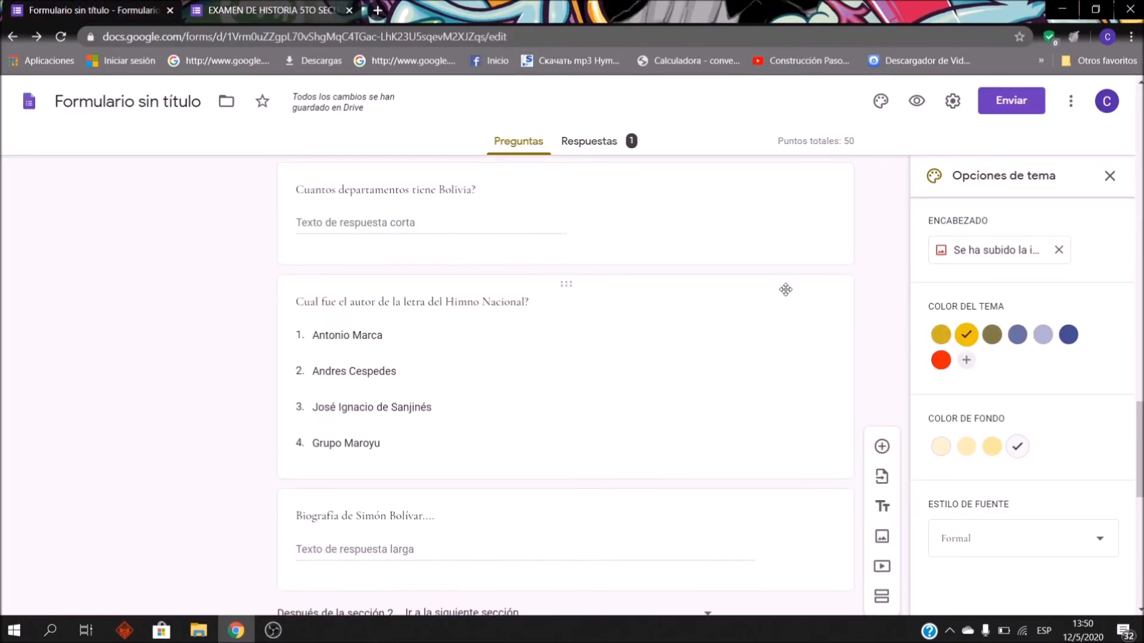
pyautogui.scroll(1, 733, 310)
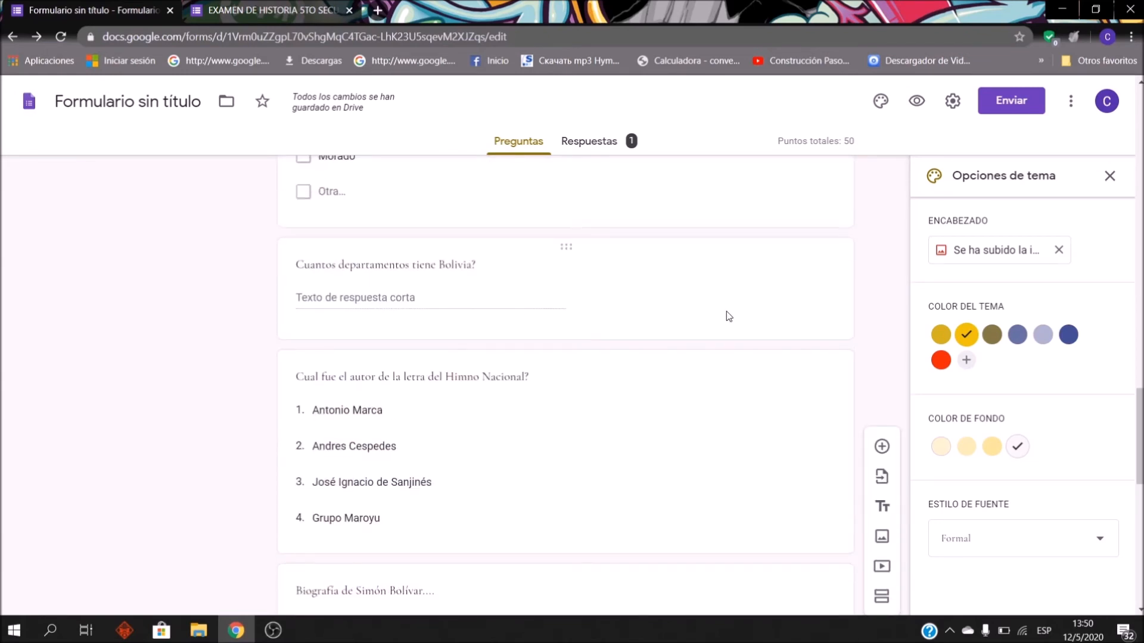
pyautogui.scroll(-13, 726, 317)
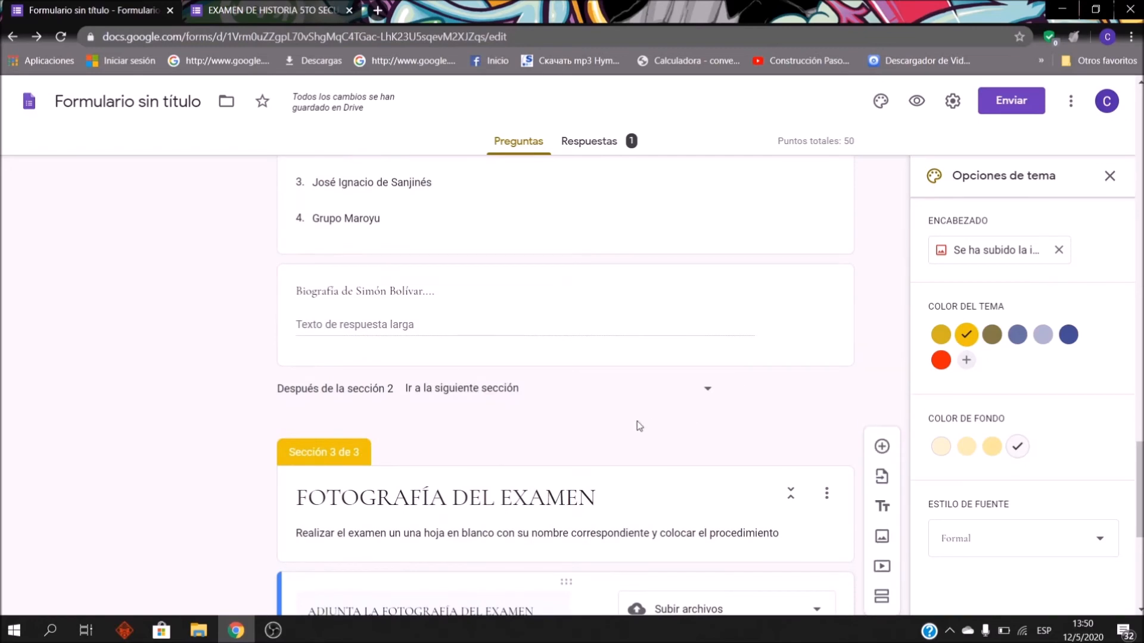
pyautogui.scroll(13, 531, 460)
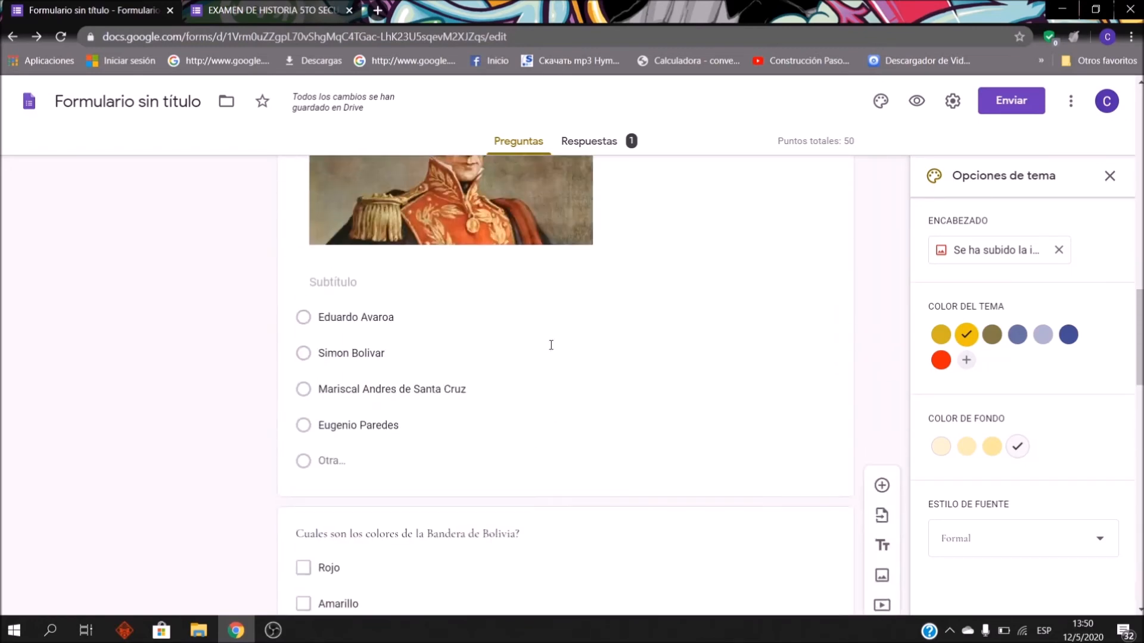
pyautogui.scroll(7, 549, 347)
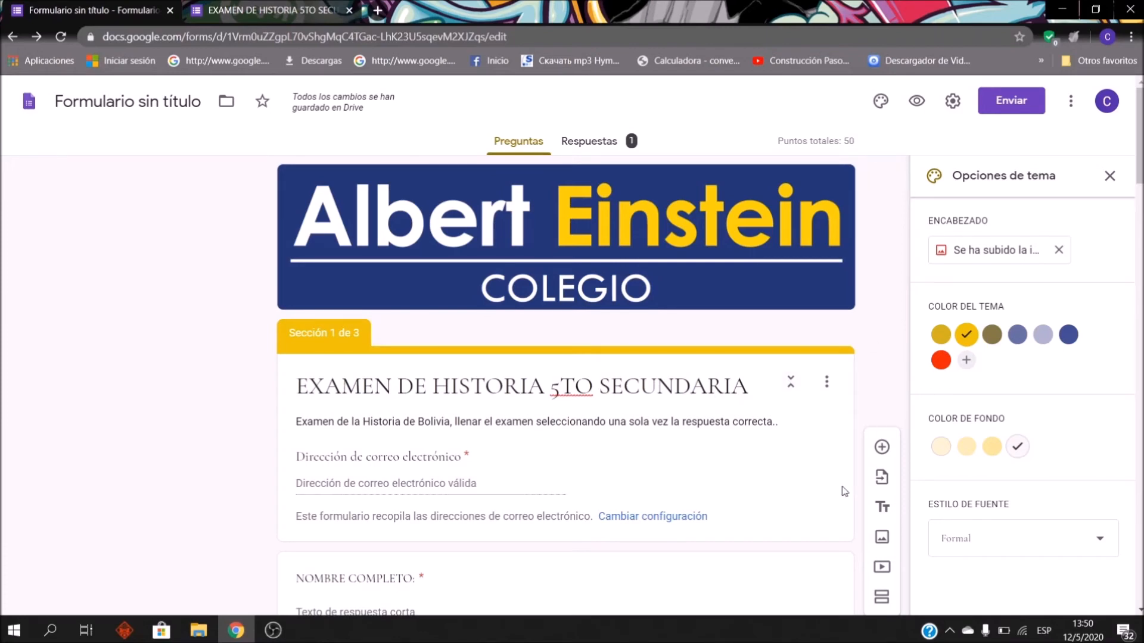
pyautogui.scroll(-3, 452, 462)
pyautogui.scroll(-6, 357, 444)
pyautogui.scroll(10, 216, 447)
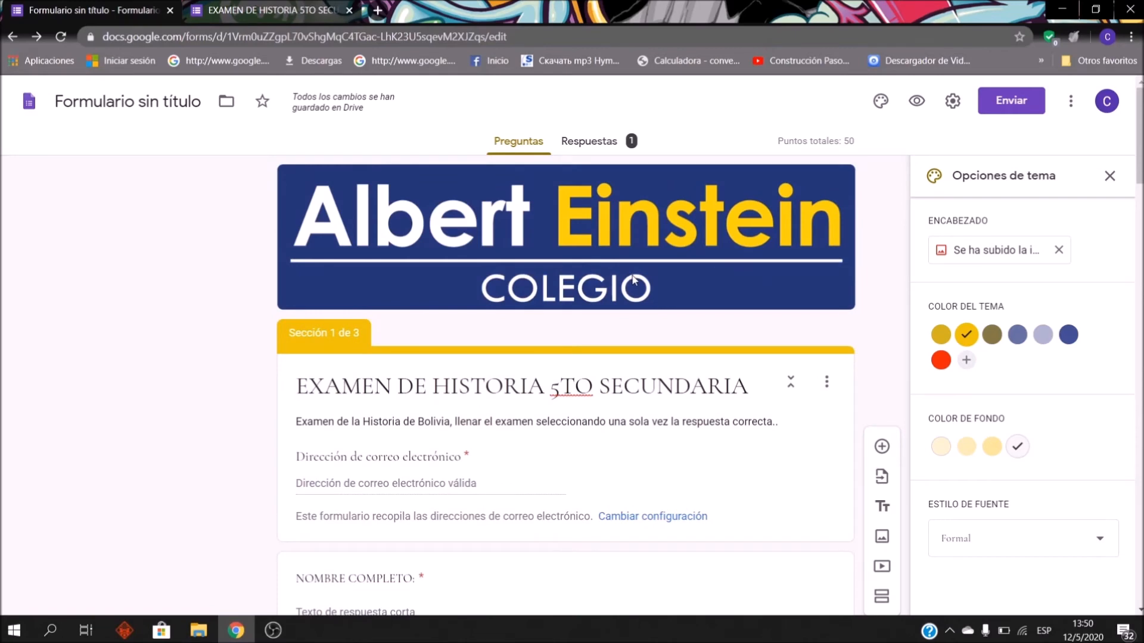
pyautogui.scroll(-15, 637, 287)
pyautogui.scroll(7, 654, 350)
pyautogui.scroll(10, 677, 382)
pyautogui.scroll(-8, 885, 246)
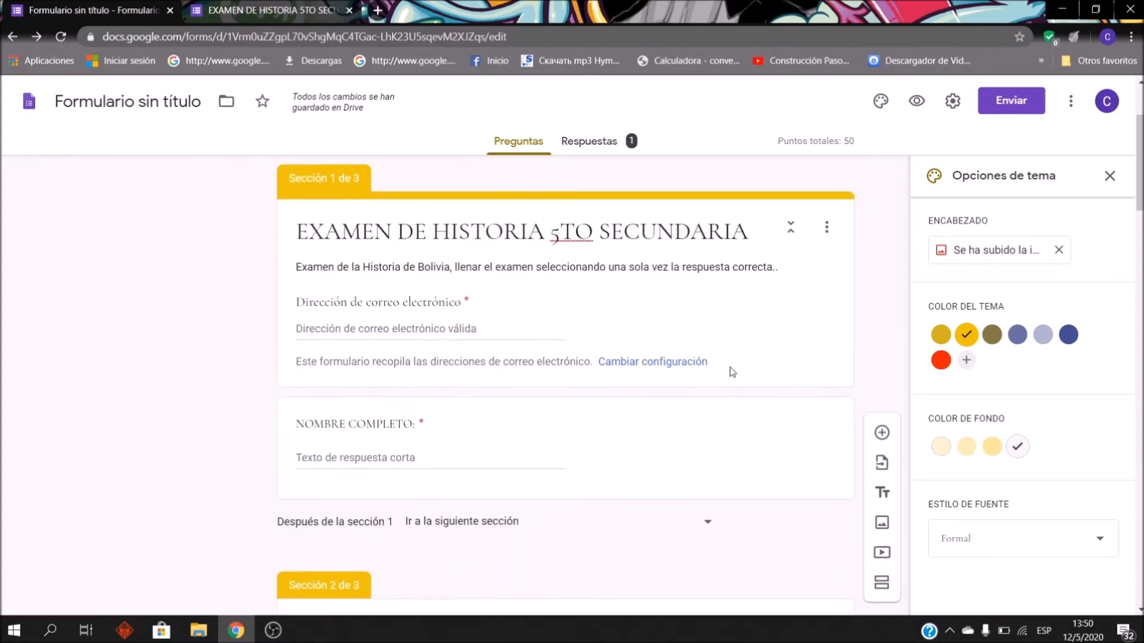
pyautogui.scroll(5, 766, 363)
pyautogui.scroll(4, 766, 363)
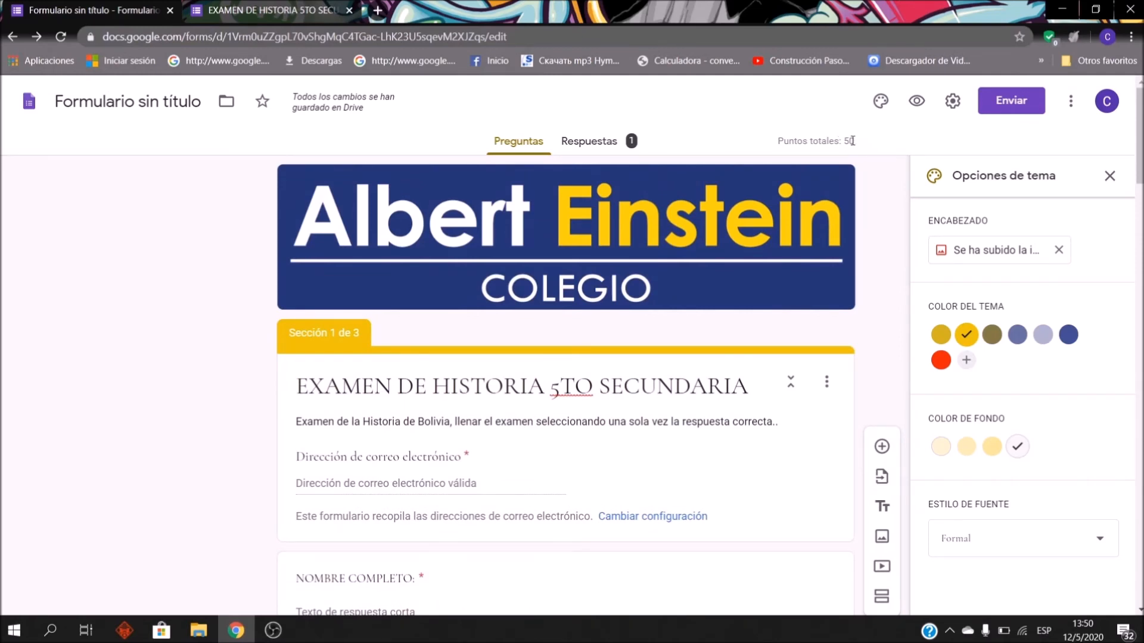
# Step: Open the Respuestas summary showing 1 response scored 40/50
pyautogui.scroll(-2, 732, 367)
pyautogui.scroll(-14, 732, 368)
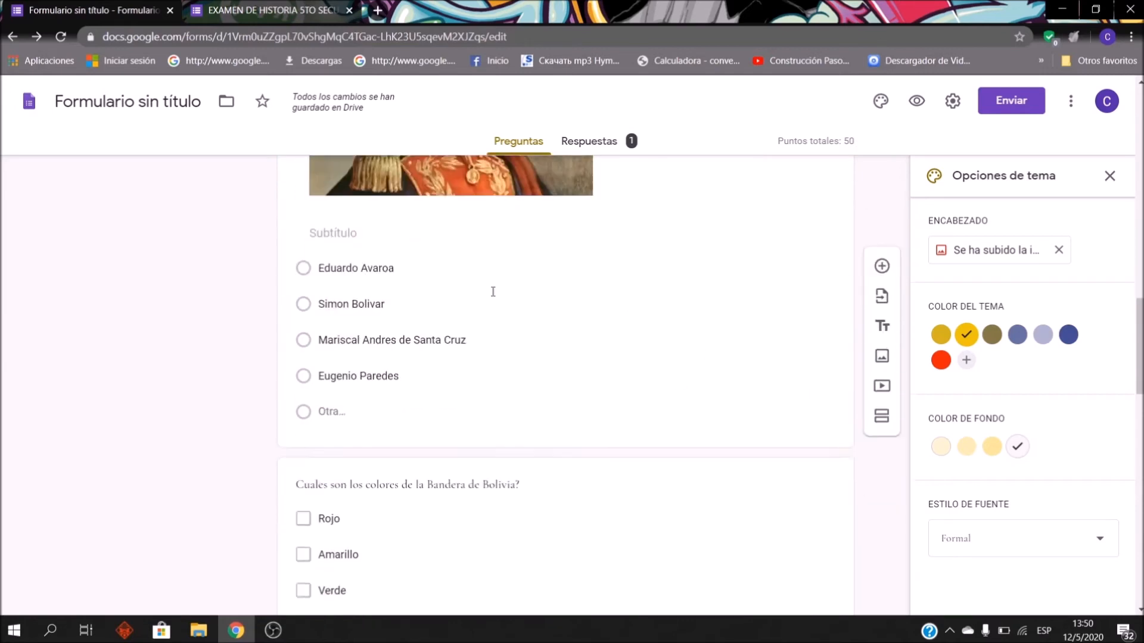
pyautogui.scroll(15, 678, 368)
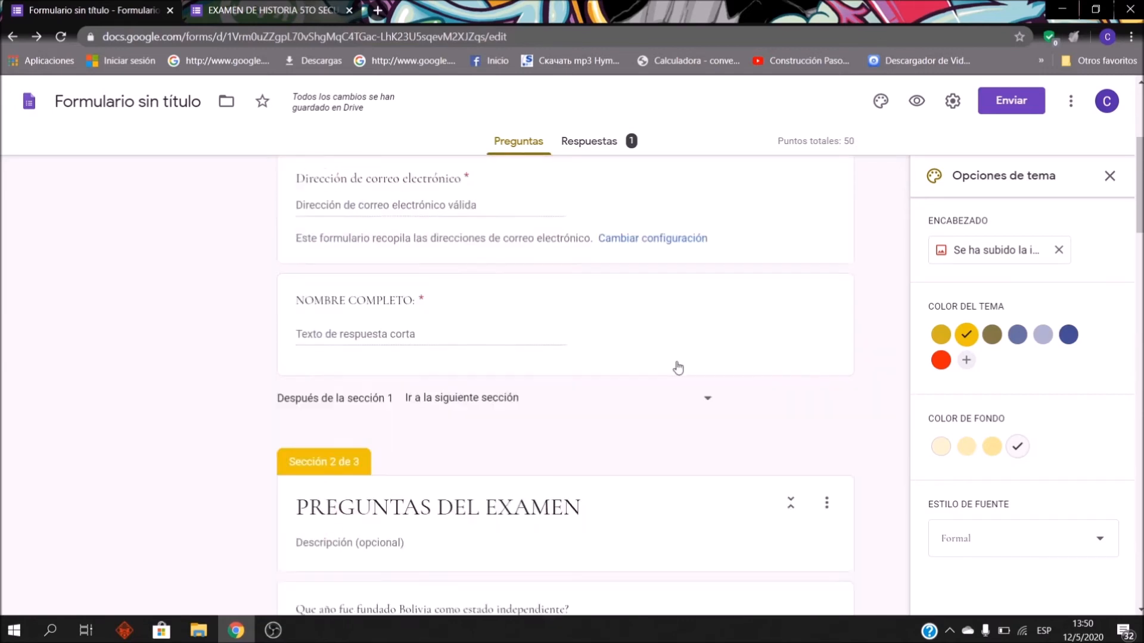
pyautogui.scroll(4, 678, 365)
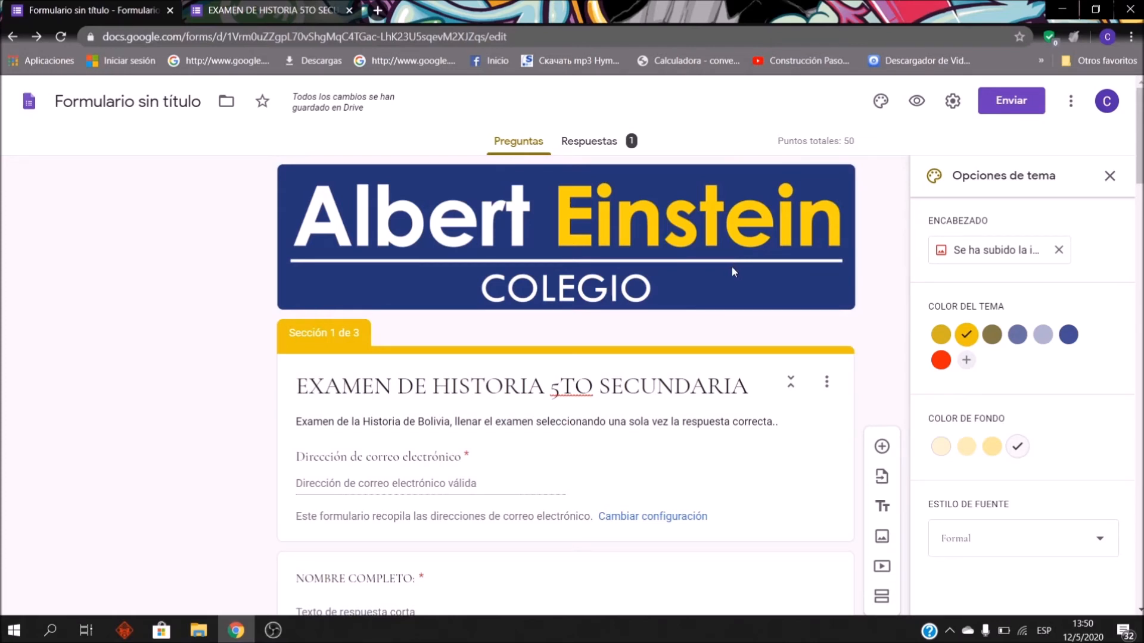
pyautogui.click(609, 136)
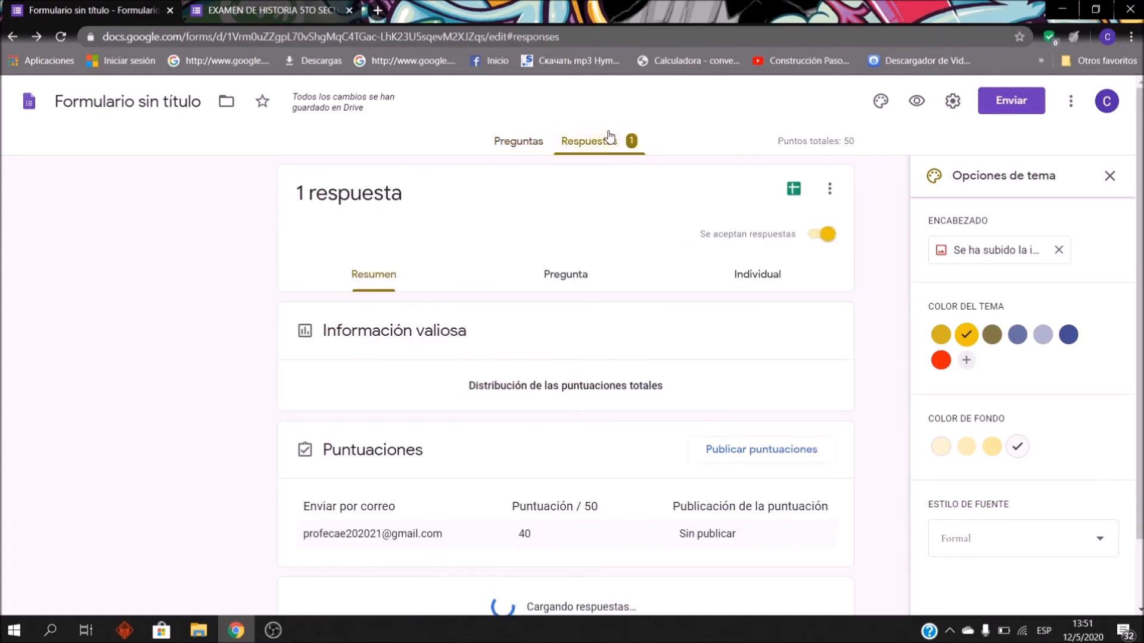
# Step: Close Opciones de tema, browse the summary charts, and switch to the per-question Pregunta view
pyautogui.click(1109, 176)
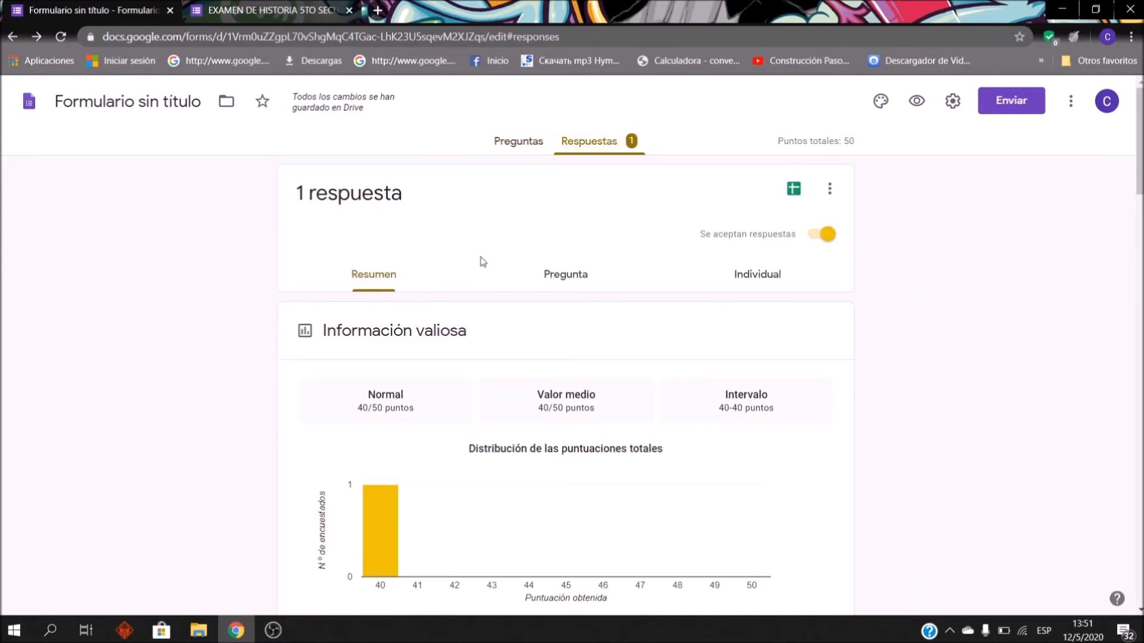
pyautogui.scroll(-1, 877, 206)
pyautogui.scroll(-10, 877, 205)
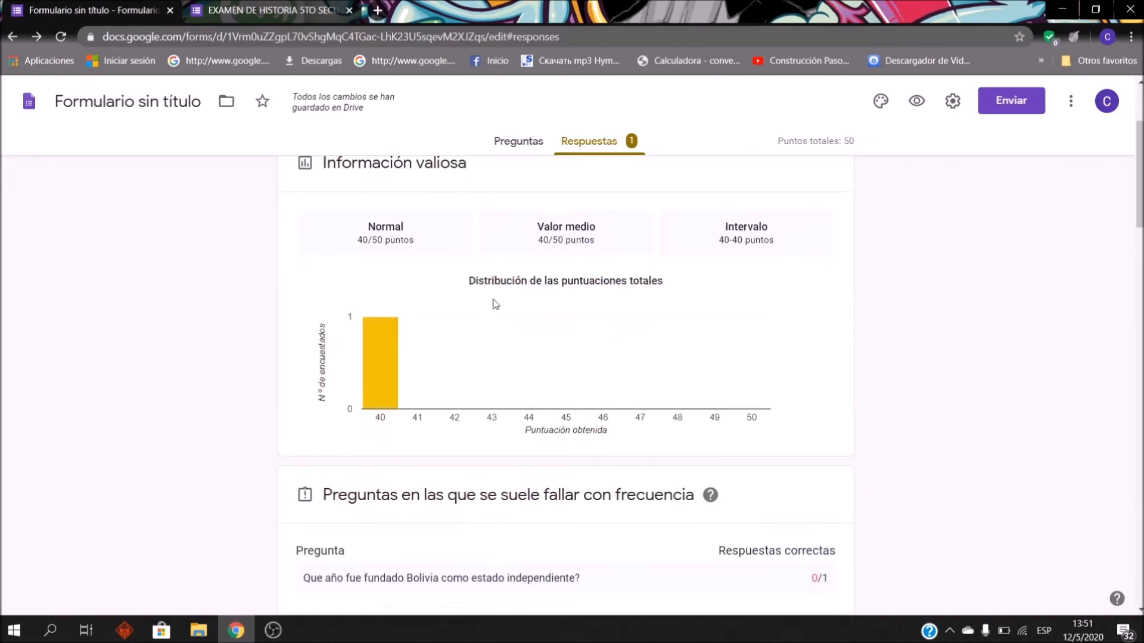
pyautogui.scroll(-4, 882, 436)
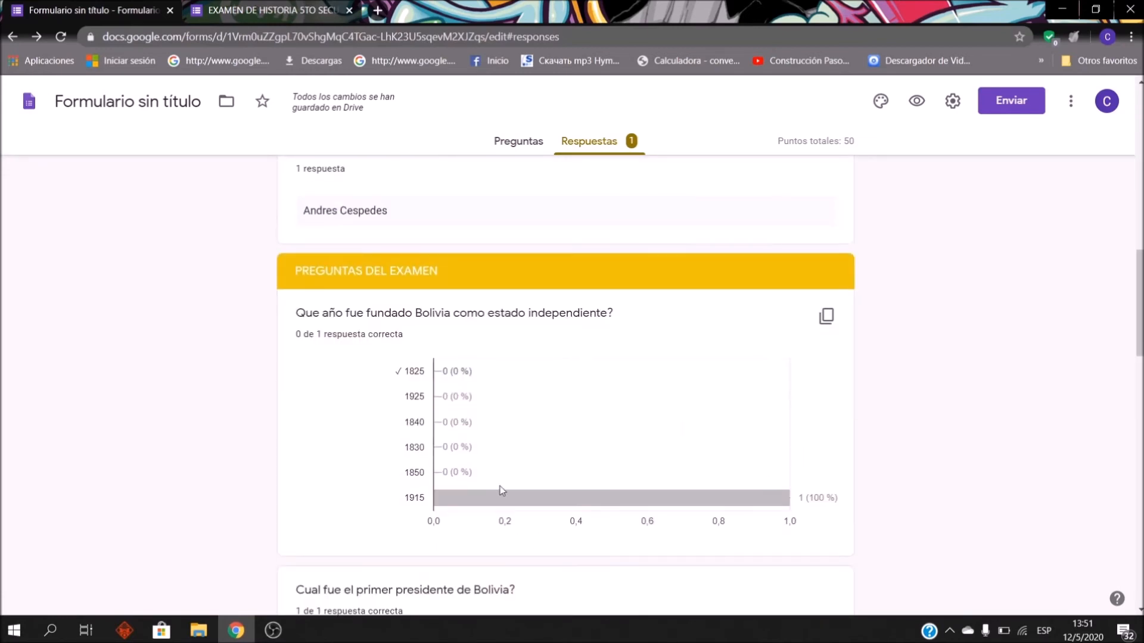
pyautogui.scroll(5, 471, 462)
pyautogui.scroll(-5, 575, 308)
pyautogui.scroll(-3, 575, 309)
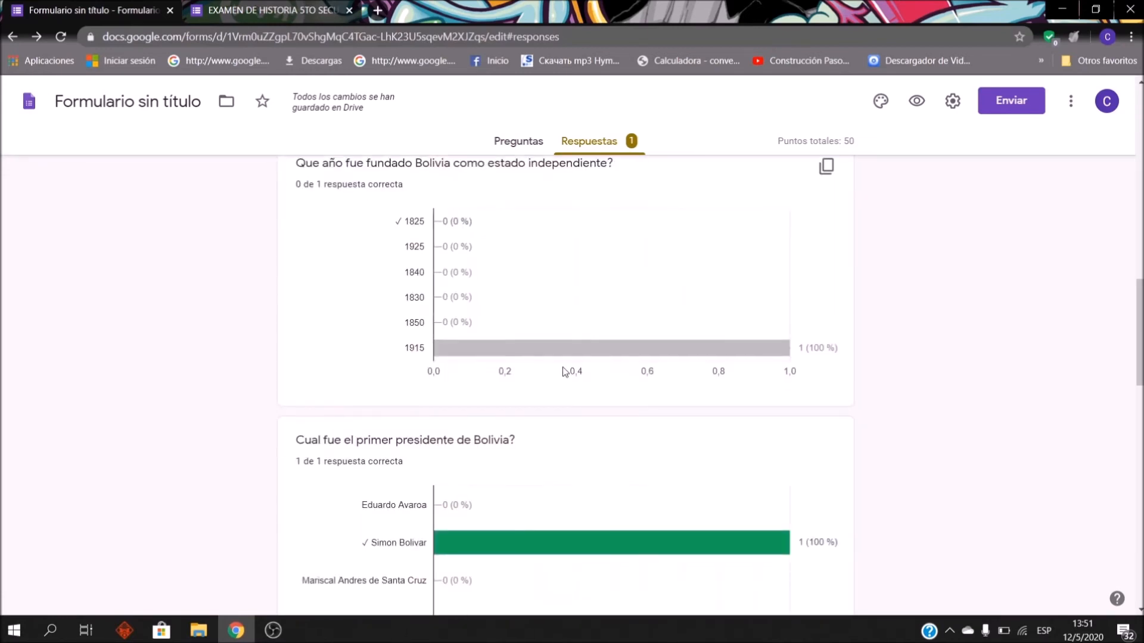
pyautogui.moveTo(649, 352)
pyautogui.scroll(-4, 595, 333)
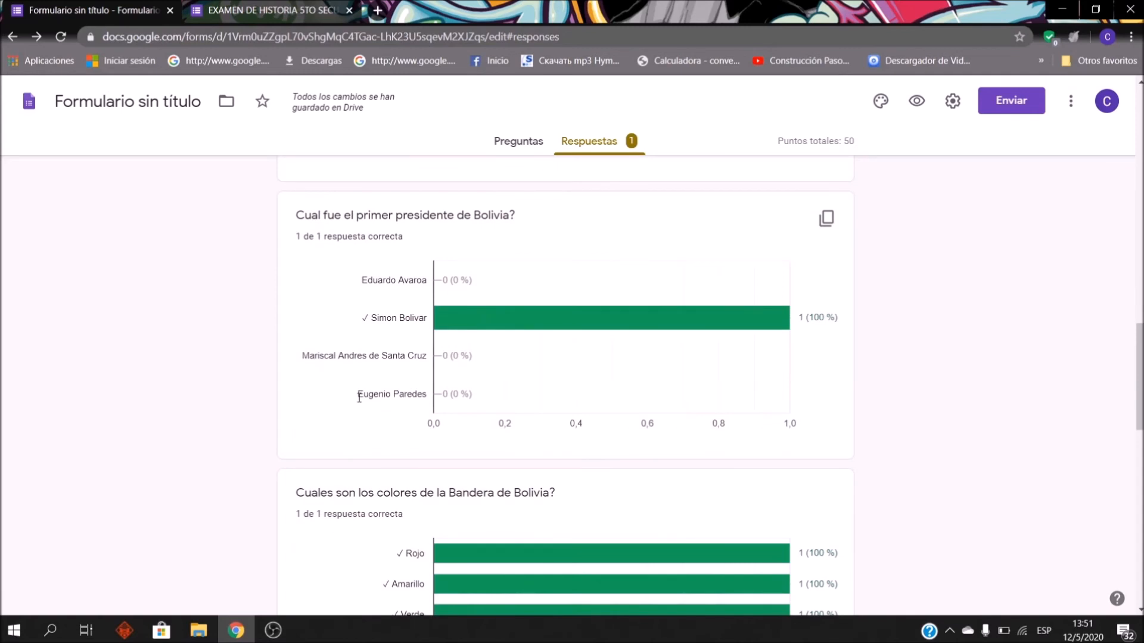
pyautogui.scroll(-8, 355, 397)
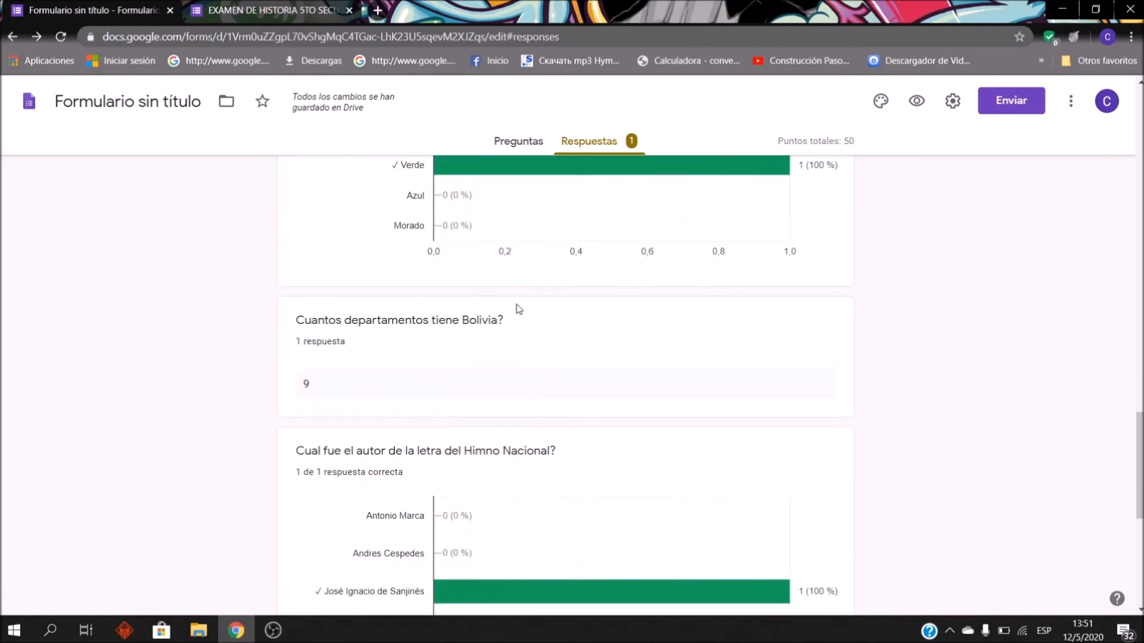
pyautogui.scroll(-7, 407, 265)
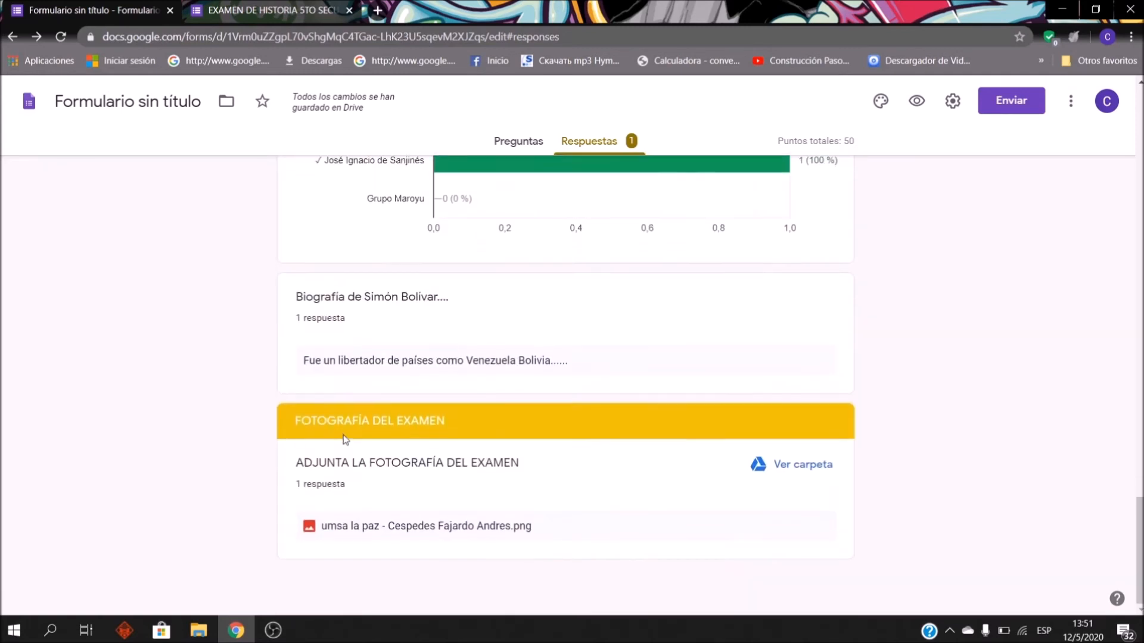
pyautogui.scroll(5, 484, 456)
pyautogui.scroll(-4, 454, 373)
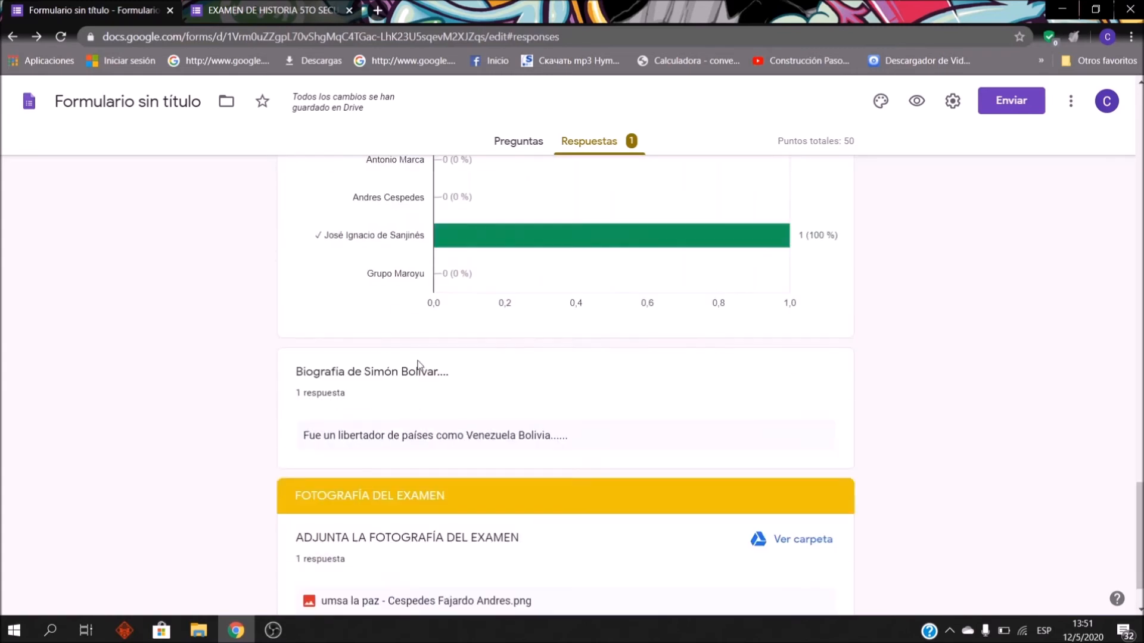
pyautogui.scroll(20, 548, 277)
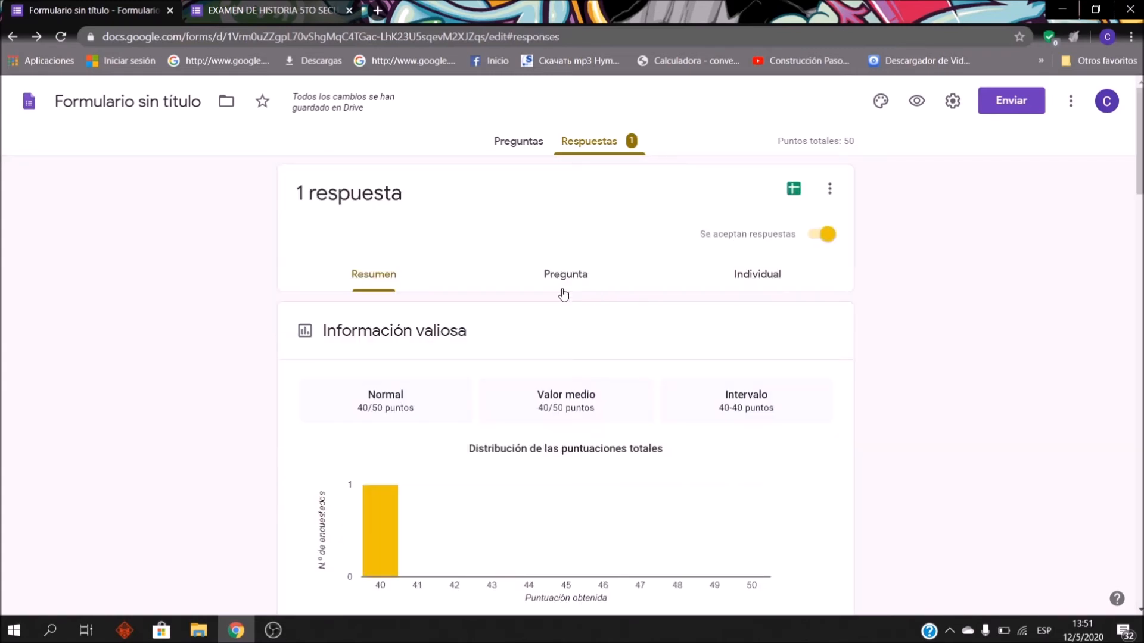
pyautogui.click(562, 285)
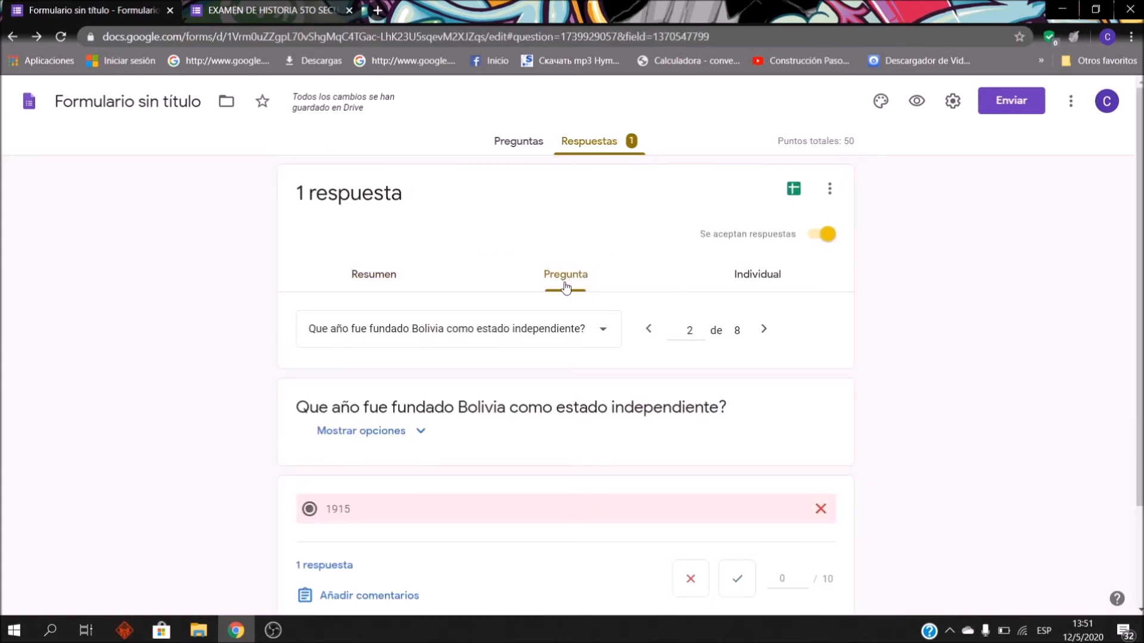
pyautogui.scroll(-2, 581, 250)
# Step: Check the first-president and departments answers, then view the individual 40/50 submission
pyautogui.click(603, 202)
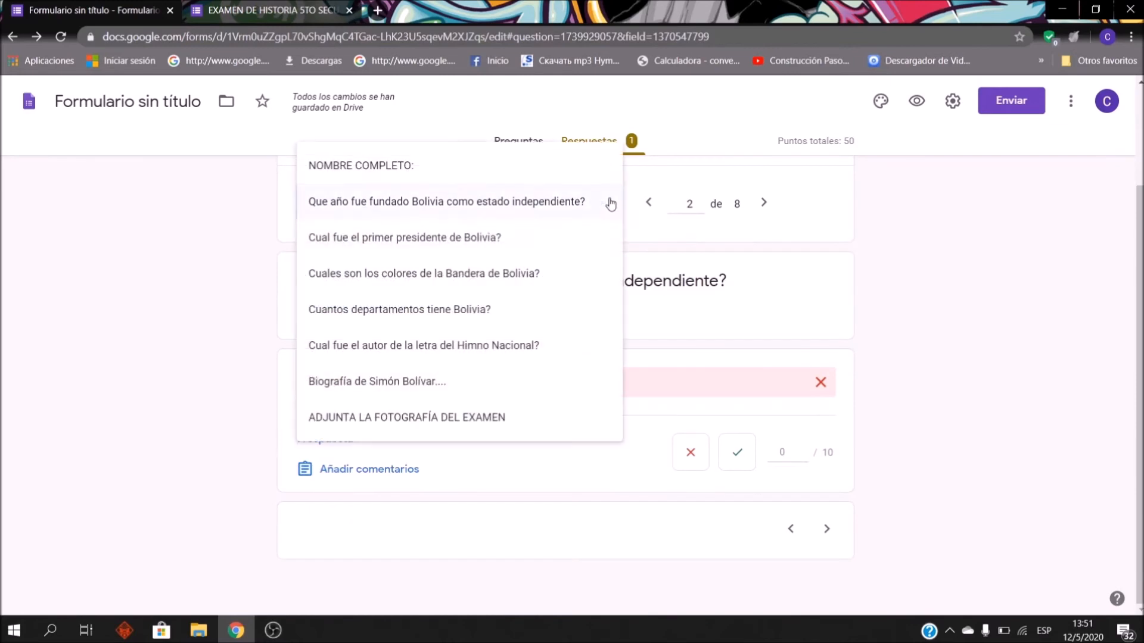
pyautogui.click(485, 250)
pyautogui.scroll(2, 560, 330)
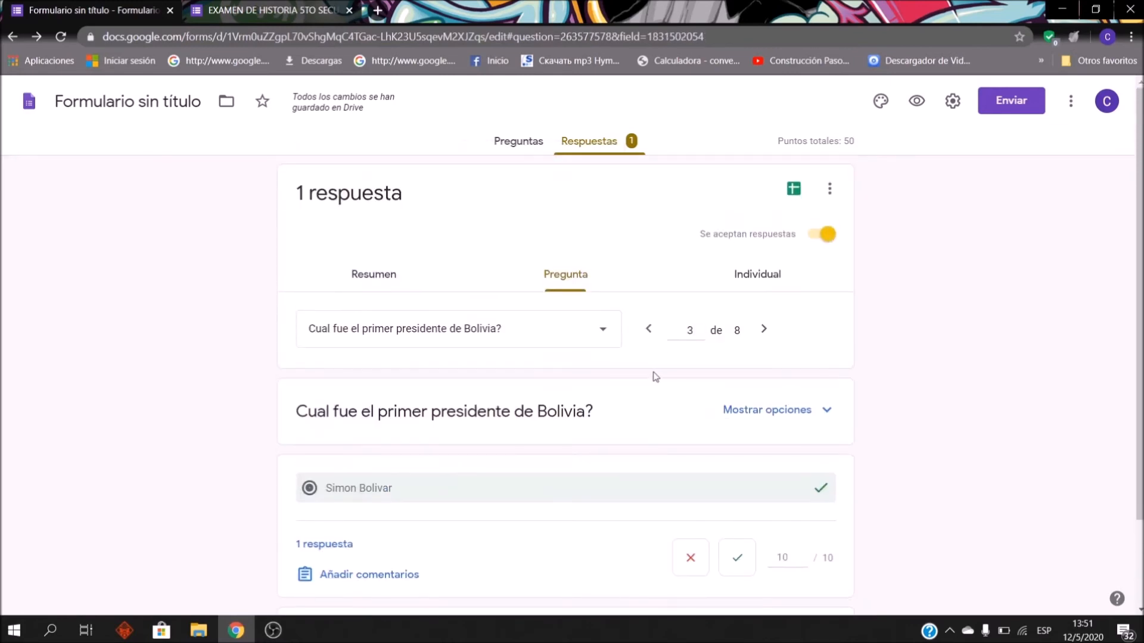
pyautogui.click(602, 331)
pyautogui.click(459, 399)
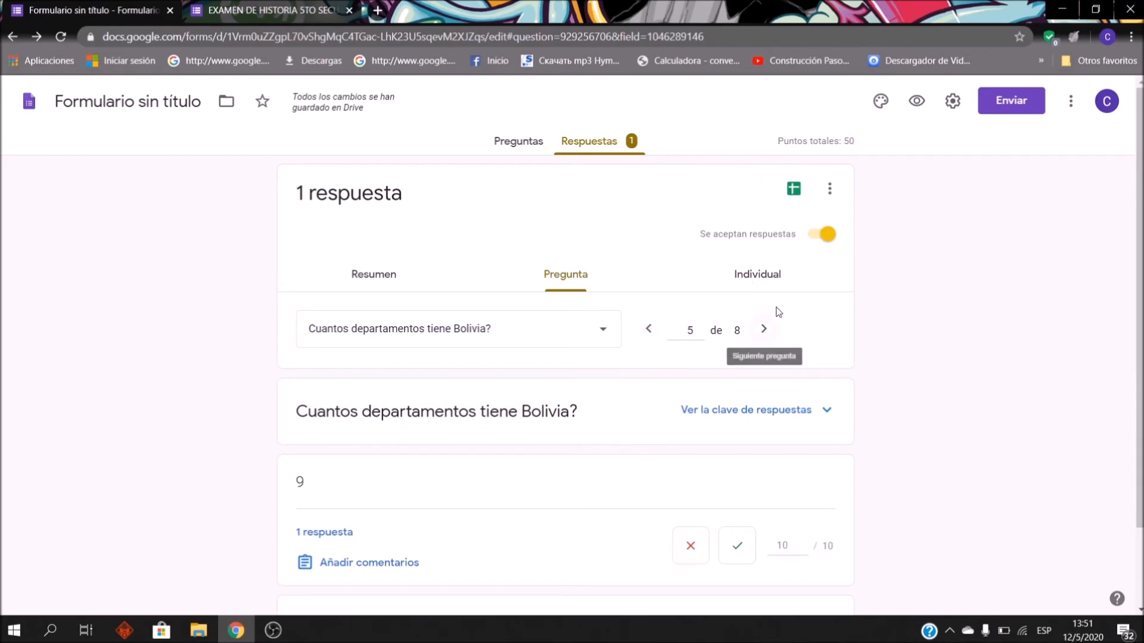
pyautogui.click(767, 280)
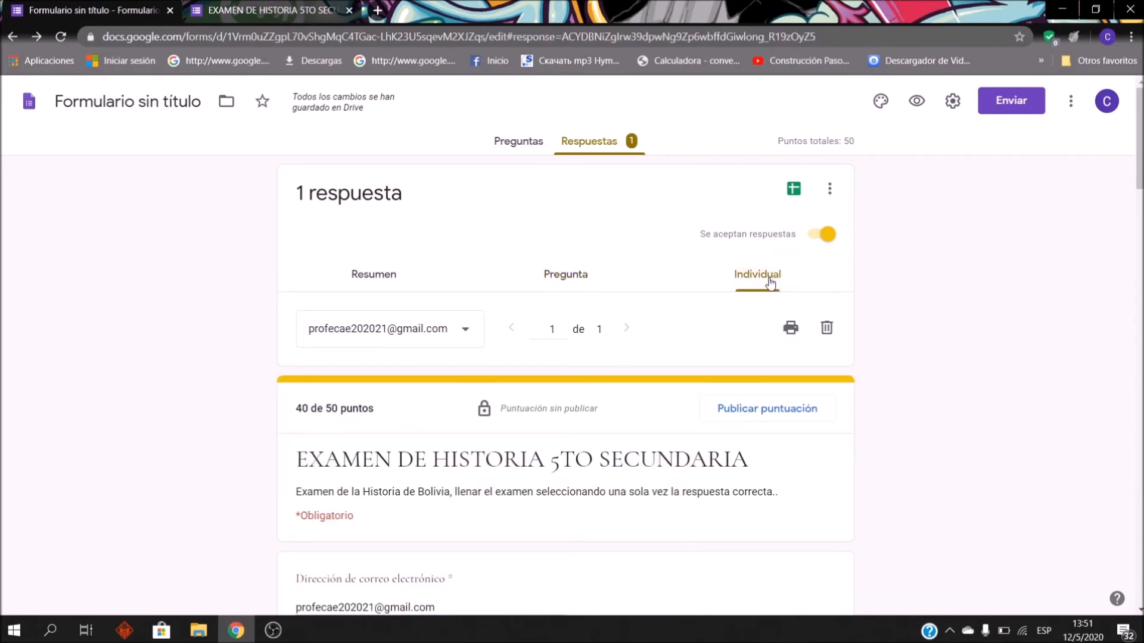
# Step: Scroll up and down through the single history exam response scored 40 of 50
pyautogui.scroll(-2, 671, 365)
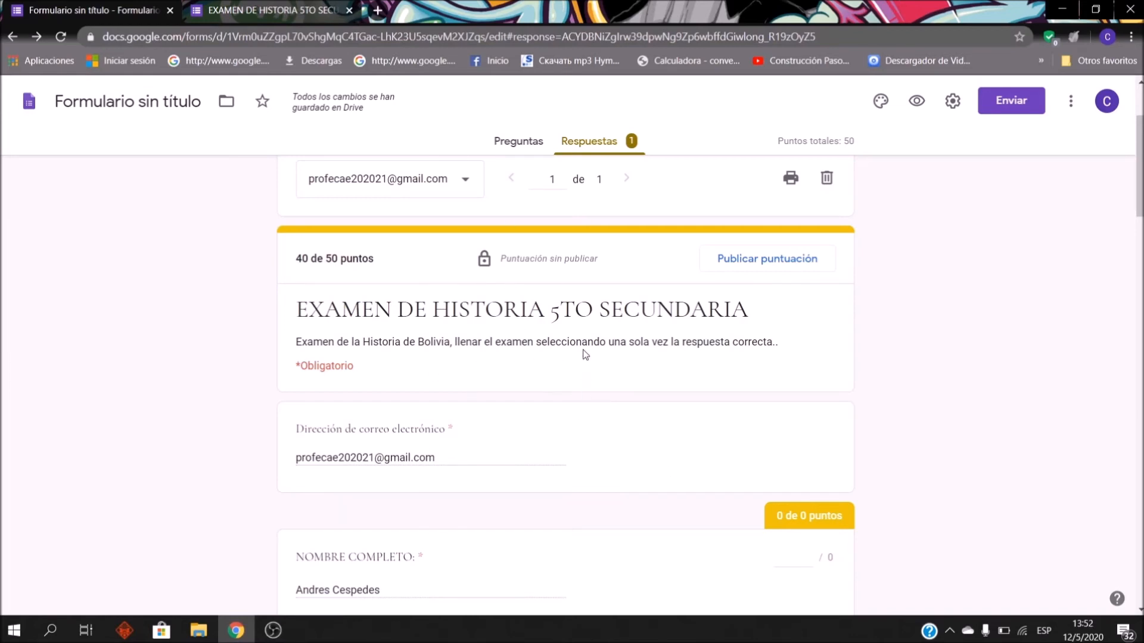
pyautogui.scroll(-3, 586, 355)
pyautogui.scroll(2, 421, 365)
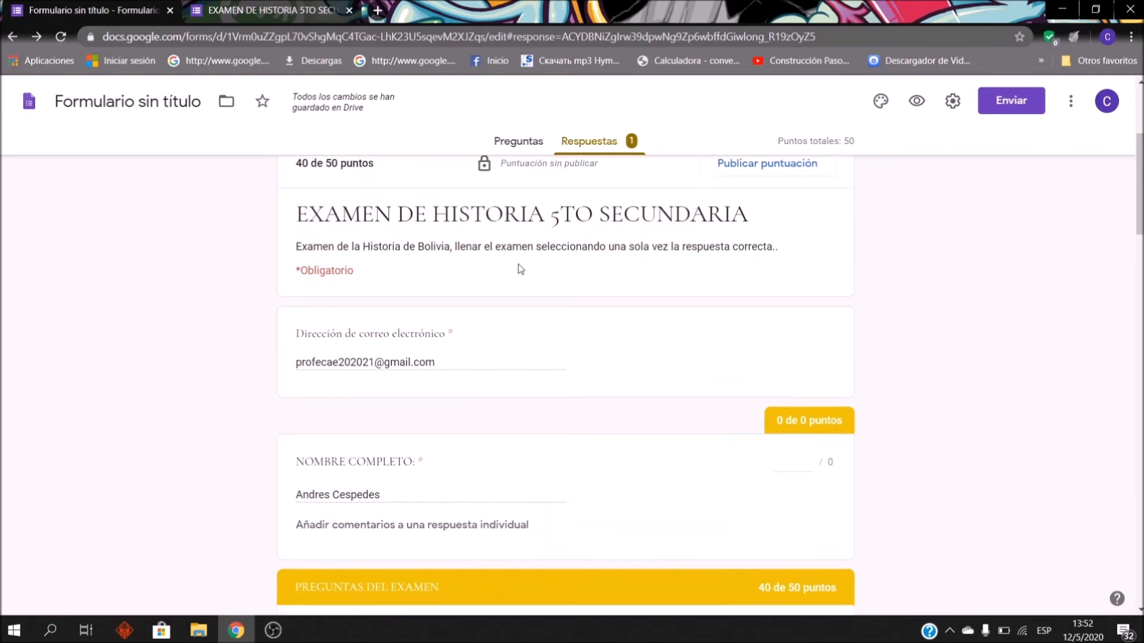
pyautogui.scroll(-2, 496, 324)
pyautogui.scroll(-3, 635, 275)
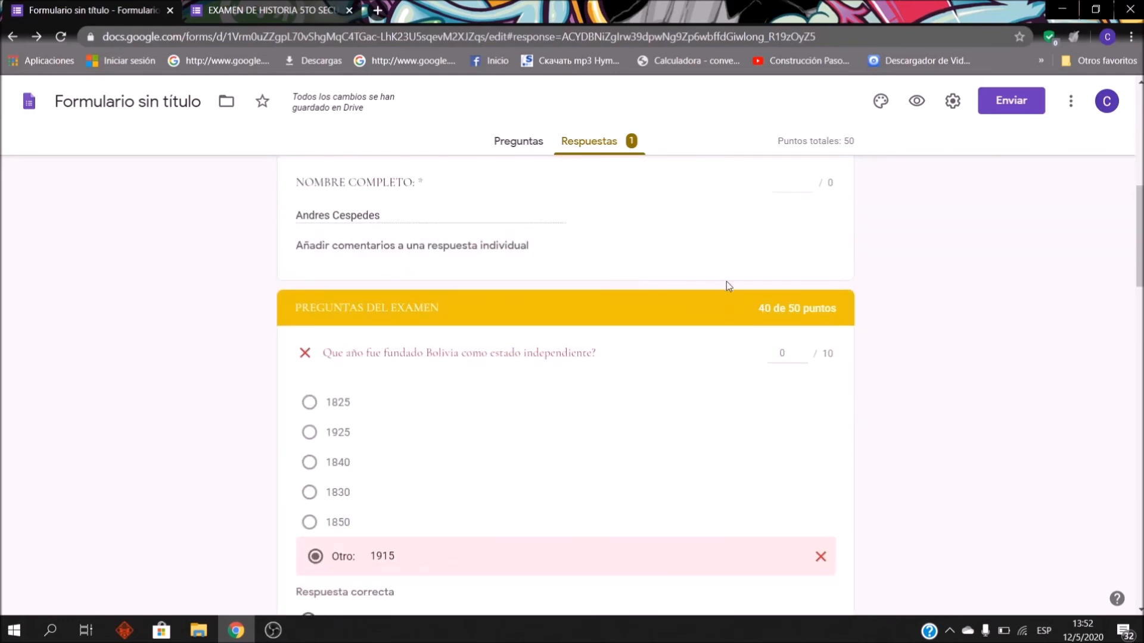
pyautogui.scroll(-4, 643, 291)
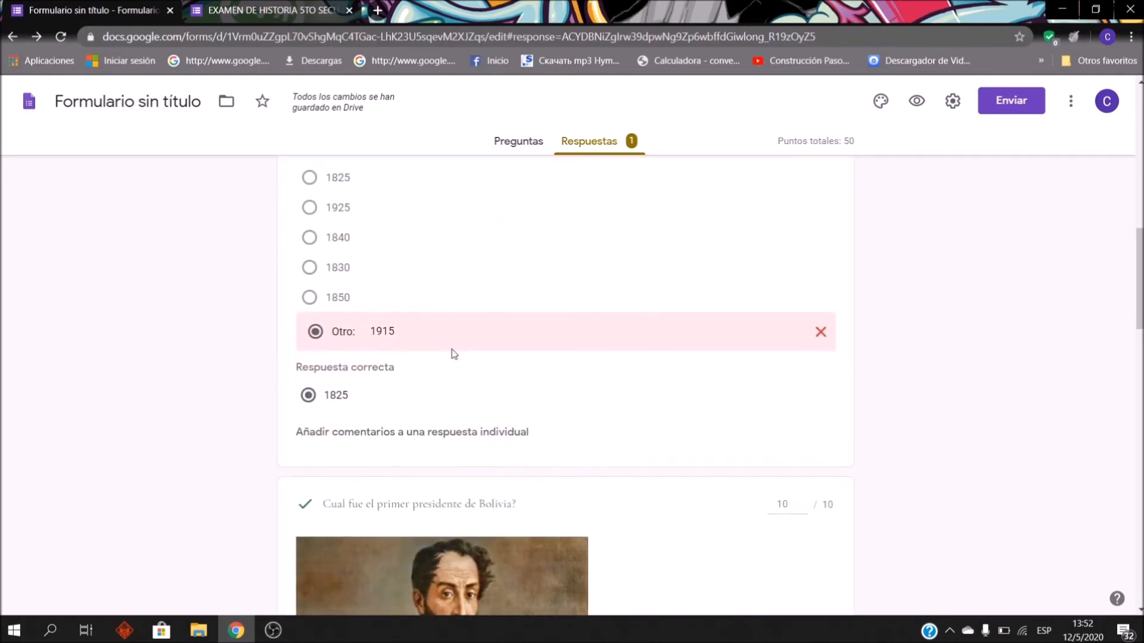
pyautogui.scroll(2, 365, 297)
pyautogui.scroll(-2, 363, 331)
pyautogui.scroll(3, 441, 340)
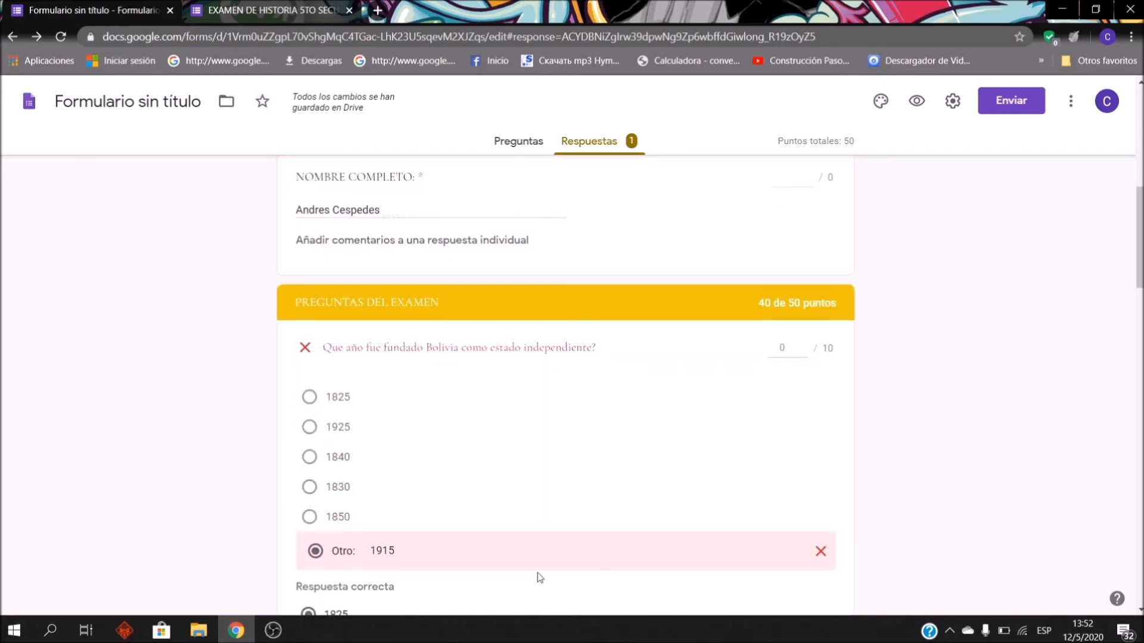
pyautogui.scroll(3, 538, 573)
pyautogui.scroll(3, 419, 373)
pyautogui.scroll(-15, 423, 297)
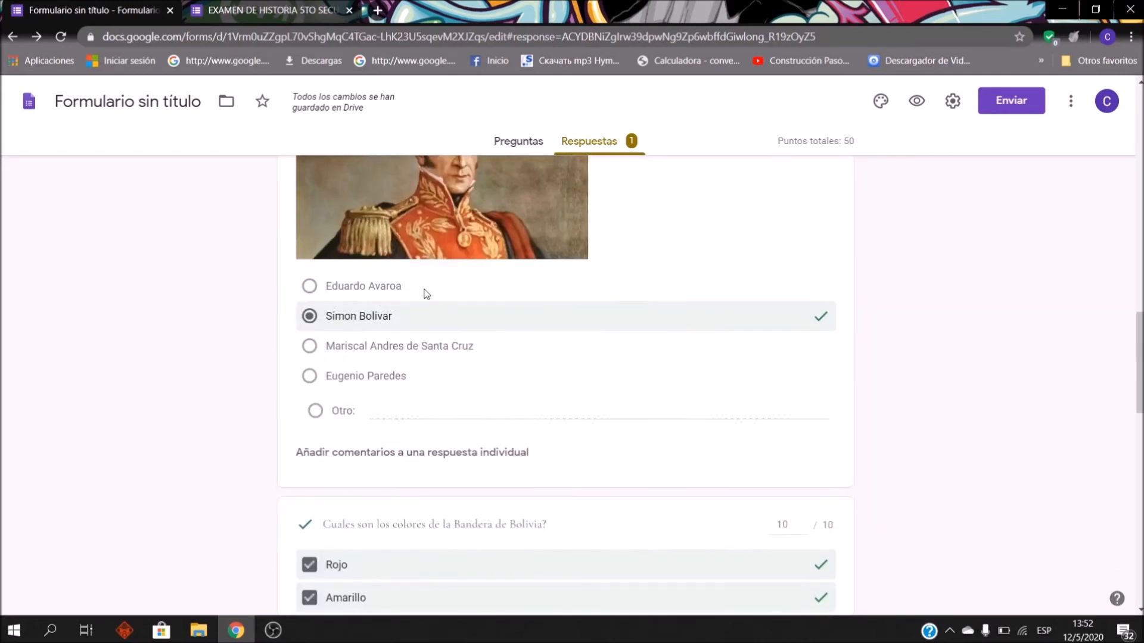
pyautogui.scroll(-9, 624, 324)
pyautogui.scroll(-1, 530, 424)
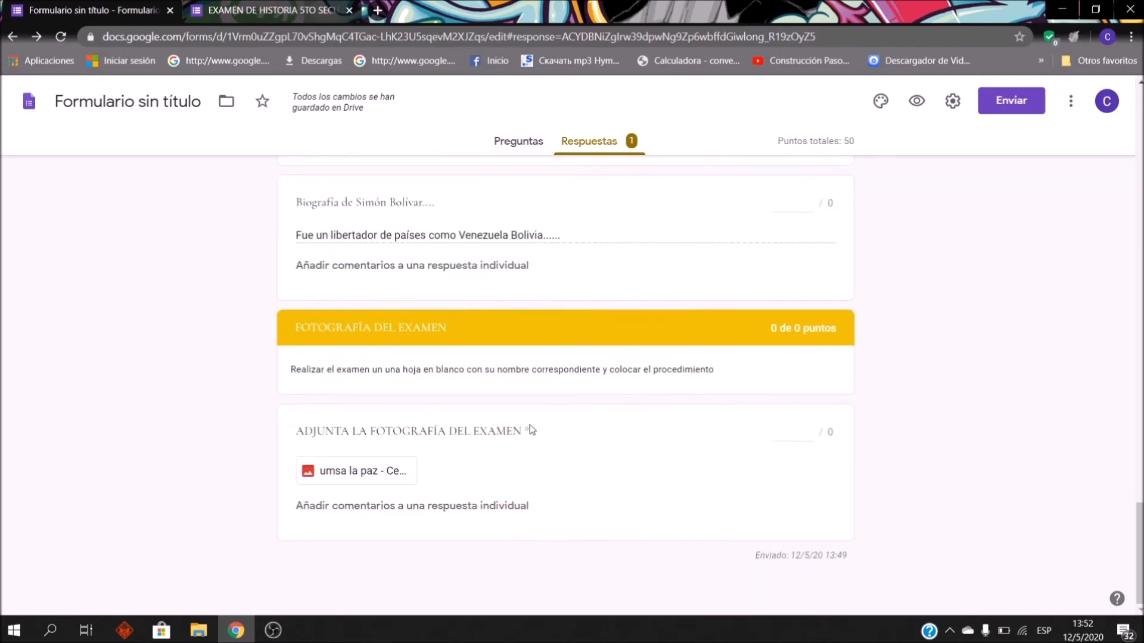
pyautogui.scroll(15, 350, 443)
pyautogui.scroll(15, 350, 447)
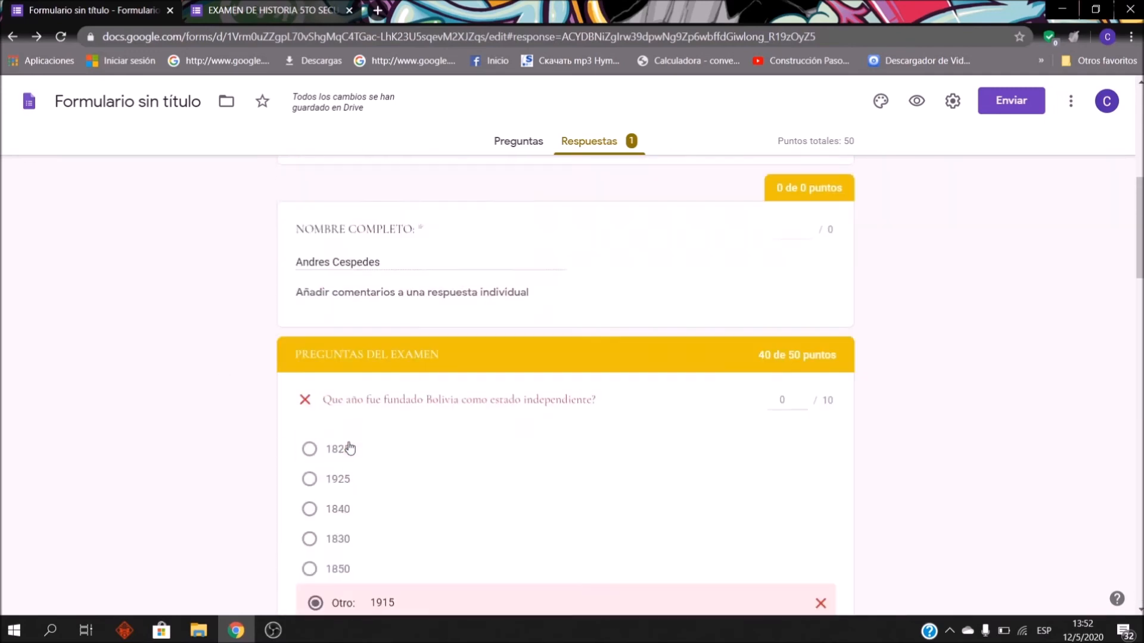
pyautogui.scroll(-4, 446, 396)
pyautogui.scroll(4, 574, 332)
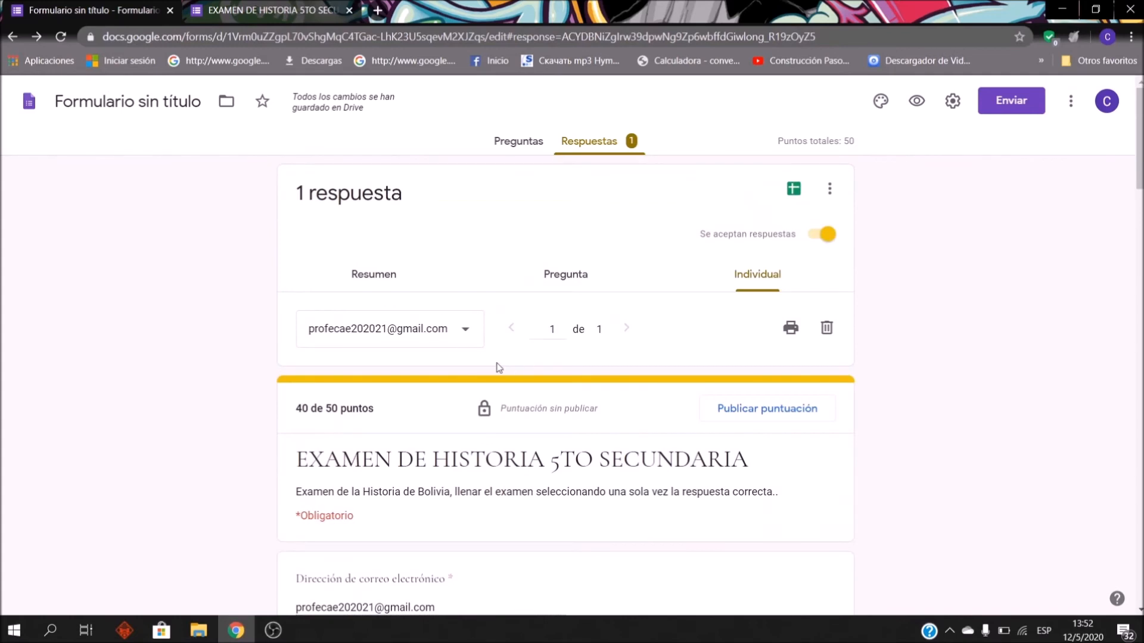
# Step: Check the respondent list, then start linking the responses to a spreadsheet
pyautogui.click(477, 341)
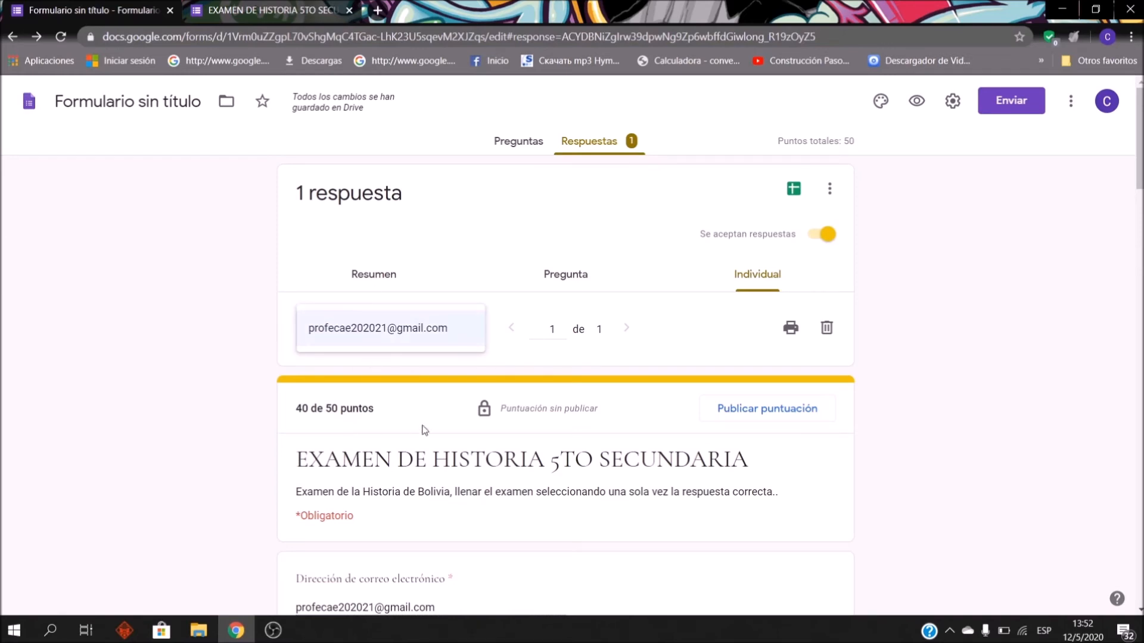
pyautogui.click(674, 455)
pyautogui.scroll(-2, 603, 411)
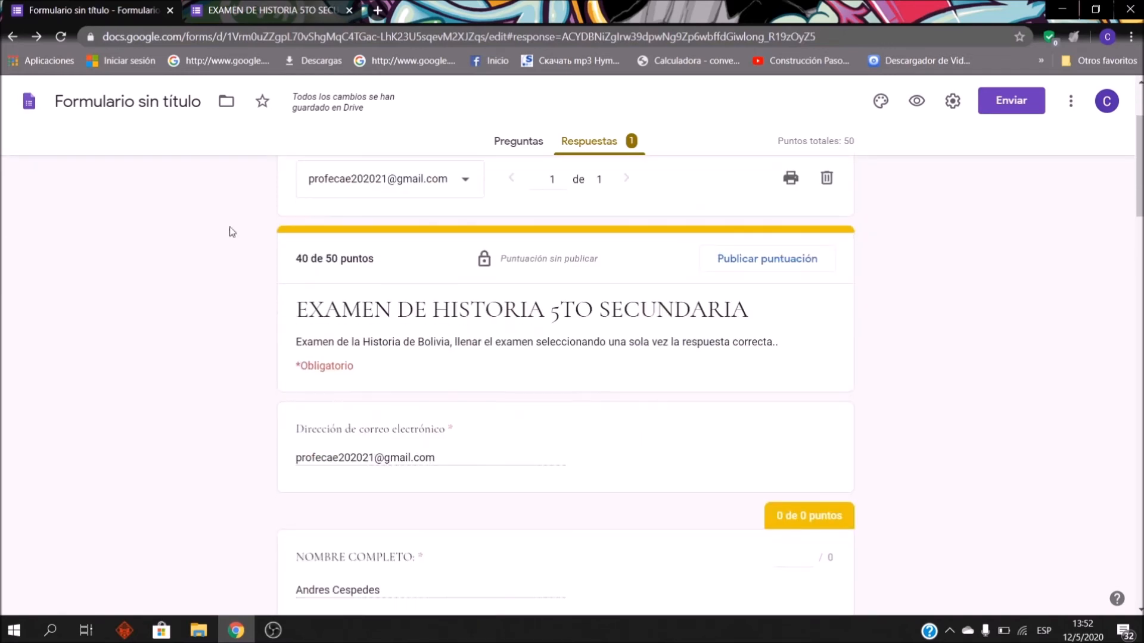
pyautogui.scroll(2, 907, 303)
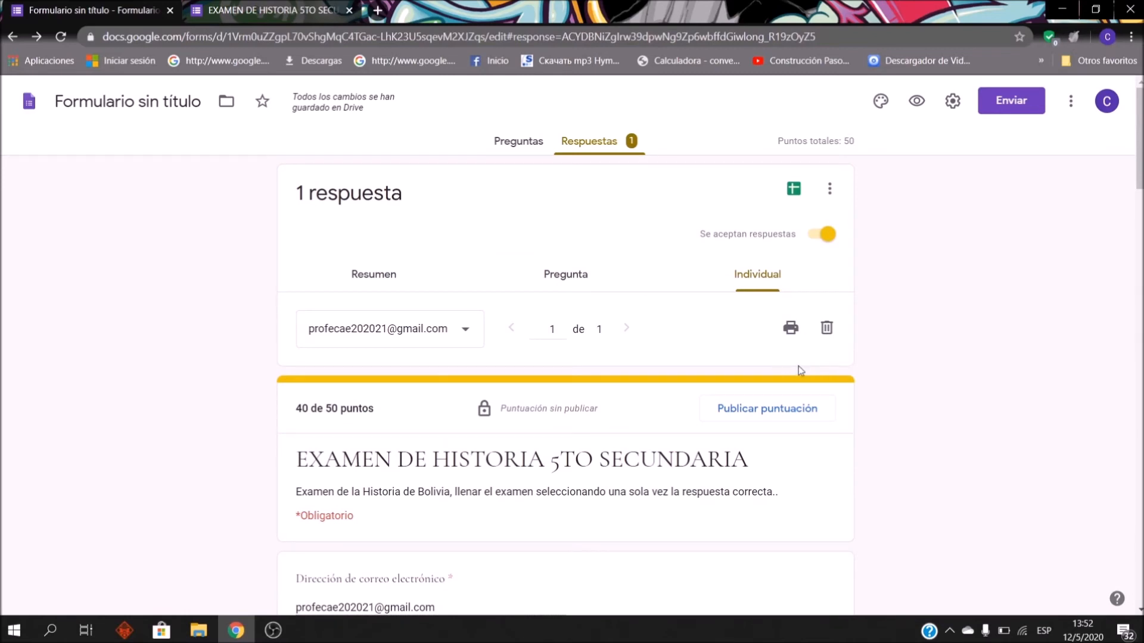
pyautogui.scroll(-2, 774, 286)
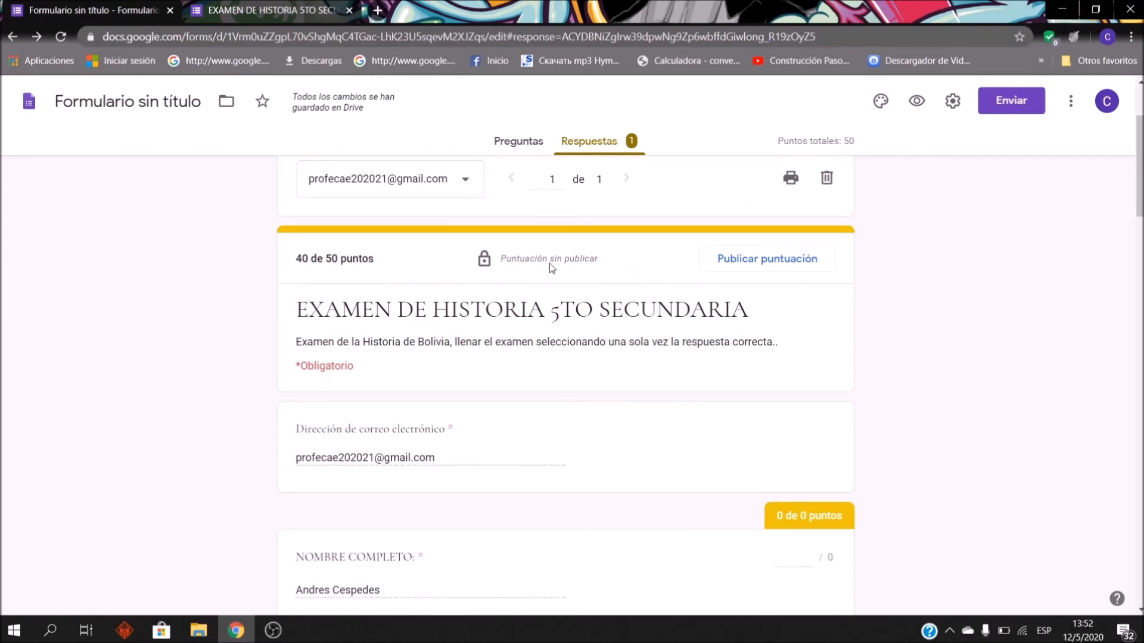
pyautogui.scroll(2, 709, 366)
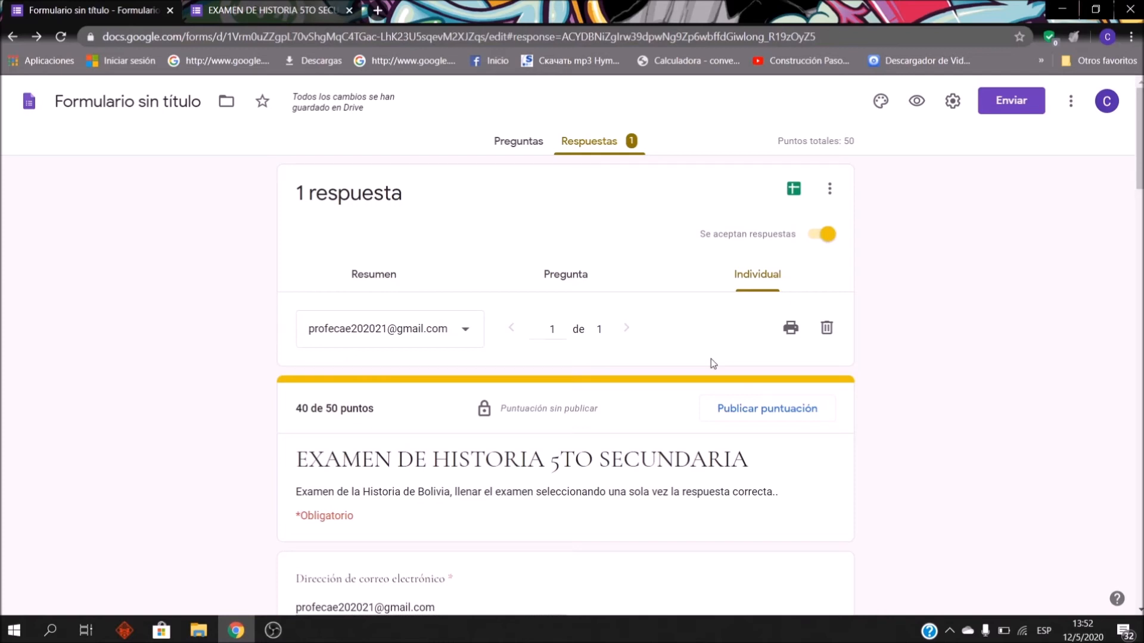
pyautogui.click(800, 190)
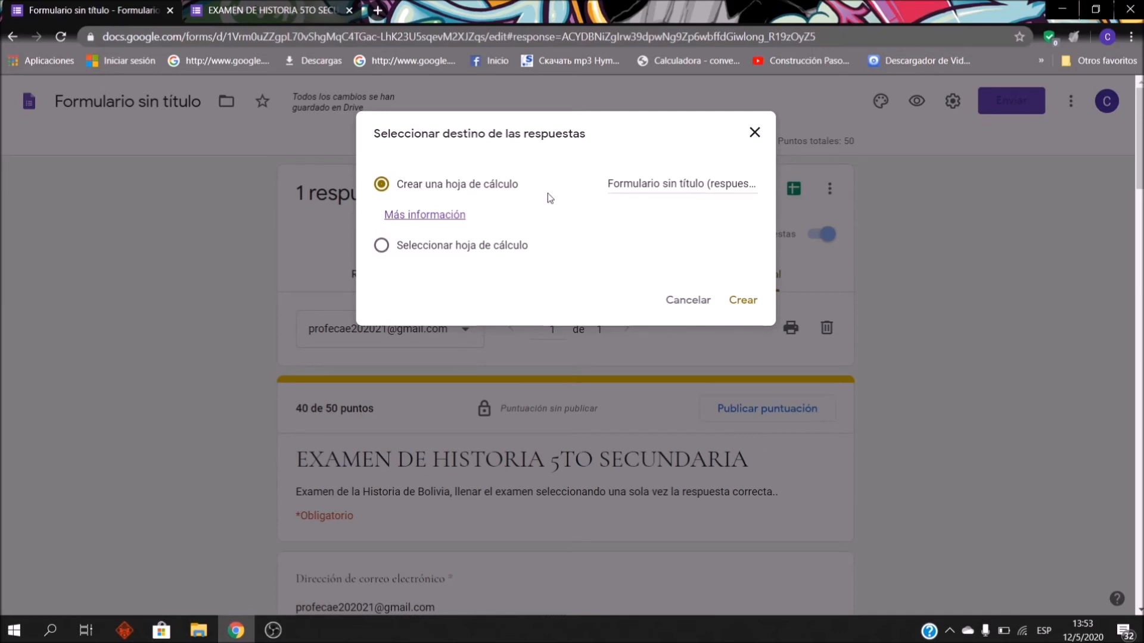
# Step: Name the new responses spreadsheet '5TO SECUNDARIA AZUL EXAMEN DE HISTORIA', fixing typos along the way
pyautogui.click(682, 185)
pyautogui.hotkey('ctrl', 'a')
pyautogui.write('5TO SECUA')
pyautogui.write('DARIA')
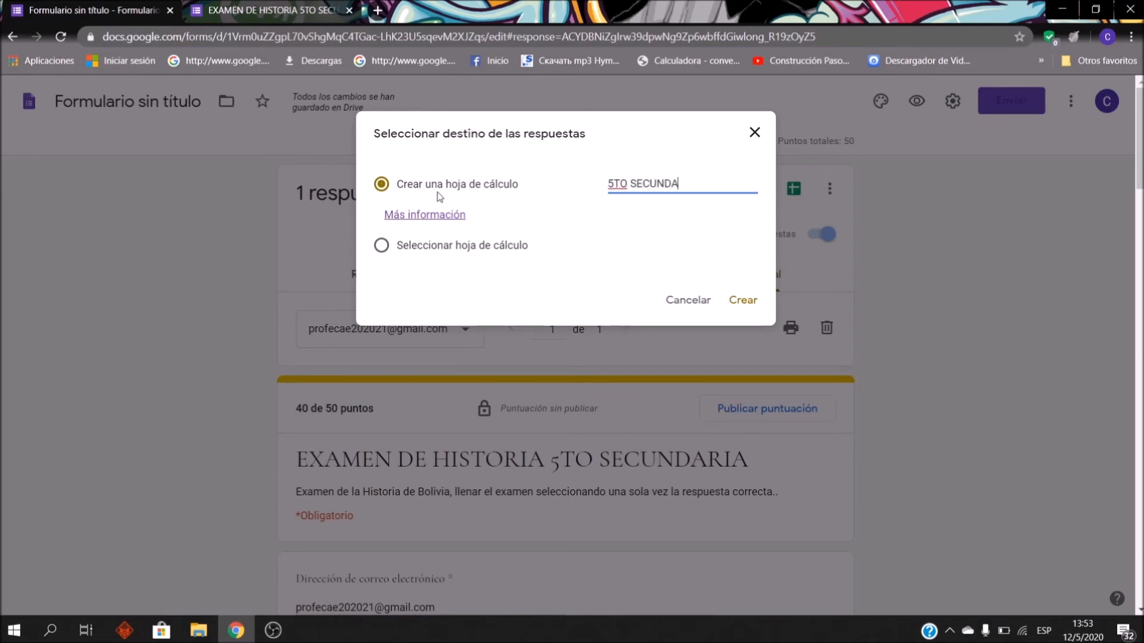
pyautogui.press('BackSpace')
pyautogui.press('BackSpace')
pyautogui.write('O')
pyautogui.press('BackSpace')
pyautogui.press('BackSpace')
pyautogui.write('IA EXAMEN DE HISTORIA')
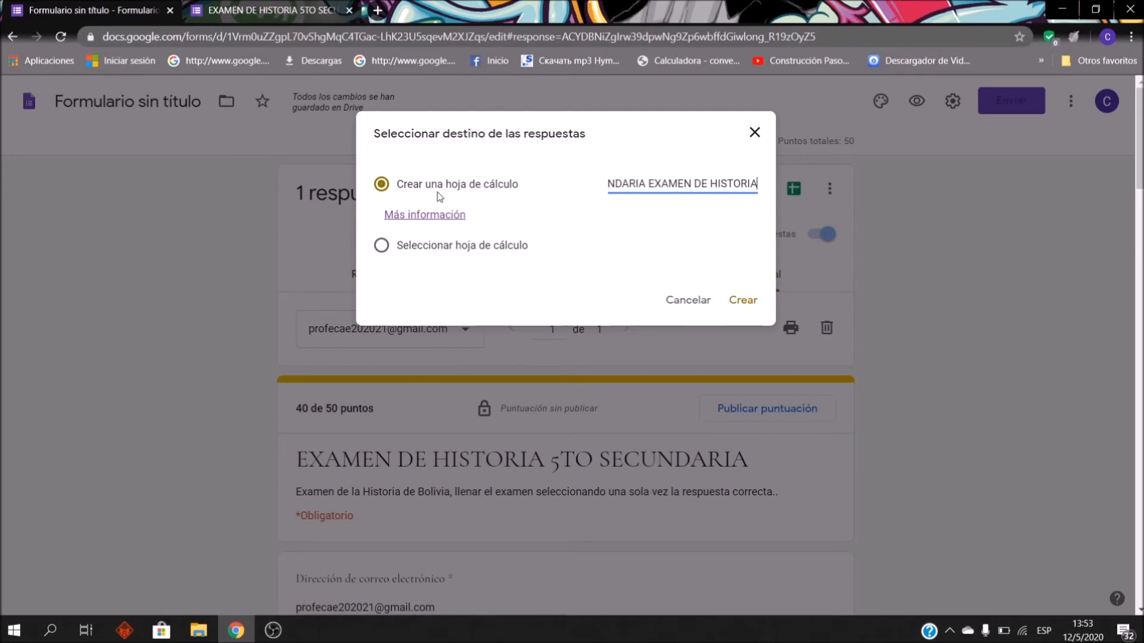
pyautogui.press('Home')
pyautogui.press('Right')
pyautogui.press('Right')
pyautogui.press('Right')
pyautogui.press('Right')
pyautogui.press('Right')
pyautogui.press('Right')
pyautogui.press('Right')
pyautogui.press('Right')
pyautogui.press('Right')
pyautogui.press('Right')
pyautogui.press('Right')
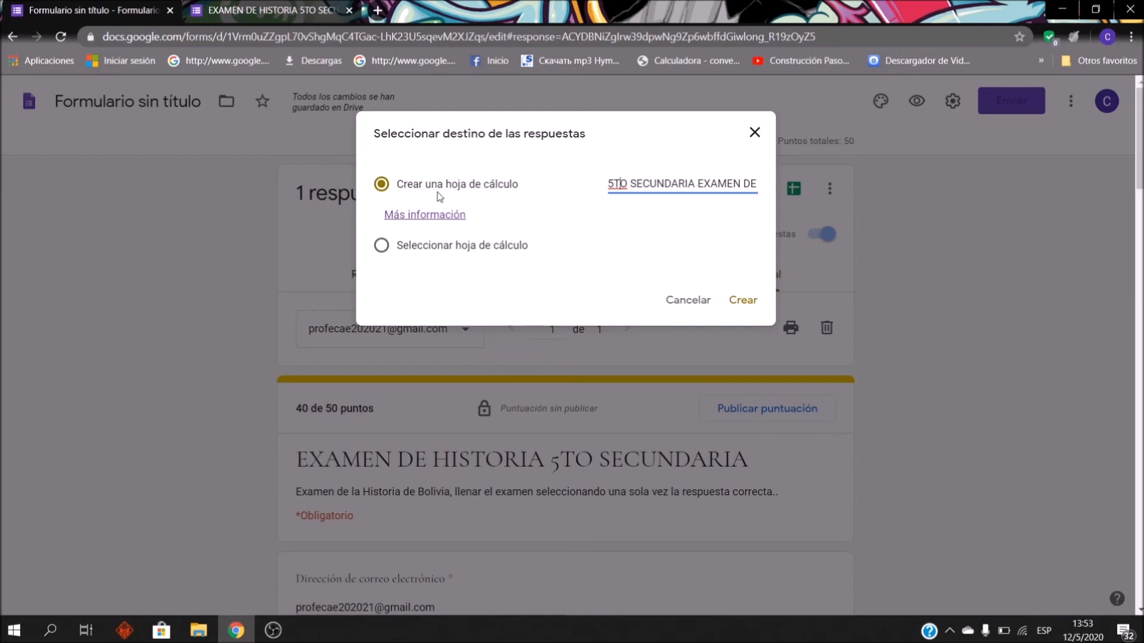
pyautogui.write('AZUL')
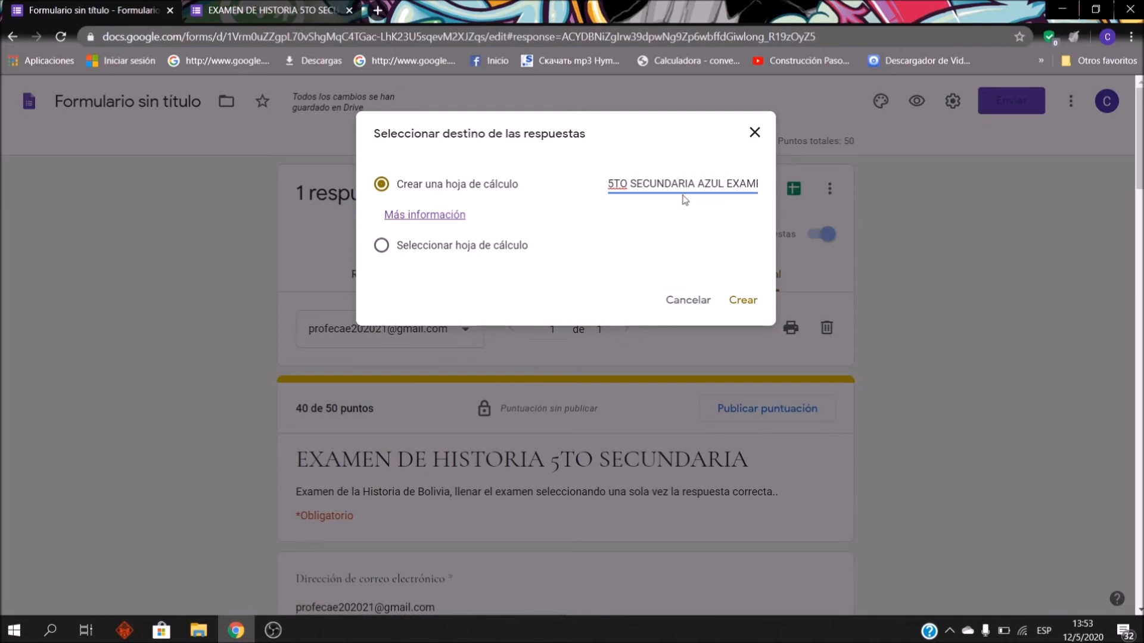
# Step: Create the linked spreadsheet and select the timestamp cell A2
pyautogui.scroll(-2, 721, 189)
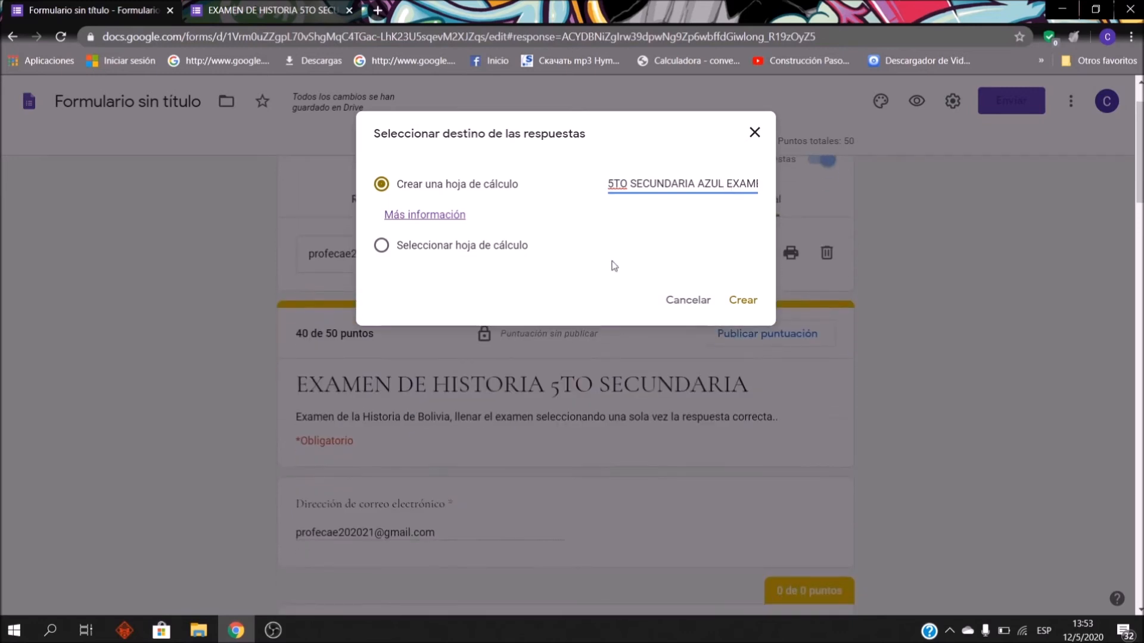
pyautogui.click(739, 305)
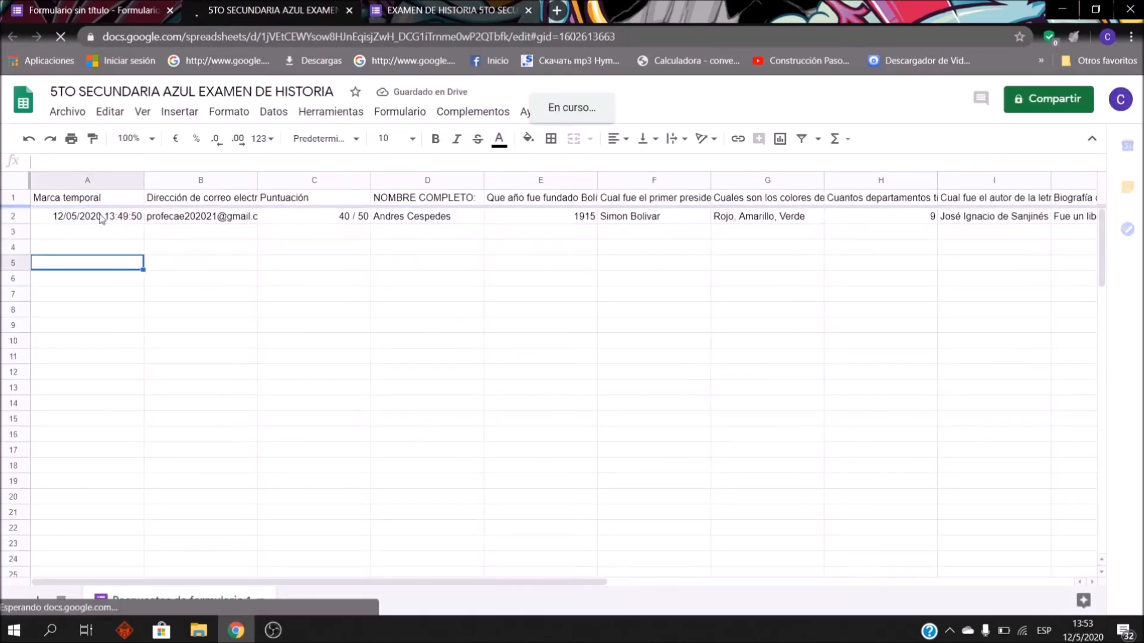
pyautogui.click(98, 211)
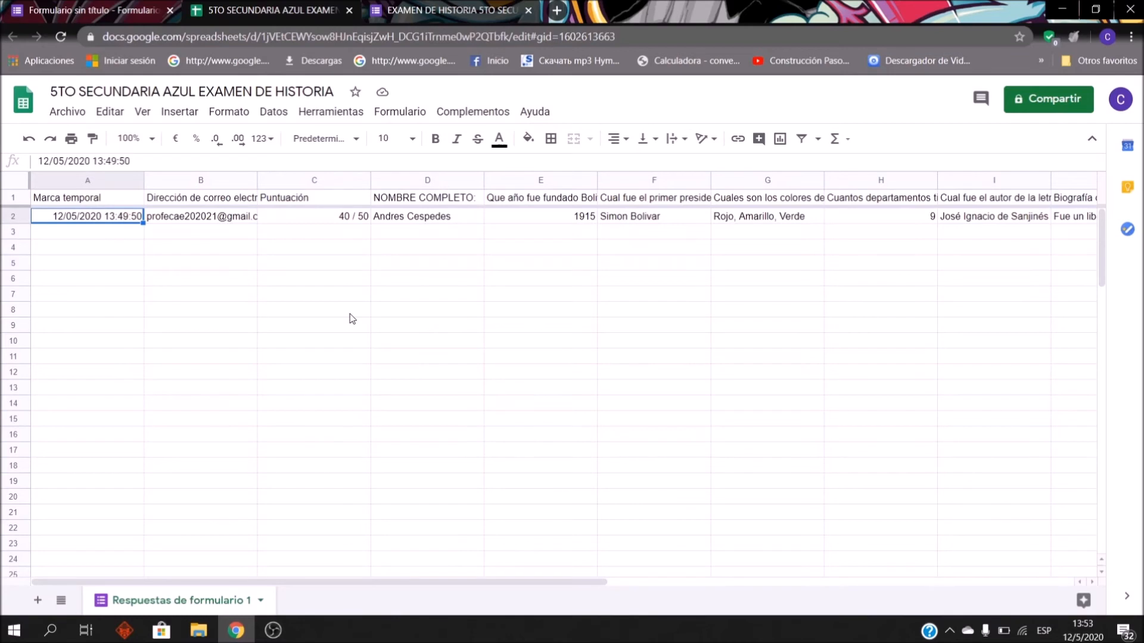
# Step: Step across row 2 to check the respondent's e-mail, the 40 / 50 score and the student name
pyautogui.press('Right')
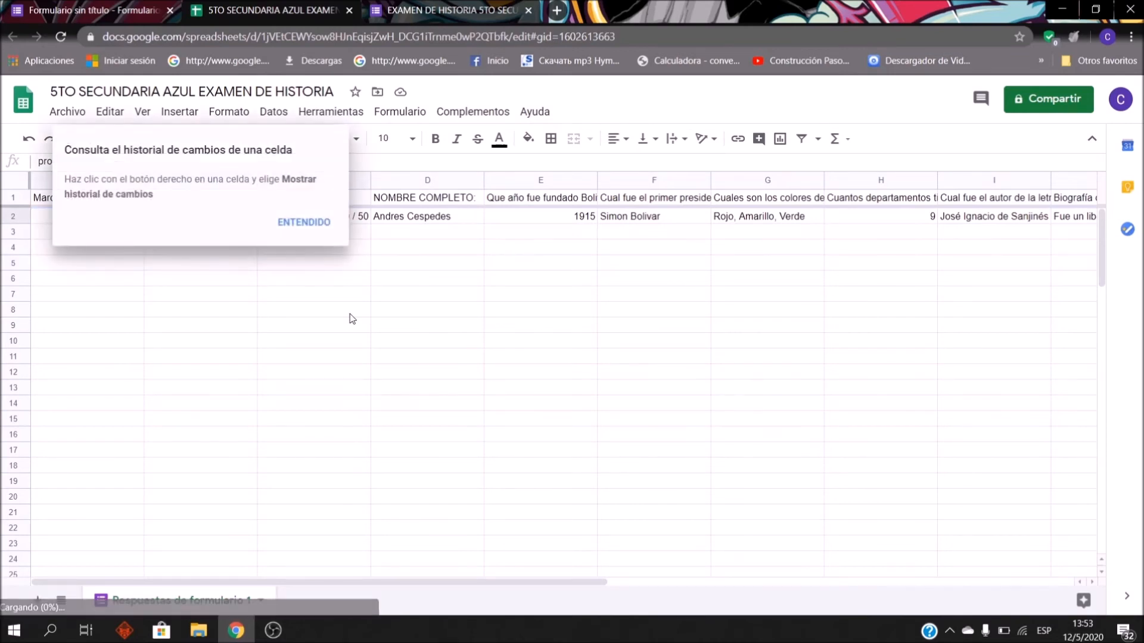
pyautogui.click(317, 224)
pyautogui.press('Right')
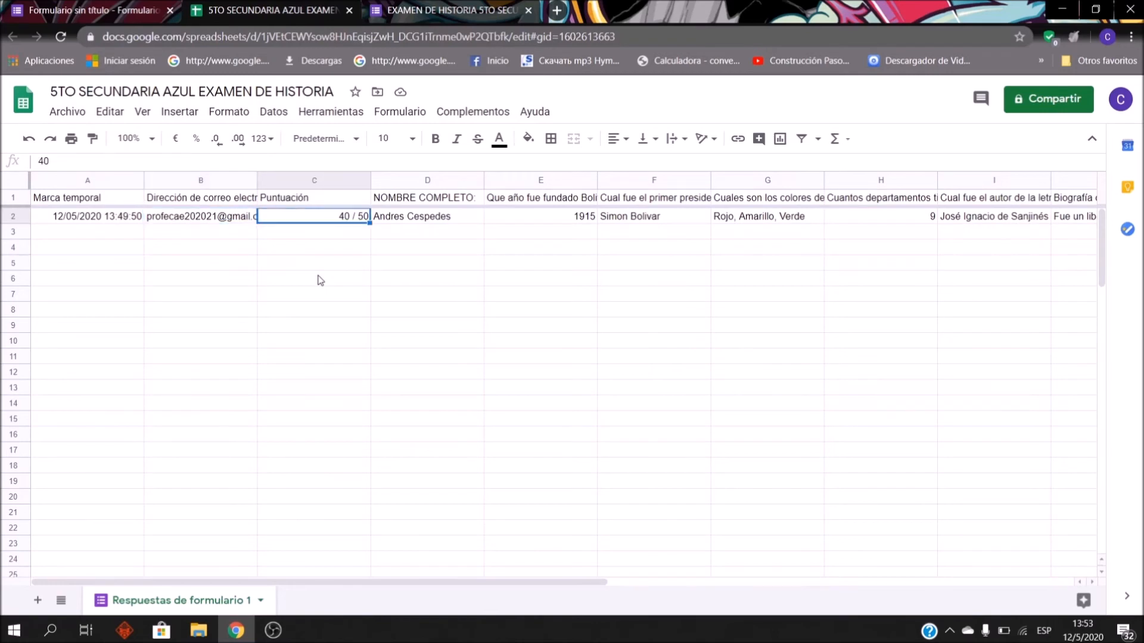
pyautogui.press('Right')
pyautogui.press('Left')
pyautogui.press('Right')
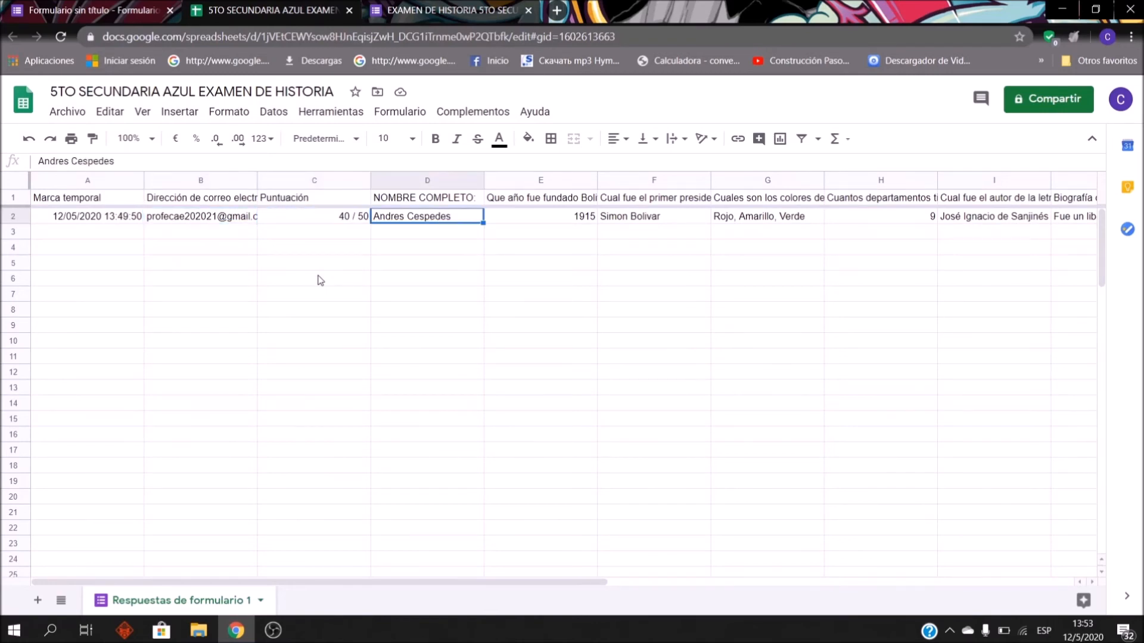
pyautogui.press('Left')
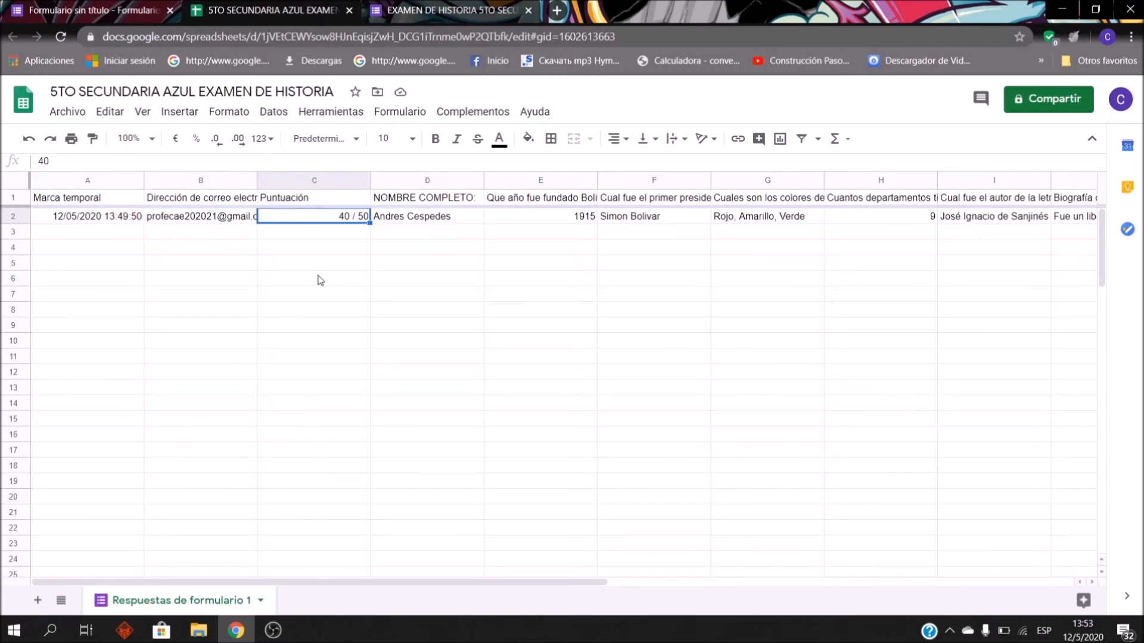
# Step: Move through the answers and question headers, ending on the Simón Bolívar biography answer in J2
pyautogui.press('Right')
pyautogui.press('Right')
pyautogui.press('Up')
pyautogui.press('Right')
pyautogui.press('Right')
pyautogui.press('Right')
pyautogui.press('Left')
pyautogui.press('Down')
pyautogui.press('Left')
pyautogui.press('Left')
pyautogui.press('Right')
pyautogui.press('Right')
pyautogui.press('Right')
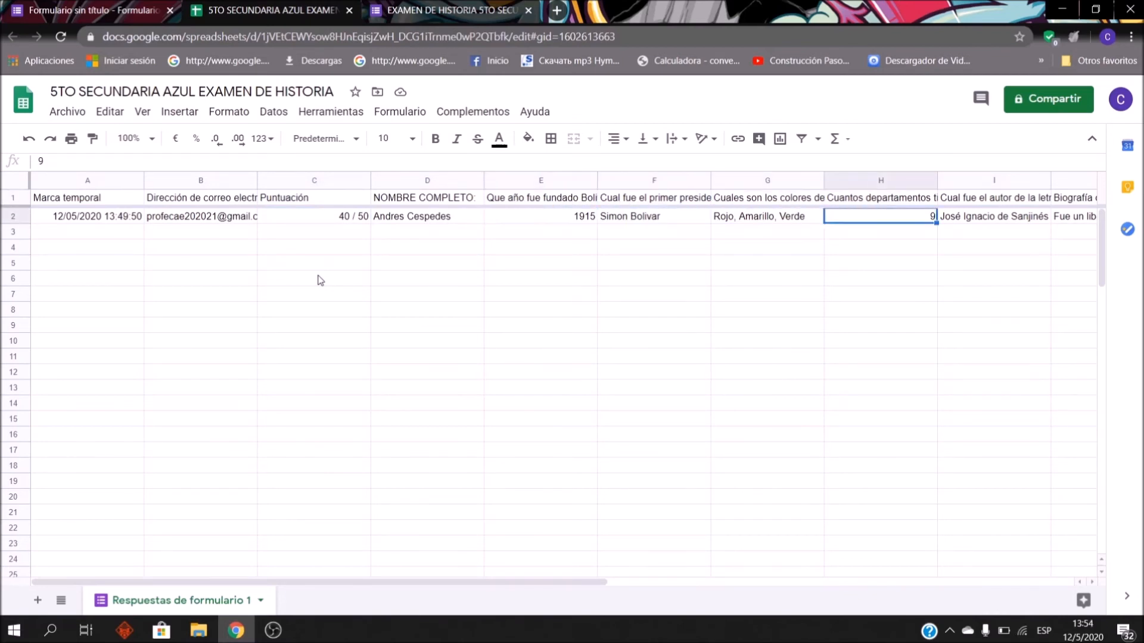
pyautogui.press('Right')
pyautogui.press('Right')
pyautogui.press('Right')
pyautogui.press('Left')
pyautogui.press('Right')
pyautogui.press('Up')
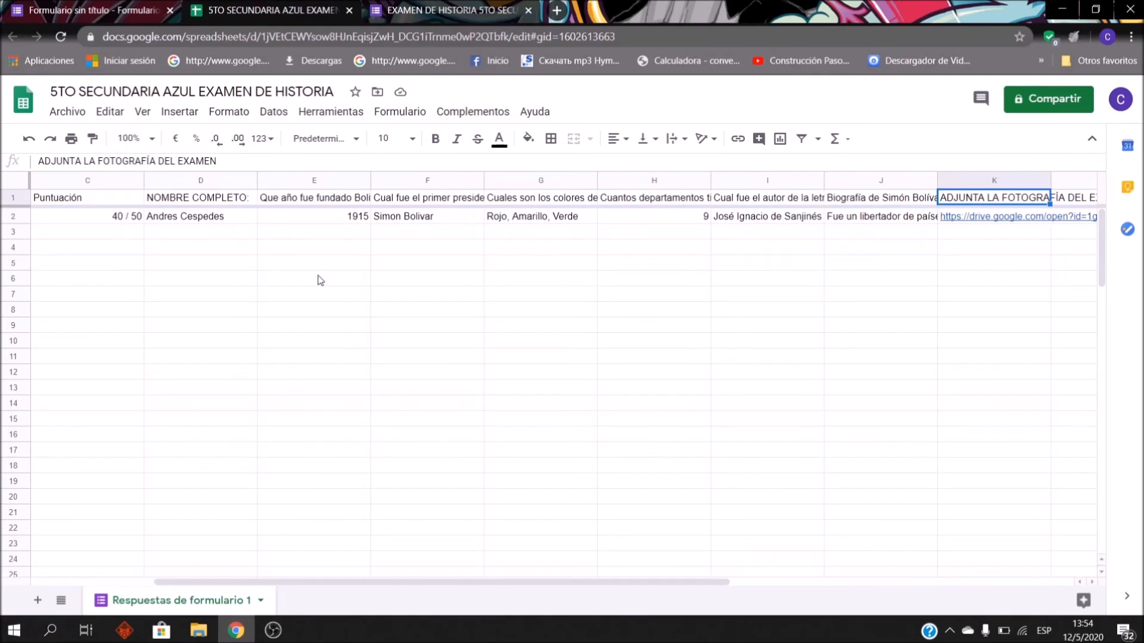
pyautogui.press('Down')
pyautogui.press('Left')
pyautogui.press('Left')
pyautogui.press('Right')
pyautogui.press('Up')
pyautogui.press('Right')
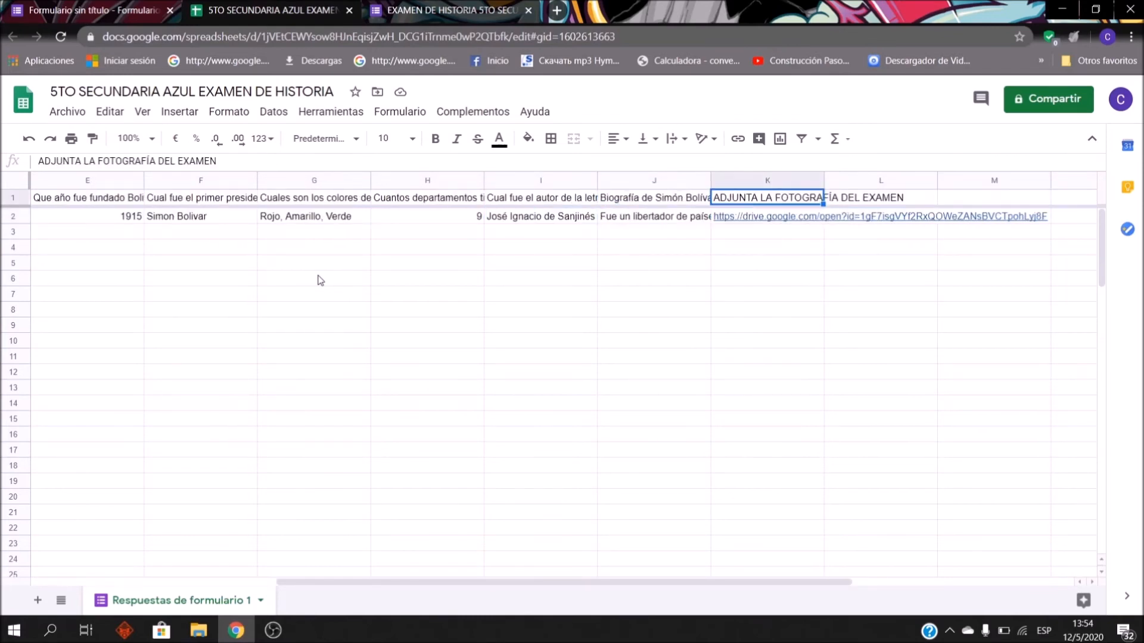
pyautogui.press('Down')
pyautogui.press('Left')
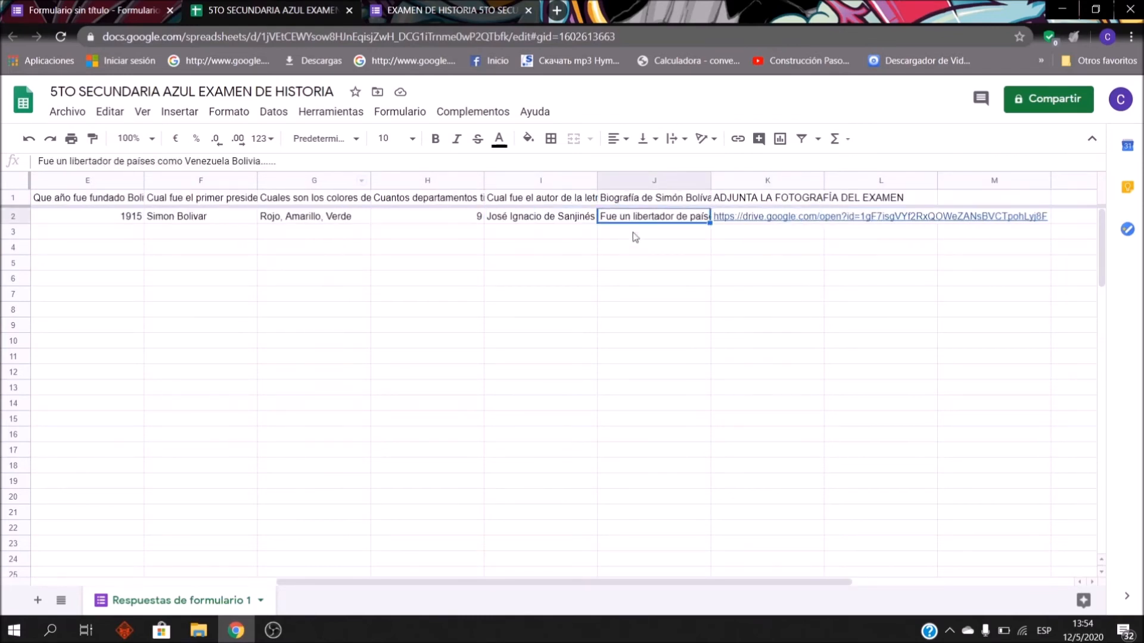
# Step: View the attached exam photo from K2 in Drive, then close it
pyautogui.moveTo(779, 220)
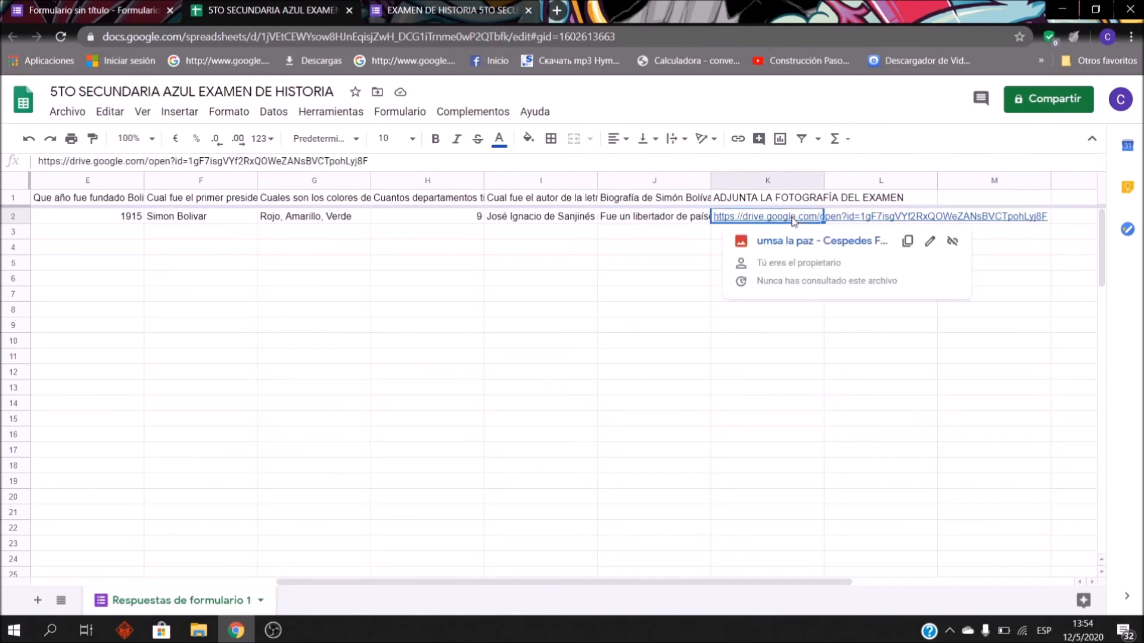
pyautogui.click(795, 241)
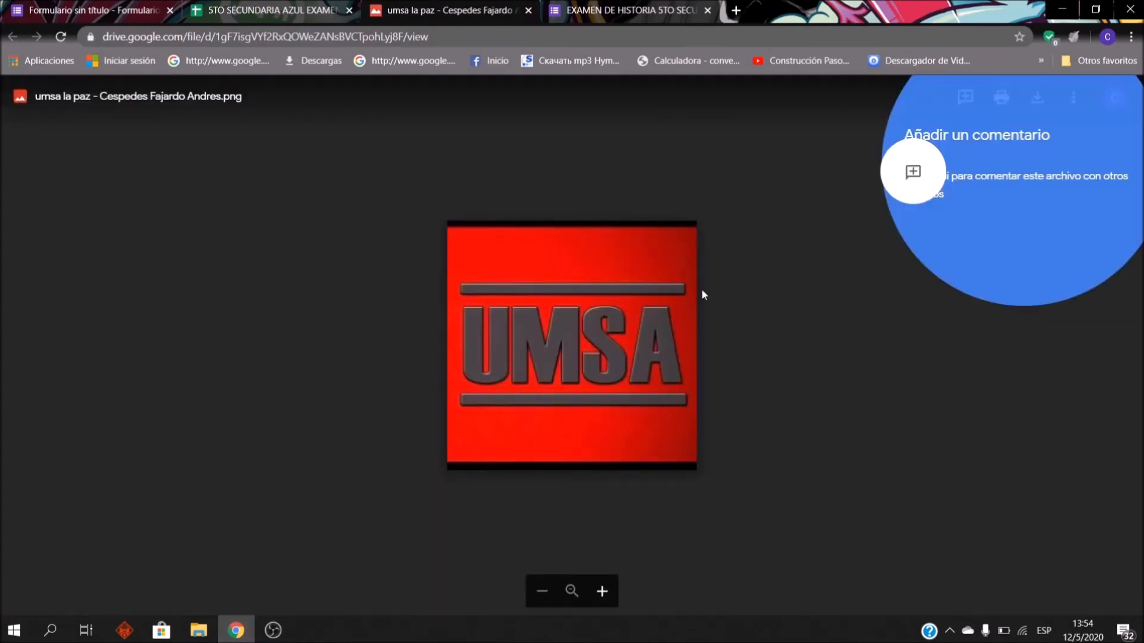
pyautogui.click(528, 10)
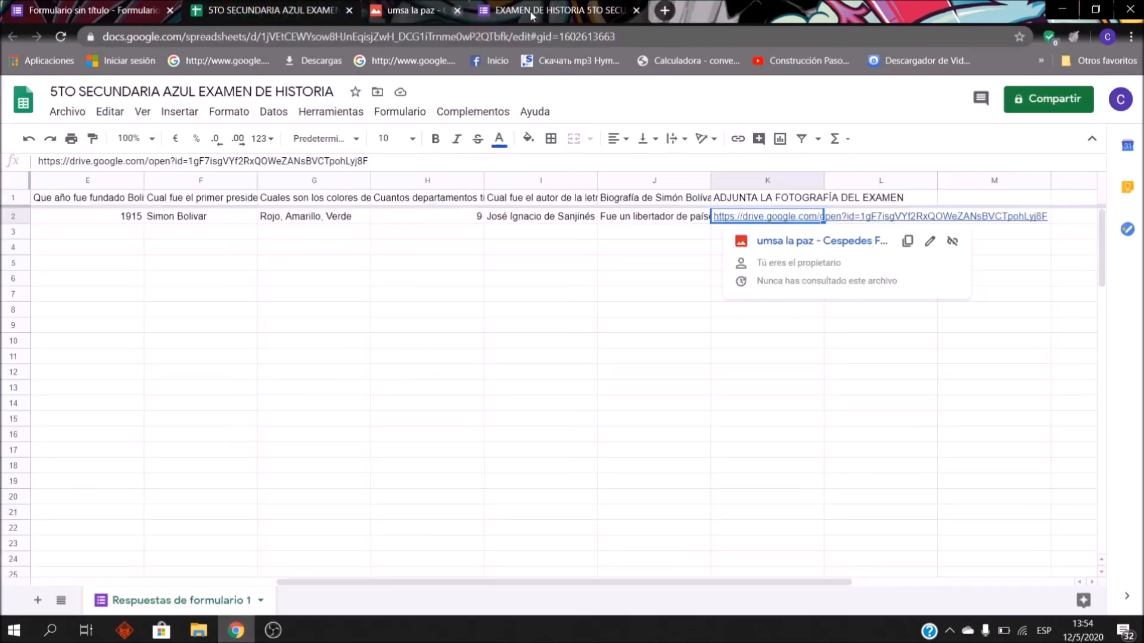
# Step: Return to the history exam form and start editing its title
pyautogui.click(714, 352)
pyautogui.click(659, 370)
pyautogui.press('Left')
pyautogui.press('Left')
pyautogui.press('Left')
pyautogui.press('Left')
pyautogui.press('Left')
pyautogui.press('Left')
pyautogui.press('Left')
pyautogui.press('Left')
pyautogui.press('Left')
pyautogui.press('Up')
pyautogui.press('Up')
pyautogui.press('Up')
pyautogui.press('Up')
pyautogui.press('Up')
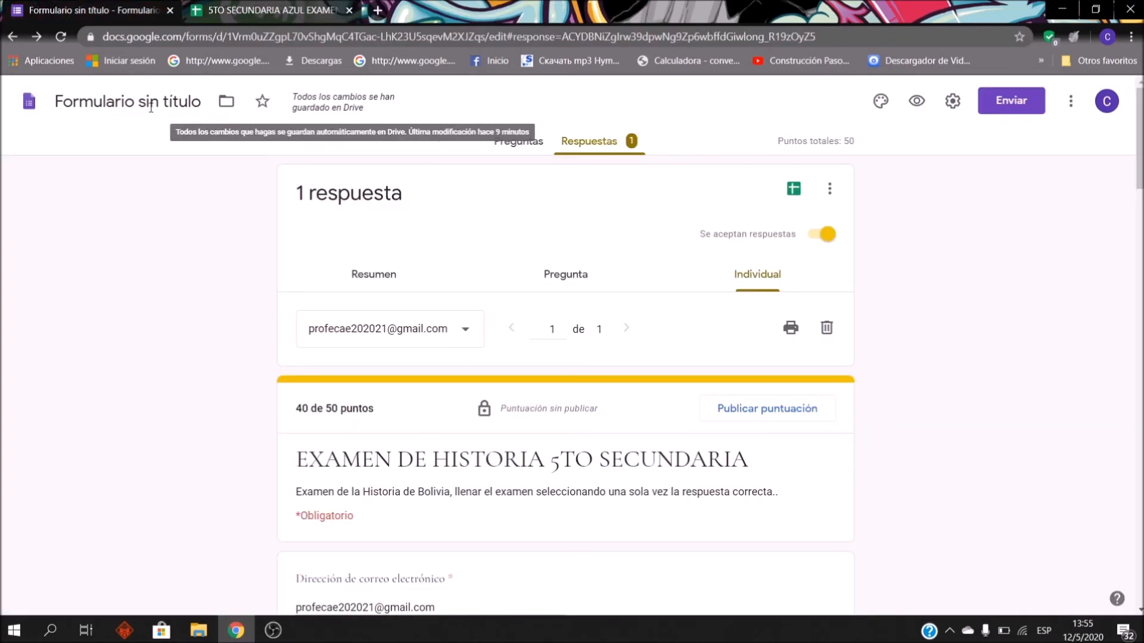
pyautogui.click(150, 107)
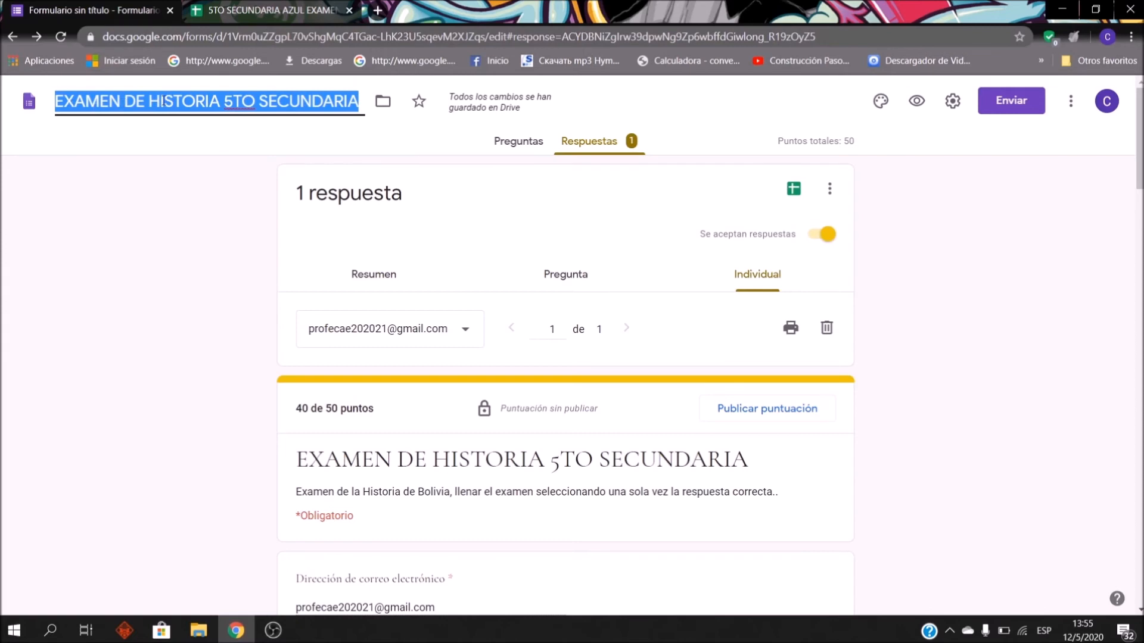
# Step: Confirm the form title EXAMEN DE HISTORIA 5TO SECUNDARIA and check the Google account panel
pyautogui.click(184, 203)
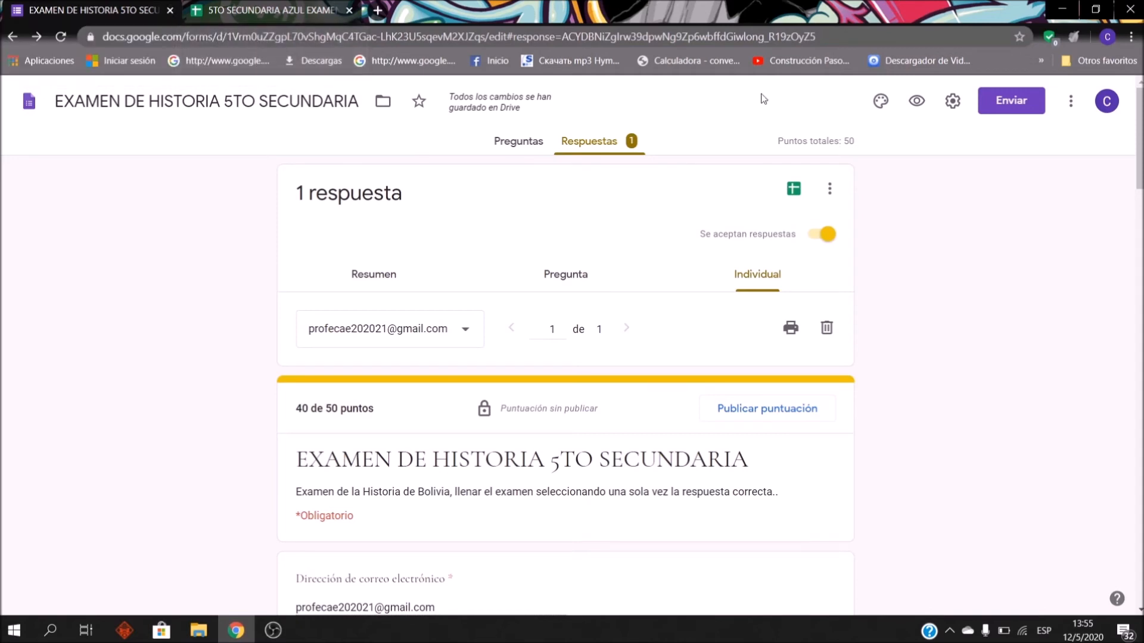
pyautogui.click(1095, 114)
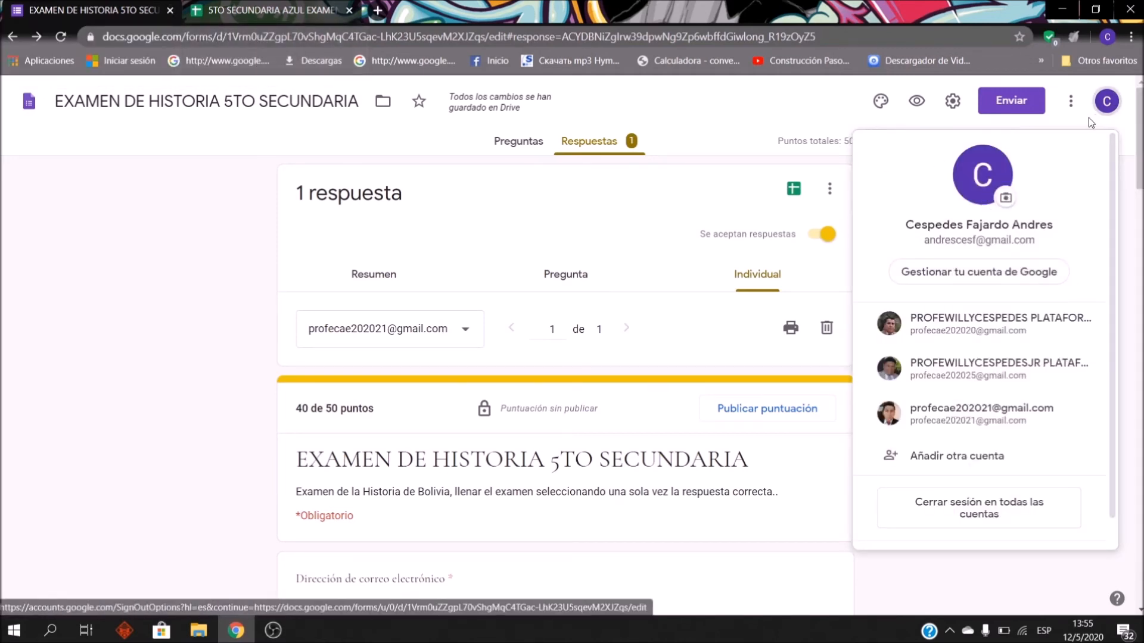
pyautogui.click(1109, 106)
pyautogui.click(1105, 106)
pyautogui.click(1096, 113)
pyautogui.click(1103, 107)
pyautogui.click(1107, 105)
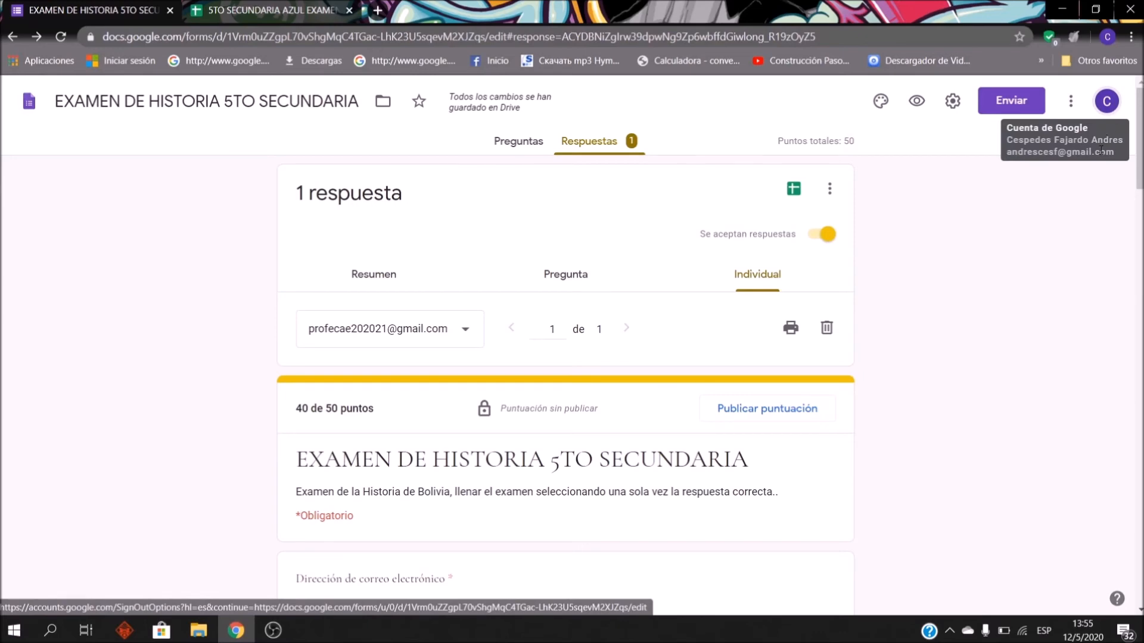
# Step: Close the form tab, reach Google Forms home via a web search, then close the untitled form tab
pyautogui.click(170, 10)
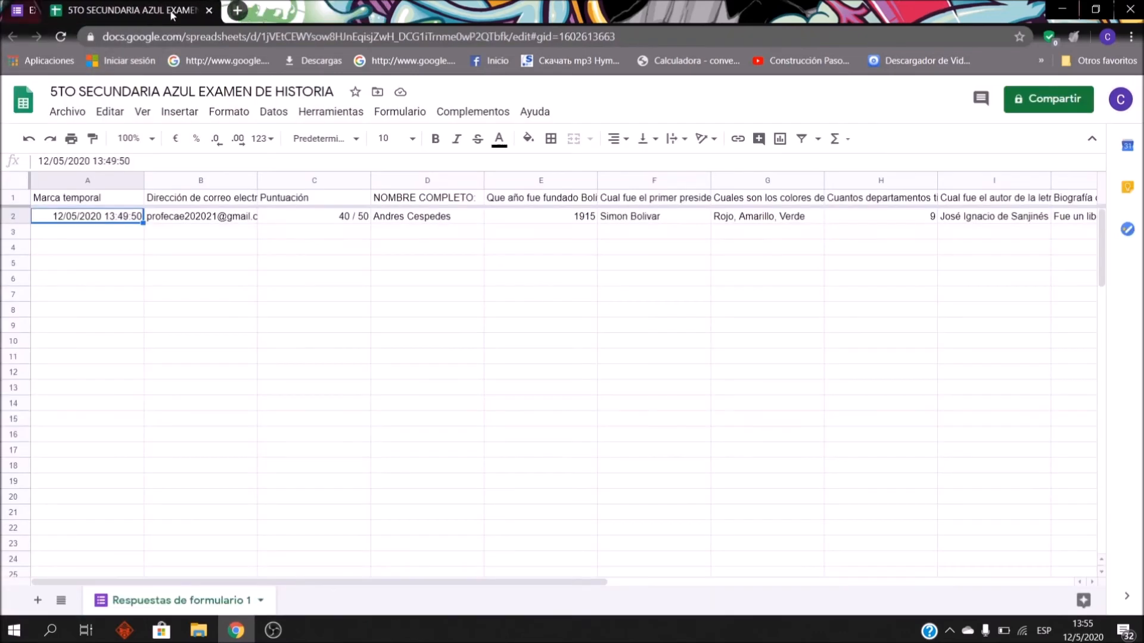
pyautogui.click(198, 10)
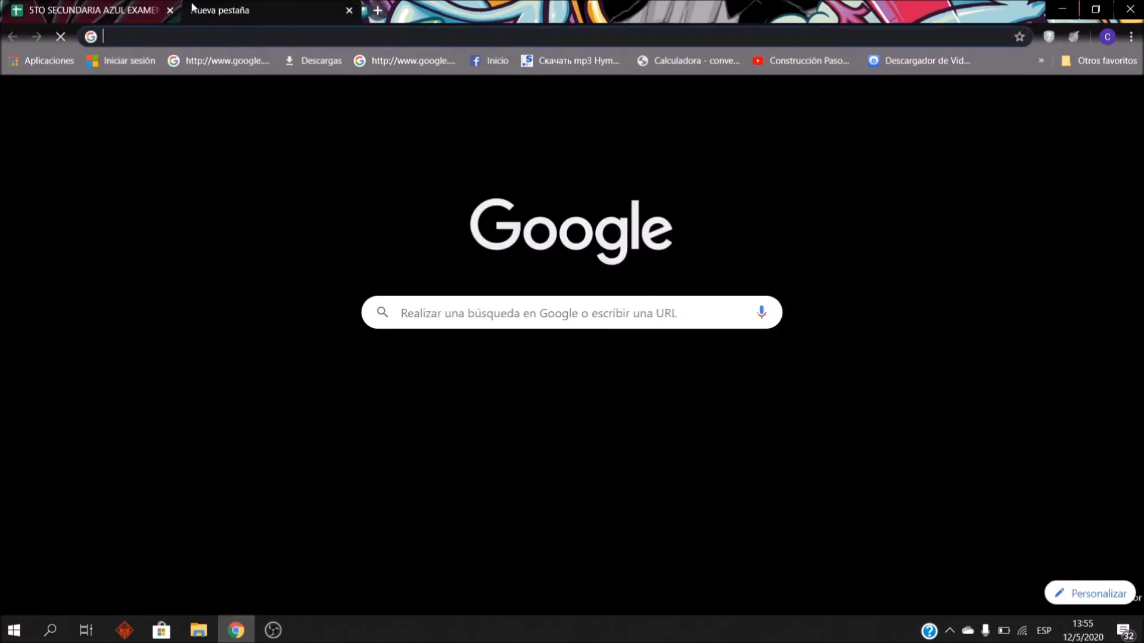
pyautogui.write('GOOgle formularios')
pyautogui.press('Return')
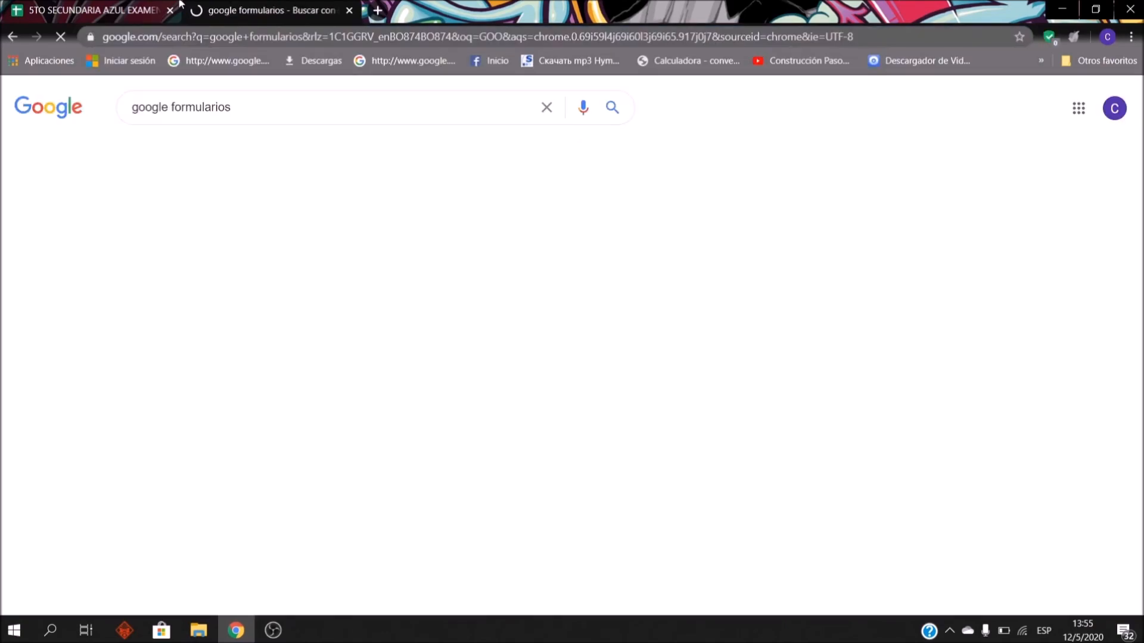
pyautogui.click(242, 472)
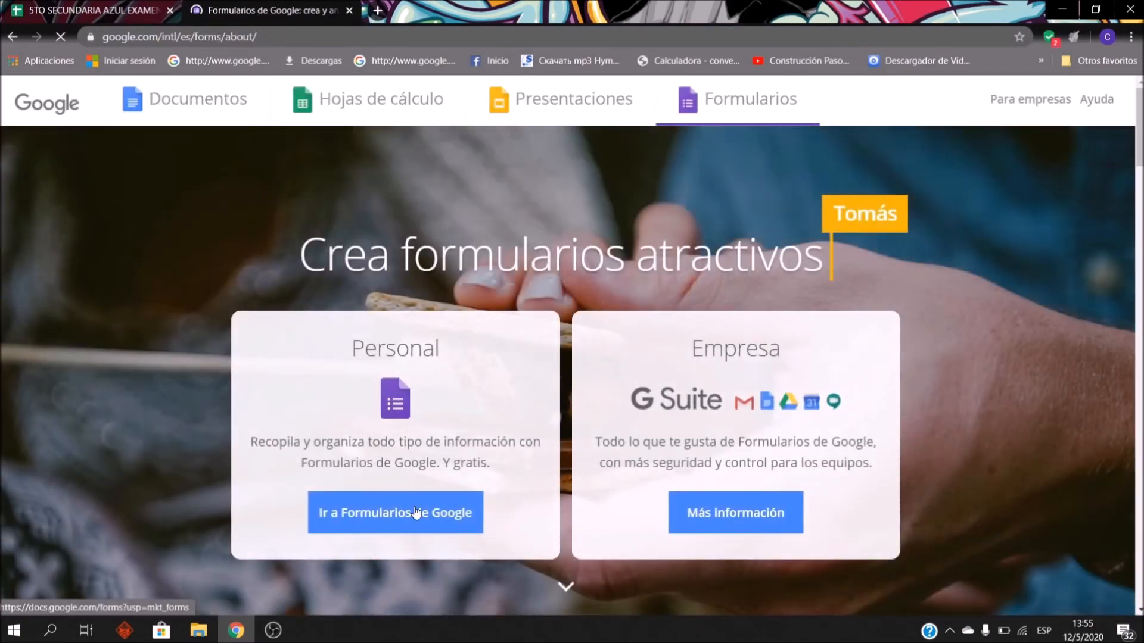
pyautogui.click(415, 512)
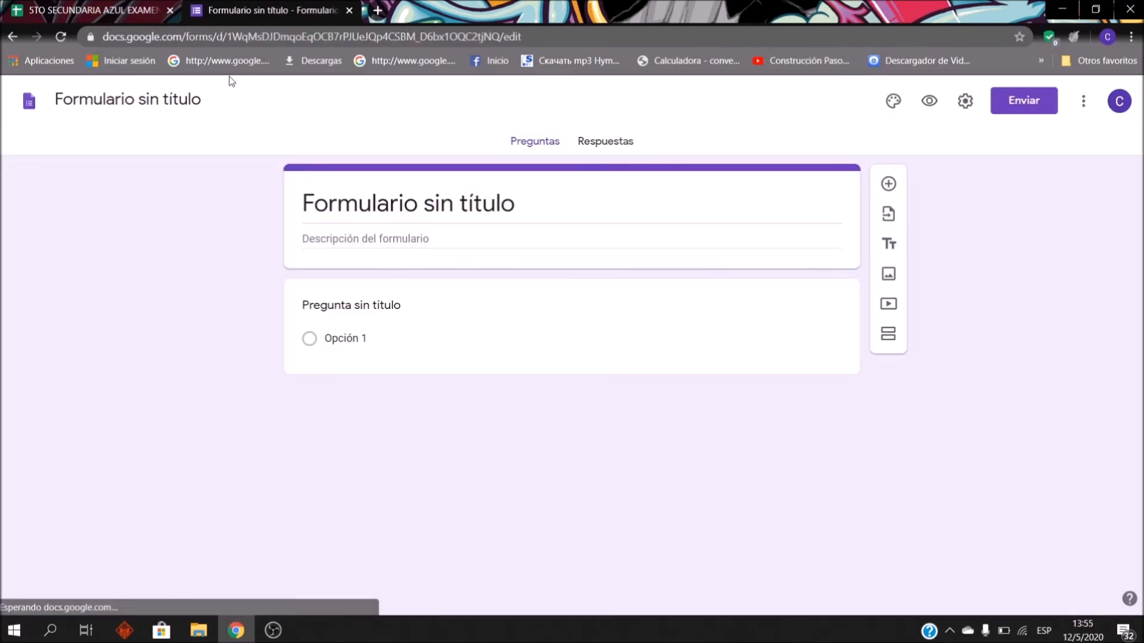
pyautogui.middleClick(196, 6)
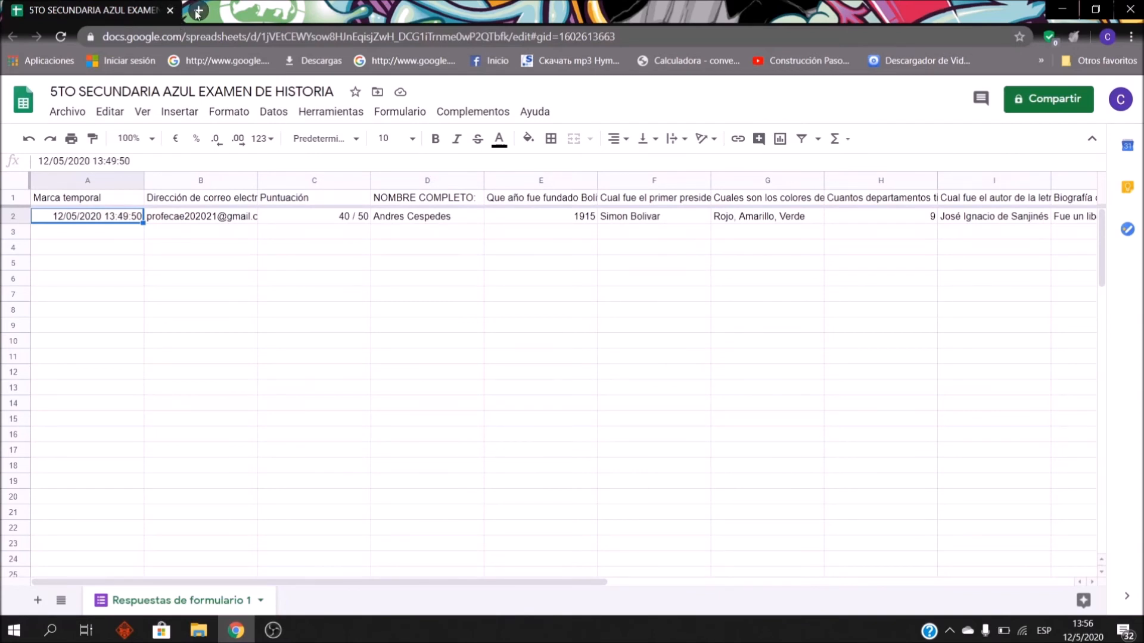
# Step: In a new tab, check the signed-in accounts and open Google Drive from the apps grid
pyautogui.click(196, 12)
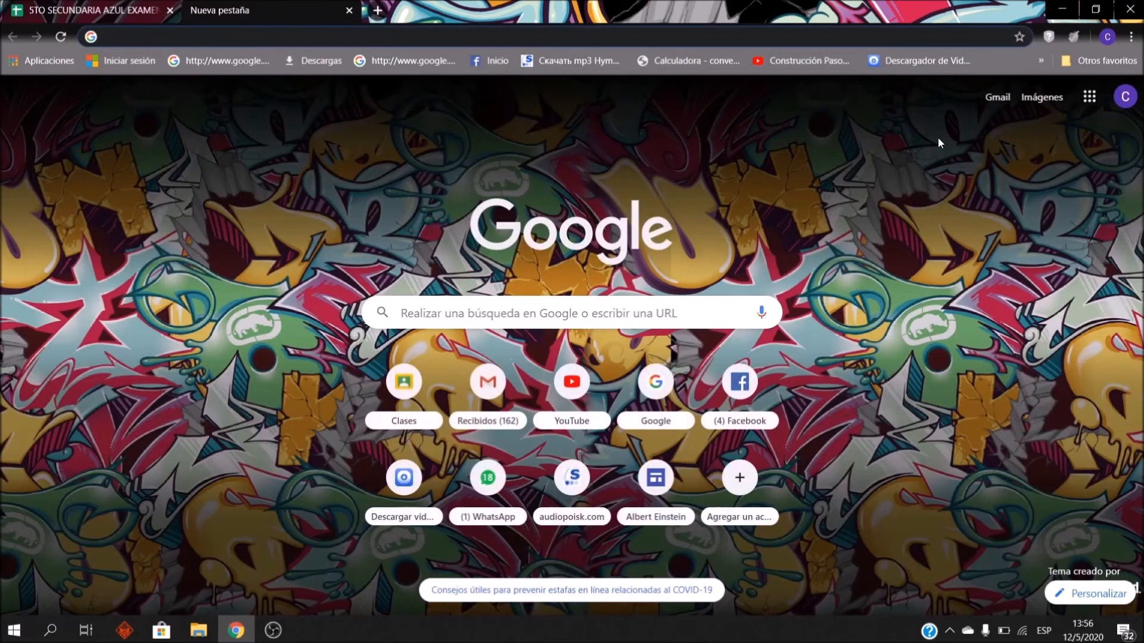
pyautogui.click(1134, 99)
pyautogui.click(1136, 100)
pyautogui.click(1136, 100)
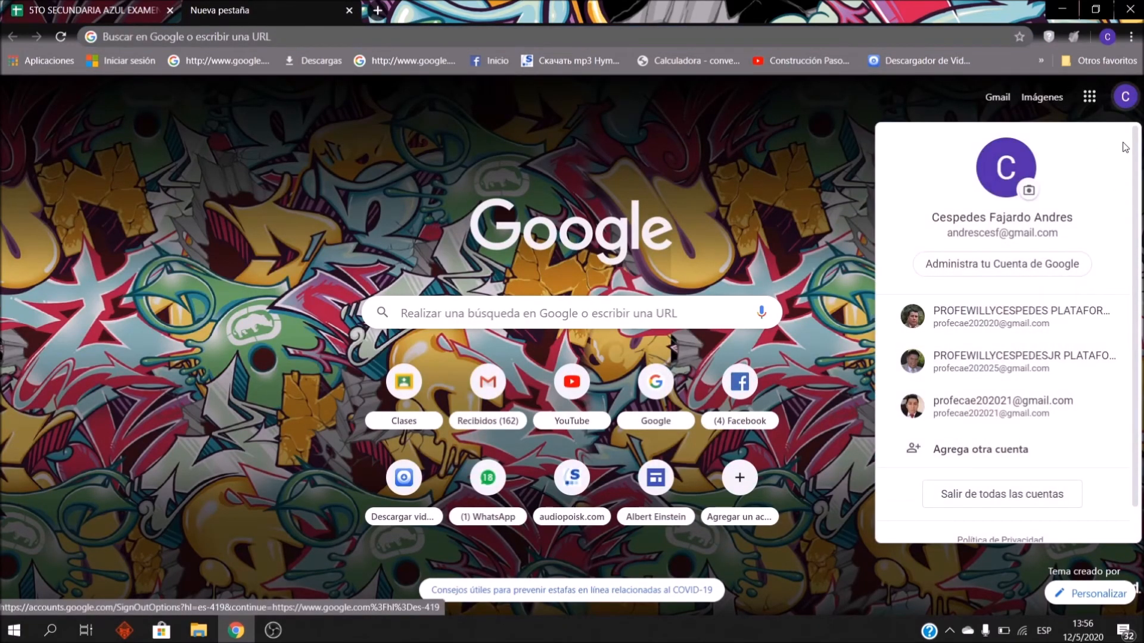
pyautogui.click(1126, 102)
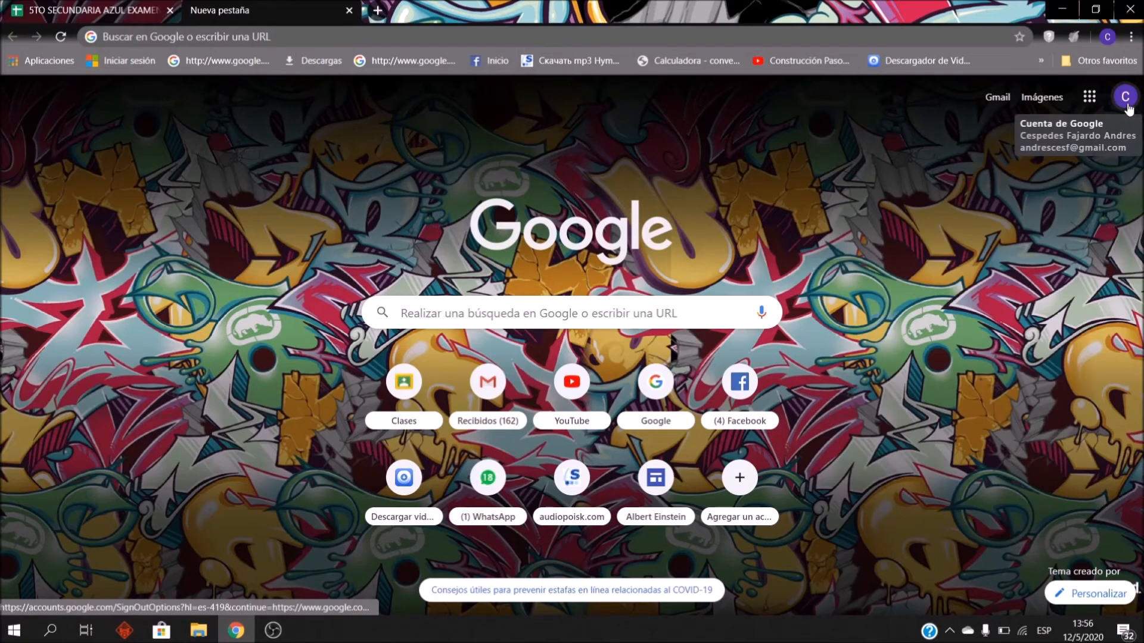
pyautogui.click(1089, 96)
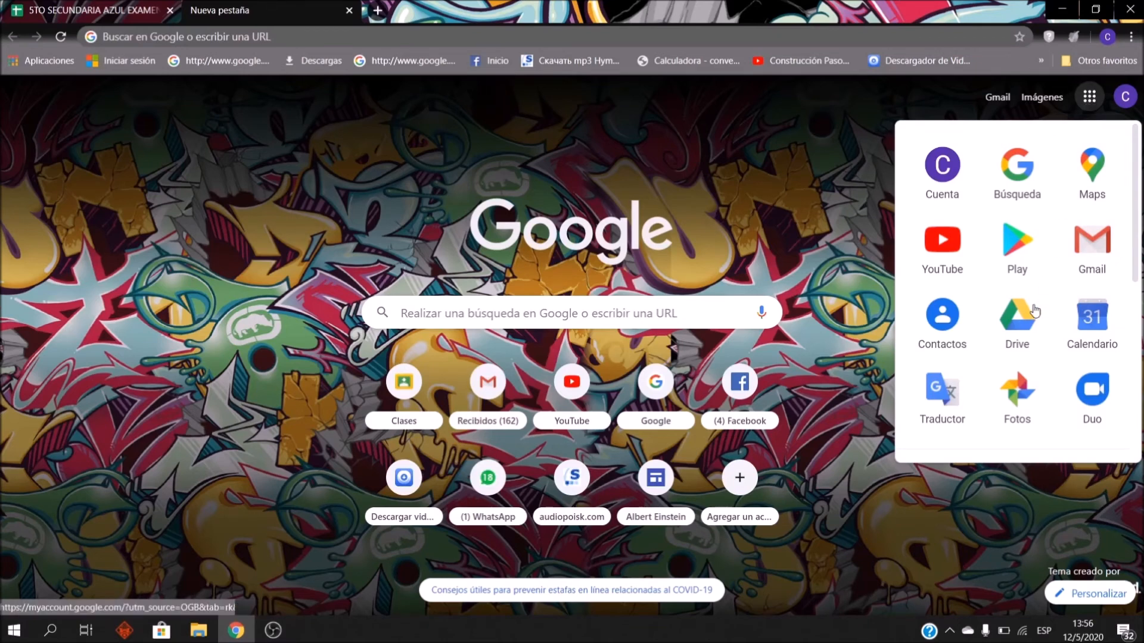
pyautogui.click(1022, 320)
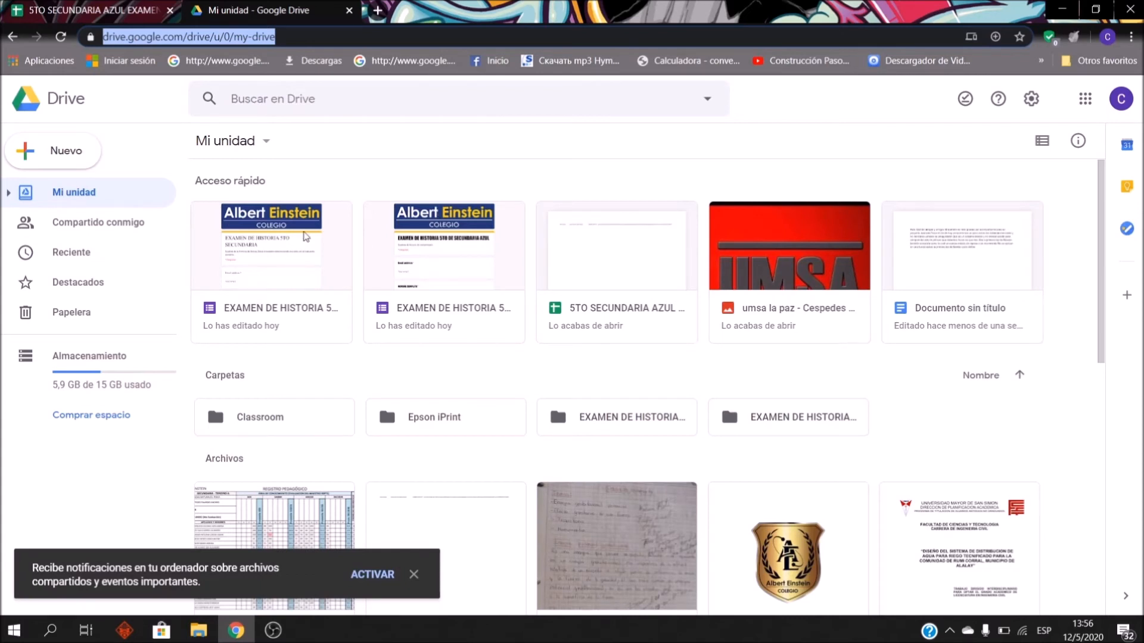
# Step: Open the EXAMEN DE HISTORIA form card from Acceso rápido
pyautogui.doubleClick(284, 260)
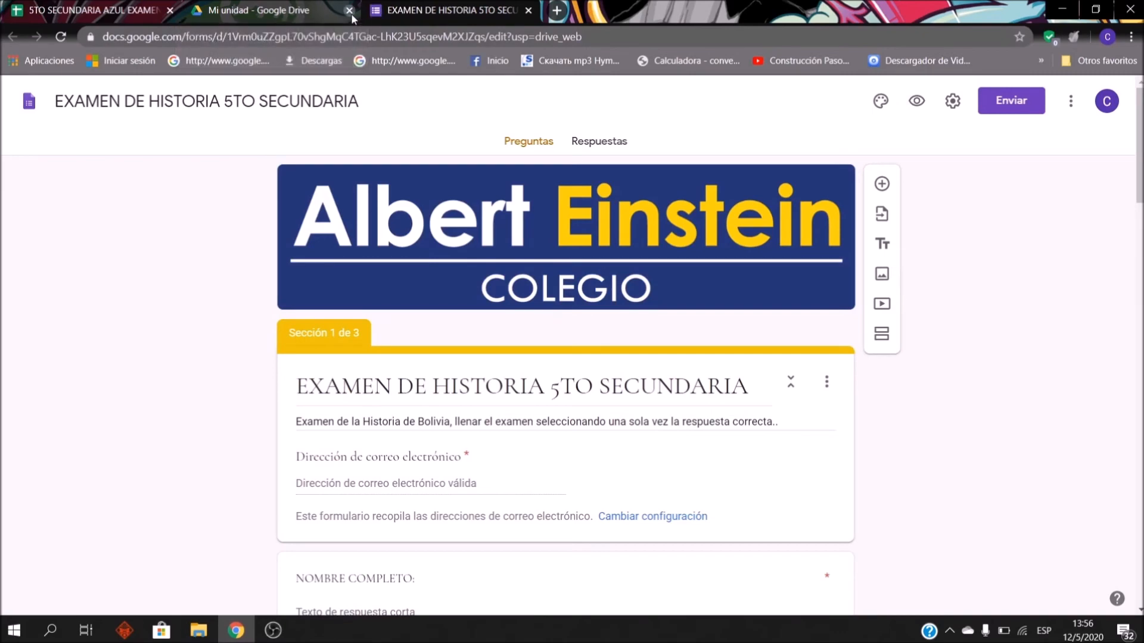
# Step: Close the Drive tab and scroll through the history exam's questions
pyautogui.click(350, 10)
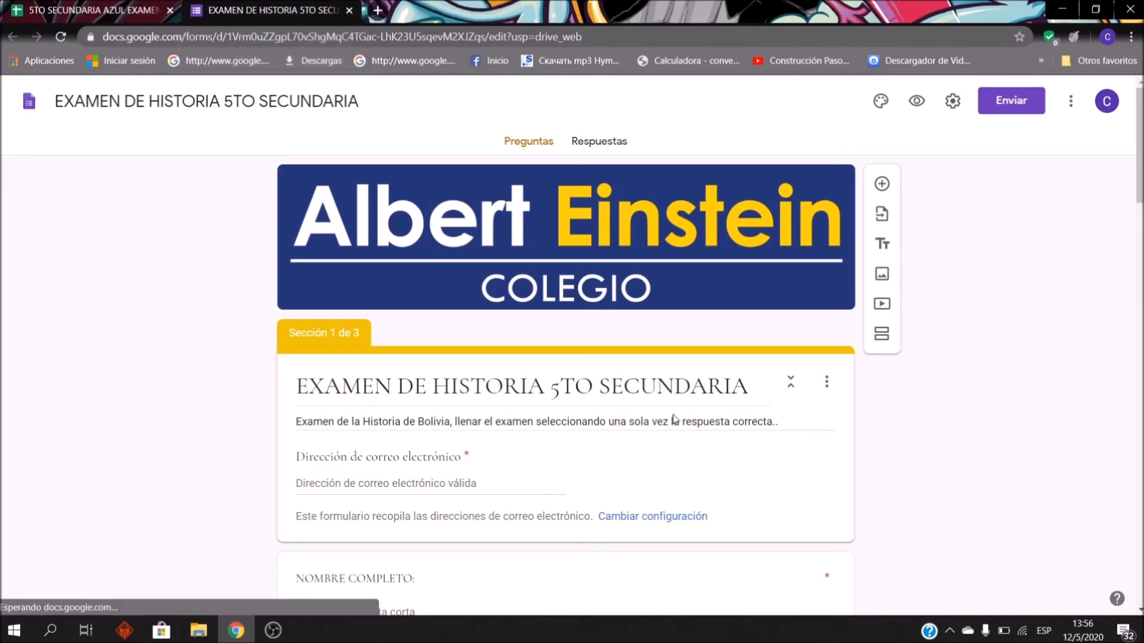
pyautogui.scroll(-15, 403, 245)
pyautogui.scroll(-15, 373, 296)
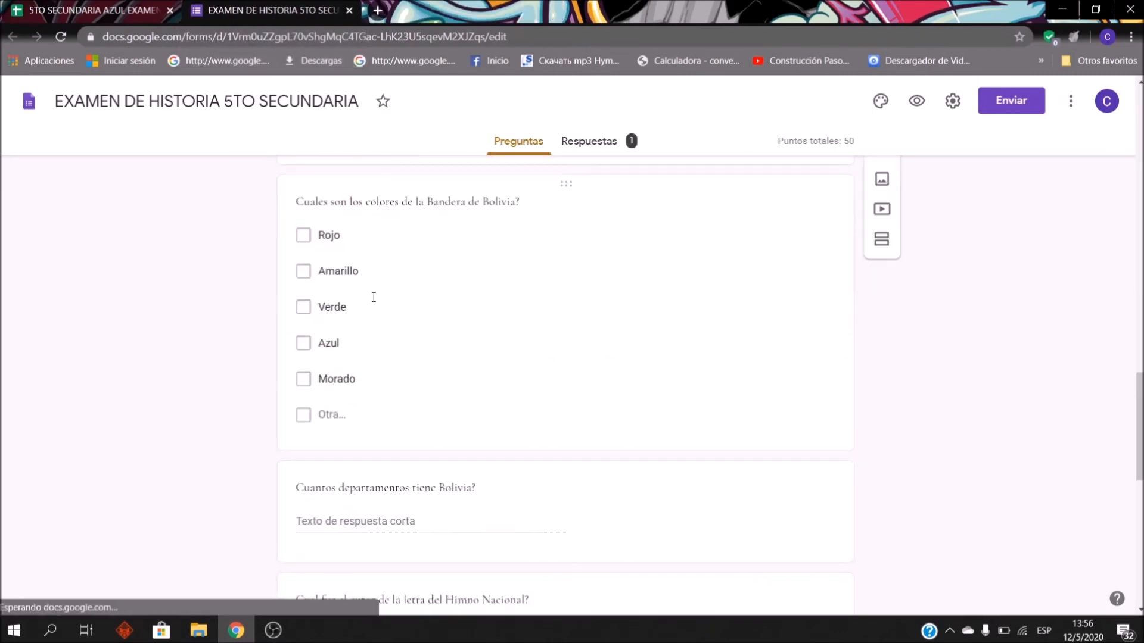
pyautogui.scroll(8, 677, 492)
pyautogui.scroll(20, 641, 263)
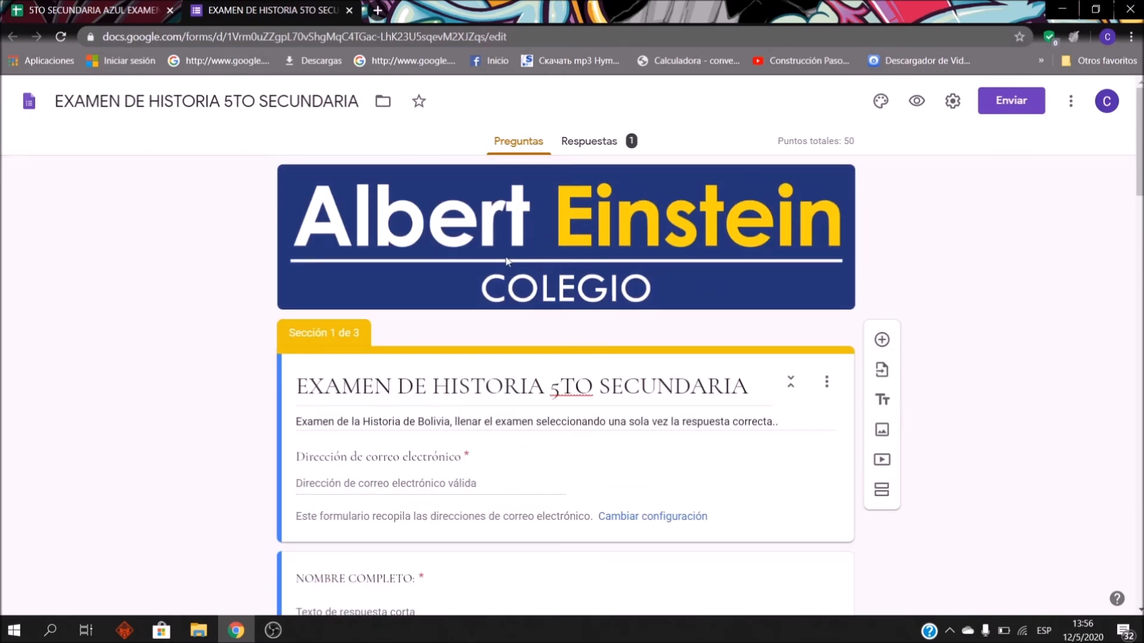
# Step: Review the response summary, return to Preguntas, and glance at the responses spreadsheet tab
pyautogui.click(615, 146)
pyautogui.scroll(-8, 731, 223)
pyautogui.scroll(-20, 407, 362)
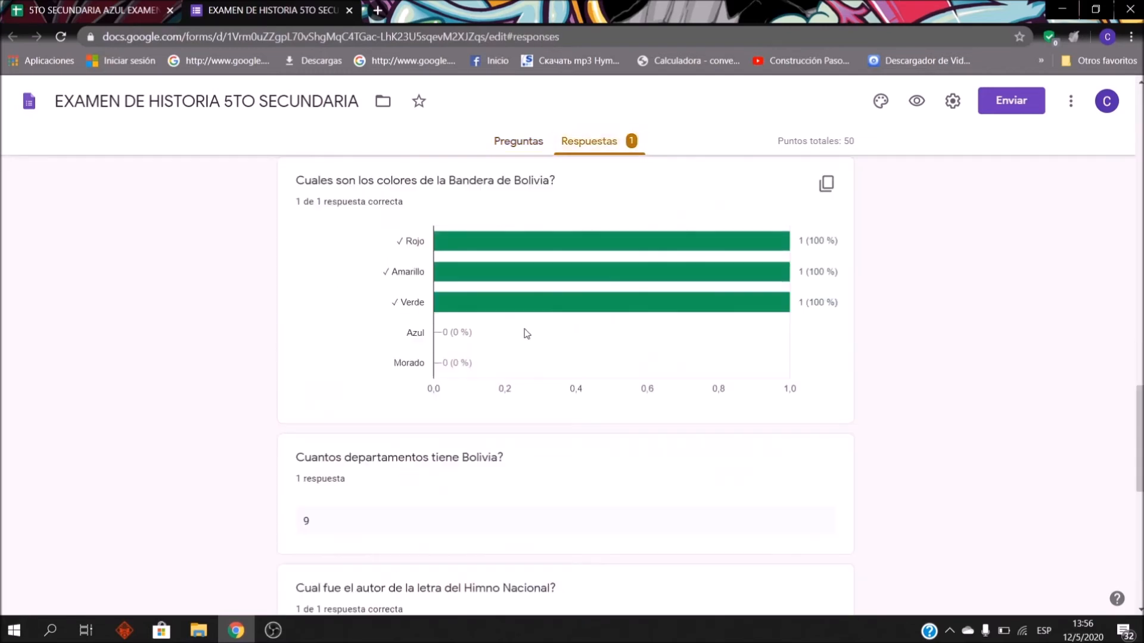
pyautogui.scroll(15, 475, 314)
pyautogui.scroll(12, 623, 391)
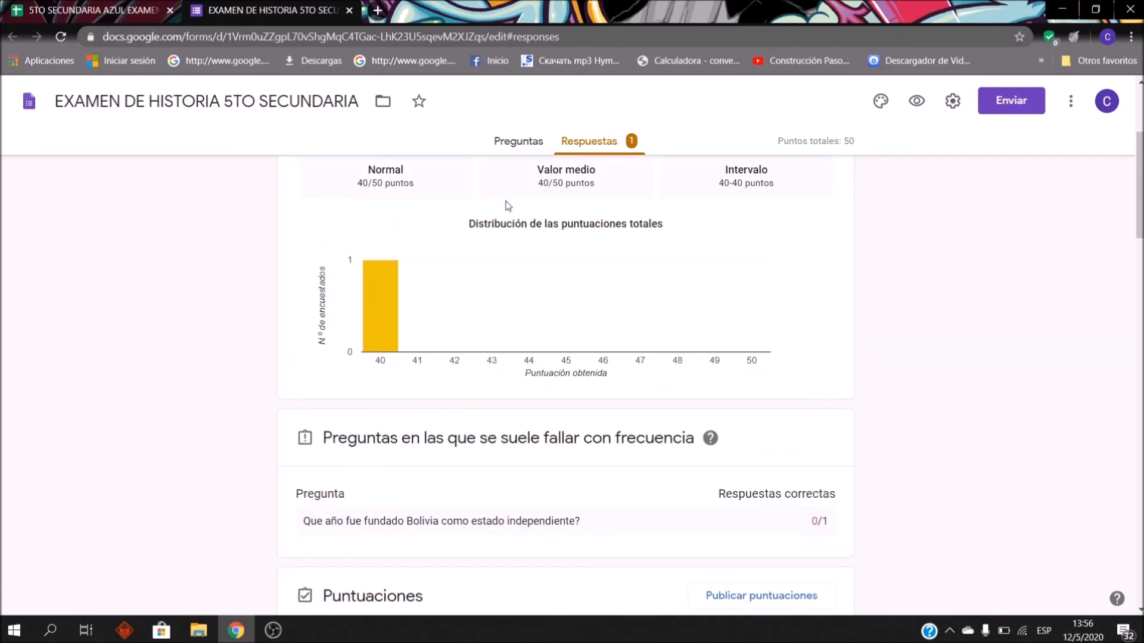
pyautogui.click(533, 144)
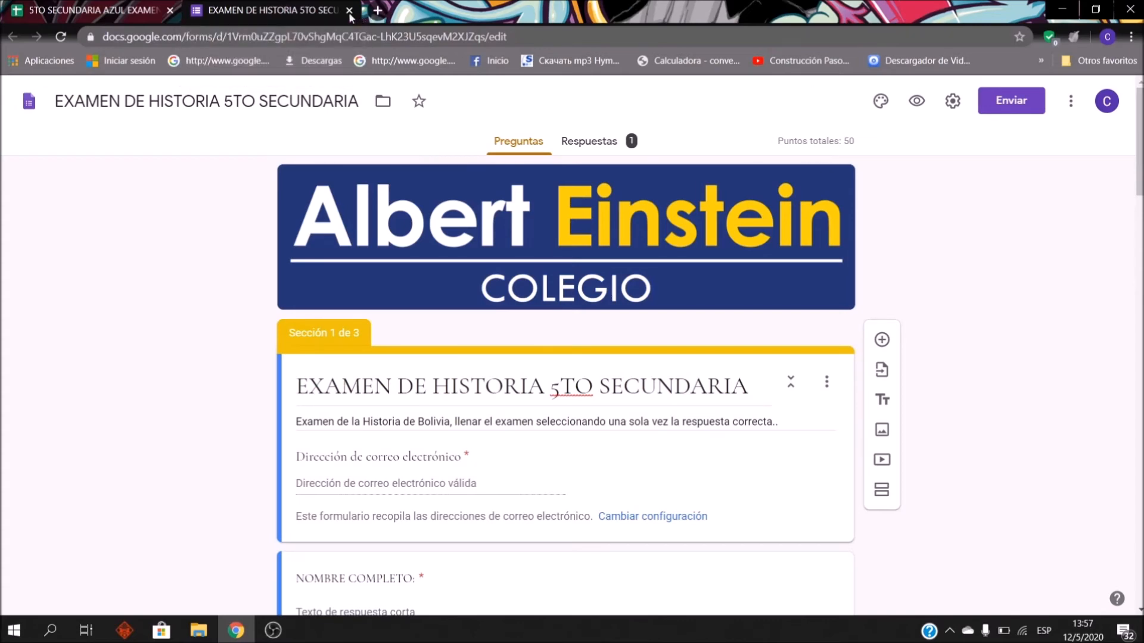
pyautogui.click(127, 13)
pyautogui.click(278, 5)
# Step: In a new tab, switch to the other school account and open its Google Drive
pyautogui.click(377, 10)
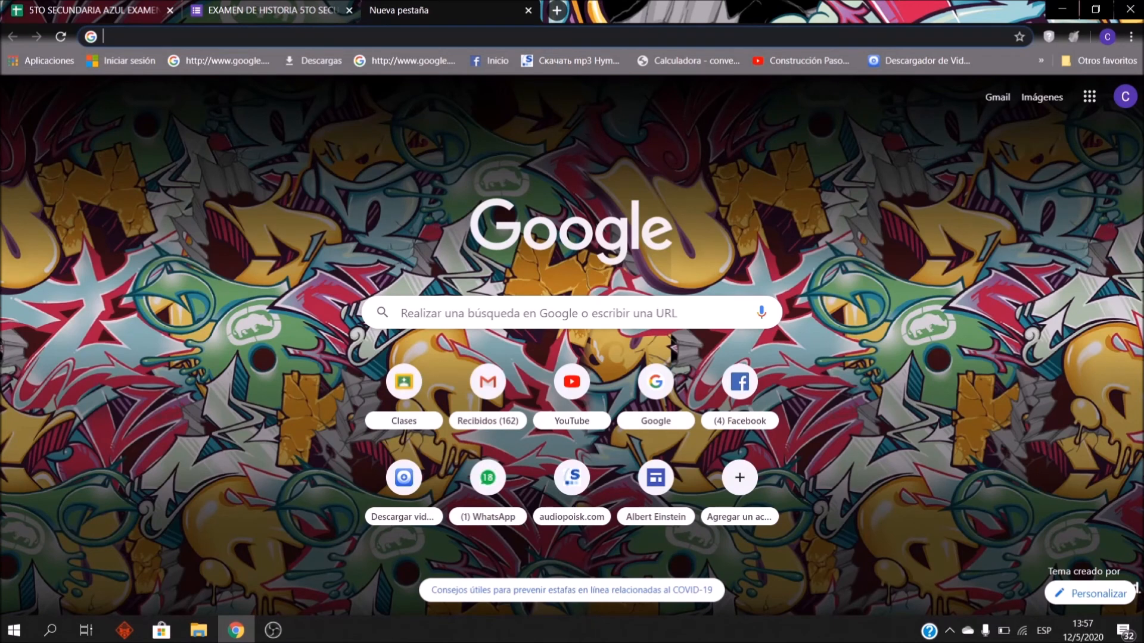
pyautogui.click(1130, 106)
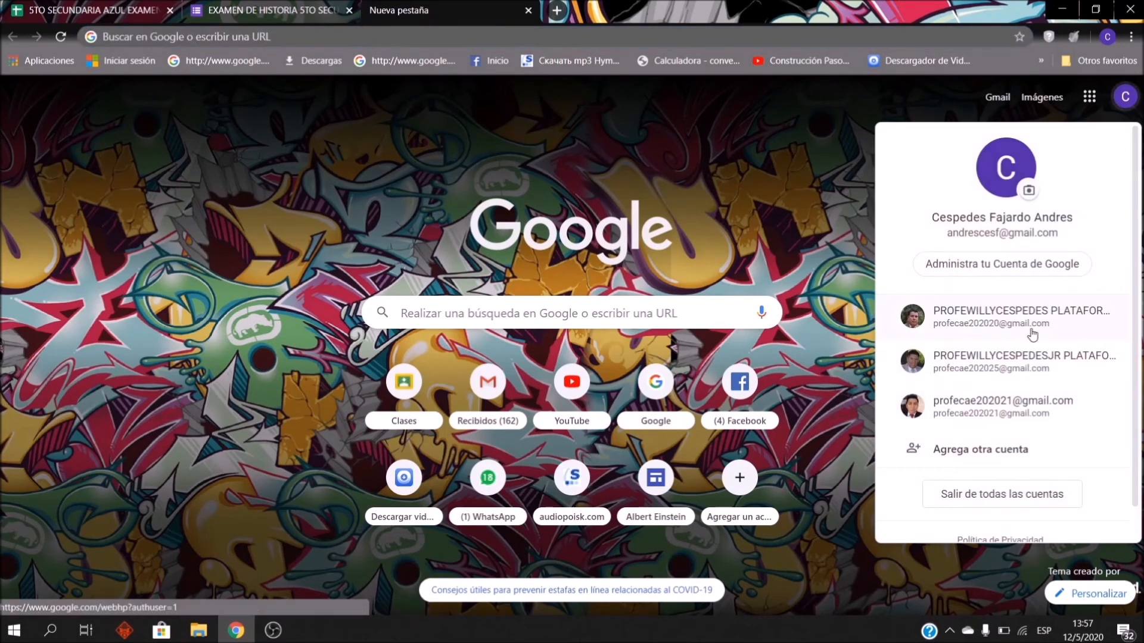
pyautogui.click(994, 402)
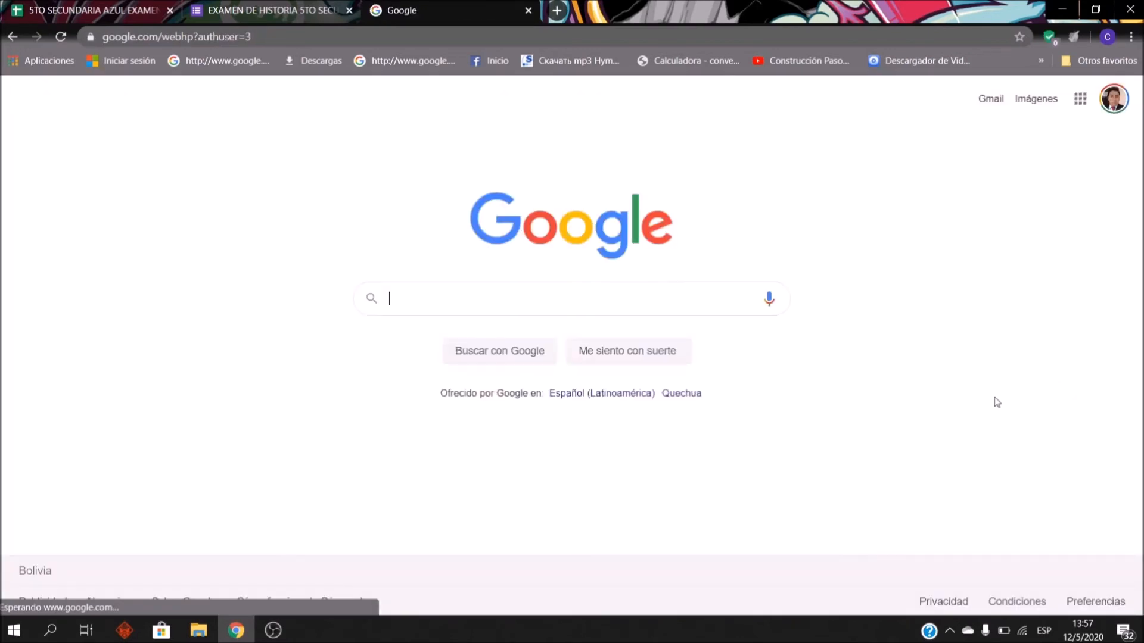
pyautogui.click(1080, 98)
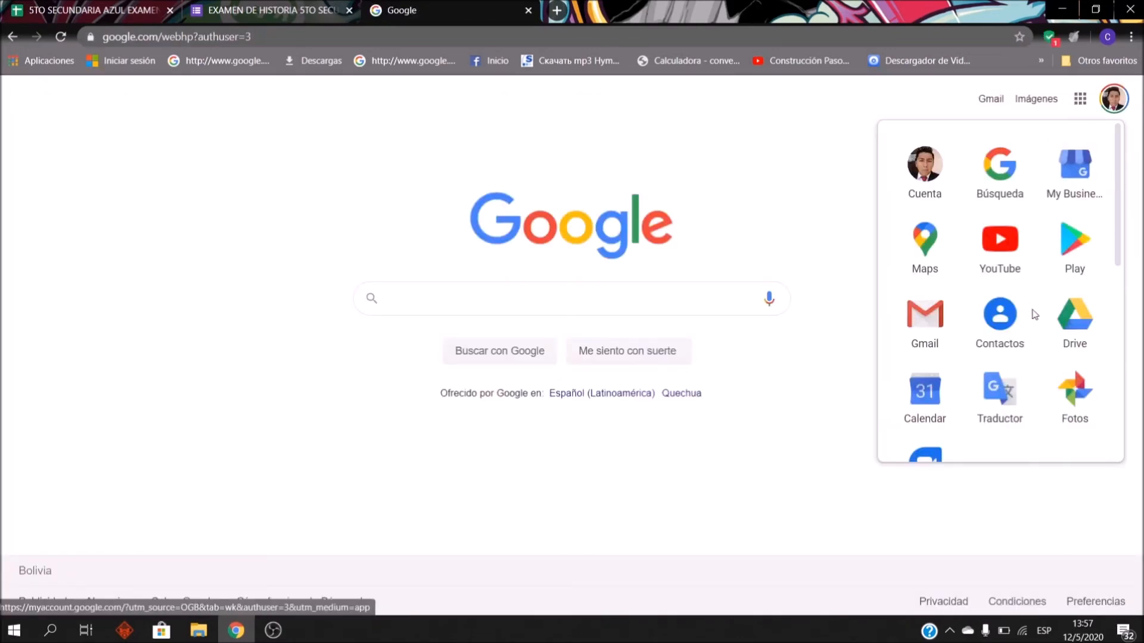
pyautogui.click(1079, 337)
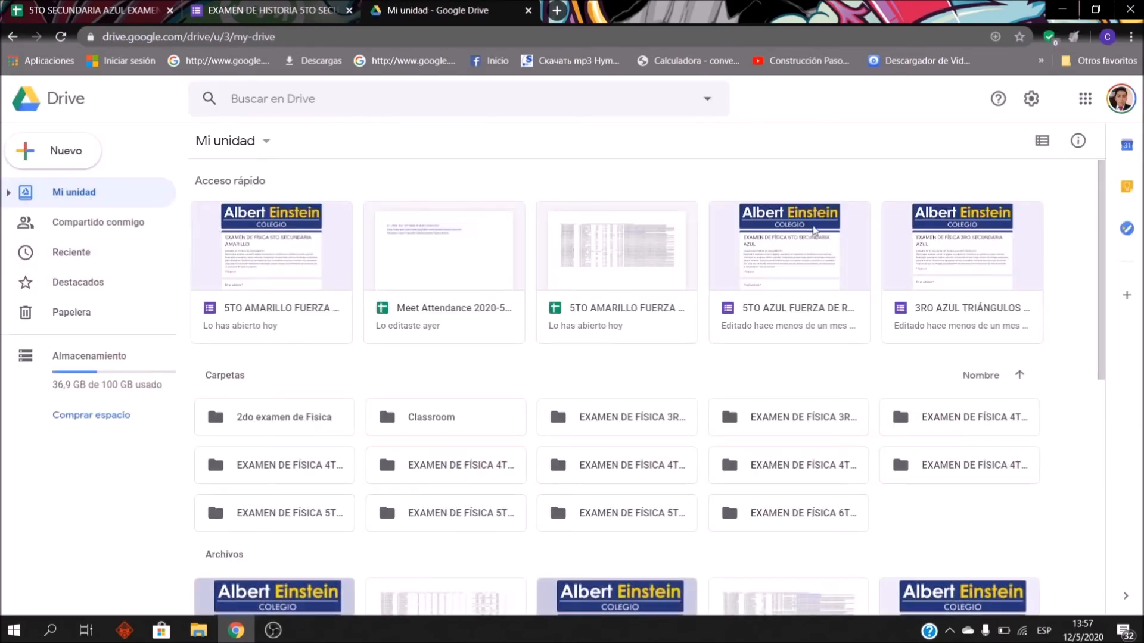
# Step: Browse the physics files, selecting the EXAMEN DE FÍSICA 3RO SECUNDARIA AZUL and AMARILLO forms and showing Abrir con
pyautogui.scroll(-2, 855, 297)
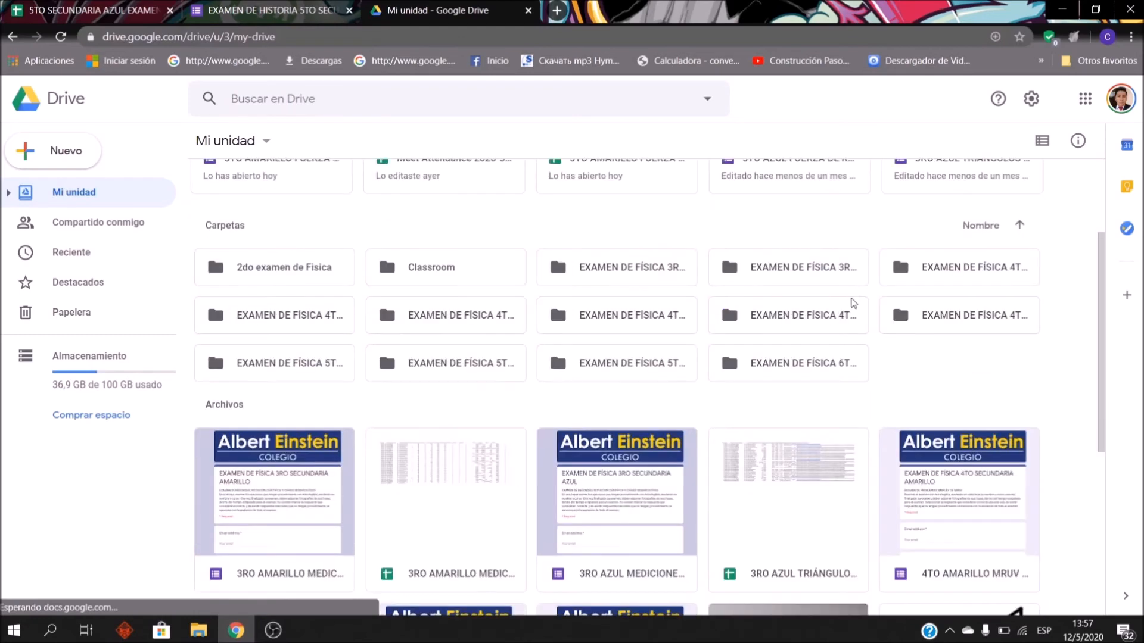
pyautogui.scroll(-1, 645, 439)
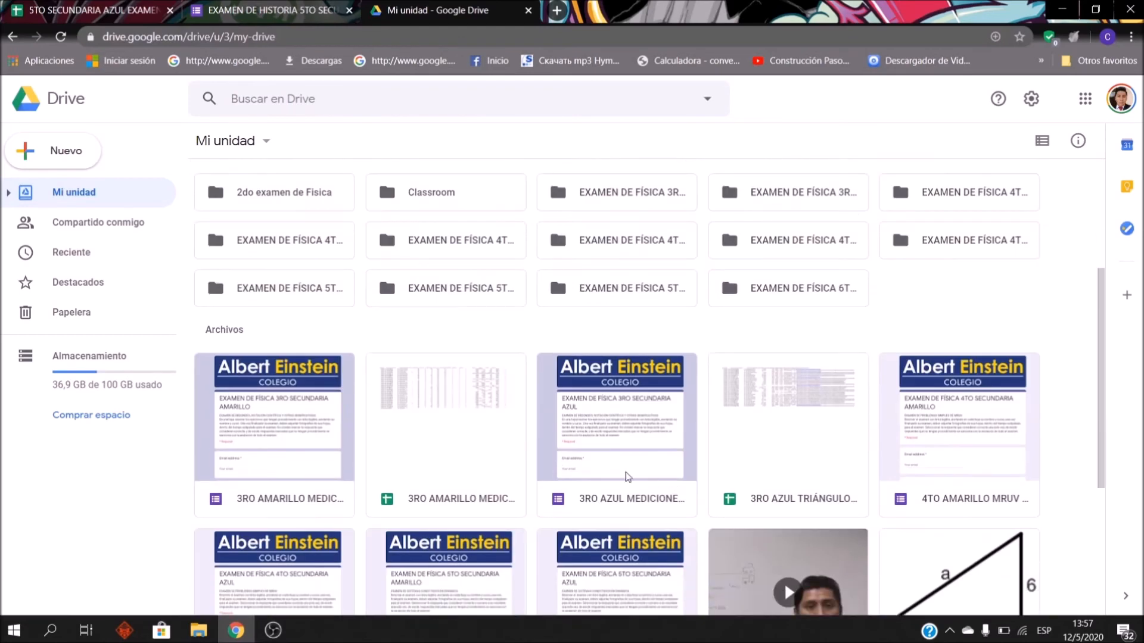
pyautogui.click(617, 413)
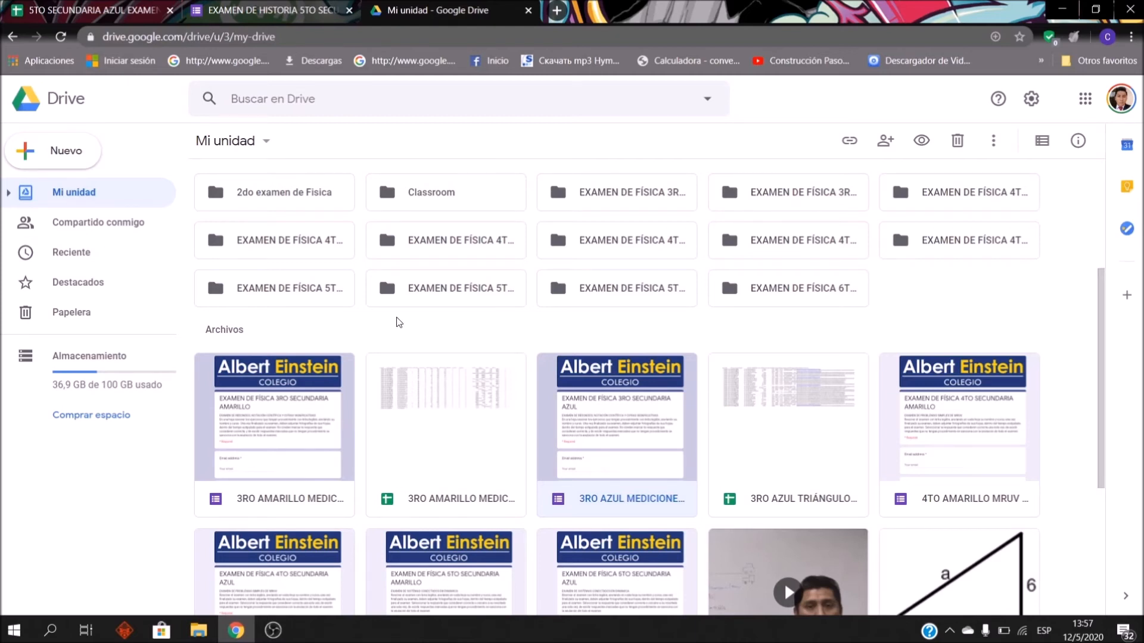
pyautogui.click(311, 415)
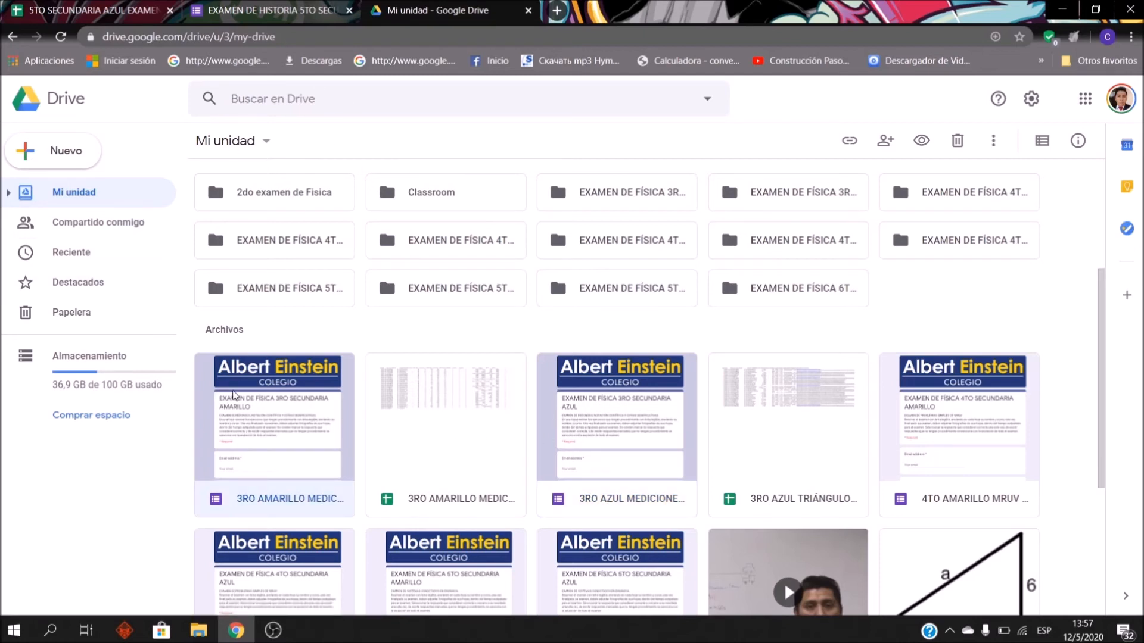
pyautogui.rightClick(262, 399)
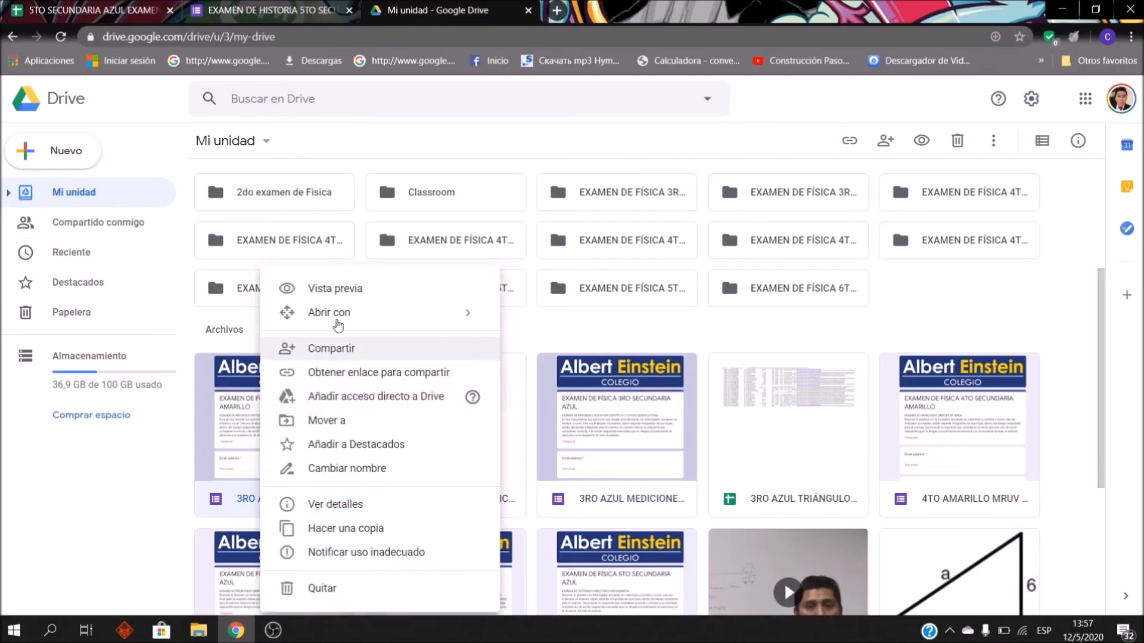
pyautogui.moveTo(342, 314)
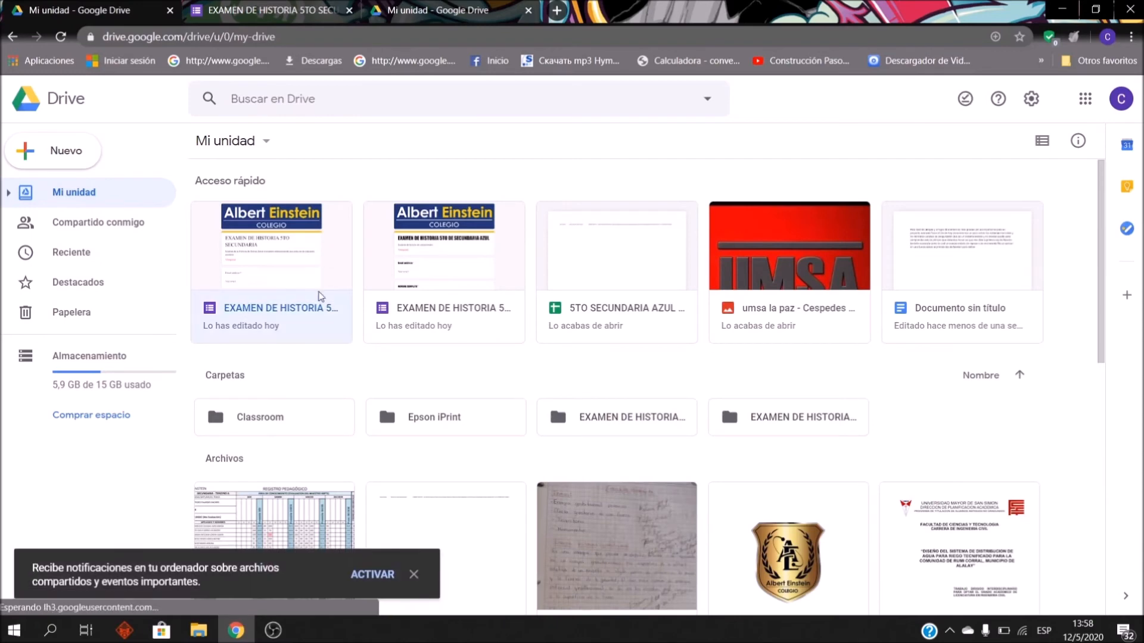
# Step: Open the history form, append AZUL to its title, then close the form tab
pyautogui.click(329, 274)
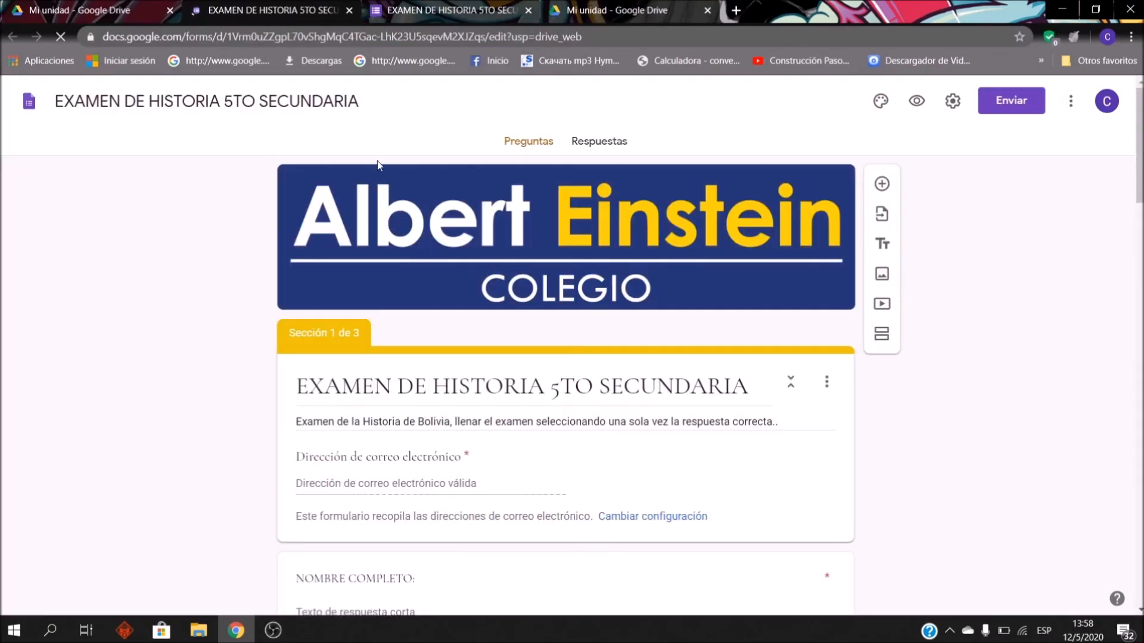
pyautogui.tripleClick(754, 386)
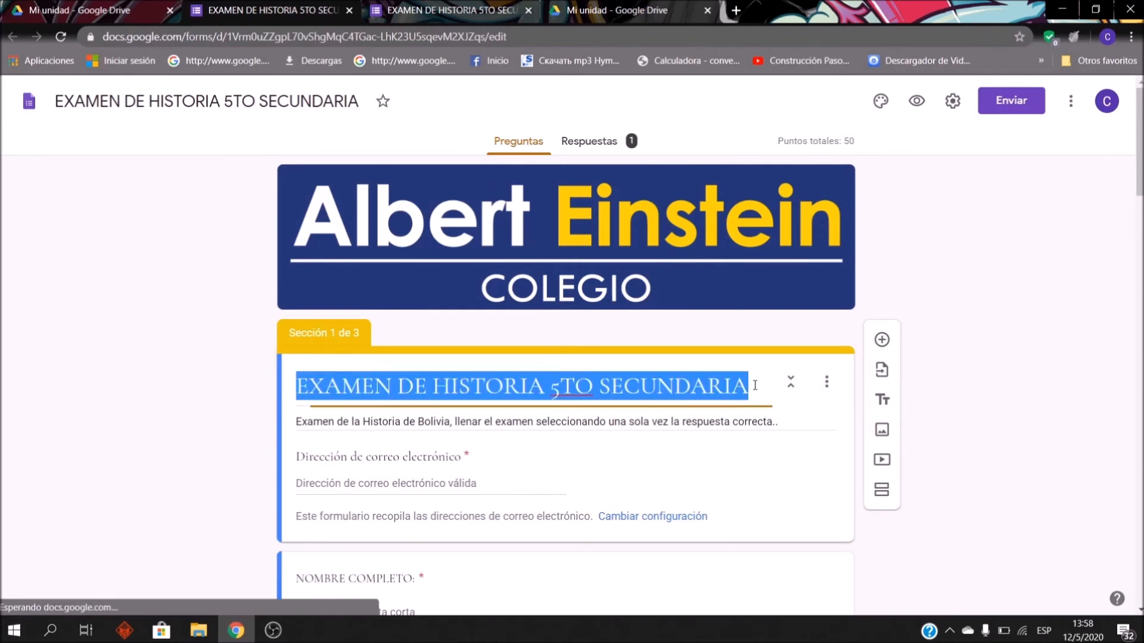
pyautogui.click(755, 386)
pyautogui.write('AZUL')
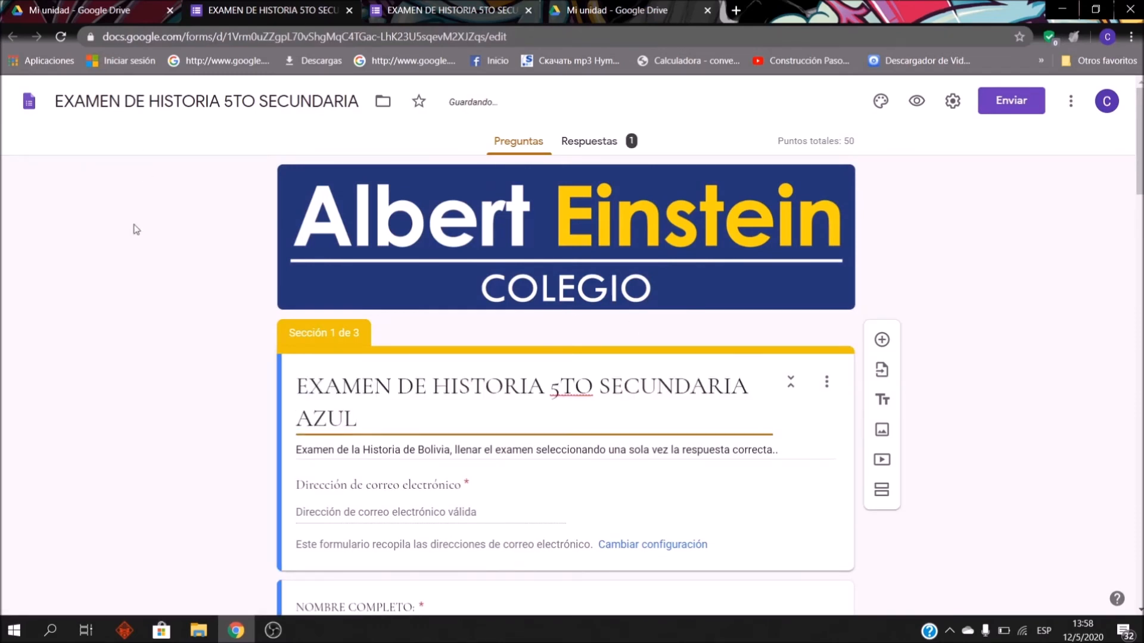
pyautogui.click(302, 101)
pyautogui.write('AZUL')
pyautogui.click(973, 301)
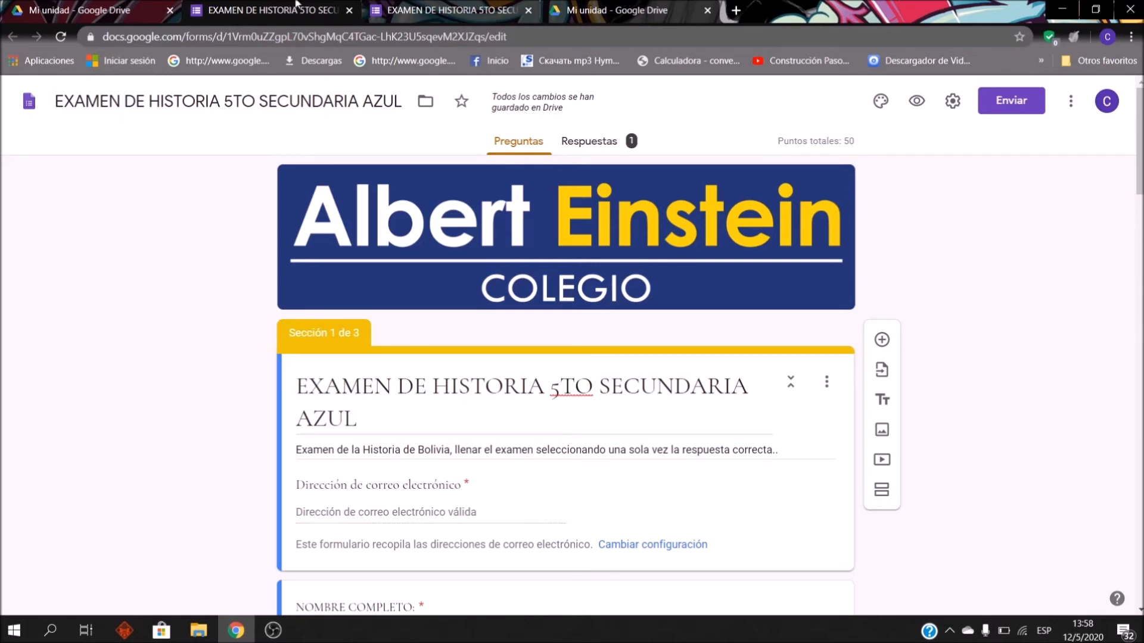
pyautogui.click(348, 11)
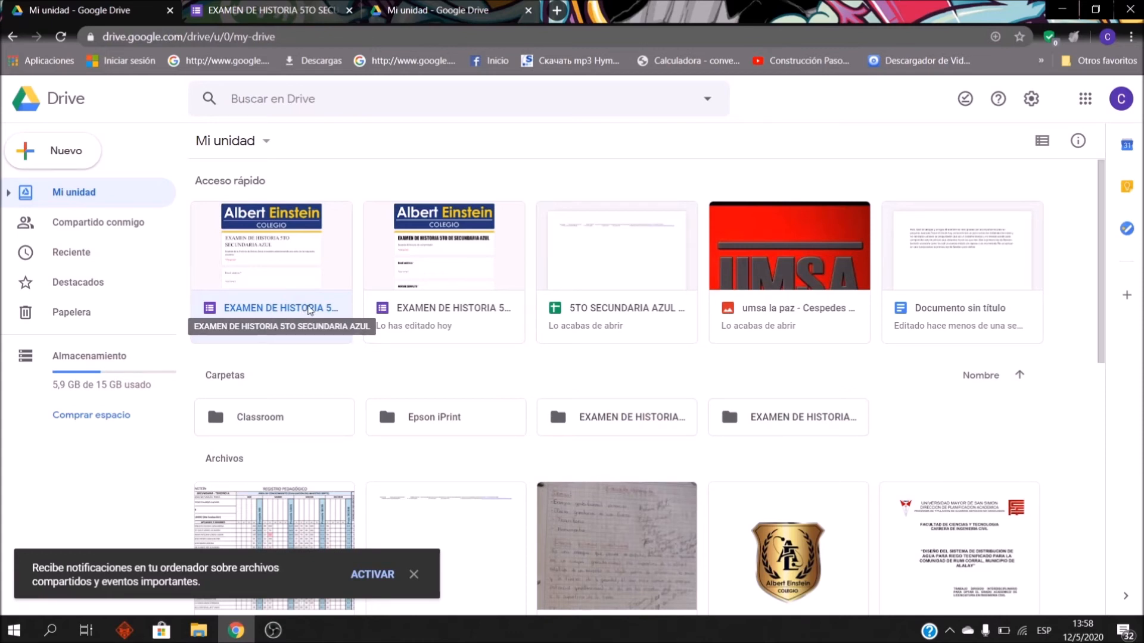
# Step: Make a copy of the AZUL history exam form in Drive
pyautogui.rightClick(307, 302)
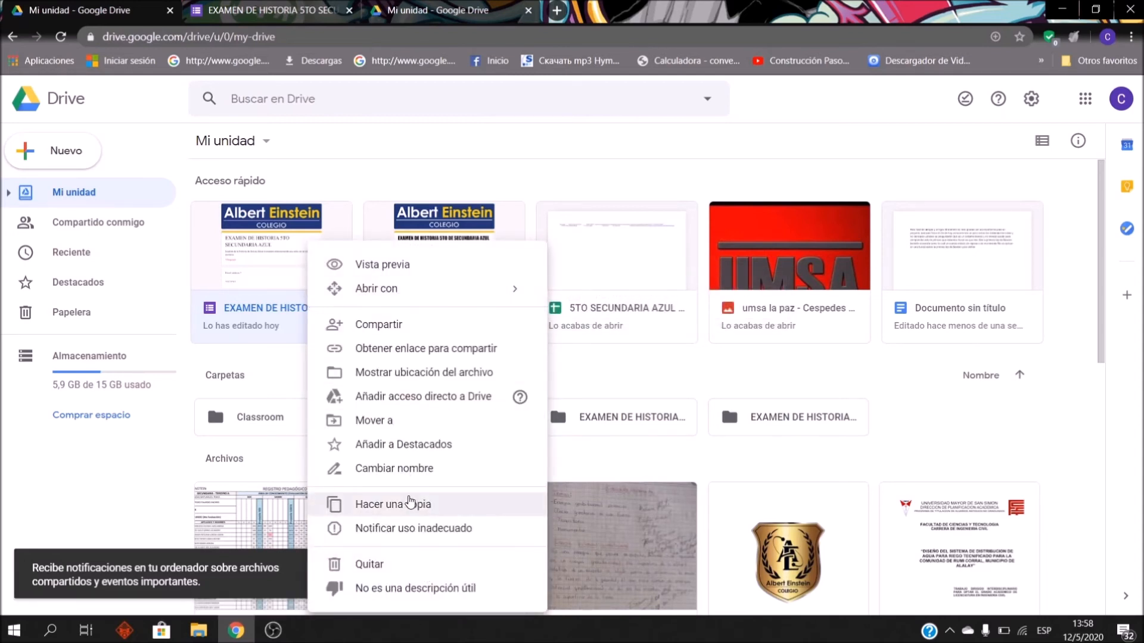
pyautogui.click(393, 504)
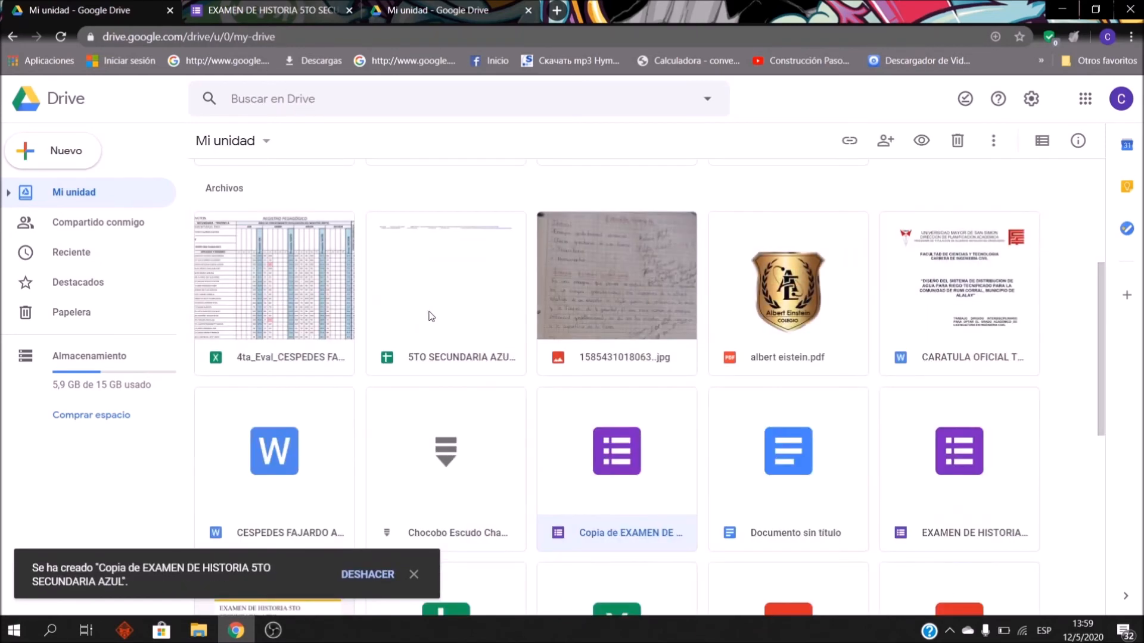
pyautogui.scroll(5, 489, 320)
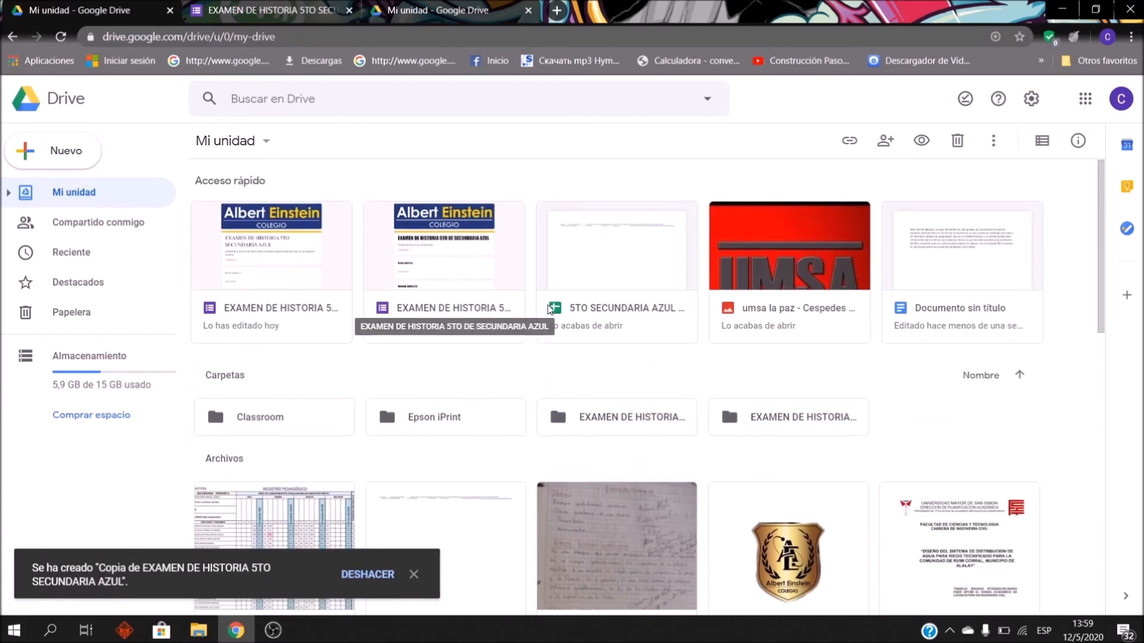
pyautogui.scroll(-1, 620, 315)
pyautogui.scroll(-4, 682, 362)
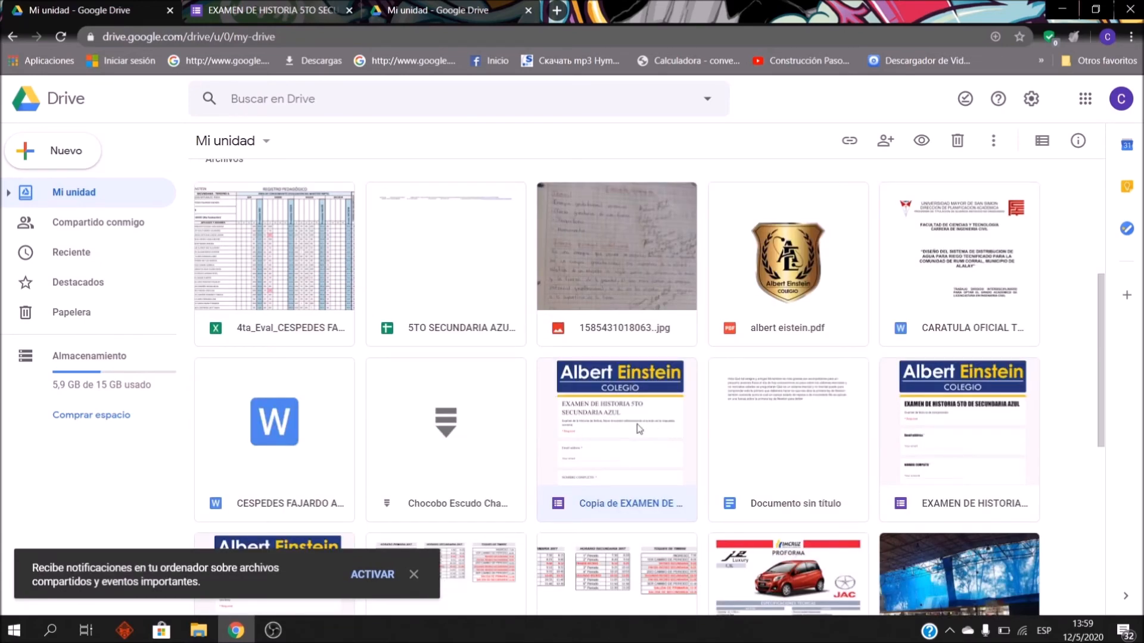
# Step: Rename the copy to 'EXAMEN DE HISTORIA 5TO SECUNDARIA AMARILLO', dropping the 'Copia de' prefix
pyautogui.rightClick(649, 512)
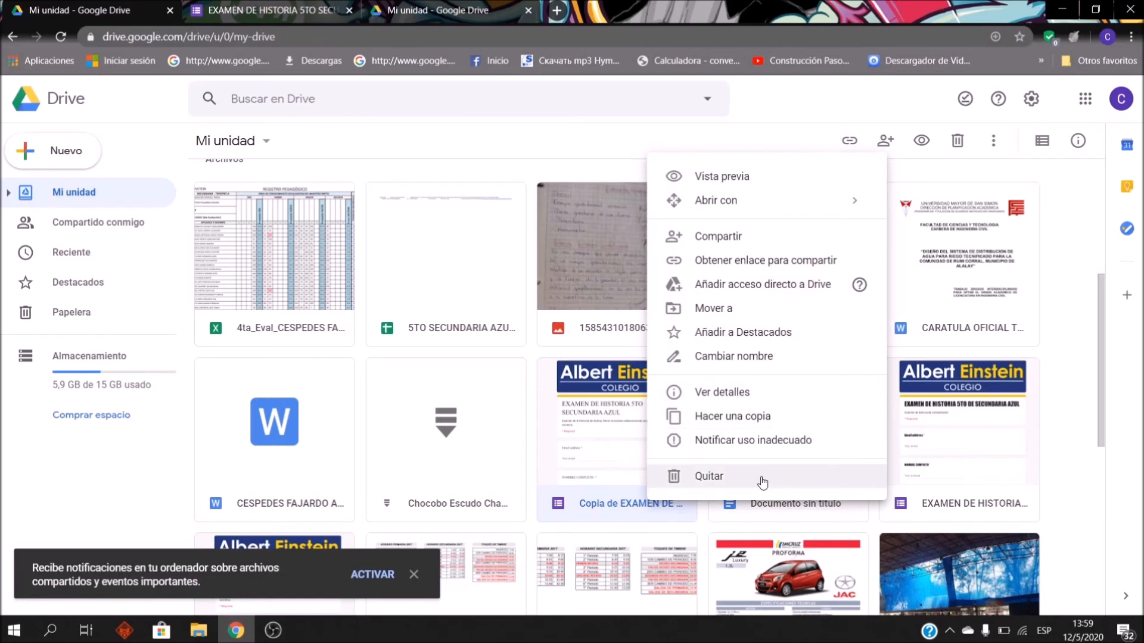
pyautogui.click(760, 356)
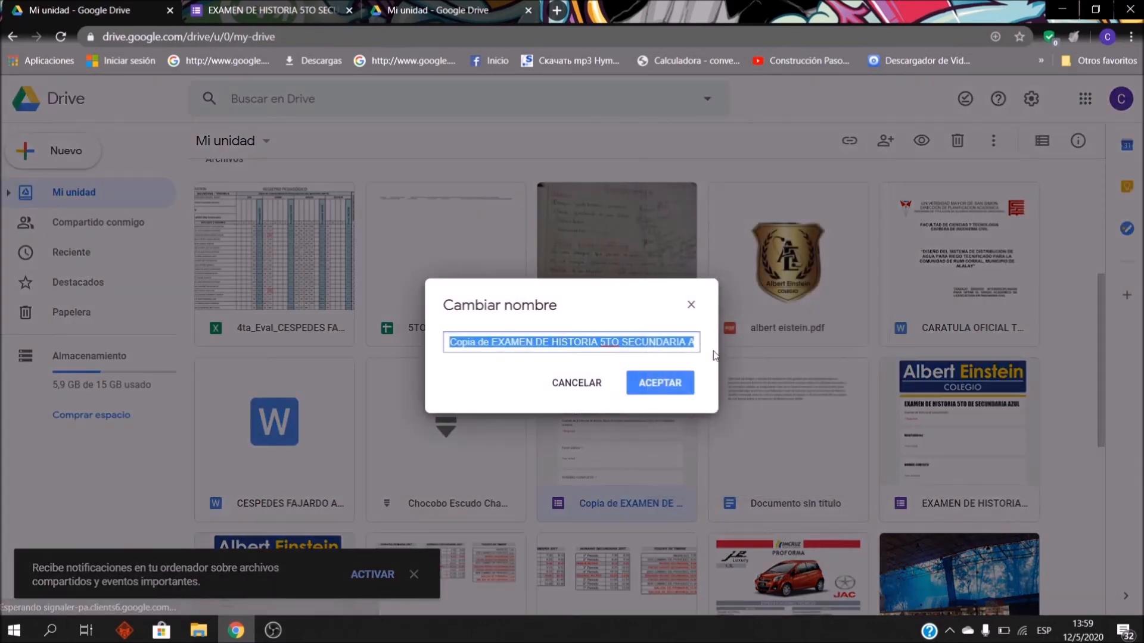
pyautogui.click(633, 348)
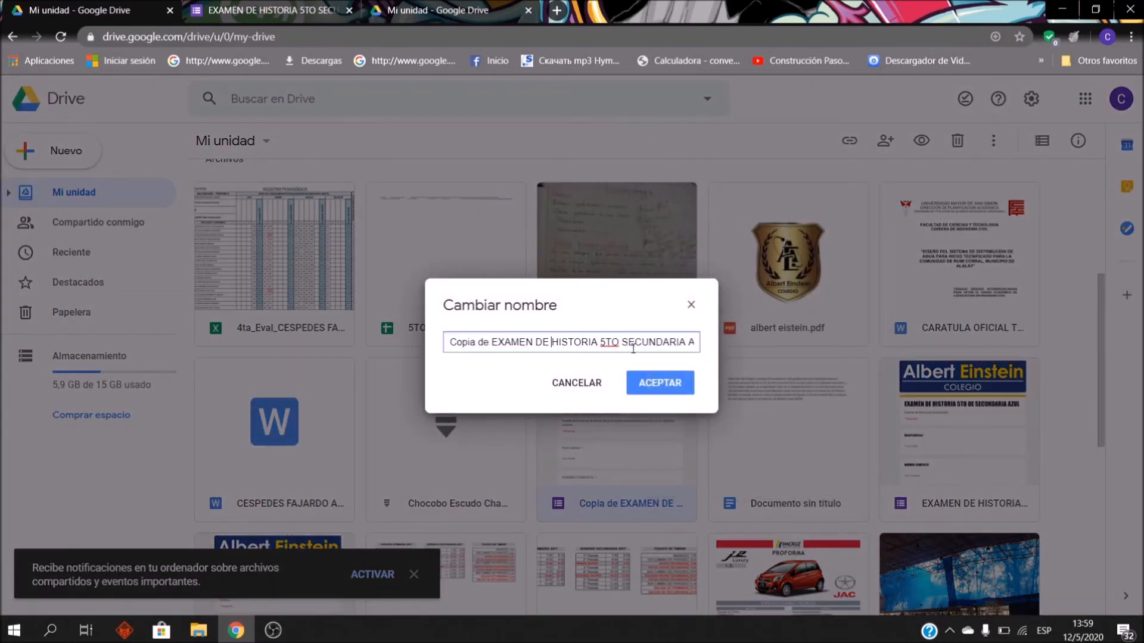
pyautogui.press('BackSpace')
pyautogui.press('BackSpace')
pyautogui.press('BackSpace')
pyautogui.press('BackSpace')
pyautogui.press('BackSpace')
pyautogui.press('BackSpace')
pyautogui.press('BackSpace')
pyautogui.press('BackSpace')
pyautogui.press('BackSpace')
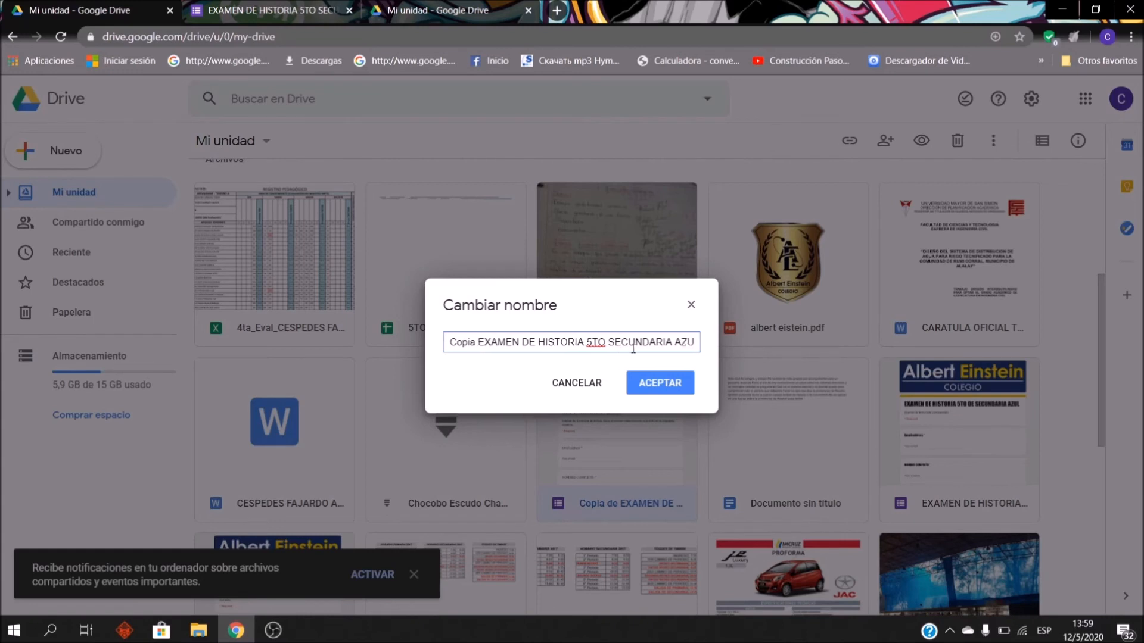
pyautogui.press('Right')
pyautogui.press('Right')
pyautogui.press('Right')
pyautogui.press('Right')
pyautogui.press('Right')
pyautogui.press('Right')
pyautogui.press('Right')
pyautogui.press('Right')
pyautogui.press('Right')
pyautogui.press('Right')
pyautogui.press('Right')
pyautogui.press('Right')
pyautogui.press('Right')
pyautogui.press('Right')
pyautogui.press('Right')
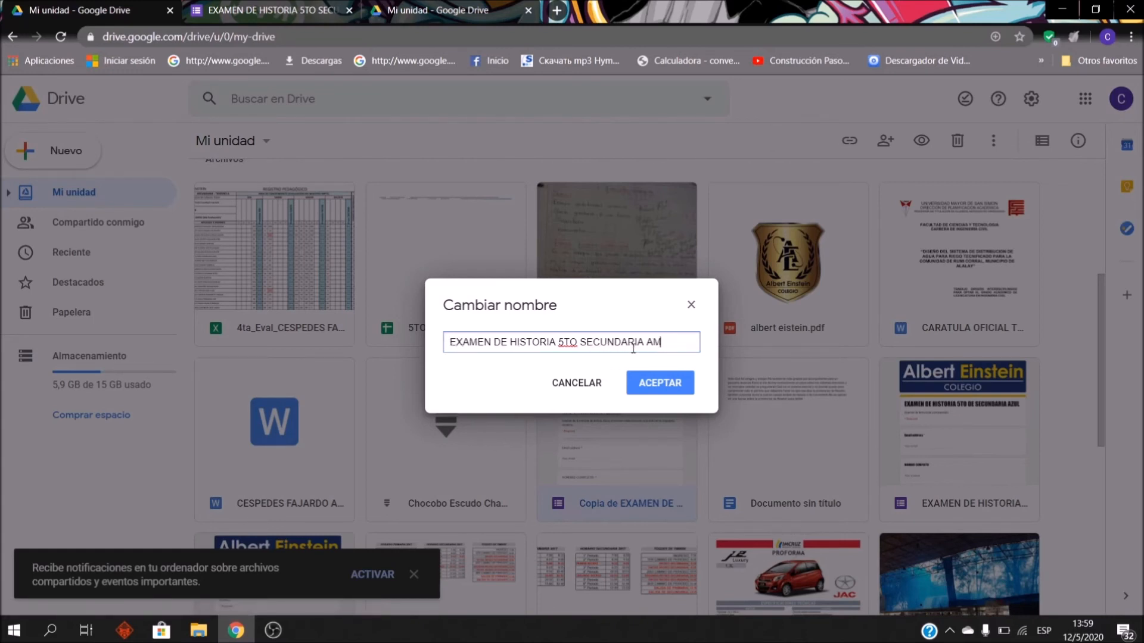
pyautogui.write('AMARILLO')
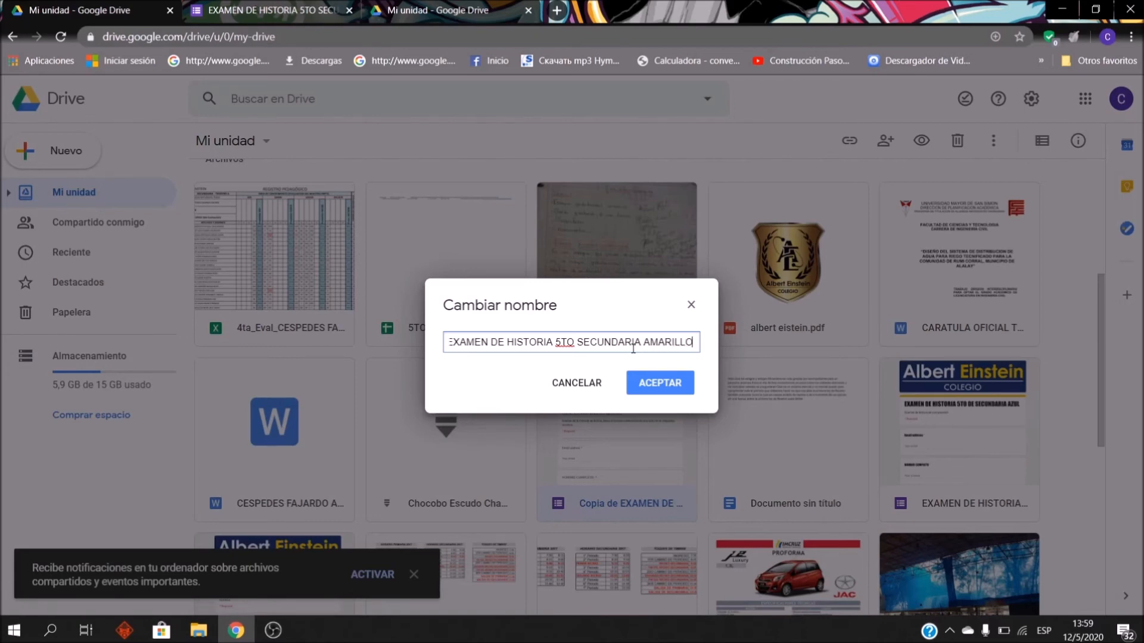
pyautogui.click(681, 388)
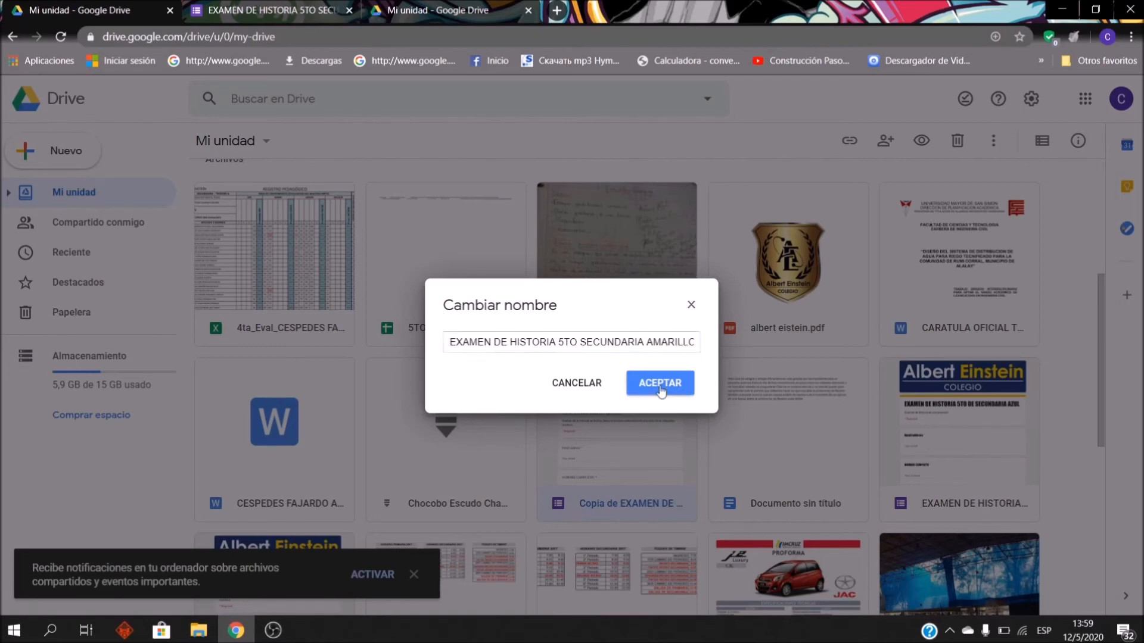
pyautogui.scroll(5, 562, 439)
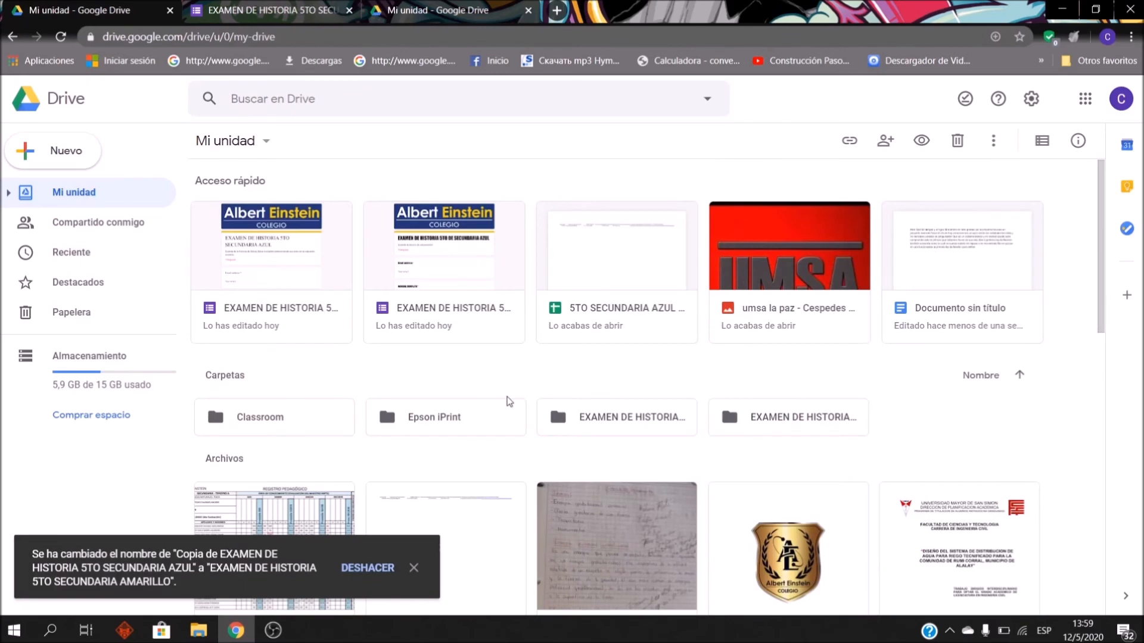
# Step: Open the AMARILLO form copy and restore its missing file-upload folders
pyautogui.scroll(-7, 592, 454)
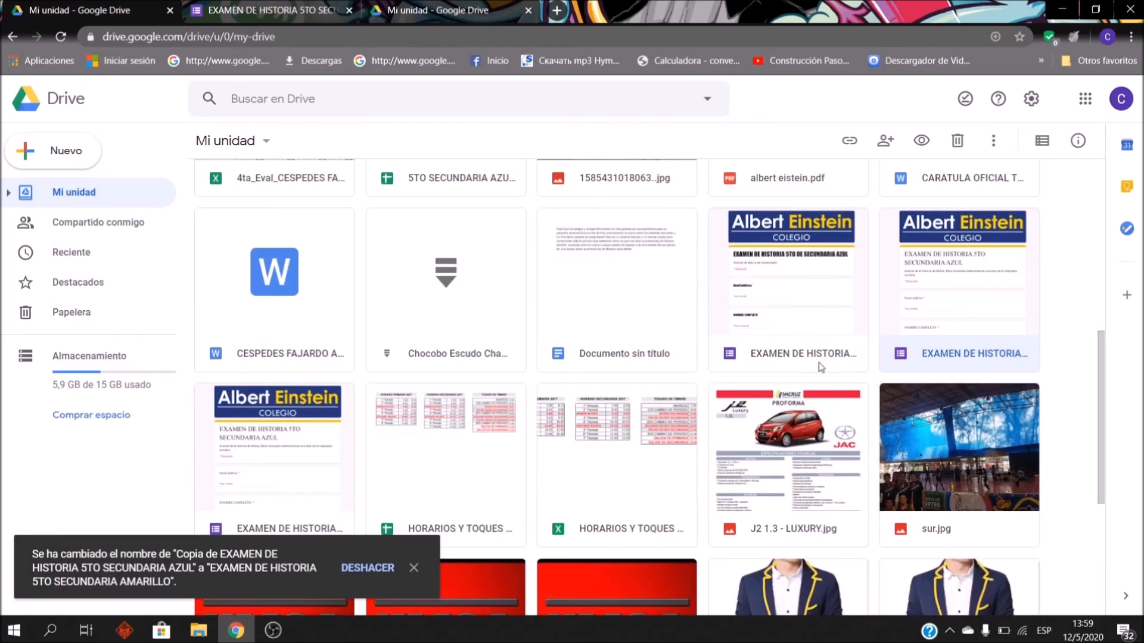
pyautogui.doubleClick(968, 309)
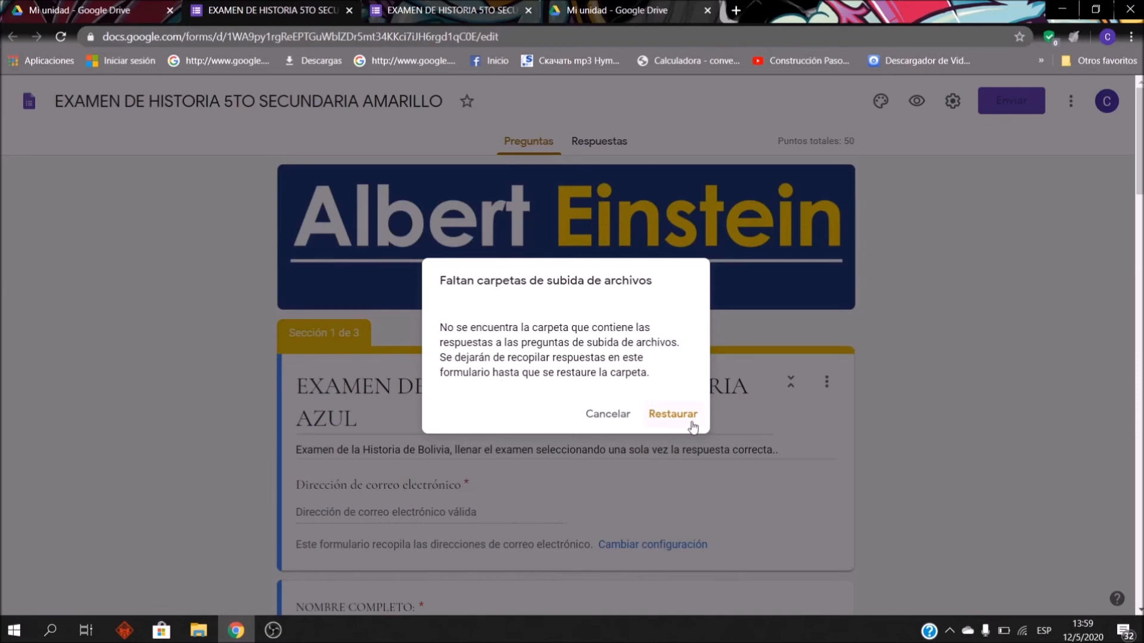
pyautogui.click(667, 415)
pyautogui.scroll(-6, 477, 379)
pyautogui.scroll(5, 475, 374)
# Step: Change AZUL to AMARILLO in the form's section title, then close the form
pyautogui.tripleClick(378, 342)
pyautogui.moveTo(378, 342); pyautogui.dragTo(290, 360)
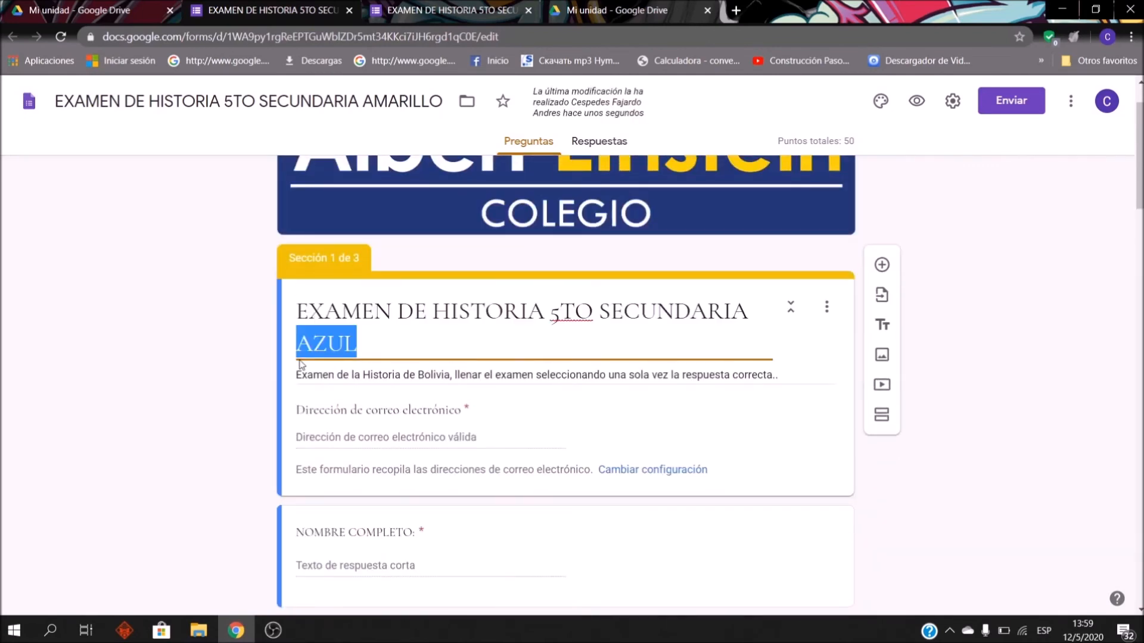
pyautogui.write('AMR')
pyautogui.press('BackSpace')
pyautogui.write('ARILLO')
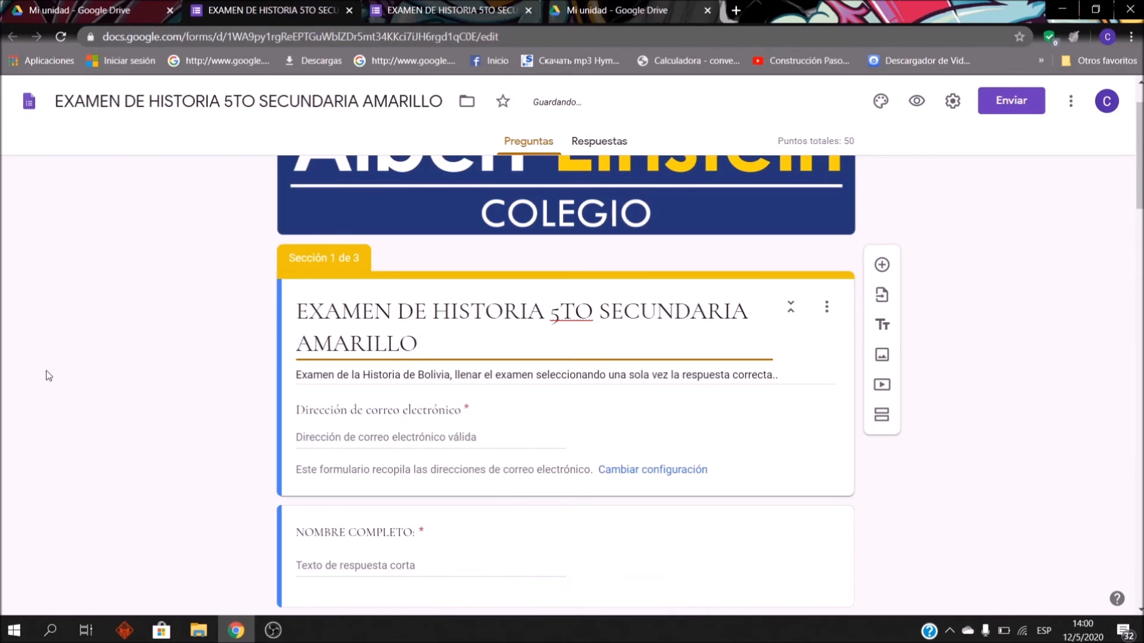
pyautogui.scroll(-15, 309, 375)
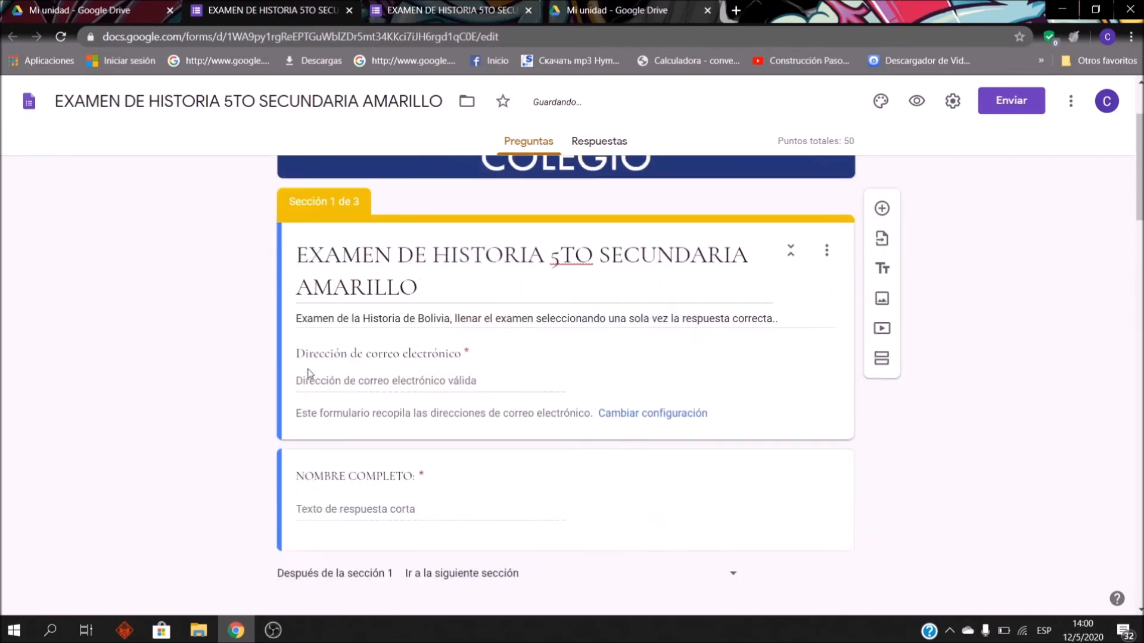
pyautogui.scroll(-15, 495, 297)
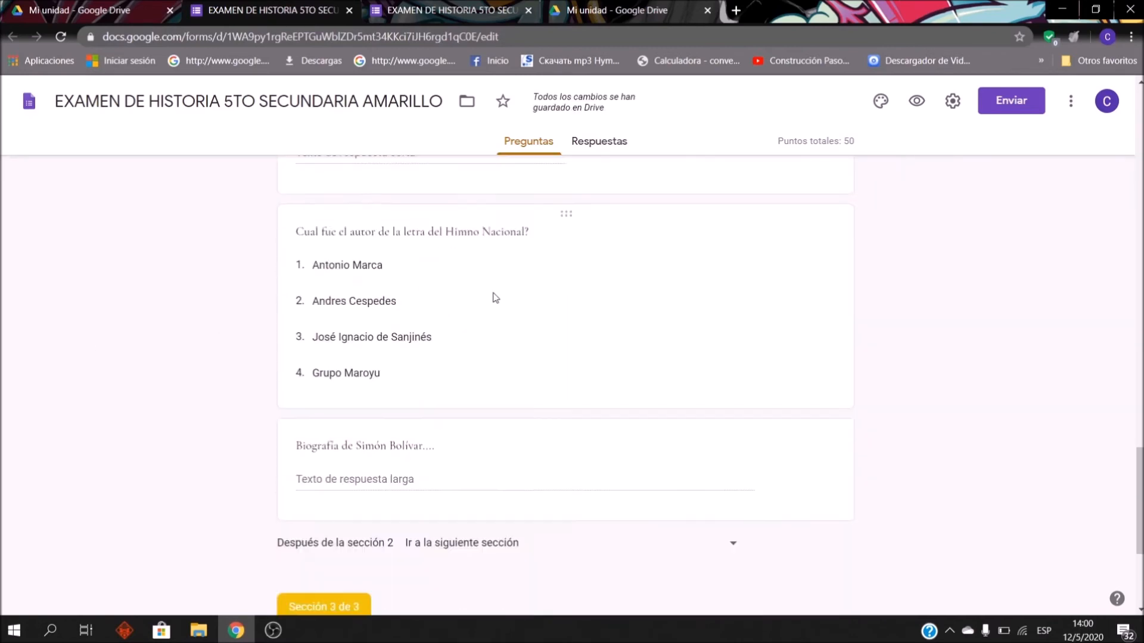
pyautogui.scroll(18, 493, 296)
pyautogui.scroll(20, 505, 313)
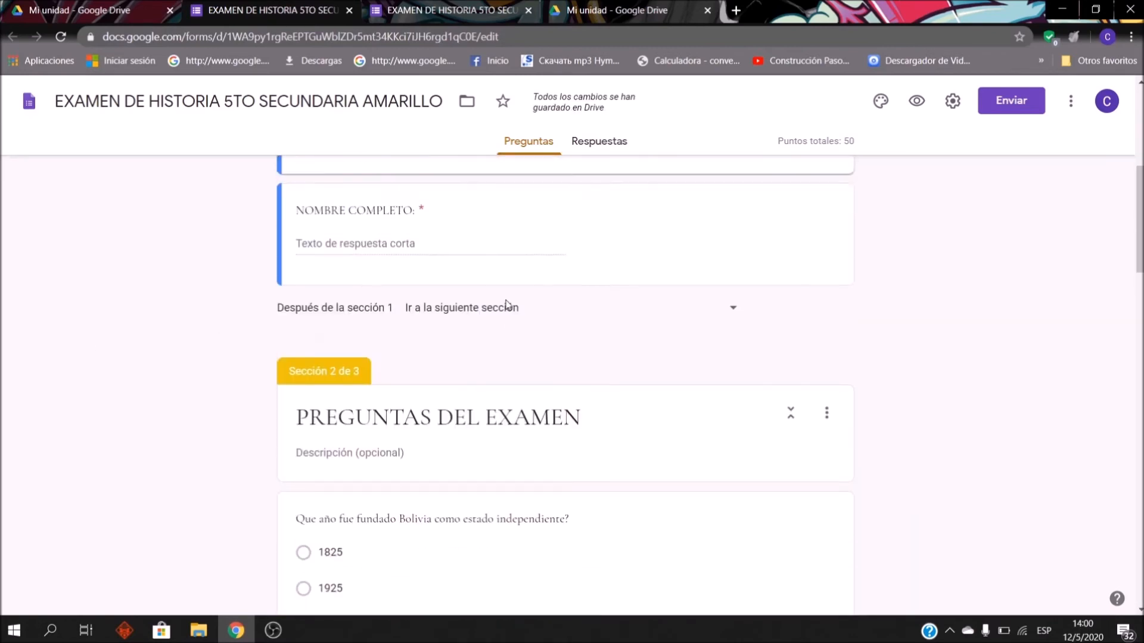
pyautogui.click(348, 10)
# Step: Delete the extra history exam form from Drive
pyautogui.scroll(1, 540, 328)
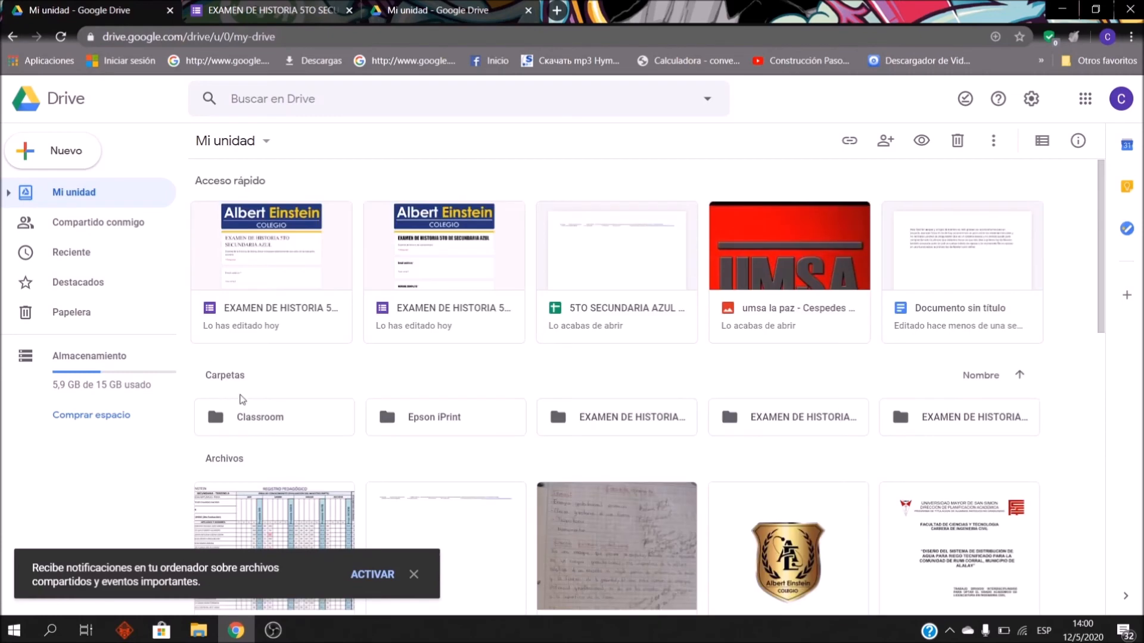
pyautogui.click(433, 302)
pyautogui.press('Delete')
pyautogui.scroll(-5, 868, 390)
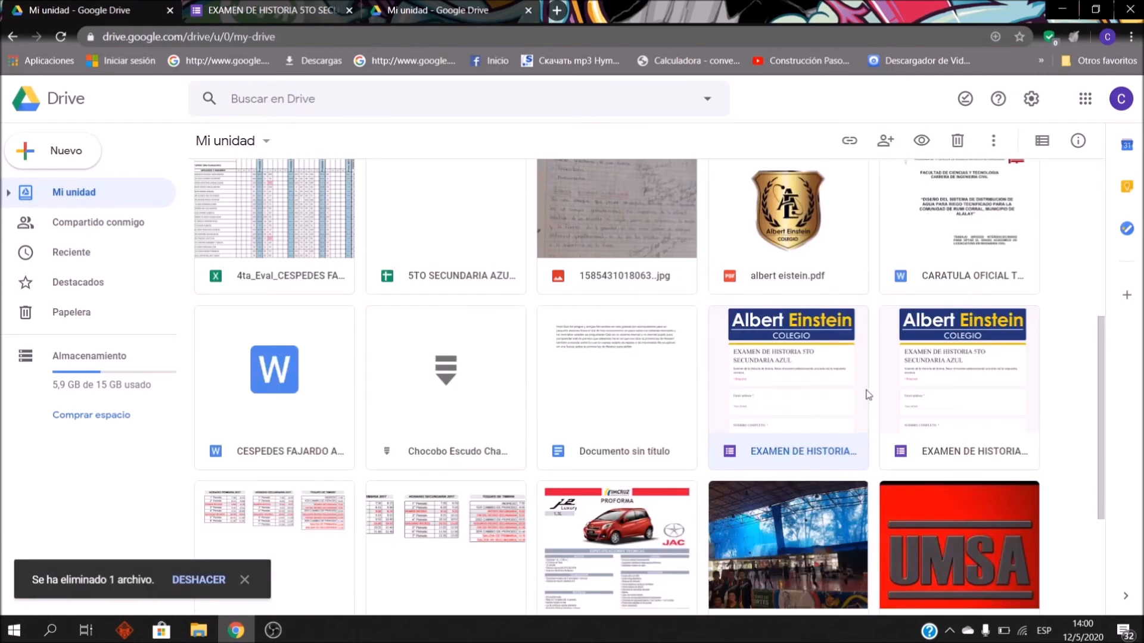
# Step: Open both history exam forms and compare the AZUL and AMARILLO versions
pyautogui.doubleClick(821, 371)
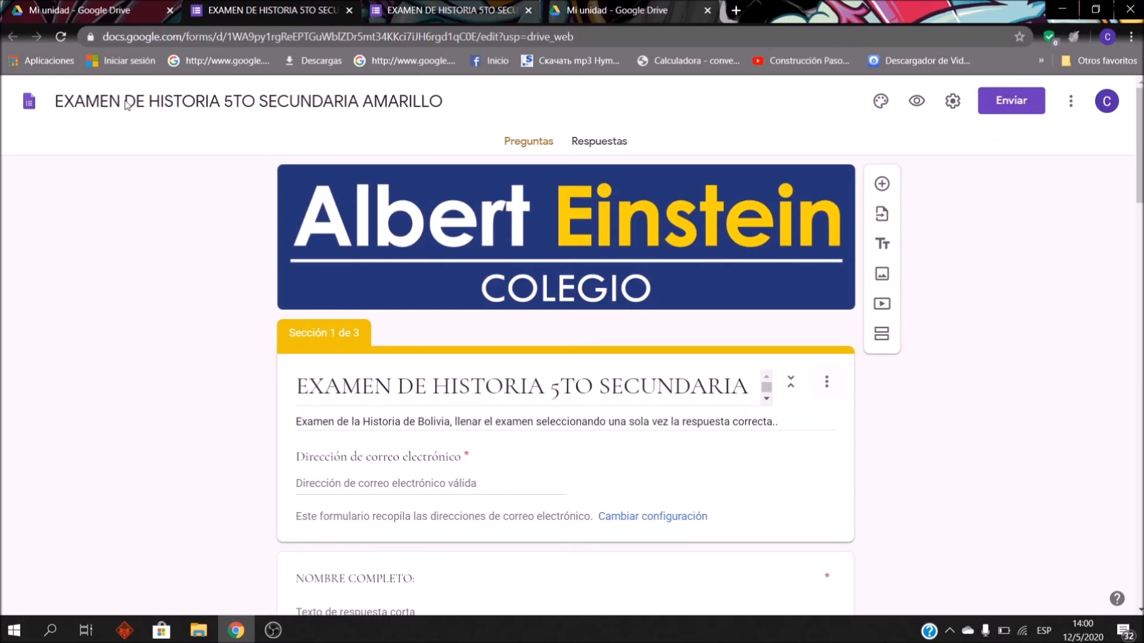
pyautogui.click(135, 12)
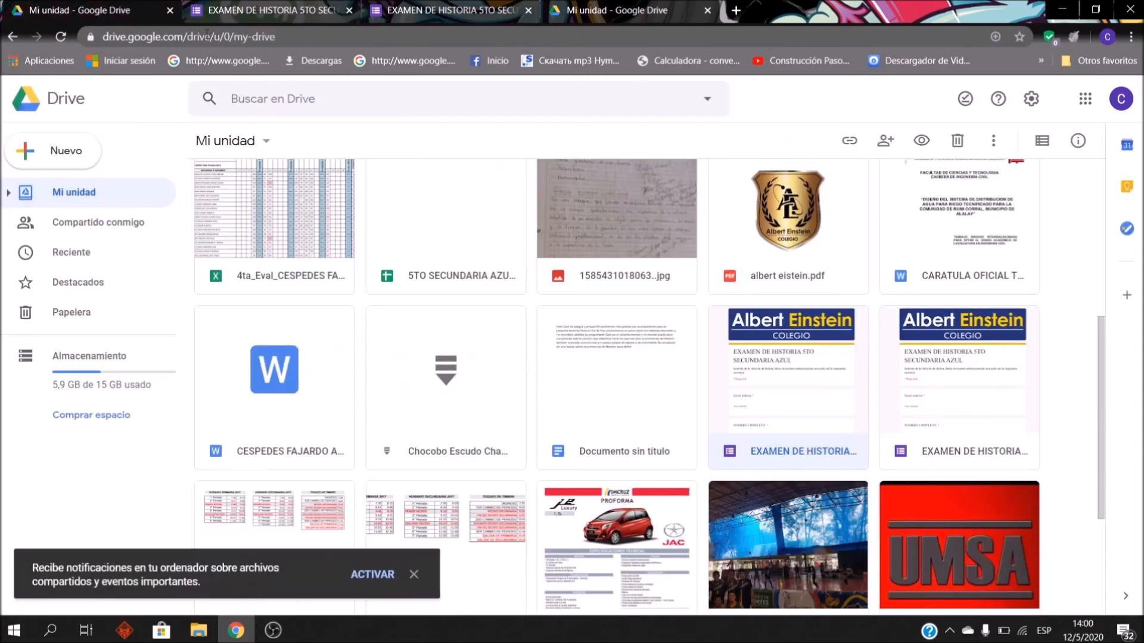
pyautogui.doubleClick(953, 411)
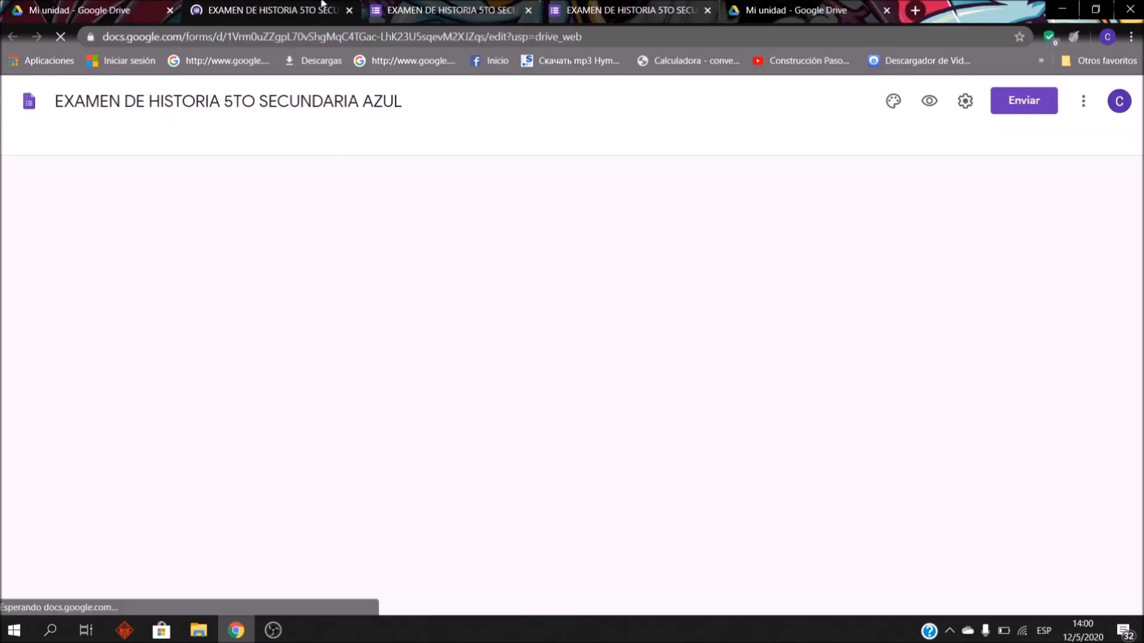
pyautogui.click(423, 3)
pyautogui.click(342, 3)
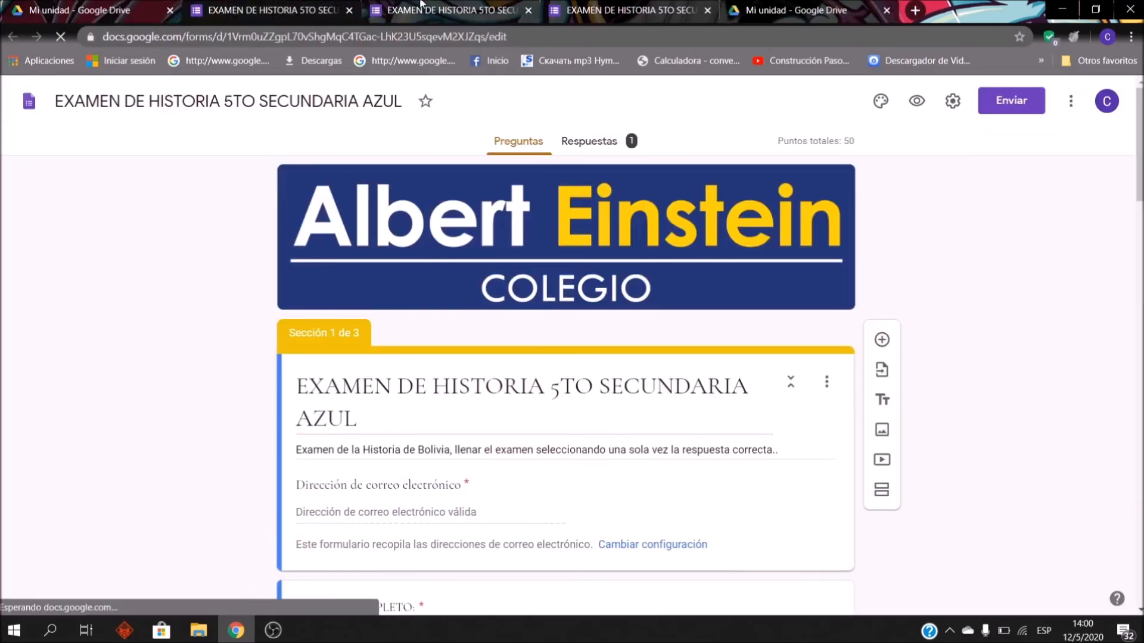
pyautogui.click(419, 3)
pyautogui.click(315, 3)
pyautogui.click(400, 3)
pyautogui.click(315, 5)
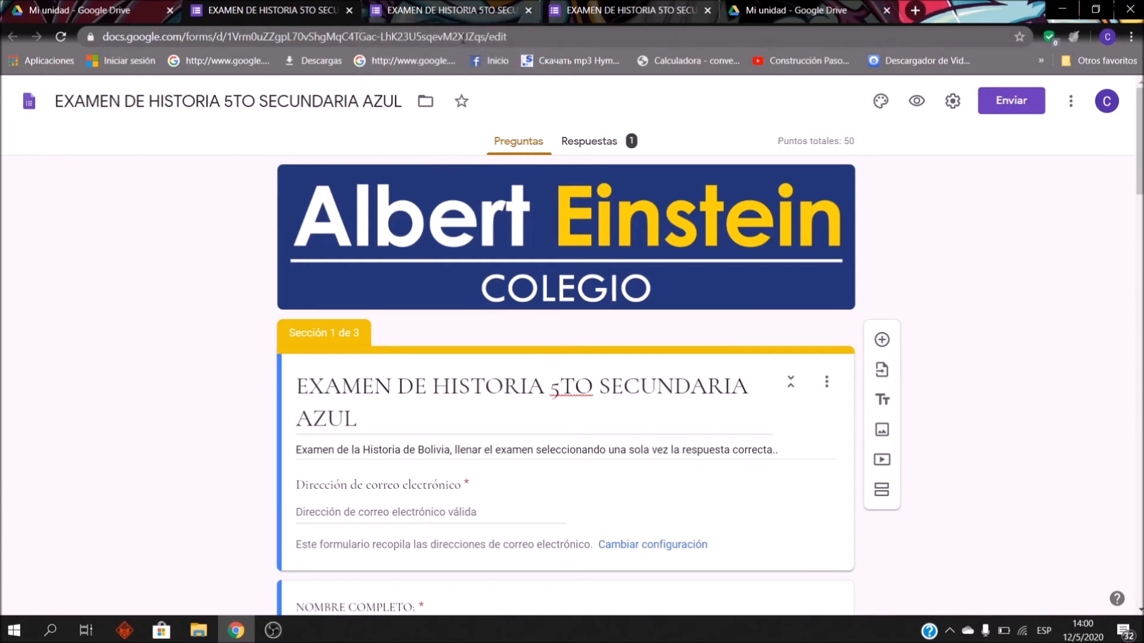
# Step: Close both history forms and open the 3RO AMARILLO MEDICIONES FÍSICA form
pyautogui.click(350, 10)
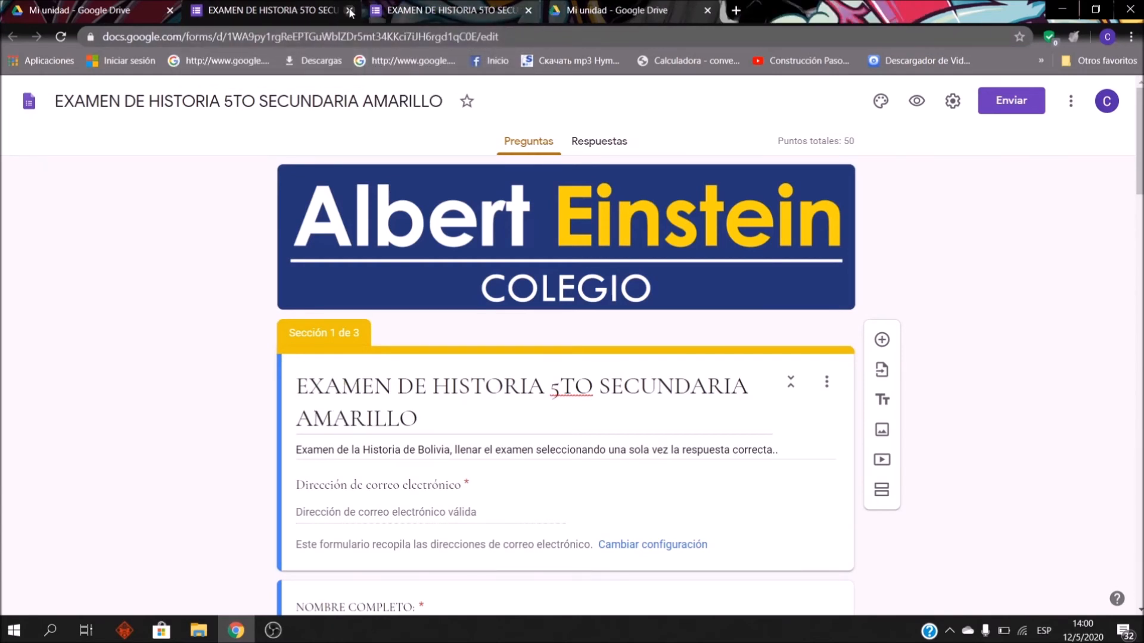
pyautogui.click(350, 11)
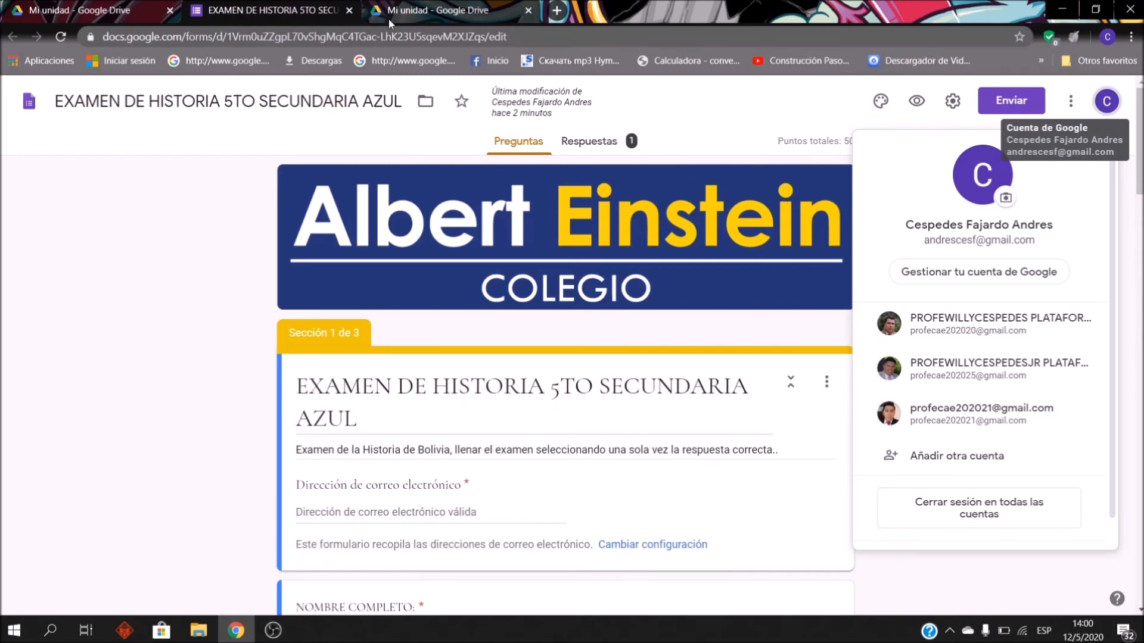
pyautogui.click(349, 10)
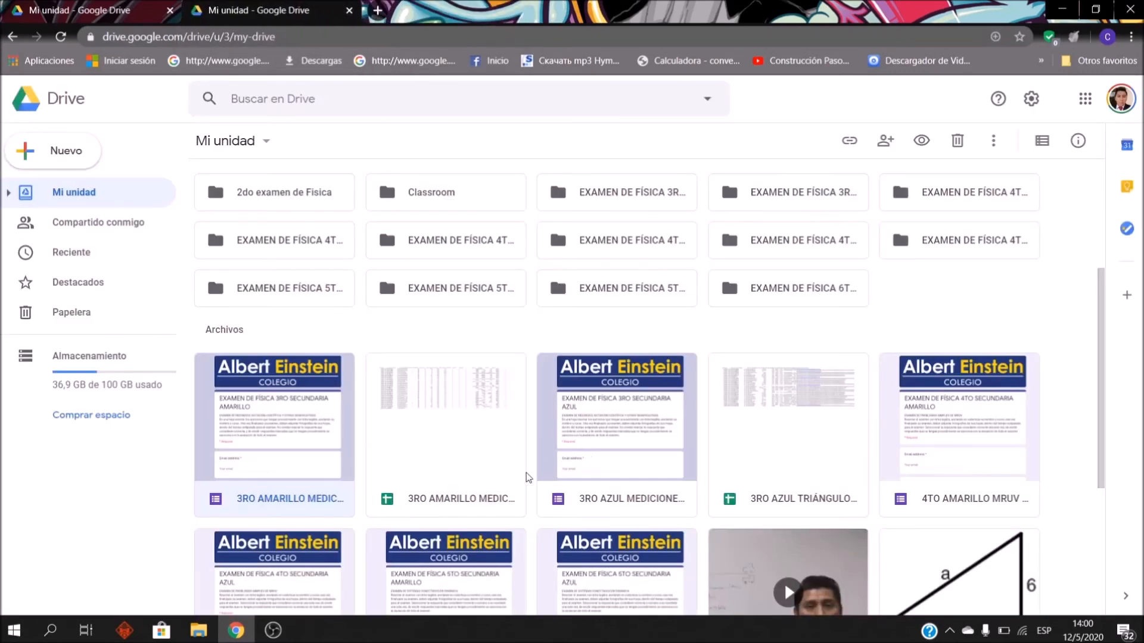
pyautogui.scroll(-3, 526, 477)
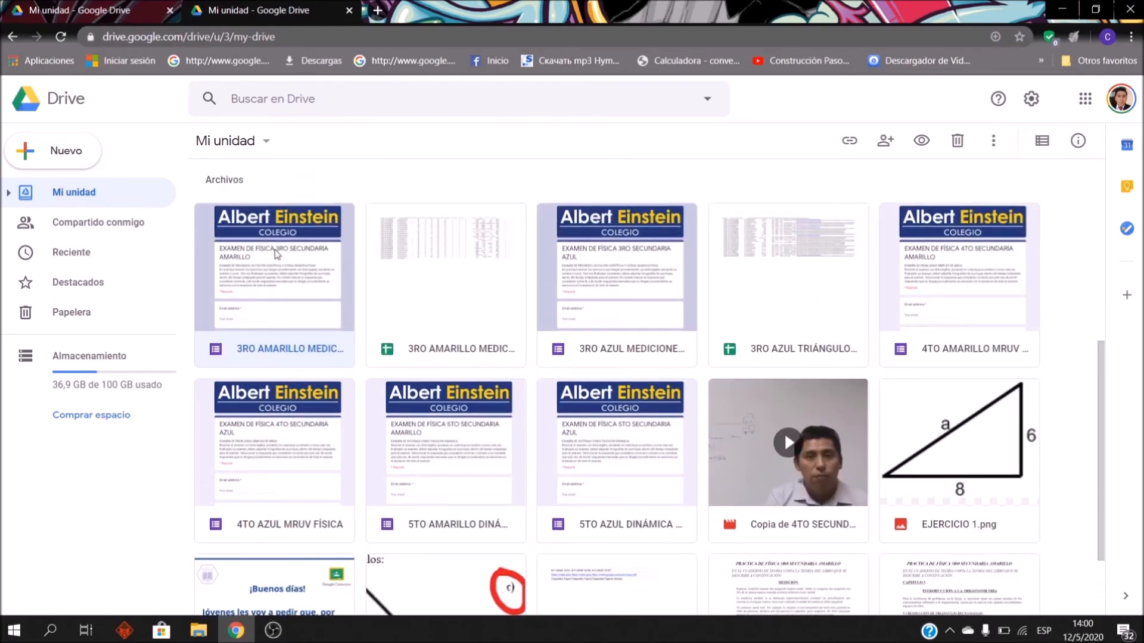
pyautogui.doubleClick(304, 277)
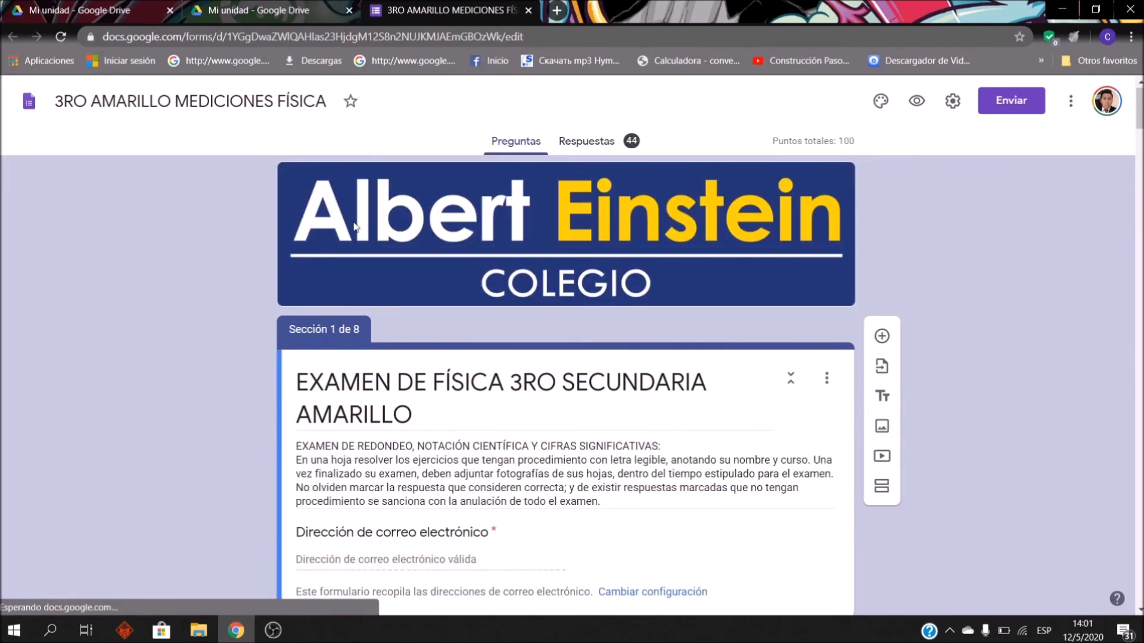
pyautogui.scroll(-10, 505, 392)
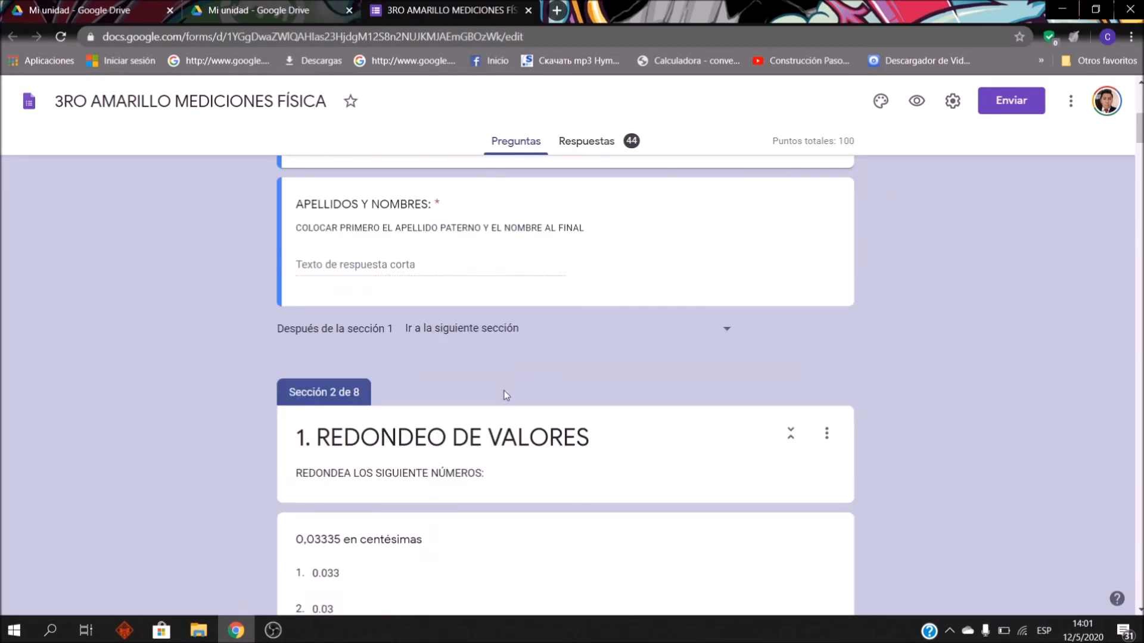
pyautogui.scroll(-10, 493, 411)
pyautogui.scroll(15, 493, 410)
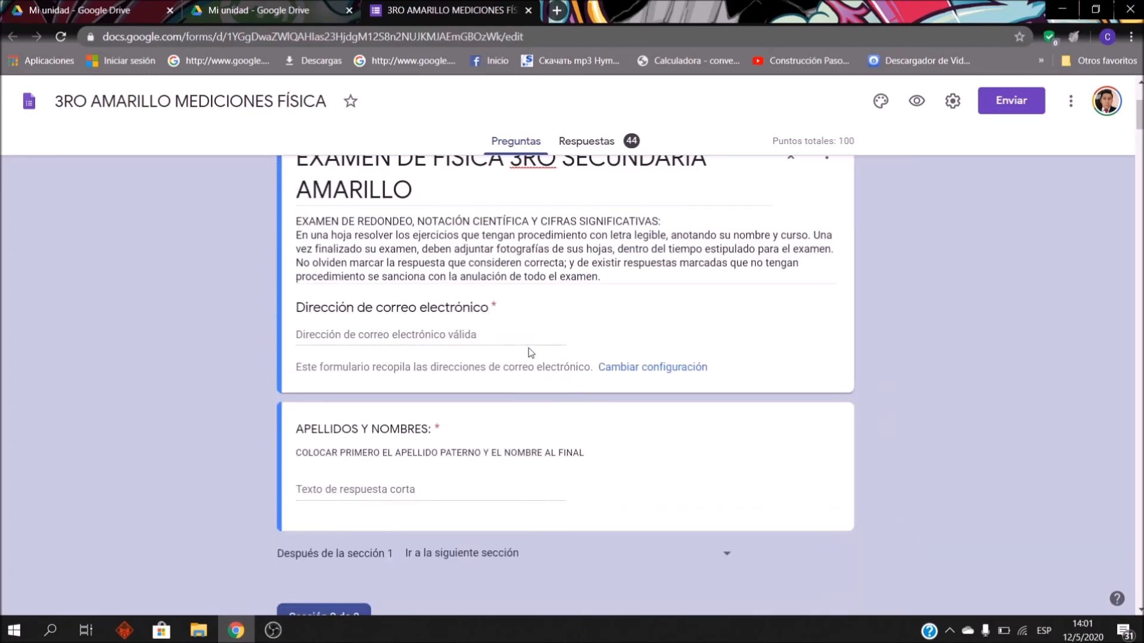
pyautogui.scroll(4, 529, 352)
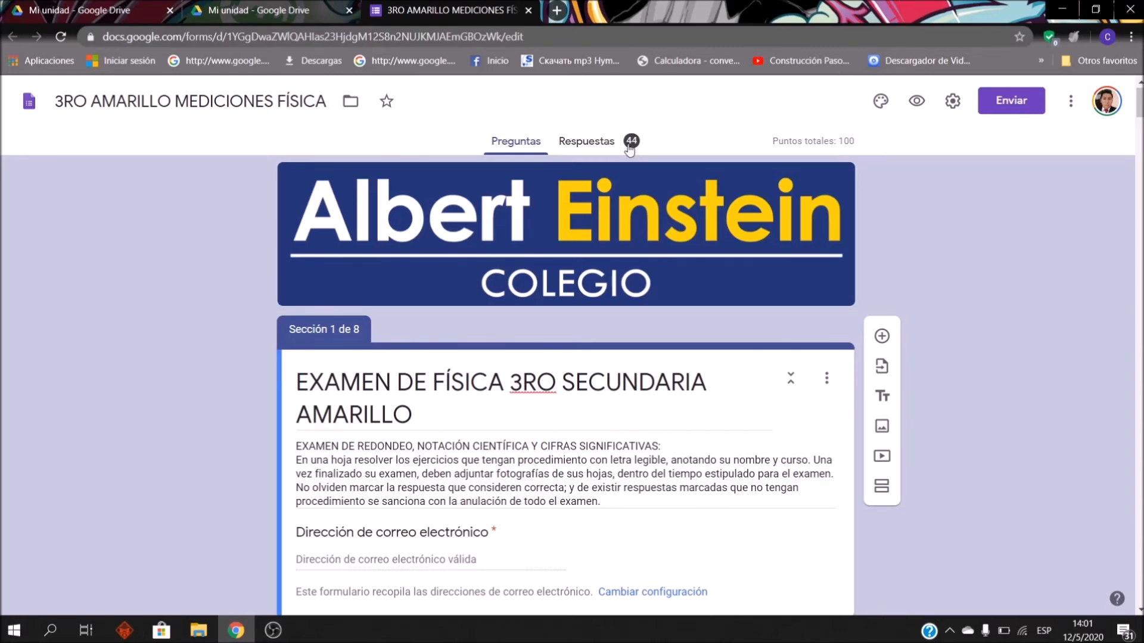
pyautogui.scroll(-3, 470, 302)
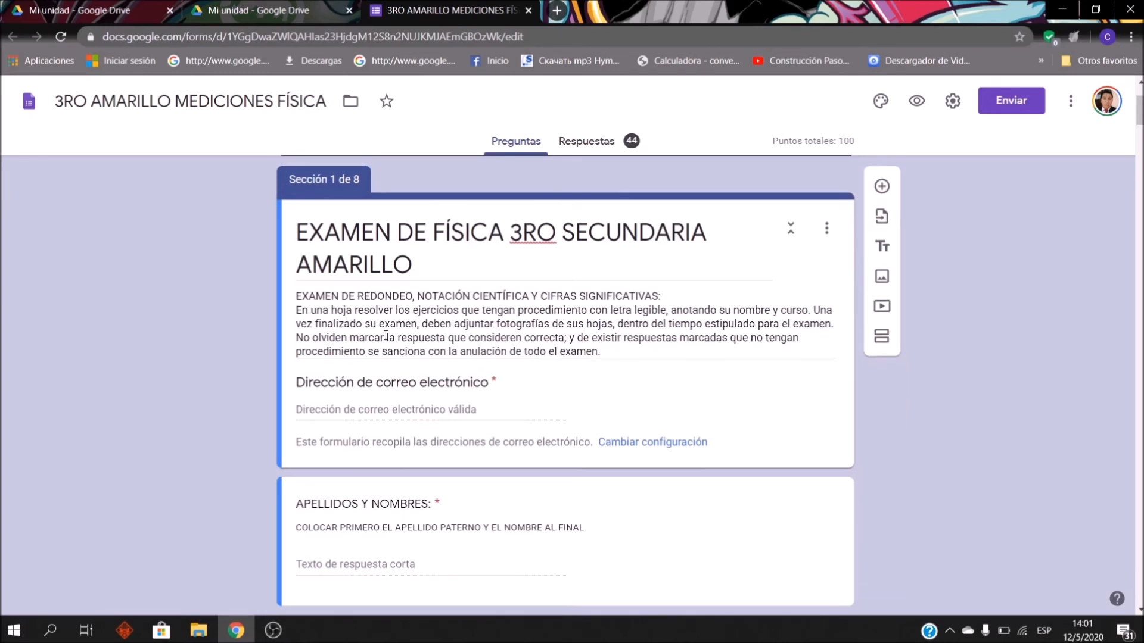
pyautogui.scroll(-1, 381, 317)
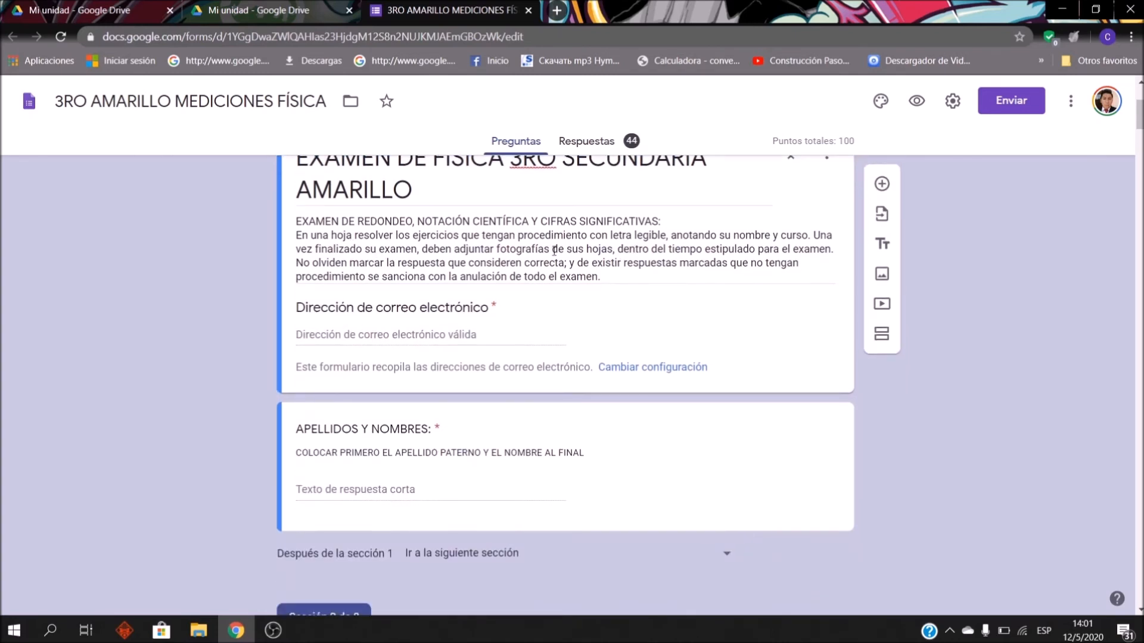
pyautogui.scroll(-2, 527, 316)
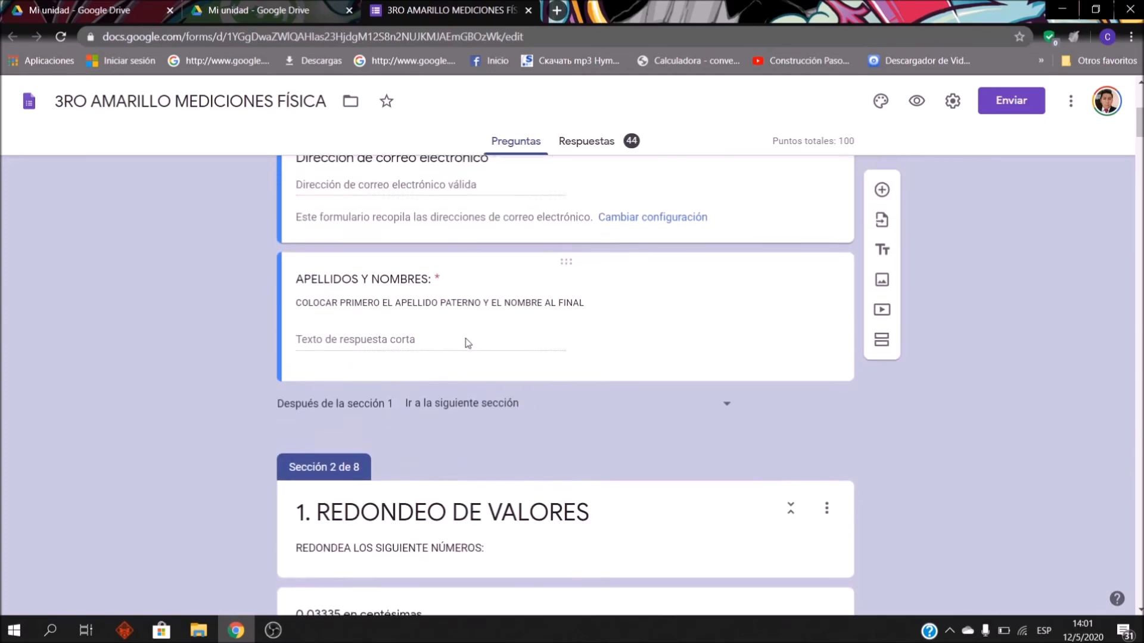
pyautogui.scroll(2, 452, 357)
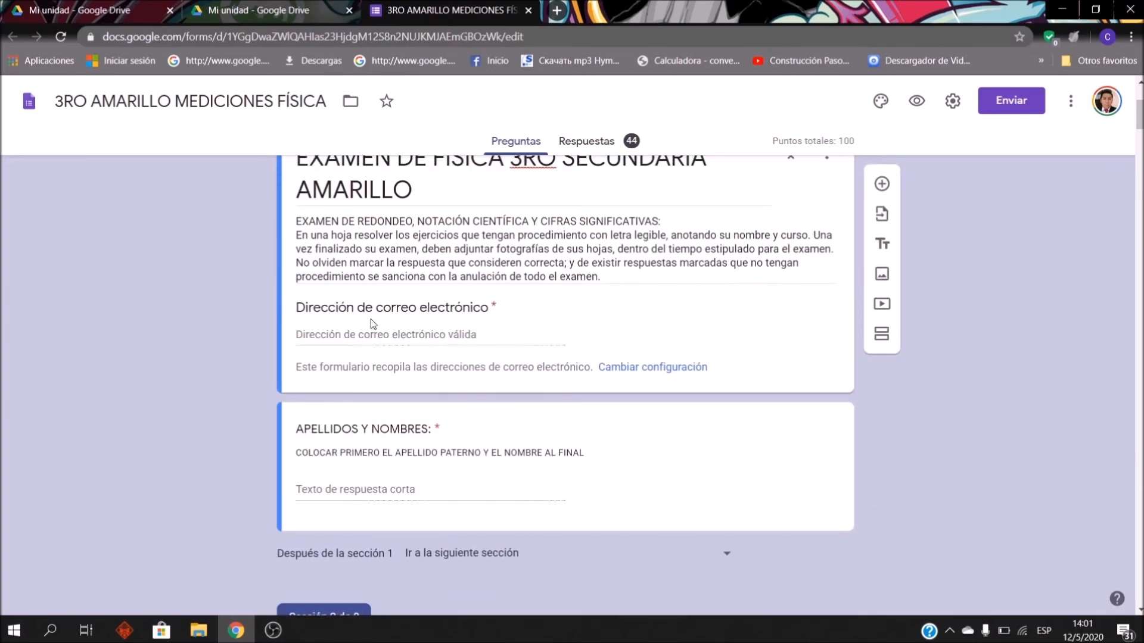
pyautogui.scroll(-7, 370, 318)
pyautogui.scroll(7, 360, 310)
pyautogui.scroll(-7, 365, 291)
pyautogui.scroll(2, 365, 294)
pyautogui.scroll(-2, 365, 292)
pyautogui.scroll(2, 365, 291)
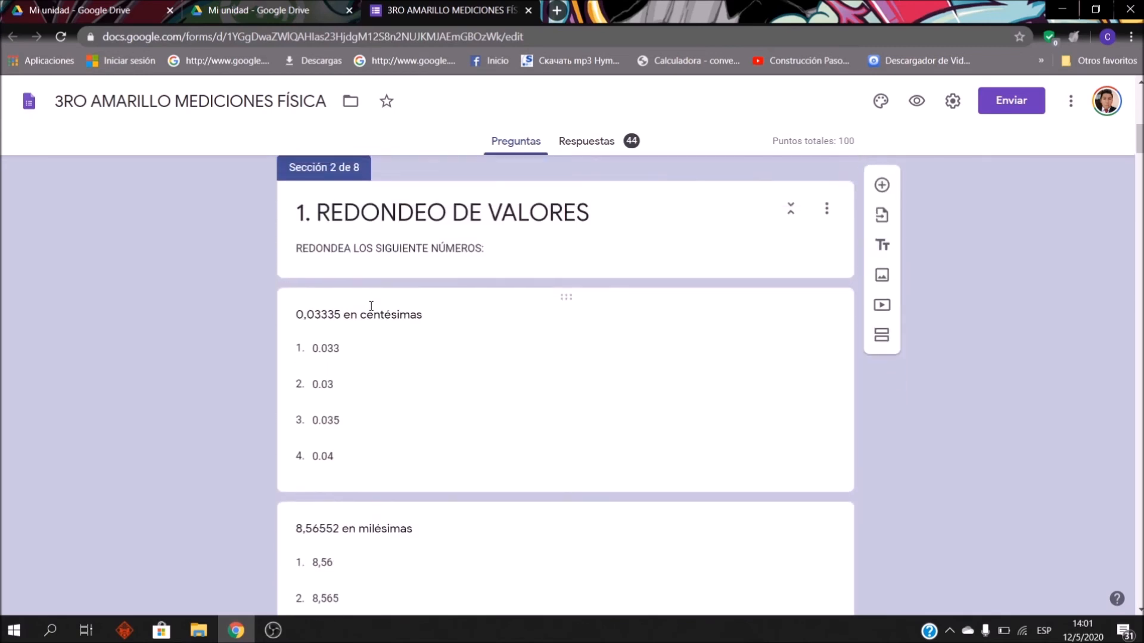
pyautogui.scroll(-2, 383, 293)
pyautogui.scroll(2, 413, 242)
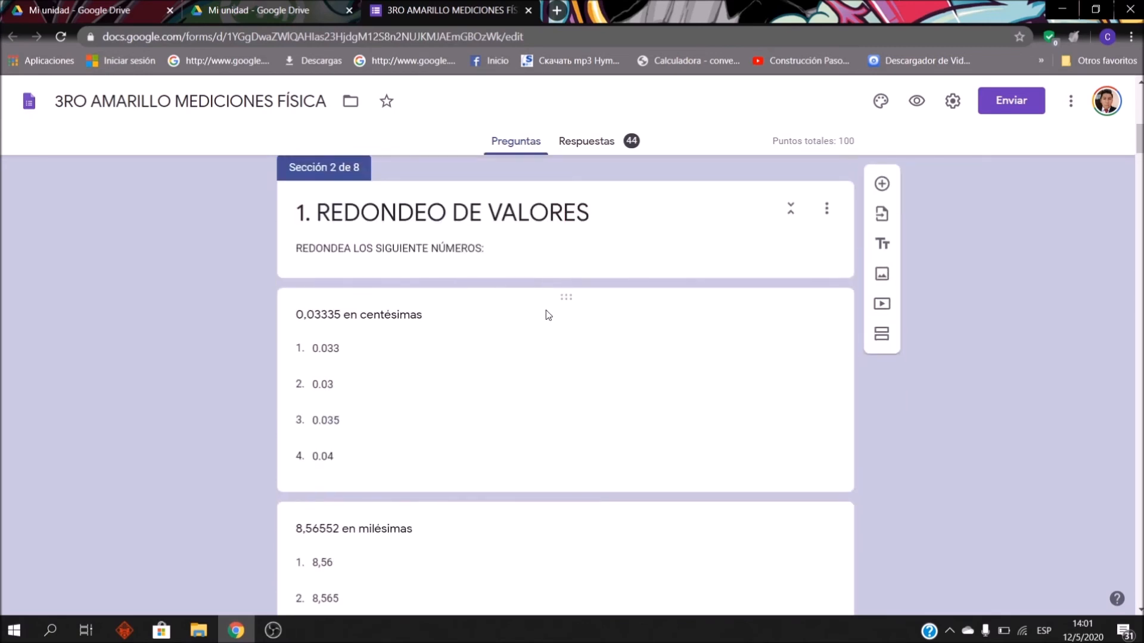
pyautogui.scroll(-1, 546, 294)
pyautogui.scroll(-3, 417, 262)
pyautogui.scroll(-8, 453, 268)
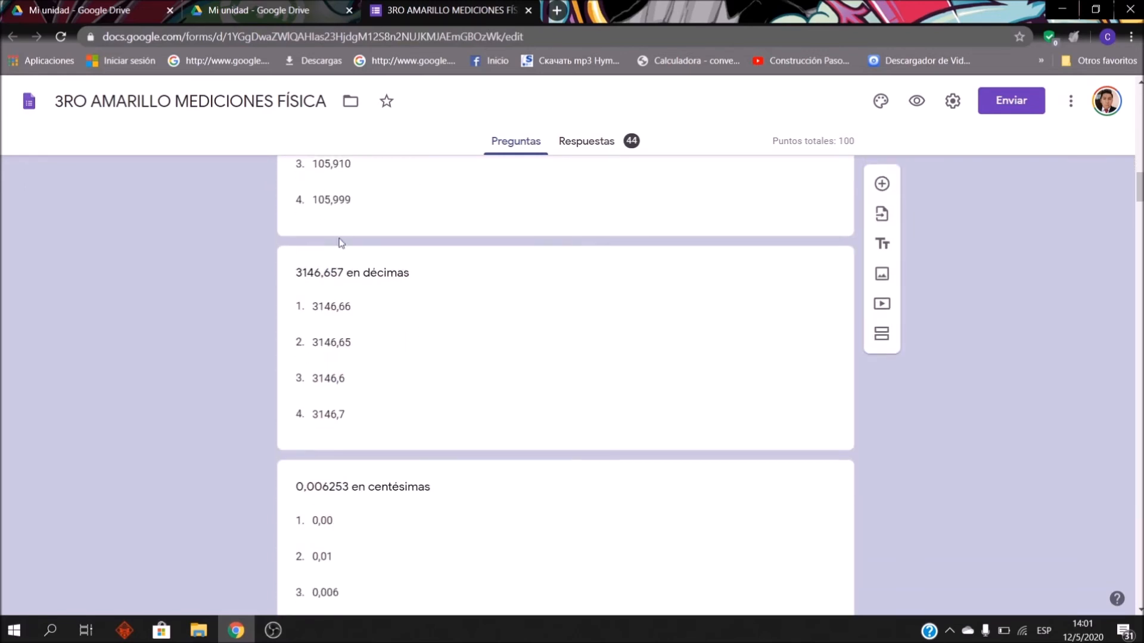
pyautogui.scroll(-7, 400, 268)
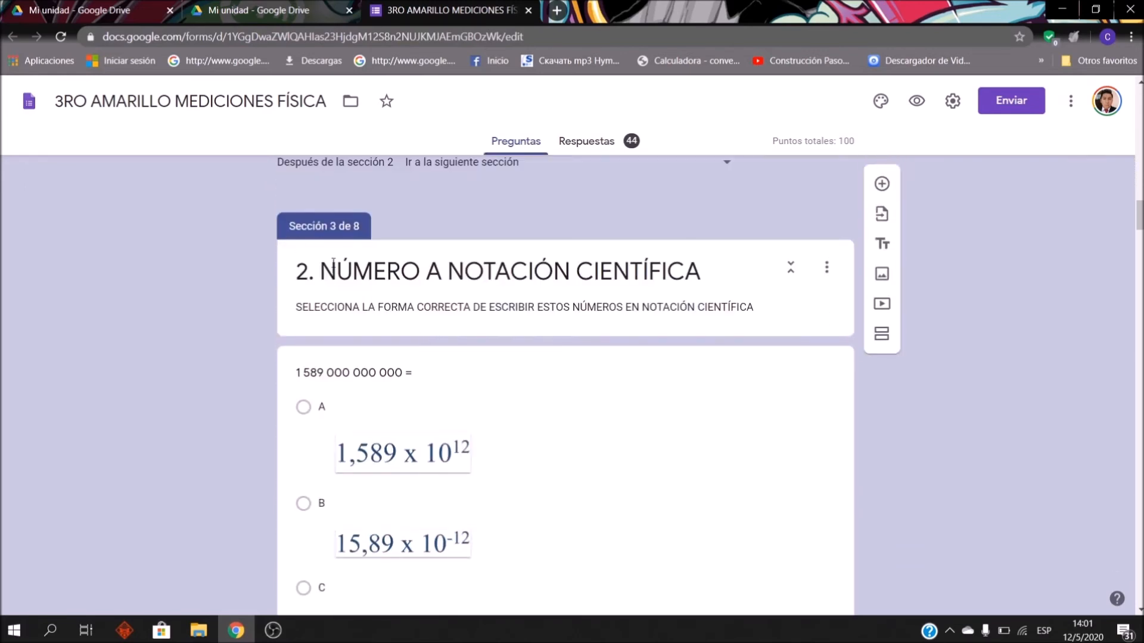
pyautogui.scroll(-8, 536, 286)
pyautogui.scroll(6, 366, 286)
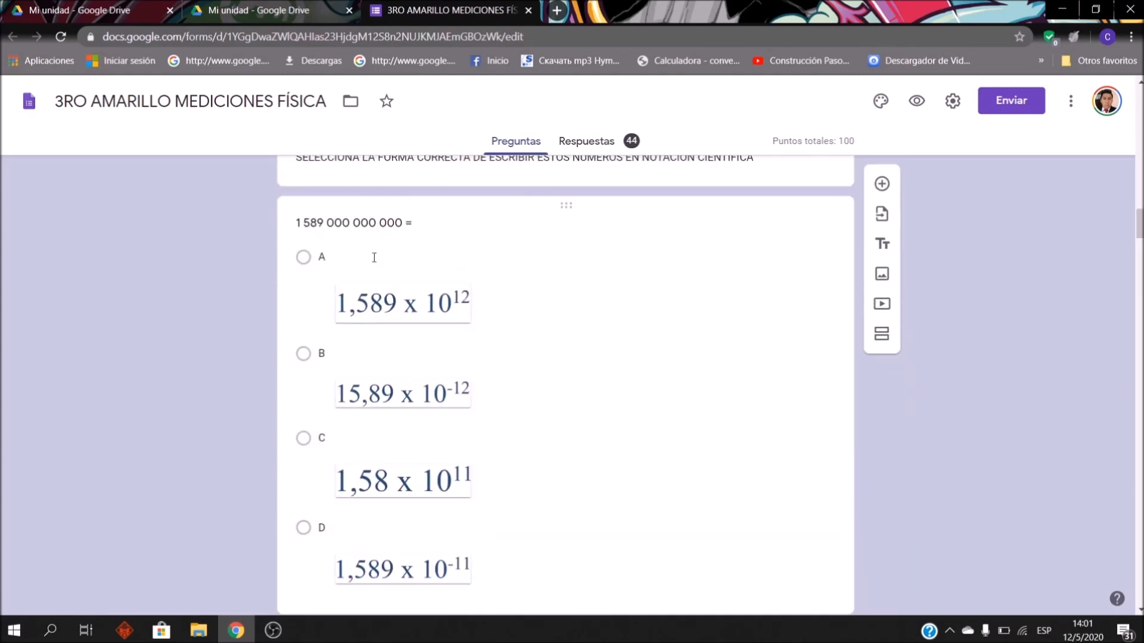
pyautogui.scroll(1, 445, 304)
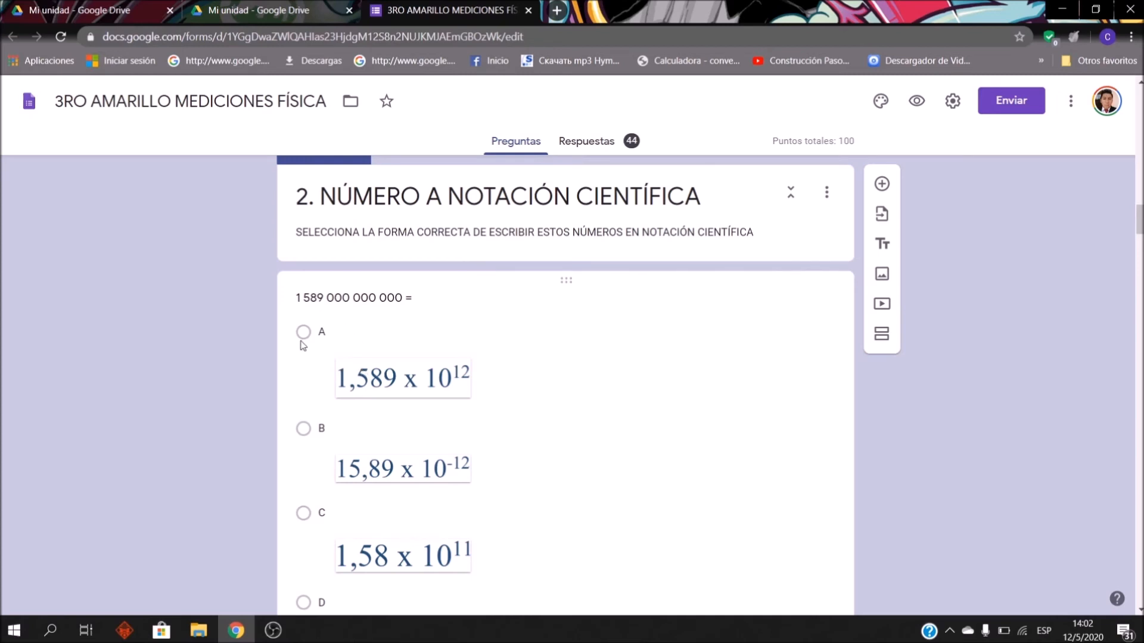
pyautogui.scroll(-4, 311, 324)
pyautogui.scroll(4, 405, 298)
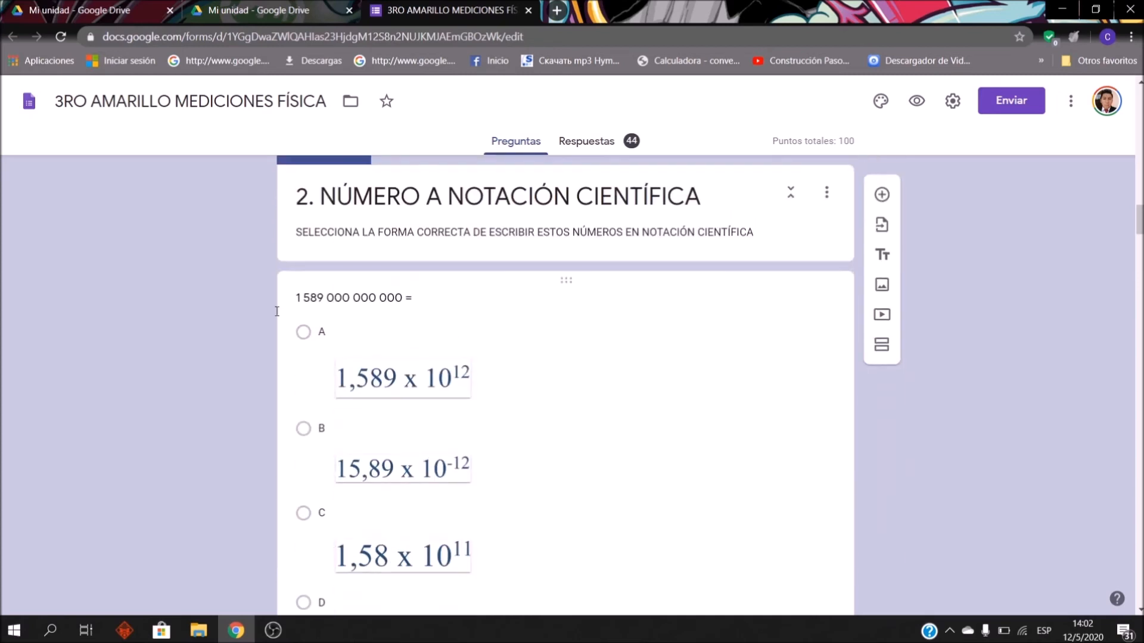
pyautogui.scroll(-2, 391, 481)
pyautogui.scroll(-8, 375, 327)
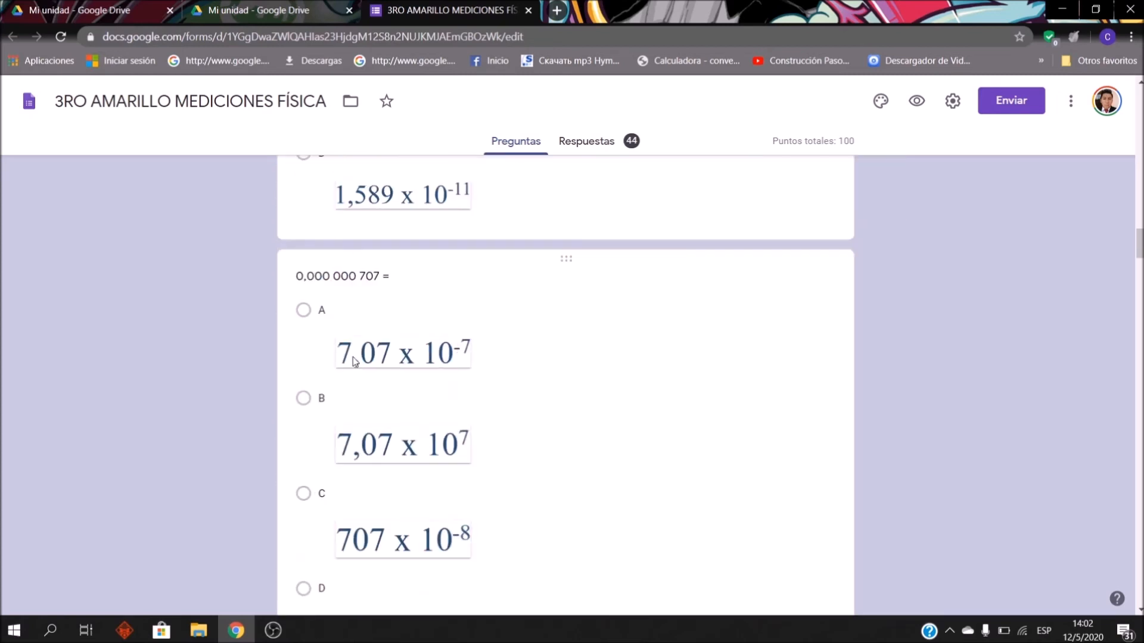
pyautogui.scroll(-11, 391, 417)
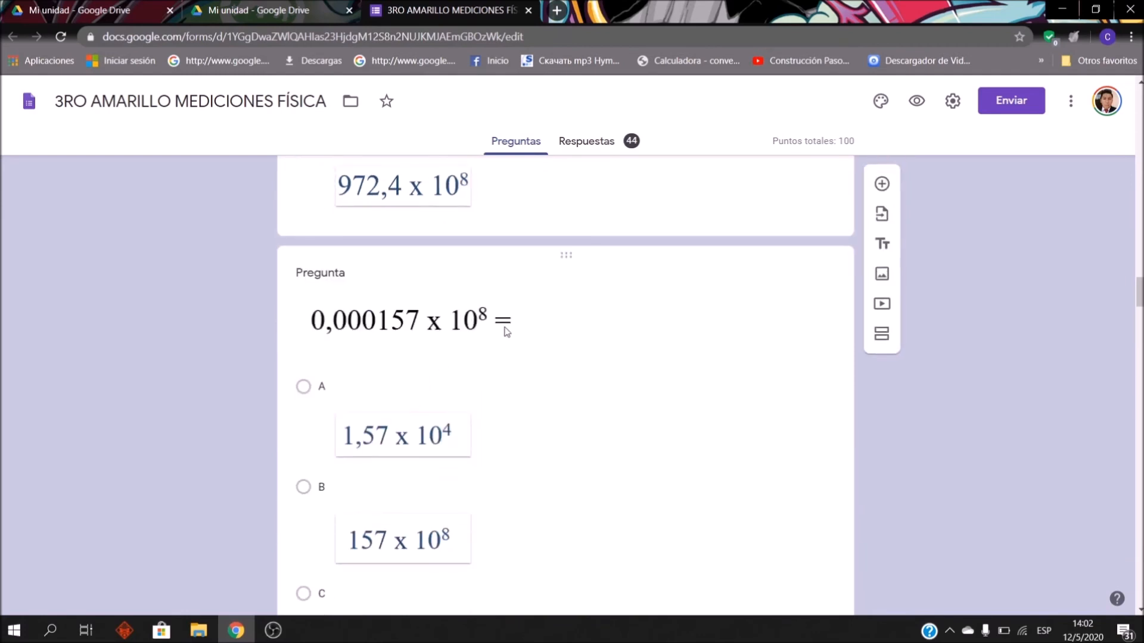
pyautogui.click(502, 329)
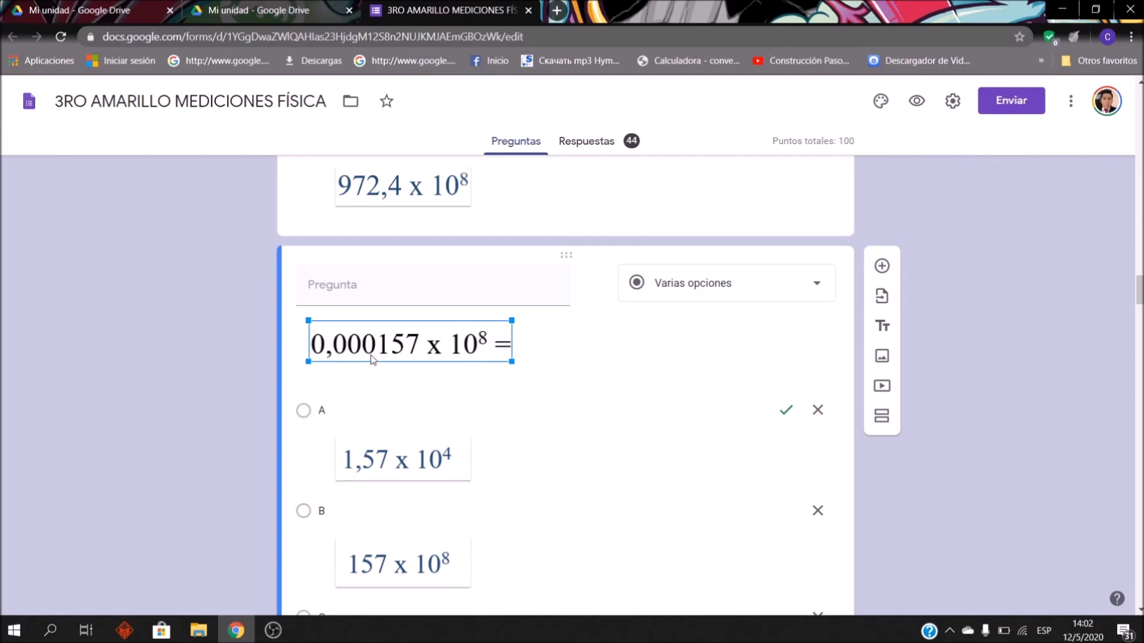
pyautogui.click(321, 410)
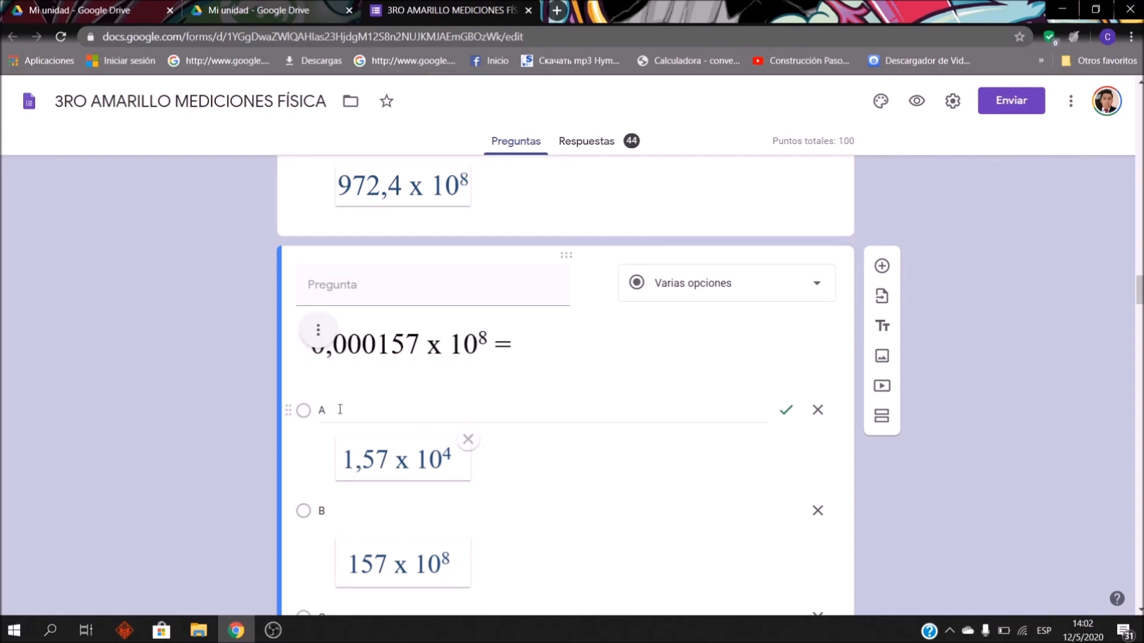
pyautogui.scroll(-10, 401, 375)
pyautogui.scroll(-4, 463, 307)
pyautogui.scroll(4, 459, 309)
pyautogui.scroll(-2, 395, 328)
pyautogui.scroll(1, 381, 309)
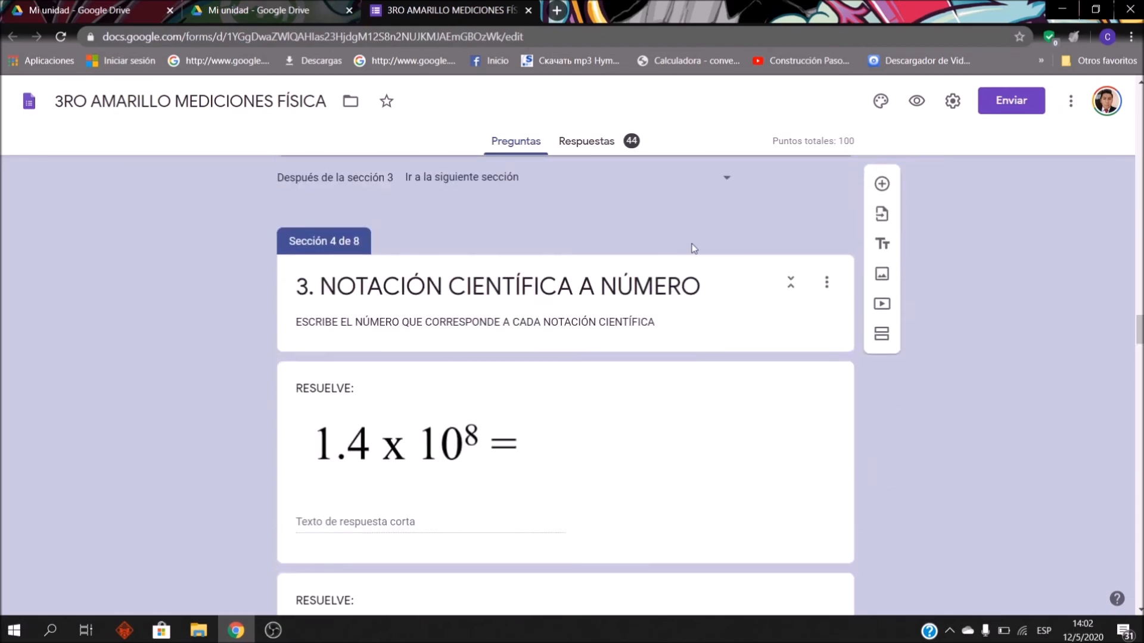
pyautogui.scroll(-20, 692, 248)
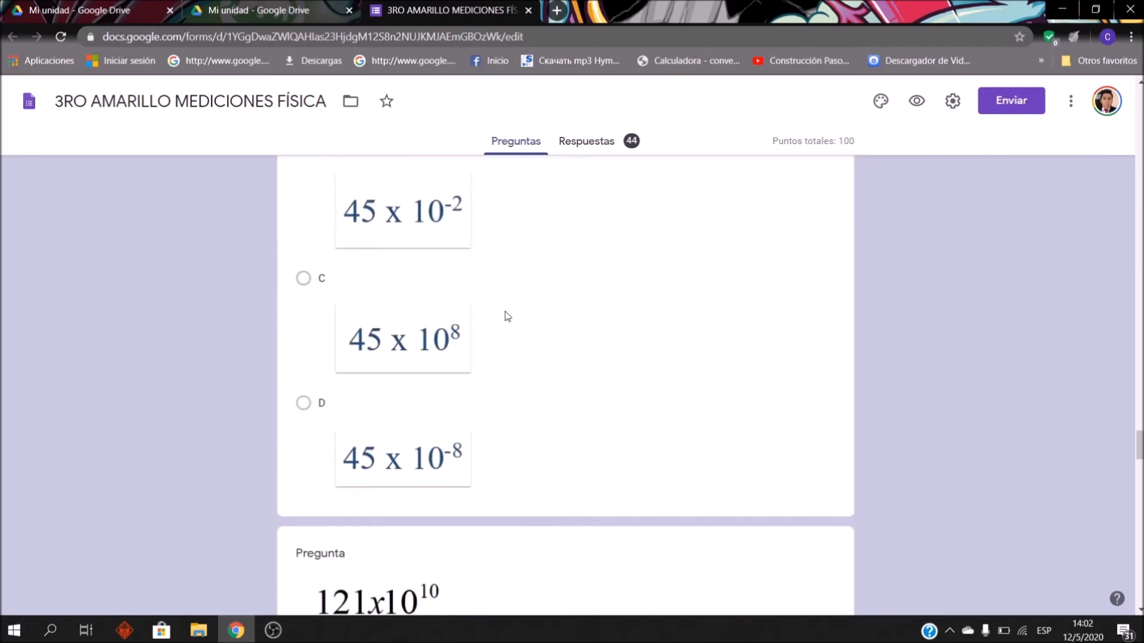
pyautogui.scroll(15, 512, 298)
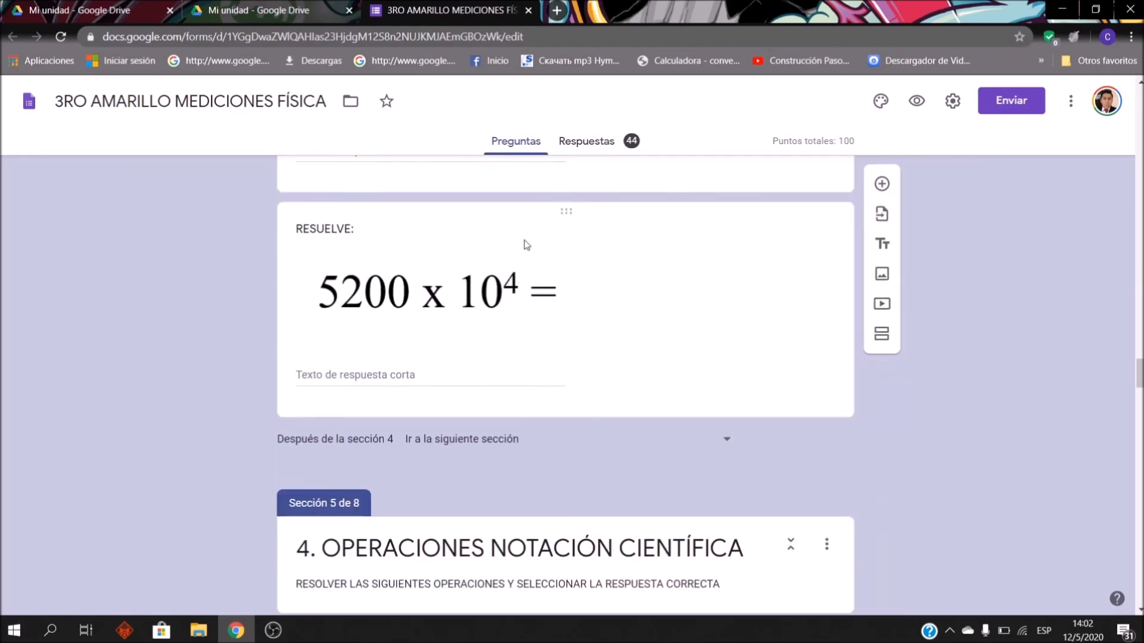
pyautogui.click(606, 145)
# Step: Switch to individual responses and select response 32 of 44
pyautogui.scroll(-4, 617, 357)
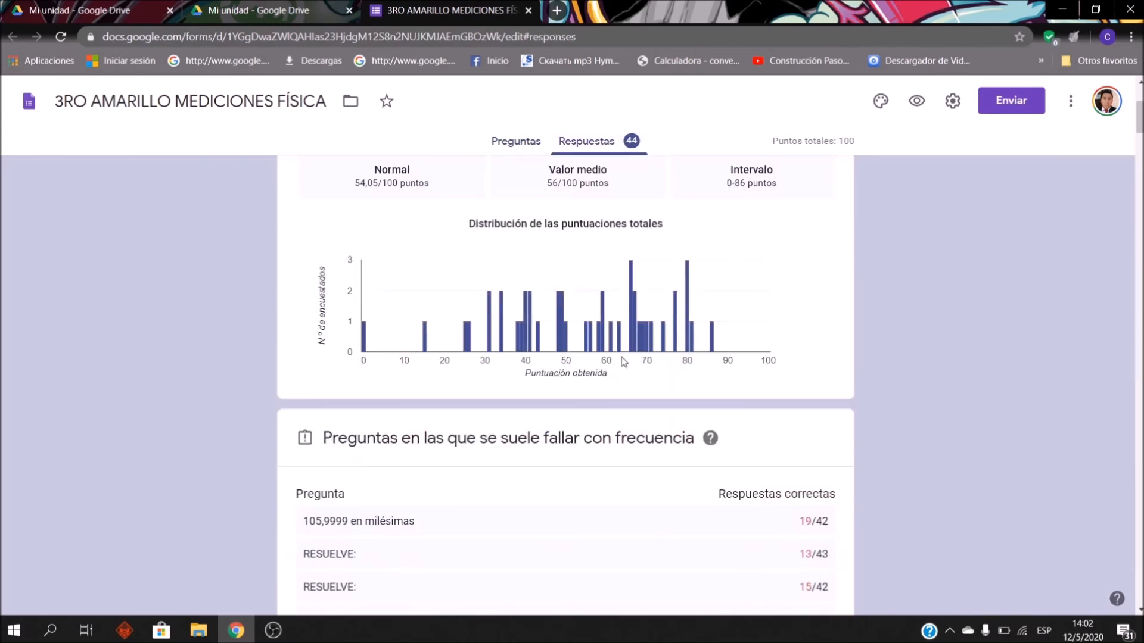
pyautogui.scroll(4, 618, 367)
pyautogui.scroll(-2, 666, 232)
pyautogui.scroll(2, 654, 351)
pyautogui.click(756, 275)
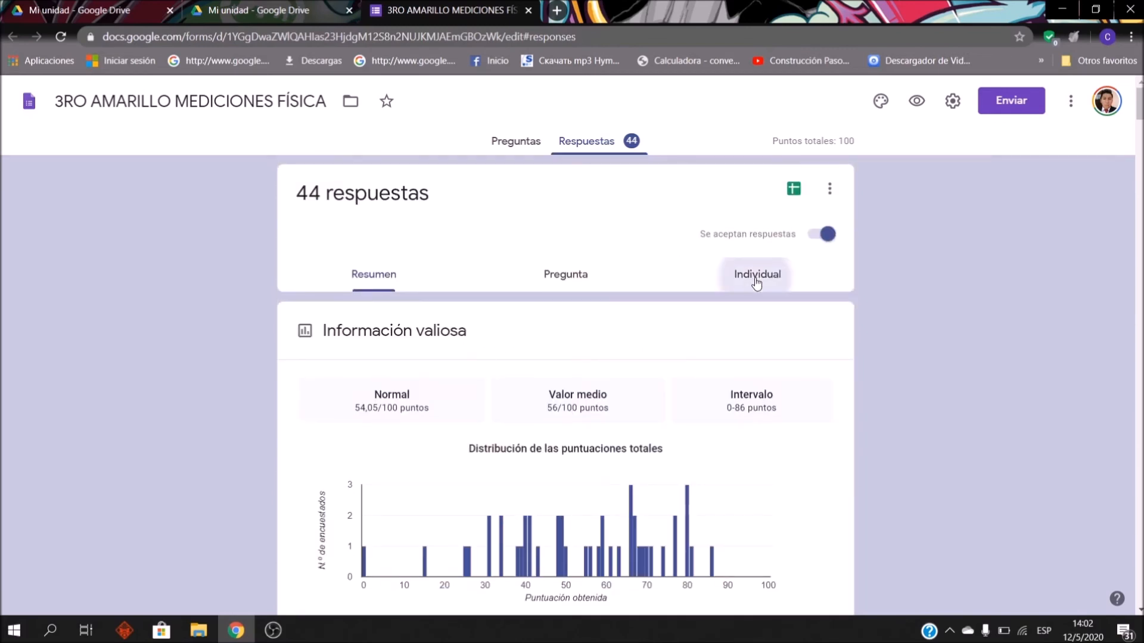
pyautogui.click(466, 332)
pyautogui.scroll(-15, 454, 179)
pyautogui.scroll(-3, 455, 280)
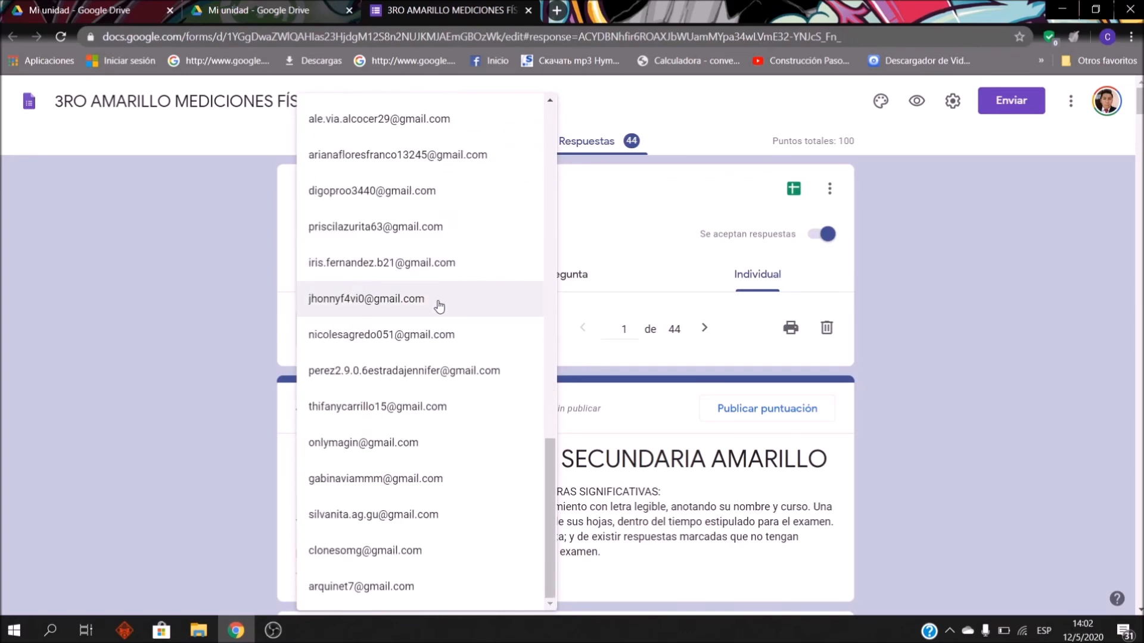
pyautogui.click(388, 161)
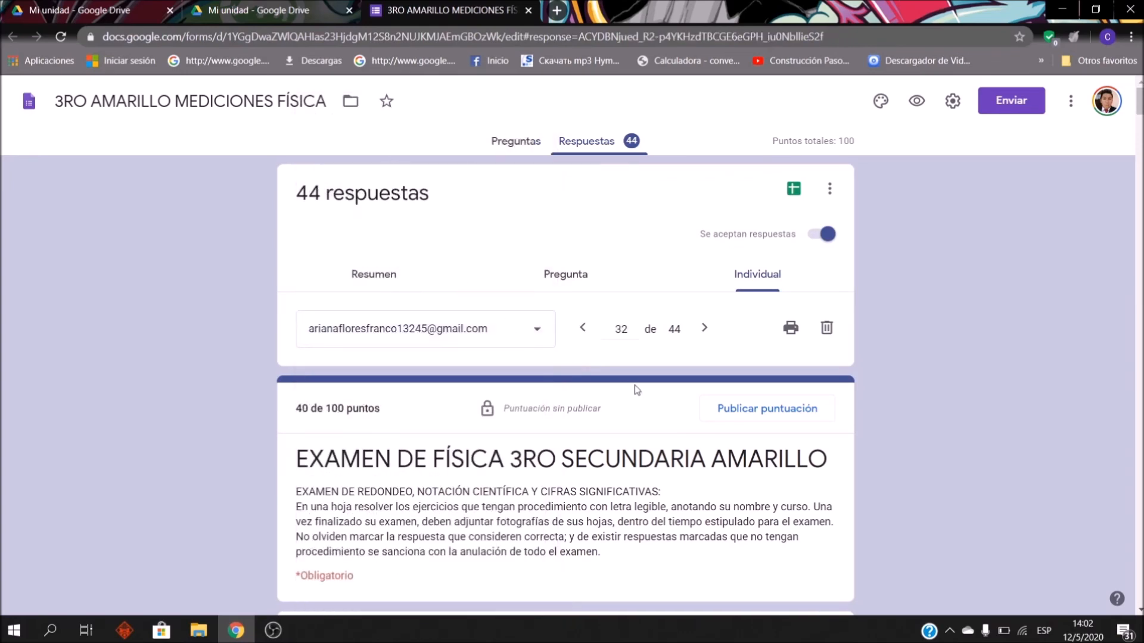
# Step: Scroll through the graded response, then open the linked responses spreadsheet
pyautogui.scroll(-1, 637, 382)
pyautogui.scroll(-3, 636, 377)
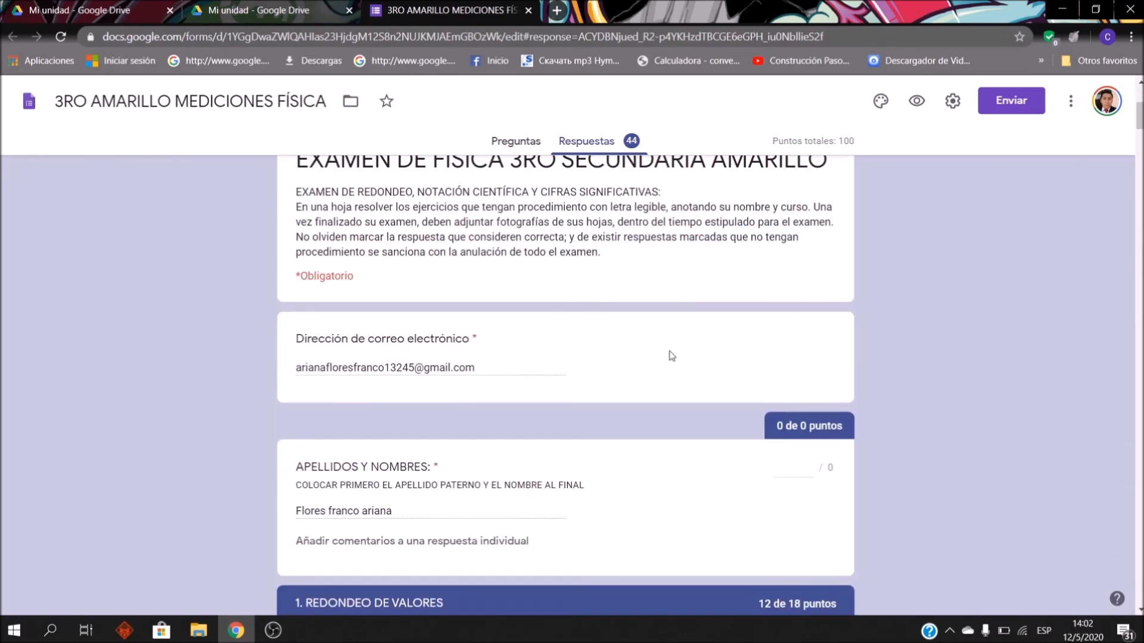
pyautogui.scroll(-7, 462, 458)
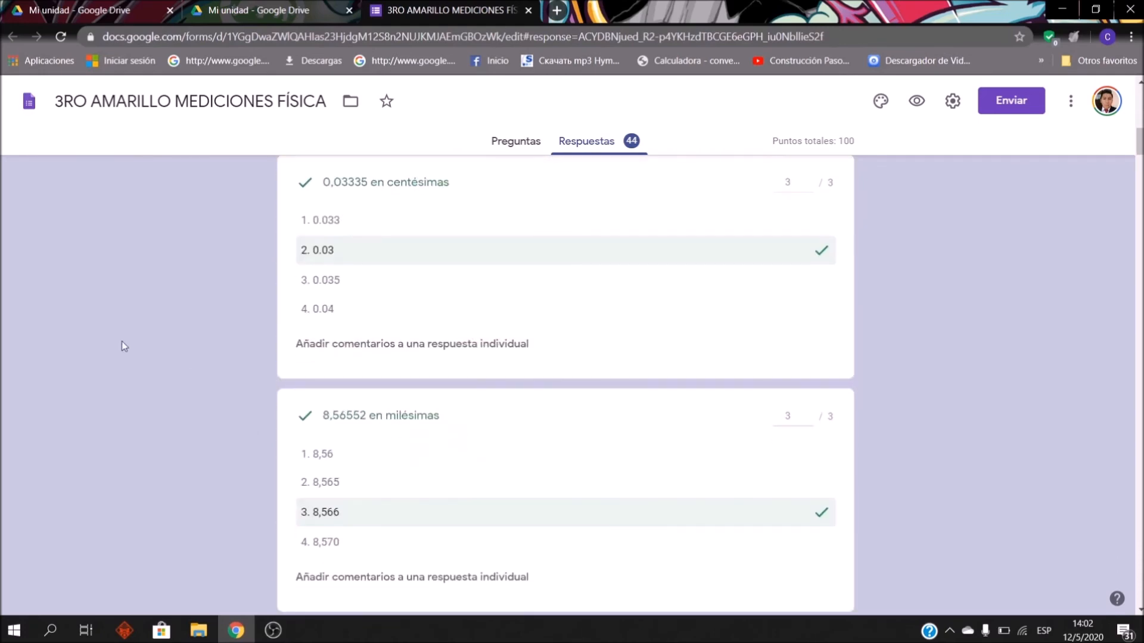
pyautogui.scroll(-9, 575, 188)
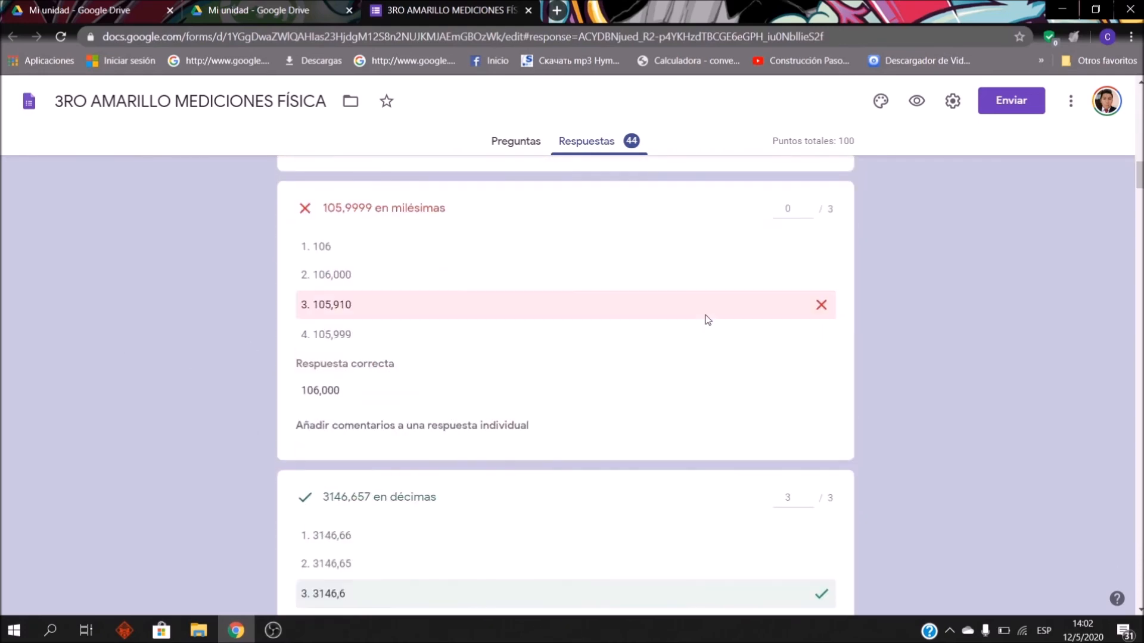
pyautogui.scroll(-11, 850, 391)
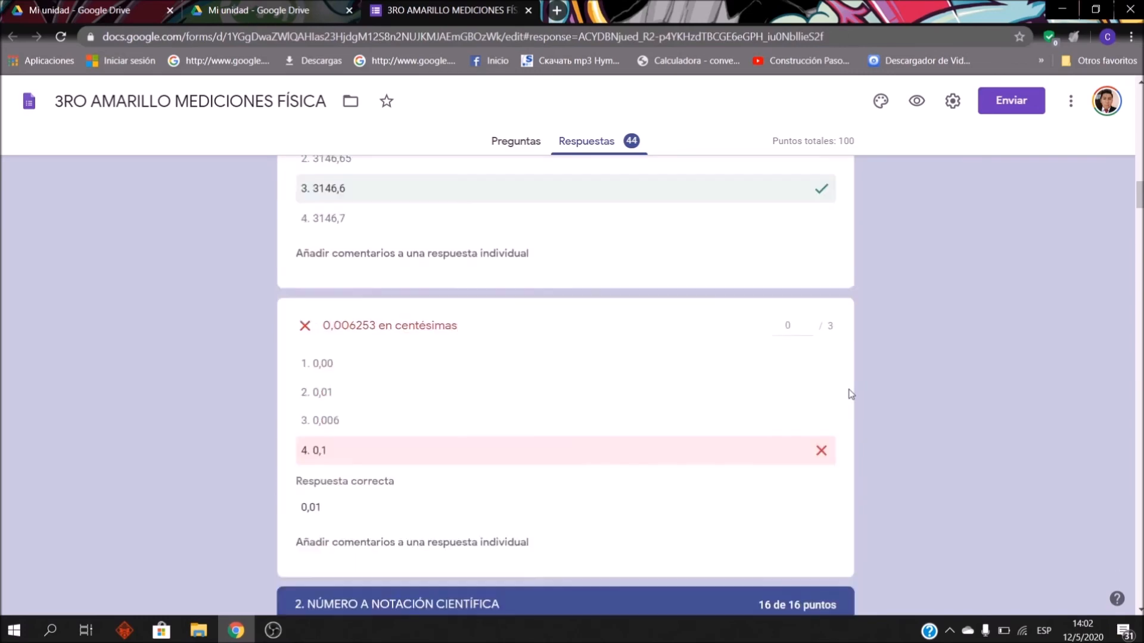
pyautogui.scroll(11, 617, 405)
pyautogui.scroll(18, 614, 403)
pyautogui.scroll(-20, 732, 365)
pyautogui.scroll(20, 758, 344)
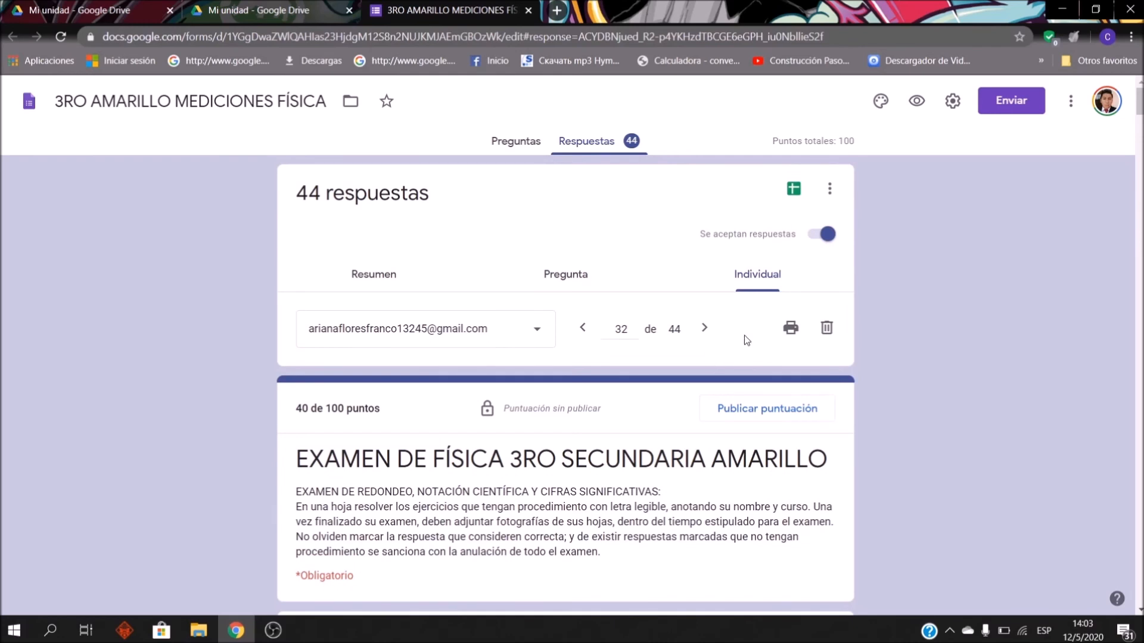
pyautogui.click(794, 190)
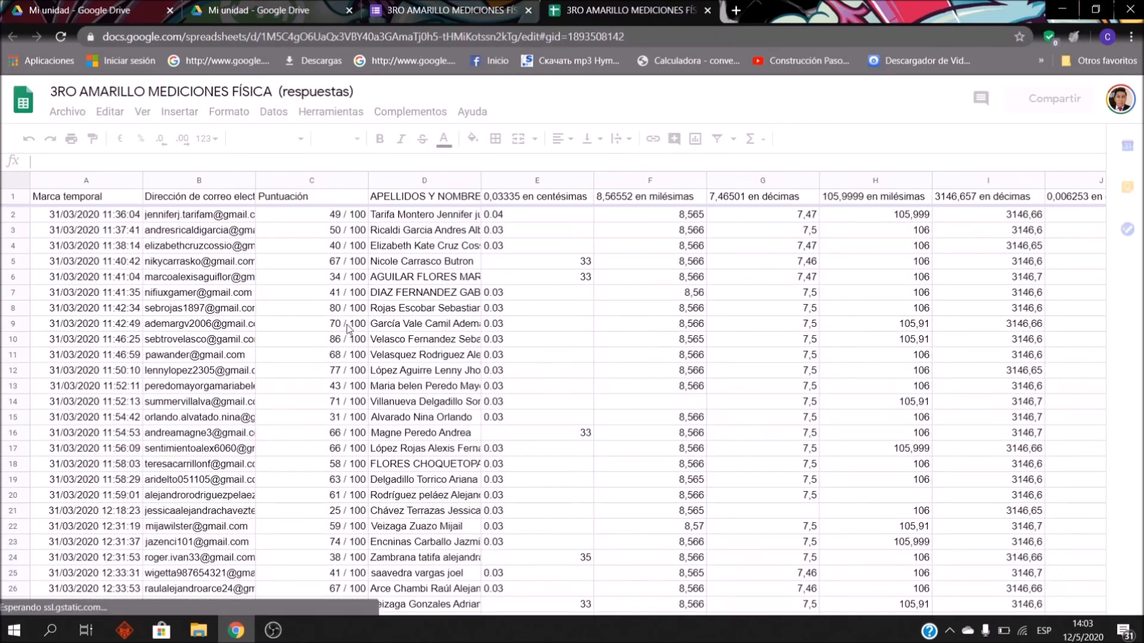
# Step: Browse the e-mail and student name columns of the responses sheet
pyautogui.click(247, 283)
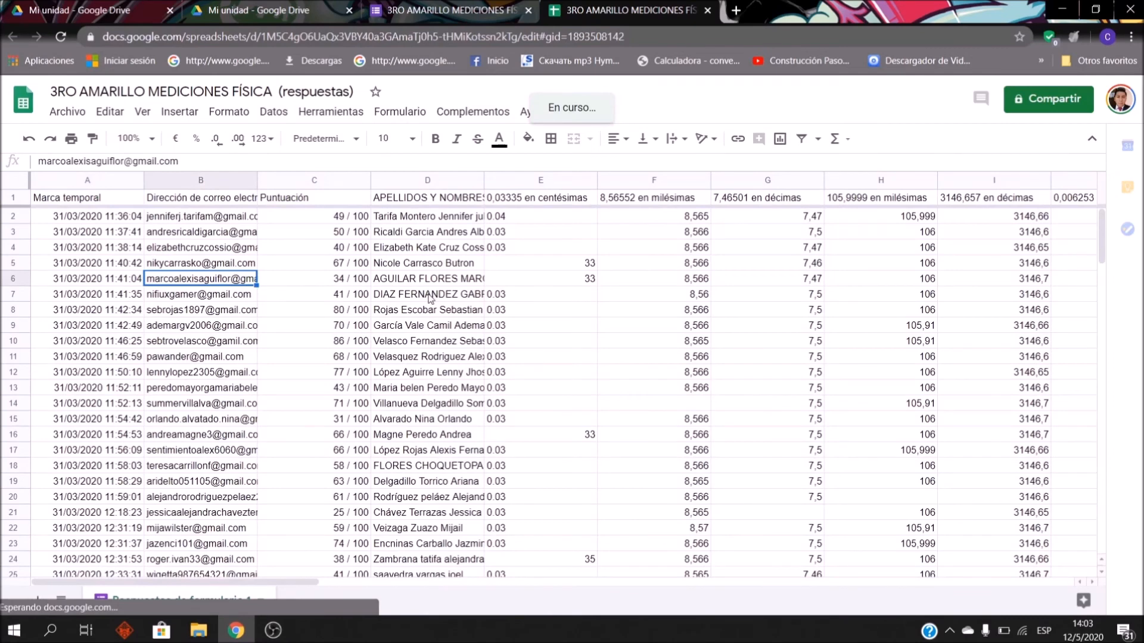
pyautogui.press('Up')
pyautogui.press('Up')
pyautogui.press('Up')
pyautogui.press('Right')
pyautogui.press('Left')
pyautogui.press('Down')
pyautogui.press('Down')
pyautogui.press('Down')
pyautogui.press('Down')
pyautogui.press('Down')
pyautogui.press('Down')
pyautogui.press('Down')
pyautogui.press('Down')
pyautogui.press('Down')
pyautogui.press('Down')
pyautogui.press('Down')
pyautogui.press('Down')
pyautogui.press('Down')
pyautogui.press('Down')
pyautogui.press('Down')
pyautogui.press('Down')
pyautogui.press('Down')
pyautogui.press('Down')
pyautogui.press('Down')
pyautogui.press('Down')
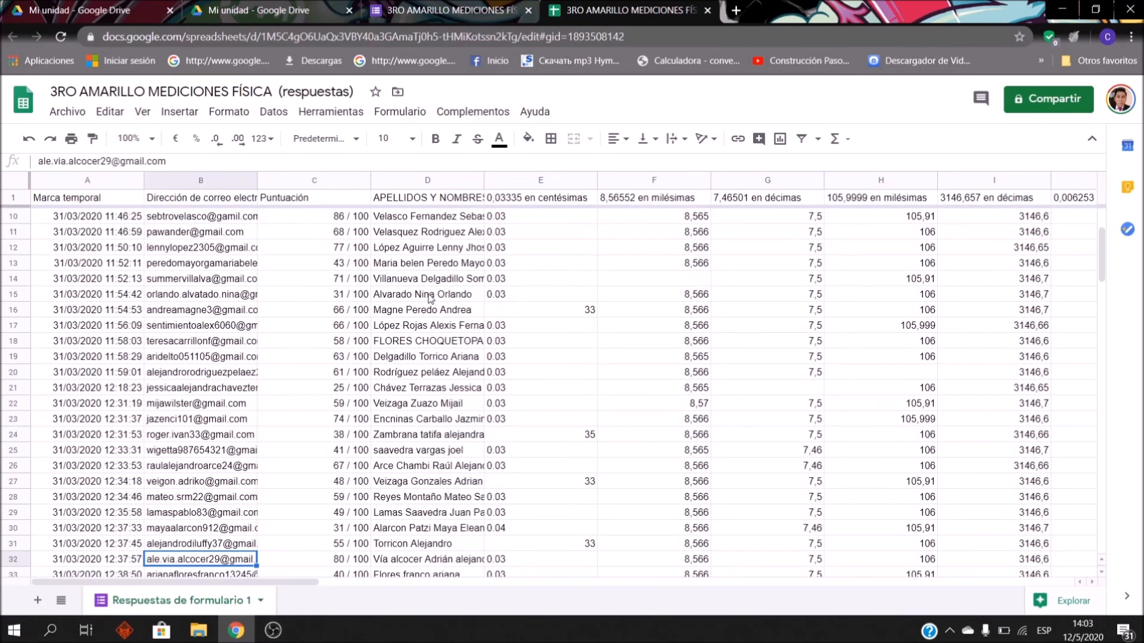
pyautogui.press('Right')
pyautogui.press('Up')
pyautogui.press('Right')
pyautogui.press('Up')
pyautogui.press('Up')
pyautogui.press('Up')
pyautogui.press('Up')
pyautogui.press('Up')
pyautogui.press('Up')
pyautogui.press('Up')
pyautogui.press('Up')
pyautogui.press('Up')
pyautogui.press('Up')
pyautogui.press('Up')
pyautogui.press('Up')
pyautogui.press('Up')
pyautogui.press('Up')
pyautogui.press('Up')
pyautogui.press('Up')
pyautogui.press('Up')
pyautogui.press('Up')
pyautogui.press('Up')
pyautogui.press('Up')
pyautogui.press('Up')
pyautogui.press('Up')
pyautogui.press('Up')
pyautogui.press('Up')
pyautogui.press('Up')
pyautogui.press('Up')
pyautogui.press('Up')
pyautogui.press('Up')
pyautogui.press('Down')
pyautogui.press('Down')
pyautogui.press('Up')
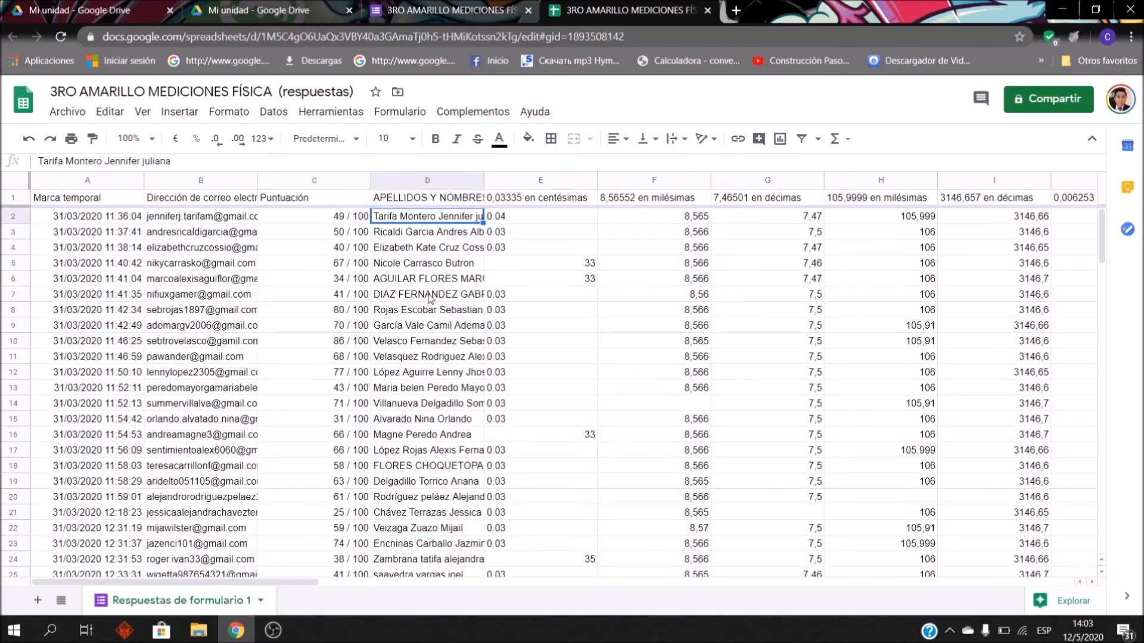
# Step: Step through the score column to the 41 / 100 score in C7
pyautogui.press('Left')
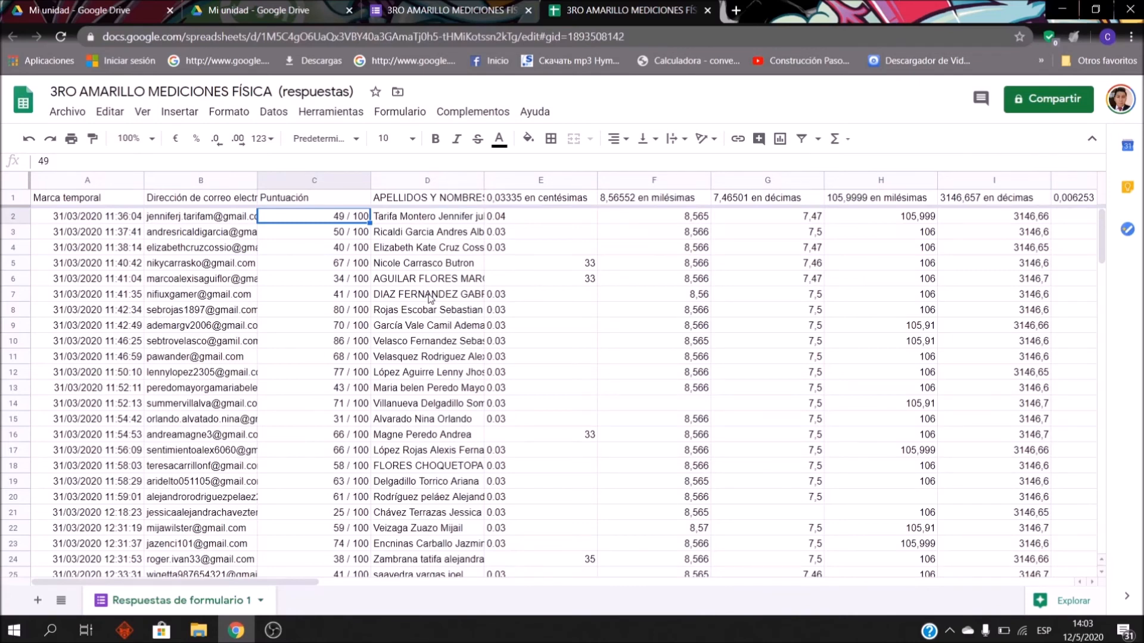
pyautogui.press('Down')
pyautogui.press('Down')
pyautogui.press('Down')
pyautogui.press('Down')
pyautogui.press('Down')
pyautogui.press('Down')
pyautogui.press('Down')
pyautogui.press('Down')
pyautogui.press('Down')
pyautogui.press('Down')
pyautogui.press('Down')
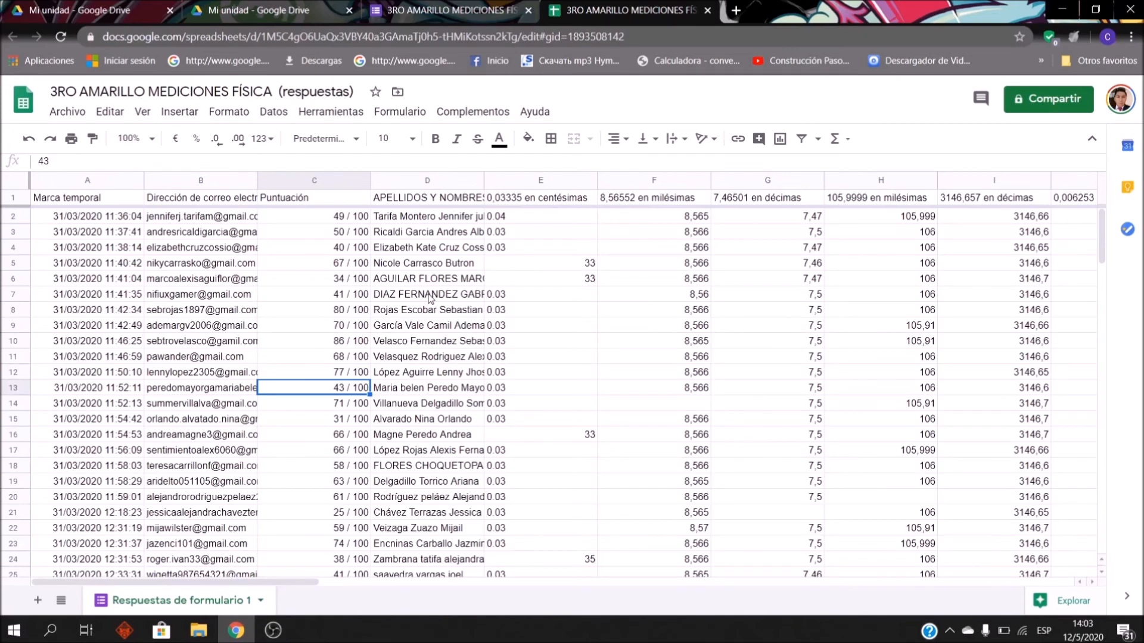
pyautogui.press('Down')
pyautogui.press('Up')
pyautogui.press('Up')
pyautogui.press('Up')
pyautogui.press('Up')
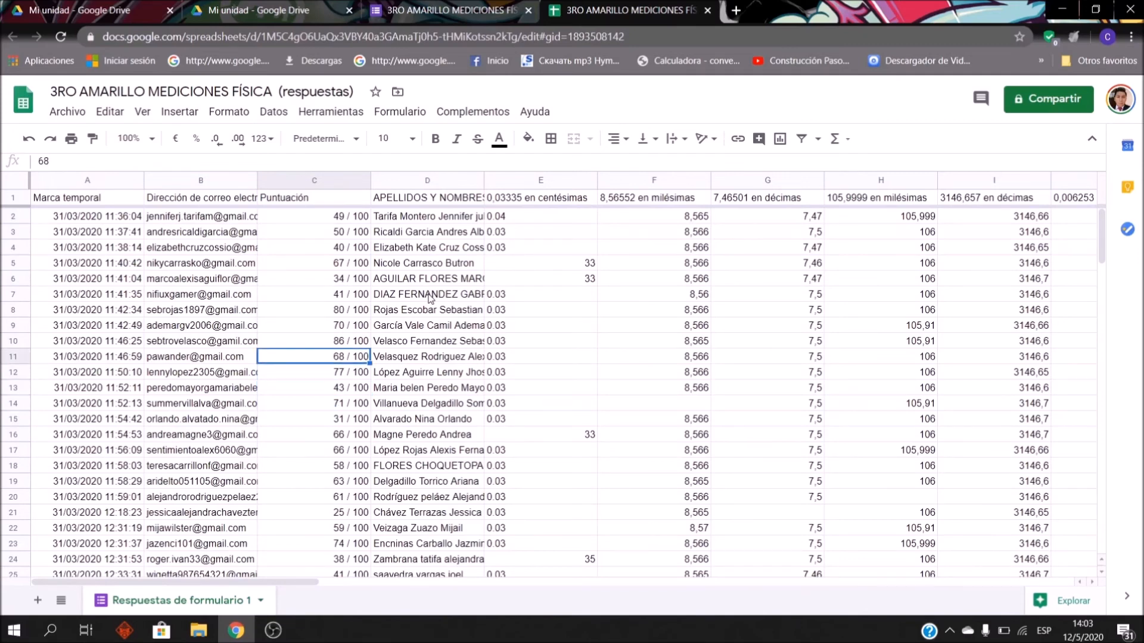
pyautogui.press('Up')
pyautogui.press('Up')
pyautogui.press('Down')
pyautogui.press('Down')
pyautogui.press('Up')
pyautogui.press('Up')
pyautogui.press('Up')
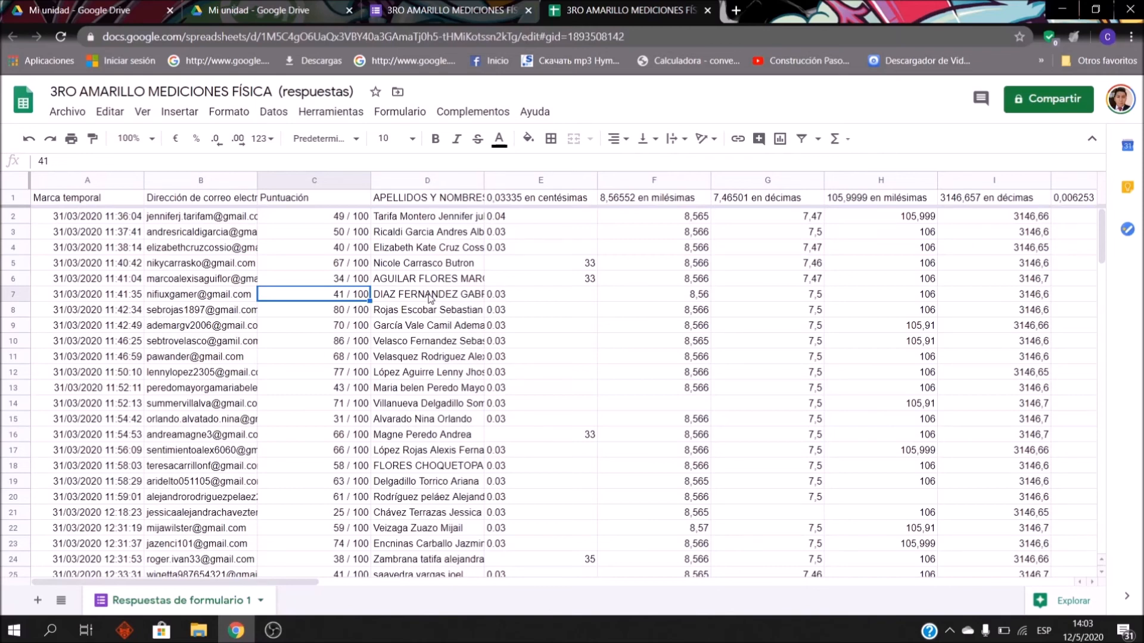
# Step: Enter 0 in C7, then undo it to restore 41 / 100
pyautogui.write('0')
pyautogui.press('Tab')
pyautogui.press('Left')
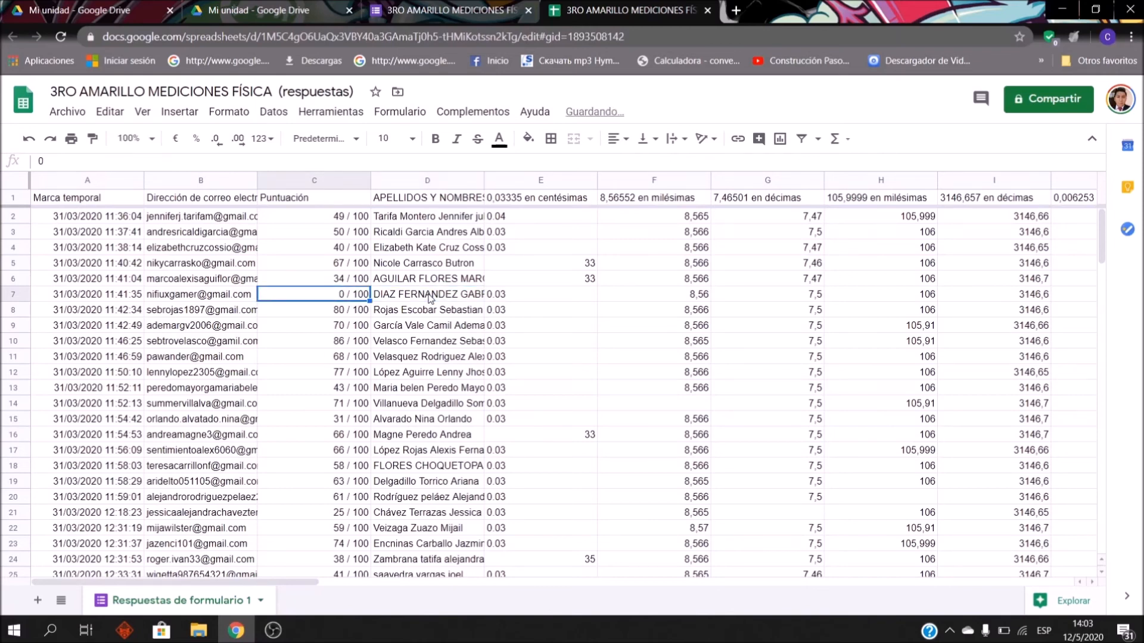
pyautogui.press('Right')
pyautogui.press('Left')
pyautogui.press('Left')
pyautogui.press('Down')
pyautogui.press('Up')
pyautogui.press('Right')
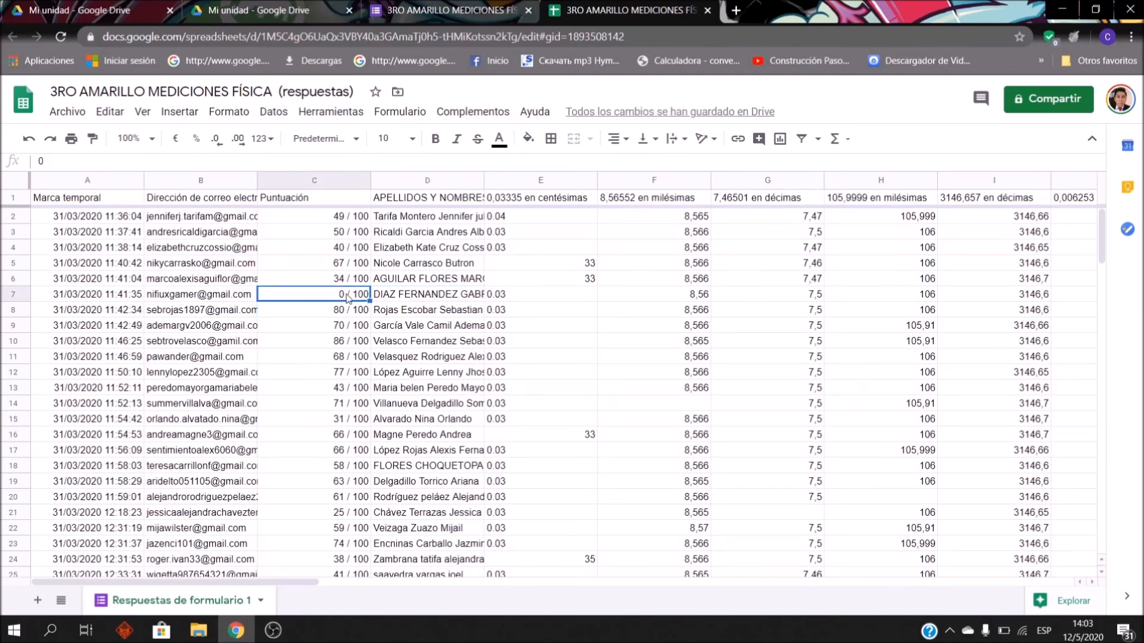
pyautogui.hotkey('ctrl', 'z')
# Step: Inspect the answer columns from E across to the exam photo links in column AE
pyautogui.click(506, 373)
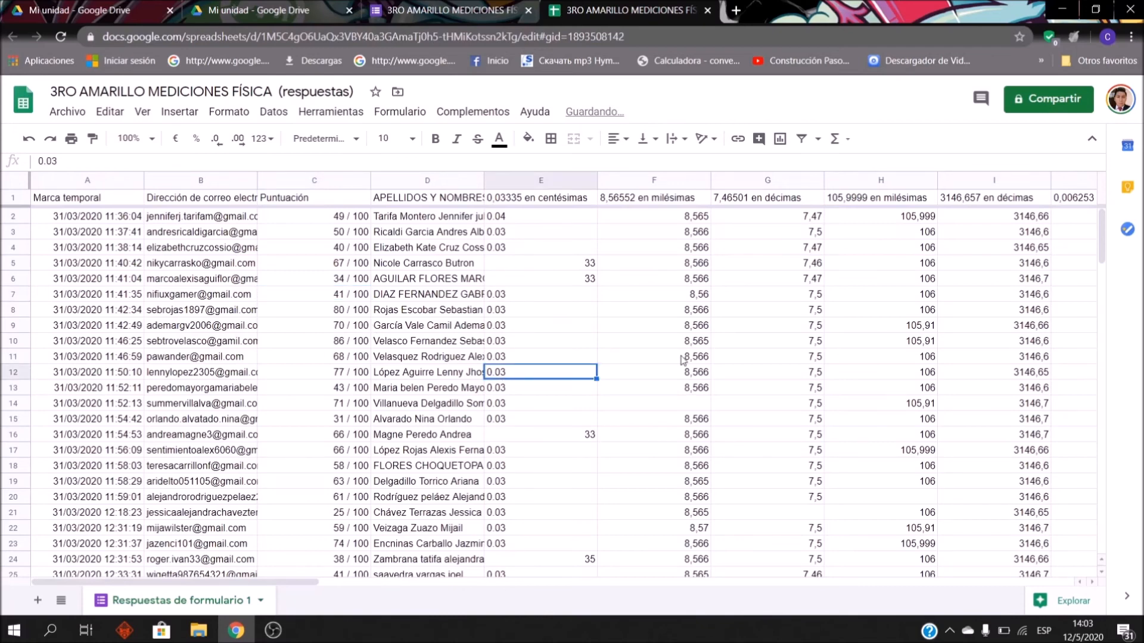
pyautogui.click(966, 357)
pyautogui.press('Right')
pyautogui.press('Up')
pyautogui.press('Up')
pyautogui.press('Up')
pyautogui.press('Up')
pyautogui.press('Up')
pyautogui.press('Up')
pyautogui.press('Up')
pyautogui.press('Up')
pyautogui.press('Up')
pyautogui.press('Right')
pyautogui.press('Right')
pyautogui.press('Right')
pyautogui.press('Right')
pyautogui.press('Right')
pyautogui.press('Right')
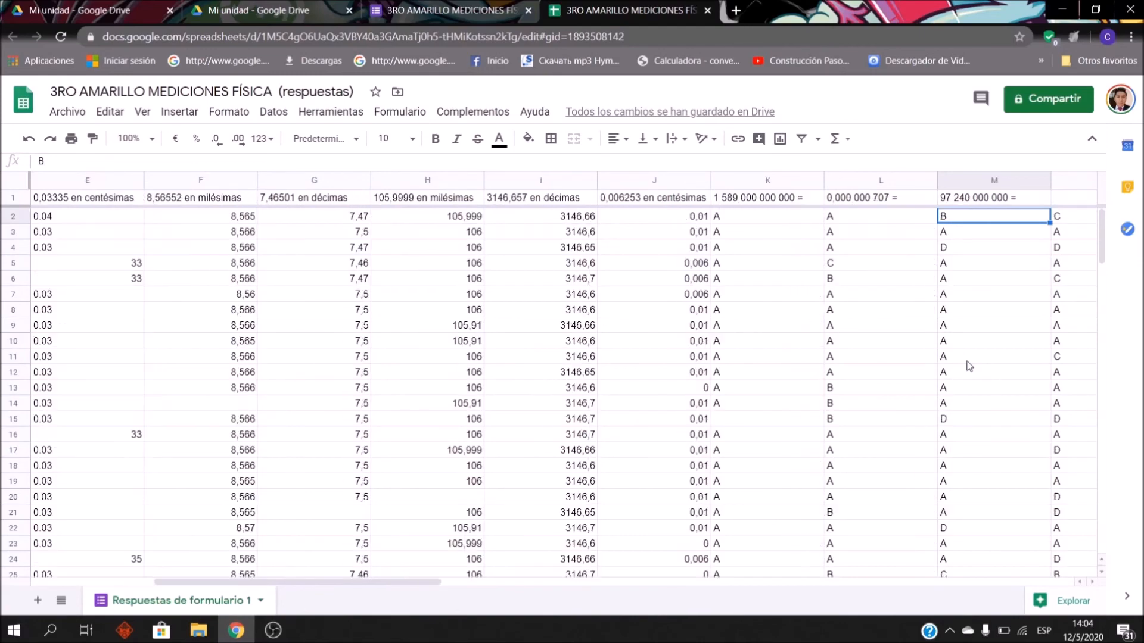
pyautogui.press('Right')
pyautogui.press('Right')
pyautogui.press('Right')
pyautogui.press('Right')
pyautogui.press('Right')
pyautogui.press('Right')
pyautogui.press('Right')
pyautogui.press('Right')
pyautogui.press('Right')
pyautogui.press('Right')
pyautogui.press('Right')
pyautogui.press('Right')
pyautogui.press('Right')
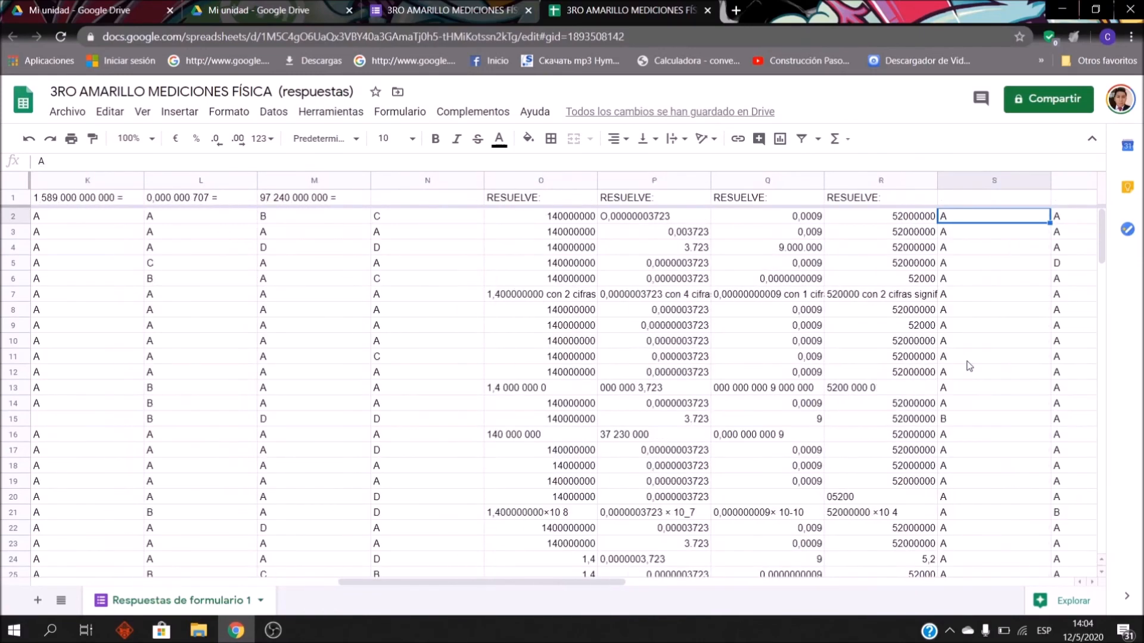
pyautogui.press('Right')
pyautogui.press('Right')
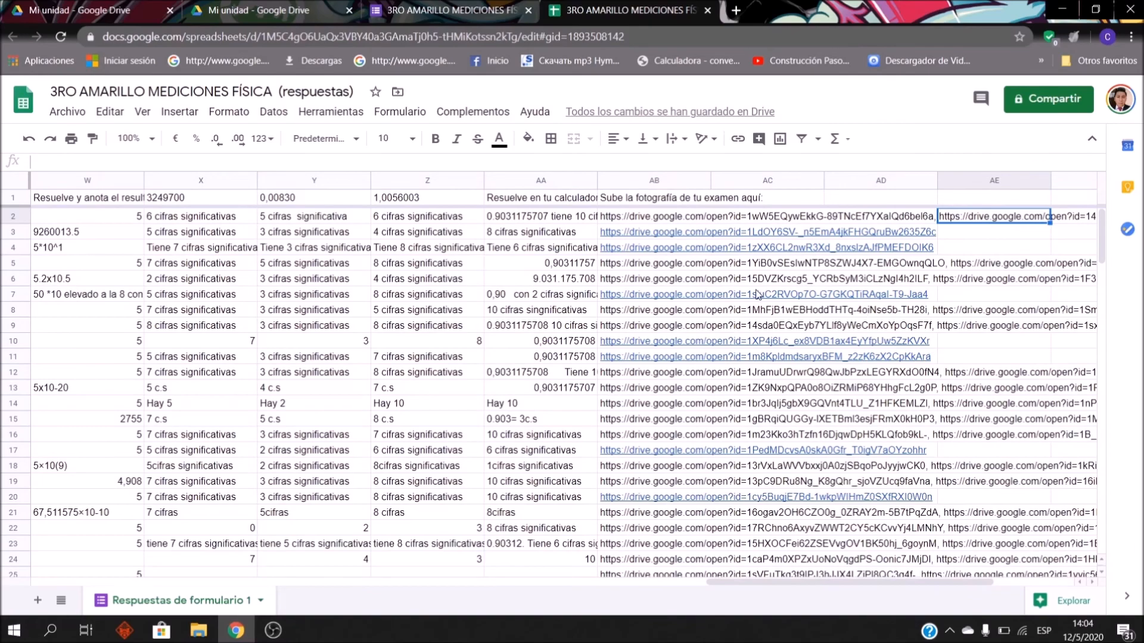
# Step: Return to the top of the sheet and check the first two students' scores
pyautogui.press('Left')
pyautogui.press('Left')
pyautogui.press('Left')
pyautogui.press('Left')
pyautogui.press('Left')
pyautogui.press('Left')
pyautogui.press('Left')
pyautogui.press('Left')
pyautogui.press('Left')
pyautogui.press('Left')
pyautogui.press('Left')
pyautogui.press('Left')
pyautogui.press('Left')
pyautogui.press('Left')
pyautogui.press('Left')
pyautogui.press('Left')
pyautogui.press('Left')
pyautogui.press('Left')
pyautogui.press('Left')
pyautogui.press('Left')
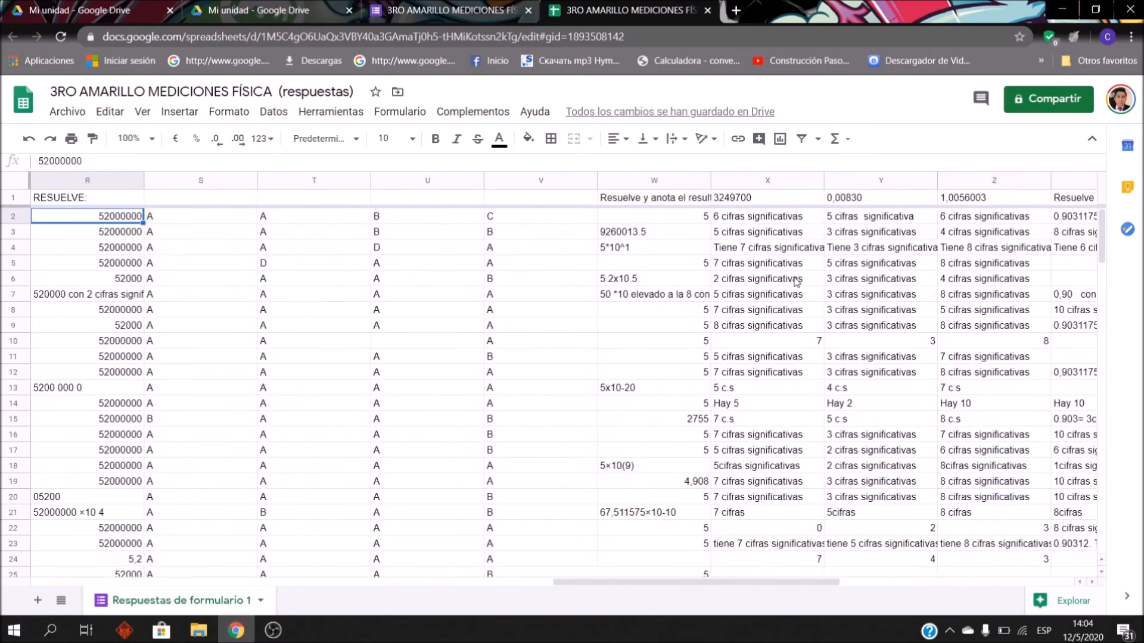
pyautogui.press('Up')
pyautogui.press('Right')
pyautogui.press('Left')
pyautogui.press('Down')
pyautogui.press('Right')
pyautogui.press('Right')
pyautogui.press('Down')
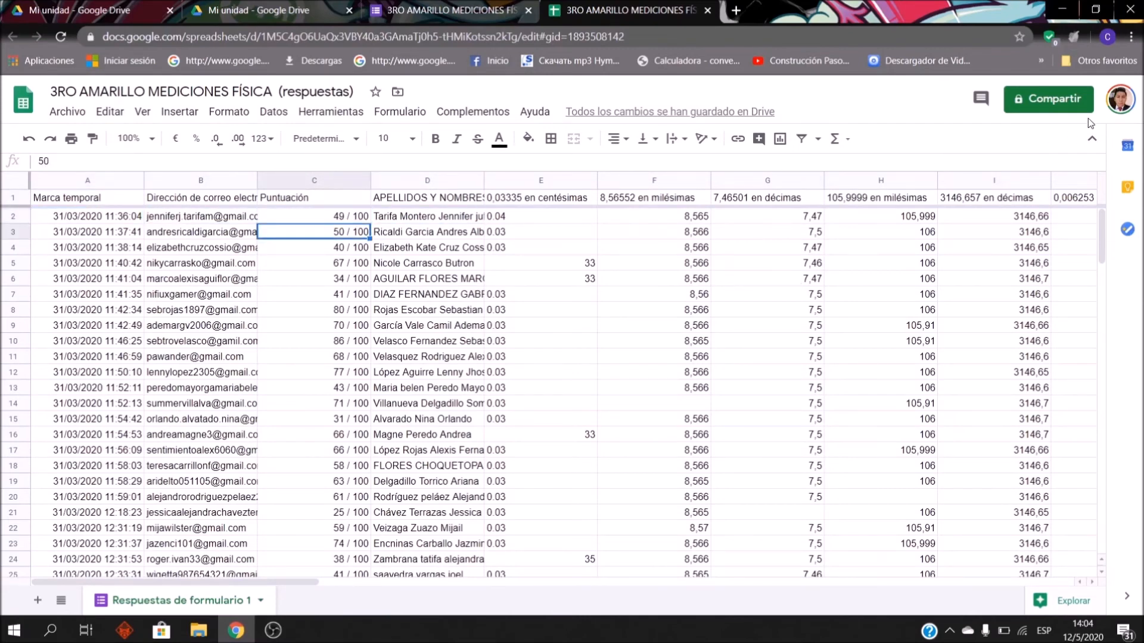
pyautogui.click(87, 118)
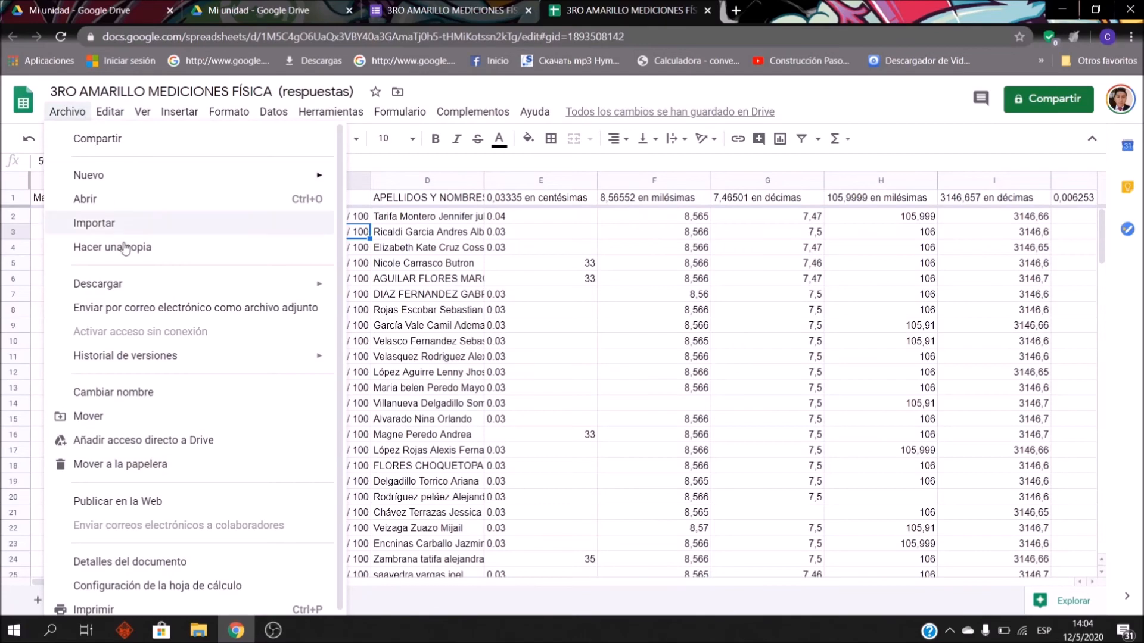
# Step: Download the sheet as Microsoft Excel (.xlsx) to DATA (D:) under its suggested name
pyautogui.moveTo(146, 291)
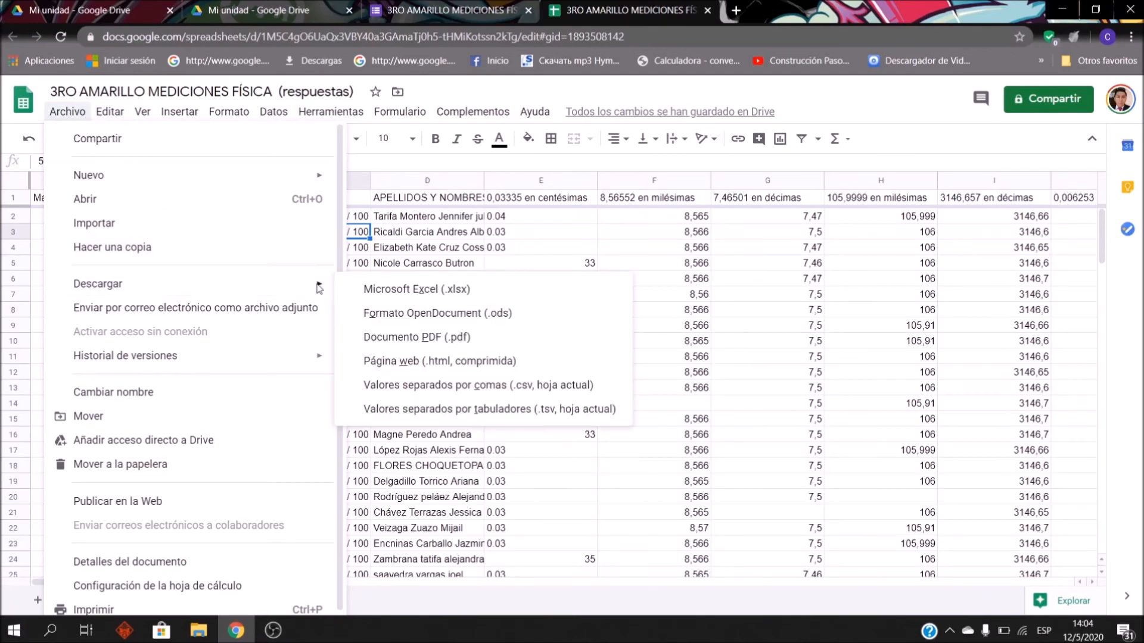
pyautogui.click(429, 291)
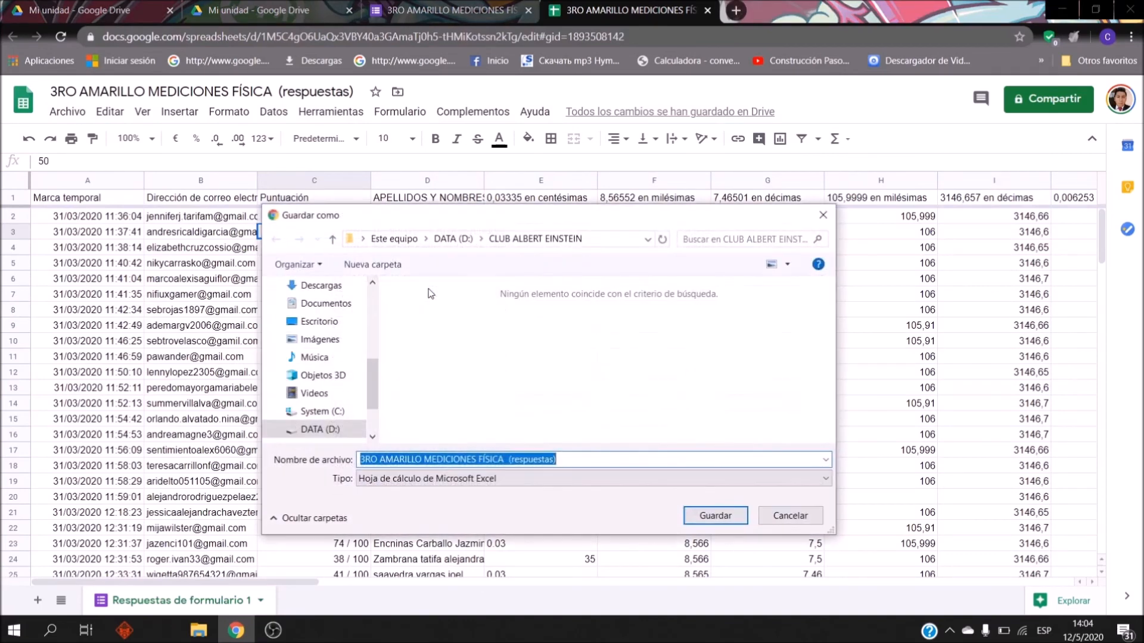
pyautogui.click(454, 238)
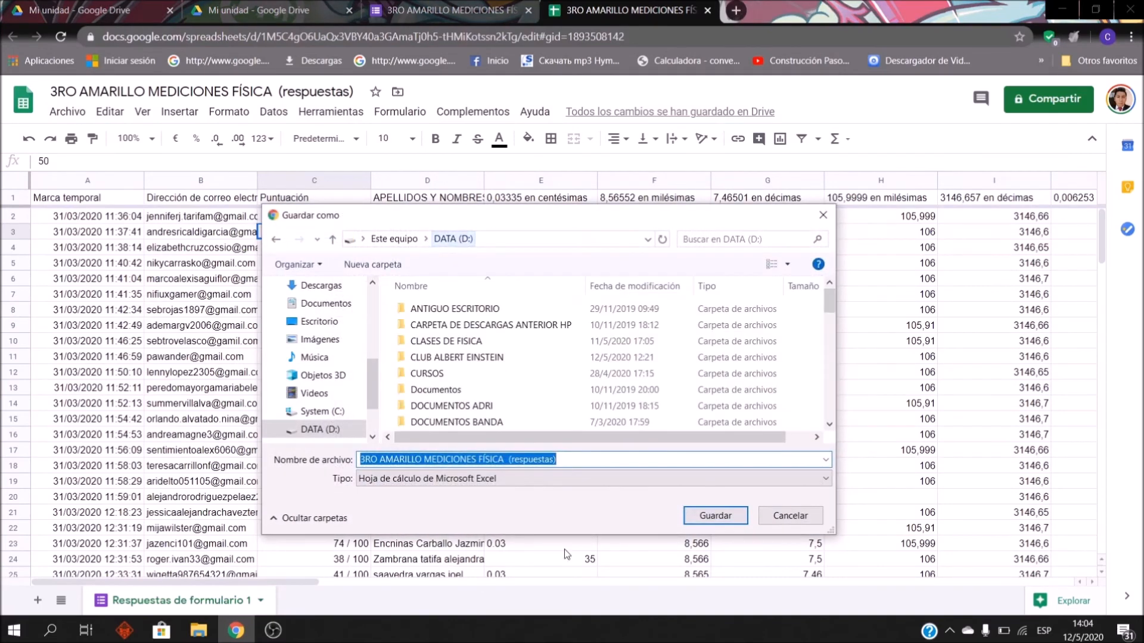
pyautogui.click(583, 460)
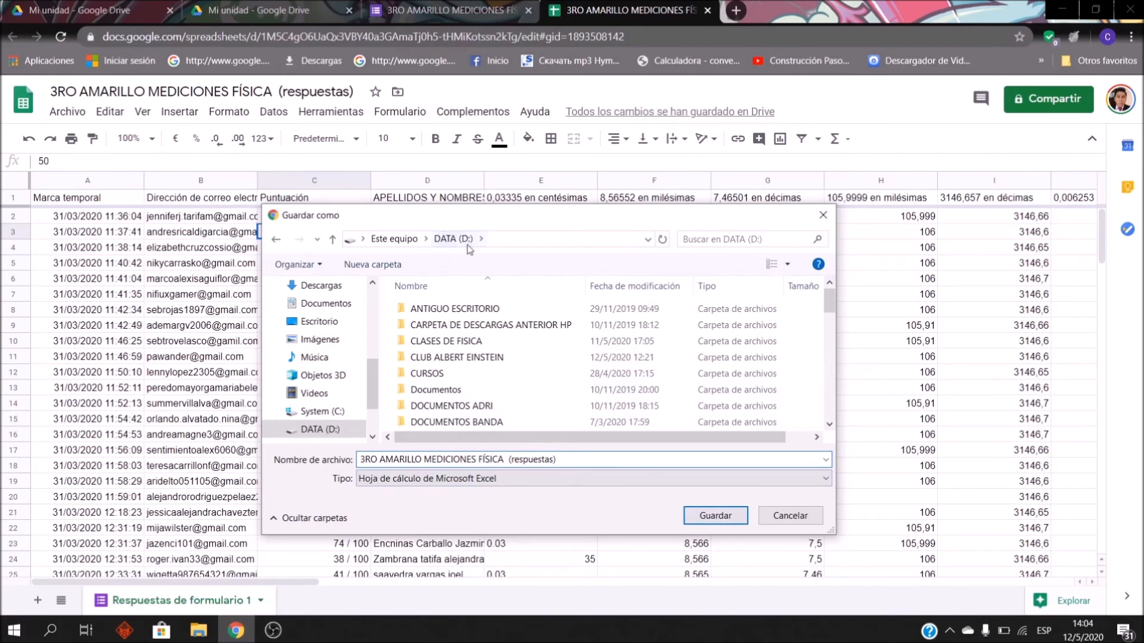
pyautogui.scroll(-6, 595, 369)
pyautogui.click(698, 519)
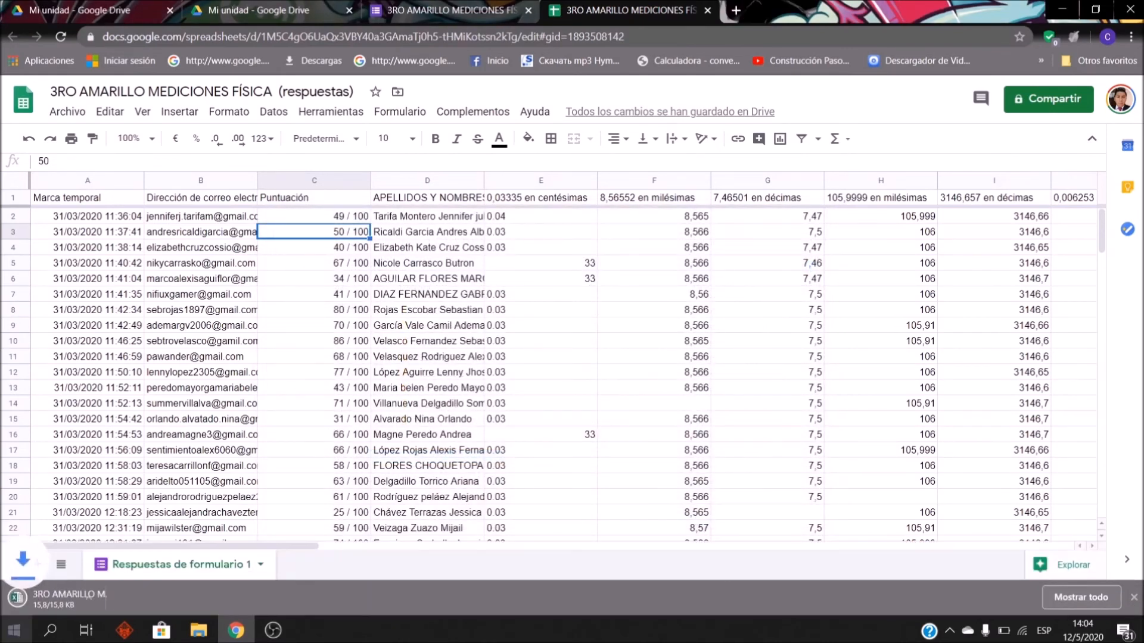
pyautogui.click(14, 630)
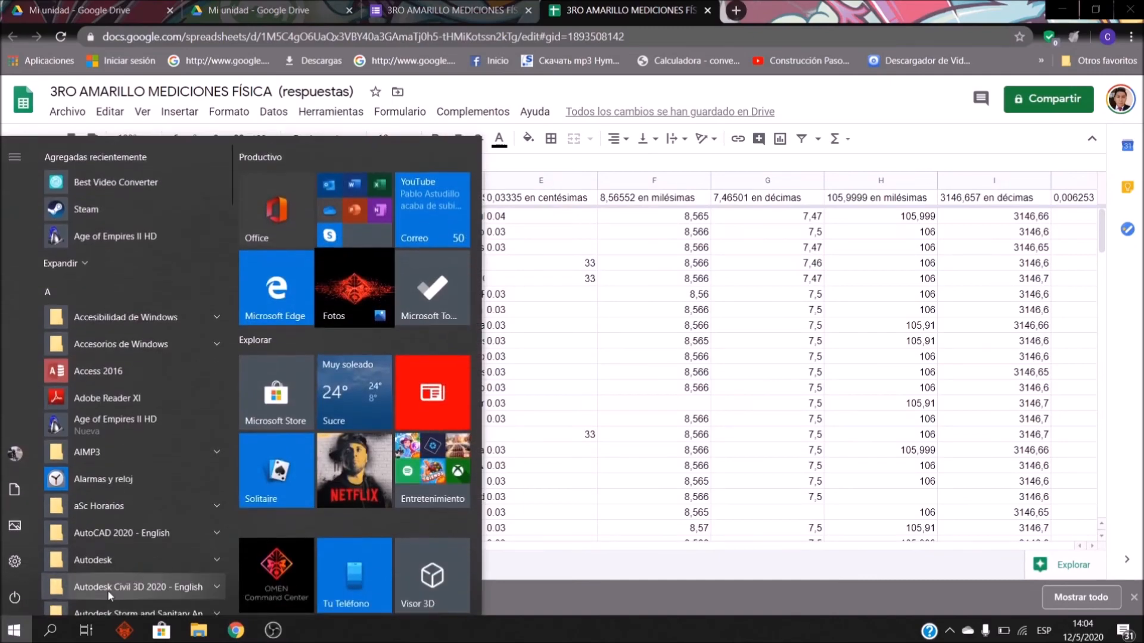
# Step: Launch Excel and open '3RO AMARILLO MEDICIONES FÍSICA (respuestas)' from DATA (D:)
pyautogui.write('excel')
pyautogui.press('Return')
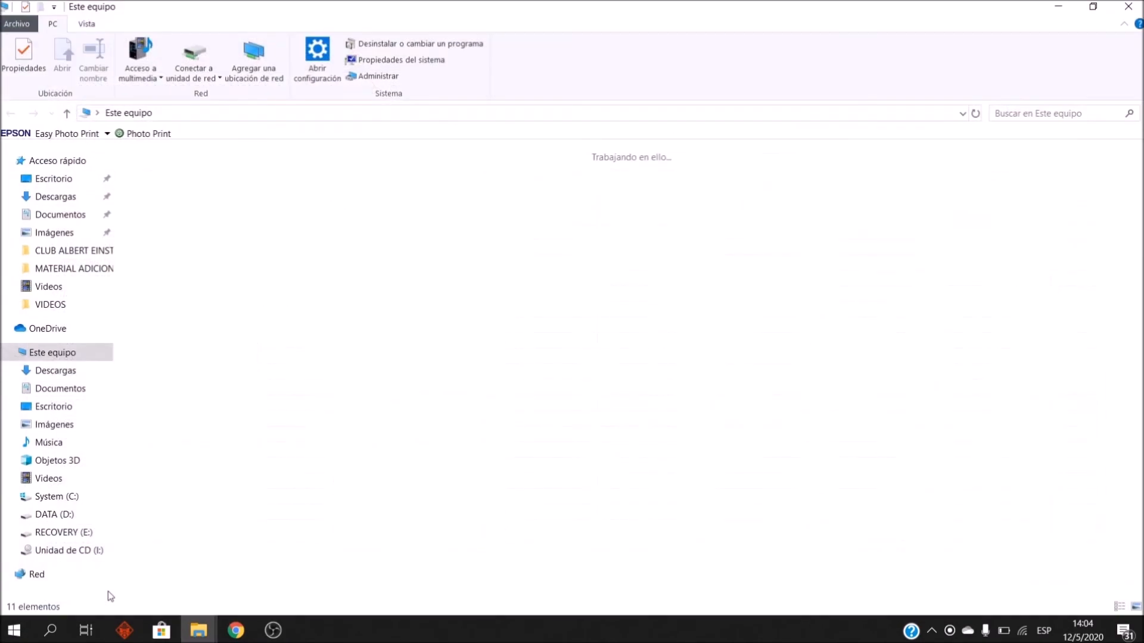
pyautogui.doubleClick(378, 288)
pyautogui.scroll(-10, 274, 524)
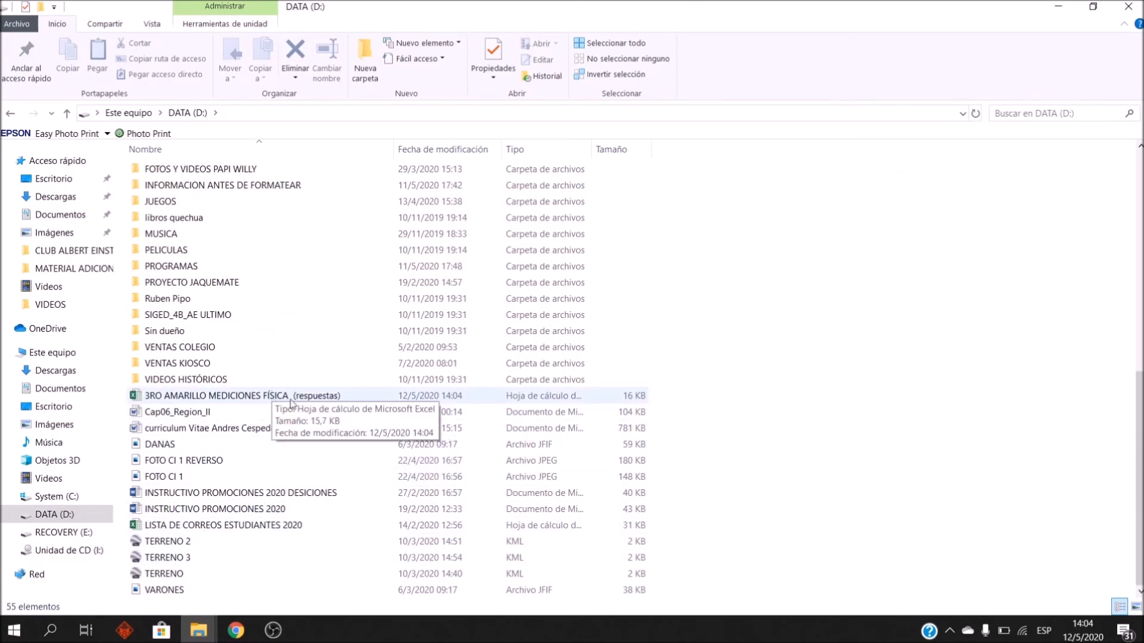
pyautogui.doubleClick(292, 397)
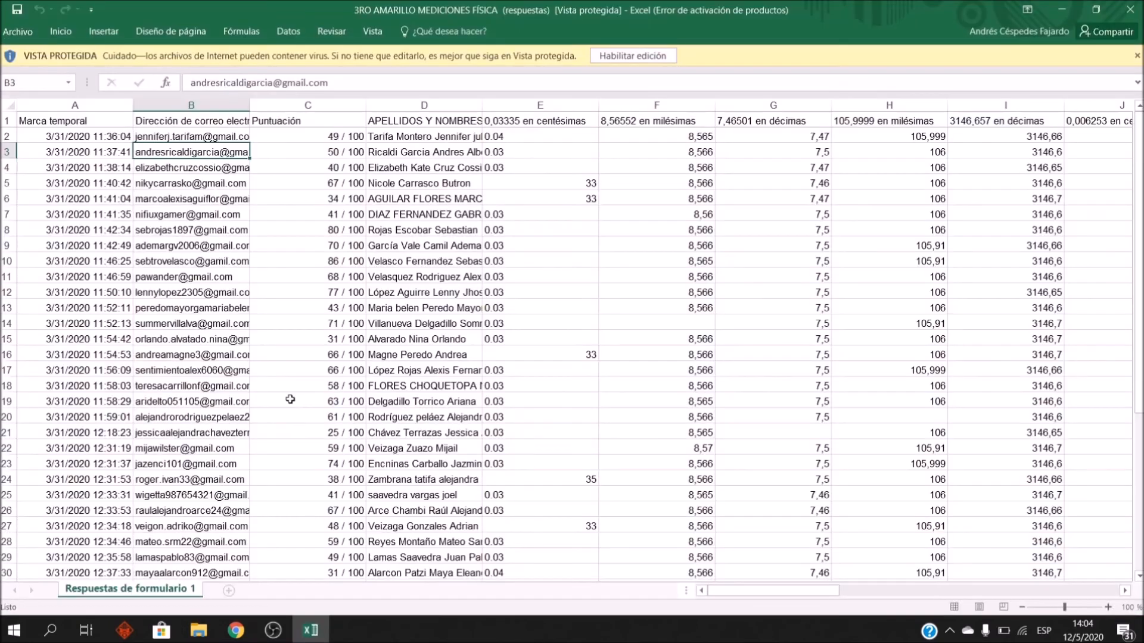
# Step: Enable editing, dismiss the activation notice, and add filters to header cells A1:J1
pyautogui.click(642, 55)
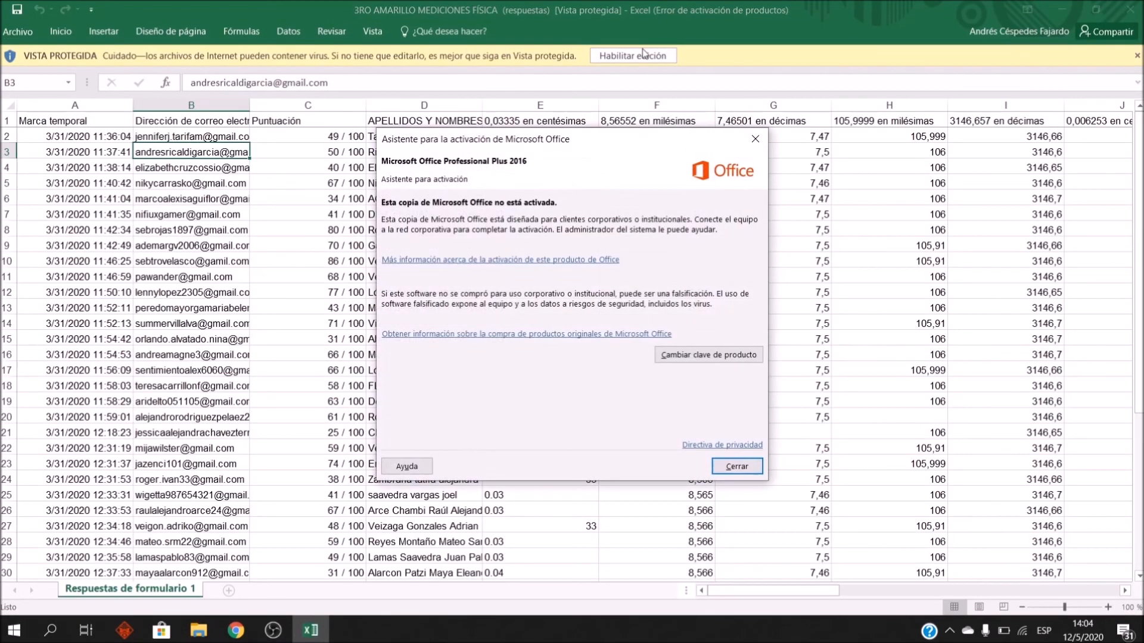
pyautogui.click(754, 139)
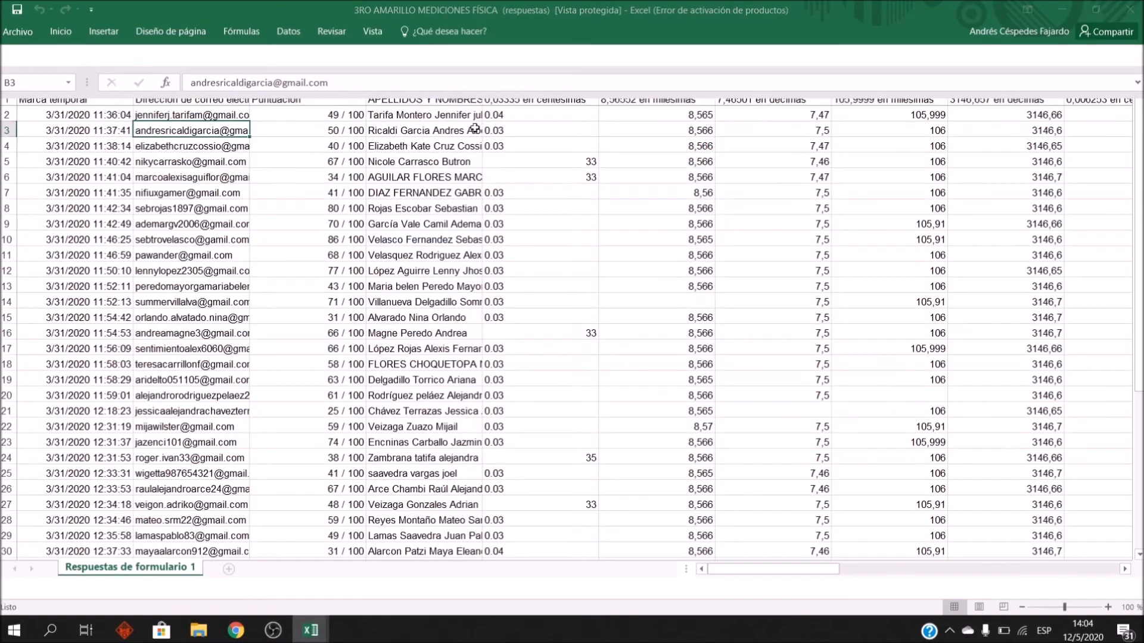
pyautogui.click(419, 179)
pyautogui.click(420, 162)
pyautogui.moveTo(62, 163); pyautogui.dragTo(1007, 137)
pyautogui.click(1041, 67)
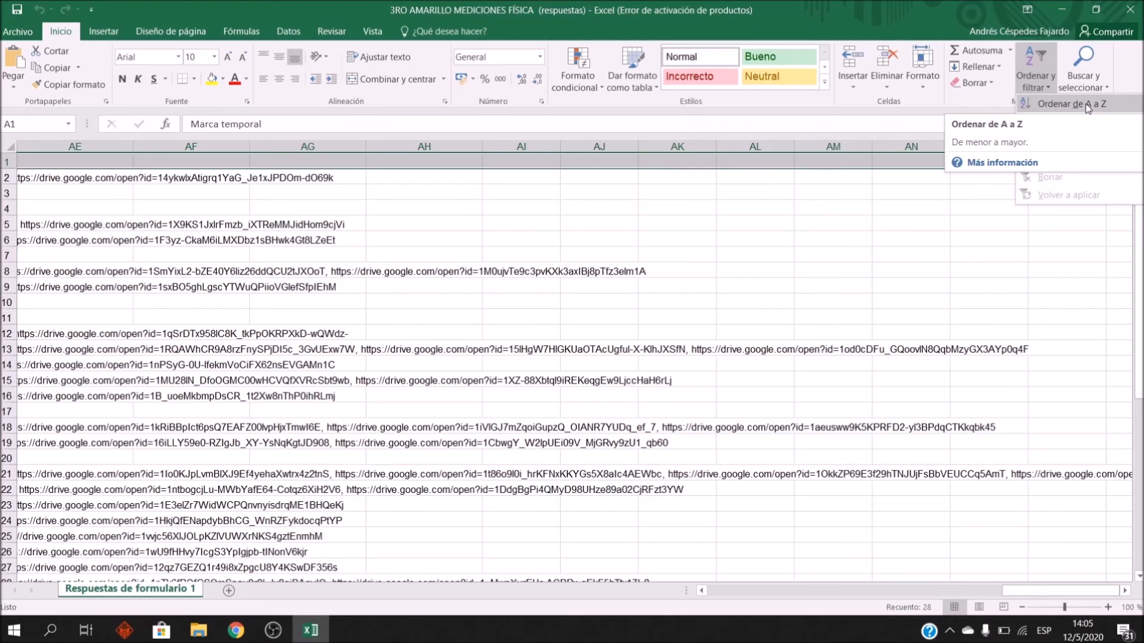
pyautogui.click(1035, 64)
pyautogui.click(1049, 75)
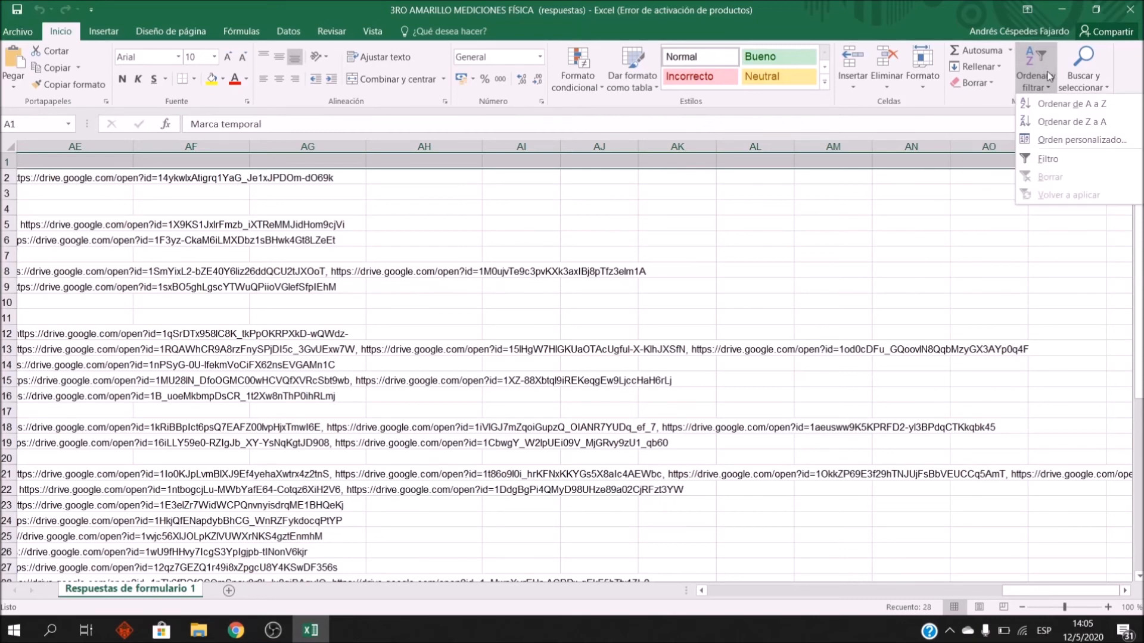
pyautogui.click(1074, 159)
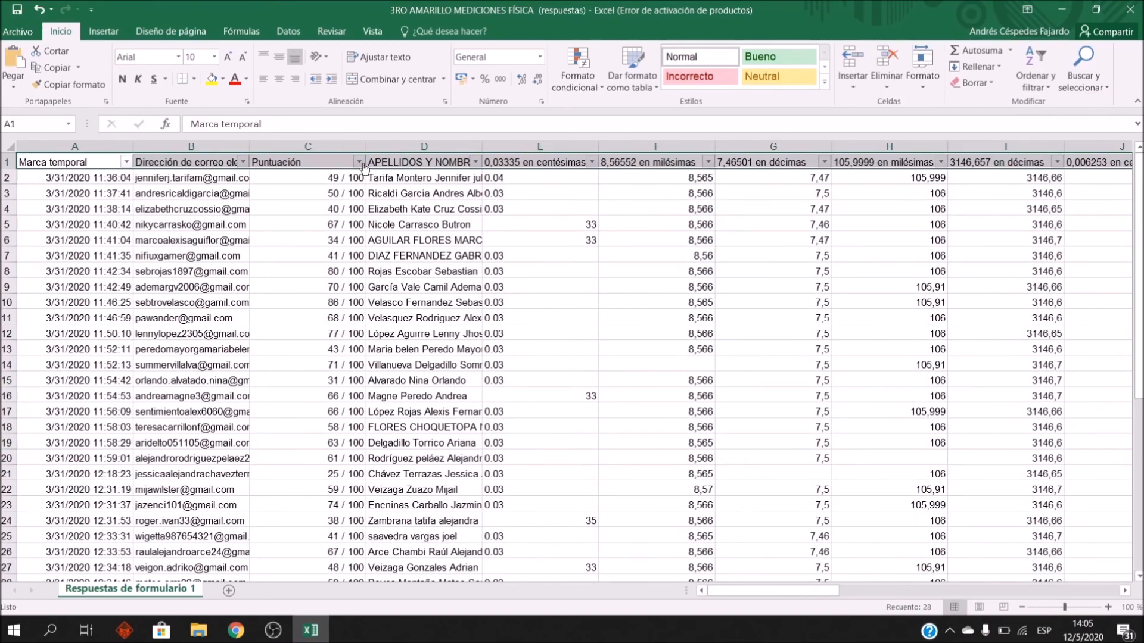
# Step: Sort the responses A to Z by the APELLIDOS Y NOMBRES column
pyautogui.click(475, 162)
pyautogui.click(475, 162)
pyautogui.click(485, 222)
pyautogui.click(475, 162)
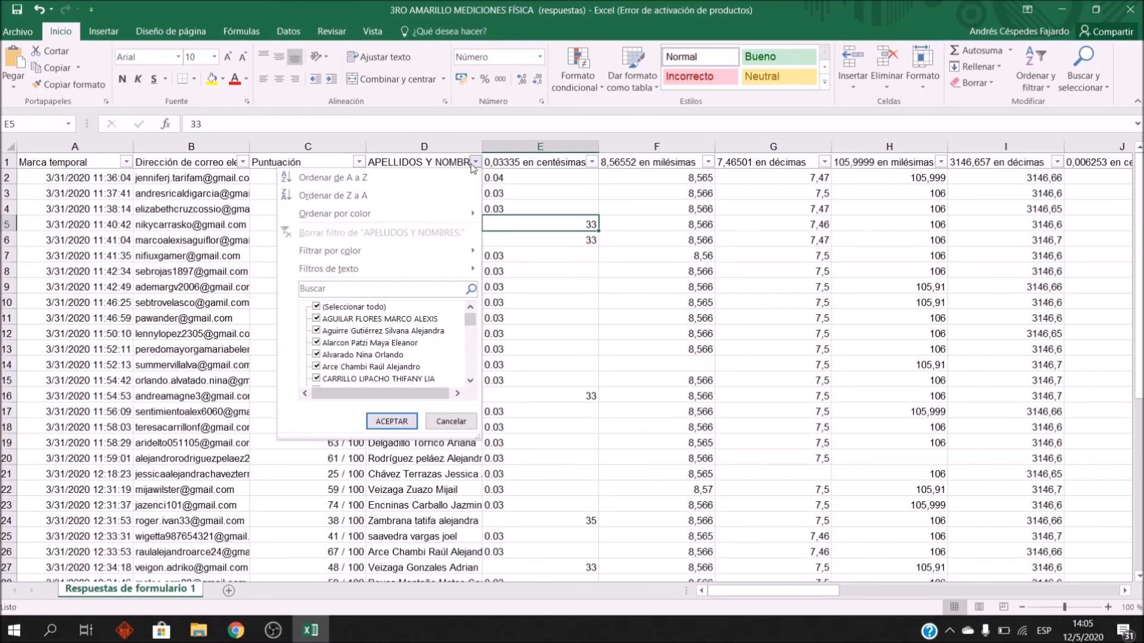
pyautogui.click(398, 178)
# Step: Review the sorted student names near the top of the list
pyautogui.click(396, 192)
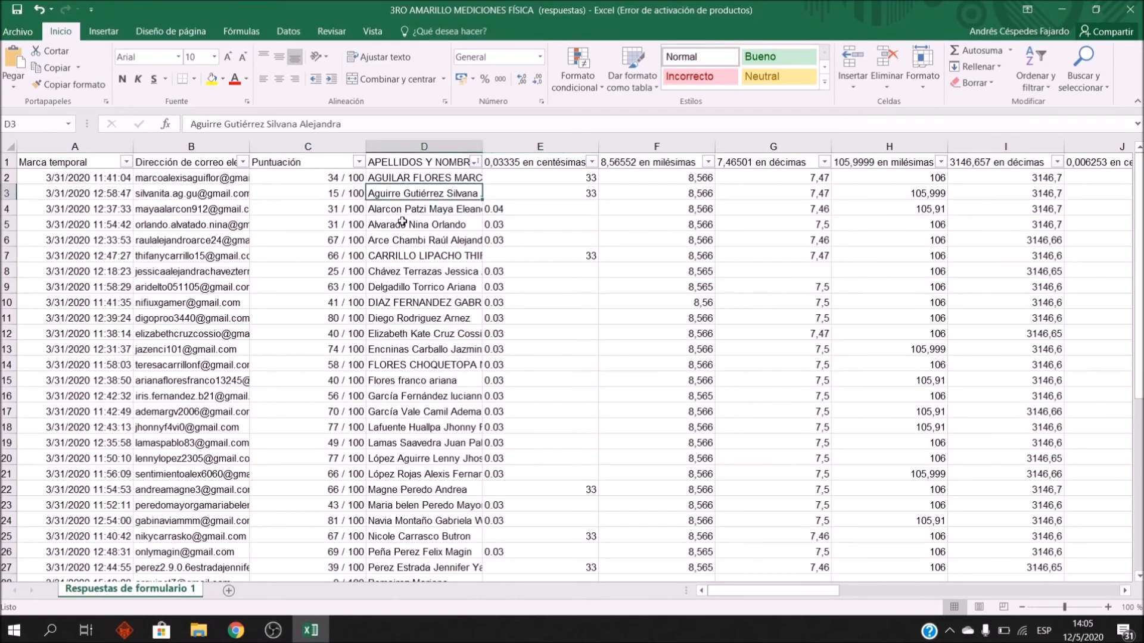
pyautogui.press('Up')
pyautogui.press('Right')
pyautogui.press('Left')
pyautogui.press('Left')
pyautogui.press('Right')
pyautogui.press('Down')
pyautogui.press('Down')
pyautogui.press('Down')
pyautogui.press('Down')
pyautogui.press('Down')
pyautogui.press('Down')
pyautogui.press('Down')
pyautogui.press('Down')
pyautogui.press('Down')
pyautogui.press('Down')
pyautogui.press('Down')
pyautogui.press('Down')
pyautogui.press('Down')
pyautogui.press('Left')
pyautogui.press('Up')
pyautogui.press('Right')
pyautogui.press('Up')
pyautogui.press('Left')
pyautogui.press('Up')
pyautogui.press('Up')
pyautogui.press('Up')
pyautogui.press('Right')
pyautogui.press('Up')
pyautogui.press('Up')
pyautogui.press('Up')
pyautogui.press('Up')
pyautogui.press('Up')
pyautogui.press('Up')
pyautogui.press('Up')
pyautogui.press('Up')
pyautogui.press('Down')
pyautogui.press('Up')
pyautogui.press('Down')
pyautogui.press('Down')
pyautogui.press('Down')
pyautogui.press('Down')
pyautogui.press('Down')
pyautogui.press('Down')
pyautogui.press('Down')
pyautogui.press('Down')
pyautogui.press('Down')
pyautogui.press('Down')
pyautogui.press('Down')
pyautogui.press('Down')
pyautogui.press('Down')
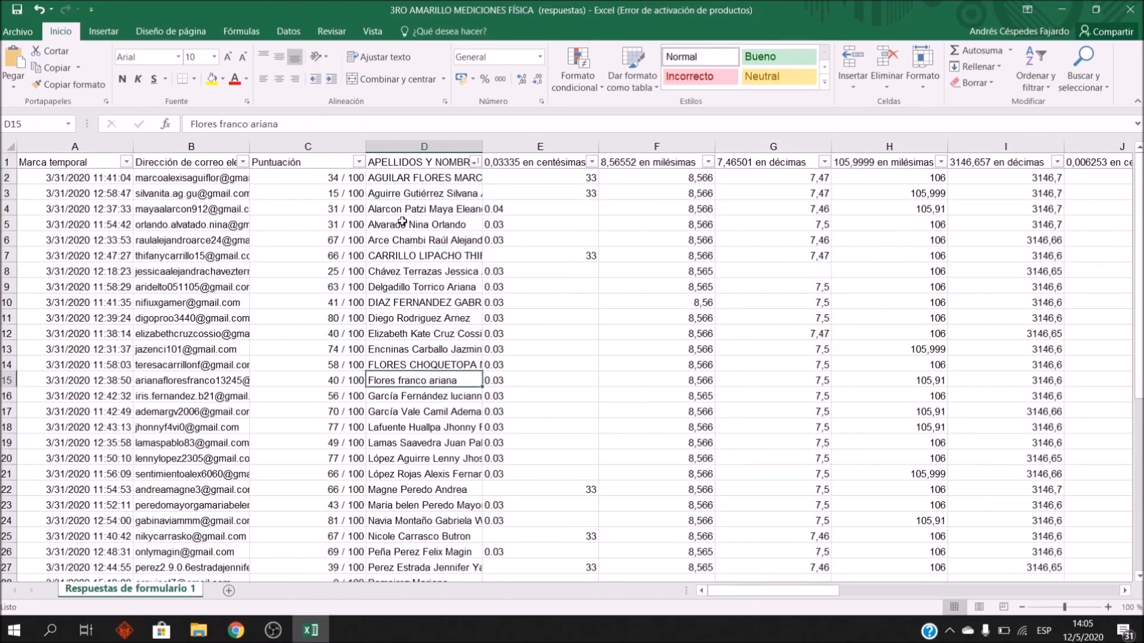
pyautogui.press('Down')
pyautogui.press('Left')
pyautogui.press('Down')
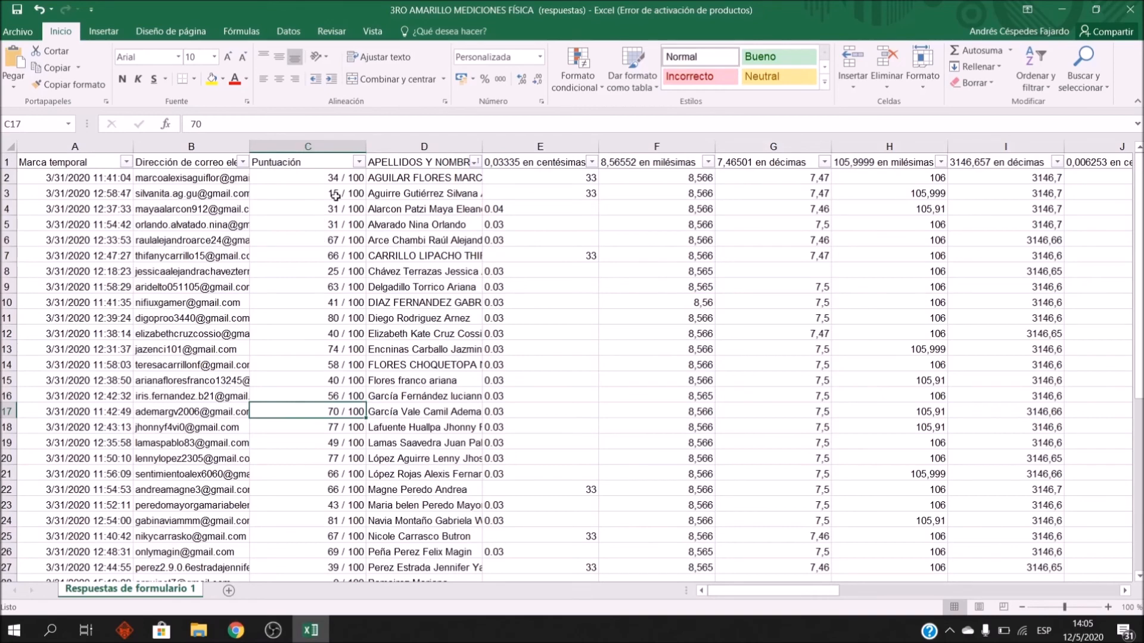
# Step: Compare the first students' scores with their names in the sorted sheet
pyautogui.click(324, 183)
pyautogui.press('Right')
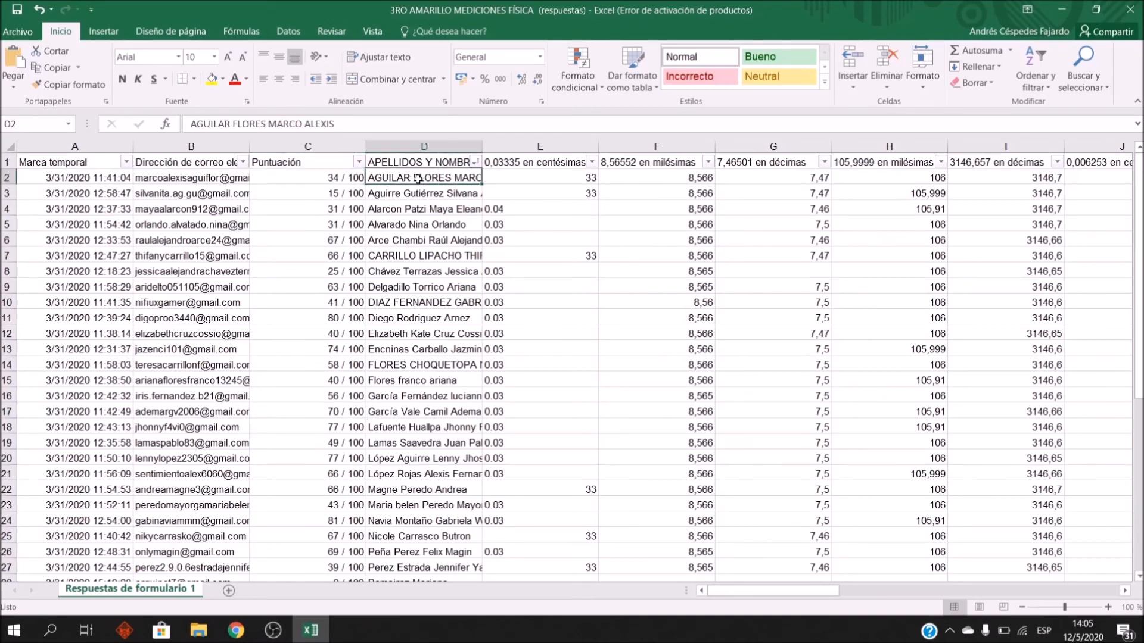
pyautogui.click(333, 175)
pyautogui.click(389, 176)
pyautogui.click(346, 176)
pyautogui.click(417, 177)
pyautogui.click(362, 240)
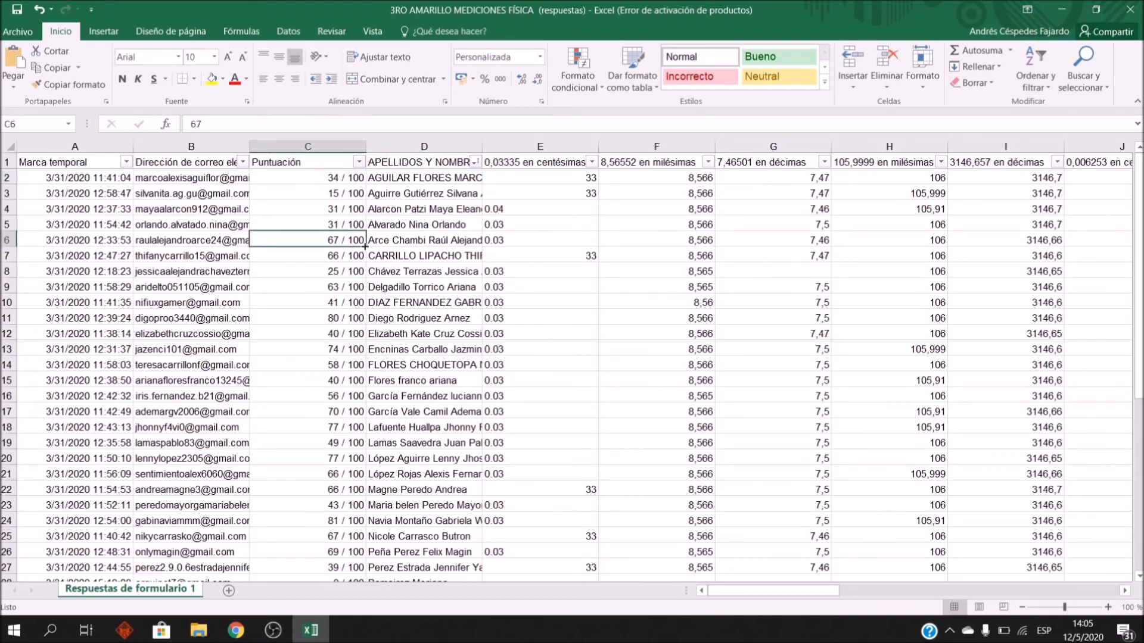
pyautogui.click(420, 194)
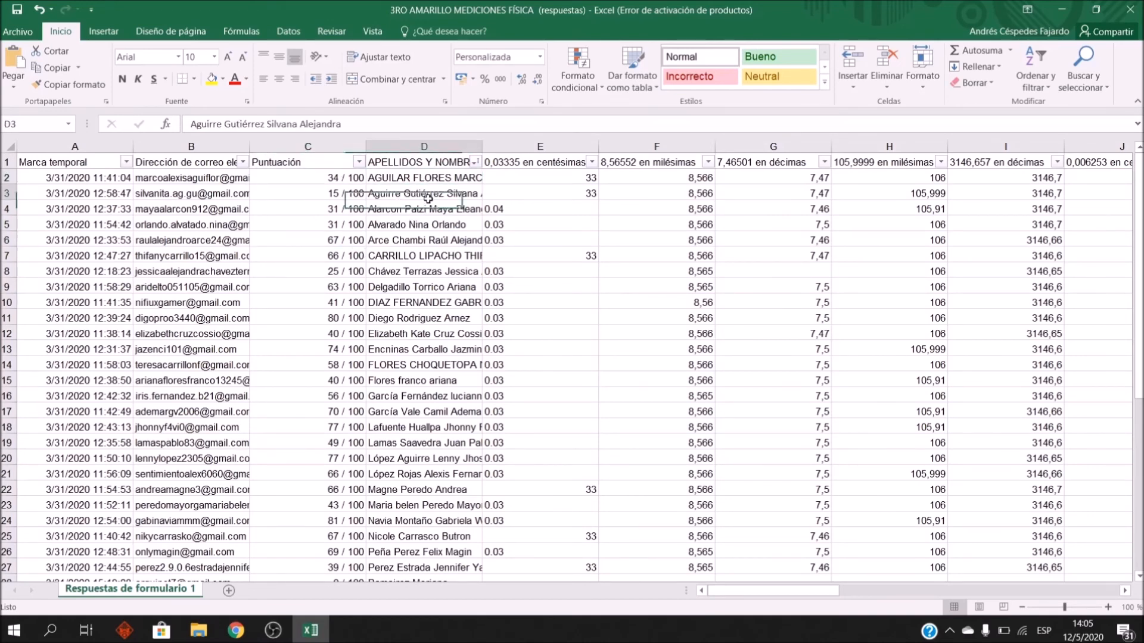
pyautogui.click(429, 202)
pyautogui.press('Down')
pyautogui.press('Down')
pyautogui.press('Down')
pyautogui.press('Down')
pyautogui.press('Down')
pyautogui.press('Down')
pyautogui.press('Down')
pyautogui.press('Down')
pyautogui.press('Down')
pyautogui.press('Down')
pyautogui.press('Down')
pyautogui.press('Down')
pyautogui.press('Down')
pyautogui.press('Down')
pyautogui.press('Down')
pyautogui.press('Down')
pyautogui.press('Down')
pyautogui.press('Down')
pyautogui.press('Down')
pyautogui.press('Down')
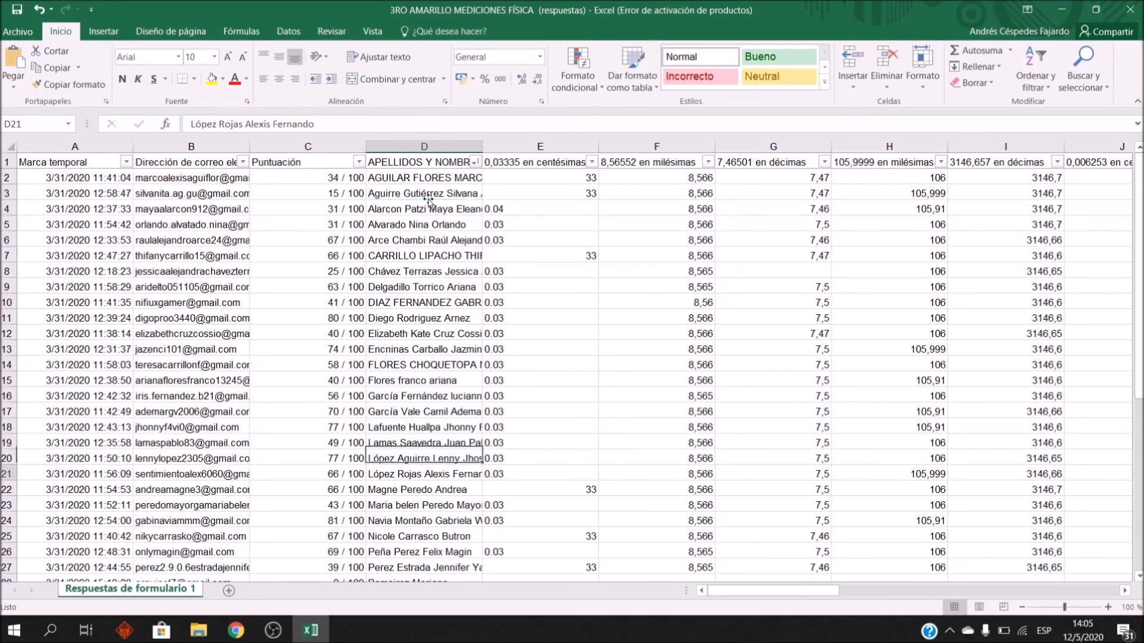
pyautogui.press('Up')
pyautogui.press('Up')
pyautogui.press('Up')
pyautogui.press('Up')
pyautogui.press('Up')
pyautogui.press('Up')
pyautogui.press('Up')
pyautogui.press('Up')
pyautogui.press('Up')
pyautogui.press('Up')
pyautogui.press('Up')
pyautogui.press('Up')
pyautogui.press('Up')
pyautogui.press('Up')
pyautogui.press('Up')
pyautogui.press('Up')
pyautogui.press('Up')
pyautogui.press('Up')
pyautogui.press('Up')
pyautogui.press('Up')
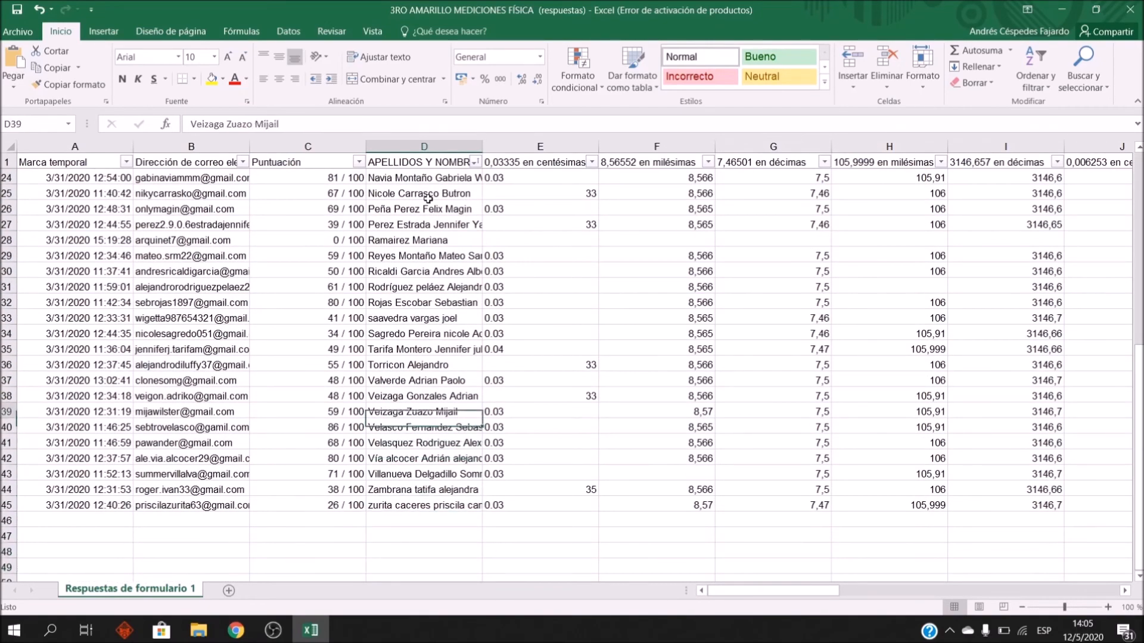
pyautogui.press('Up')
pyautogui.press('Up')
pyautogui.press('Up')
pyautogui.press('Up')
pyautogui.press('Up')
pyautogui.press('Down')
pyautogui.press('Left')
pyautogui.press('Down')
pyautogui.press('Down')
pyautogui.press('Down')
pyautogui.press('Down')
pyautogui.press('Down')
pyautogui.press('Down')
pyautogui.press('Down')
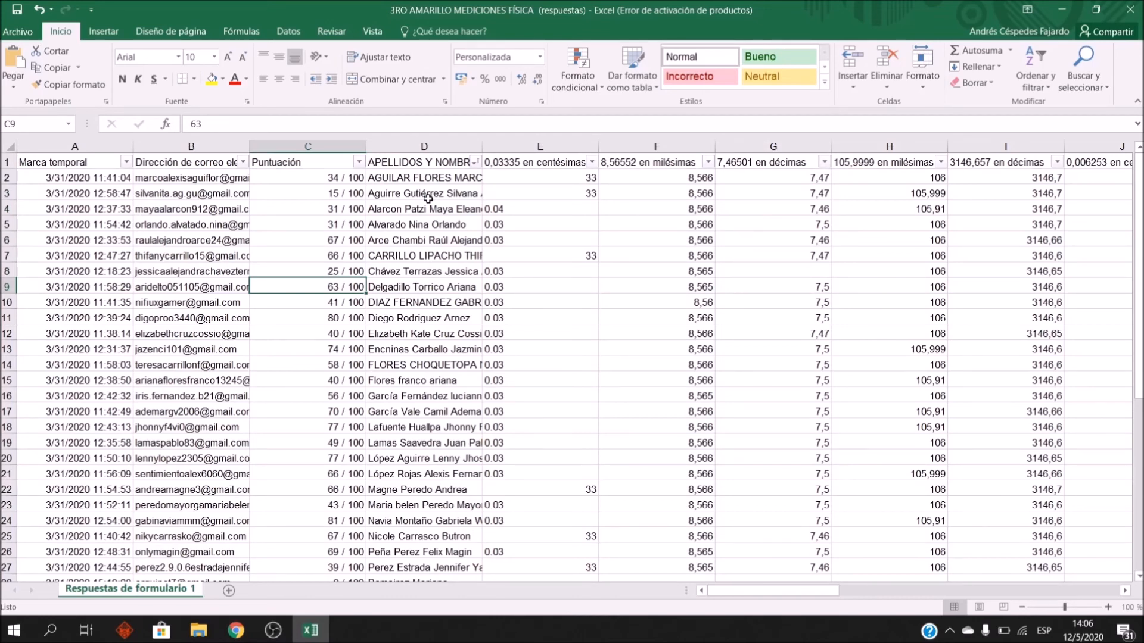
# Step: Find the row 7 student's score and review their answers and uploaded photo link
pyautogui.press('Down')
pyautogui.press('Up')
pyautogui.press('Right')
pyautogui.press('Left')
pyautogui.press('Up')
pyautogui.press('Up')
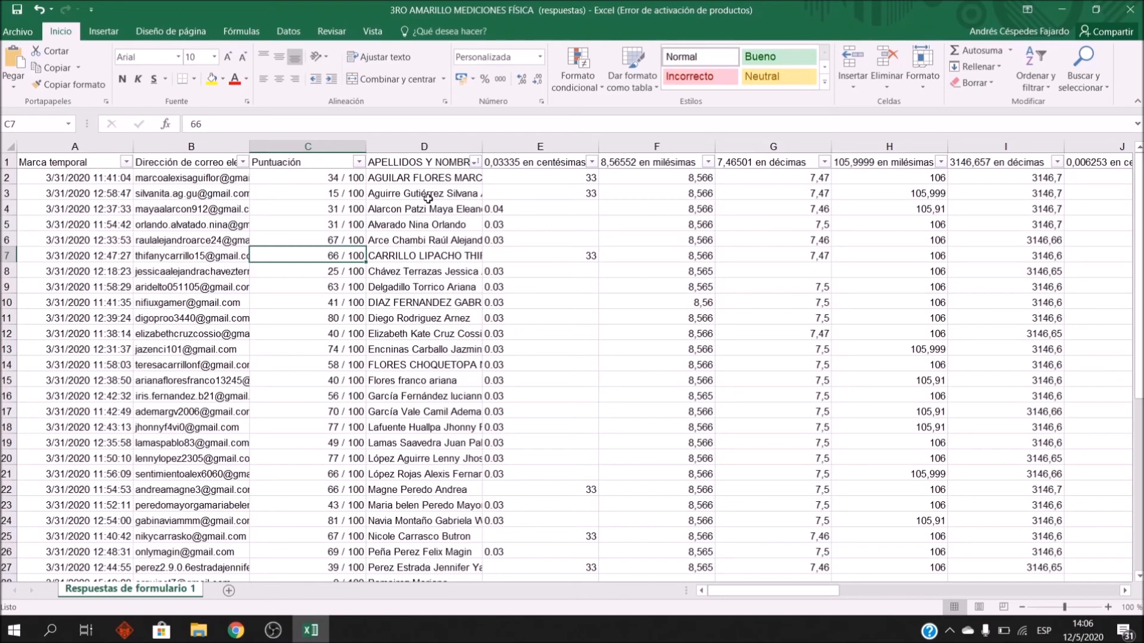
pyautogui.press('Right')
pyautogui.press('Left')
pyautogui.press('Right')
pyautogui.press('Right')
pyautogui.press('Right')
pyautogui.press('Right')
pyautogui.press('Right')
pyautogui.press('Right')
pyautogui.press('Right')
pyautogui.press('Right')
pyautogui.press('Right')
pyautogui.press('Right')
pyautogui.press('Right')
pyautogui.press('Right')
pyautogui.press('Right')
pyautogui.press('Right')
pyautogui.press('Right')
pyautogui.press('Right')
pyautogui.press('Right')
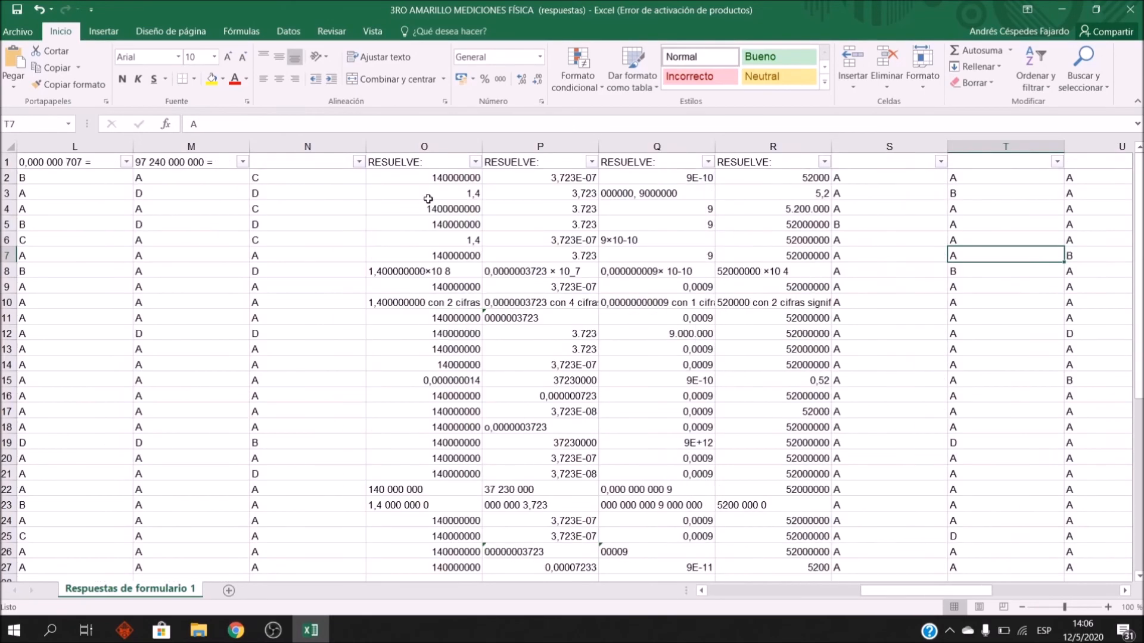
pyautogui.press('Right')
pyautogui.press('Right')
pyautogui.press('Right')
pyautogui.press('Right')
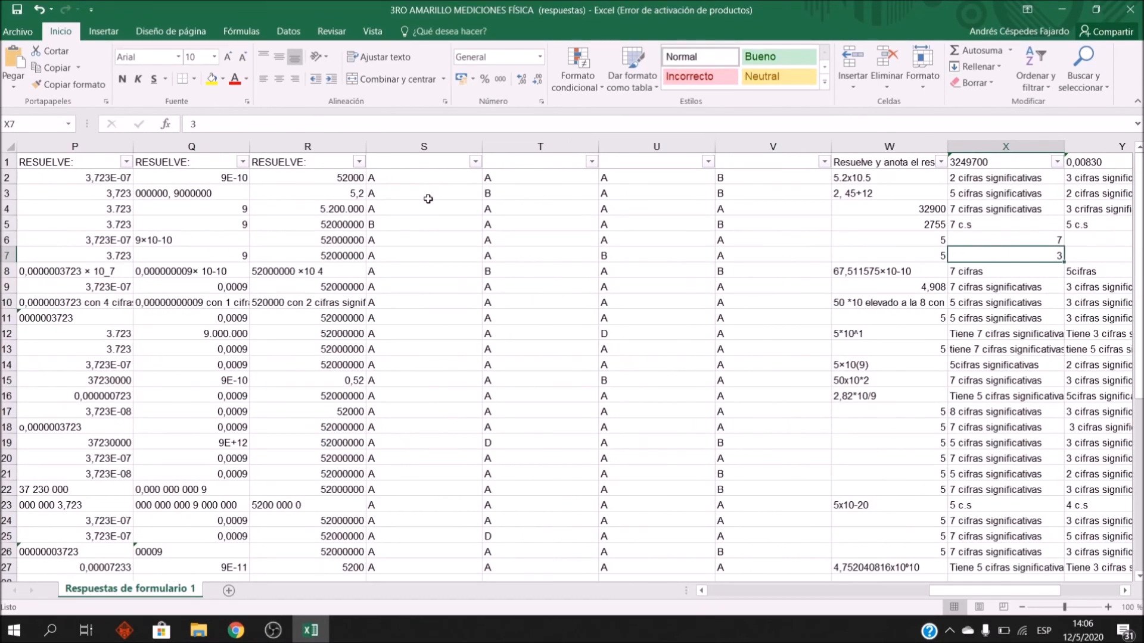
pyautogui.press('Right')
pyautogui.press('Right')
pyautogui.press('Right')
pyautogui.press('Right')
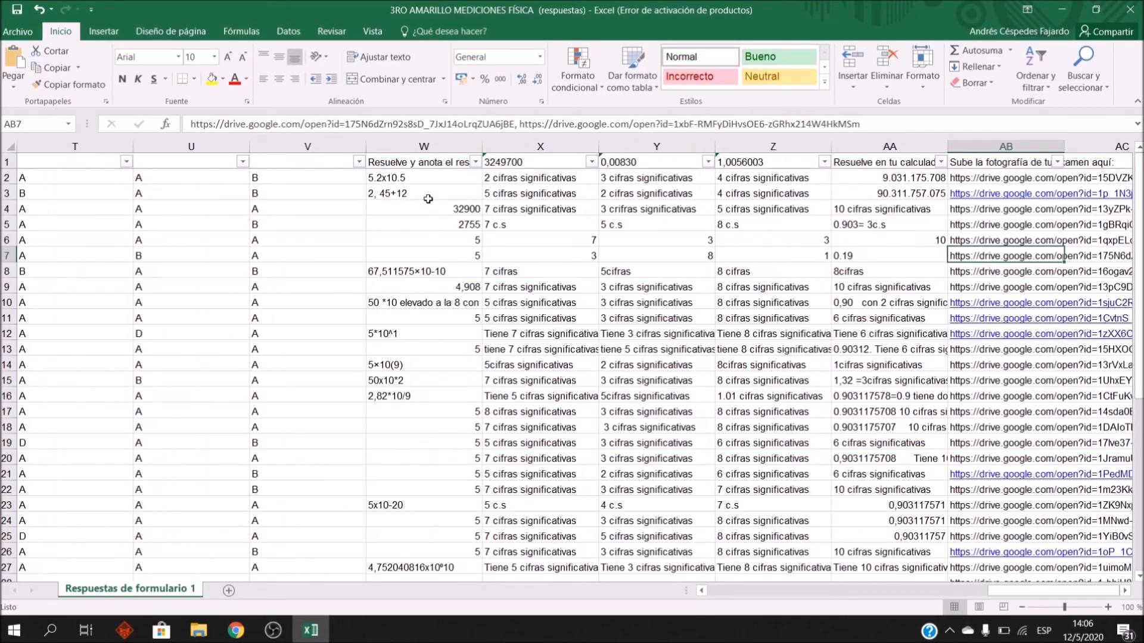
pyautogui.press('Left')
pyautogui.press('Left')
pyautogui.press('Left')
pyautogui.press('Left')
pyautogui.press('Left')
pyautogui.press('Left')
pyautogui.press('Left')
pyautogui.press('Left')
pyautogui.press('Left')
pyautogui.press('Left')
pyautogui.press('Left')
pyautogui.press('Left')
pyautogui.press('Left')
pyautogui.press('Left')
pyautogui.press('Left')
pyautogui.press('Left')
pyautogui.press('Left')
pyautogui.press('Left')
pyautogui.press('Left')
pyautogui.press('Left')
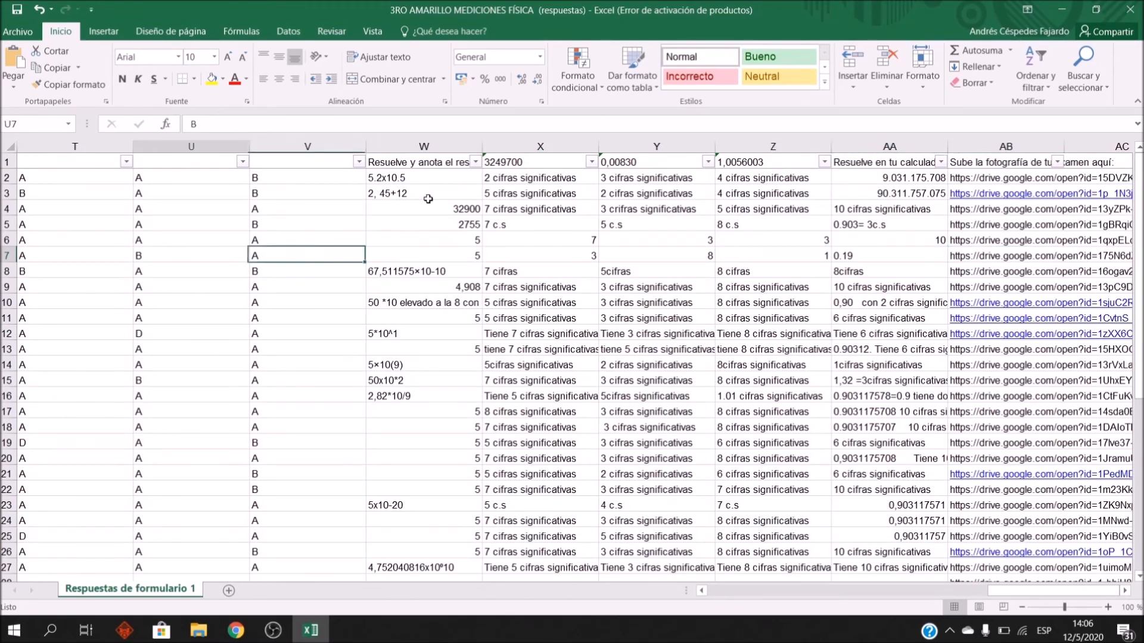
pyautogui.press('Right')
pyautogui.press('Right')
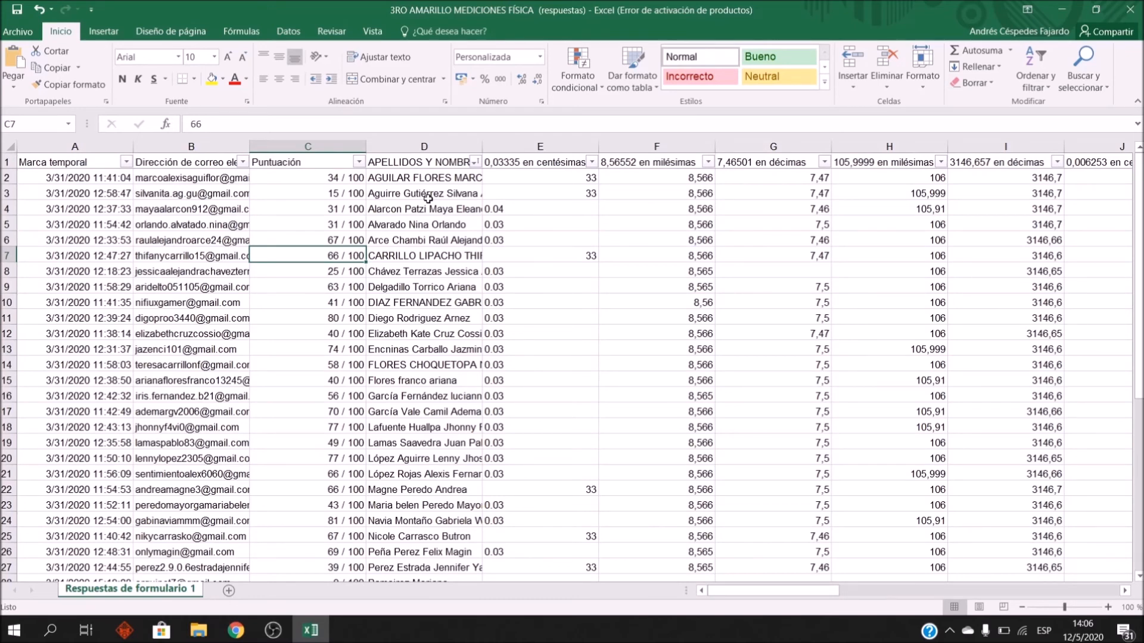
# Step: Change the row 7 score in C7 from 66 to 81
pyautogui.write('81')
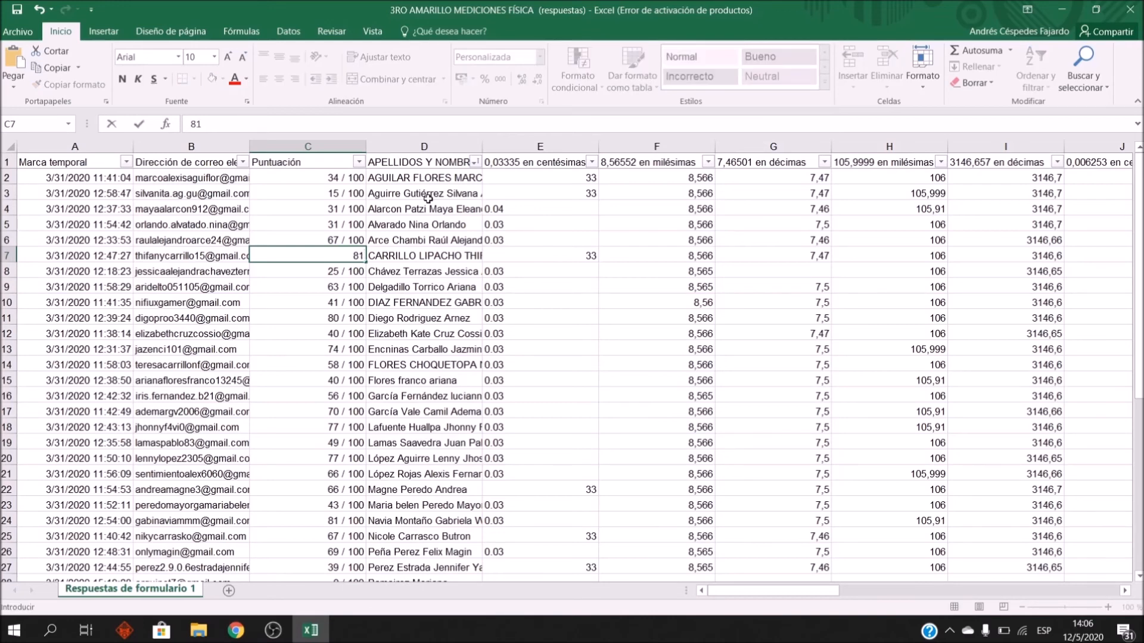
pyautogui.press('Return')
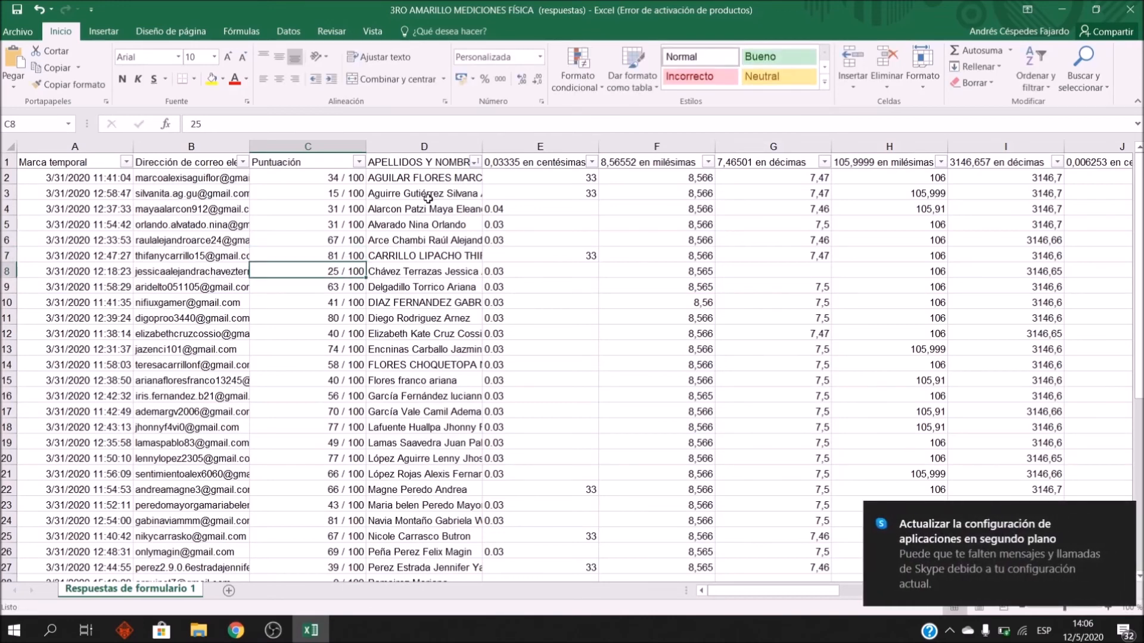
pyautogui.press('Up')
pyautogui.press('Up')
pyautogui.press('Down')
pyautogui.press('Down')
pyautogui.press('Down')
pyautogui.press('Up')
pyautogui.press('Down')
pyautogui.press('Down')
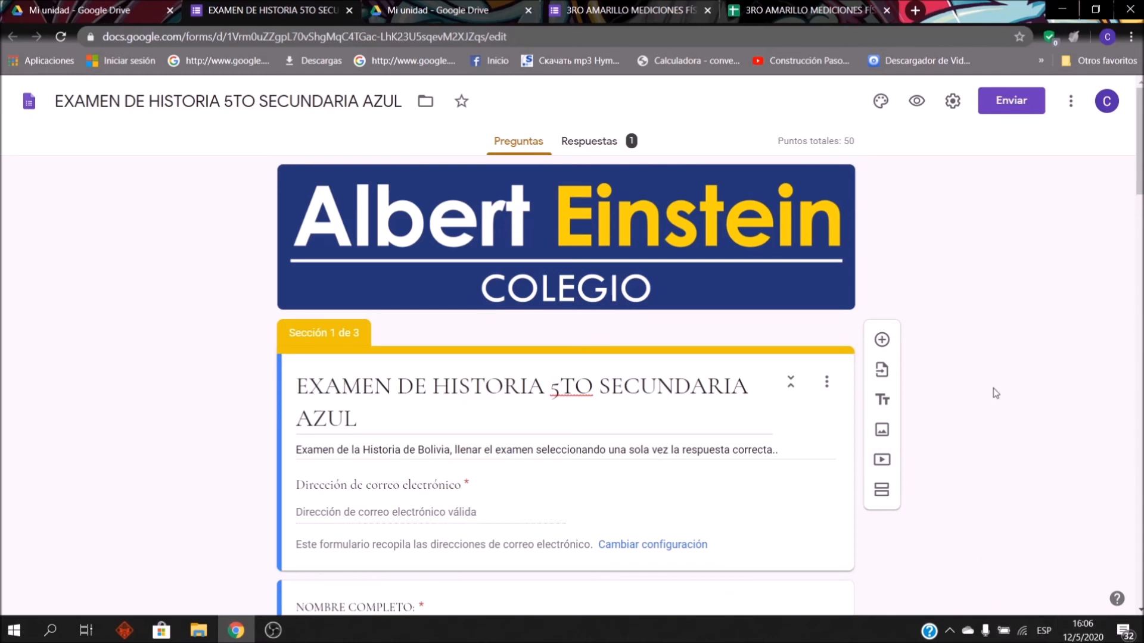
# Step: Open the e-mail sending dialog for the AZUL history exam and focus the Para field
pyautogui.click(1031, 106)
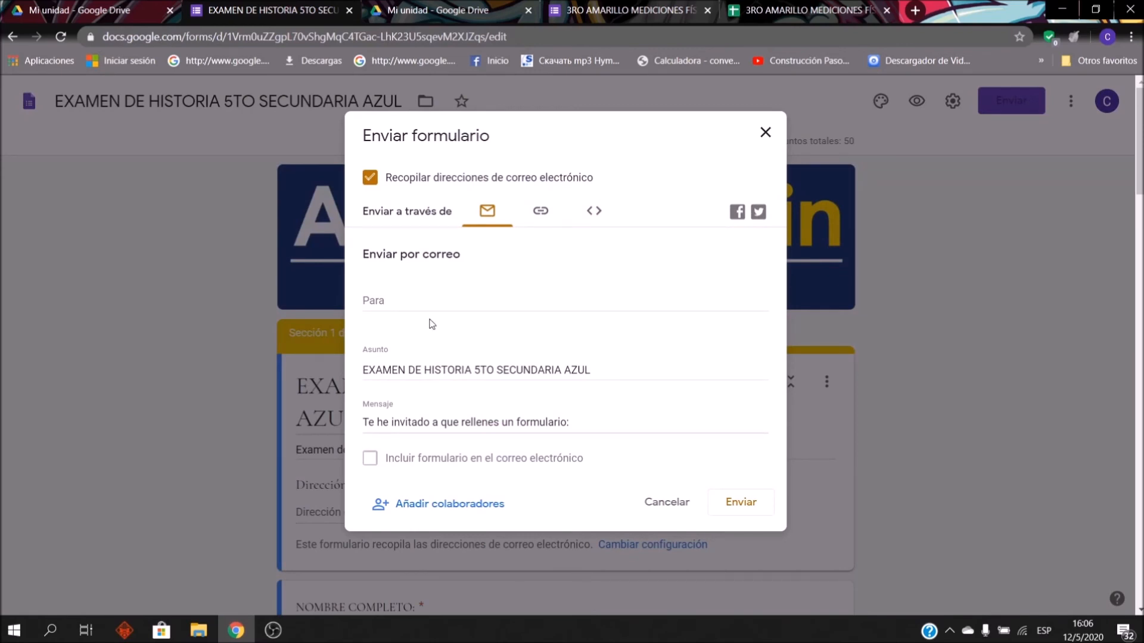
pyautogui.click(417, 302)
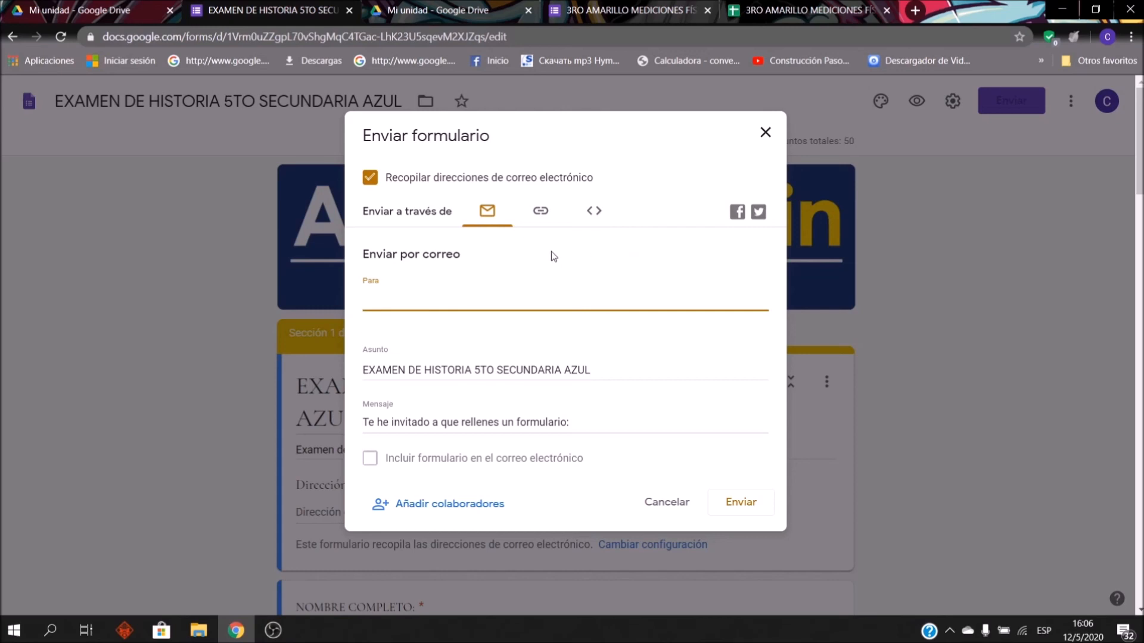
# Step: Copy the history exam form's shortened share link and open a new browser tab
pyautogui.click(542, 215)
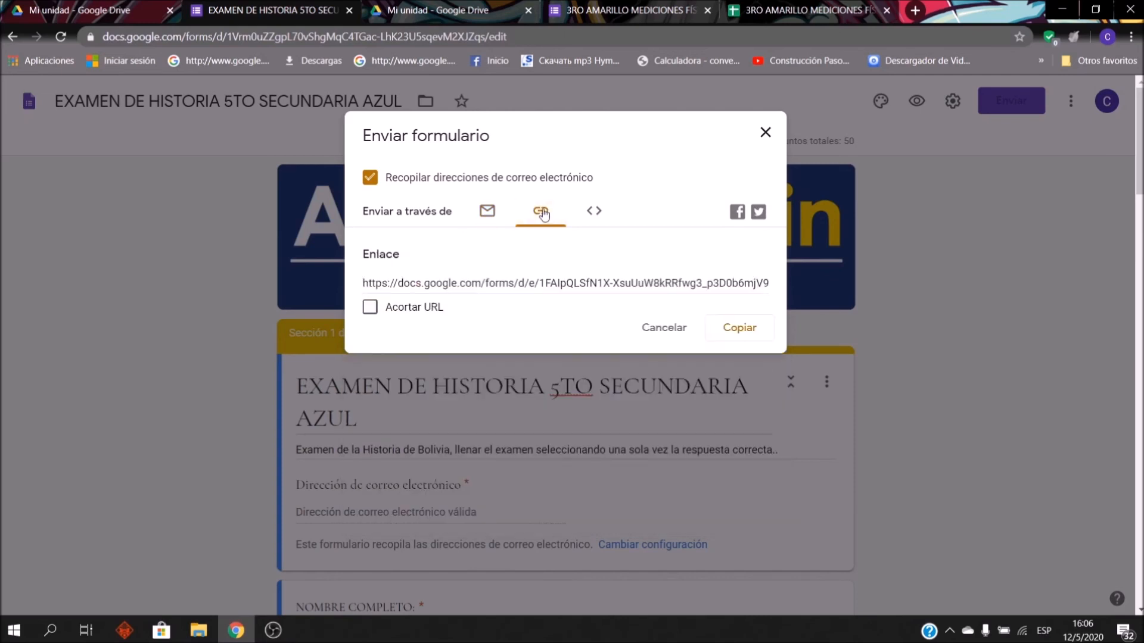
pyautogui.click(370, 307)
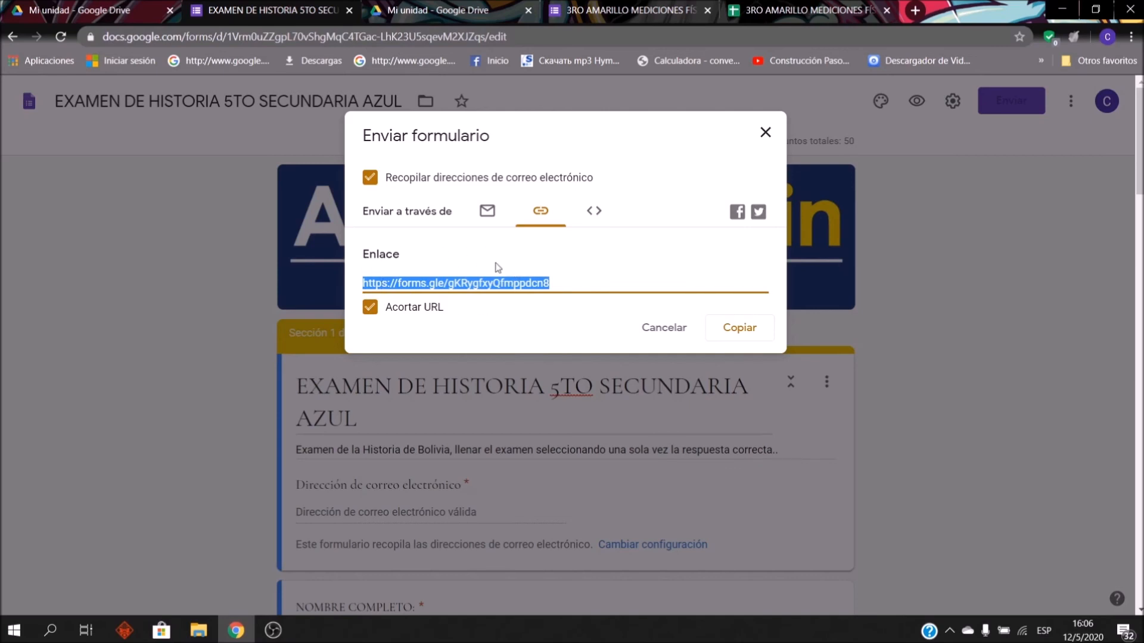
pyautogui.click(735, 325)
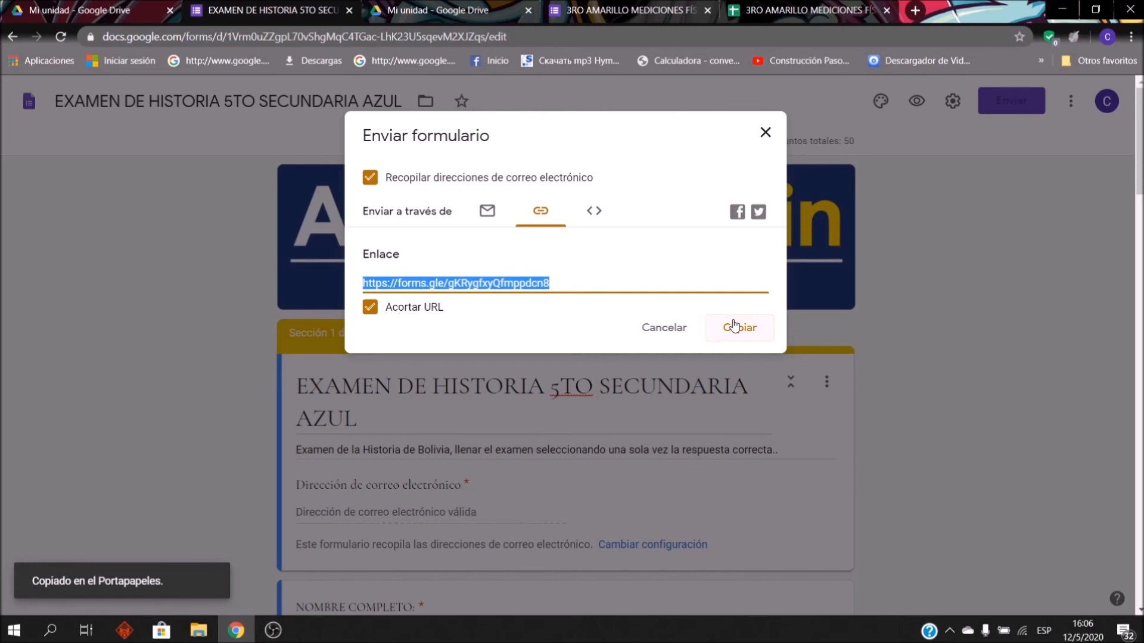
pyautogui.click(746, 336)
pyautogui.click(766, 132)
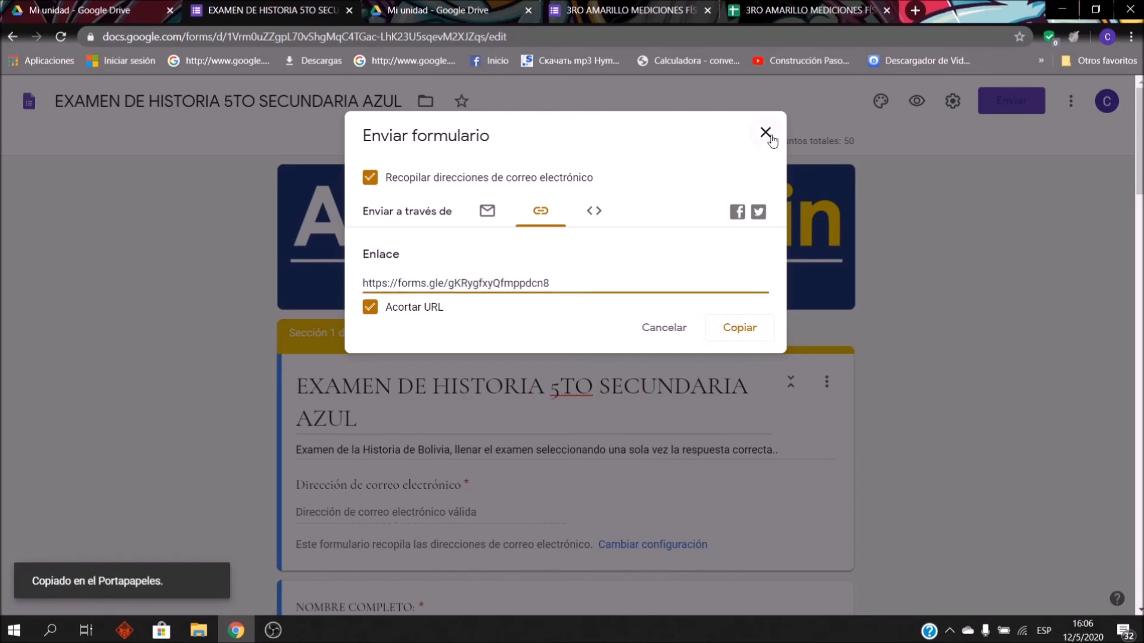
pyautogui.click(921, 10)
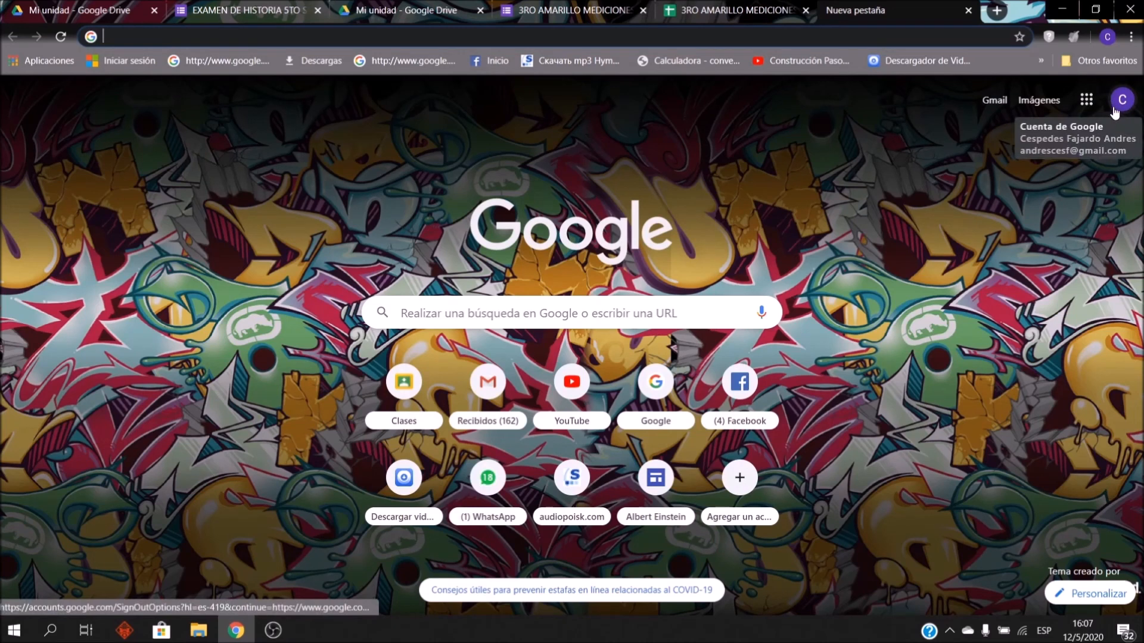
# Step: Open Google Classroom, enter the FISICA 3RO DE SECUNDARIA class and begin a new announcement
pyautogui.click(1087, 106)
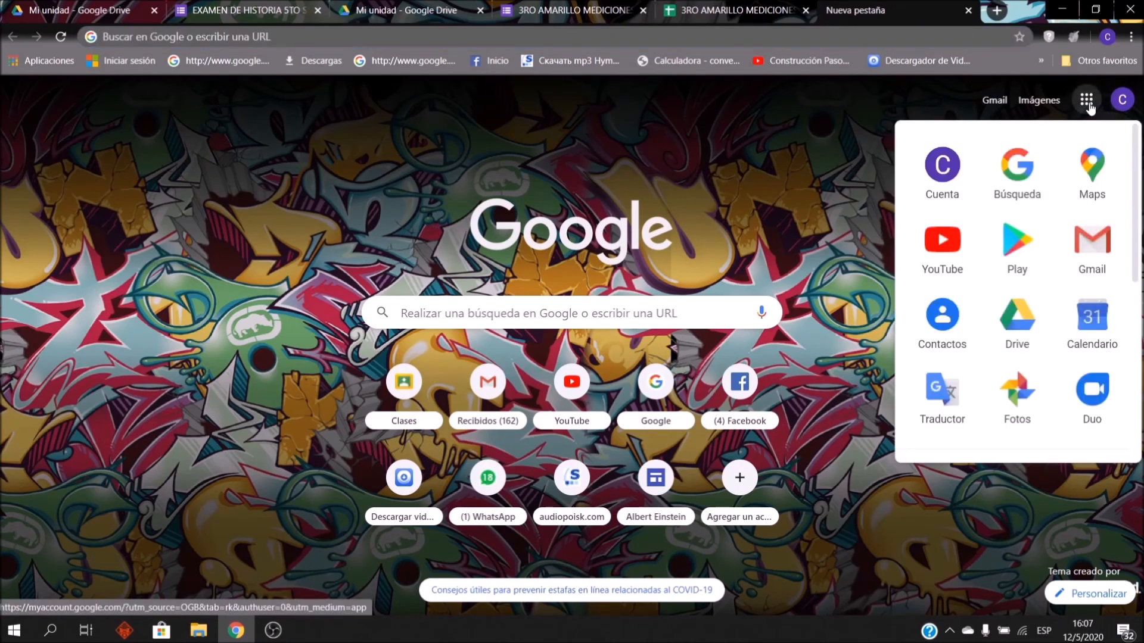
pyautogui.scroll(-5, 1075, 300)
pyautogui.click(1082, 292)
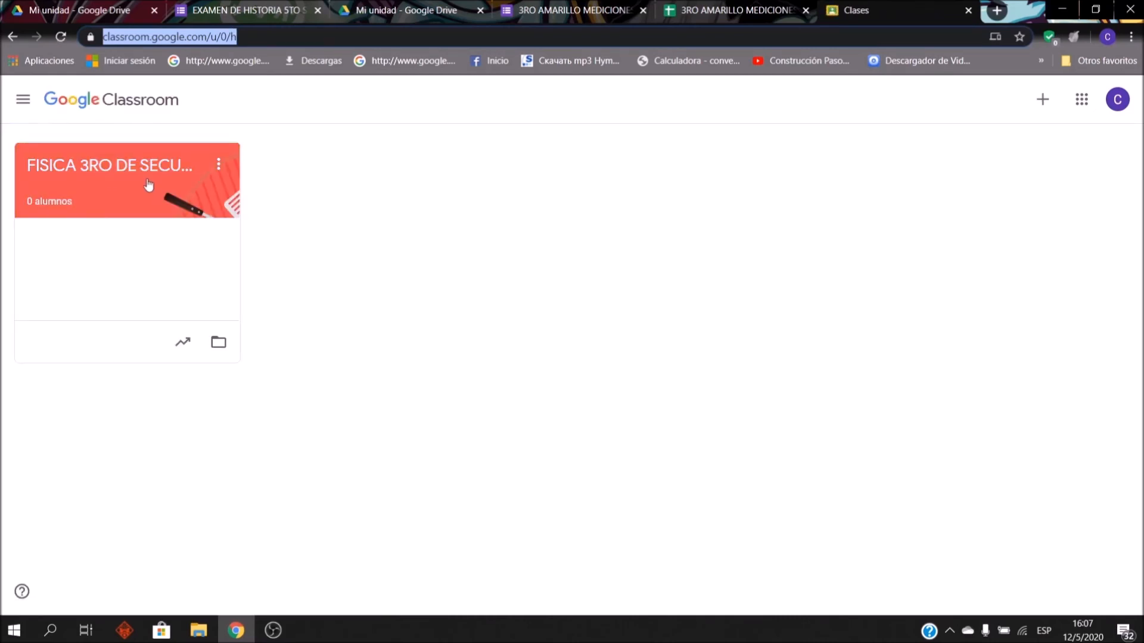
pyautogui.click(145, 196)
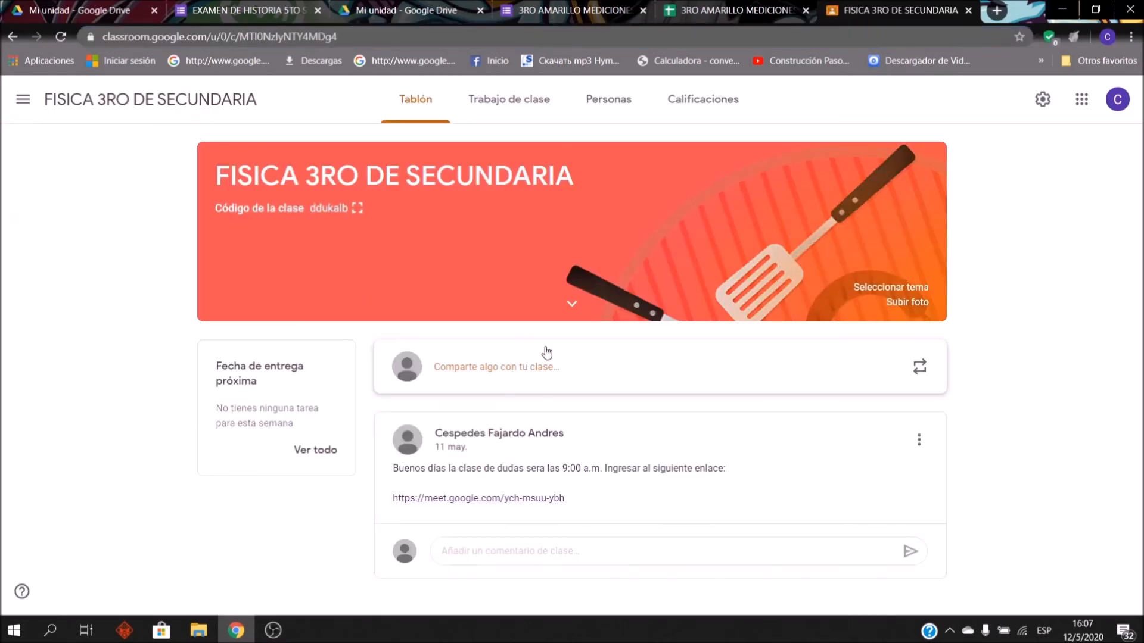
pyautogui.click(613, 365)
pyautogui.scroll(-3, 475, 369)
pyautogui.scroll(3, 475, 370)
pyautogui.scroll(-3, 473, 370)
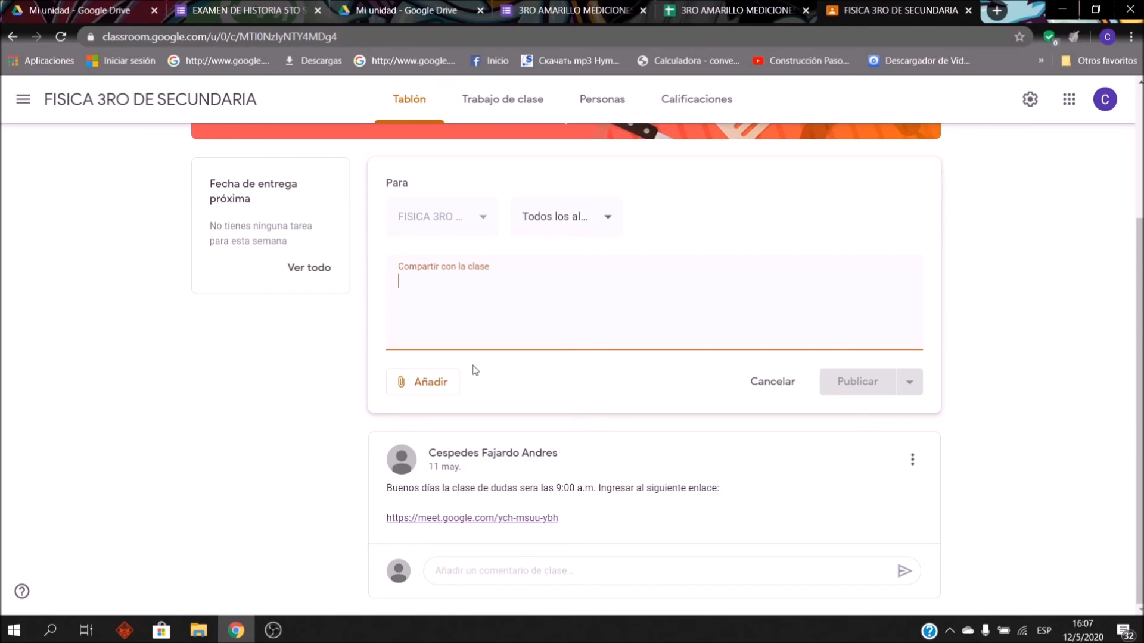
# Step: Type the announcement title 'EXAMEN 5TO DE SECUNDARIA HISTORIA DE BOLIVIA', fixing the typos
pyautogui.write('EXAMEN')
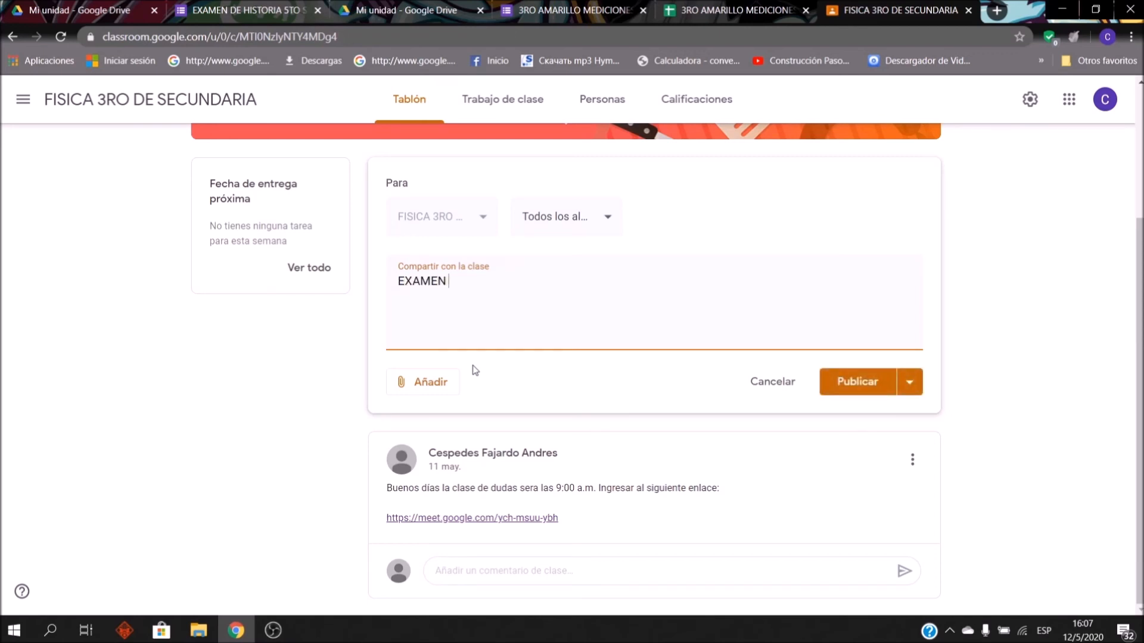
pyautogui.write(' 5TO D')
pyautogui.press('BackSpace')
pyautogui.write('DES')
pyautogui.press('BackSpace')
pyautogui.write('SECUNARIA')
pyautogui.press('BackSpace')
pyautogui.press('BackSpace')
pyautogui.press('BackSpace')
pyautogui.press('BackSpace')
pyautogui.write('DARIA ')
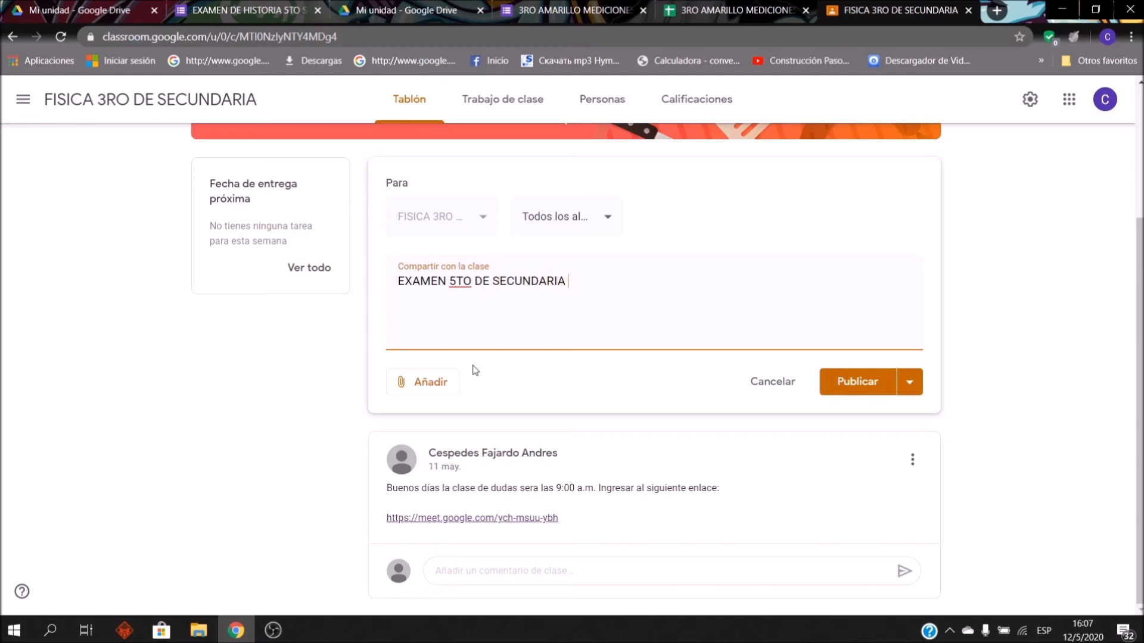
pyautogui.write('HISTORIA DE BOLIVAI')
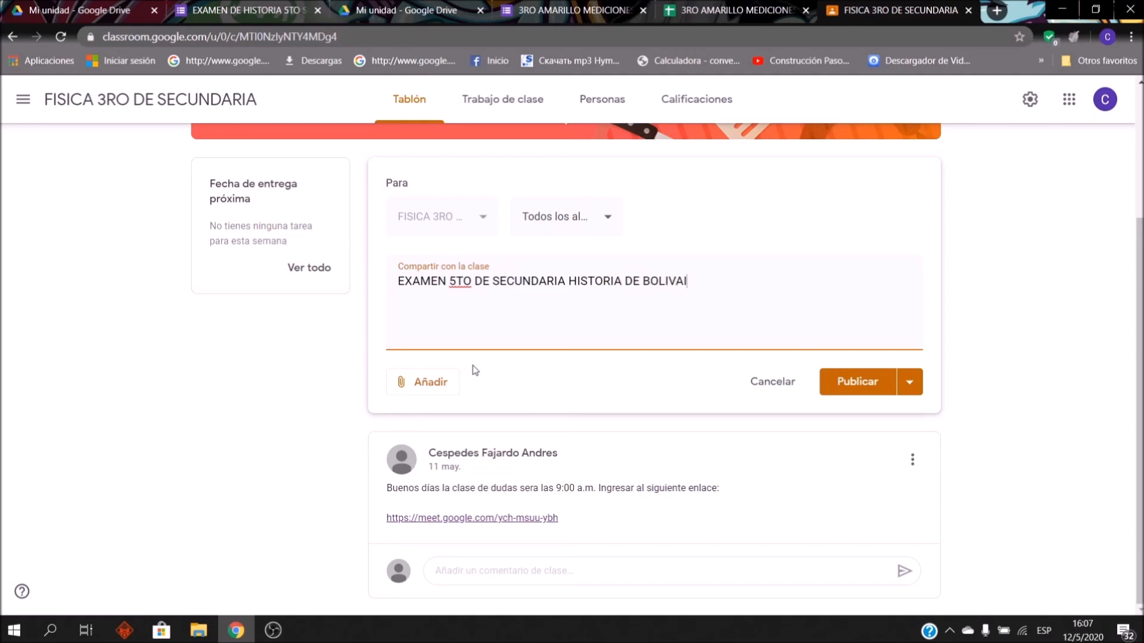
pyautogui.press('BackSpace')
pyautogui.write('IA')
# Step: Add the line 'INGRESAR AL SIGUIENTE ENLACE:' with a blank line below for the link
pyautogui.press('Return')
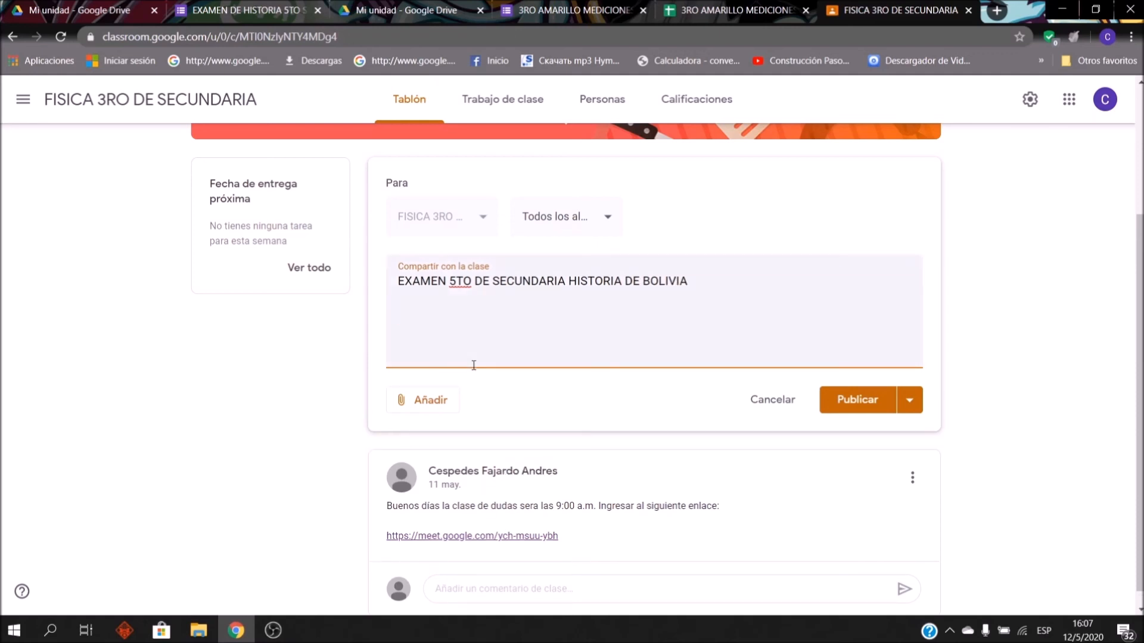
pyautogui.write('INGRESAR AL SIGUIENTE ENLACE:')
pyautogui.press('Return')
pyautogui.press('Return')
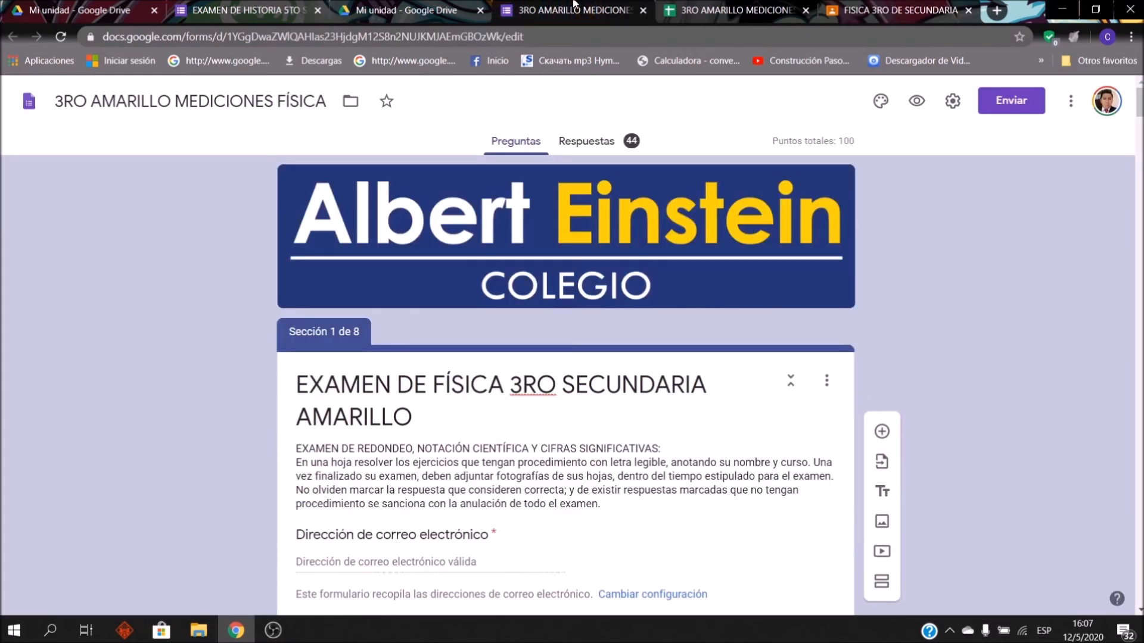
# Step: Copy the shortened link of the 3RO AMARILLO MEDICIONES physics form from its Enviar dialog
pyautogui.click(572, 10)
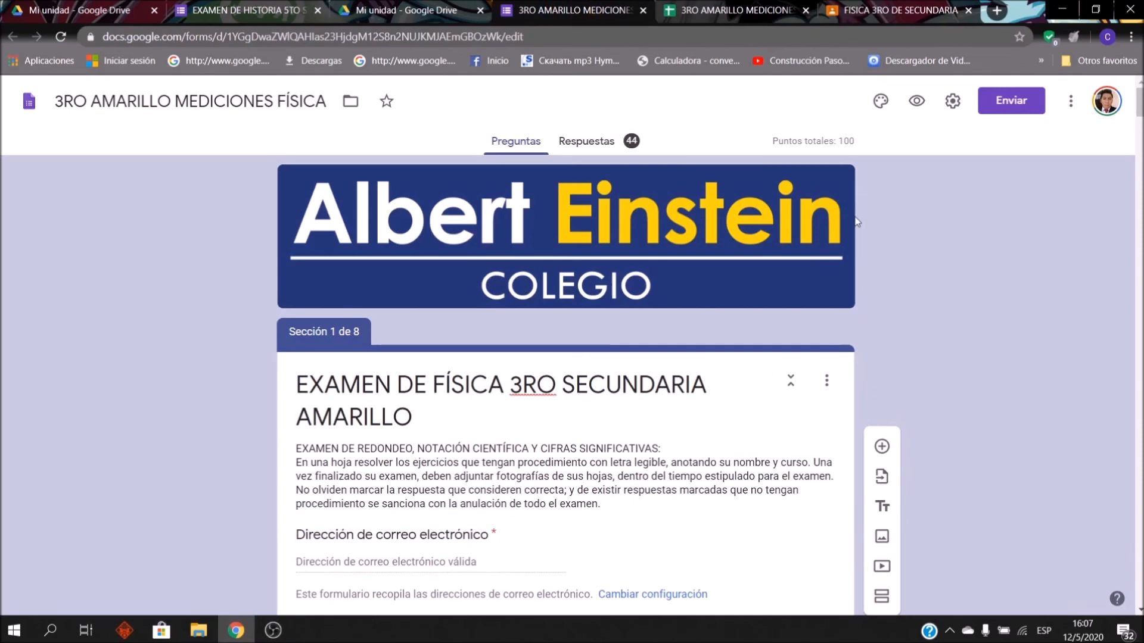
pyautogui.click(1011, 113)
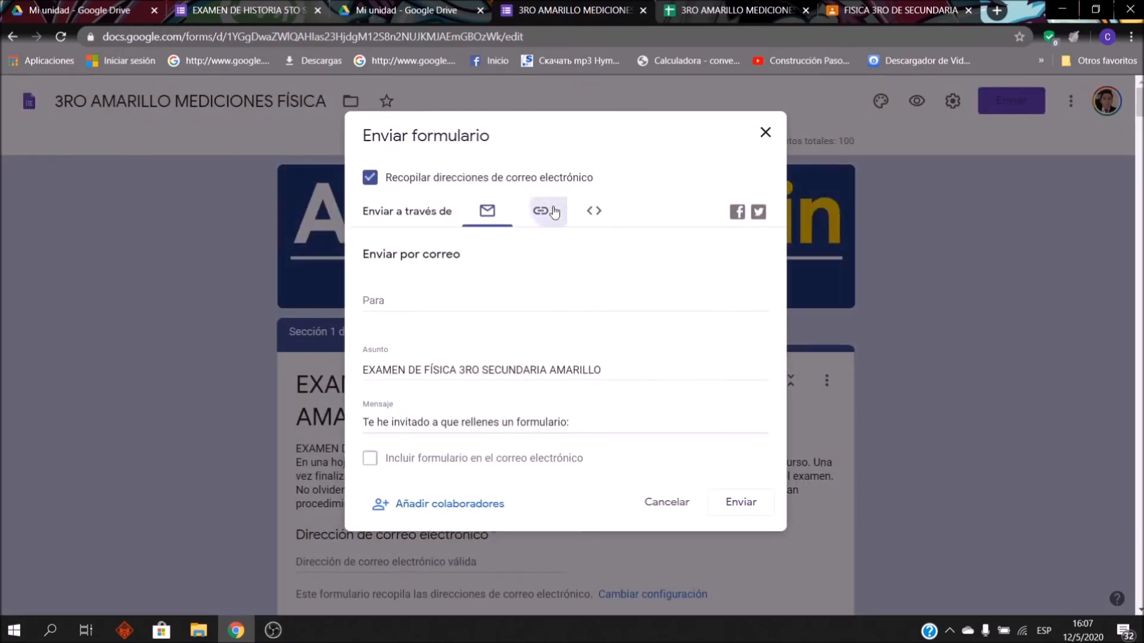
pyautogui.click(541, 211)
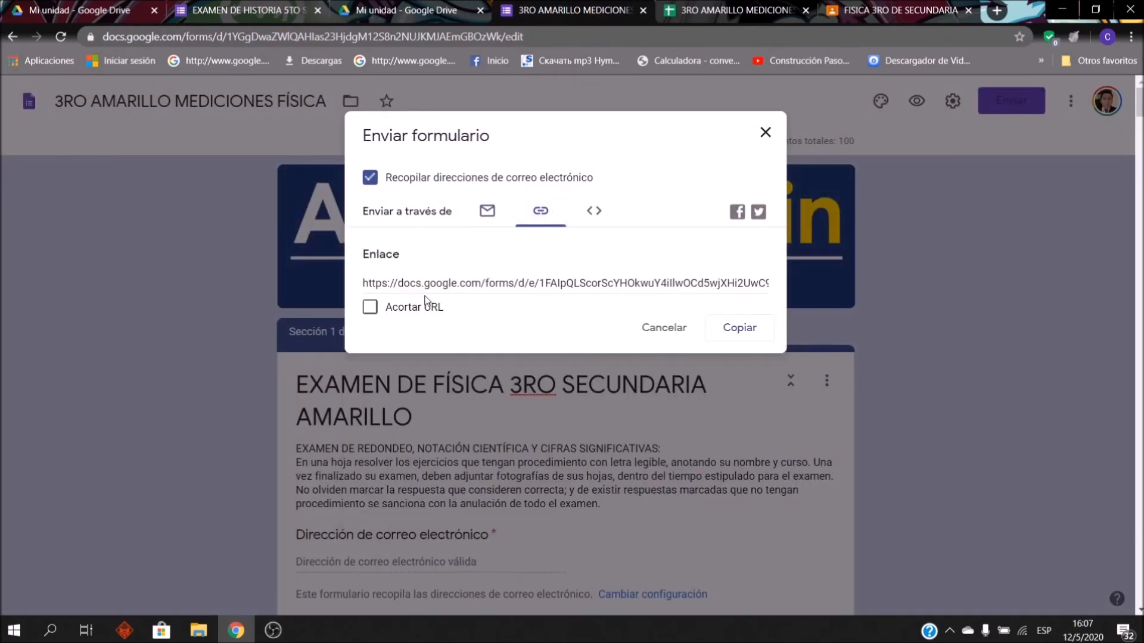
pyautogui.click(361, 301)
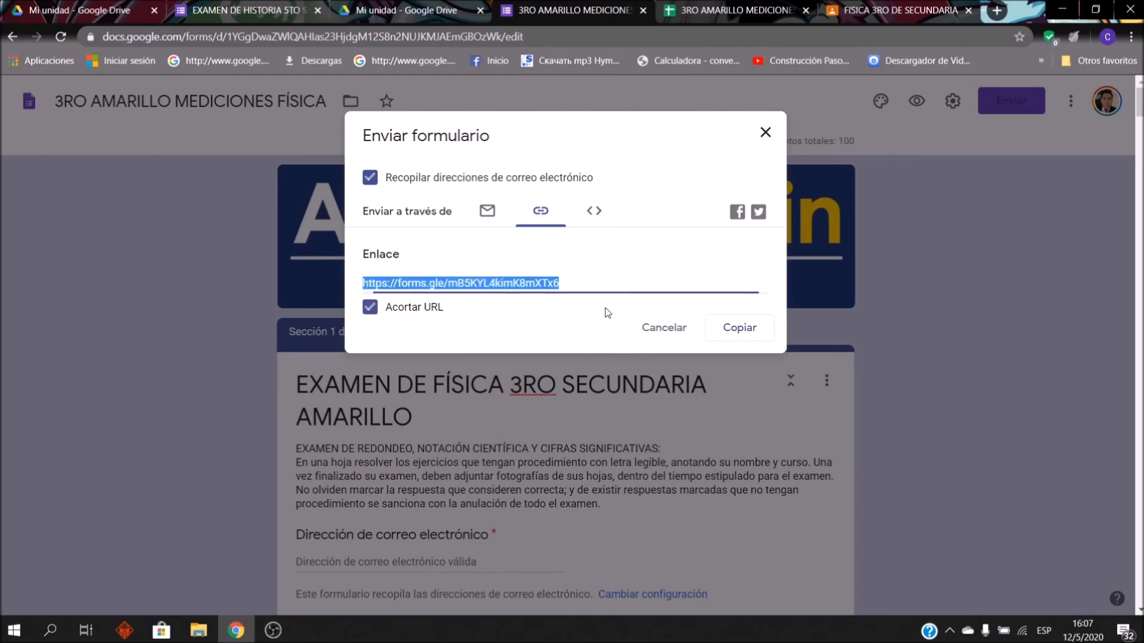
pyautogui.click(754, 337)
pyautogui.hotkey('ctrl', 'c')
pyautogui.click(231, 6)
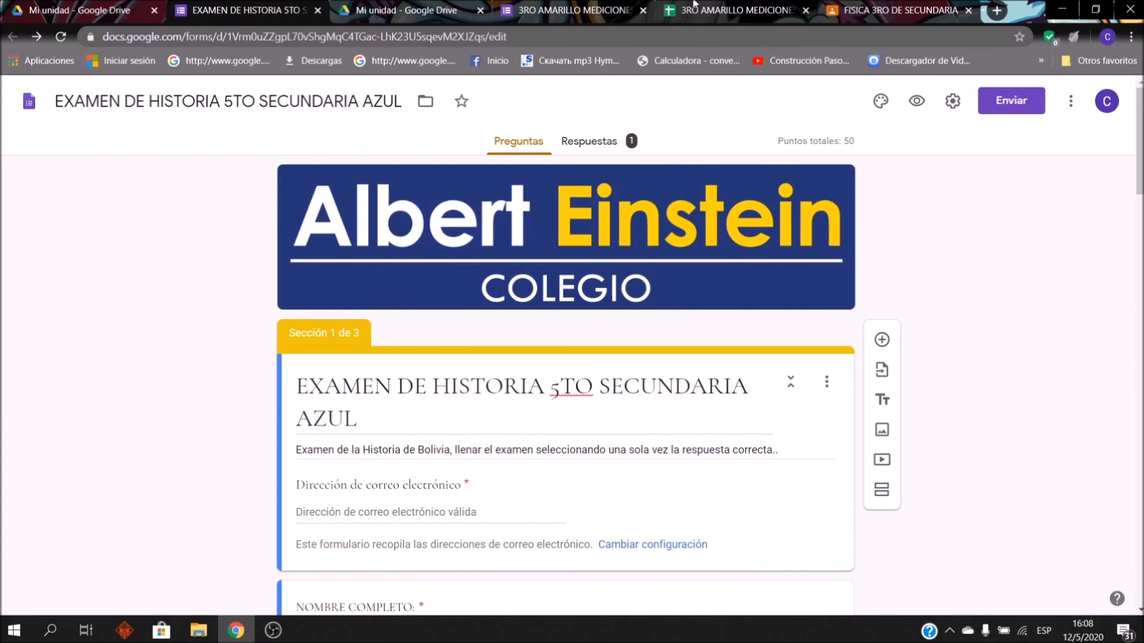
pyautogui.click(852, 13)
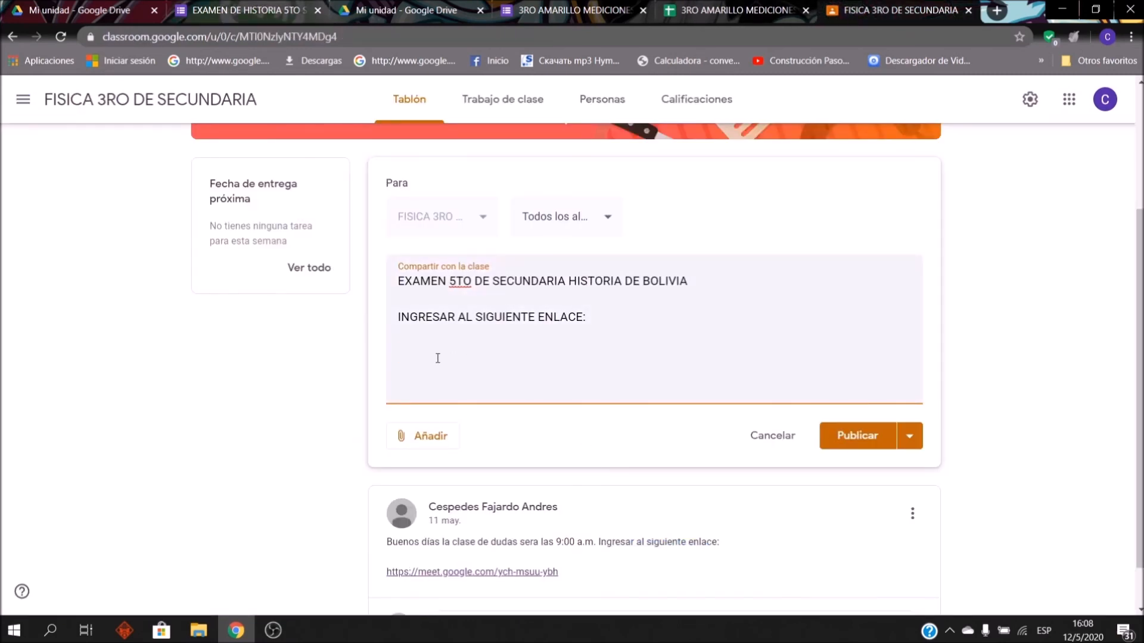
pyautogui.hotkey('ctrl', 'v')
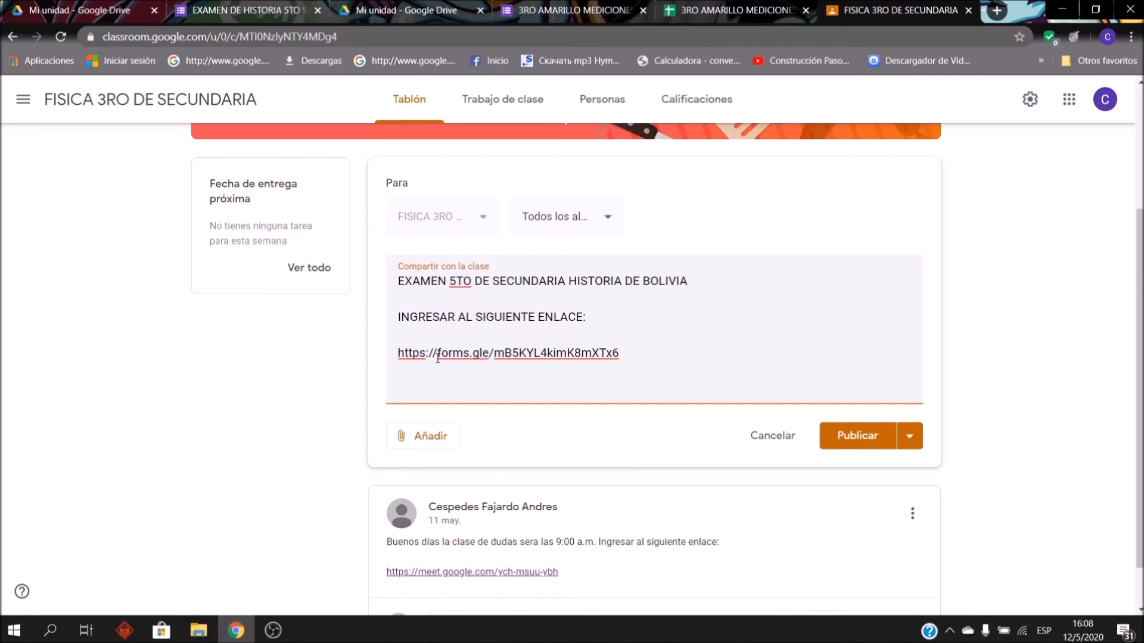
pyautogui.press('Return')
pyautogui.press('Return')
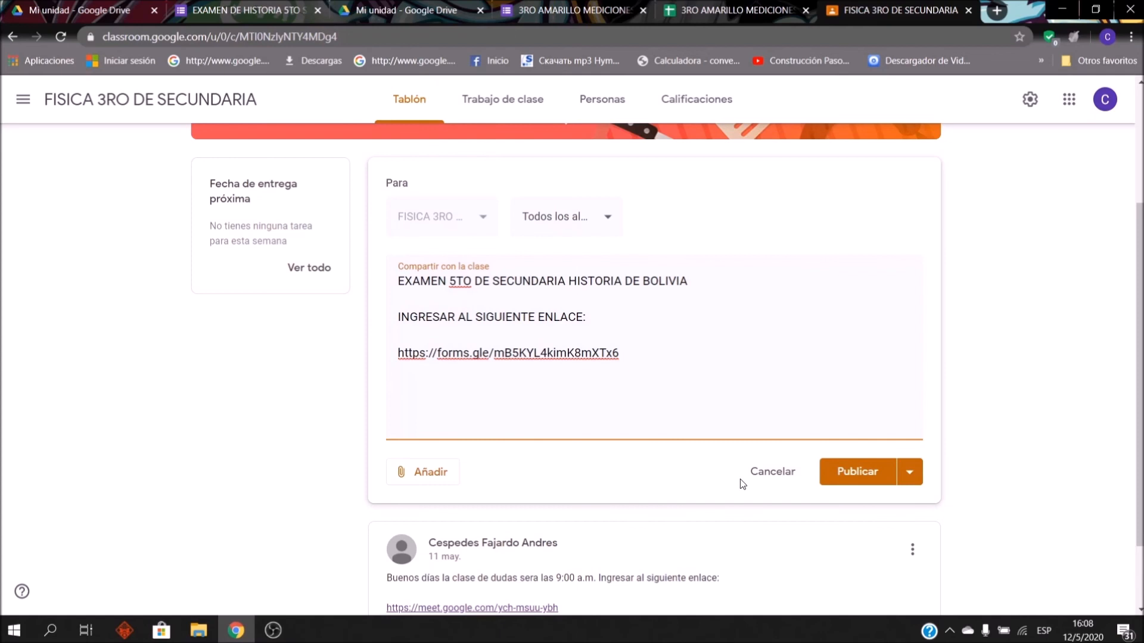
pyautogui.click(864, 477)
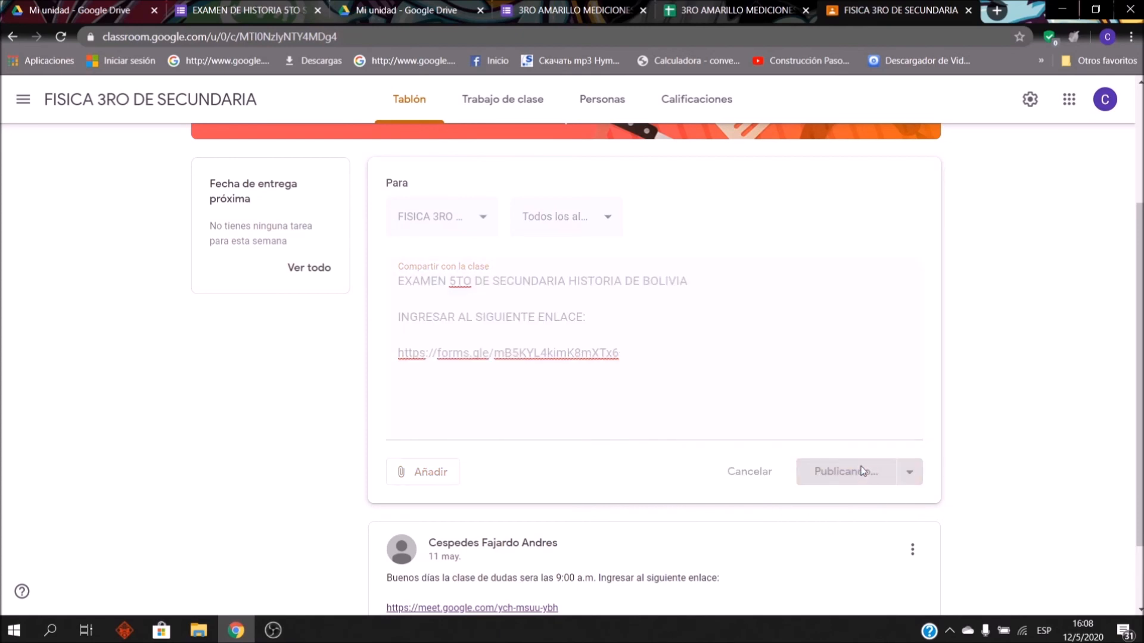
pyautogui.scroll(-3, 582, 321)
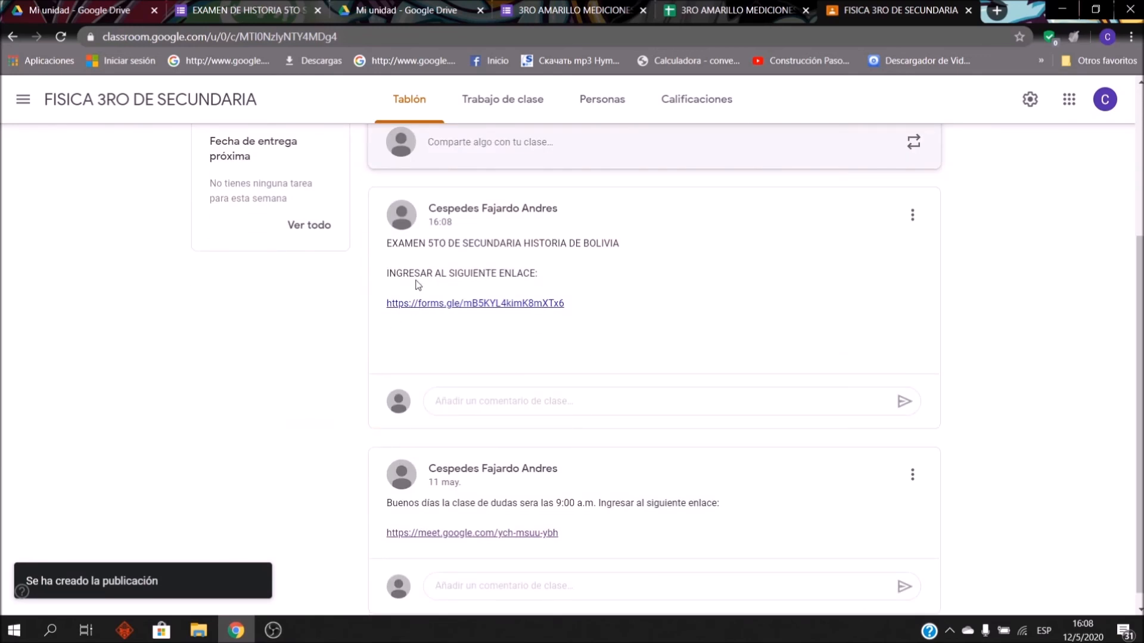
pyautogui.click(462, 305)
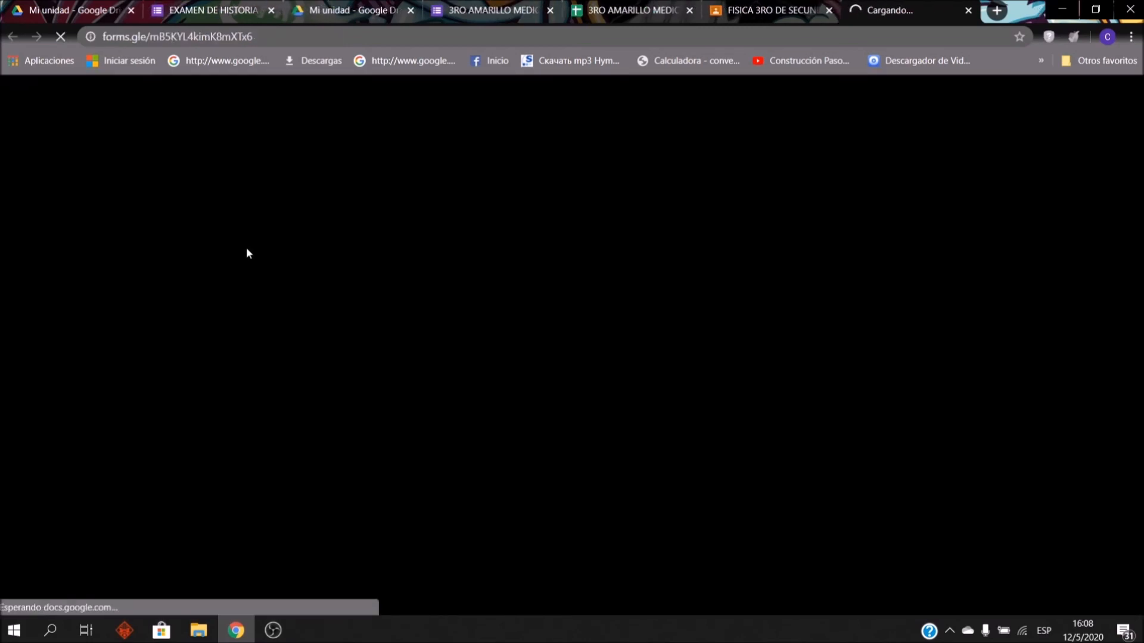
pyautogui.scroll(-5, 416, 268)
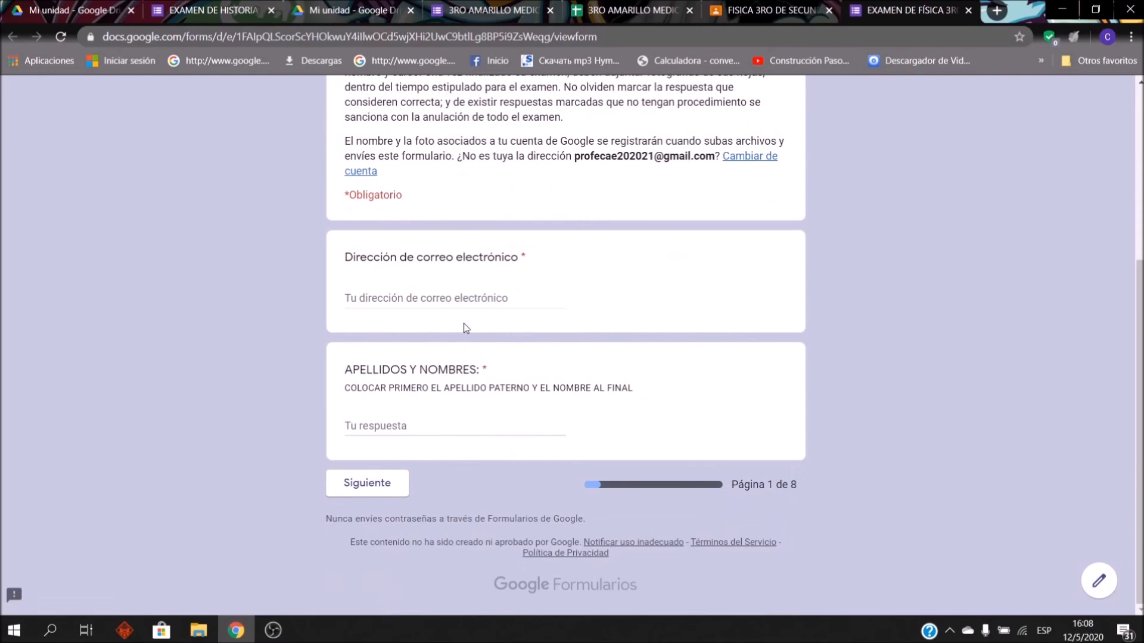
pyautogui.scroll(5, 465, 325)
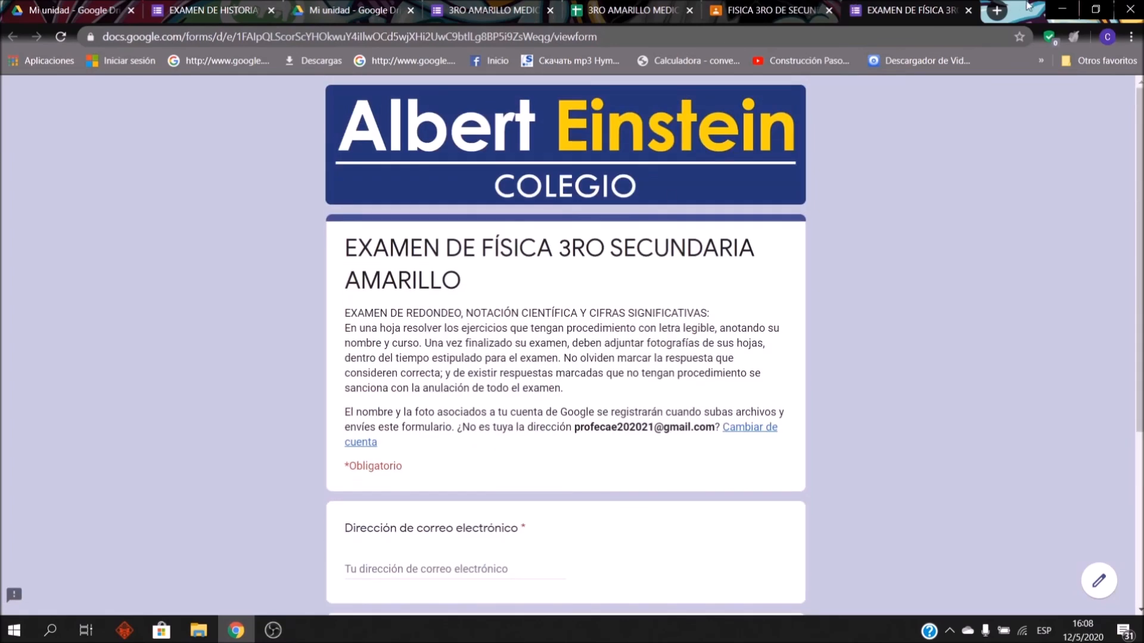
pyautogui.click(968, 11)
pyautogui.click(299, 4)
pyautogui.hotkey('ctrl', 'Tab')
pyautogui.hotkey('ctrl', 'Tab')
pyautogui.click(299, 4)
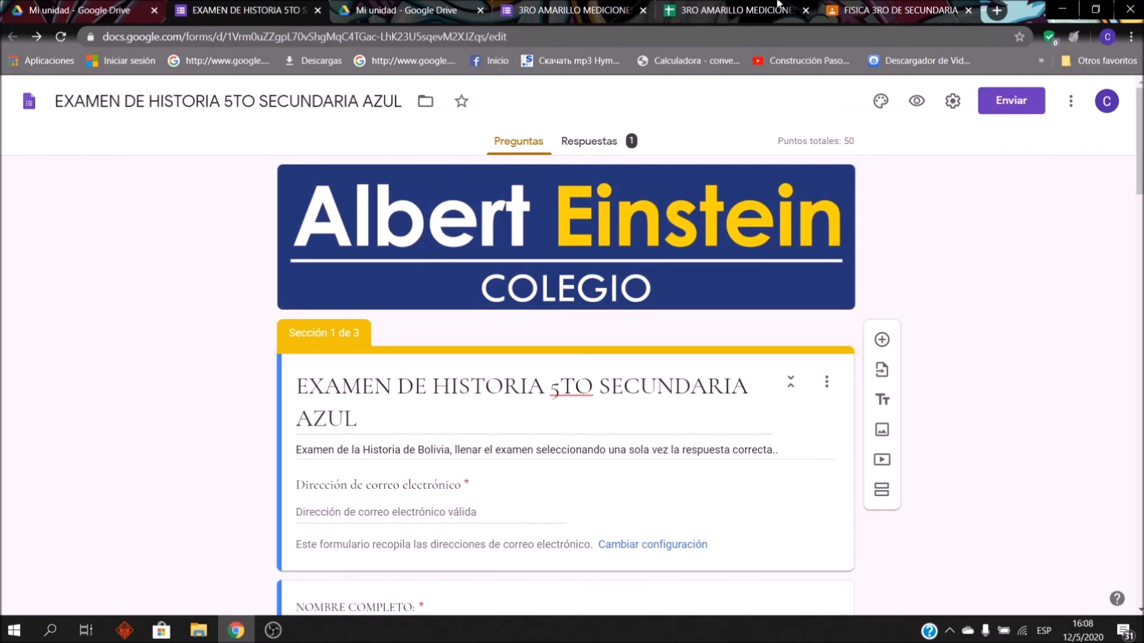
pyautogui.click(872, 6)
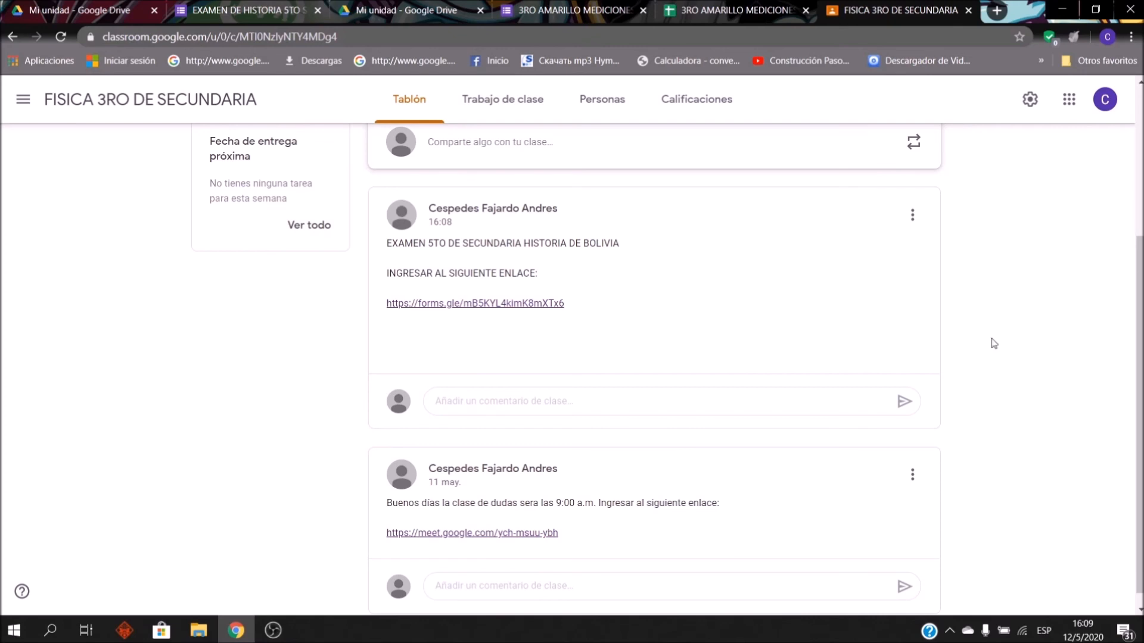
# Step: Delete the earlier history exam post that had the wrong link
pyautogui.click(916, 217)
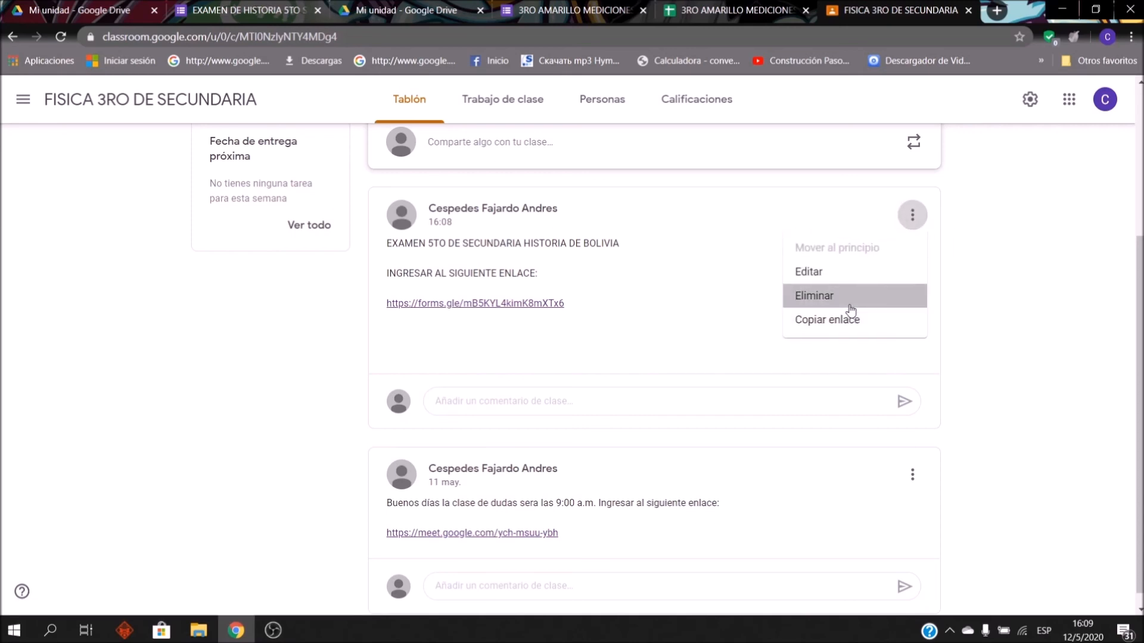
pyautogui.click(815, 297)
pyautogui.click(656, 388)
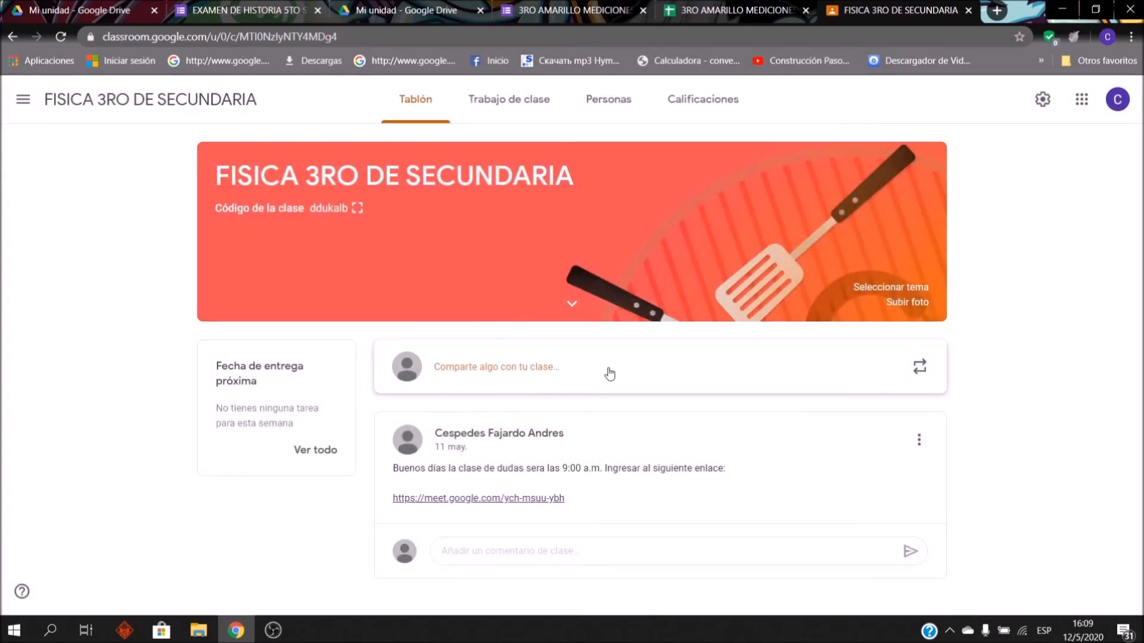
# Step: Draft a new post 'EXAMEN DE HISTORIA 5TO DE SECUNDARIA INGRESAR AL SIGUIENTE ENLACE:' with the pasted form link
pyautogui.click(609, 374)
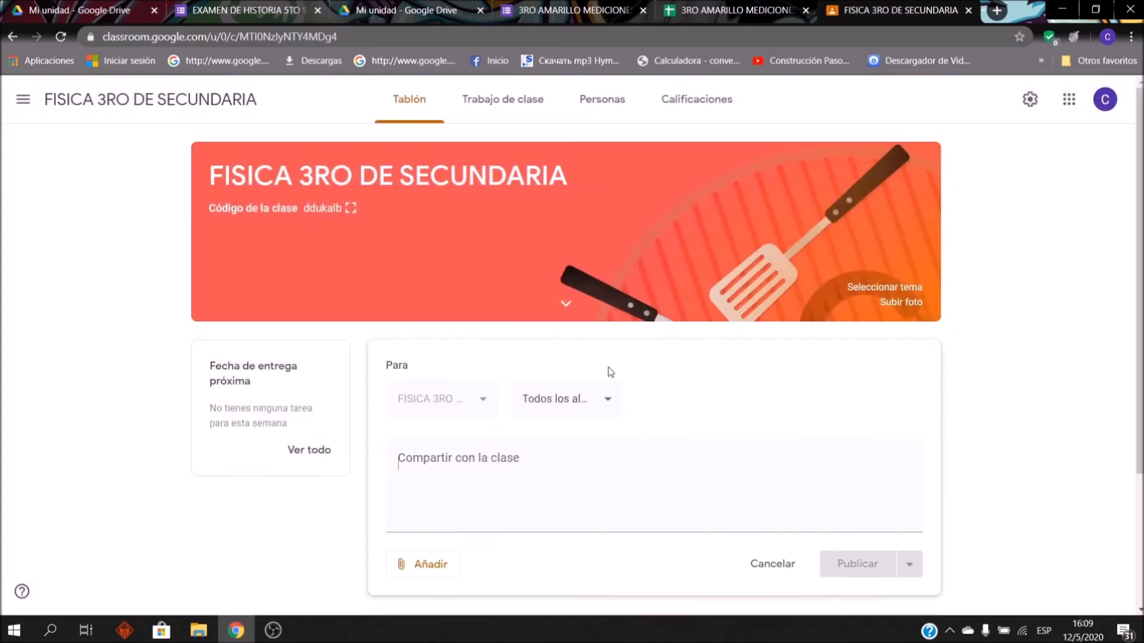
pyautogui.scroll(-2, 518, 441)
pyautogui.scroll(-1, 522, 449)
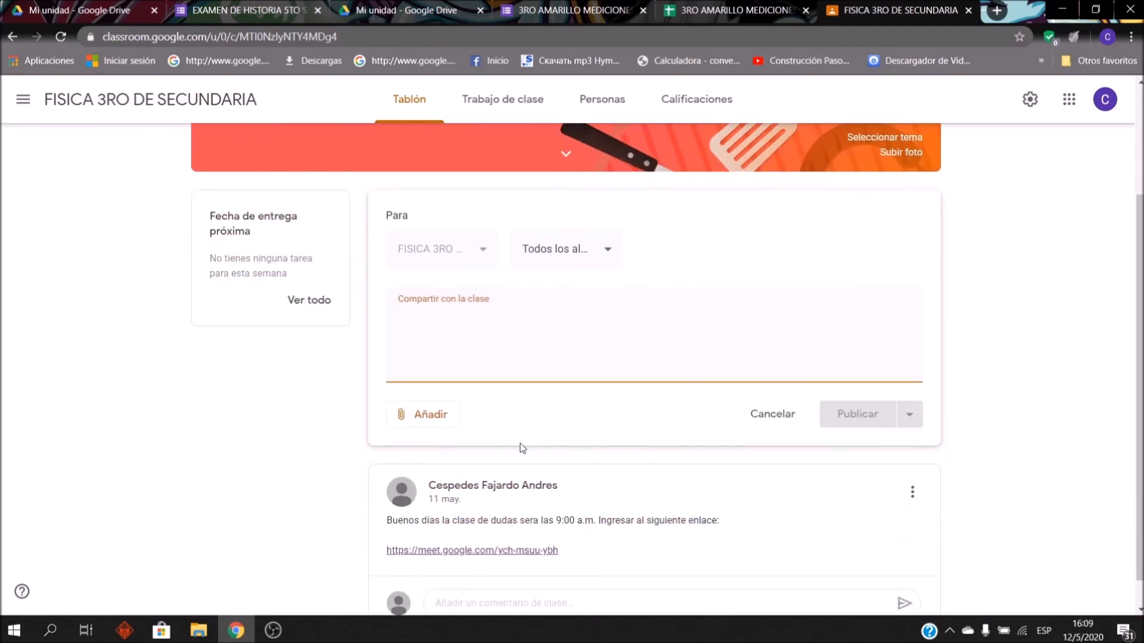
pyautogui.write('EXAM')
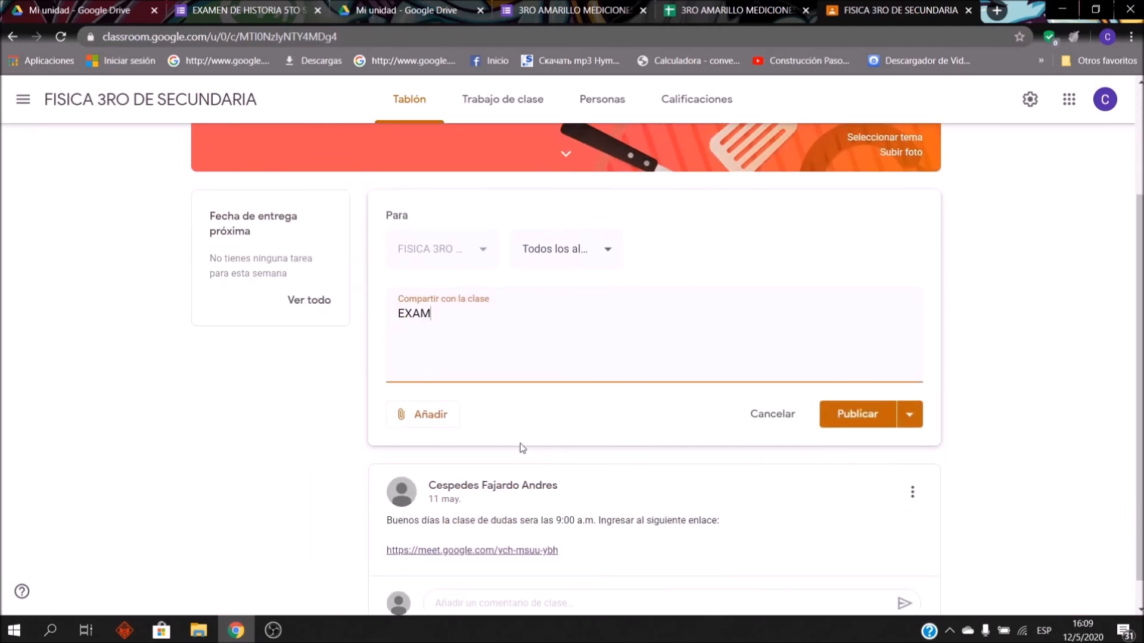
pyautogui.write('EN DE HISTORIA 5TO DE ES')
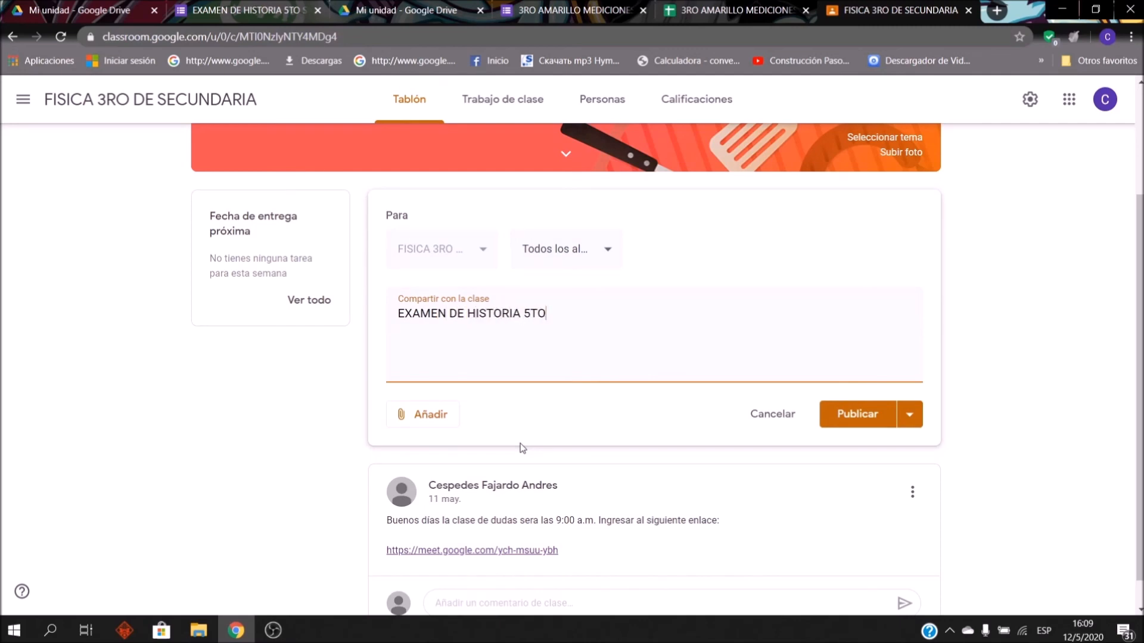
pyautogui.press('BackSpace')
pyautogui.press('BackSpace')
pyautogui.write('SECUNDARIA  ')
pyautogui.write('INGRESAR ')
pyautogui.write('AL SIGUIENTE EN')
pyautogui.write('LACE:')
pyautogui.press('Return')
pyautogui.hotkey('ctrl', 'v')
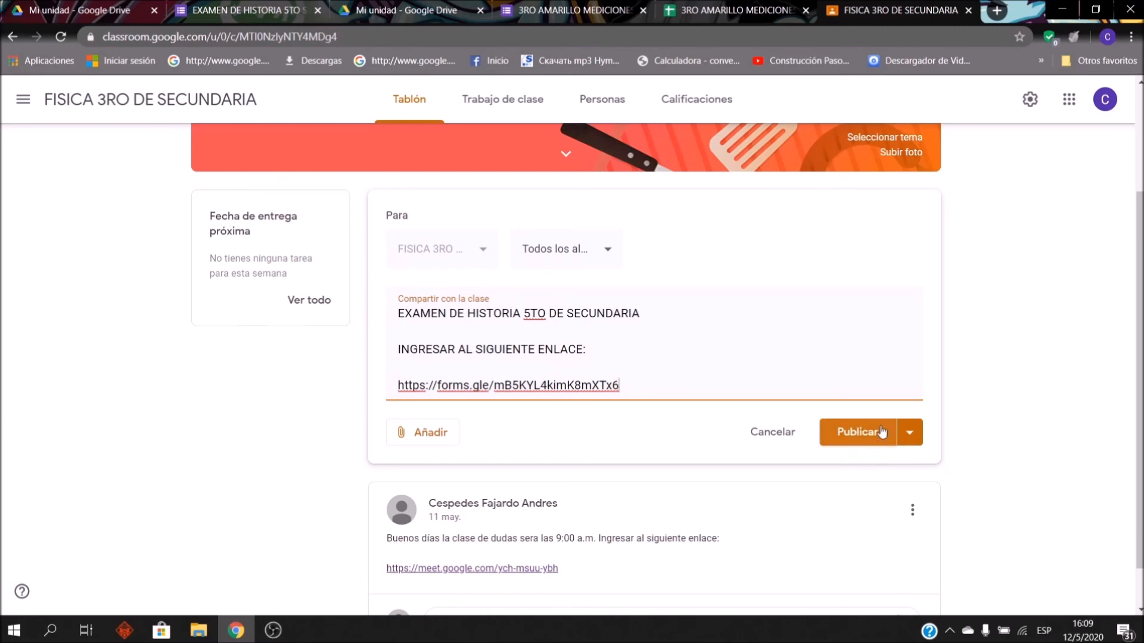
pyautogui.click(911, 432)
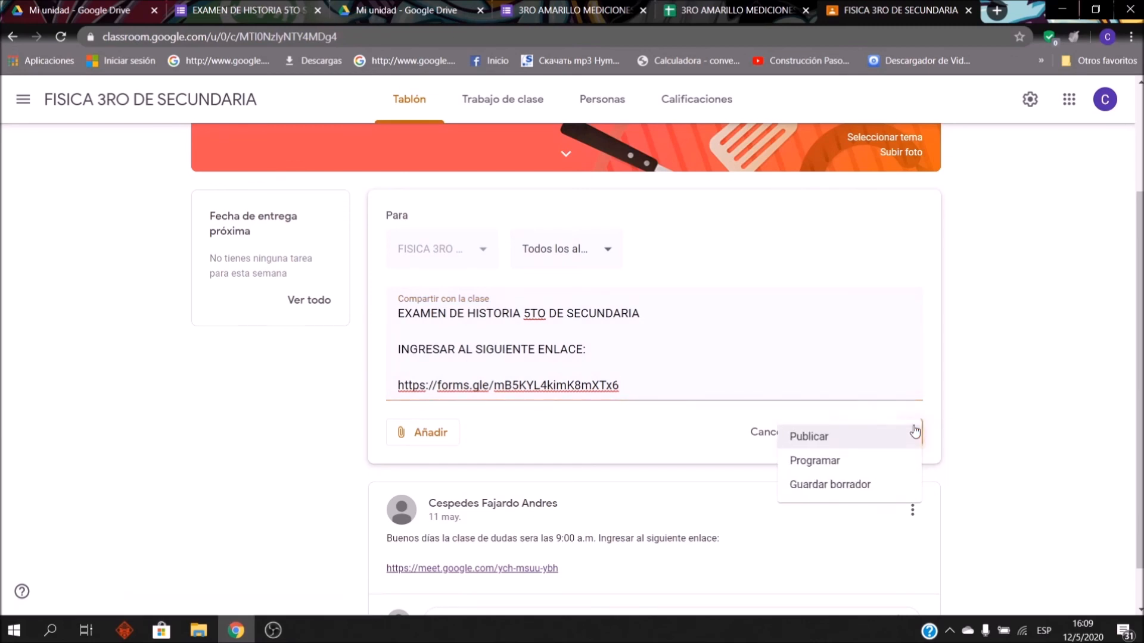
pyautogui.click(871, 465)
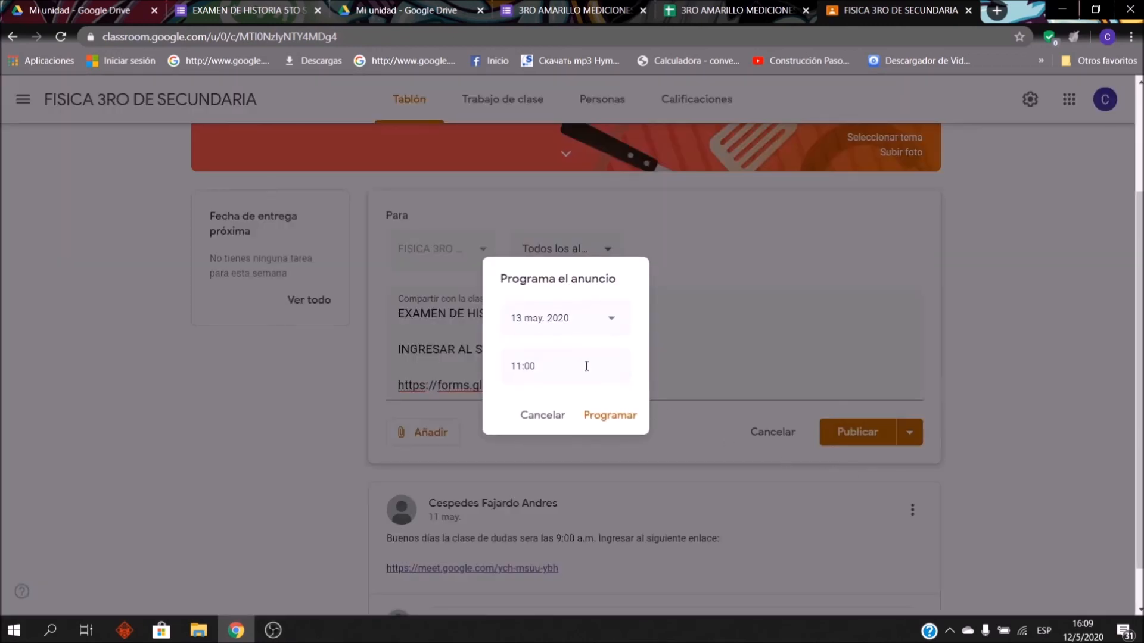
# Step: Schedule the history exam announcement for 15 May 2020 at 9:00
pyautogui.click(594, 327)
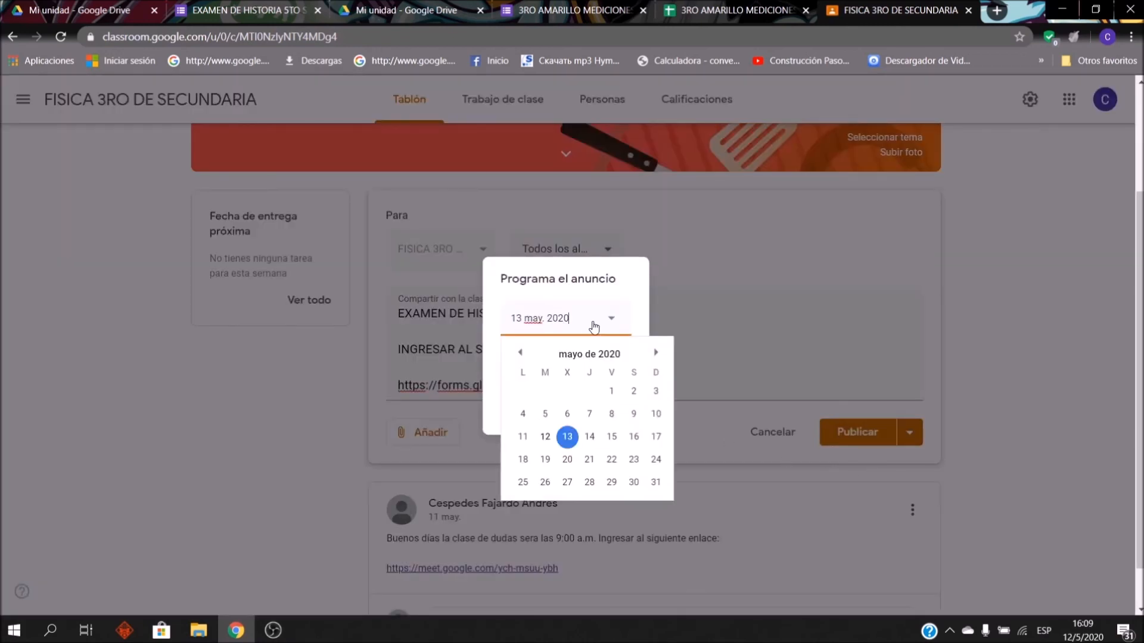
pyautogui.click(612, 436)
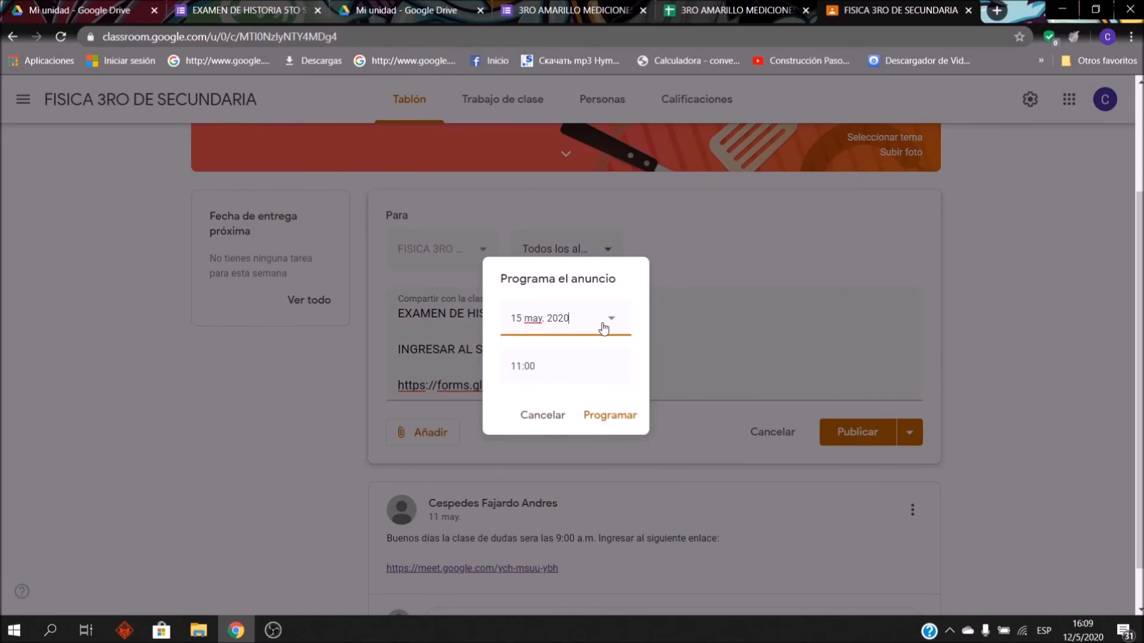
pyautogui.click(595, 328)
pyautogui.click(612, 437)
pyautogui.click(577, 367)
pyautogui.write('9:00')
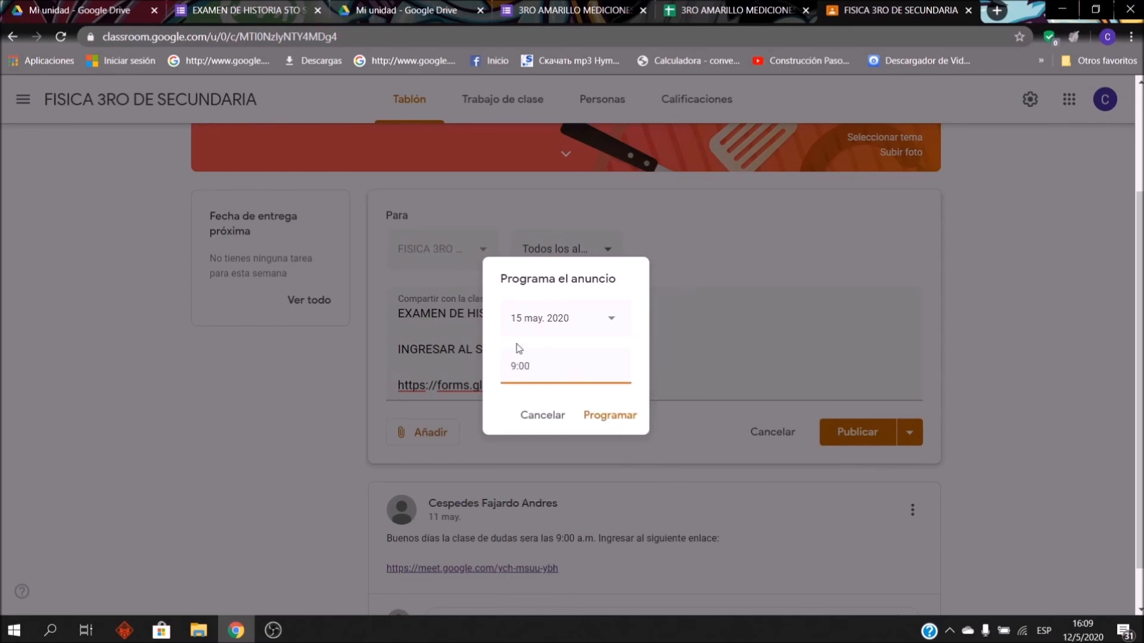
pyautogui.click(627, 423)
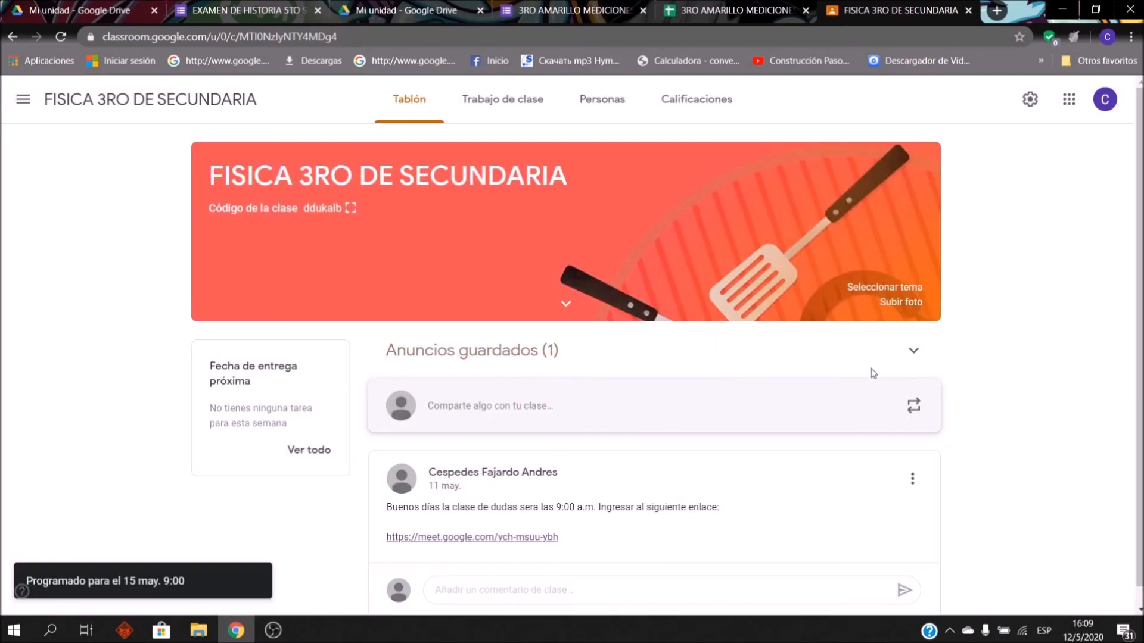
# Step: Add the line 'DURACION DEL EXAMEN: 1 HORA' below the link in the scheduled announcement and save
pyautogui.click(904, 358)
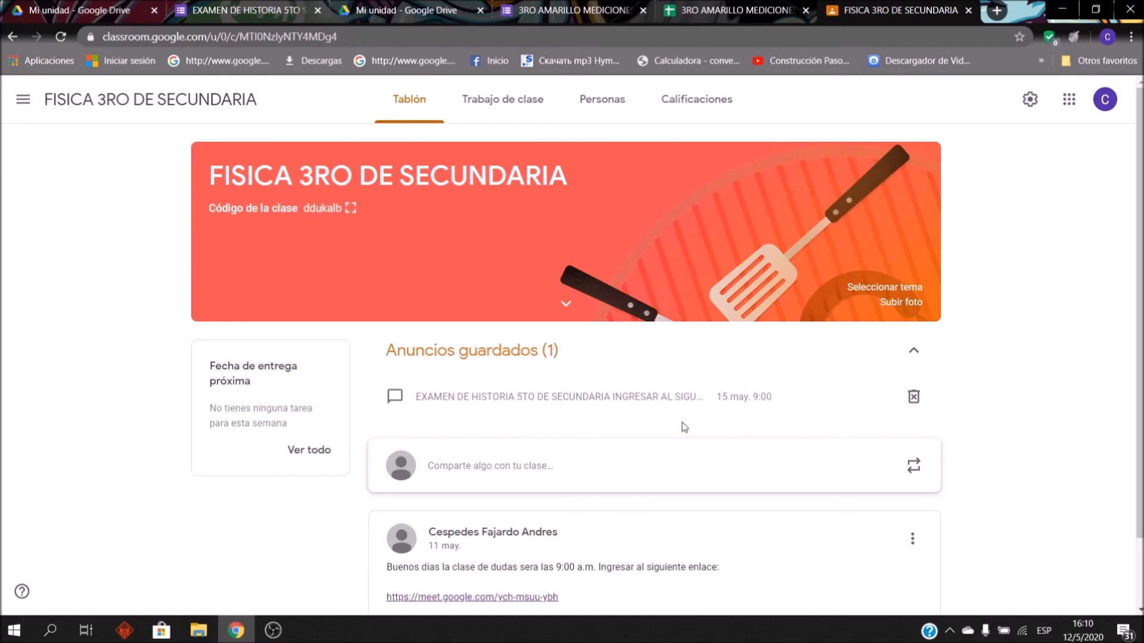
pyautogui.click(748, 426)
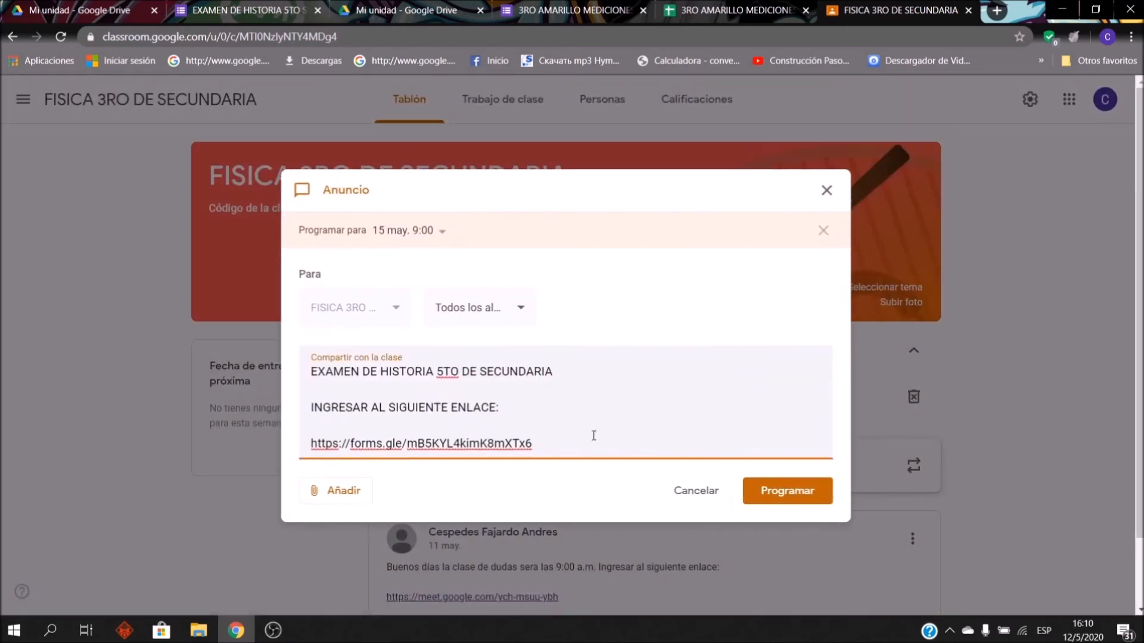
pyautogui.press('Return')
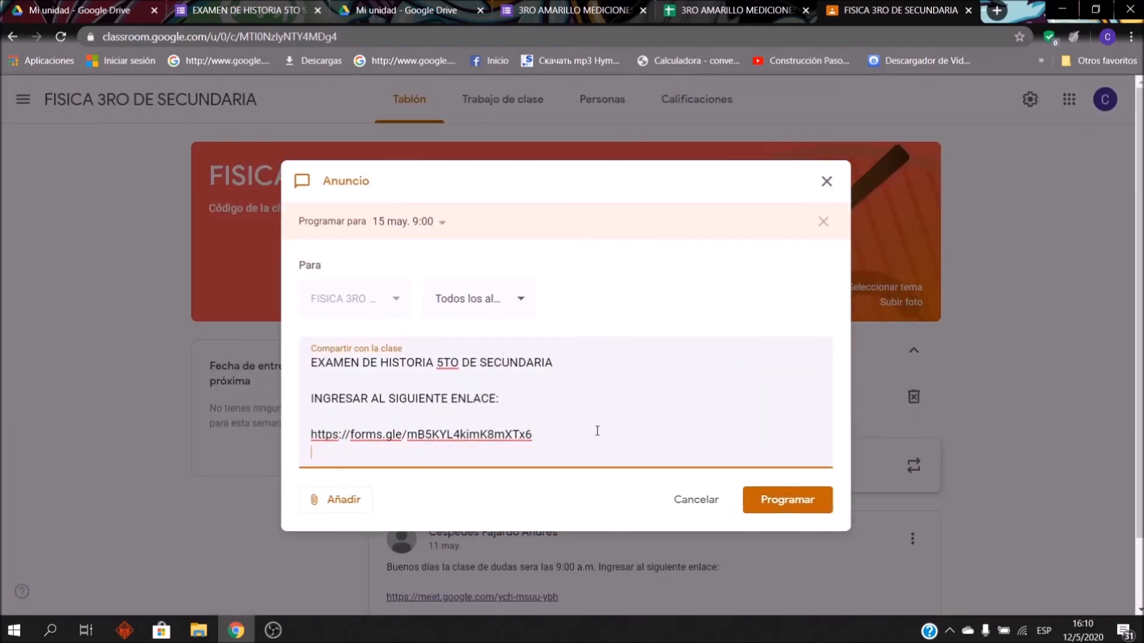
pyautogui.press('Return')
pyautogui.write('DURACION DEL EXAMEN')
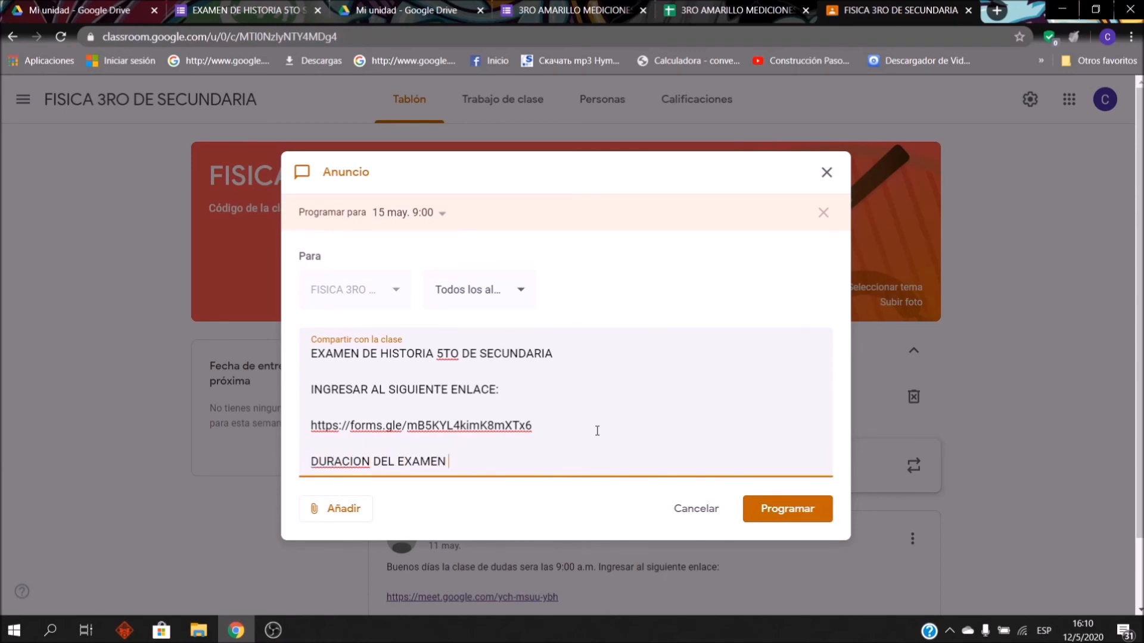
pyautogui.press('BackSpace')
pyautogui.write(': 1 HORA')
pyautogui.click(774, 514)
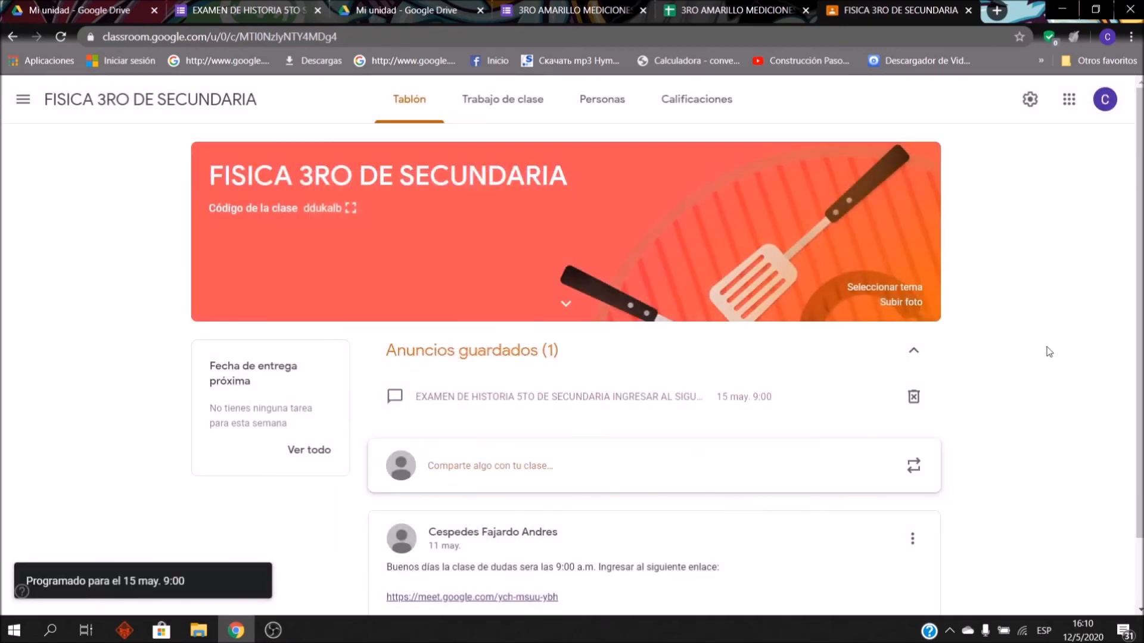
# Step: Reopen the scheduled announcement twice to verify the edit, closing it each time
pyautogui.click(773, 404)
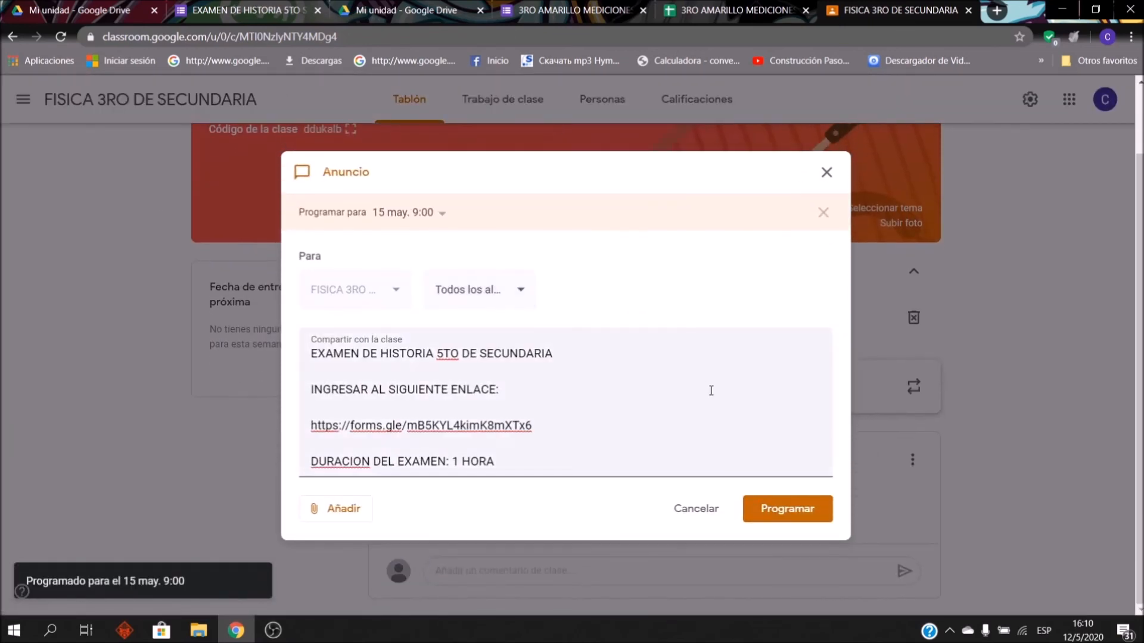
pyautogui.click(825, 171)
pyautogui.click(623, 316)
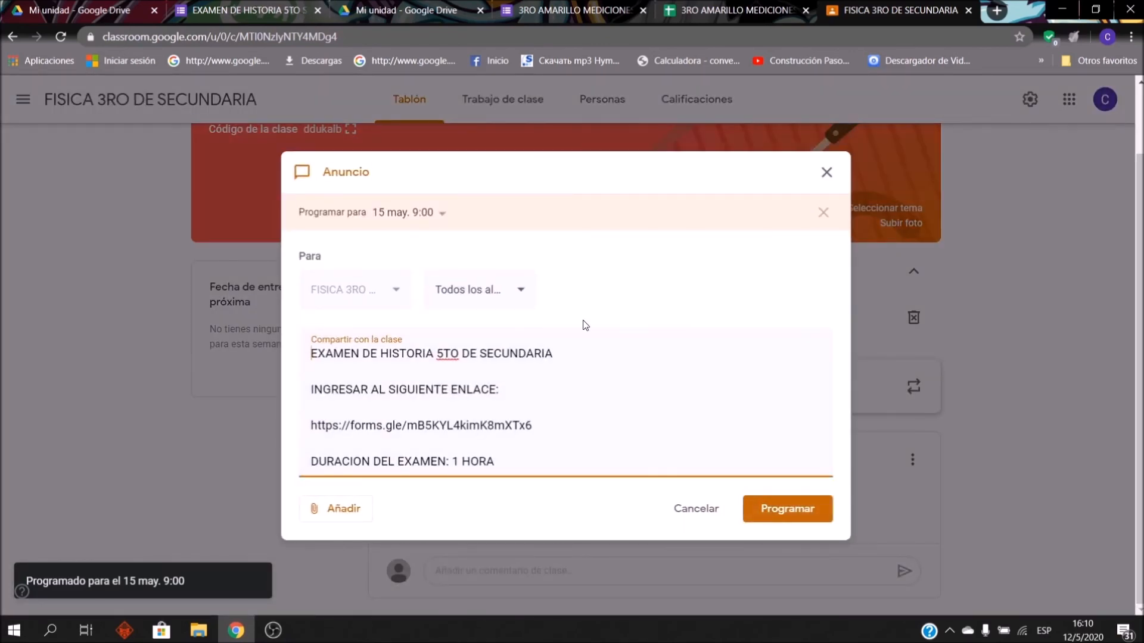
pyautogui.click(826, 172)
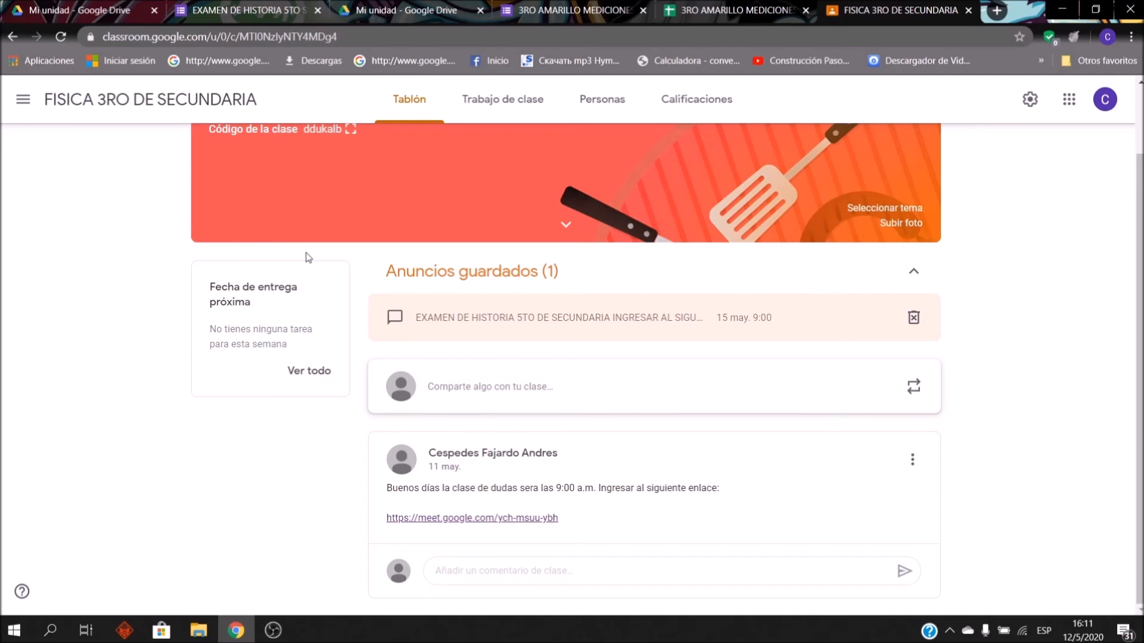
# Step: Inspect cells D4, F4, H4 and C3 in the 3RO AMARILLO MEDICIONES responses sheet
pyautogui.click(727, 8)
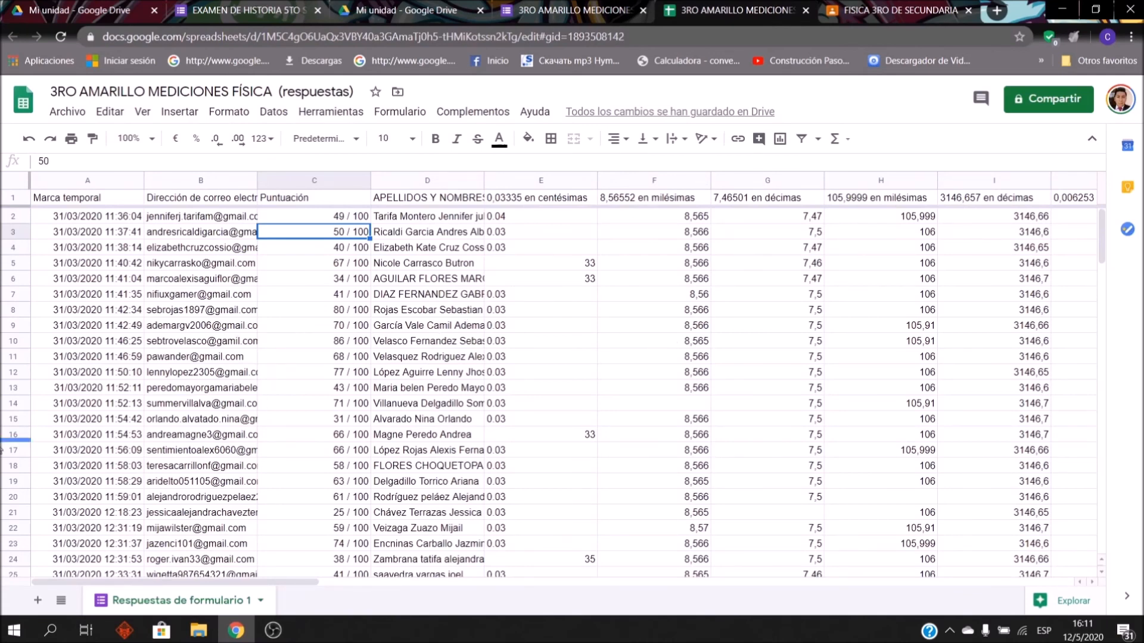
pyautogui.click(481, 250)
pyautogui.click(653, 251)
pyautogui.click(838, 250)
pyautogui.click(299, 236)
# Step: Check the C6 score, then move via the history form to the My Drive file list
pyautogui.click(348, 278)
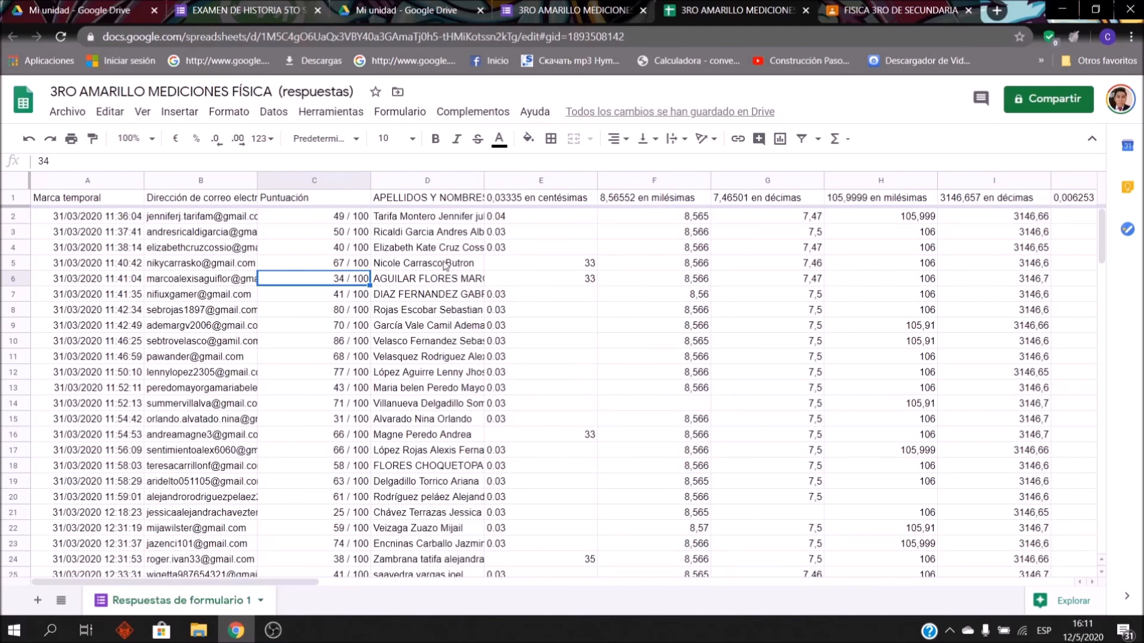
pyautogui.click(216, 8)
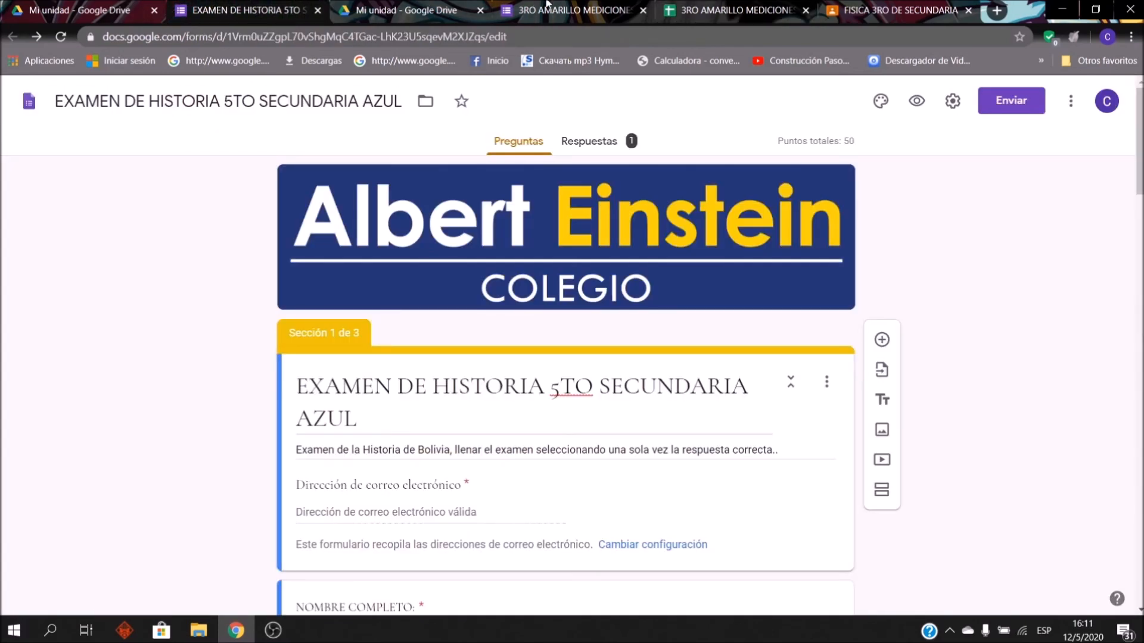
pyautogui.click(402, 6)
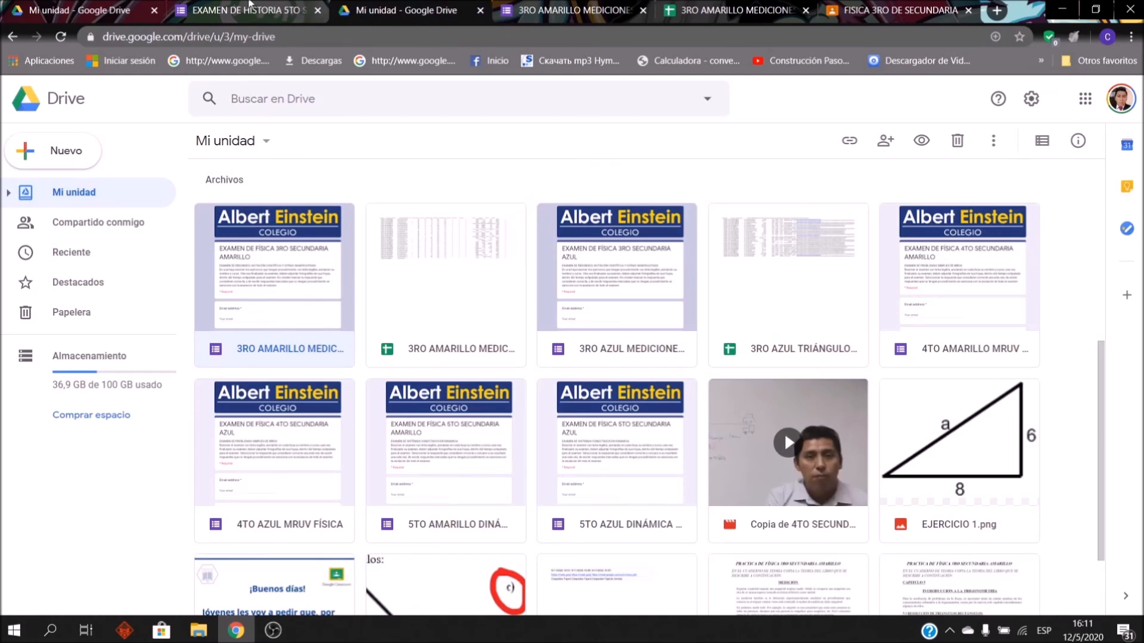
pyautogui.click(98, 6)
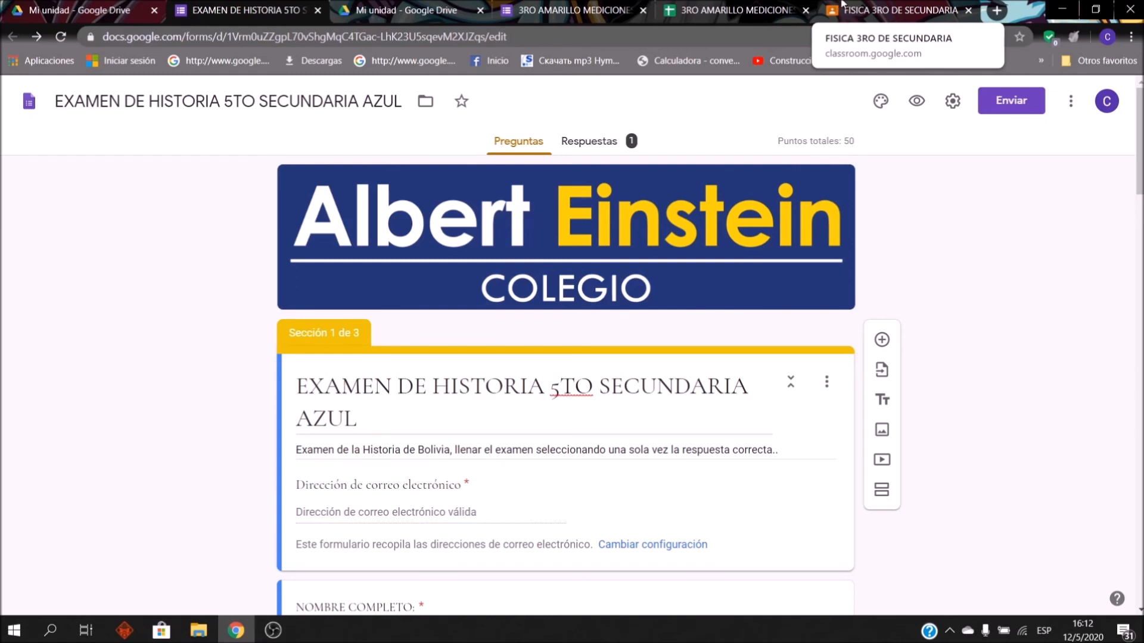
# Step: Switch back to the FISICA 3RO DE SECUNDARIA class tab after browsing the Drive files
pyautogui.click(894, 10)
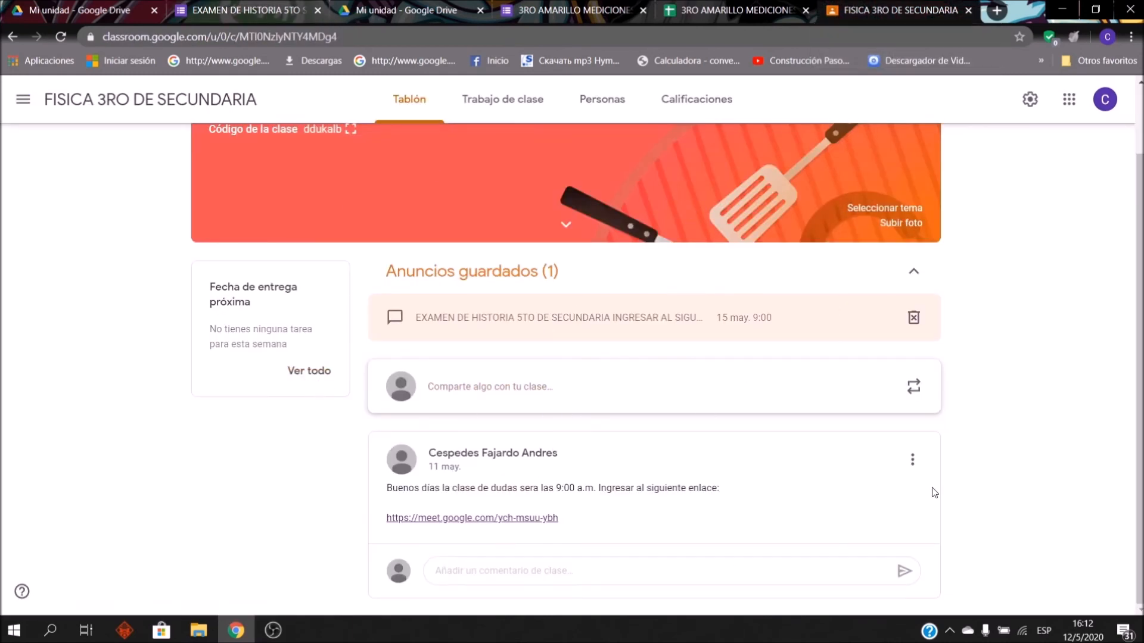
# Step: Delete the class-doubts post from the Classroom stream
pyautogui.click(915, 463)
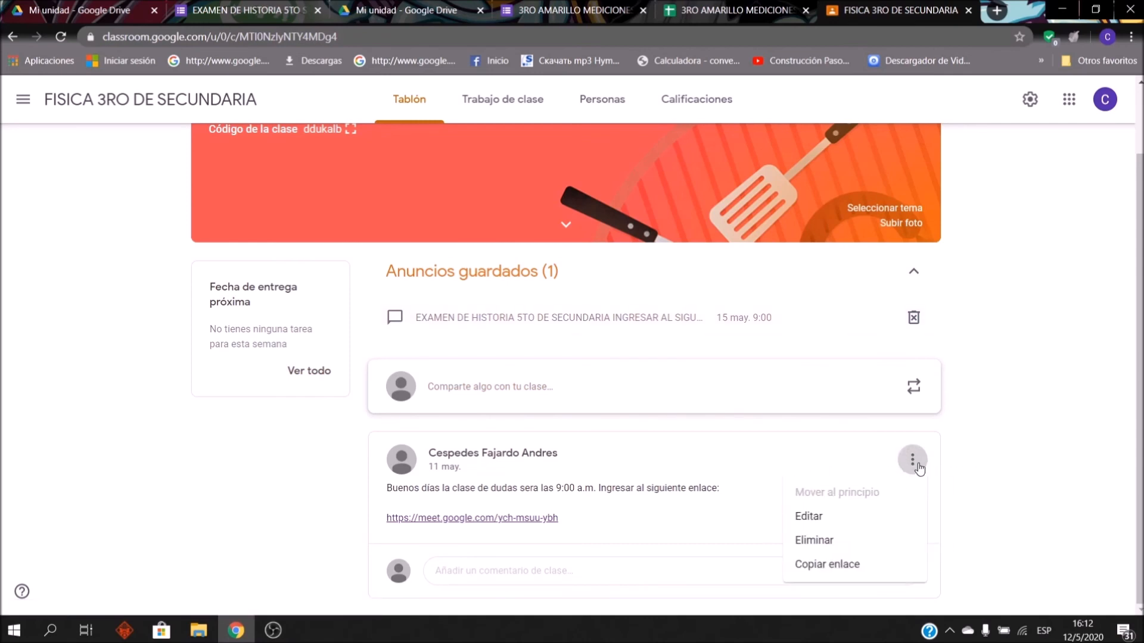
pyautogui.click(861, 551)
pyautogui.click(645, 379)
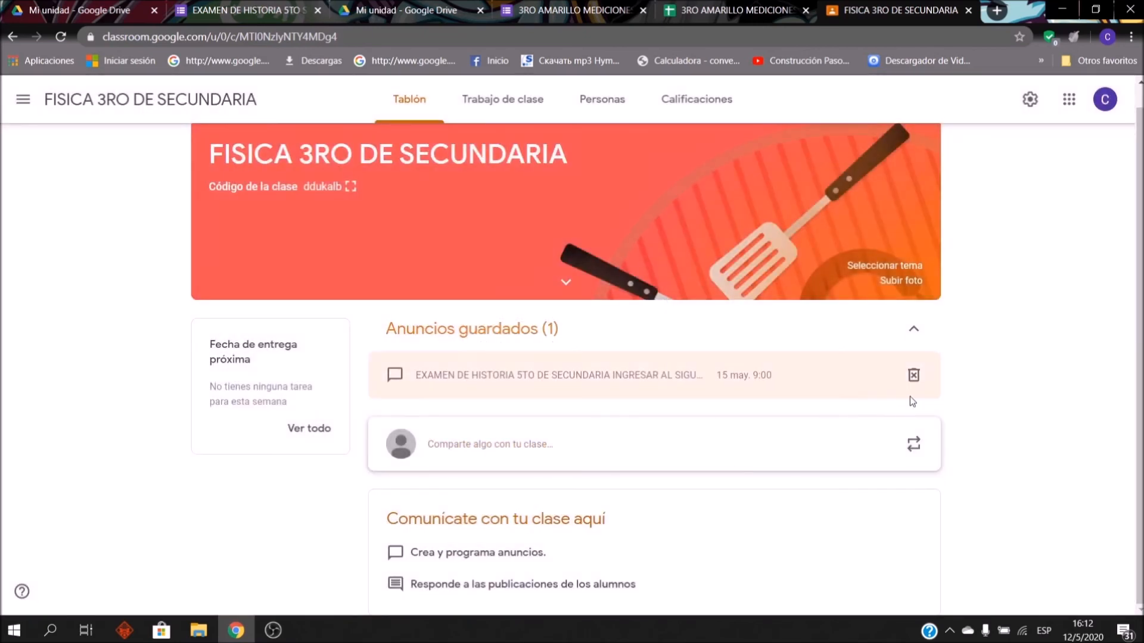
# Step: Delete the scheduled history exam announcement and return to the exam form
pyautogui.click(912, 374)
pyautogui.click(655, 381)
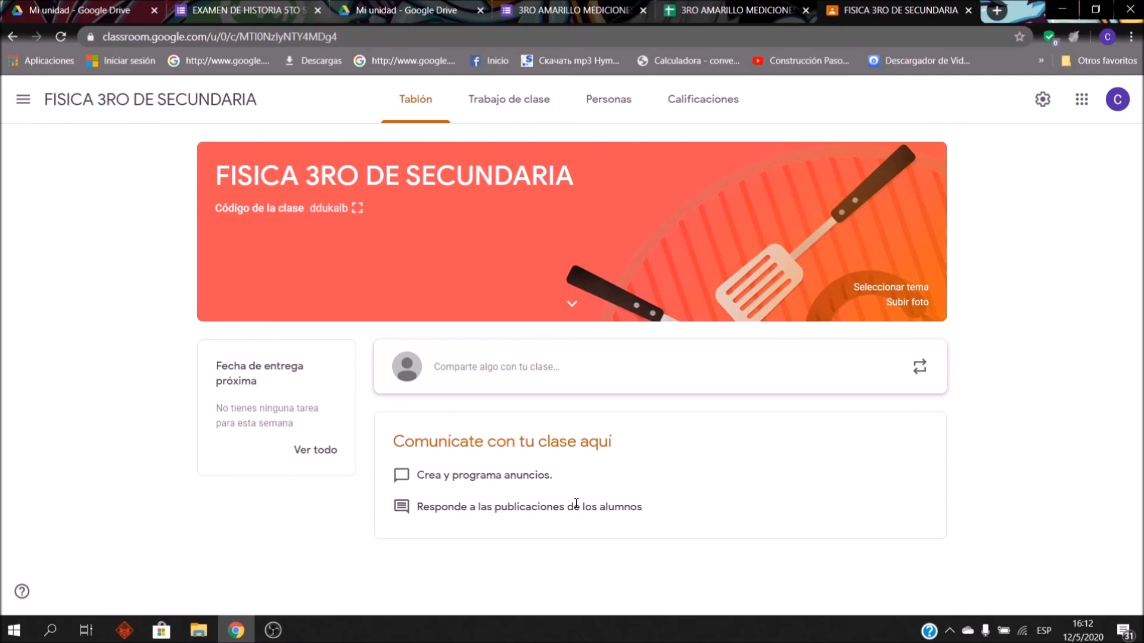
pyautogui.click(261, 6)
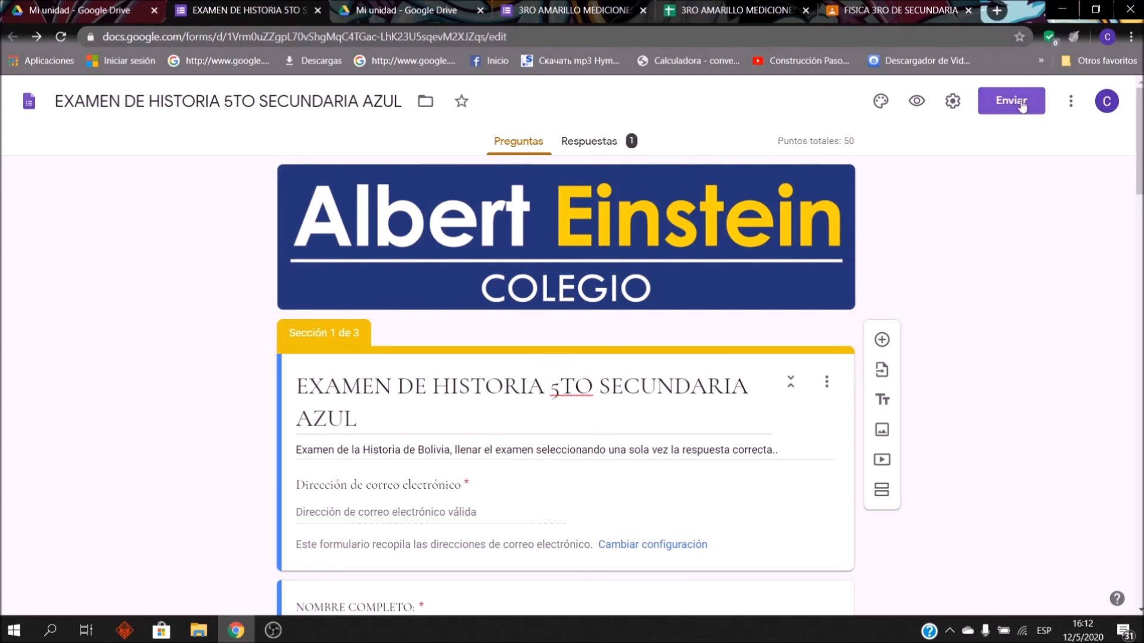
# Step: Stop the history exam accepting responses and copy its shortened form link
pyautogui.click(606, 146)
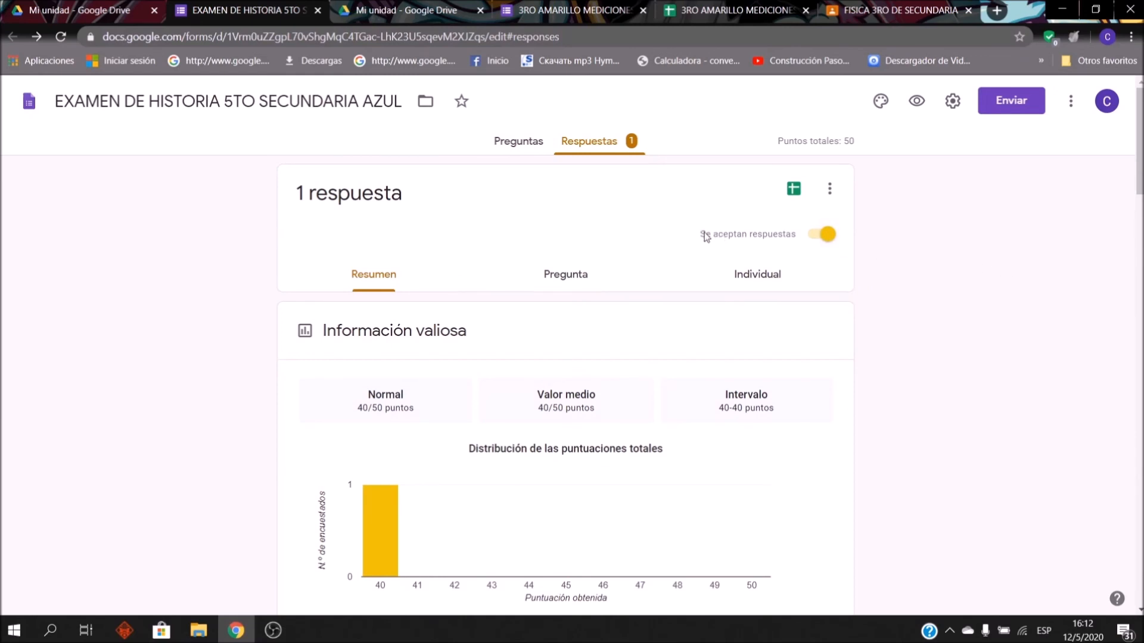
pyautogui.click(826, 234)
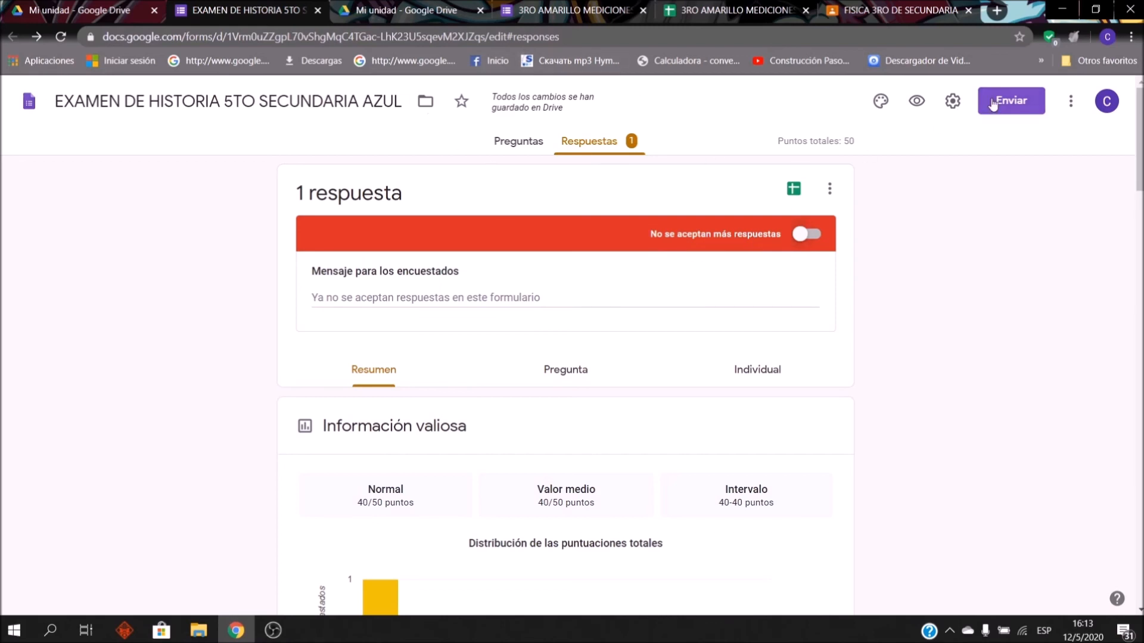
pyautogui.click(1011, 100)
pyautogui.click(533, 214)
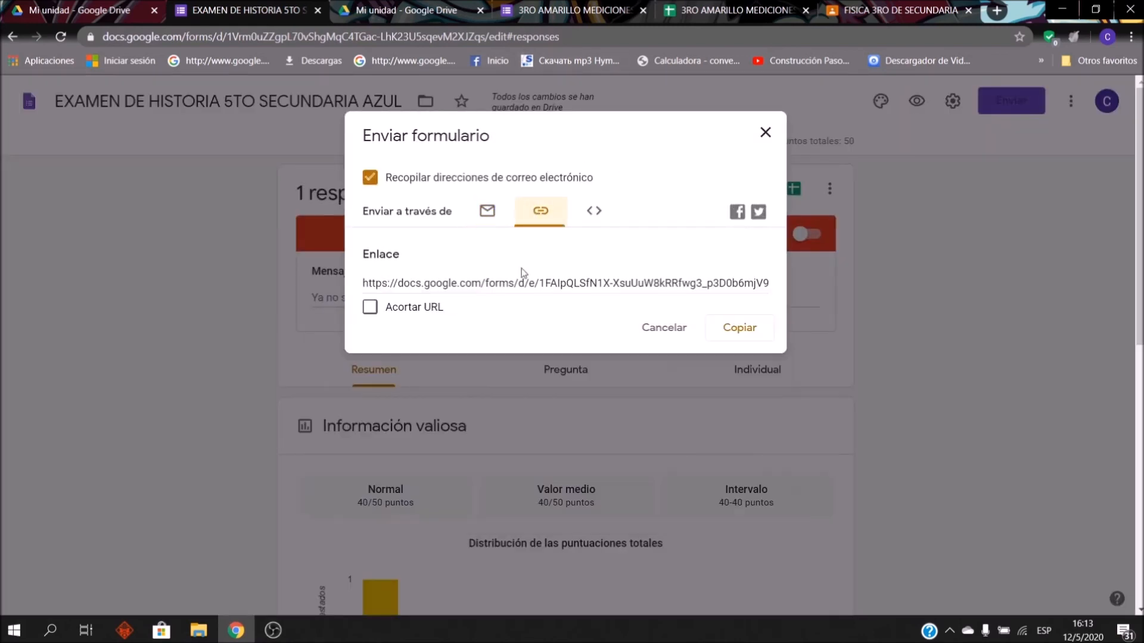
pyautogui.click(370, 307)
pyautogui.click(739, 334)
pyautogui.hotkey('ctrl', 'c')
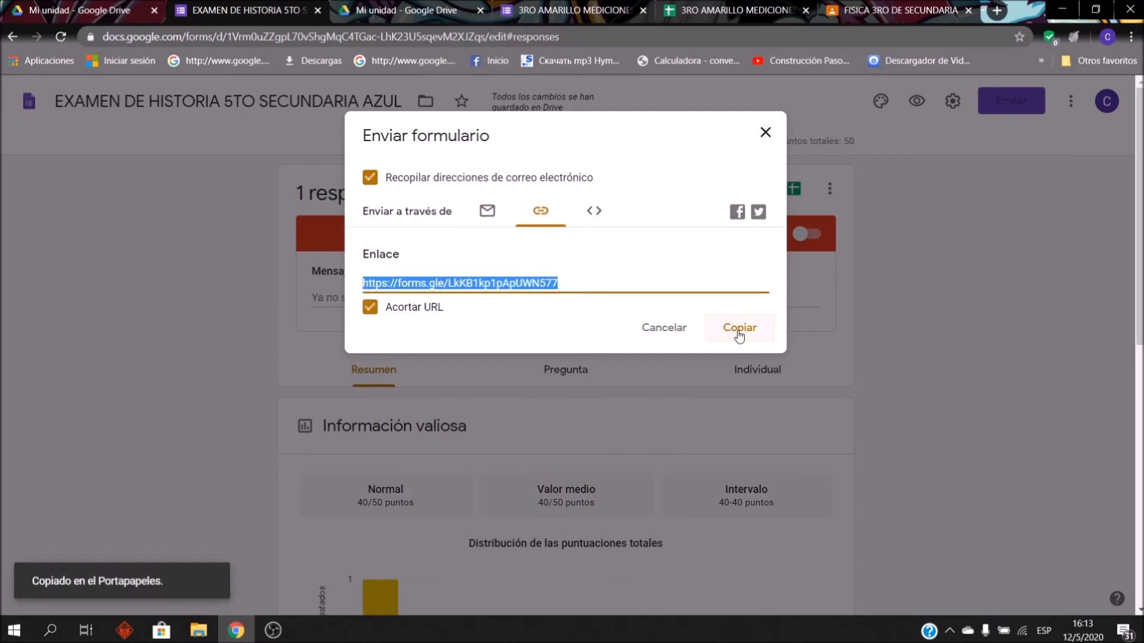
pyautogui.click(997, 10)
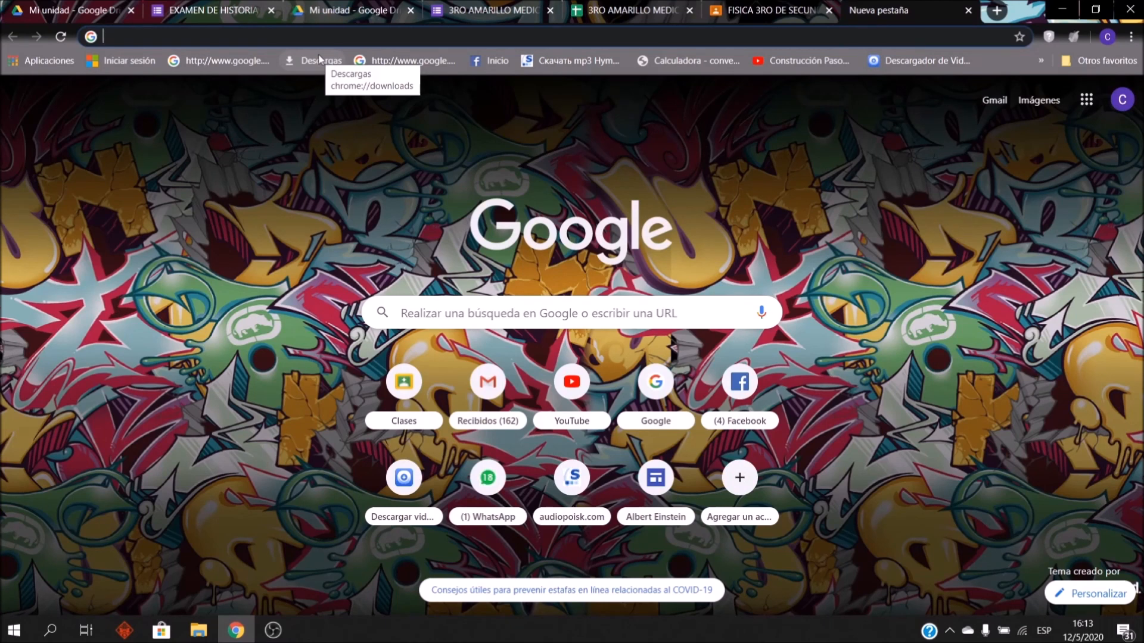
# Step: Load the short exam link, which shows it no longer accepts responses, then briefly open WhatsApp Web
pyautogui.hotkey('ctrl', 'v')
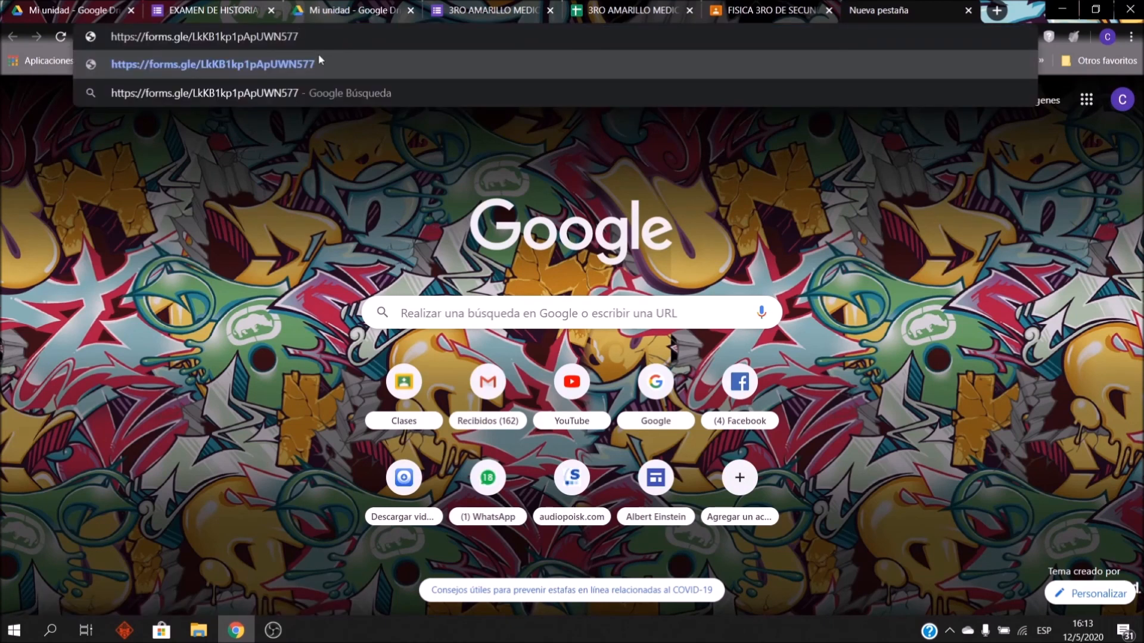
pyautogui.press('Return')
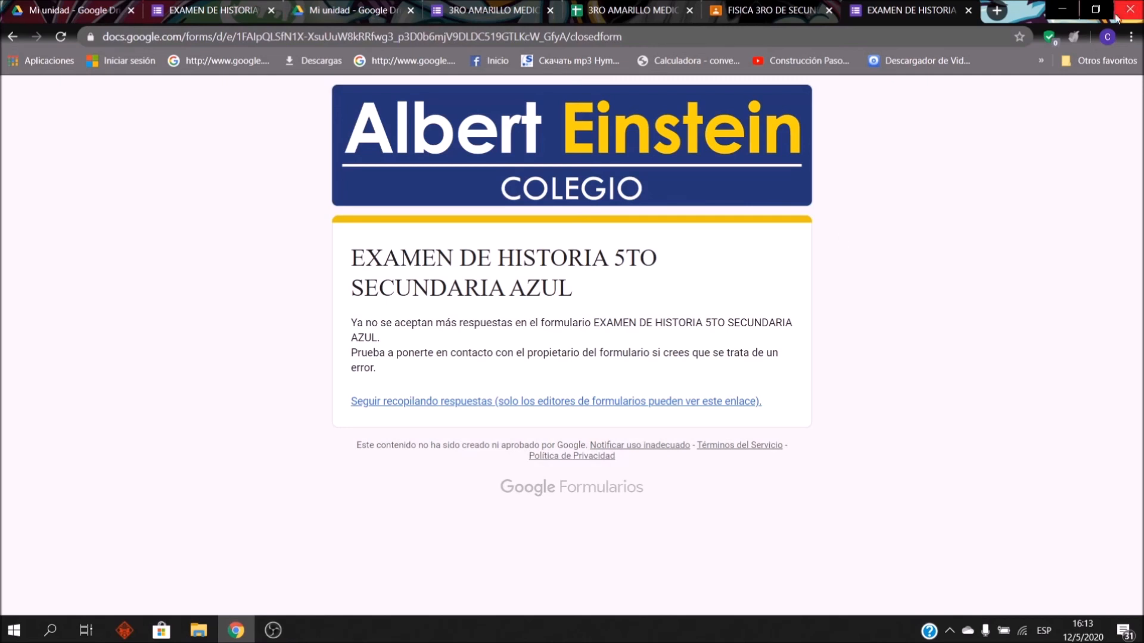
pyautogui.click(1004, 7)
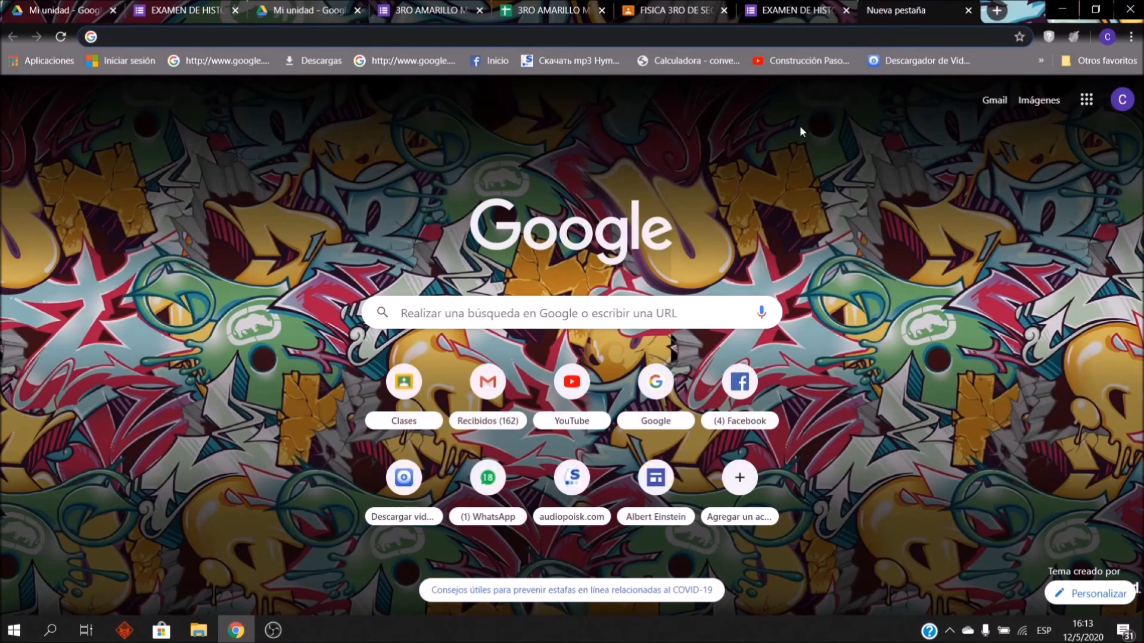
pyautogui.write('WH')
pyautogui.press('Return')
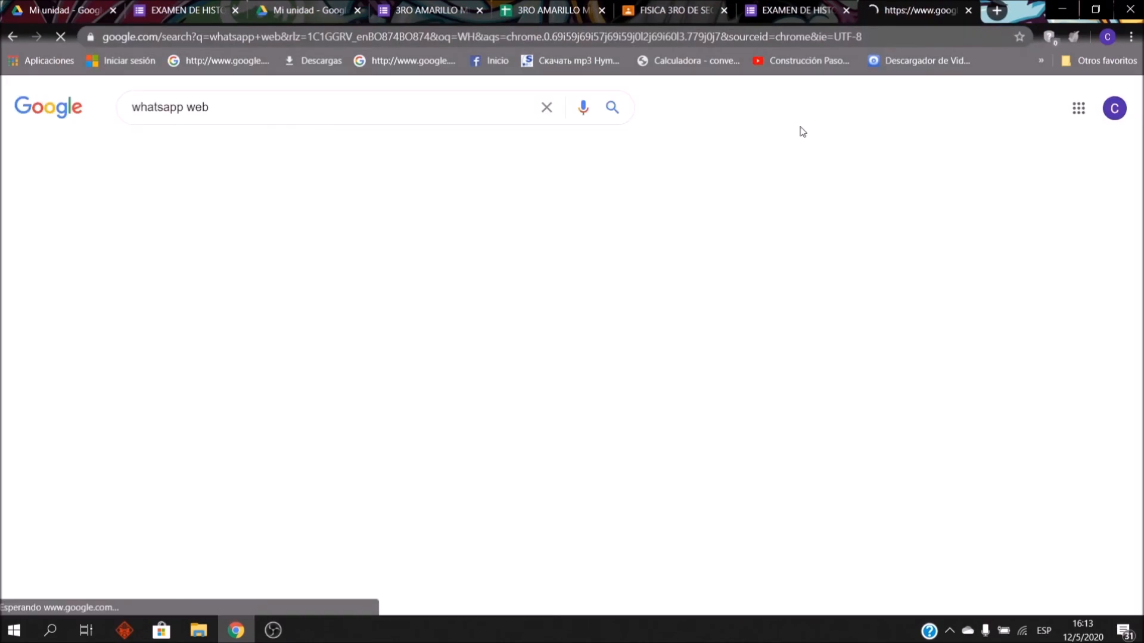
pyautogui.click(202, 230)
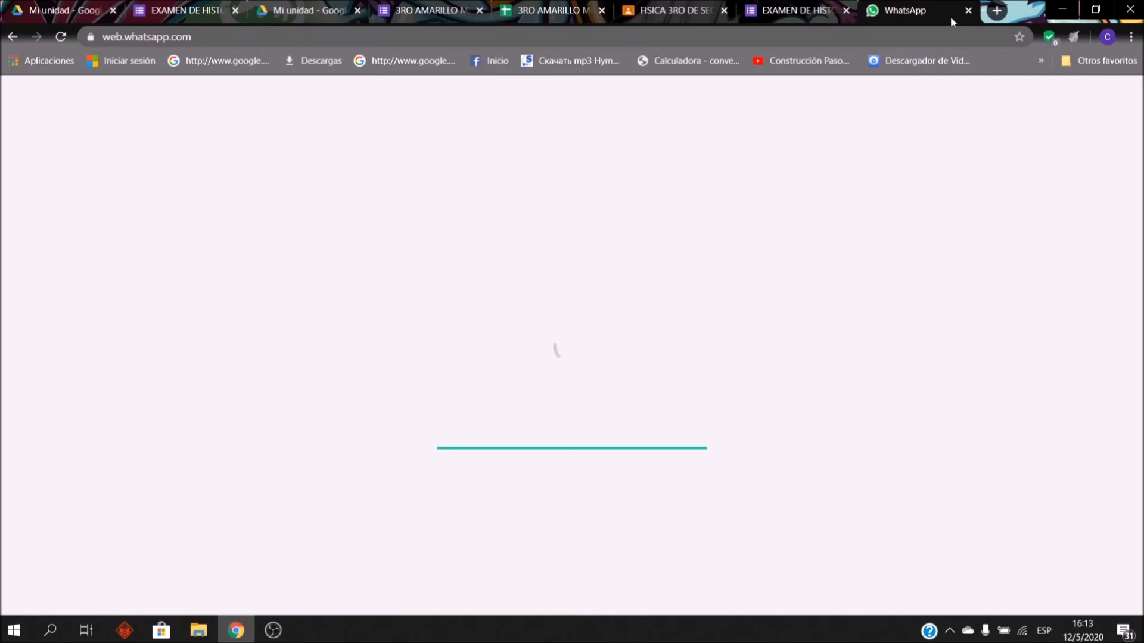
pyautogui.click(968, 11)
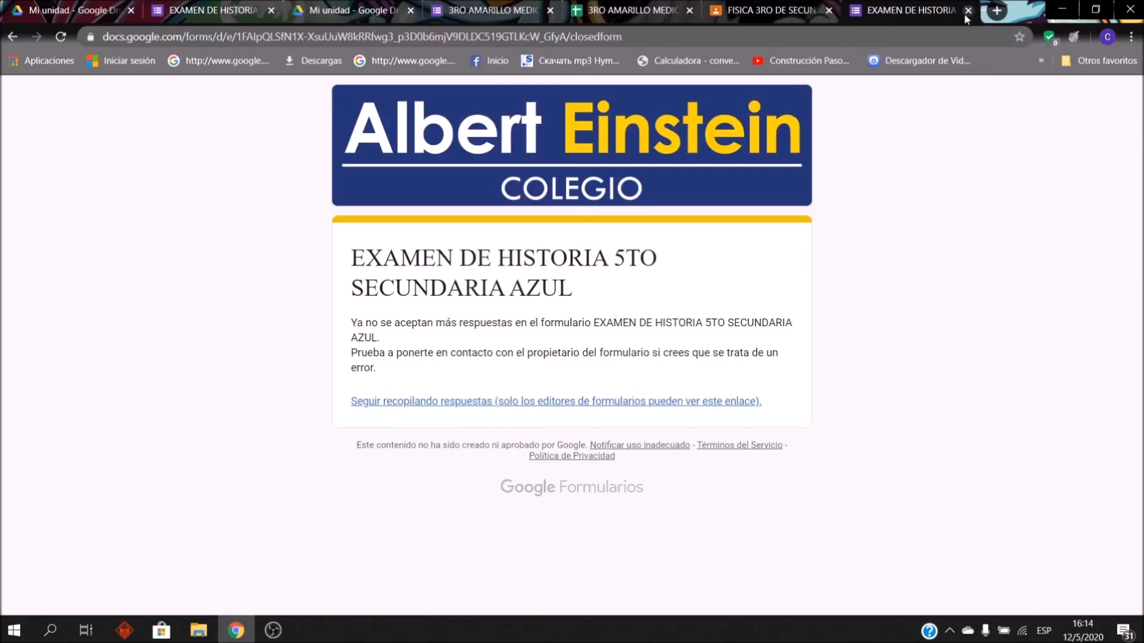
pyautogui.click(996, 10)
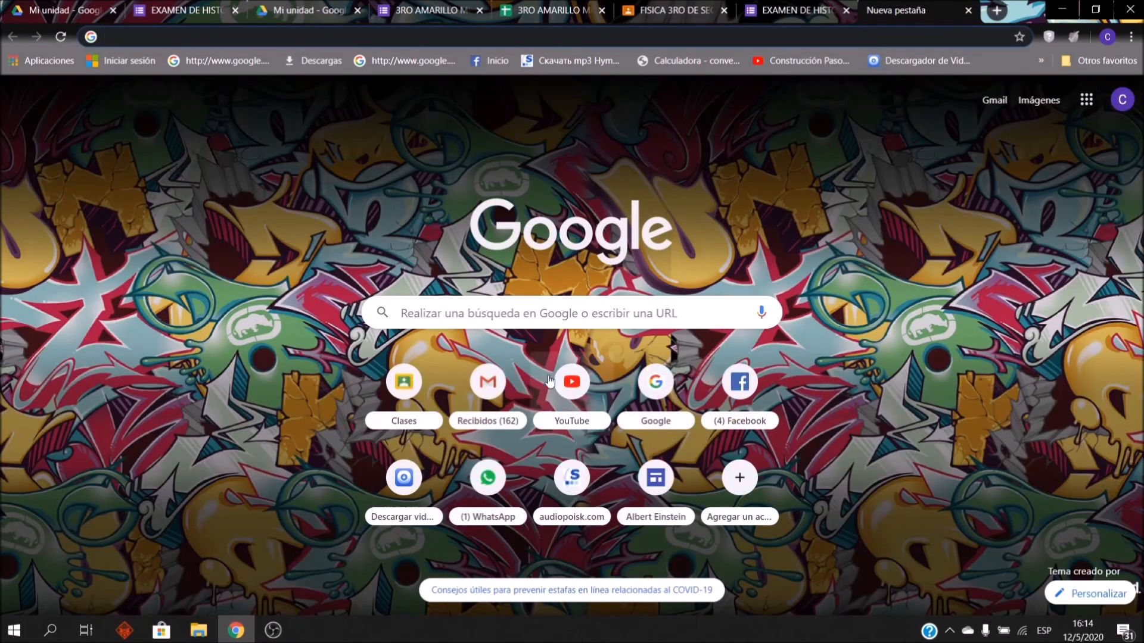
# Step: Start a new Gmail message to the student with subject EXAMEN RESAGADO
pyautogui.click(479, 405)
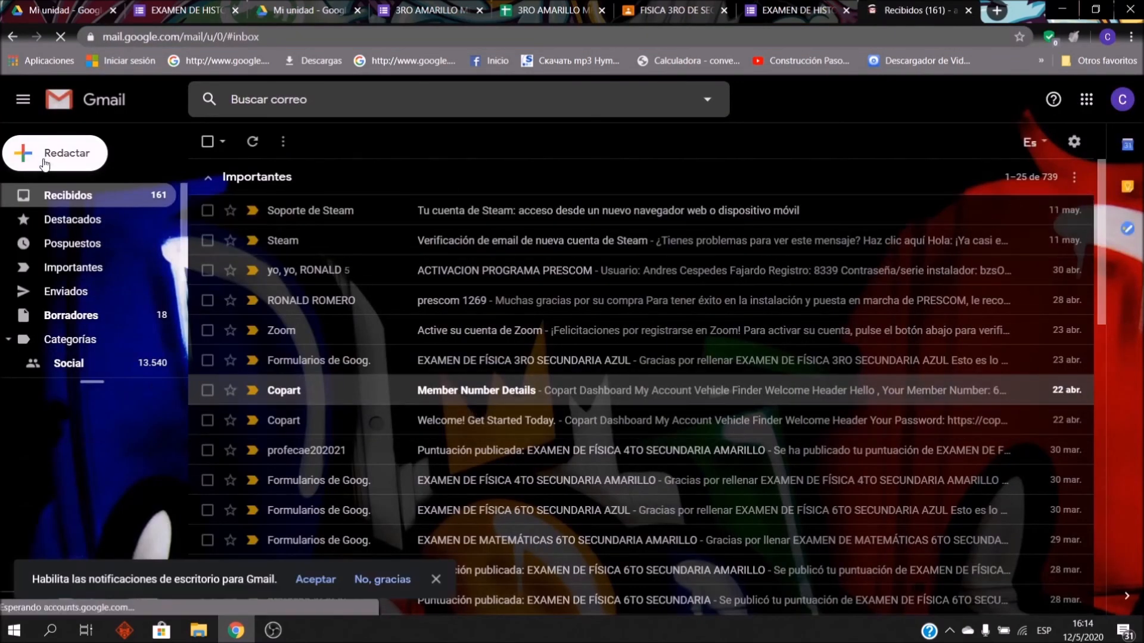
pyautogui.press('c')
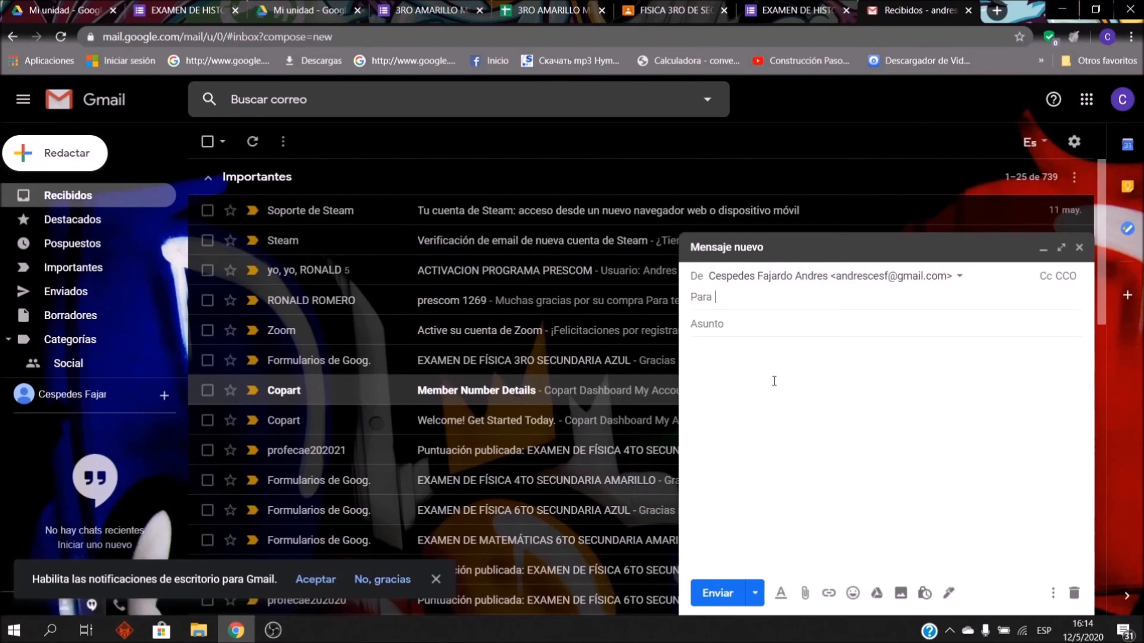
pyautogui.press('BackSpace')
pyautogui.write('DANI')
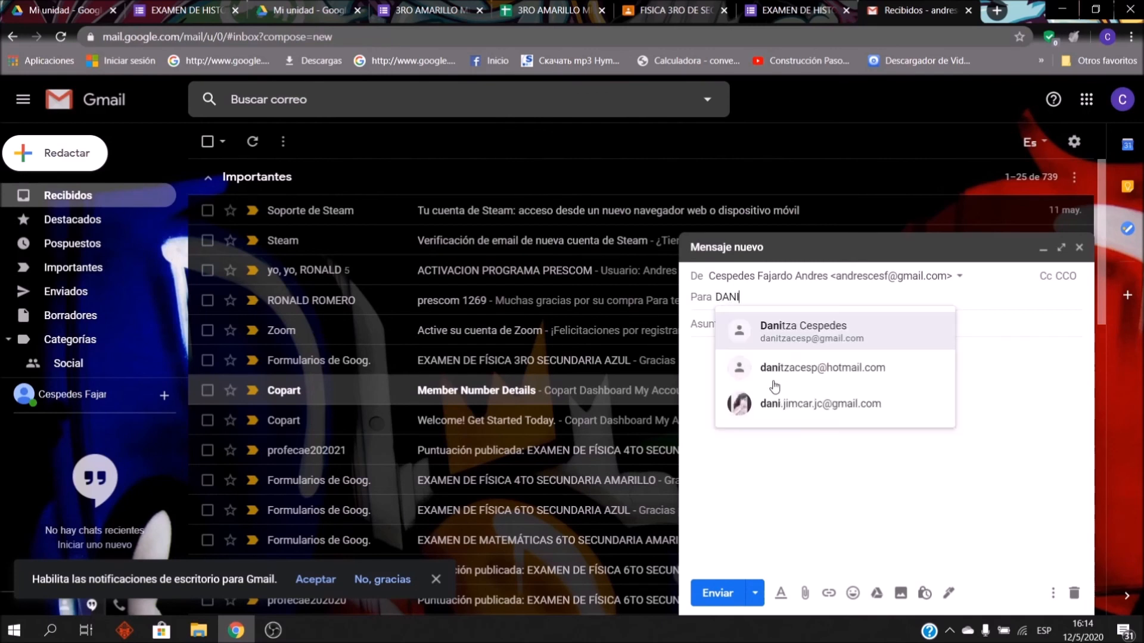
pyautogui.click(805, 331)
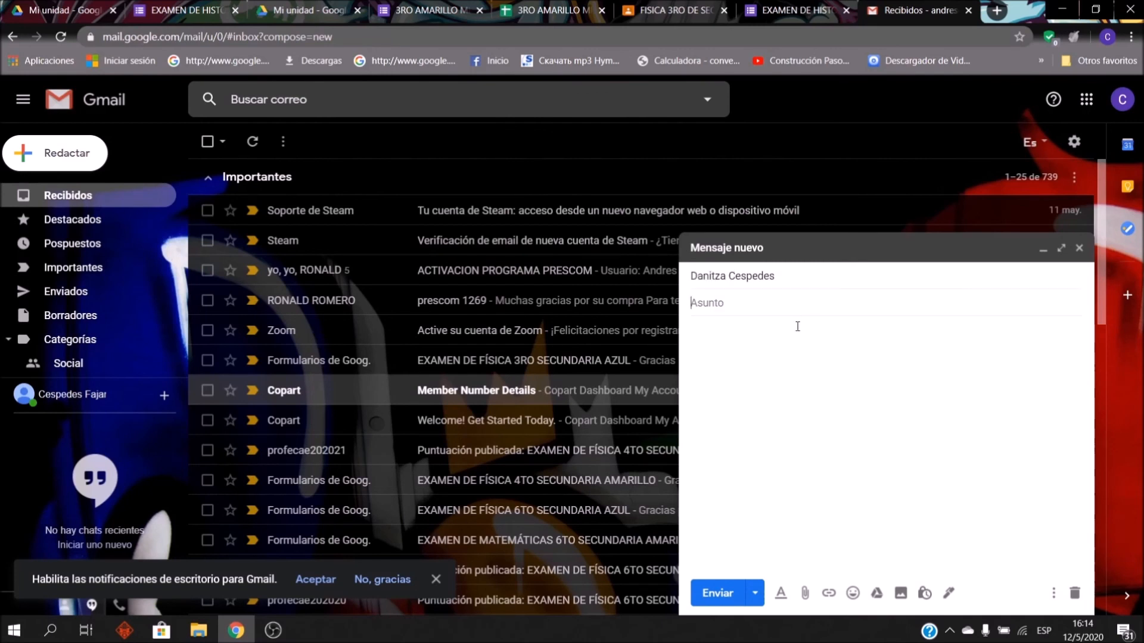
pyautogui.write('EXAMEN RESAD')
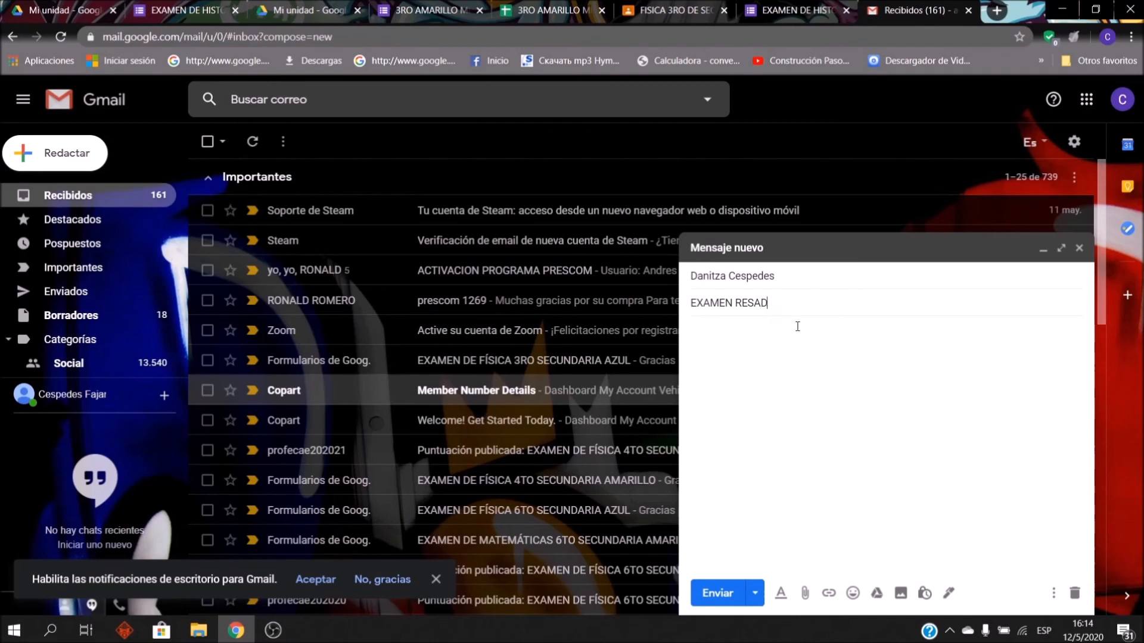
pyautogui.press('BackSpace')
pyautogui.write('F')
pyautogui.press('BackSpace')
pyautogui.write('GADO')
# Step: Write a body line inviting the student to follow the link, then paste the short exam link
pyautogui.click(798, 327)
pyautogui.write('INGRE')
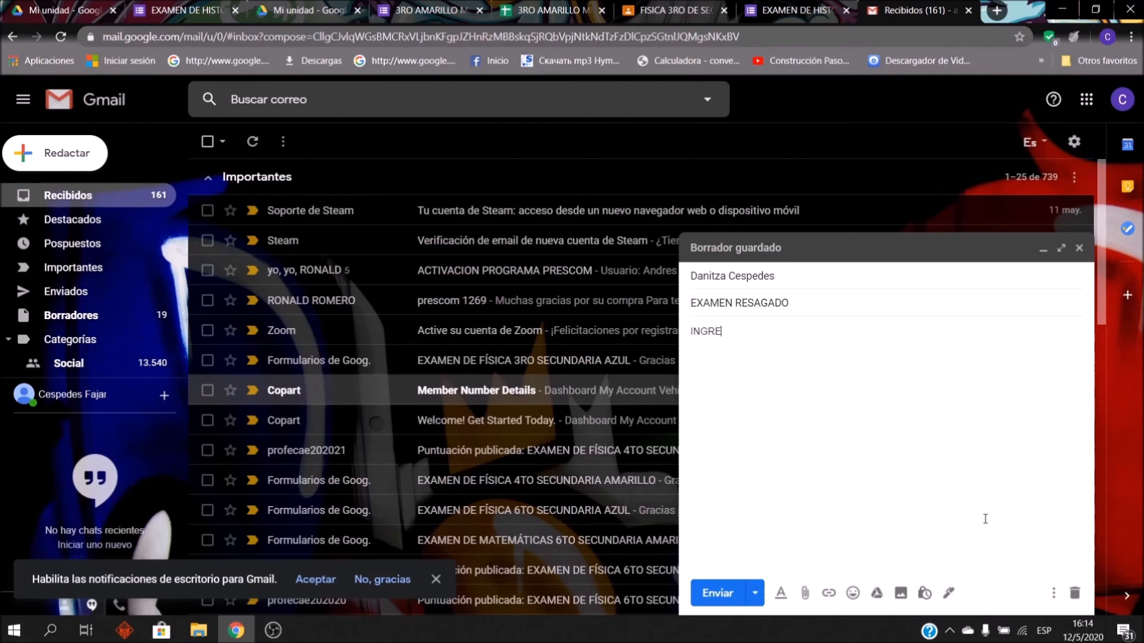
pyautogui.write('SA AL SIGUIENTE ENLACE:')
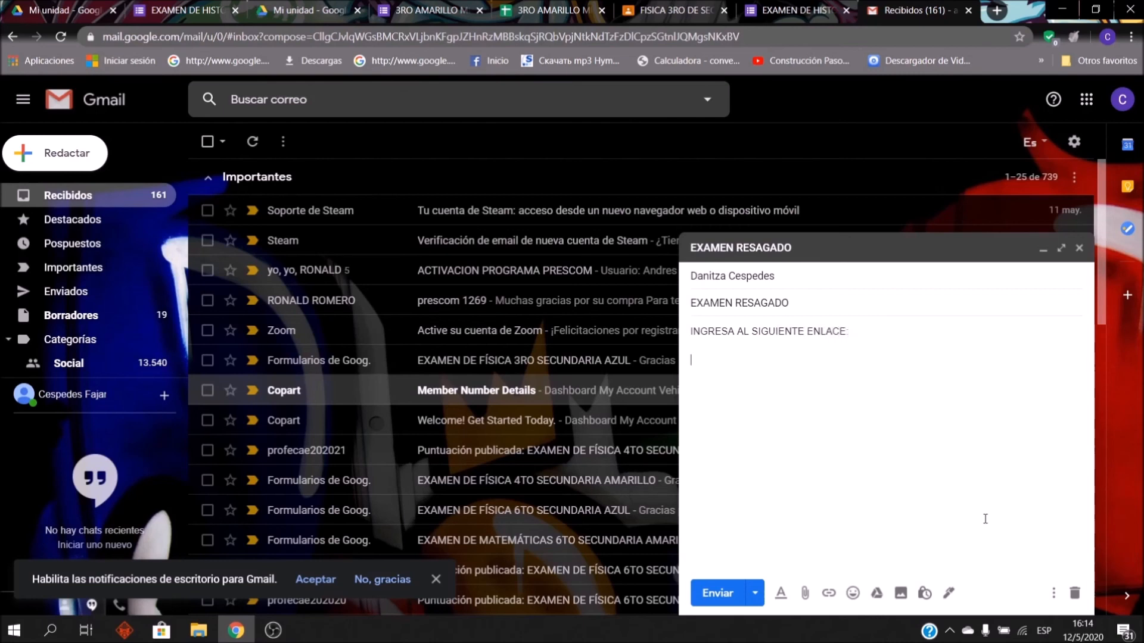
pyautogui.hotkey('ctrl', 'v')
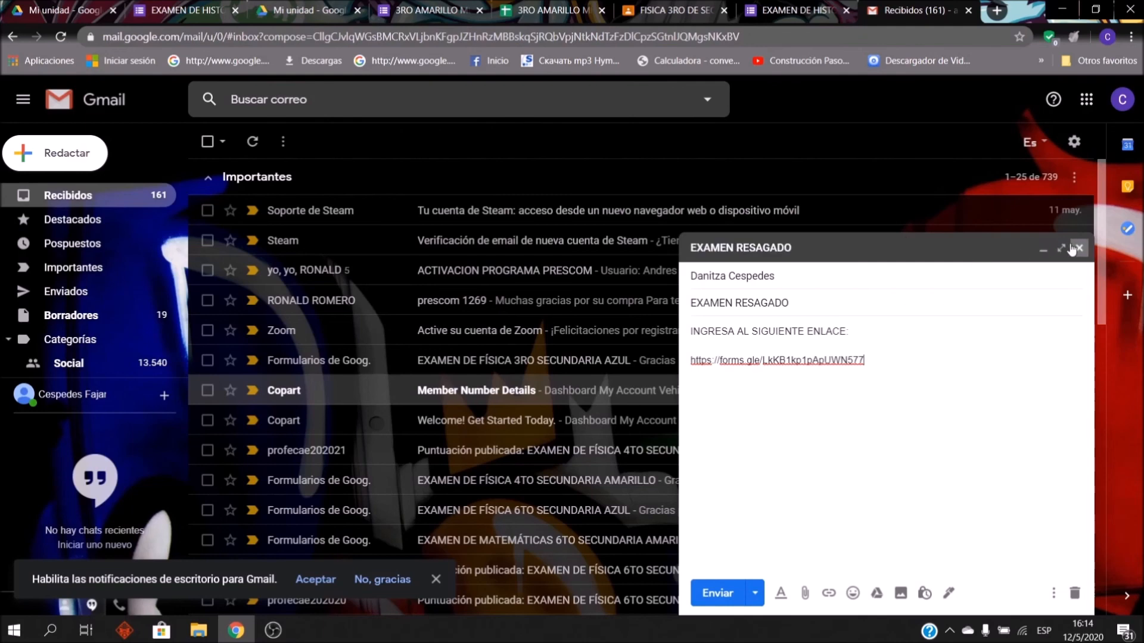
pyautogui.click(766, 132)
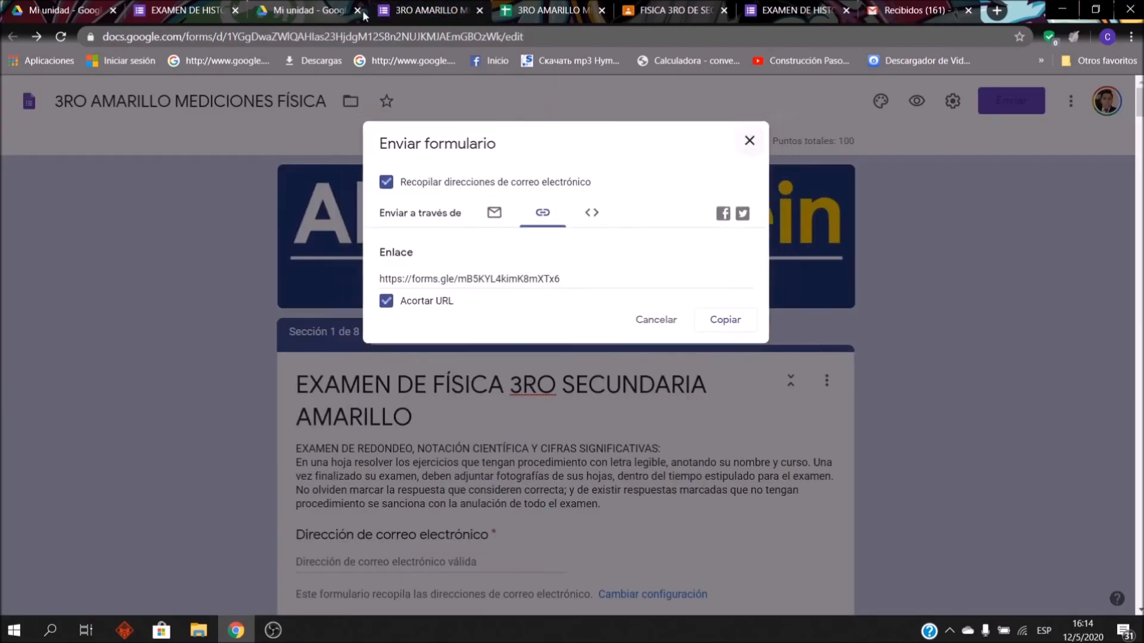
pyautogui.click(186, 10)
# Step: Close the send dialog, switch 'Se aceptan respuestas' on, then off again
pyautogui.click(755, 146)
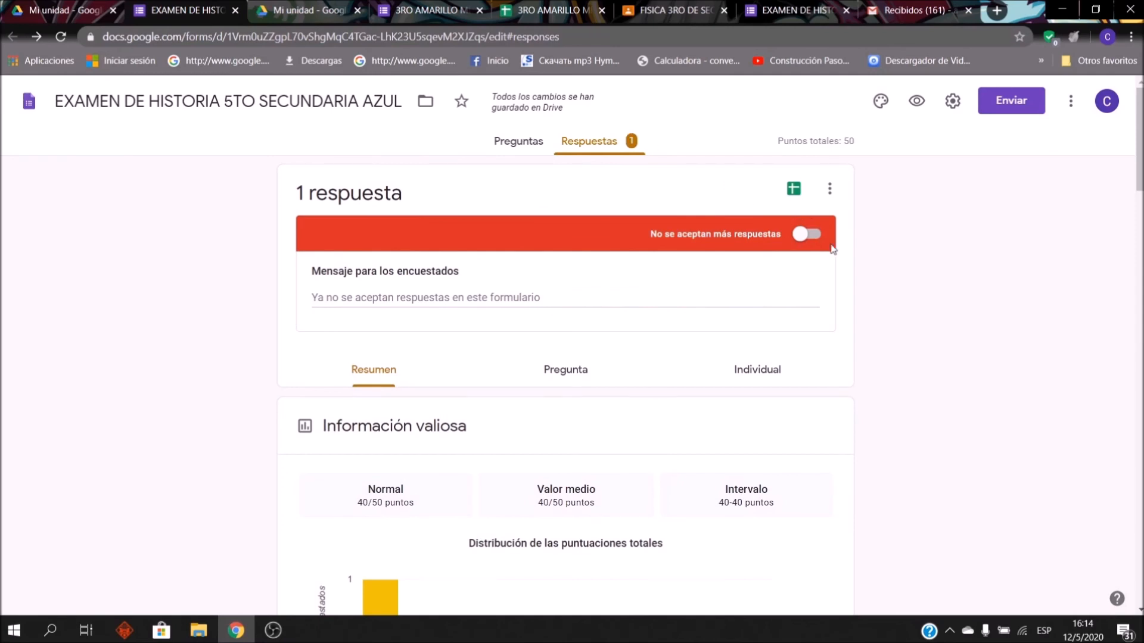
pyautogui.click(805, 238)
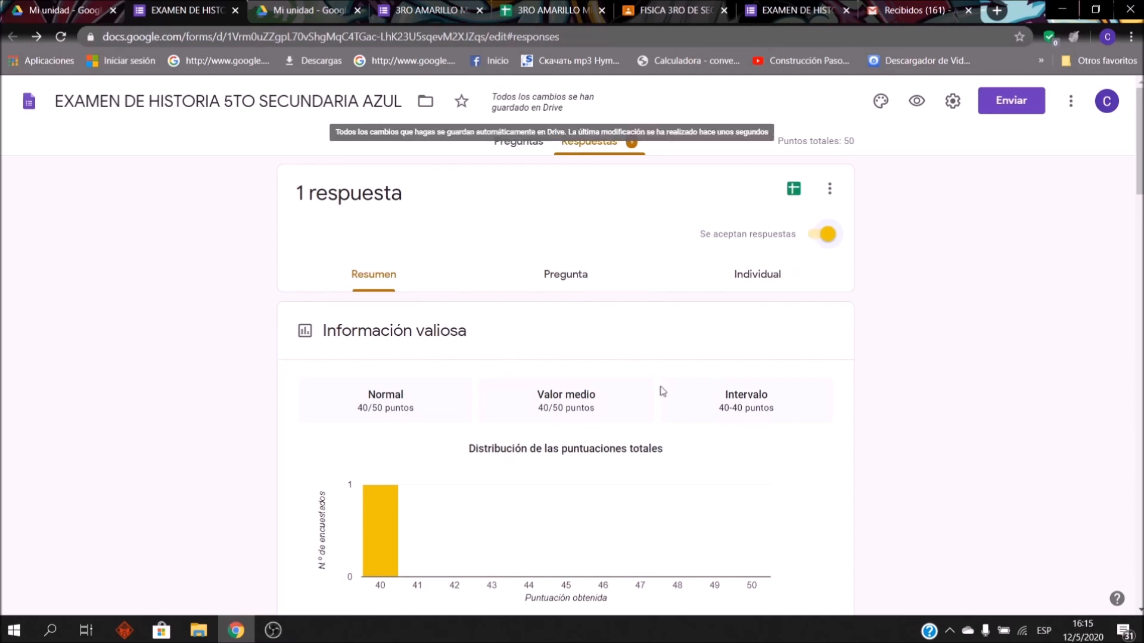
pyautogui.click(828, 233)
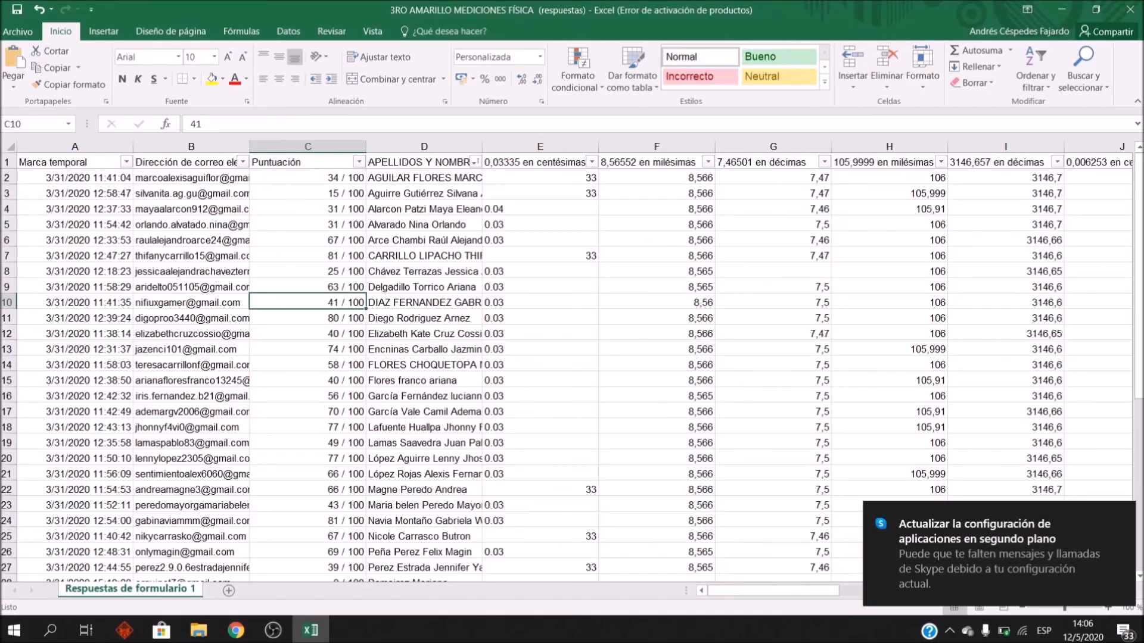
# Step: Close the Excel responses workbook without saving and return to Chrome
pyautogui.hotkey('alt', 'F4')
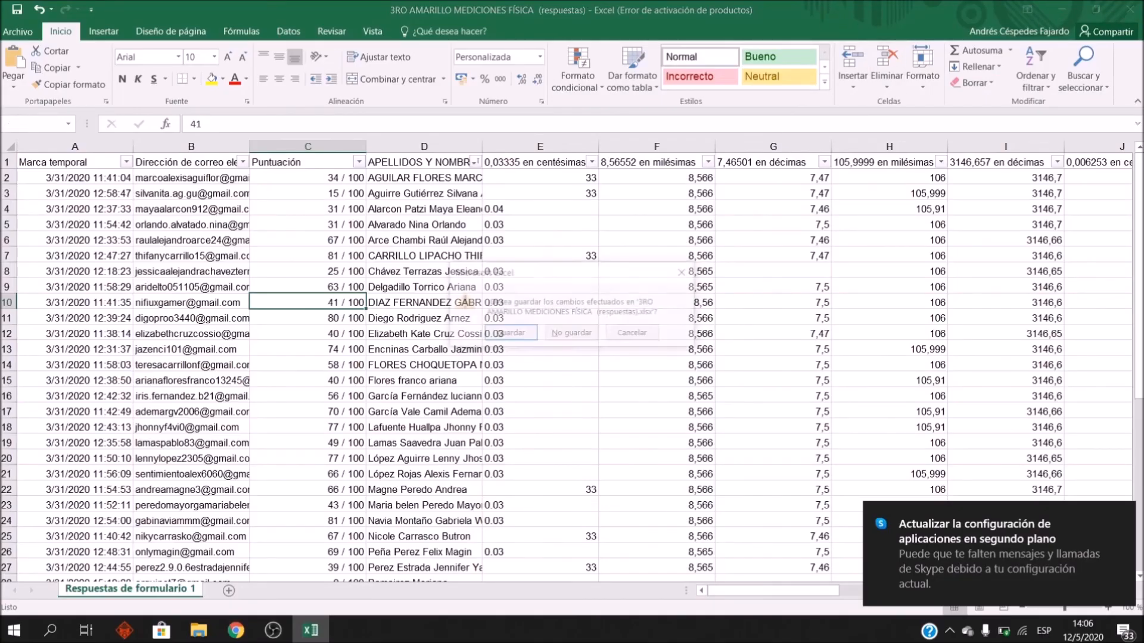
pyautogui.click(572, 334)
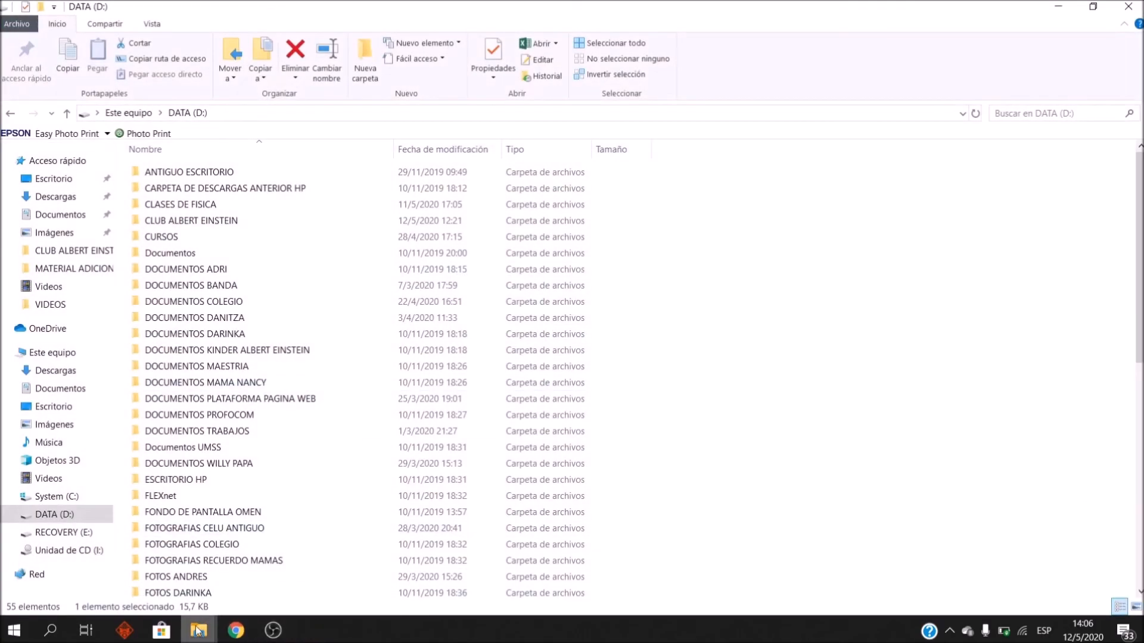
pyautogui.moveTo(197, 630)
pyautogui.click(236, 630)
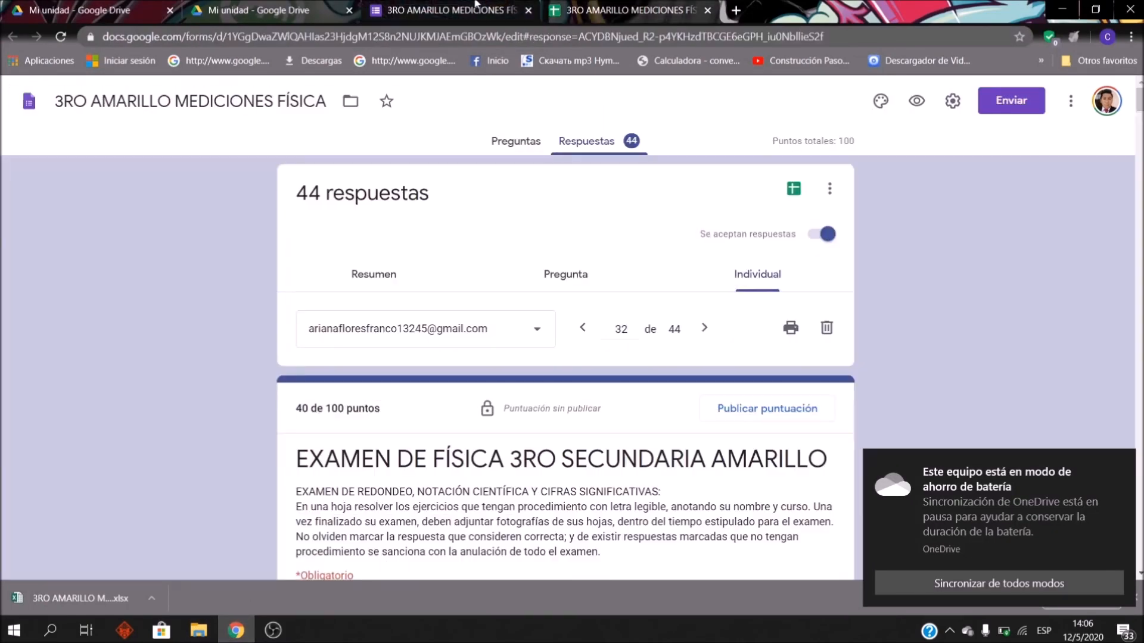
# Step: Open the 3RO AMARILLO MEDICIONES FÍSICA form and review its questions
pyautogui.click(476, 8)
pyautogui.scroll(-5, 641, 357)
pyautogui.scroll(5, 646, 351)
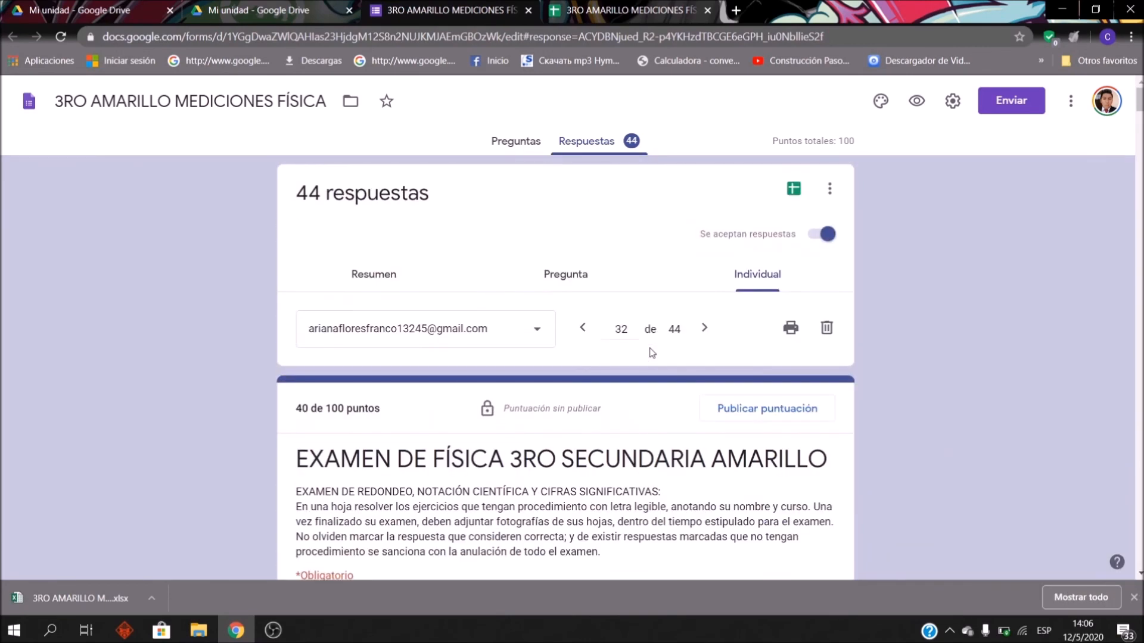
pyautogui.click(516, 143)
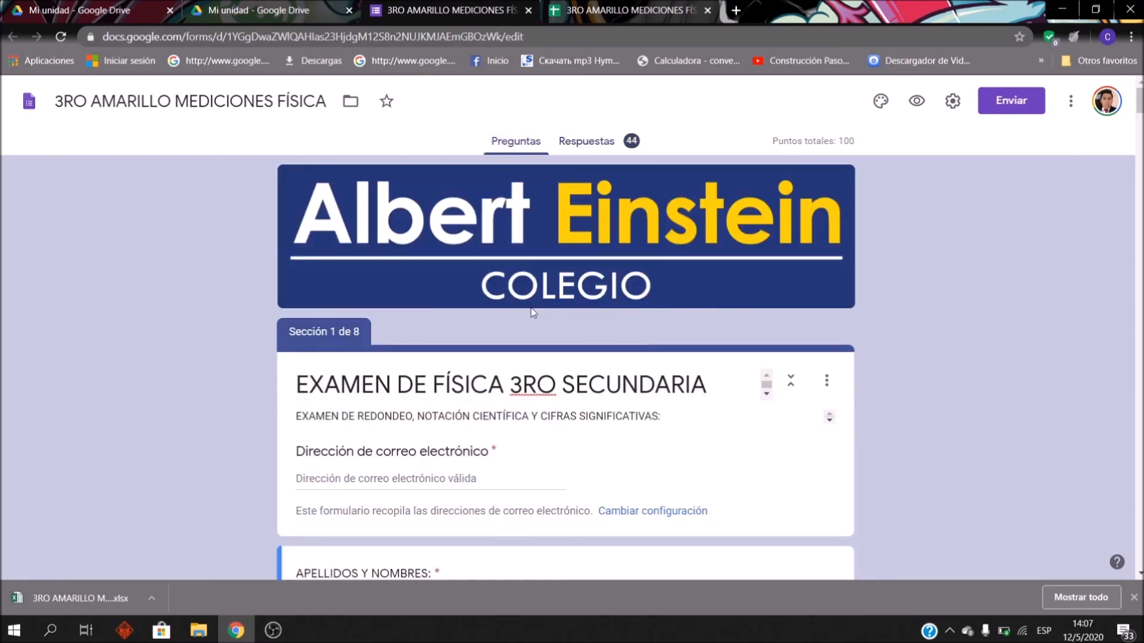
pyautogui.scroll(-15, 572, 375)
pyautogui.scroll(8, 588, 374)
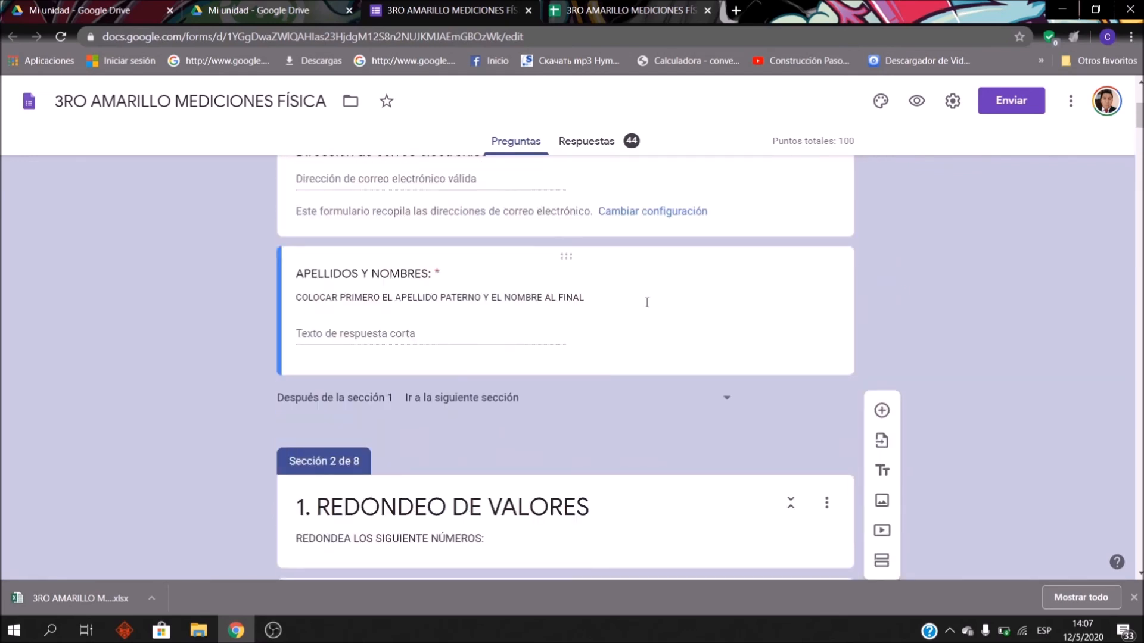
pyautogui.scroll(5, 646, 302)
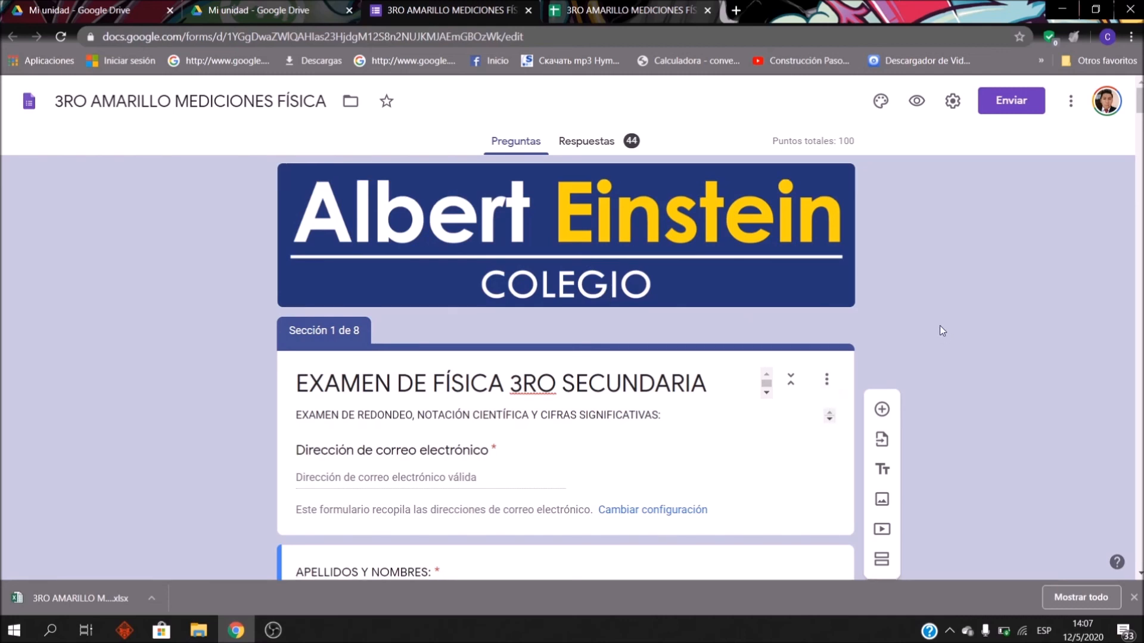
pyautogui.scroll(-5, 939, 325)
pyautogui.scroll(5, 912, 367)
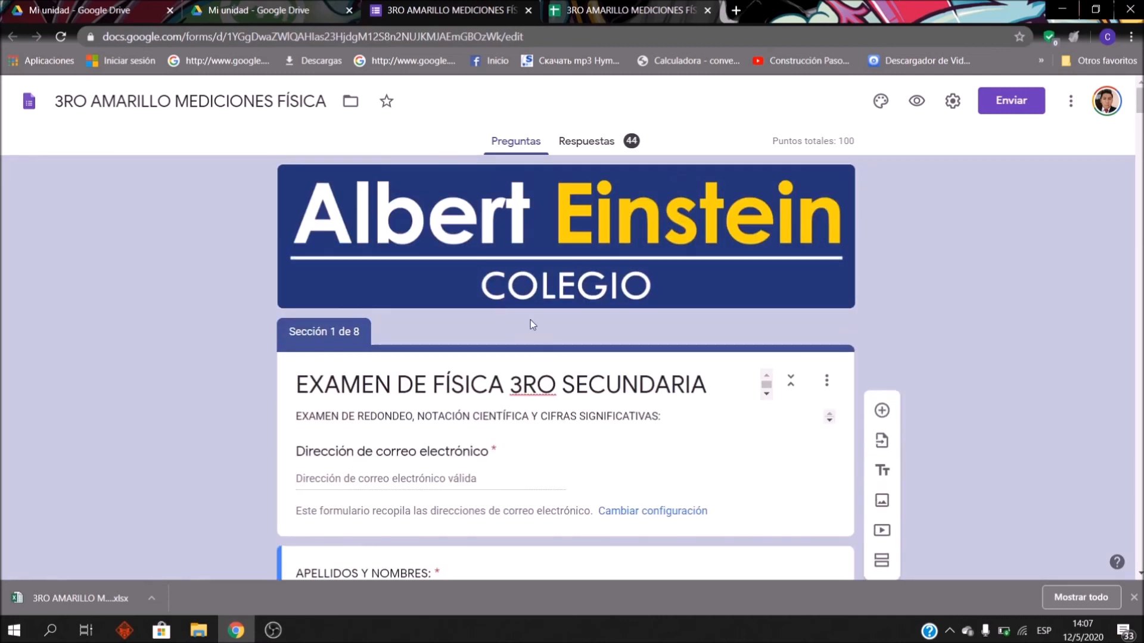